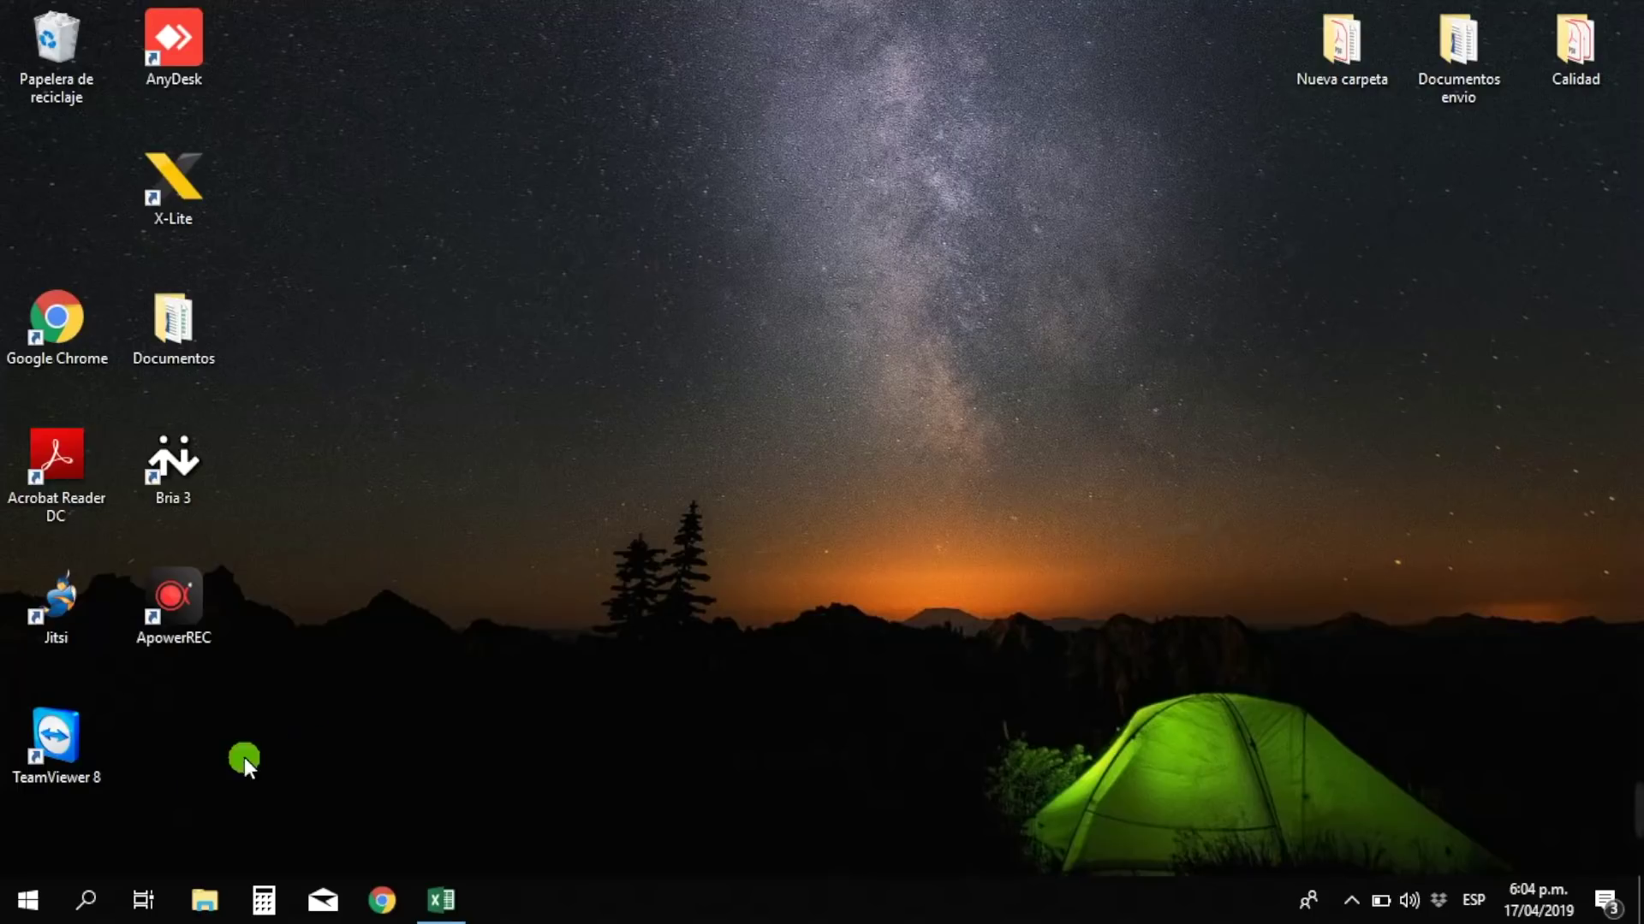
- Launch Excel 2016 from the Windows 10 Start menu's app list
left_click(28, 900)
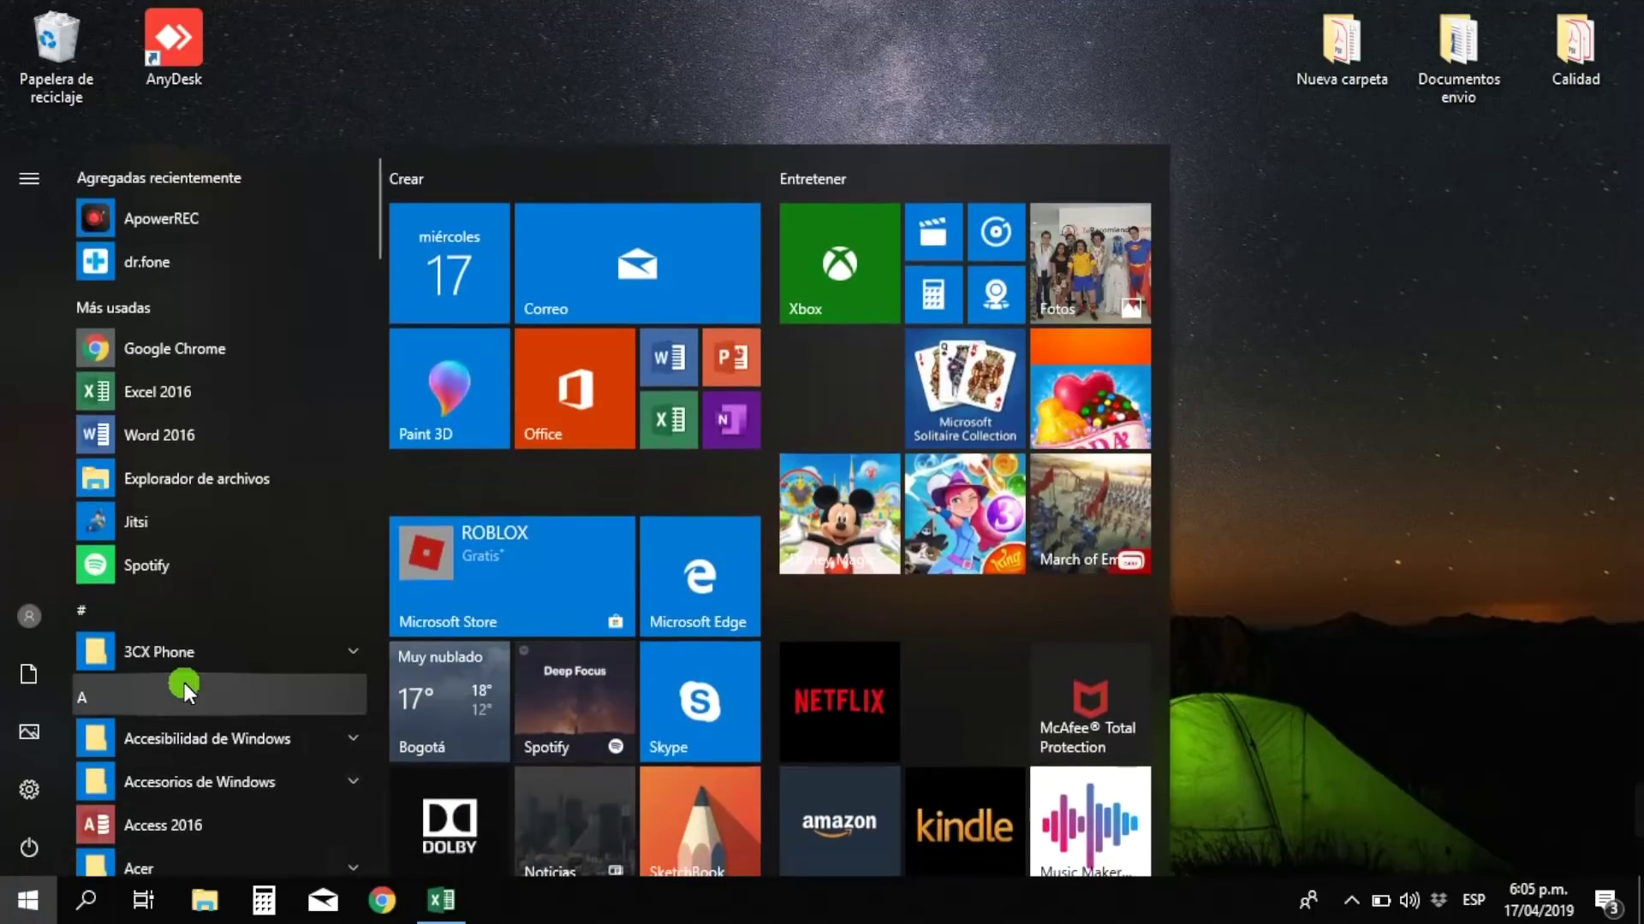
scroll(183, 683, "down", 12)
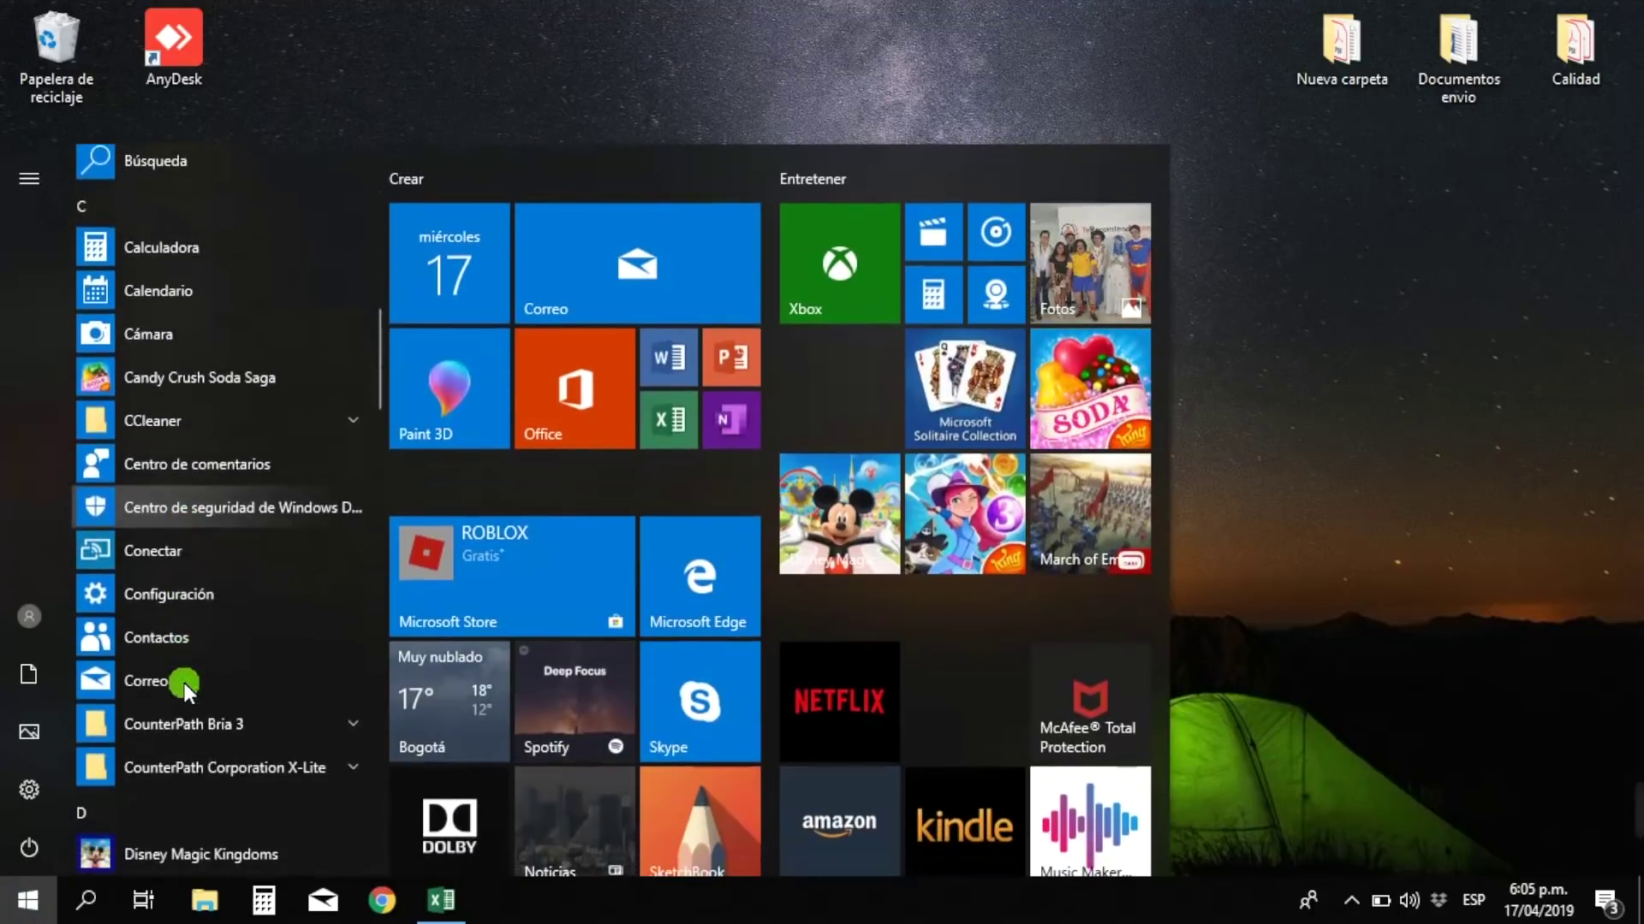
scroll(183, 683, "down", 10)
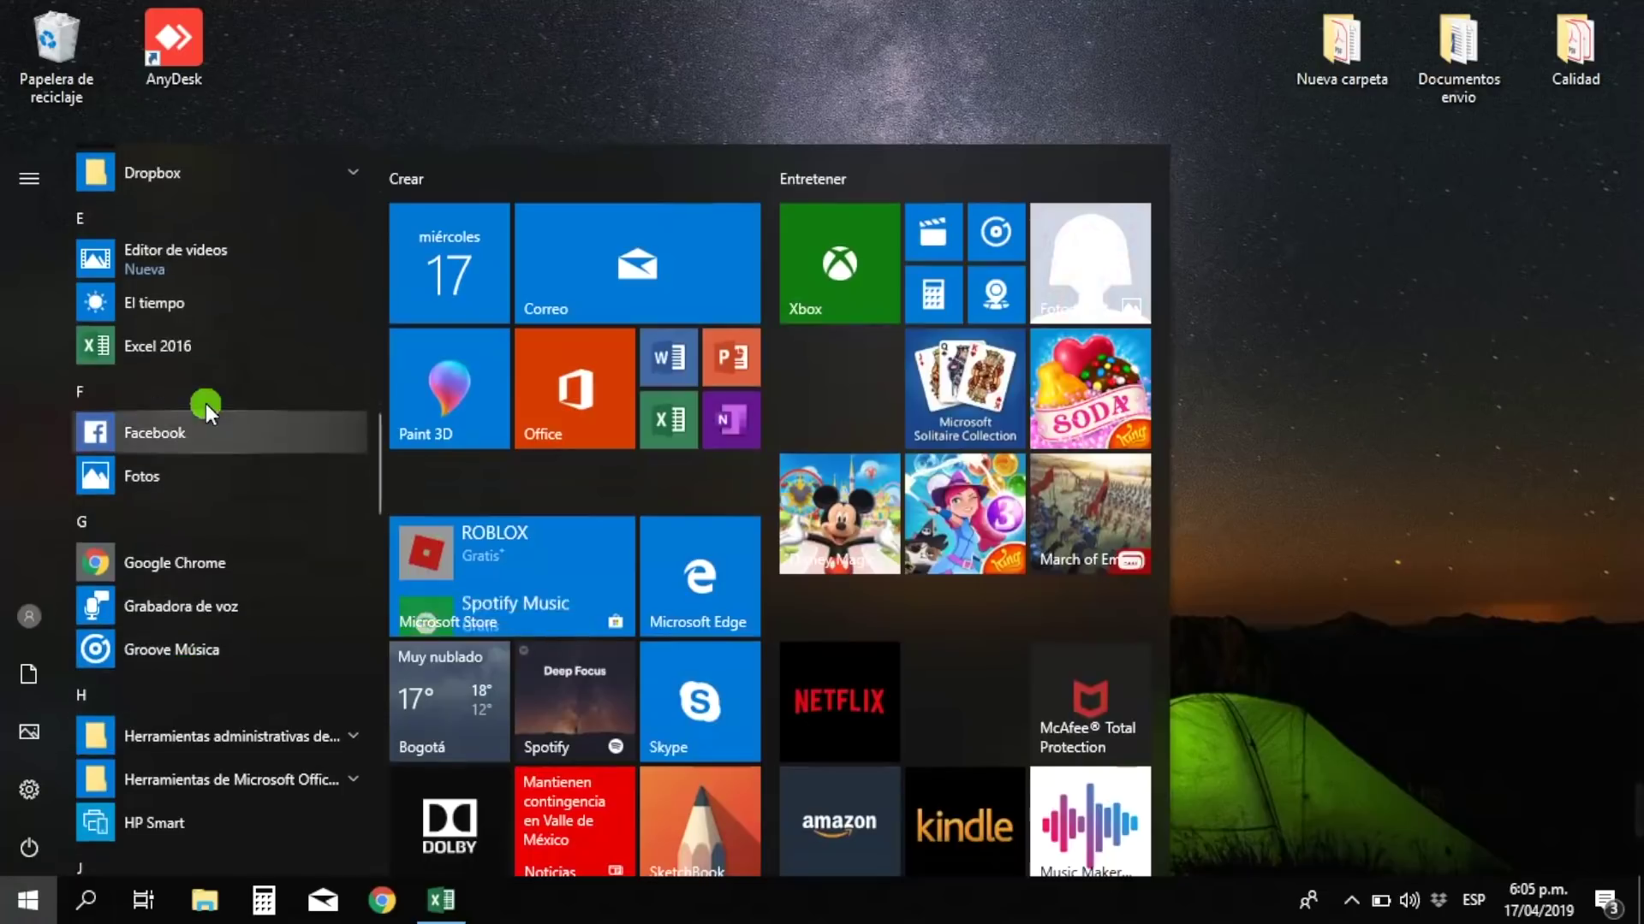
left_click(146, 344)
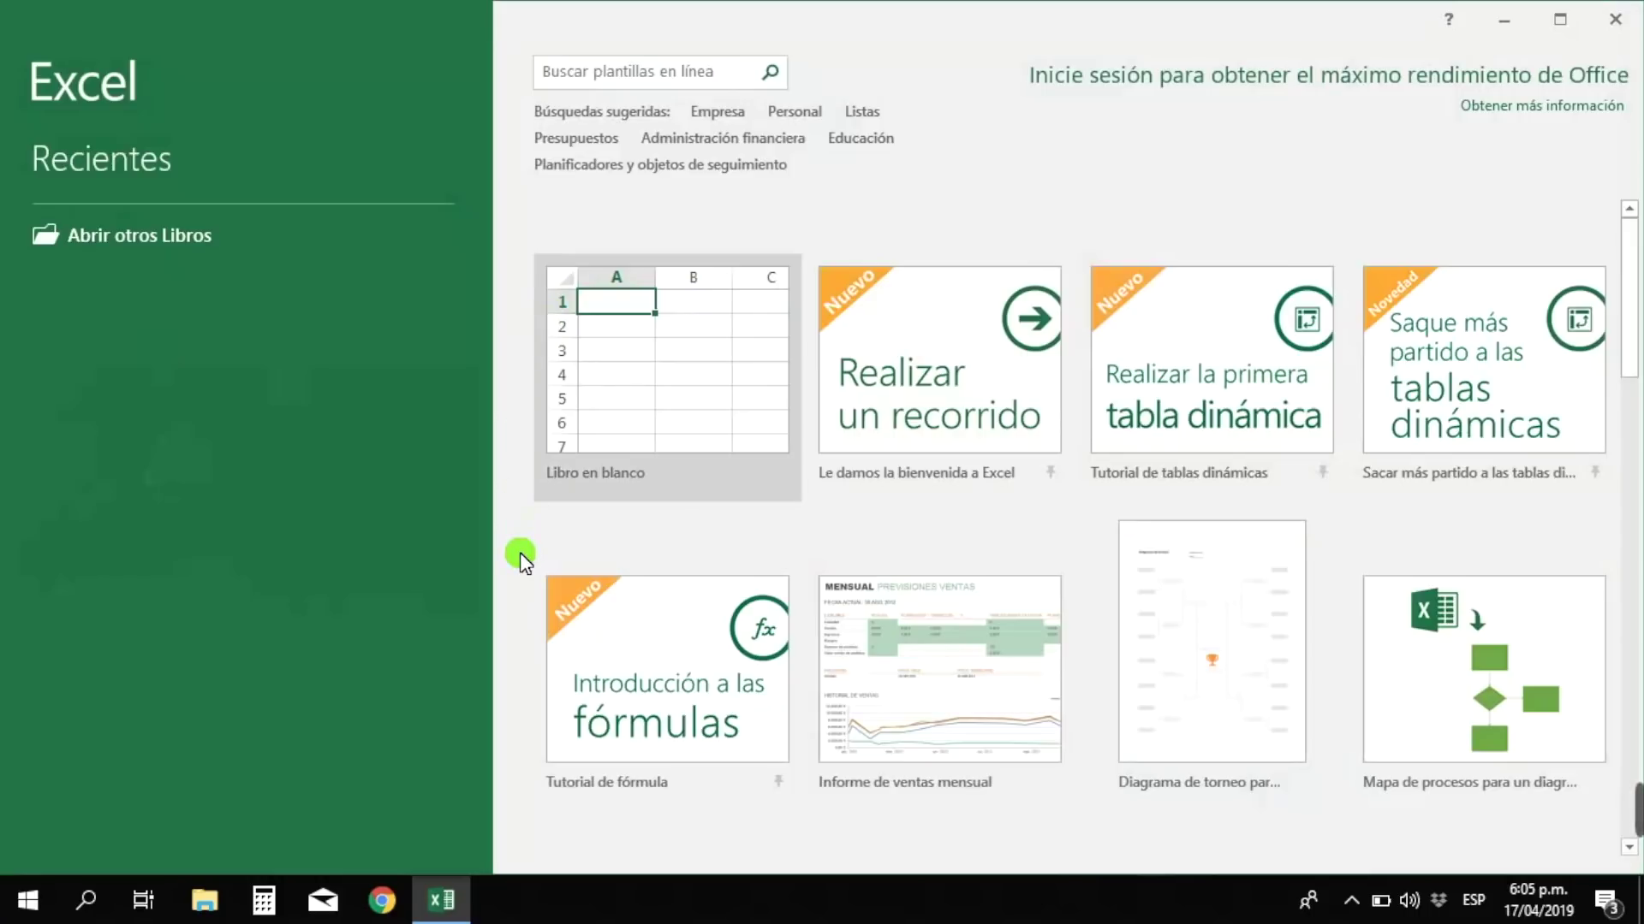
left_click(34, 909)
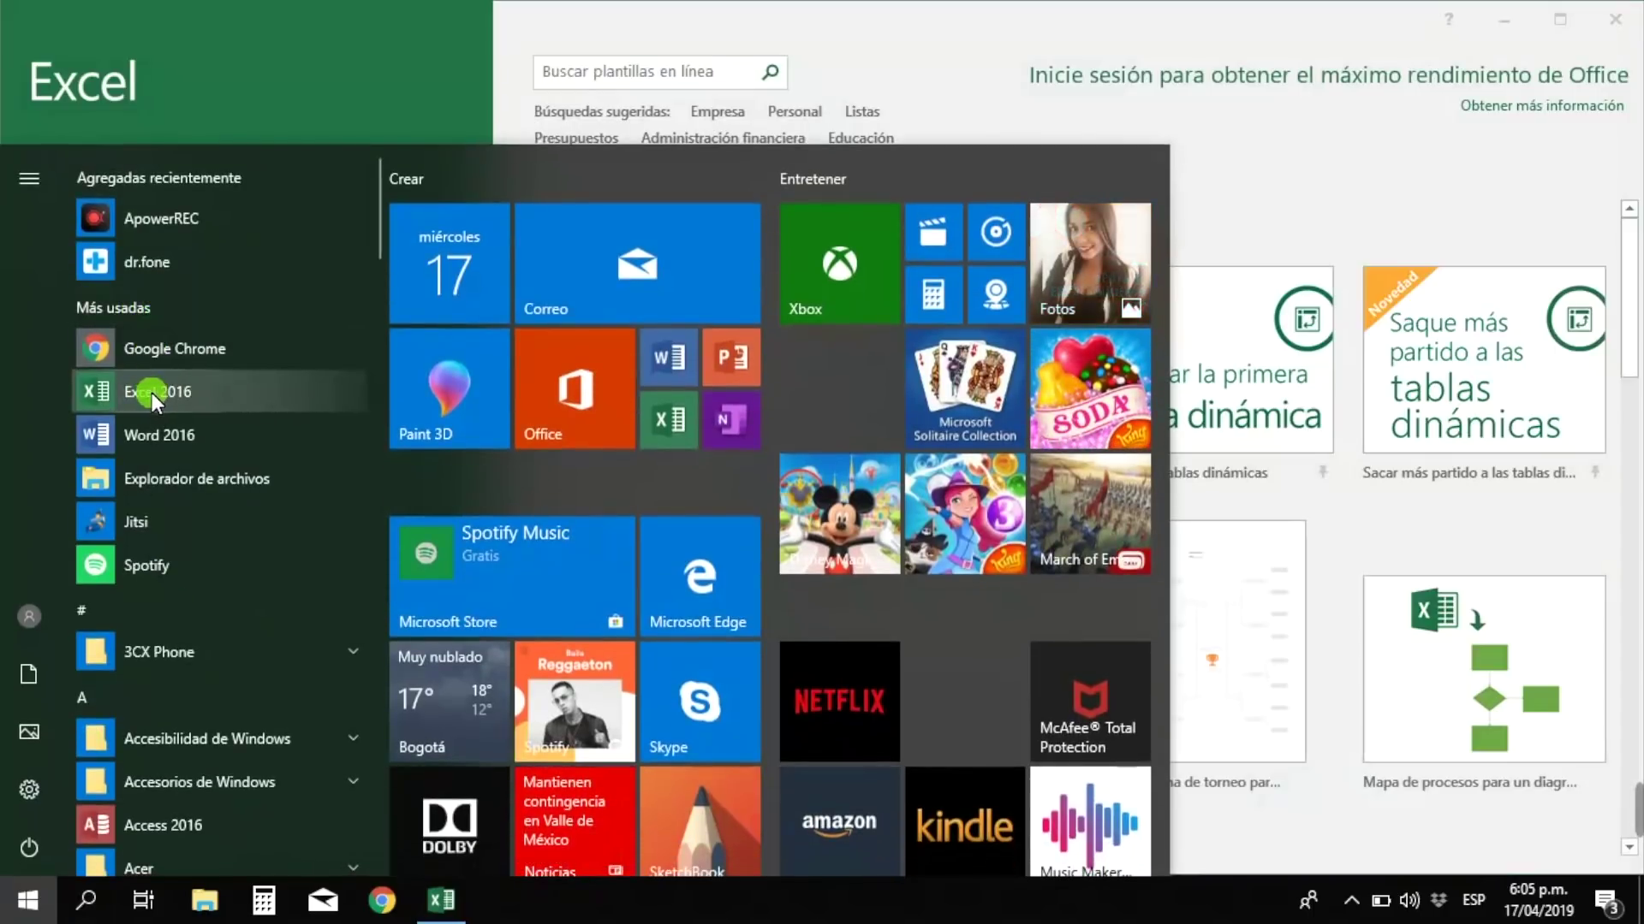
left_click(1395, 221)
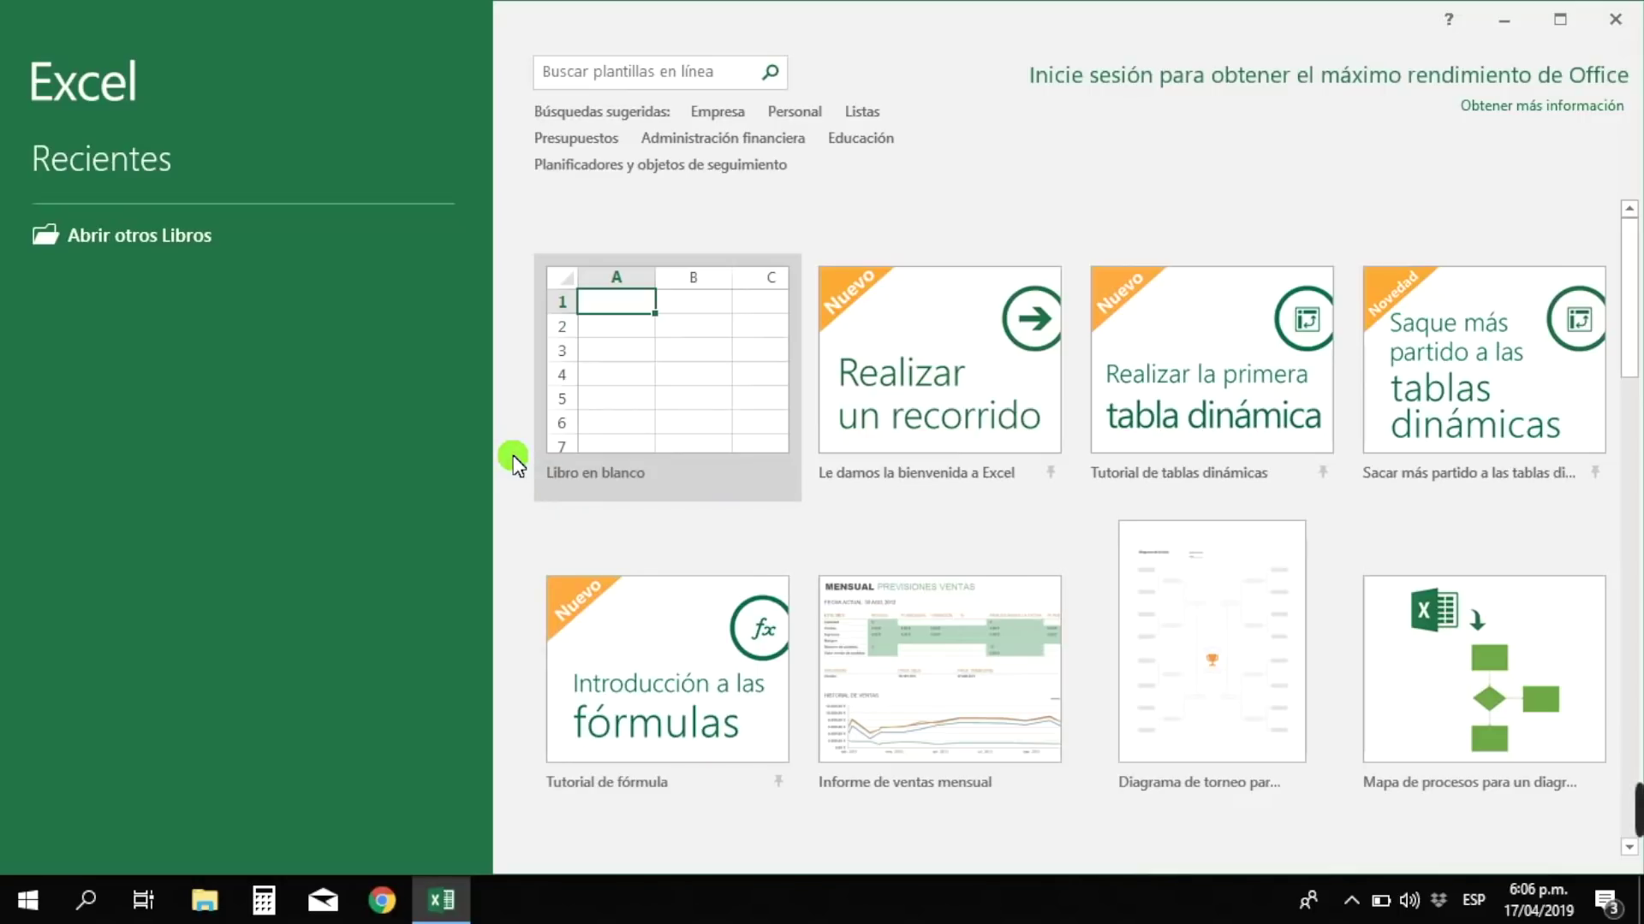
scroll(531, 495, "down", 1)
scroll(921, 457, "down", 4)
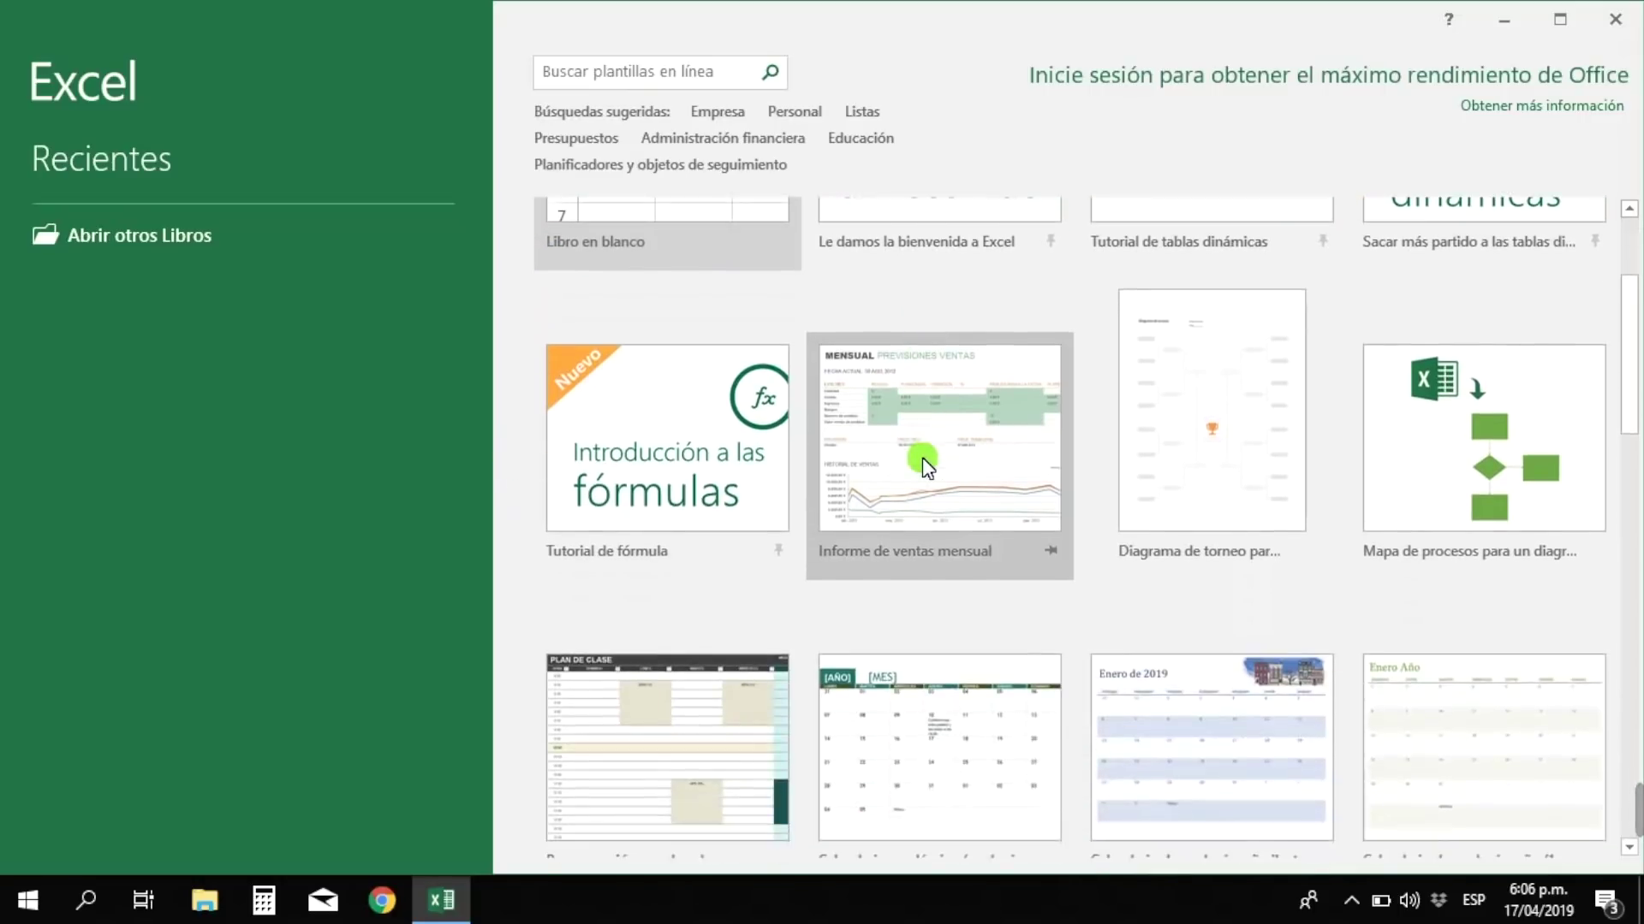
scroll(922, 457, "down", 1)
scroll(1093, 599, "down", 2)
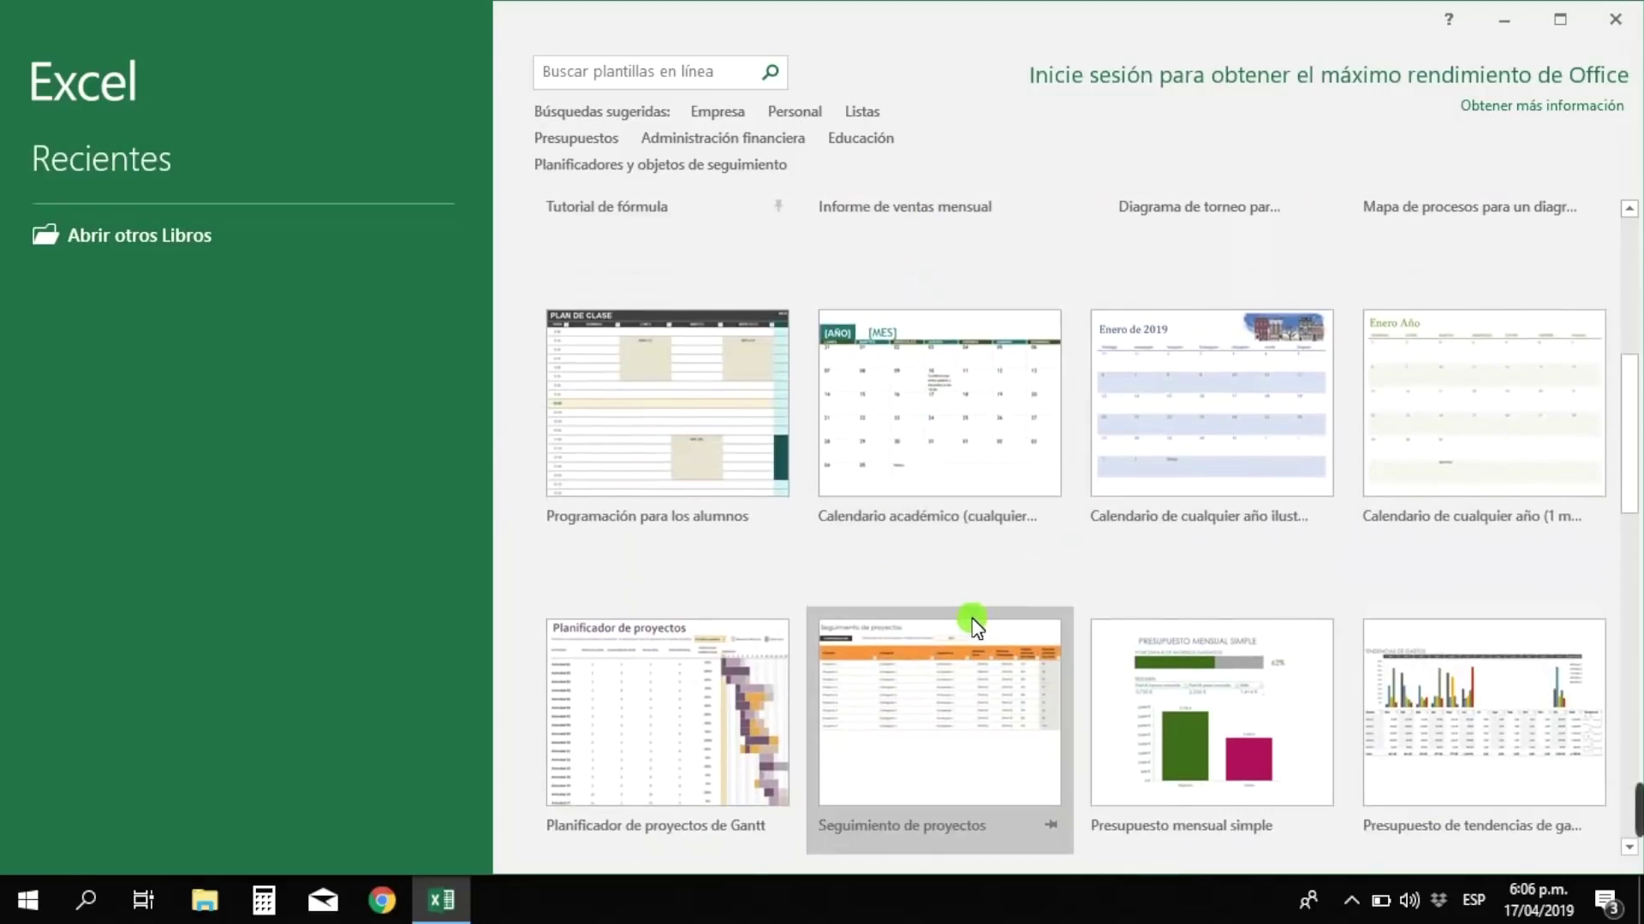
scroll(771, 480, "down", 4)
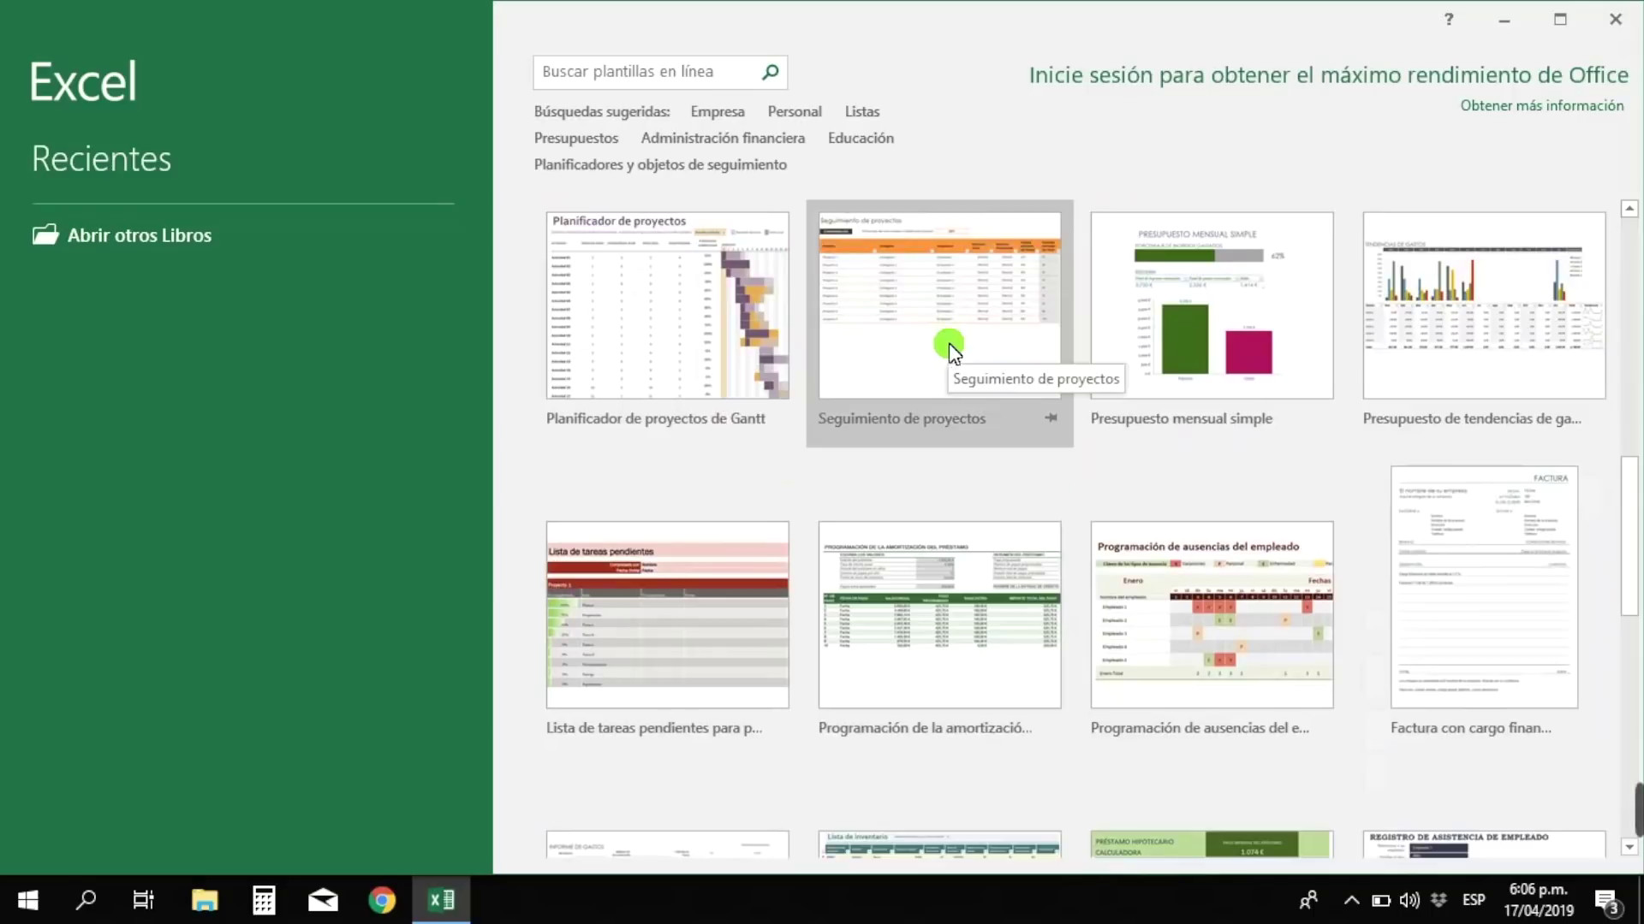
scroll(1163, 346, "down", 3)
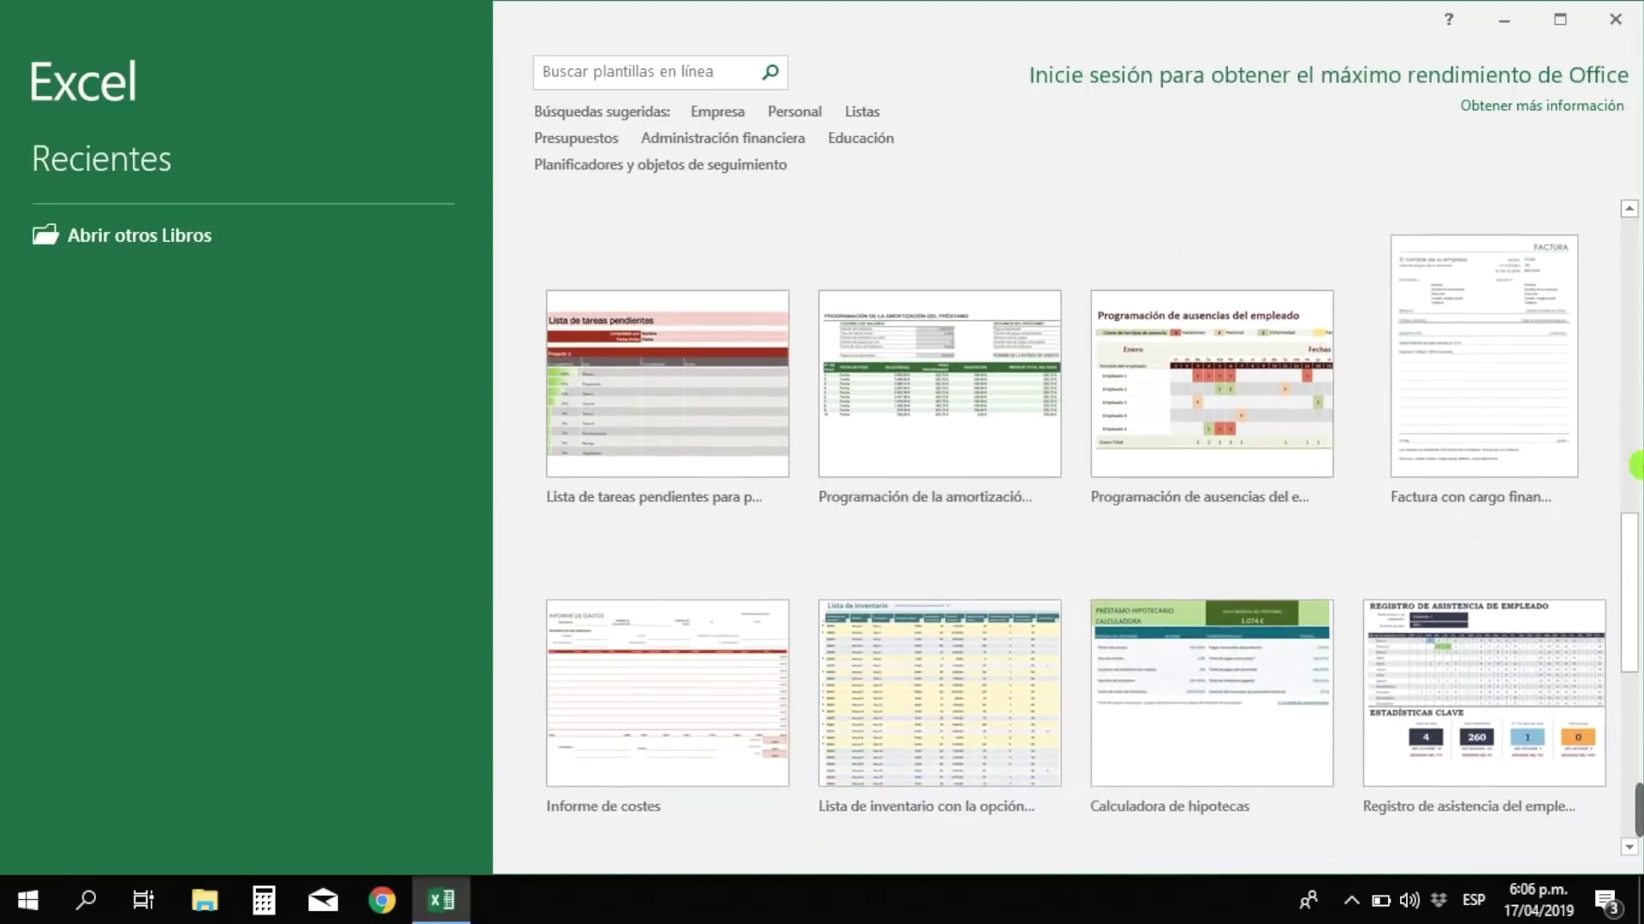
scroll(1335, 462, "up", 10)
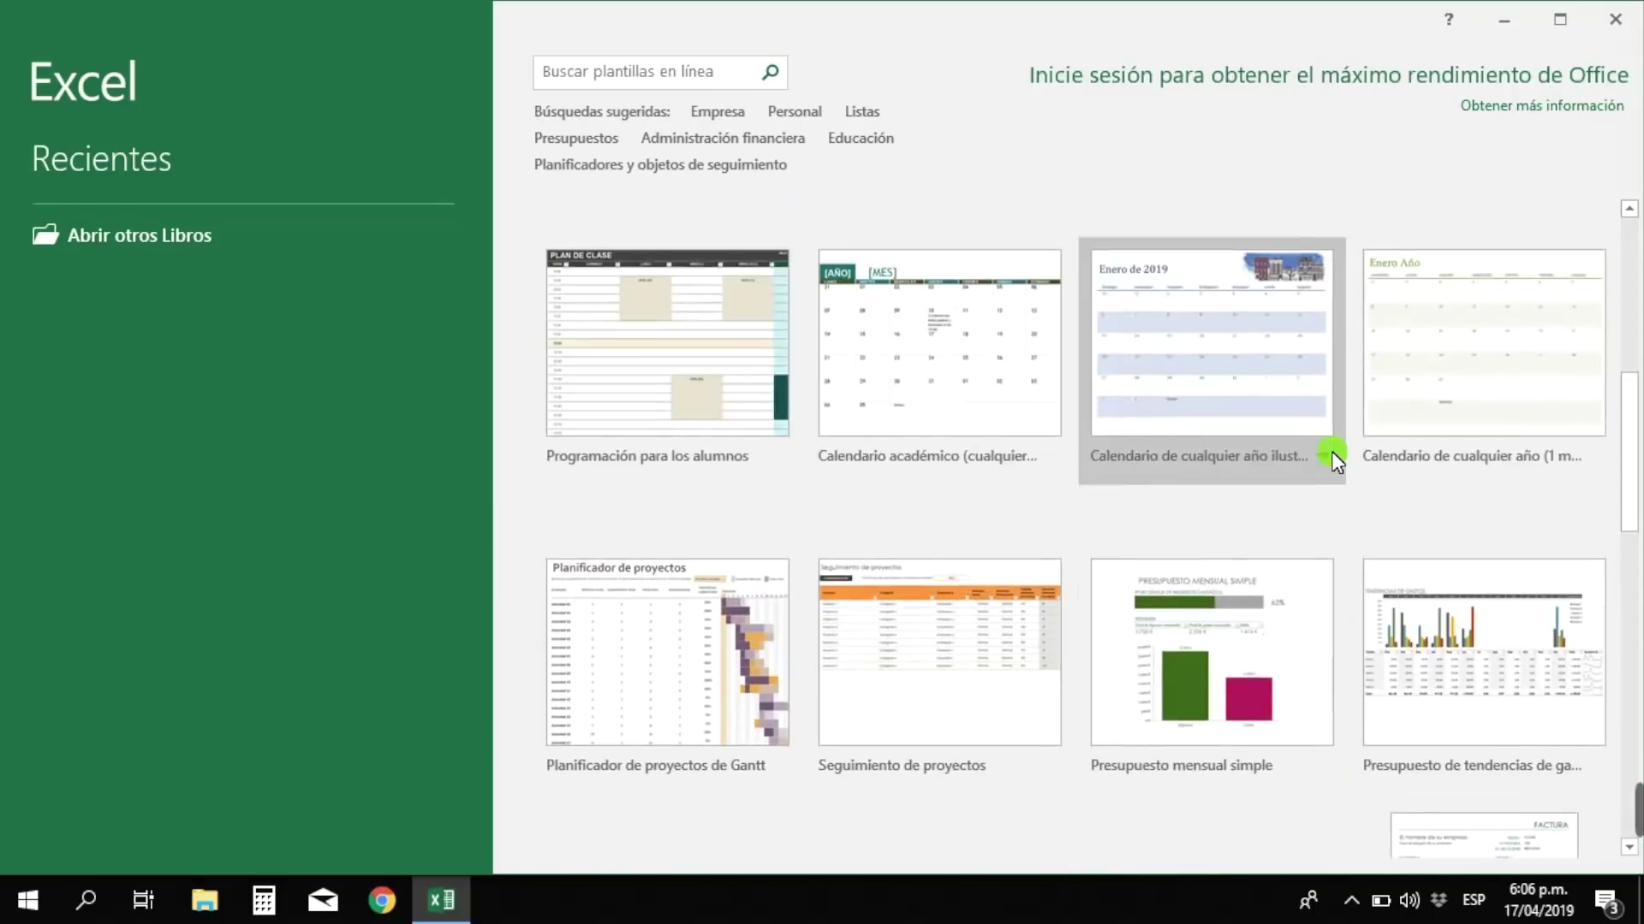
scroll(1344, 483, "up", 3)
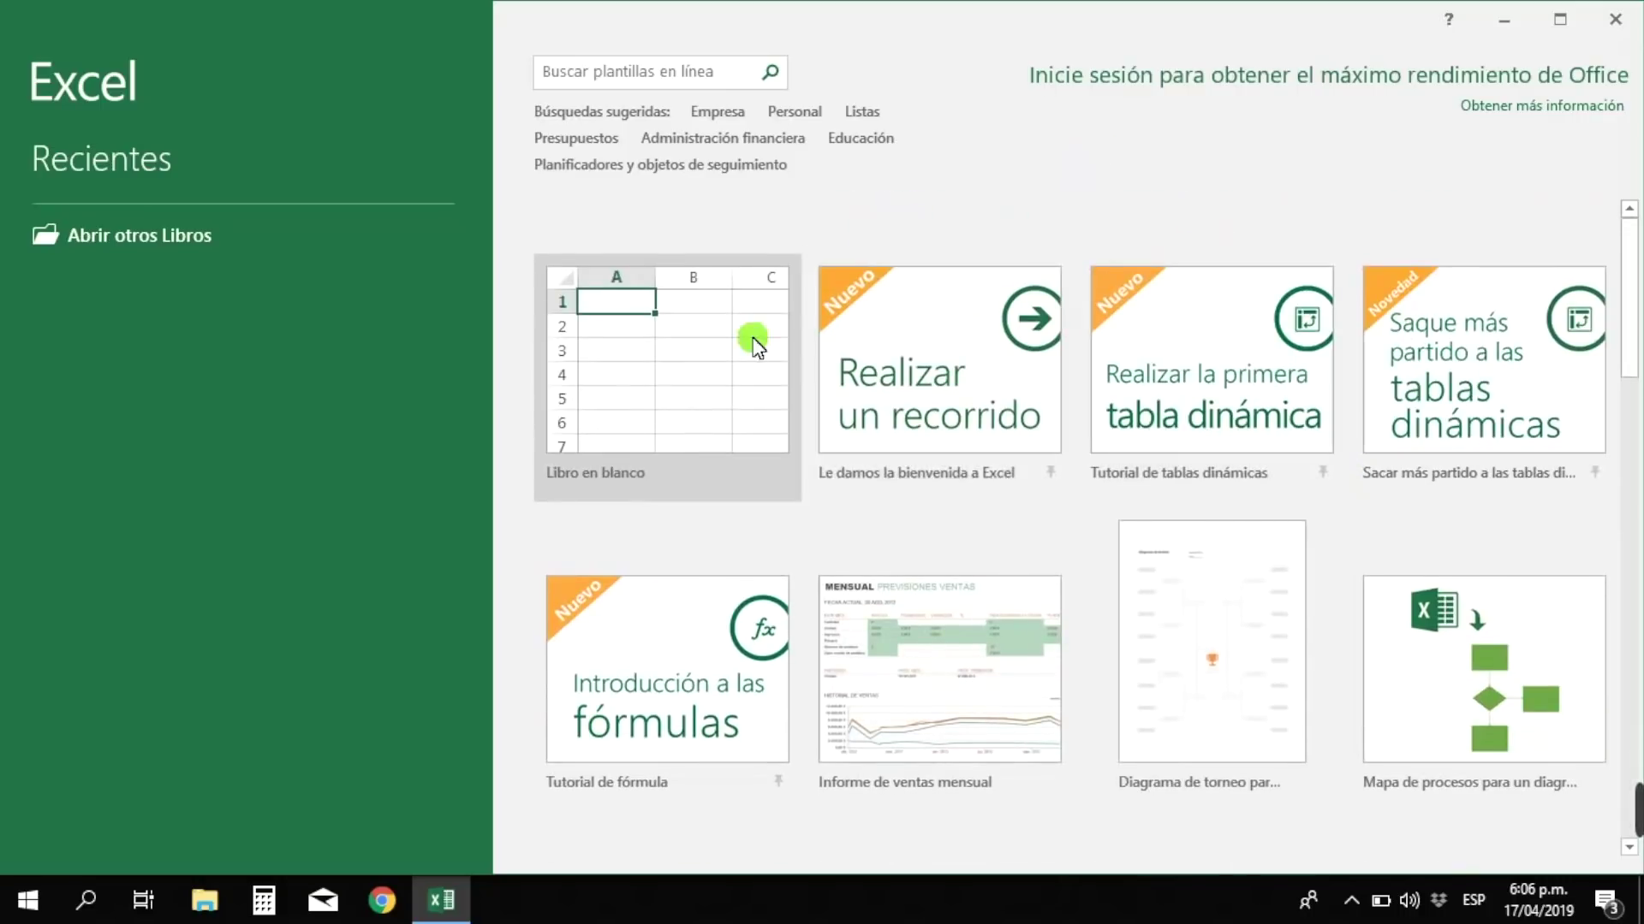
- Create a blank workbook, Libro1, and select cells G4, A2 and A1
left_click(700, 352)
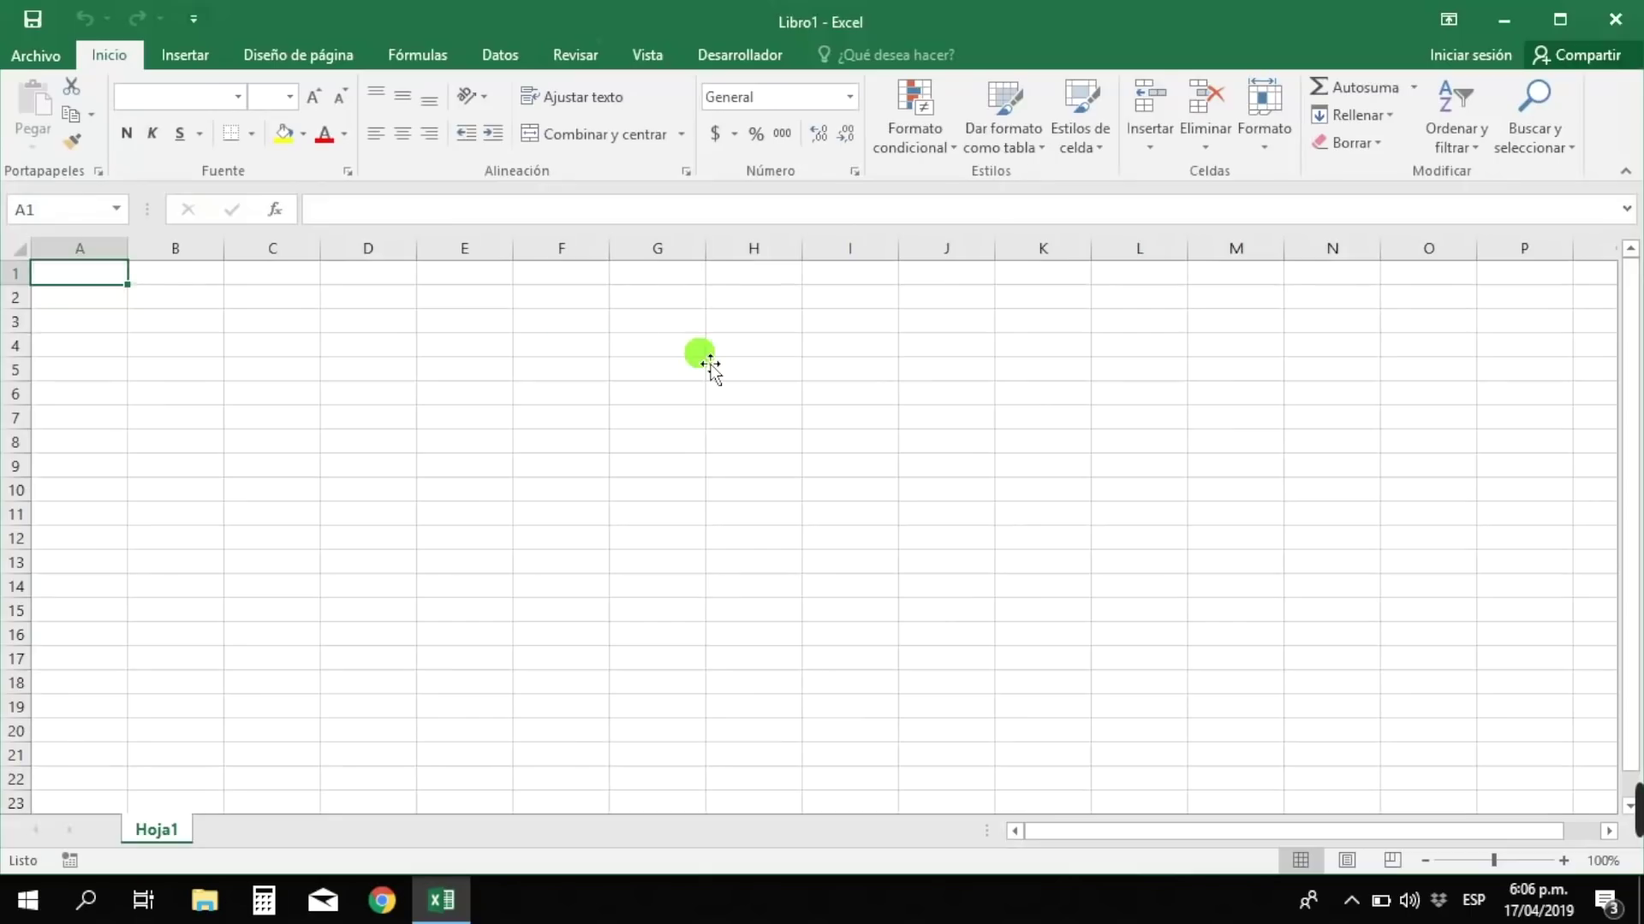
left_click(702, 353)
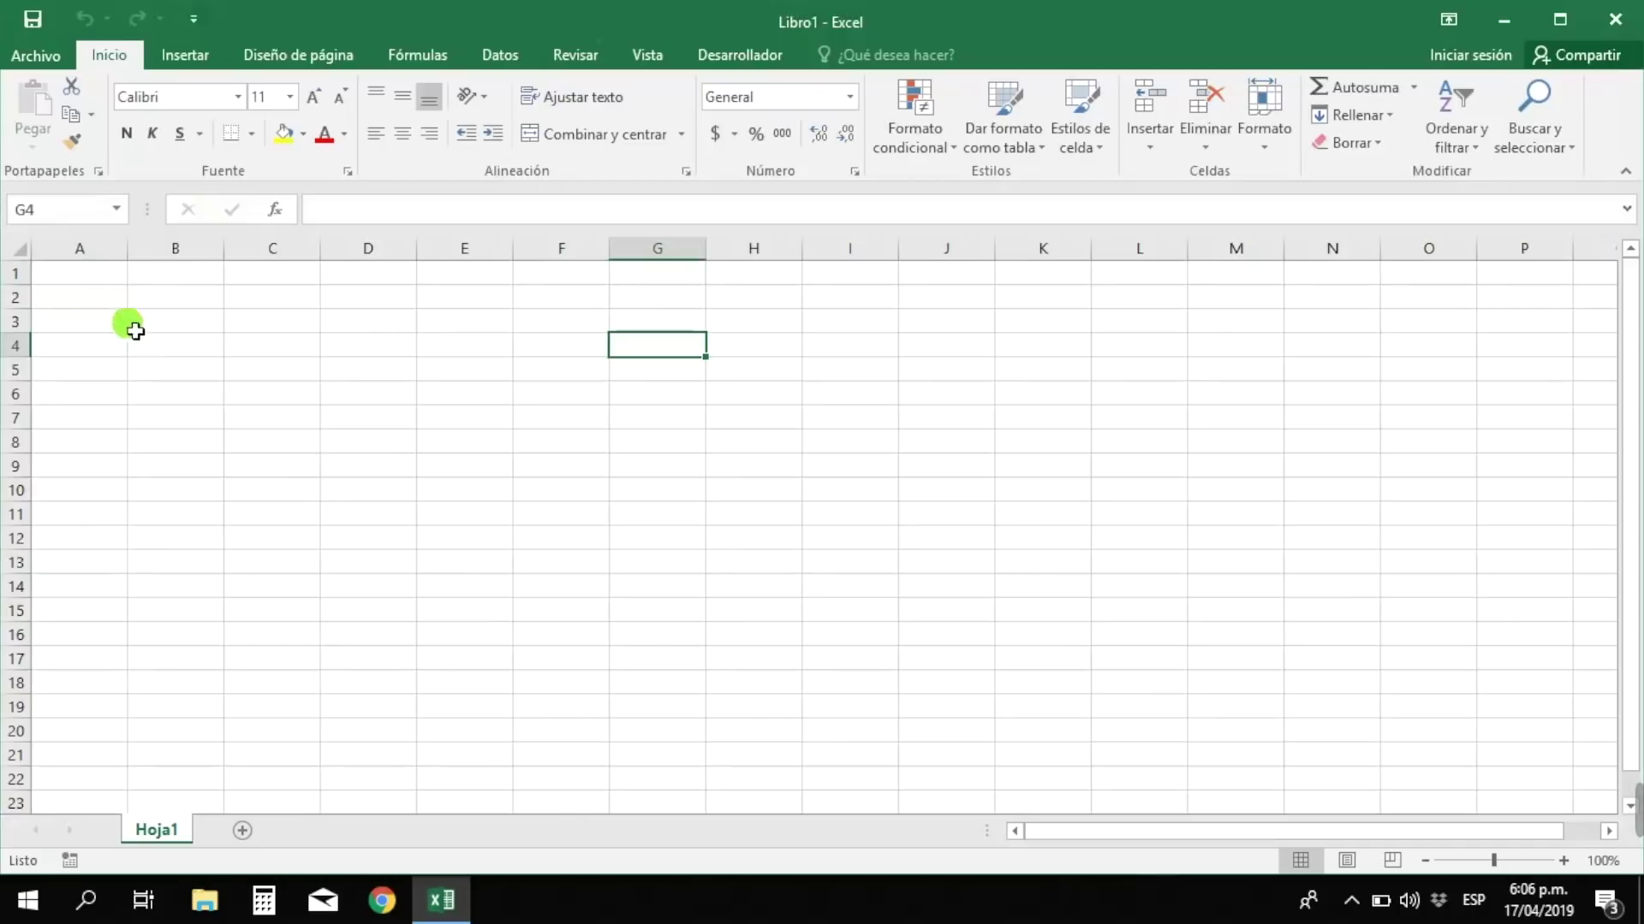
left_click(81, 293)
left_click(68, 273)
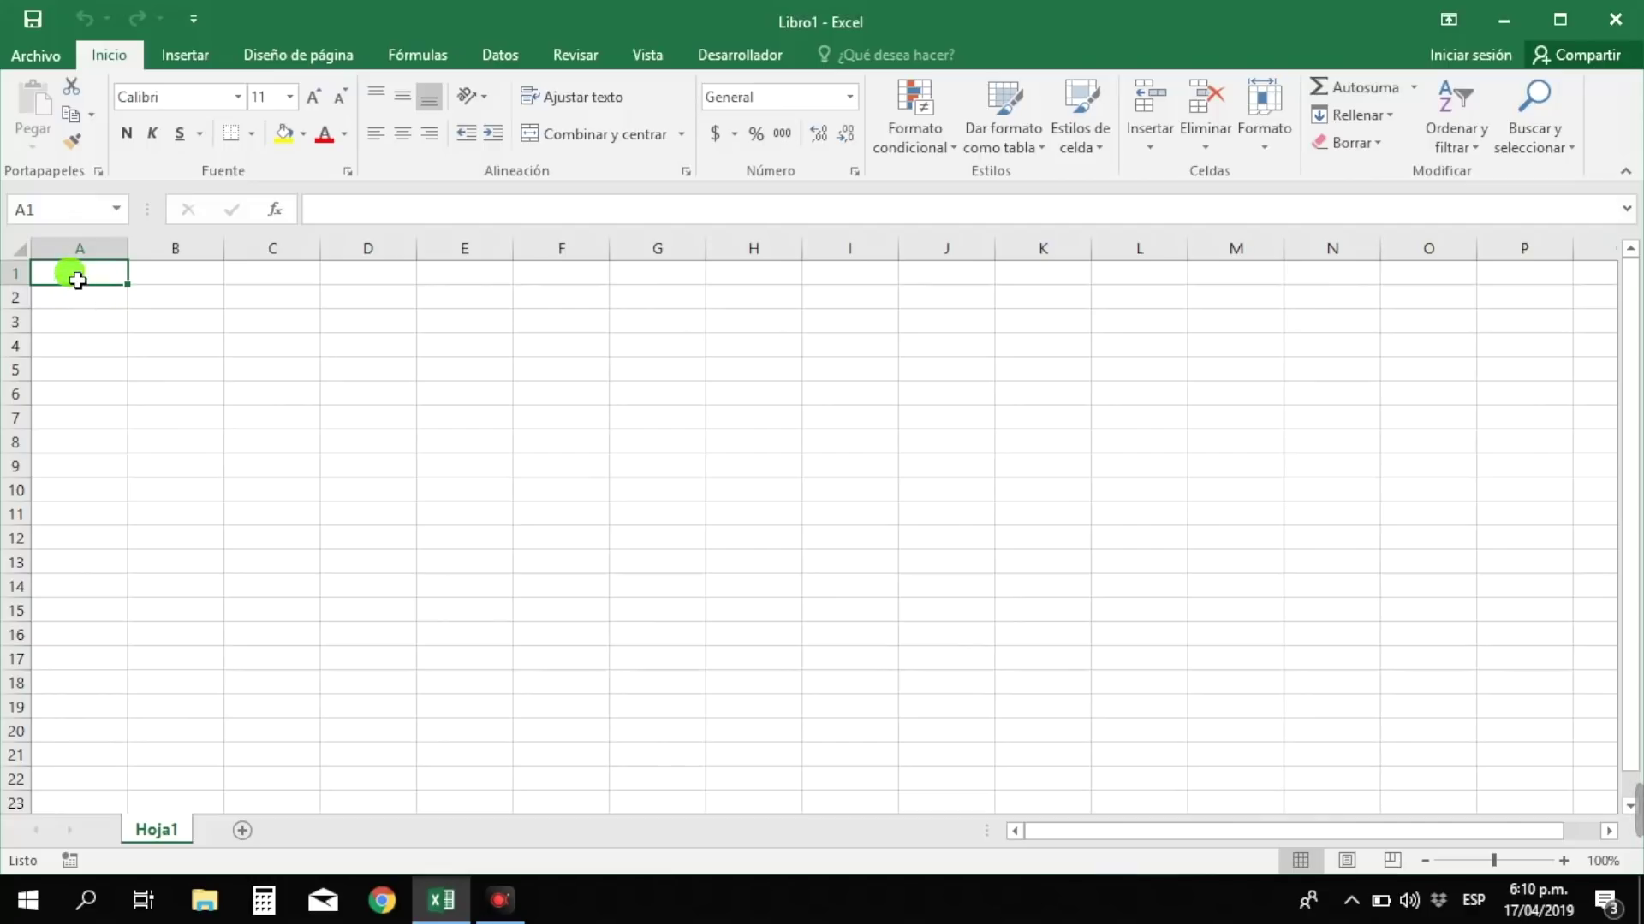
left_click(460, 411)
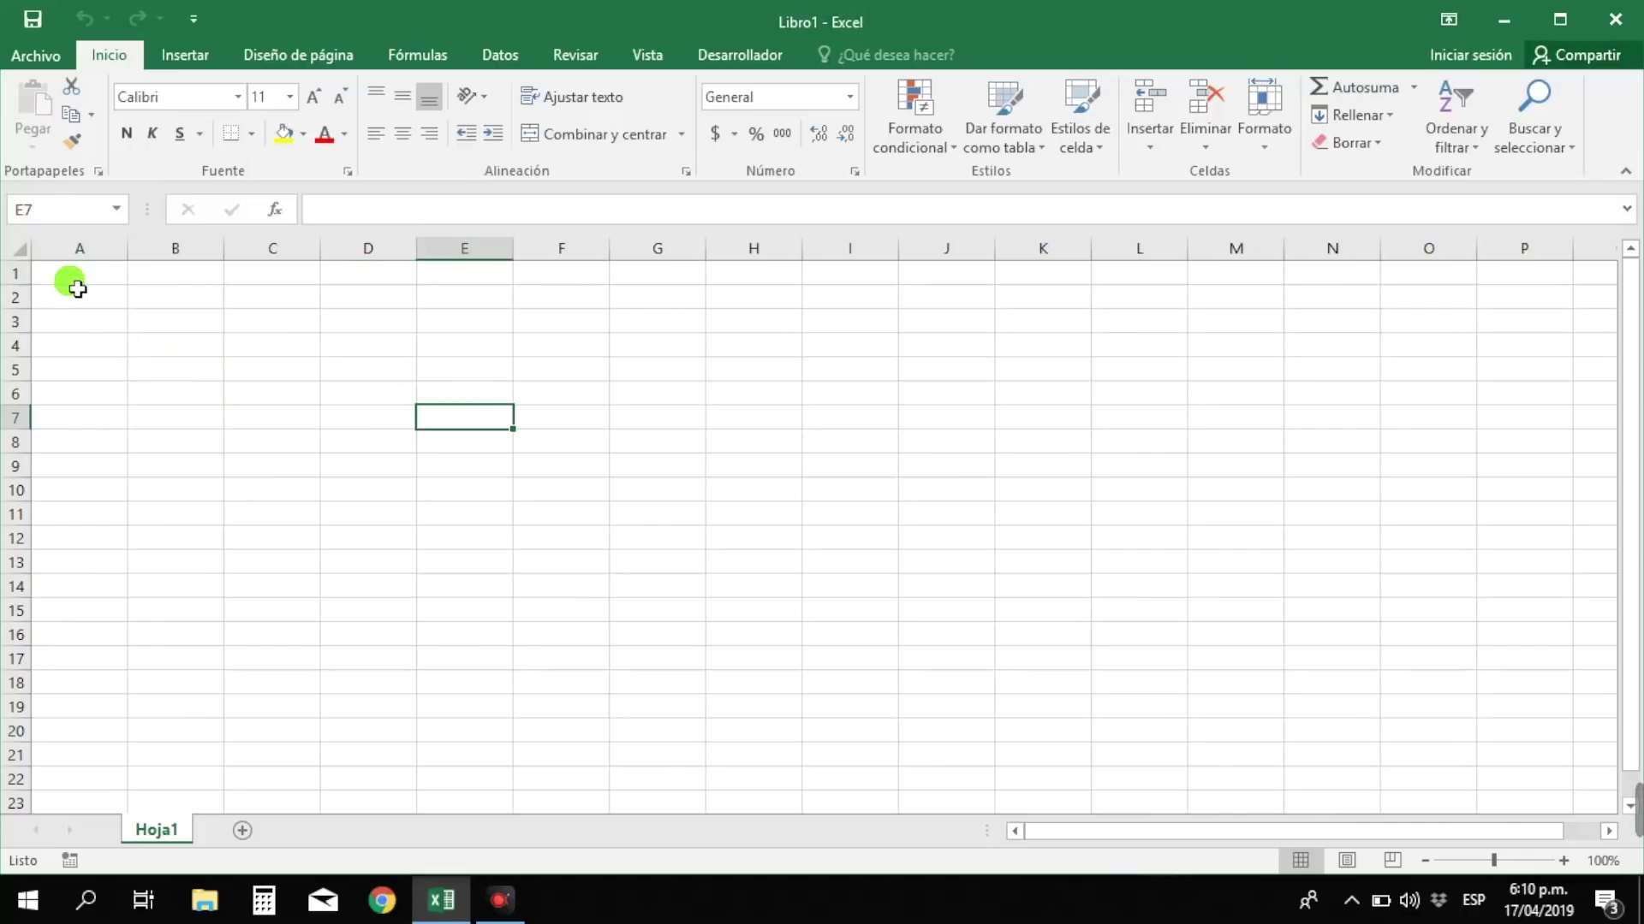
left_click(66, 274)
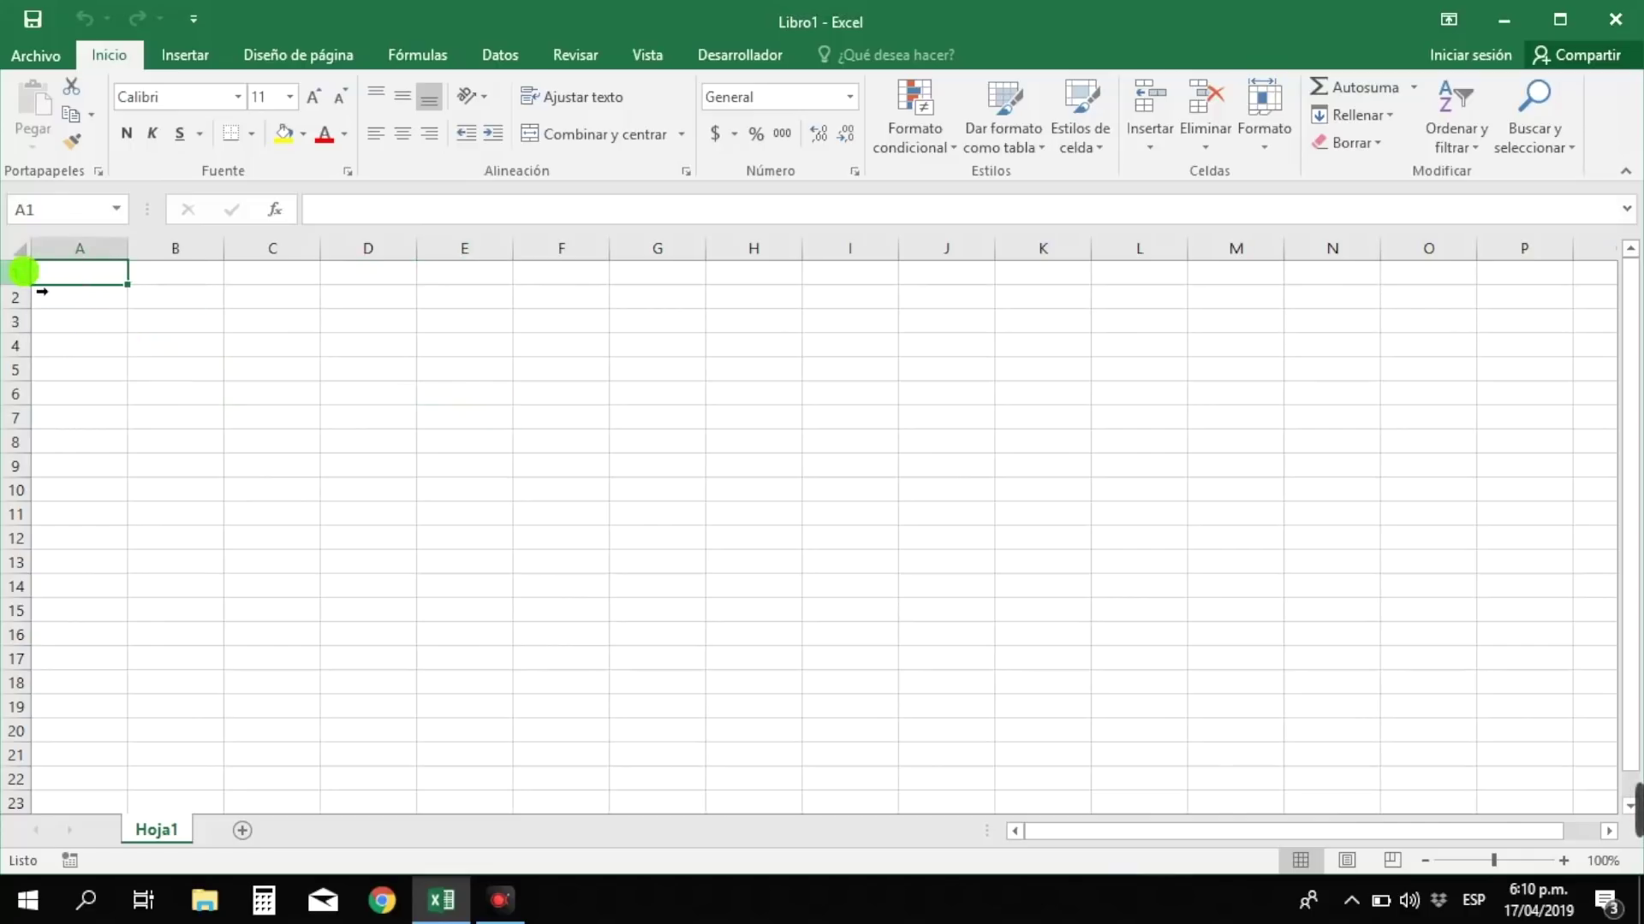
left_click(24, 271)
left_click(74, 250)
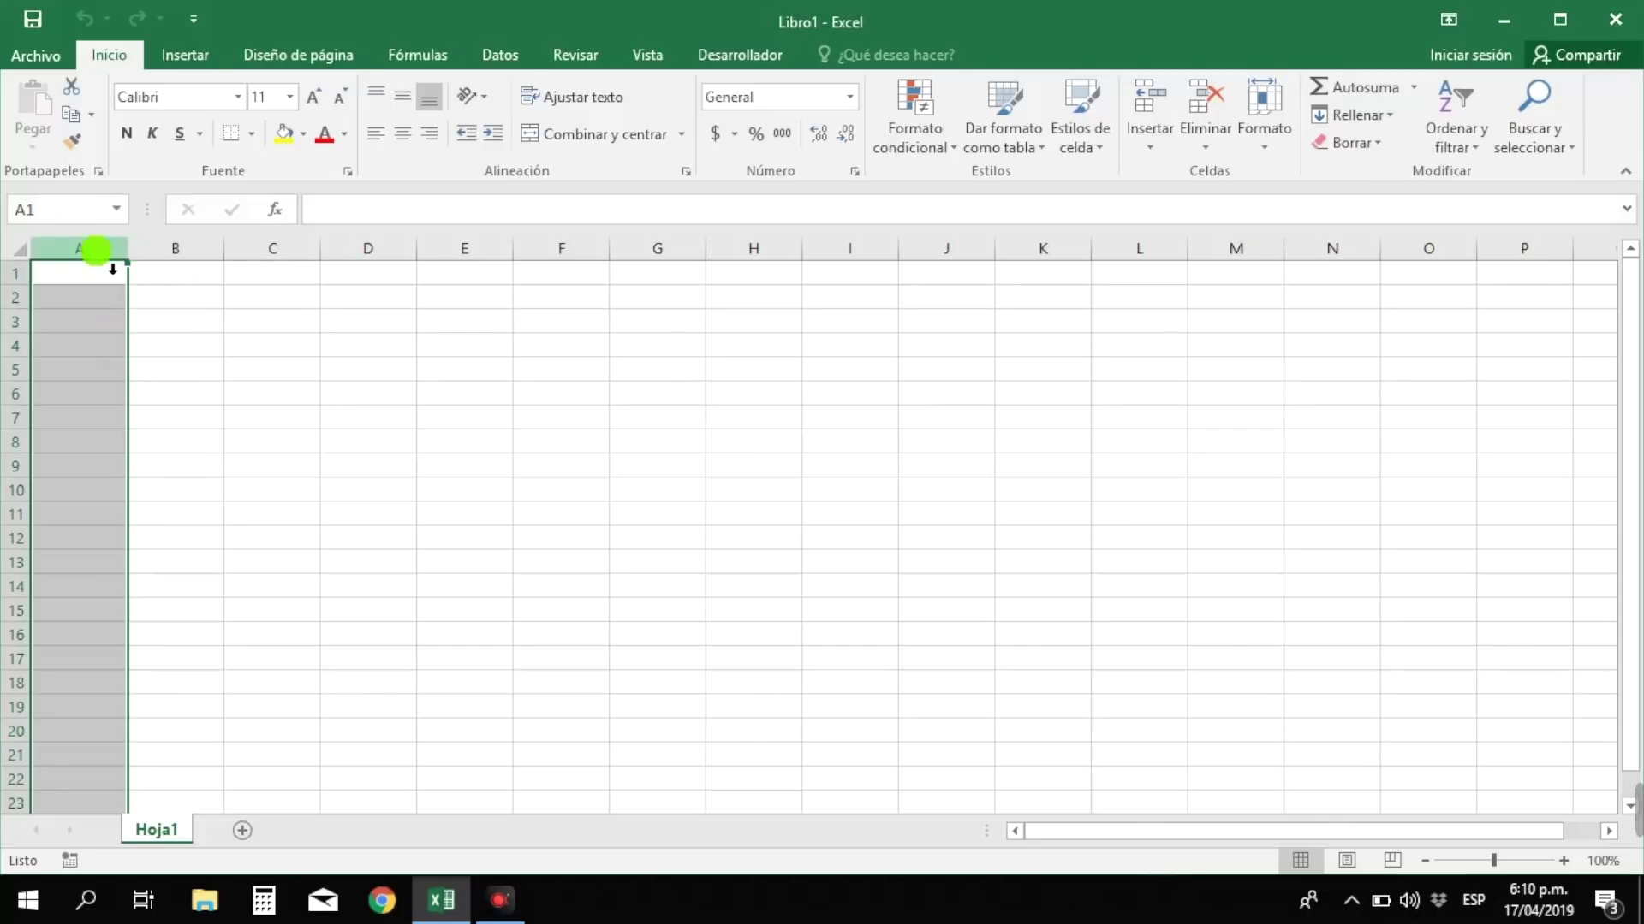
left_click(178, 248)
left_click_drag(272, 253, 968, 249)
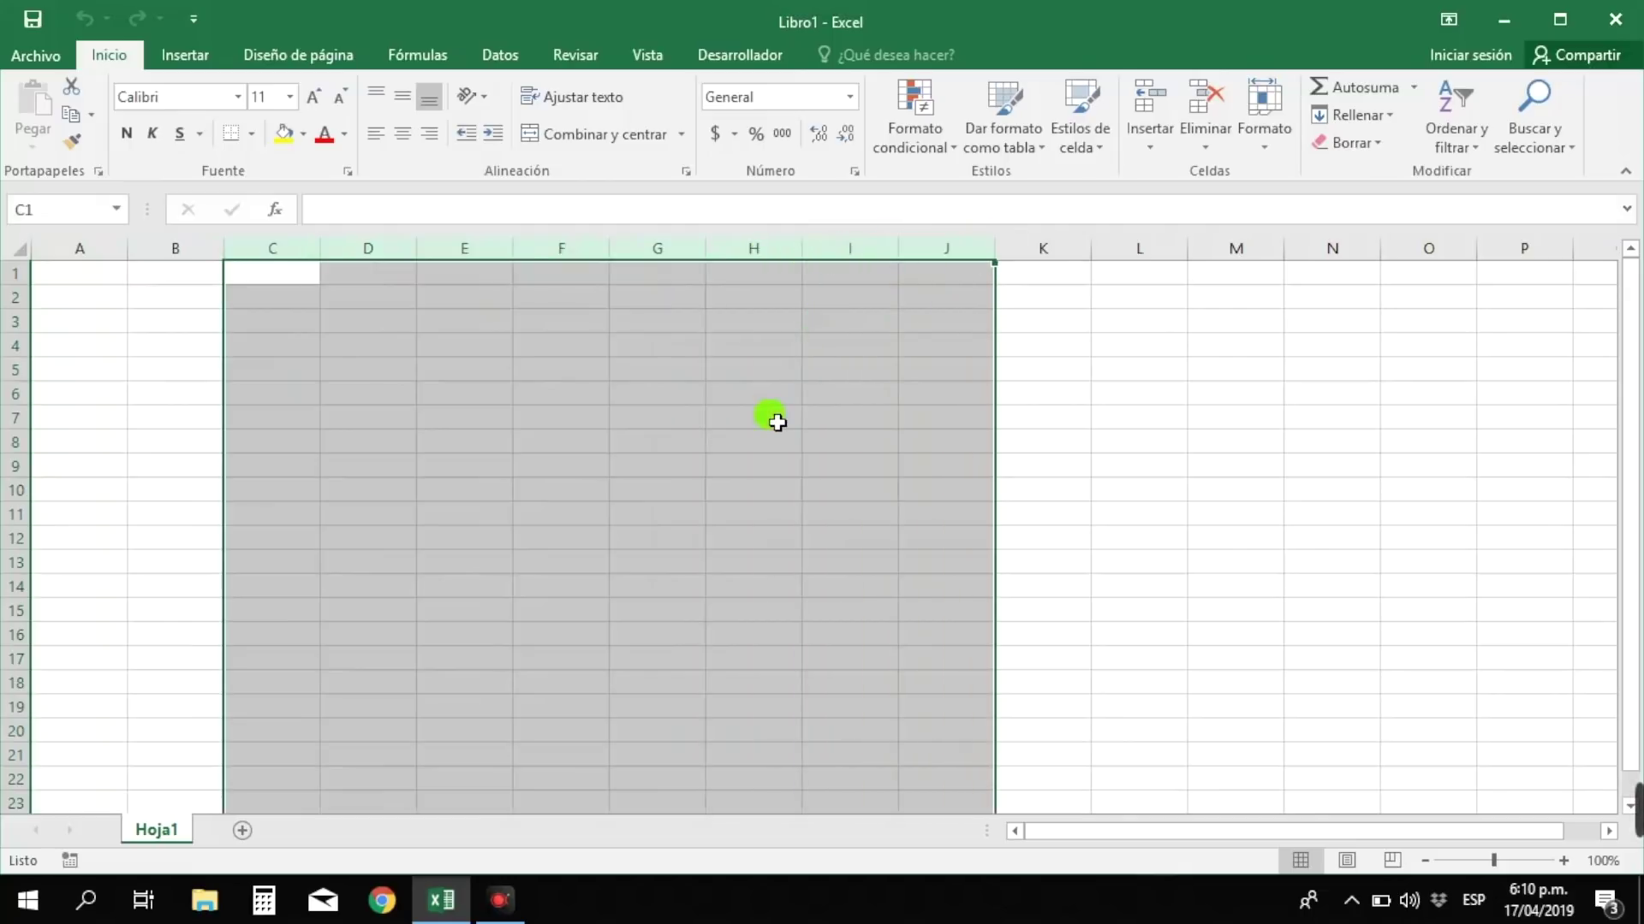
left_click(15, 394)
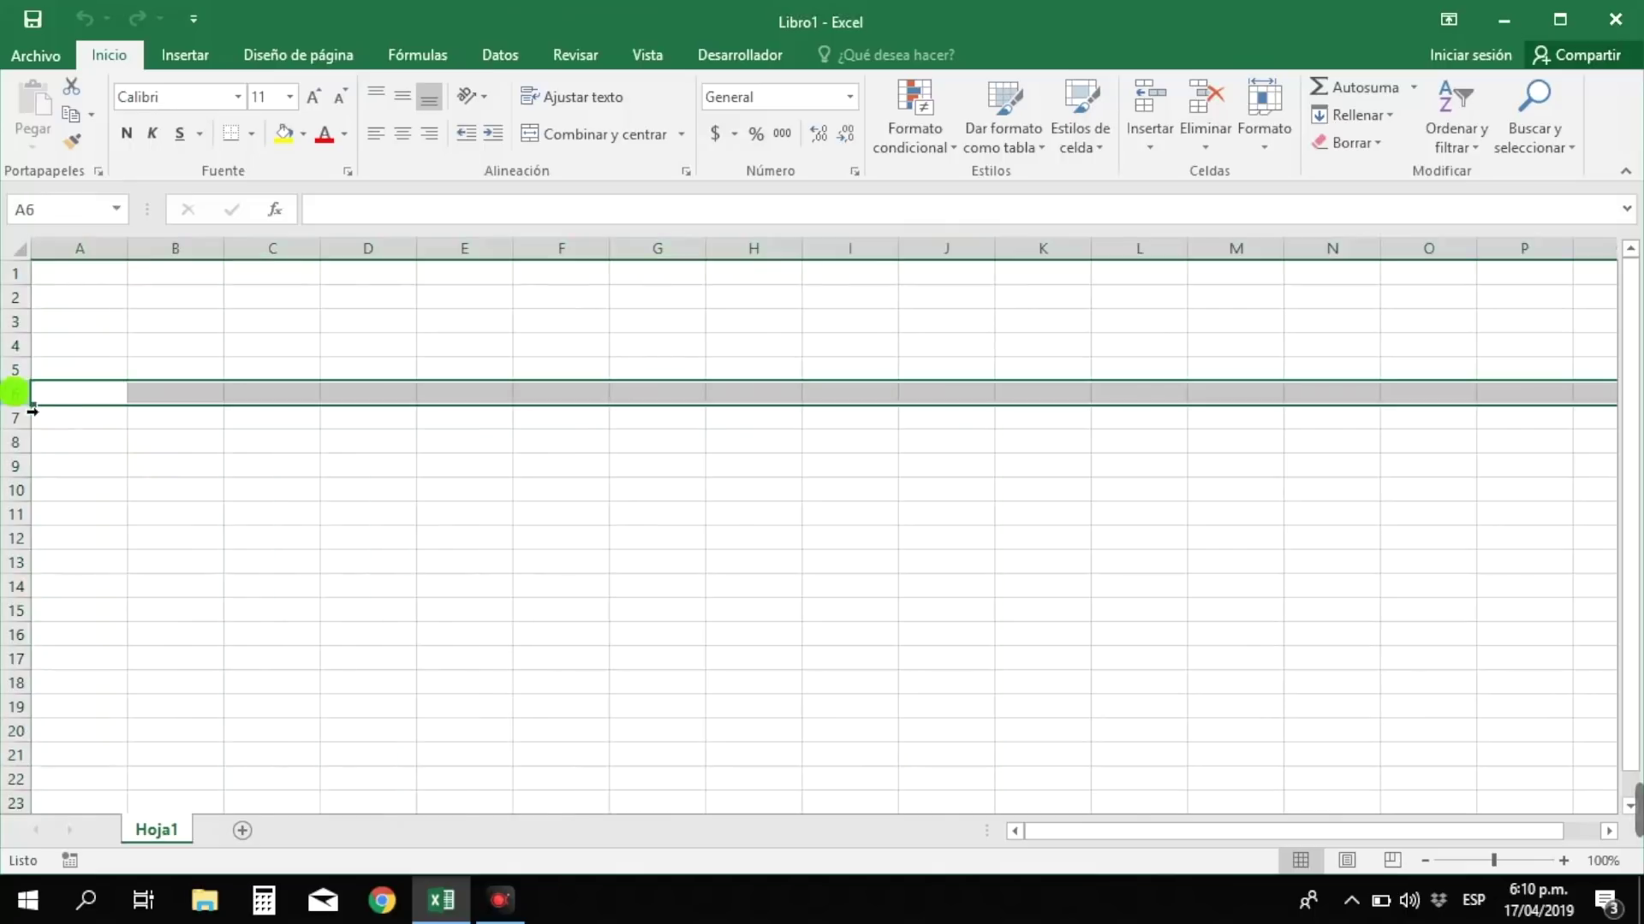
left_click(18, 418)
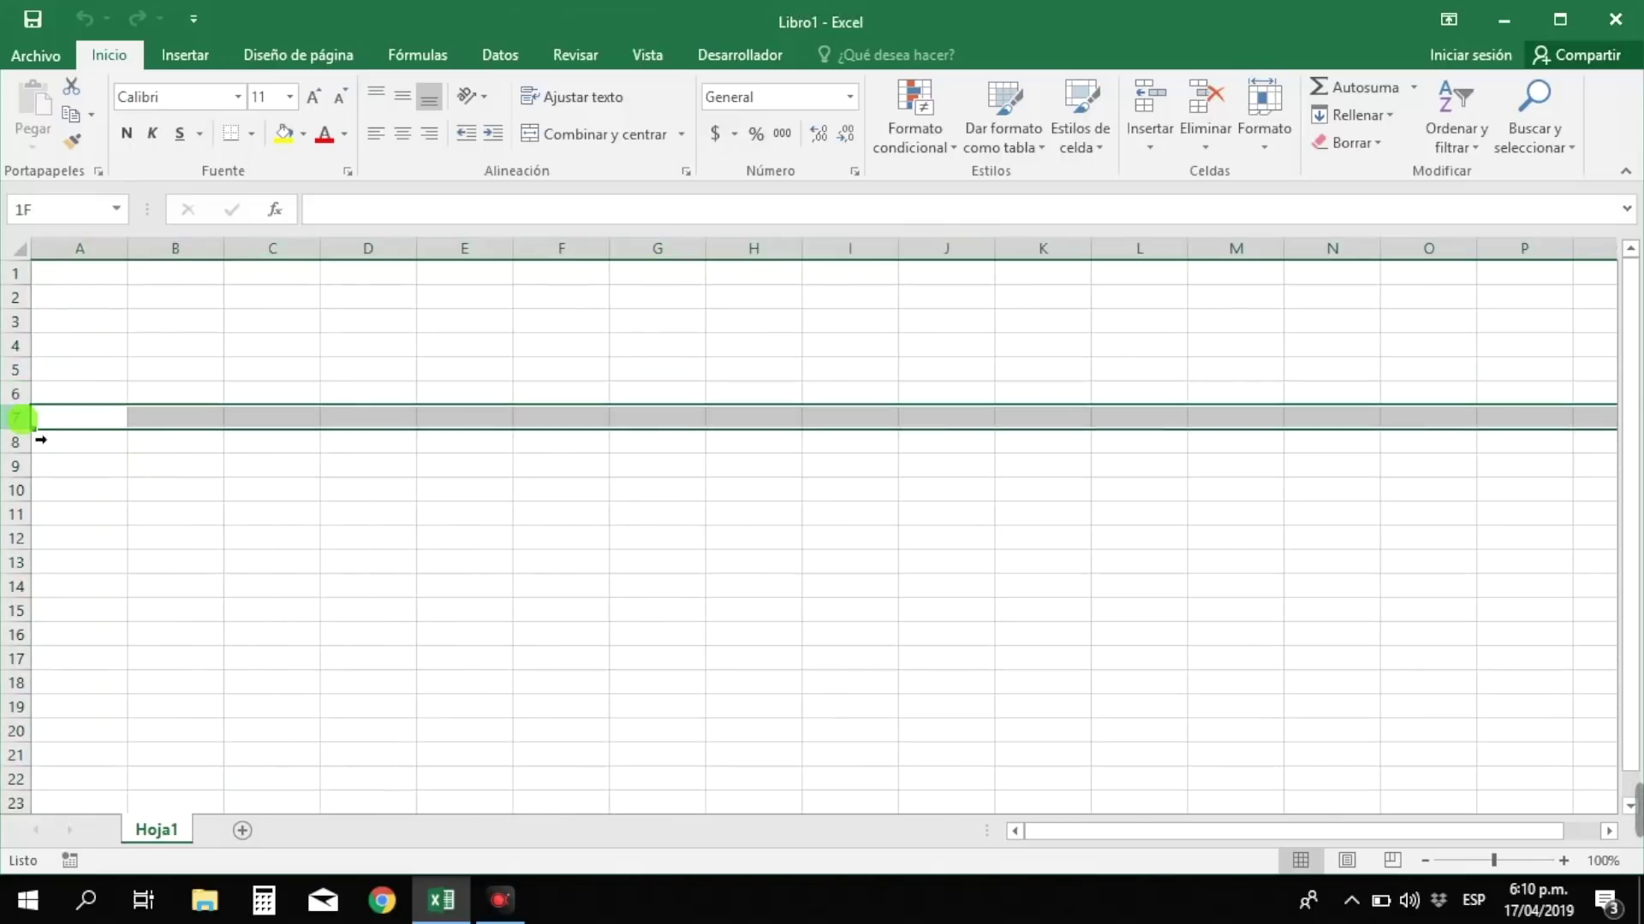
left_click(89, 283)
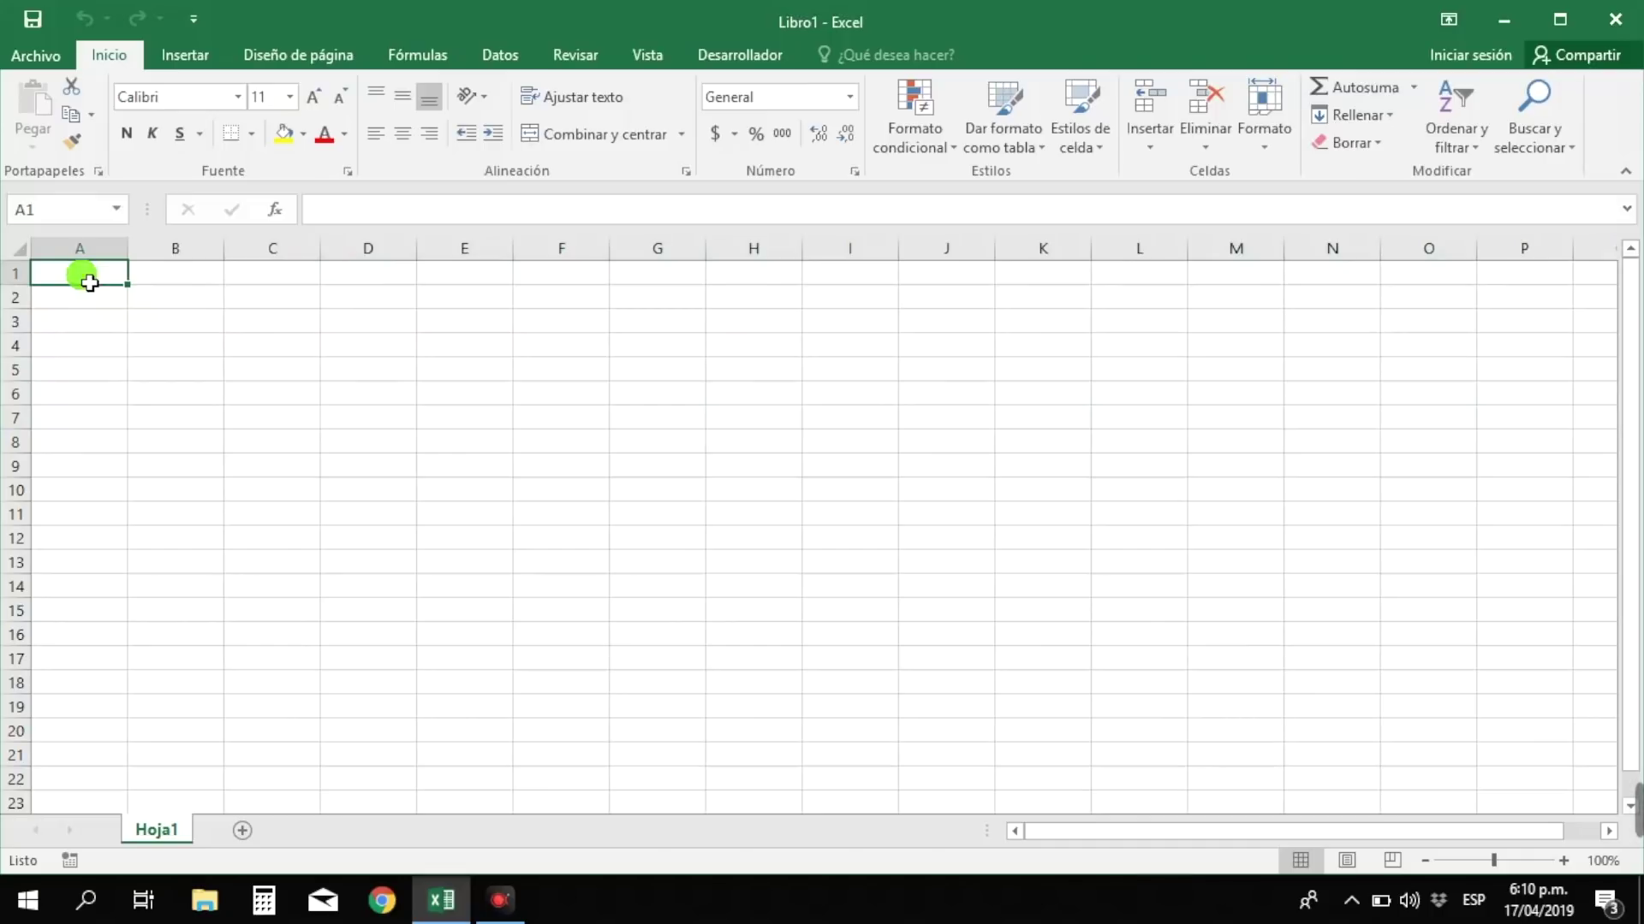
left_click(176, 364)
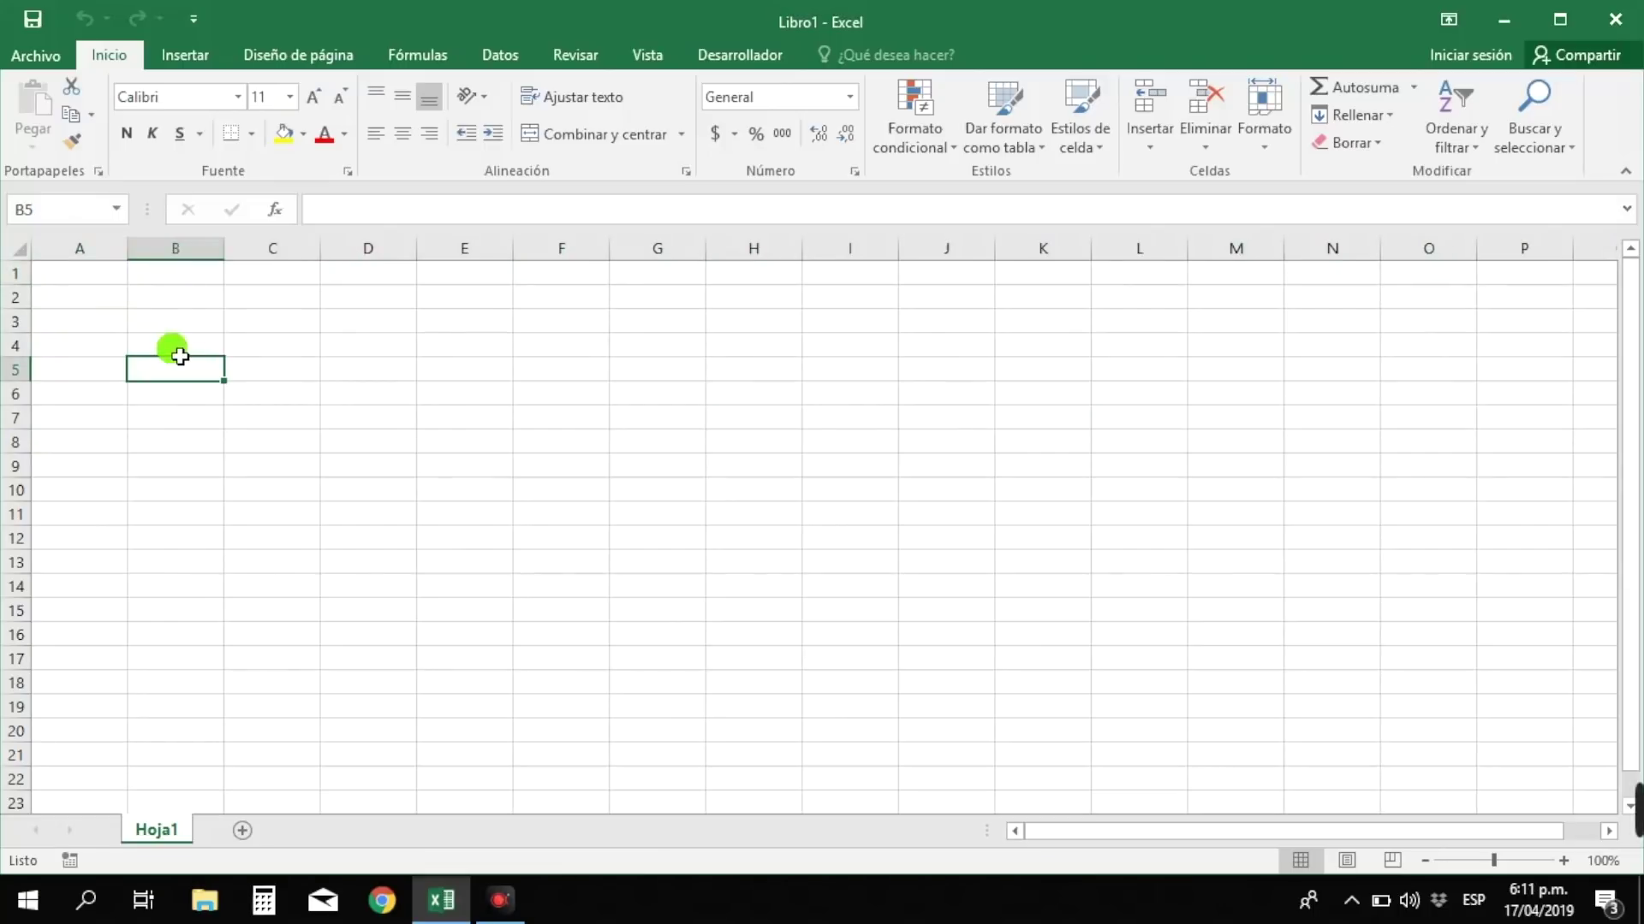
left_click(101, 325)
left_click(176, 299)
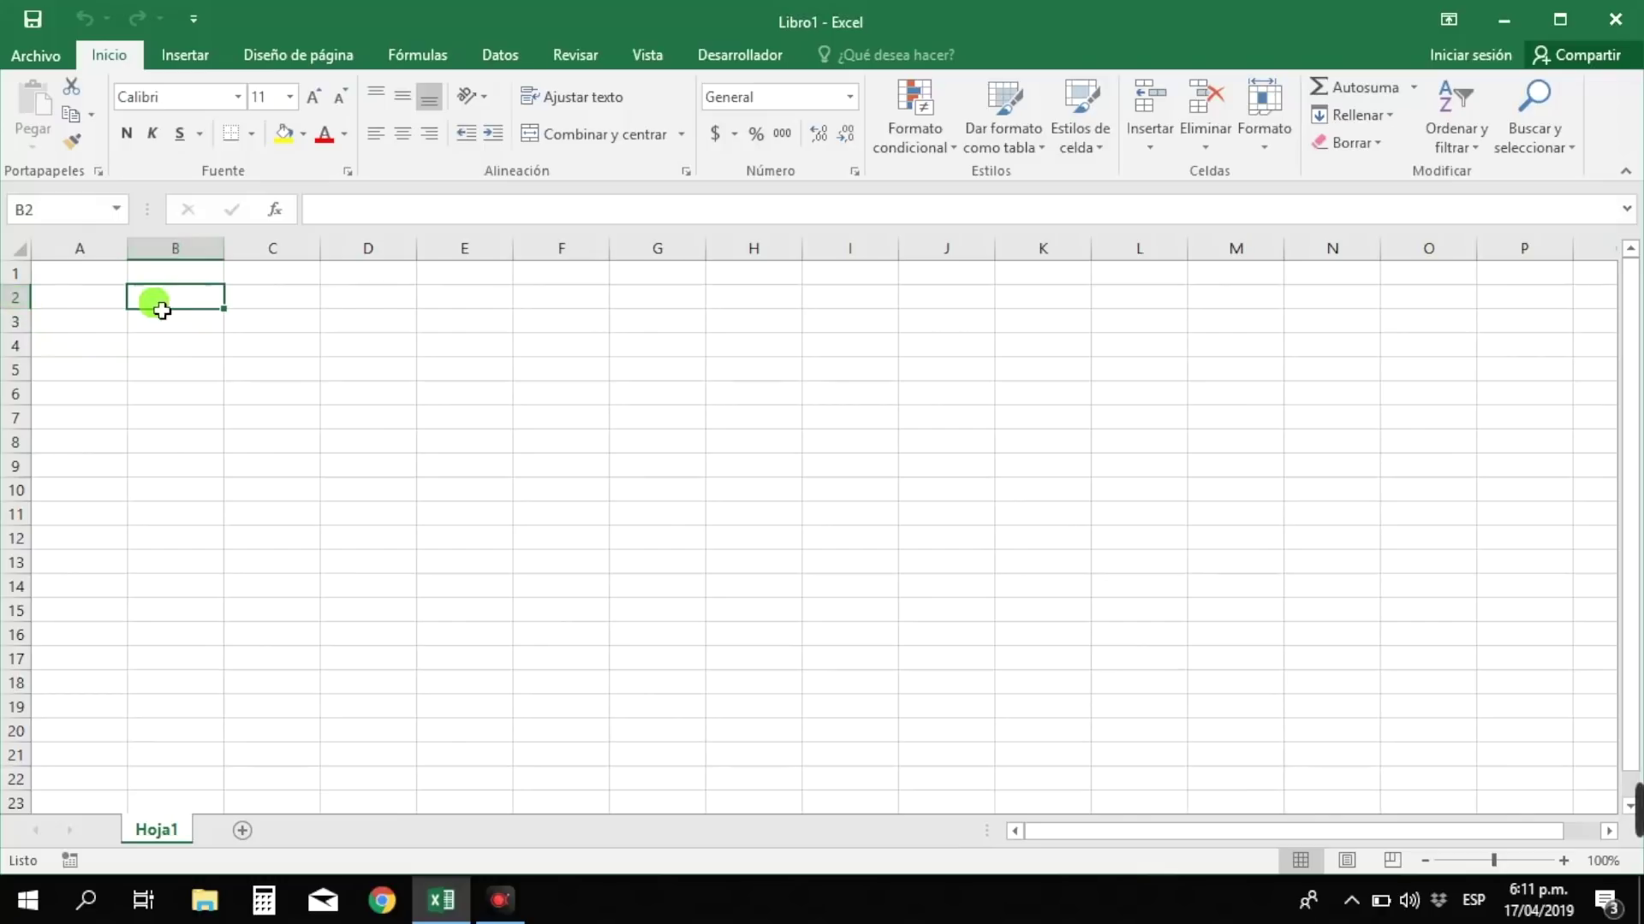
left_click(209, 323)
left_click(209, 352)
left_click(209, 377)
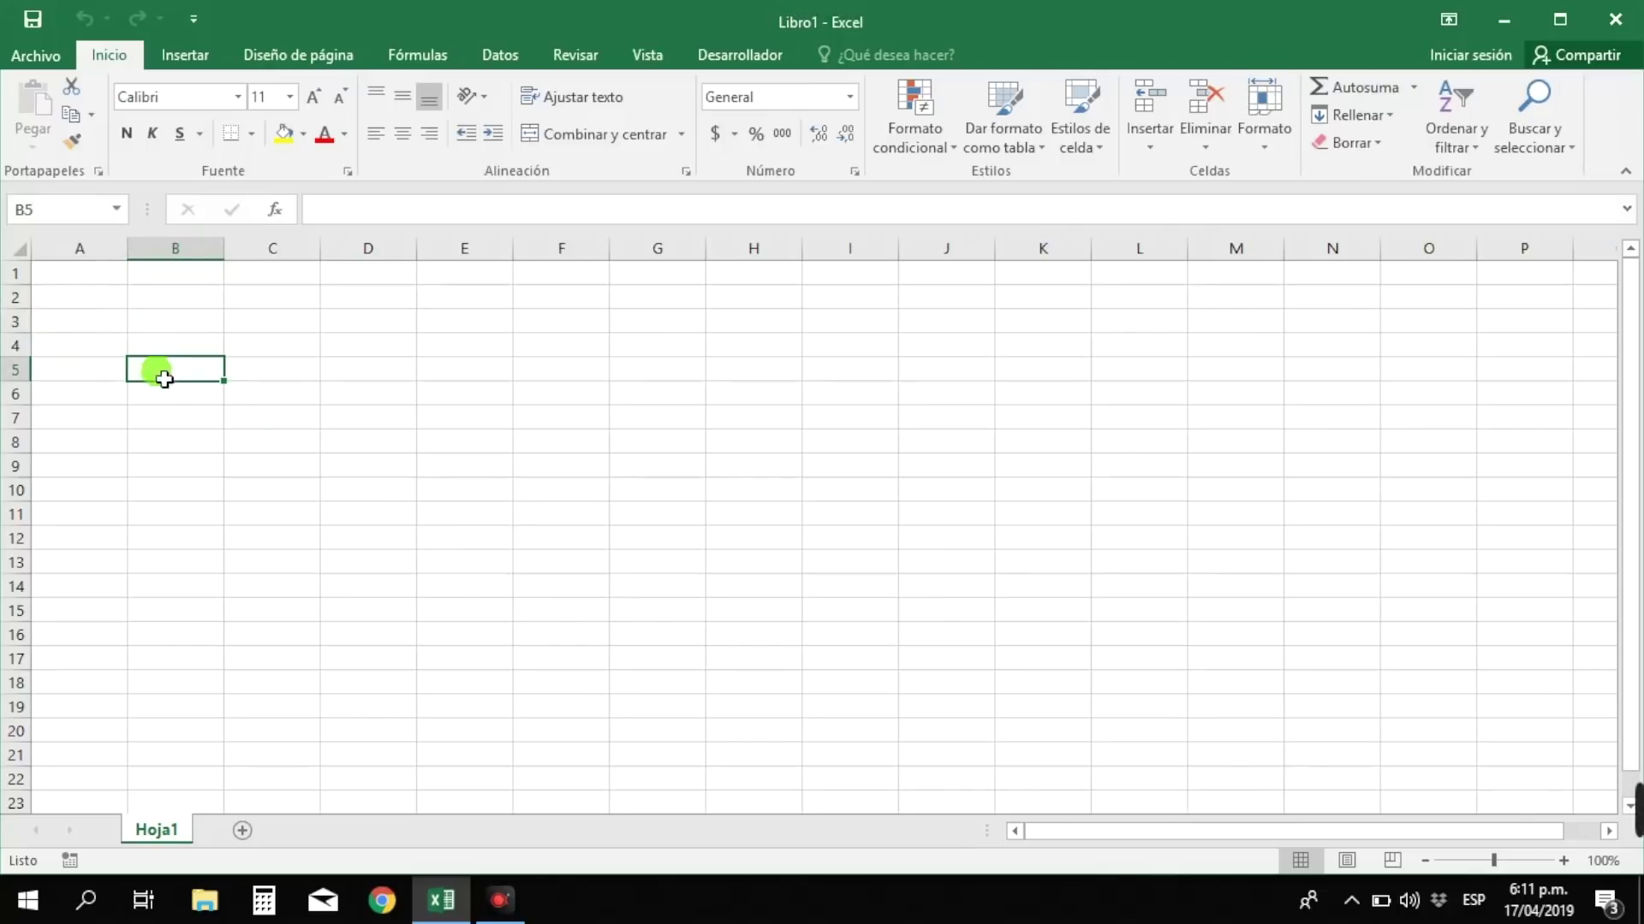
left_click(271, 462)
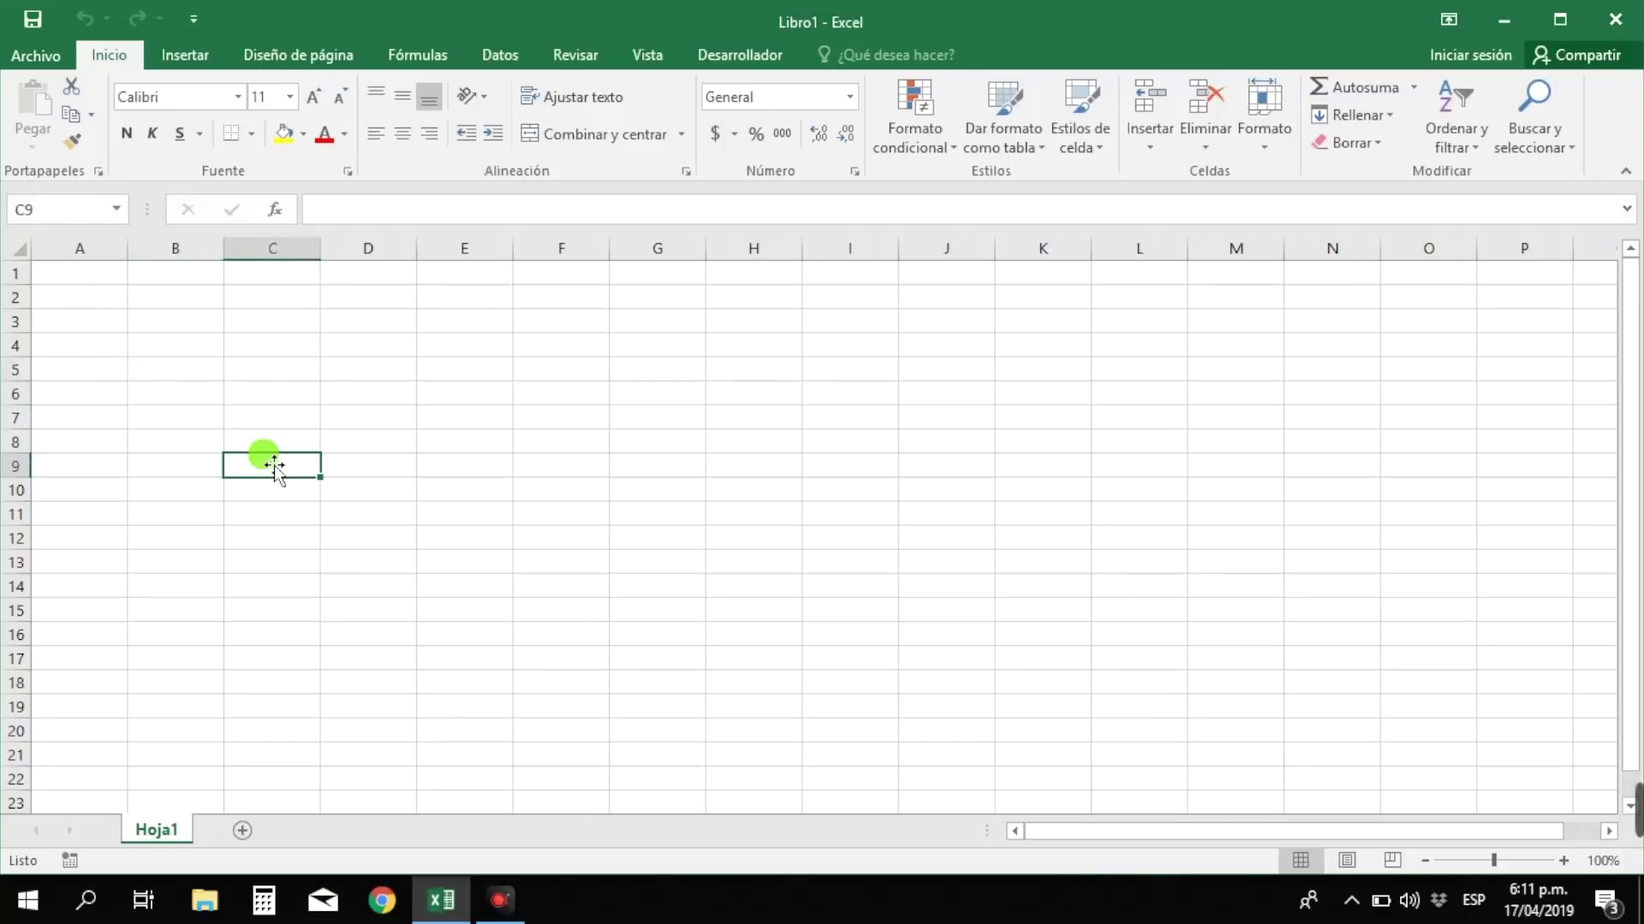
left_click(382, 517)
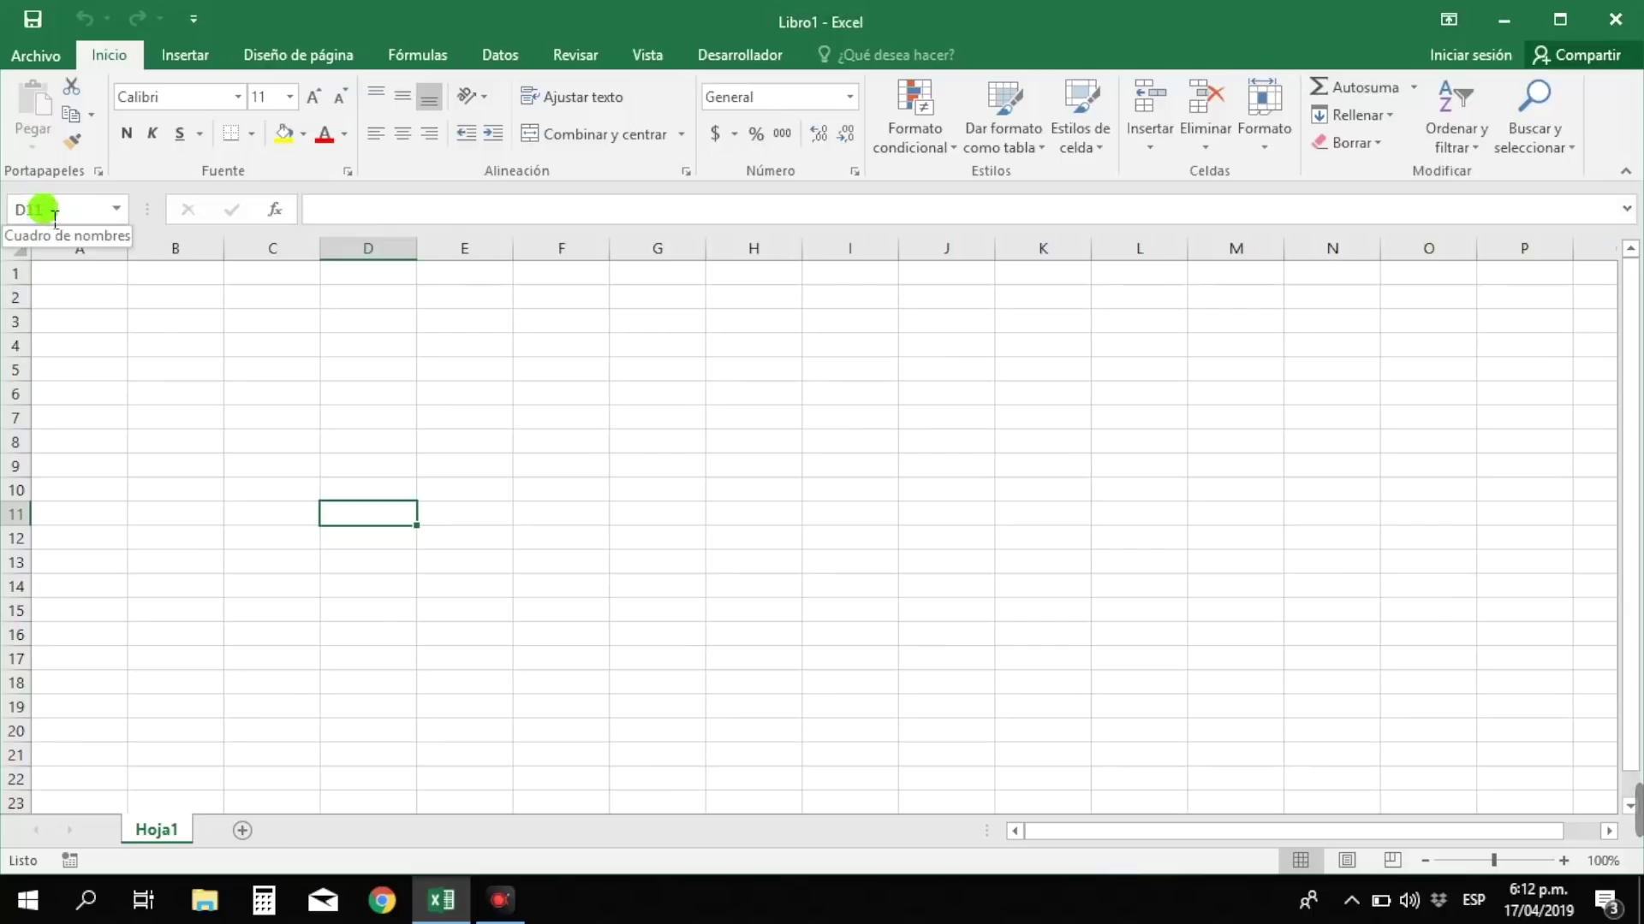
left_click(309, 395)
left_click(374, 440)
left_click(485, 478)
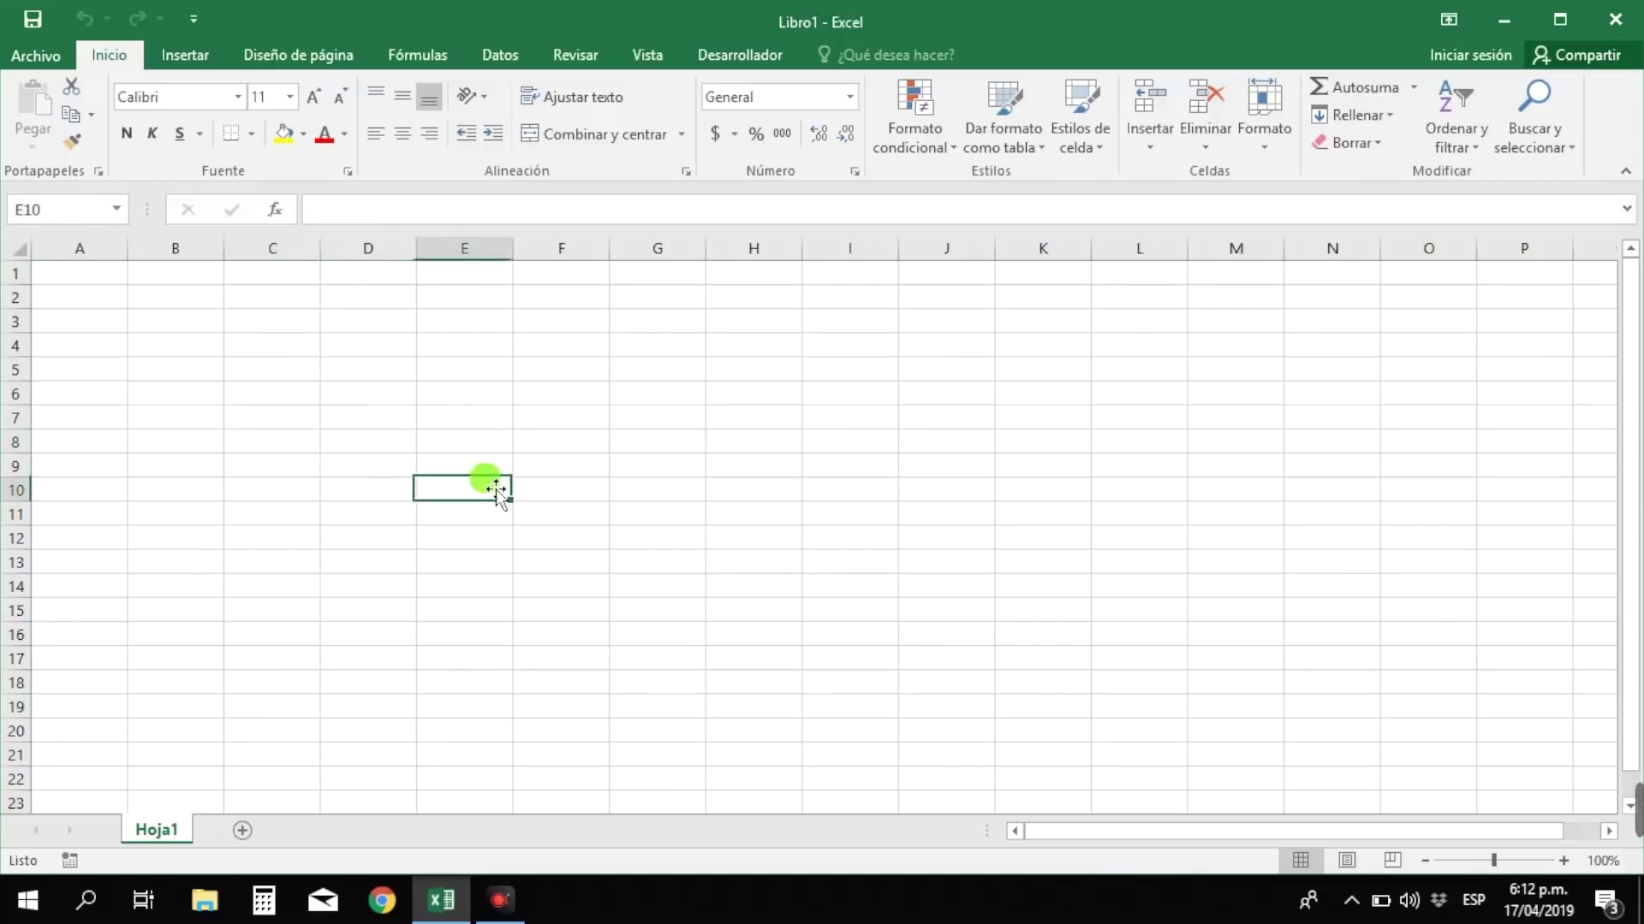
left_click(488, 551)
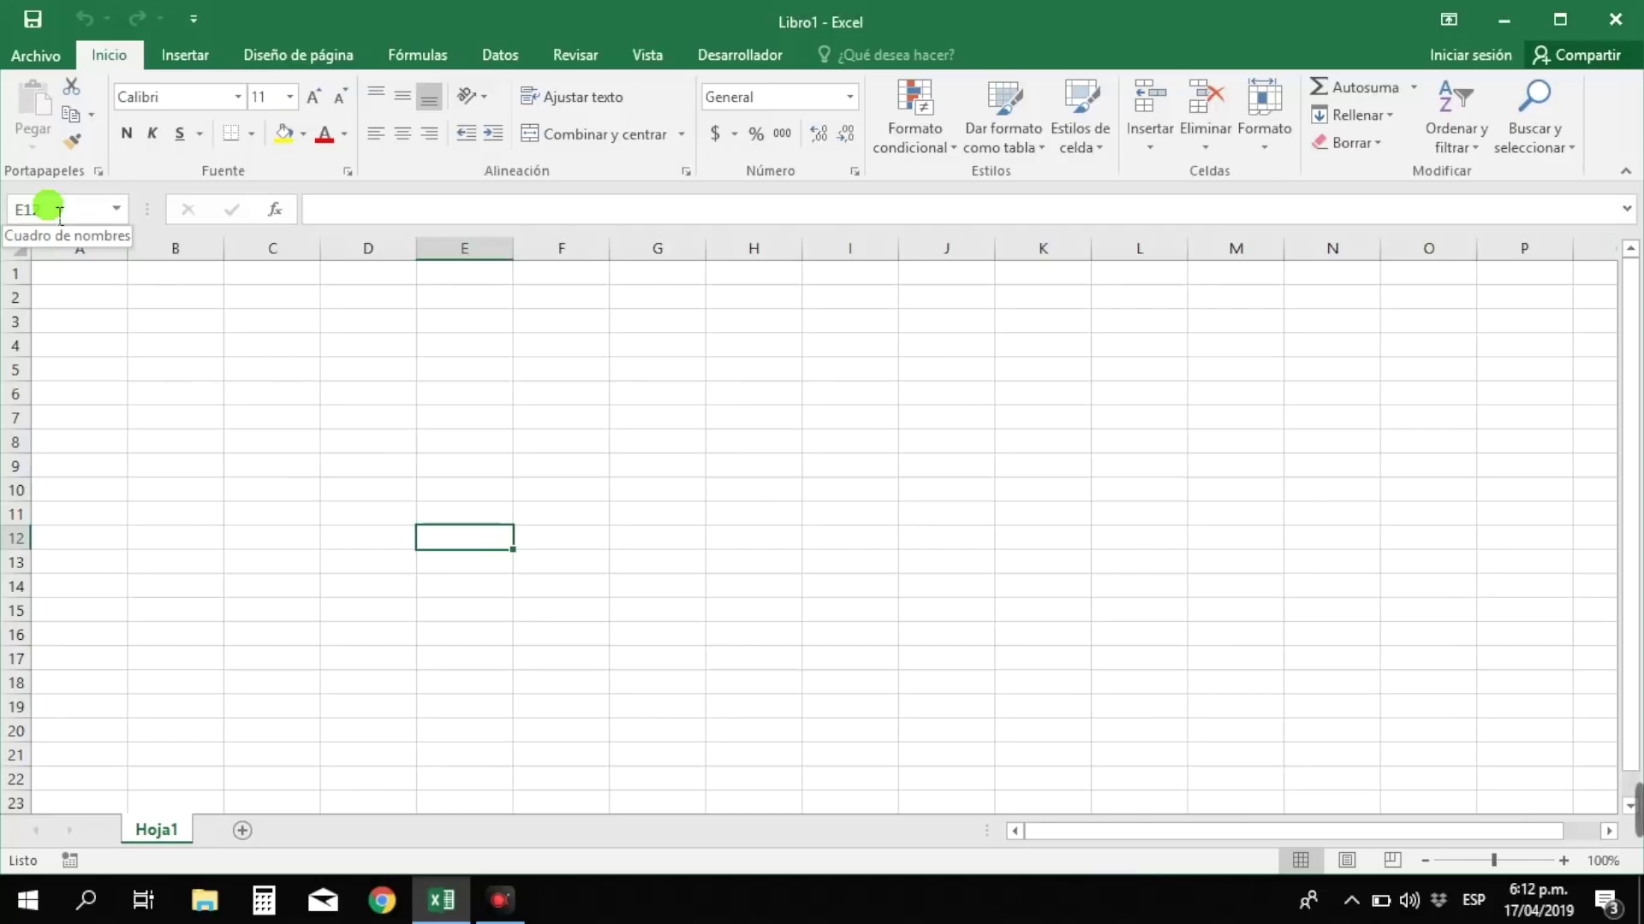
left_click(468, 248)
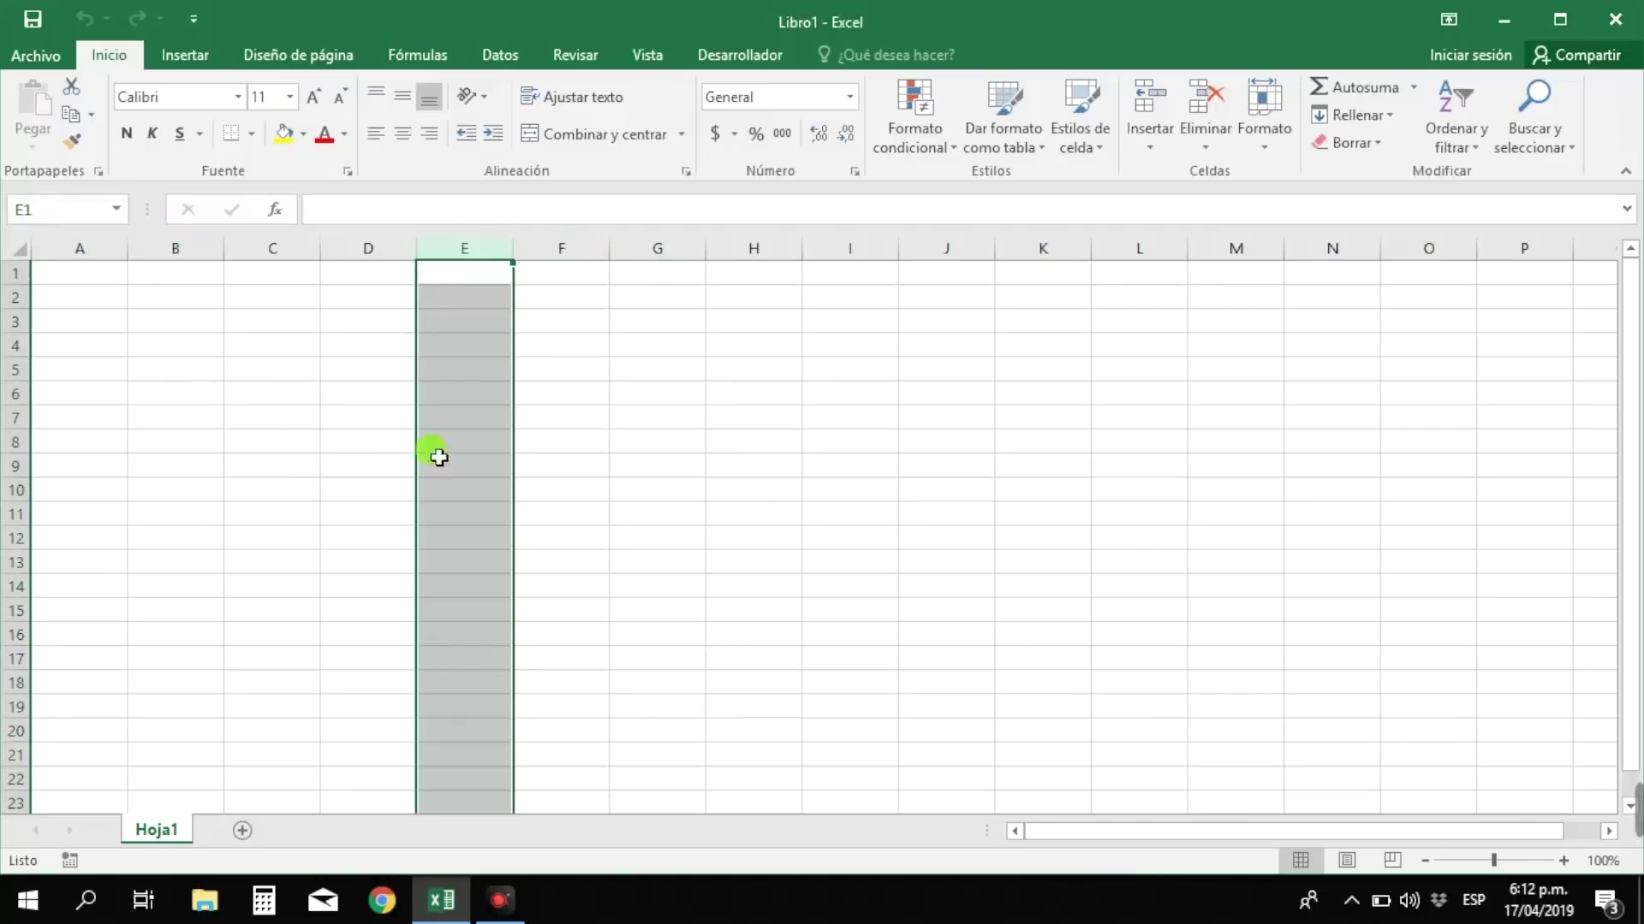
left_click(17, 538)
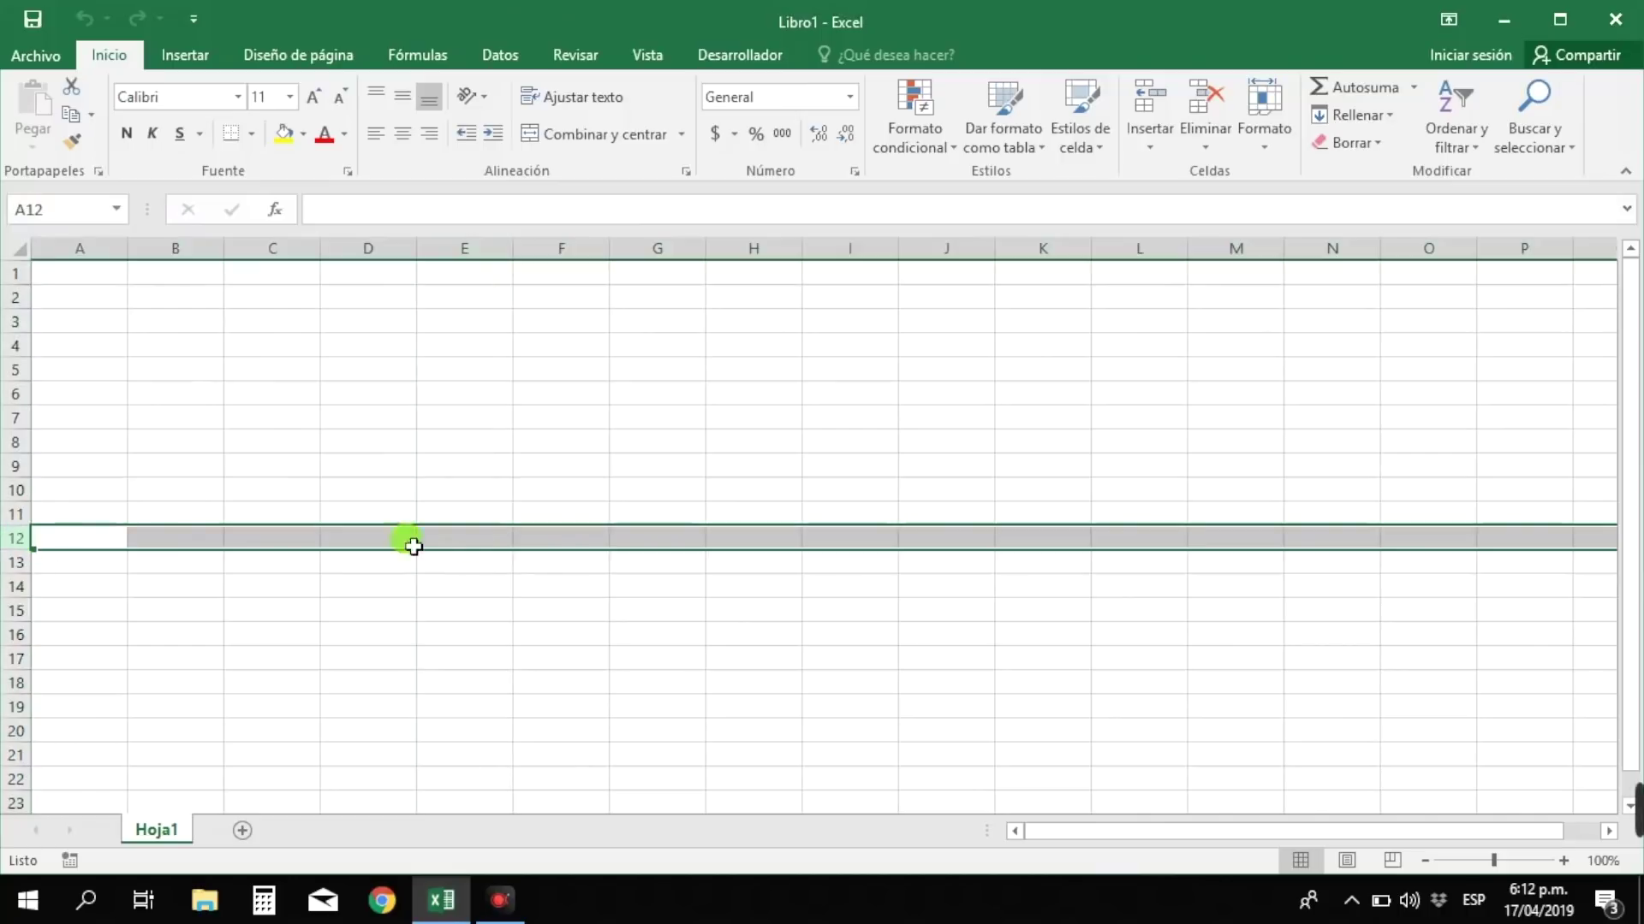
left_click(474, 548)
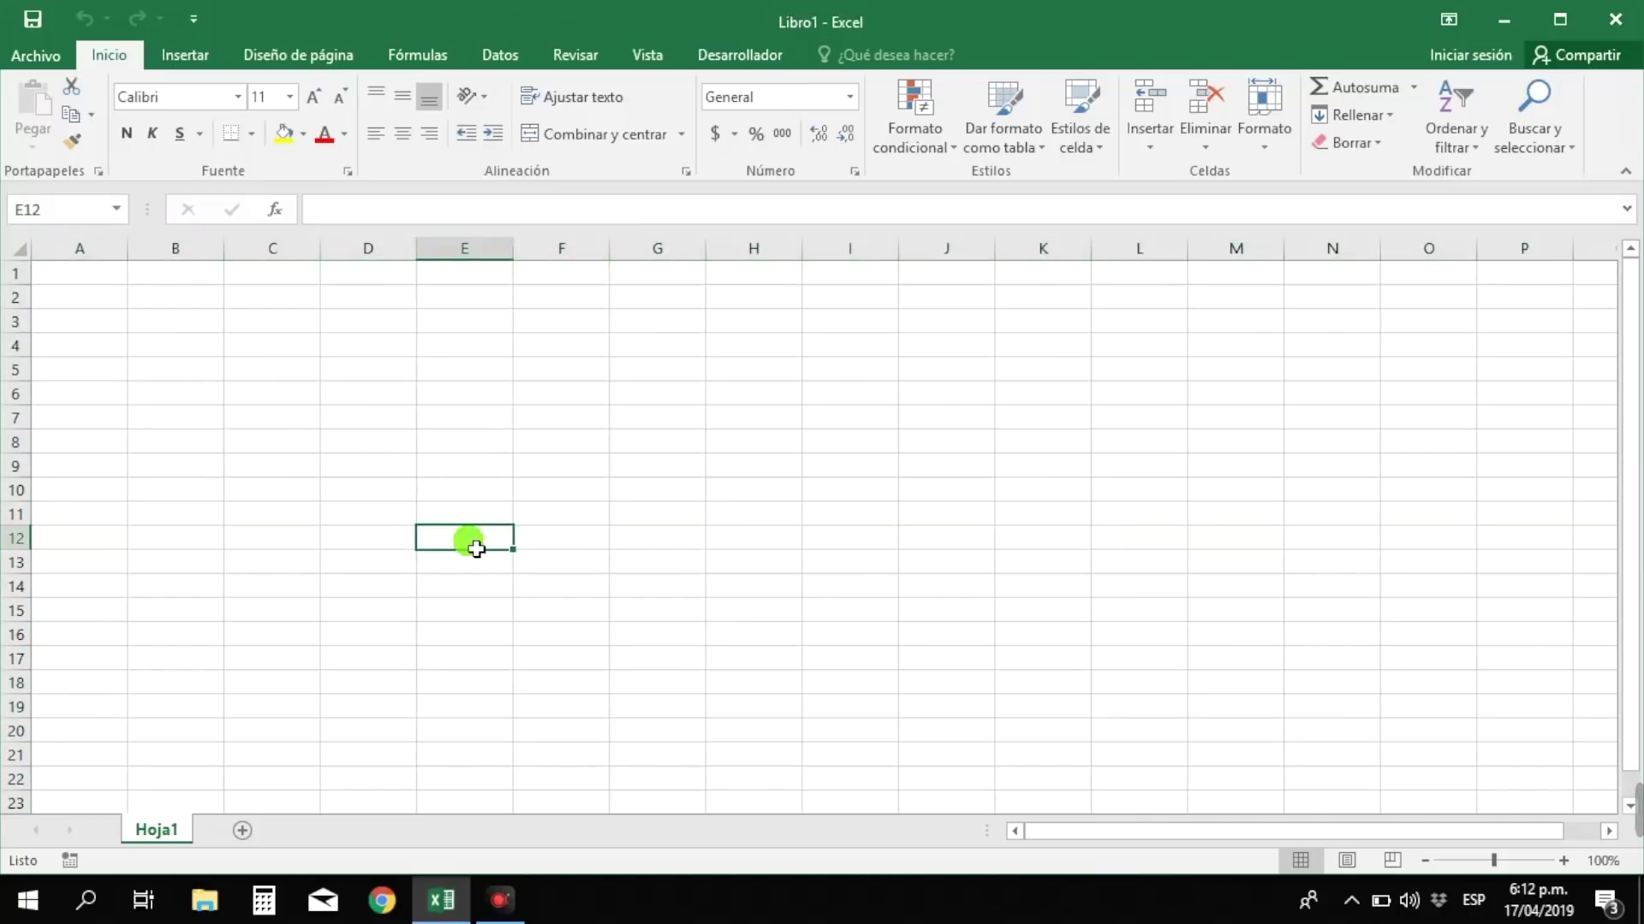
left_click(54, 209)
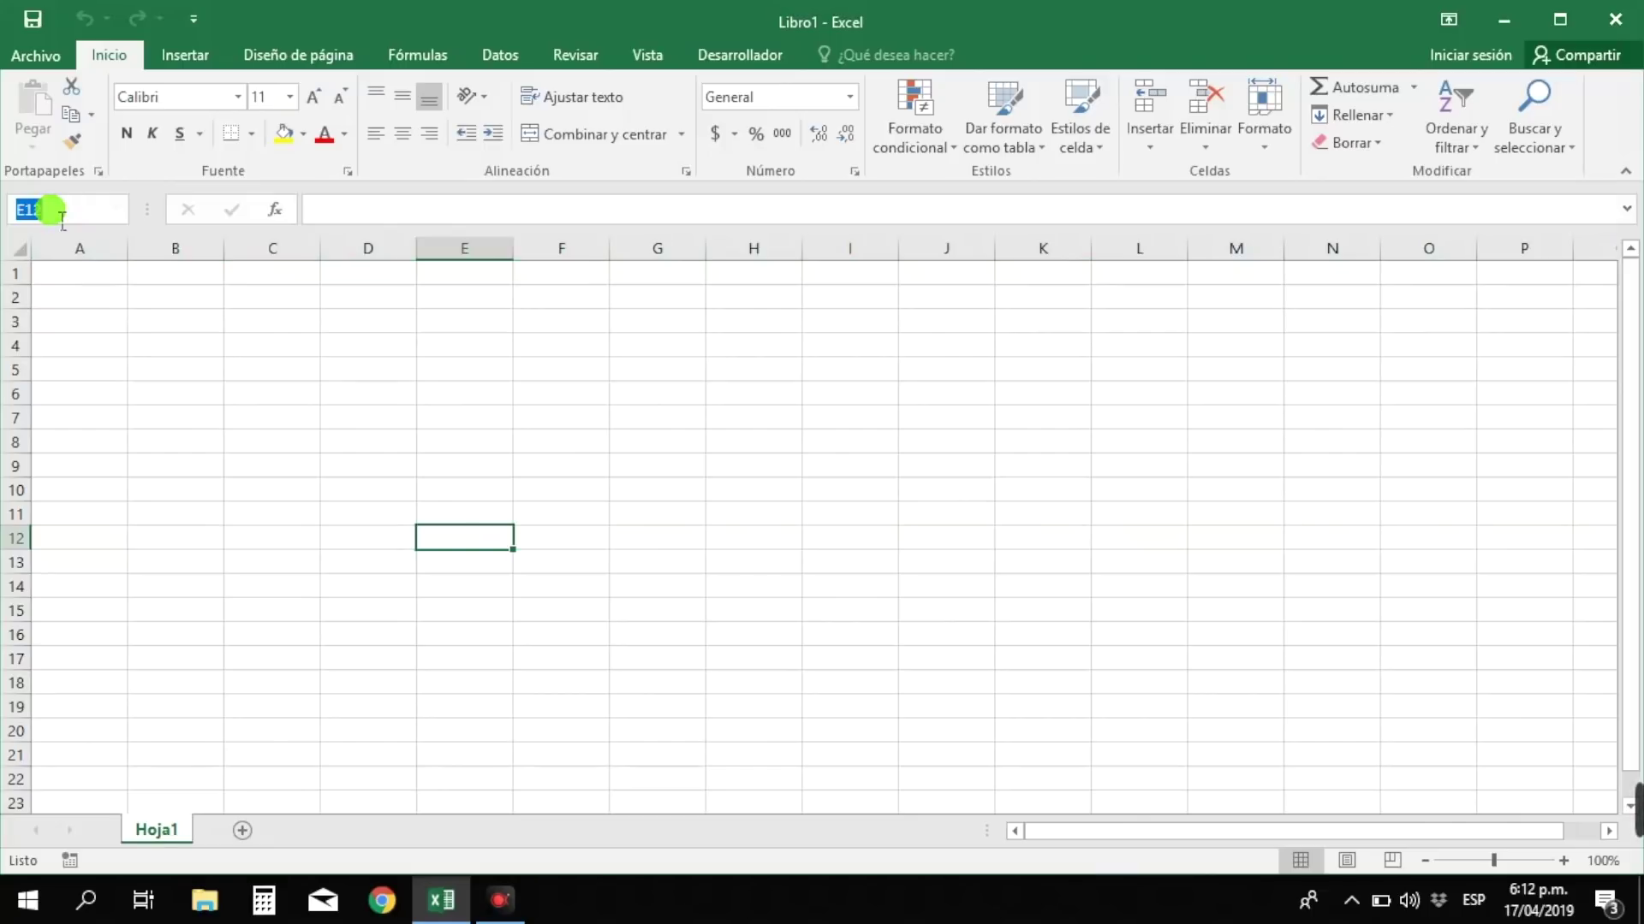
type("d12")
key("Return")
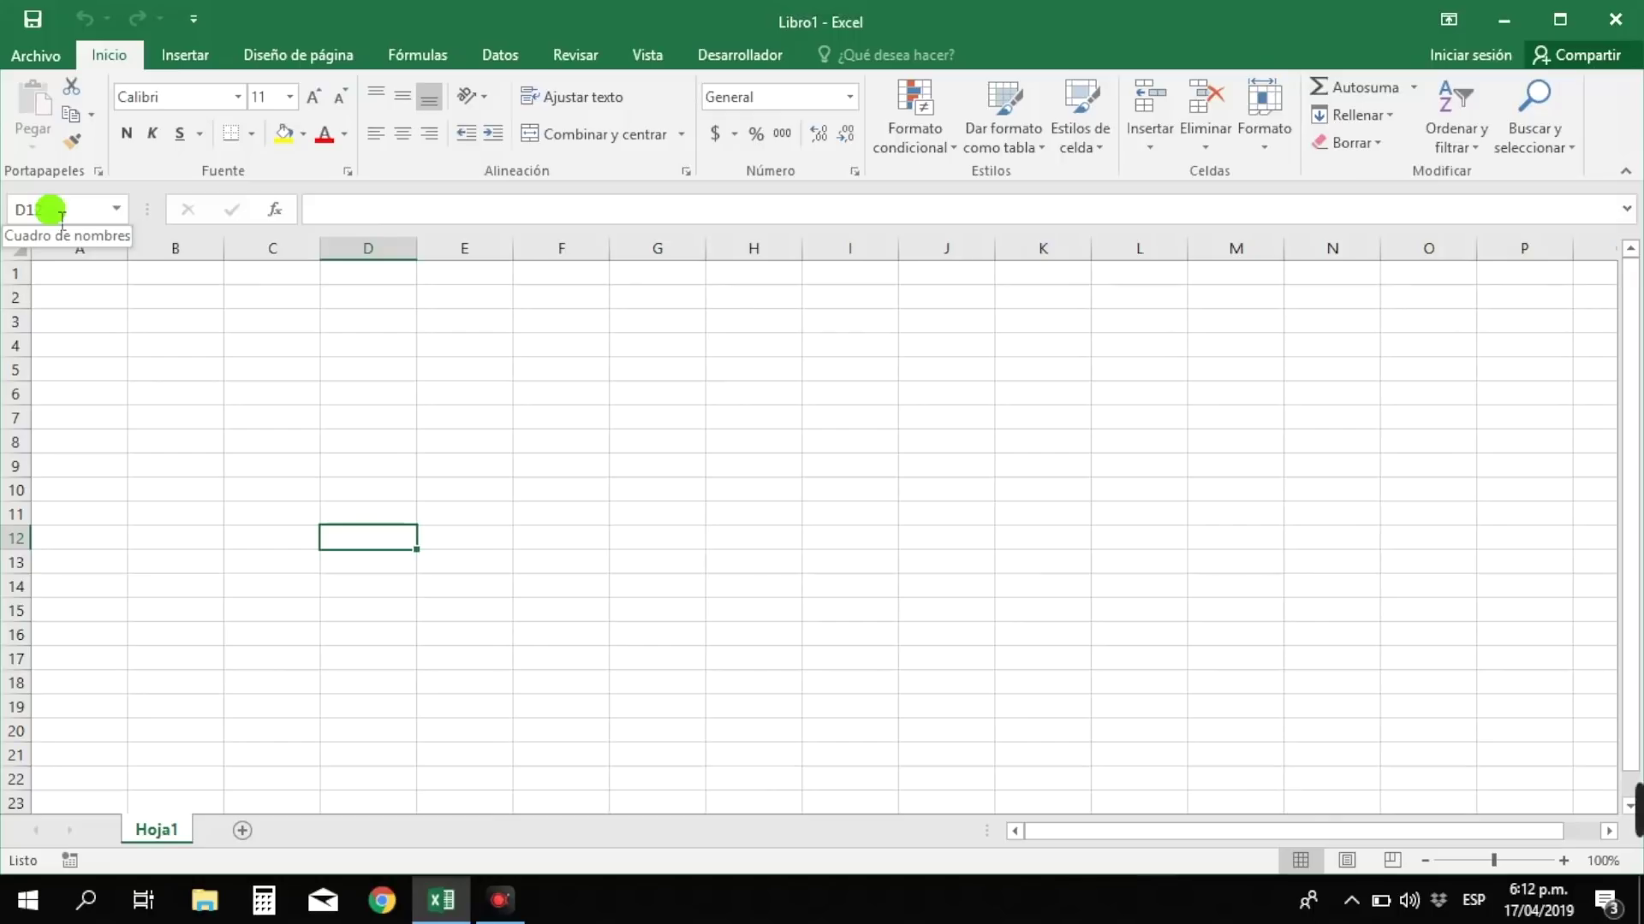
left_click(111, 304)
left_click(120, 352)
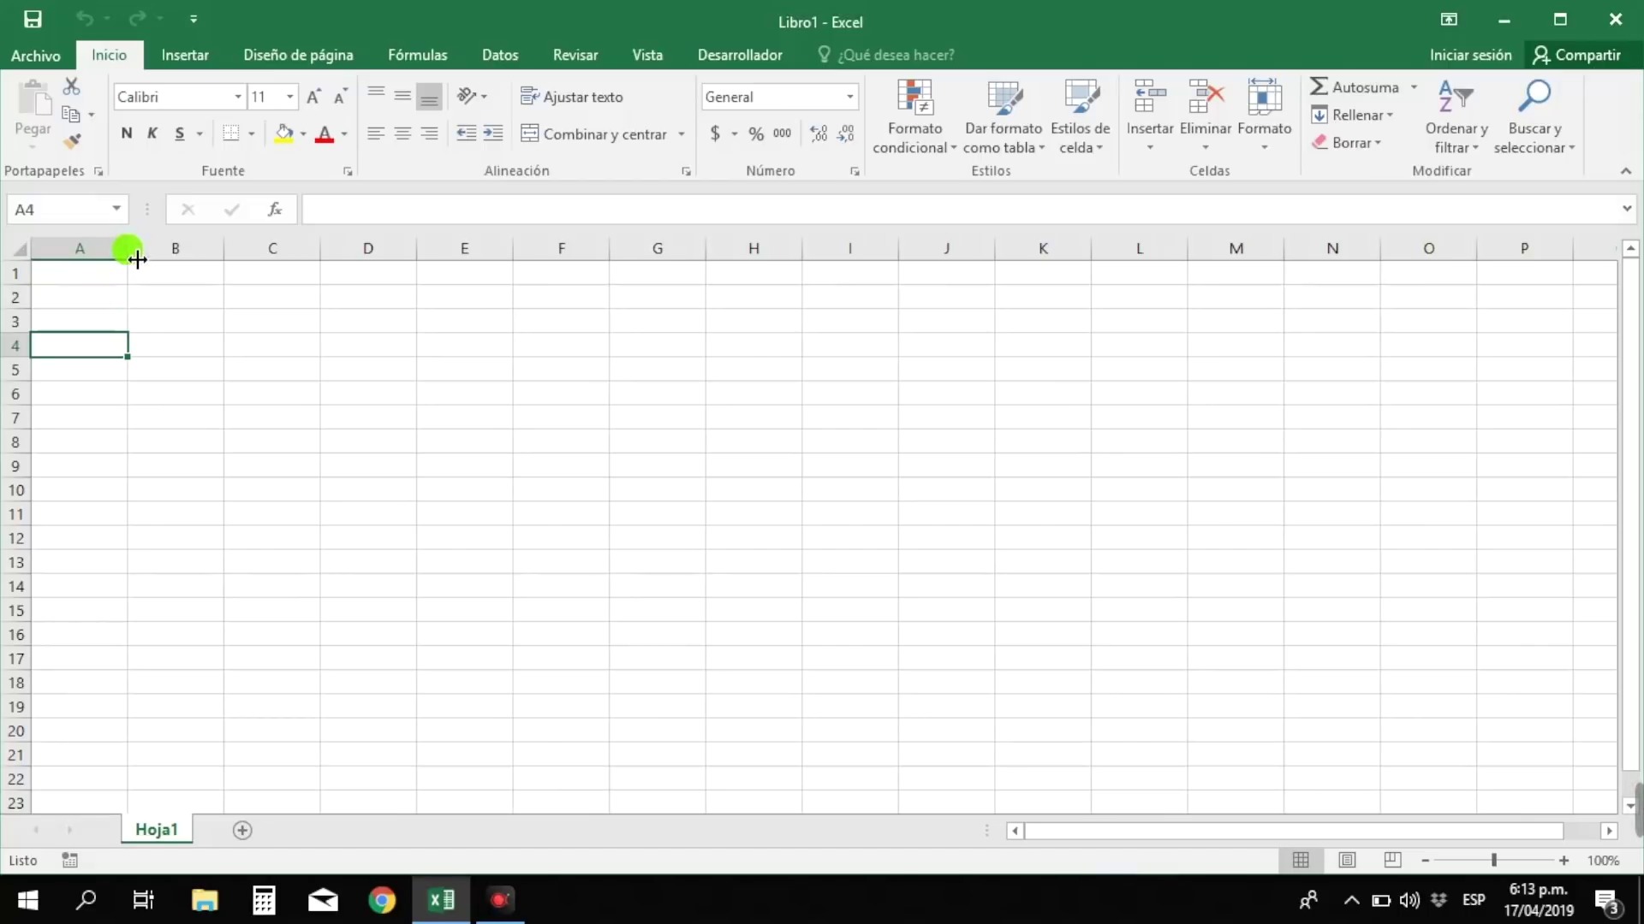
- Widen column A and heighten row 1, then undo the row height change
left_click_drag(127, 249, 274, 250)
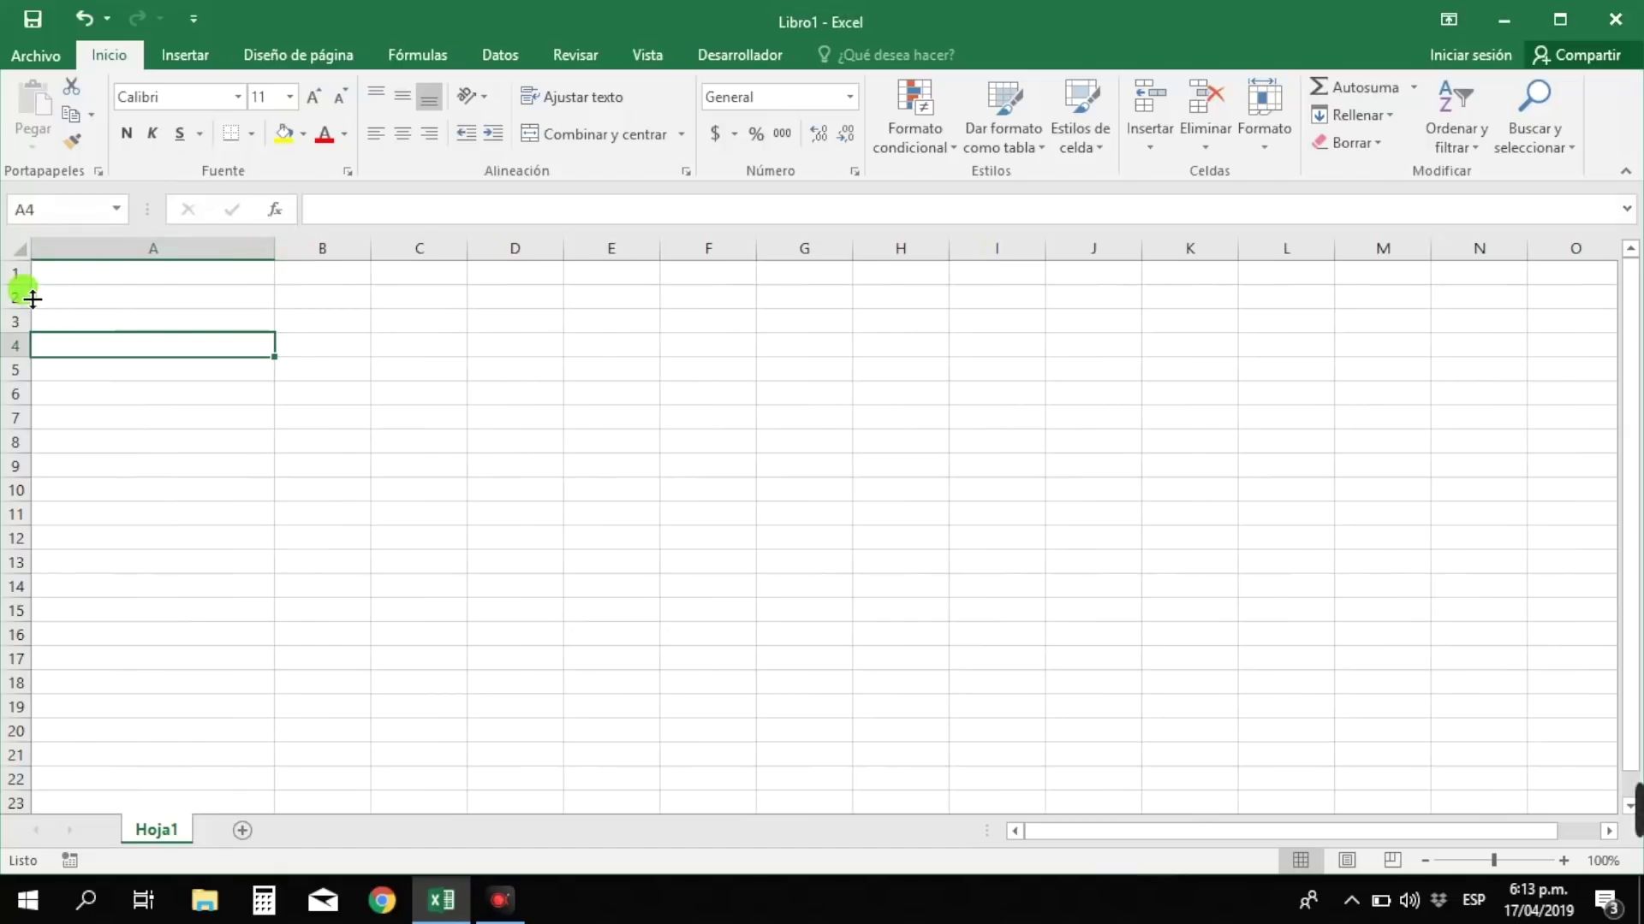
left_click_drag(25, 287, 25, 324)
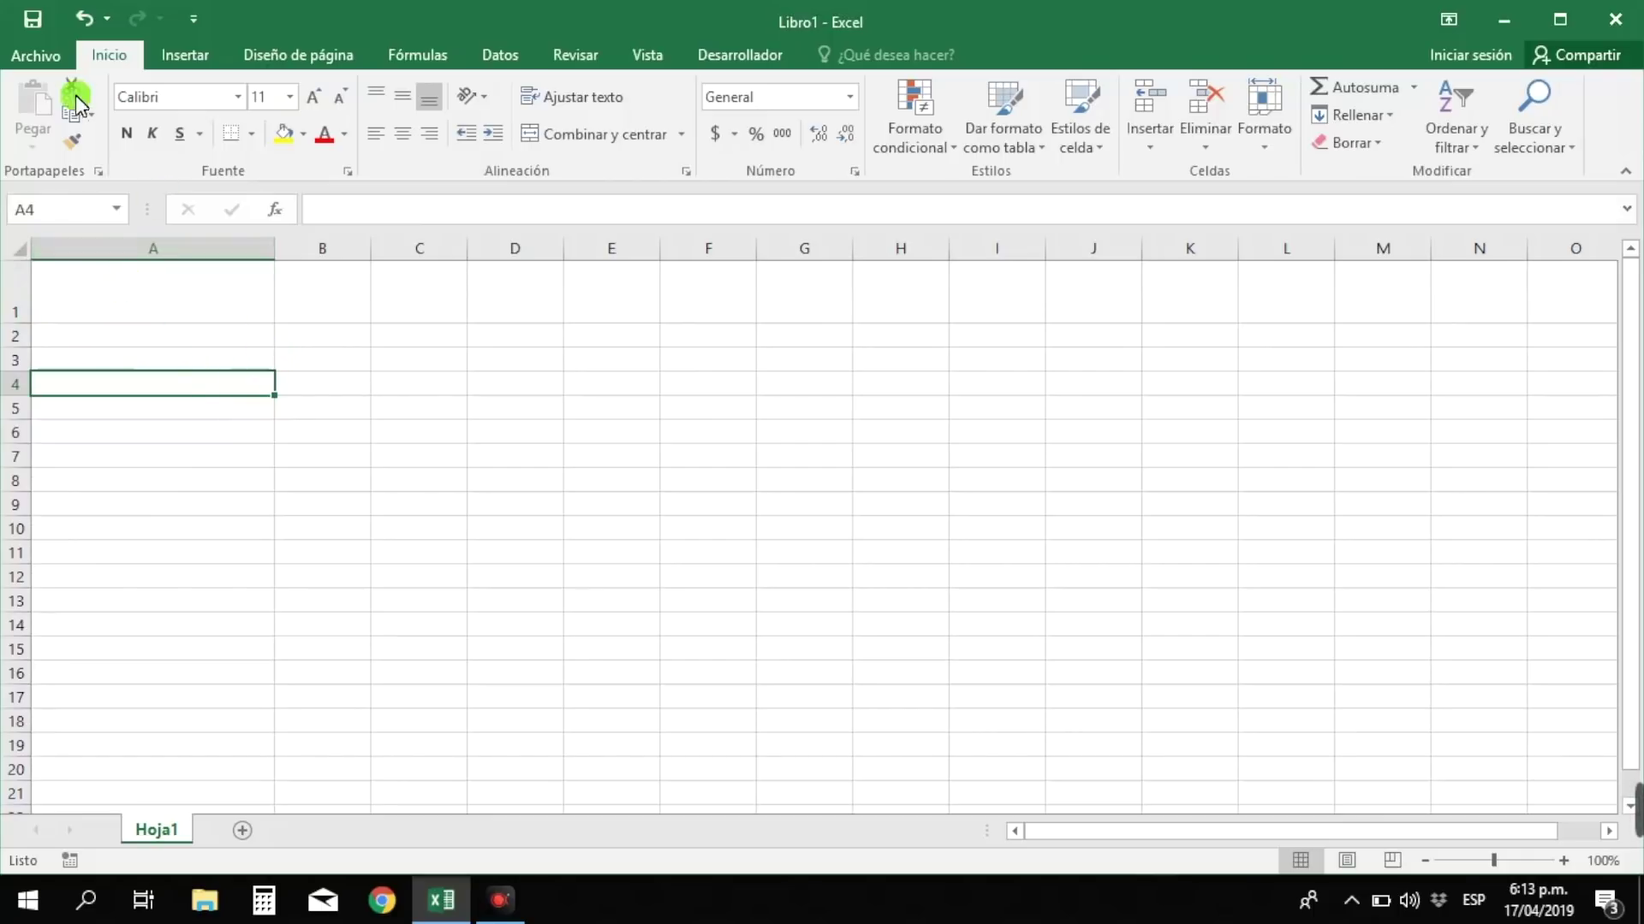
left_click(78, 21)
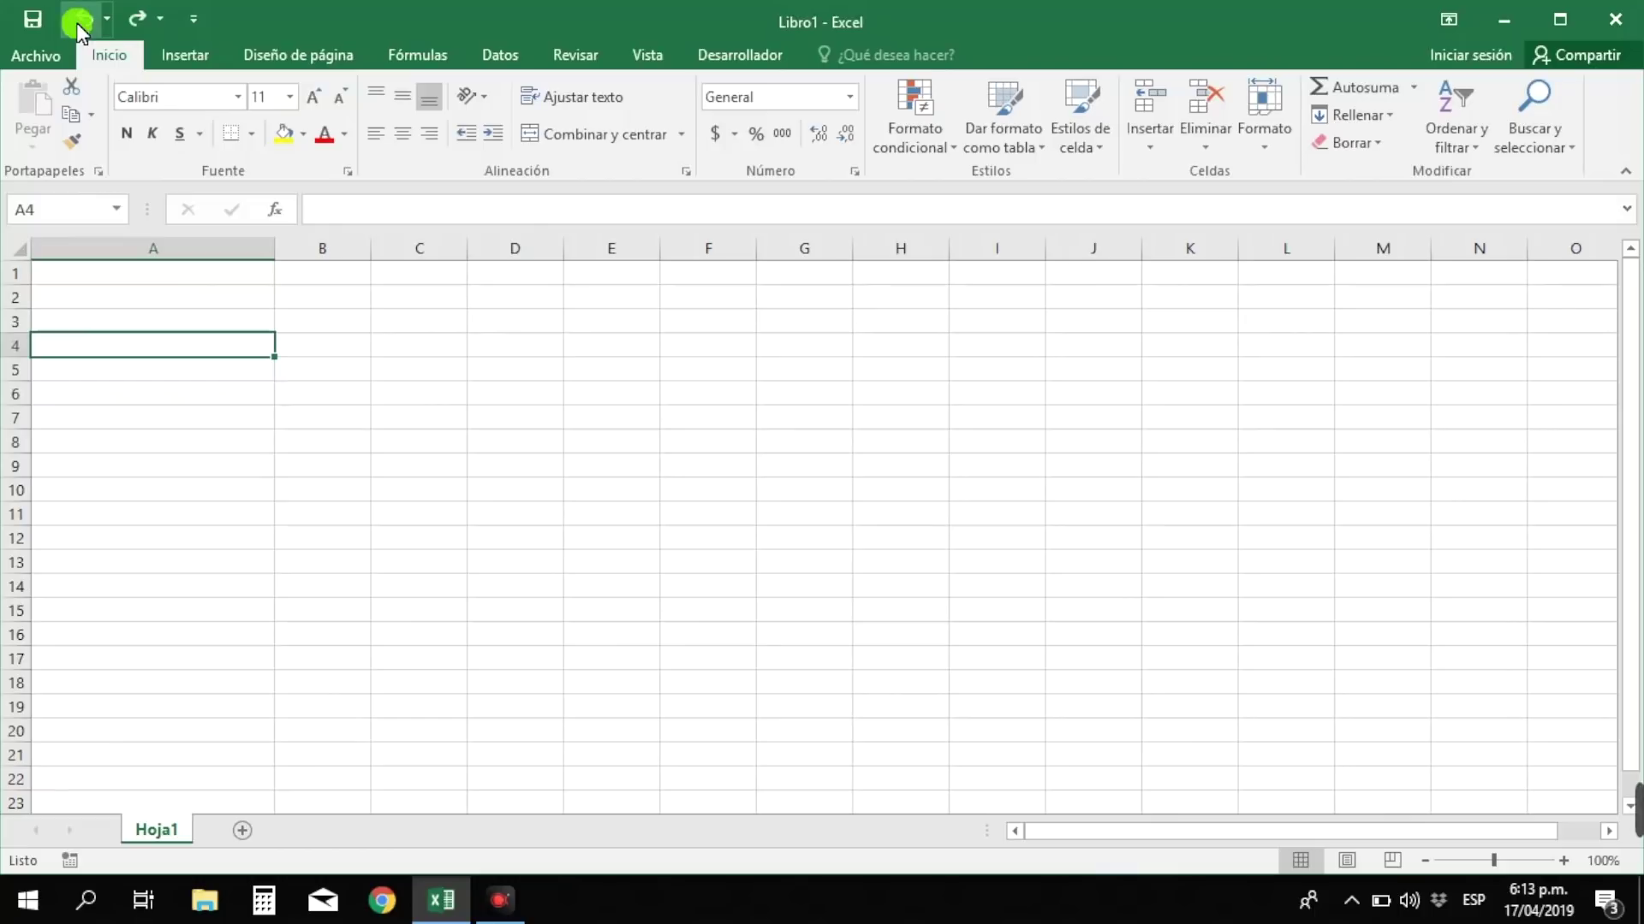
- Undo the column A widening and select cell A1
left_click(78, 21)
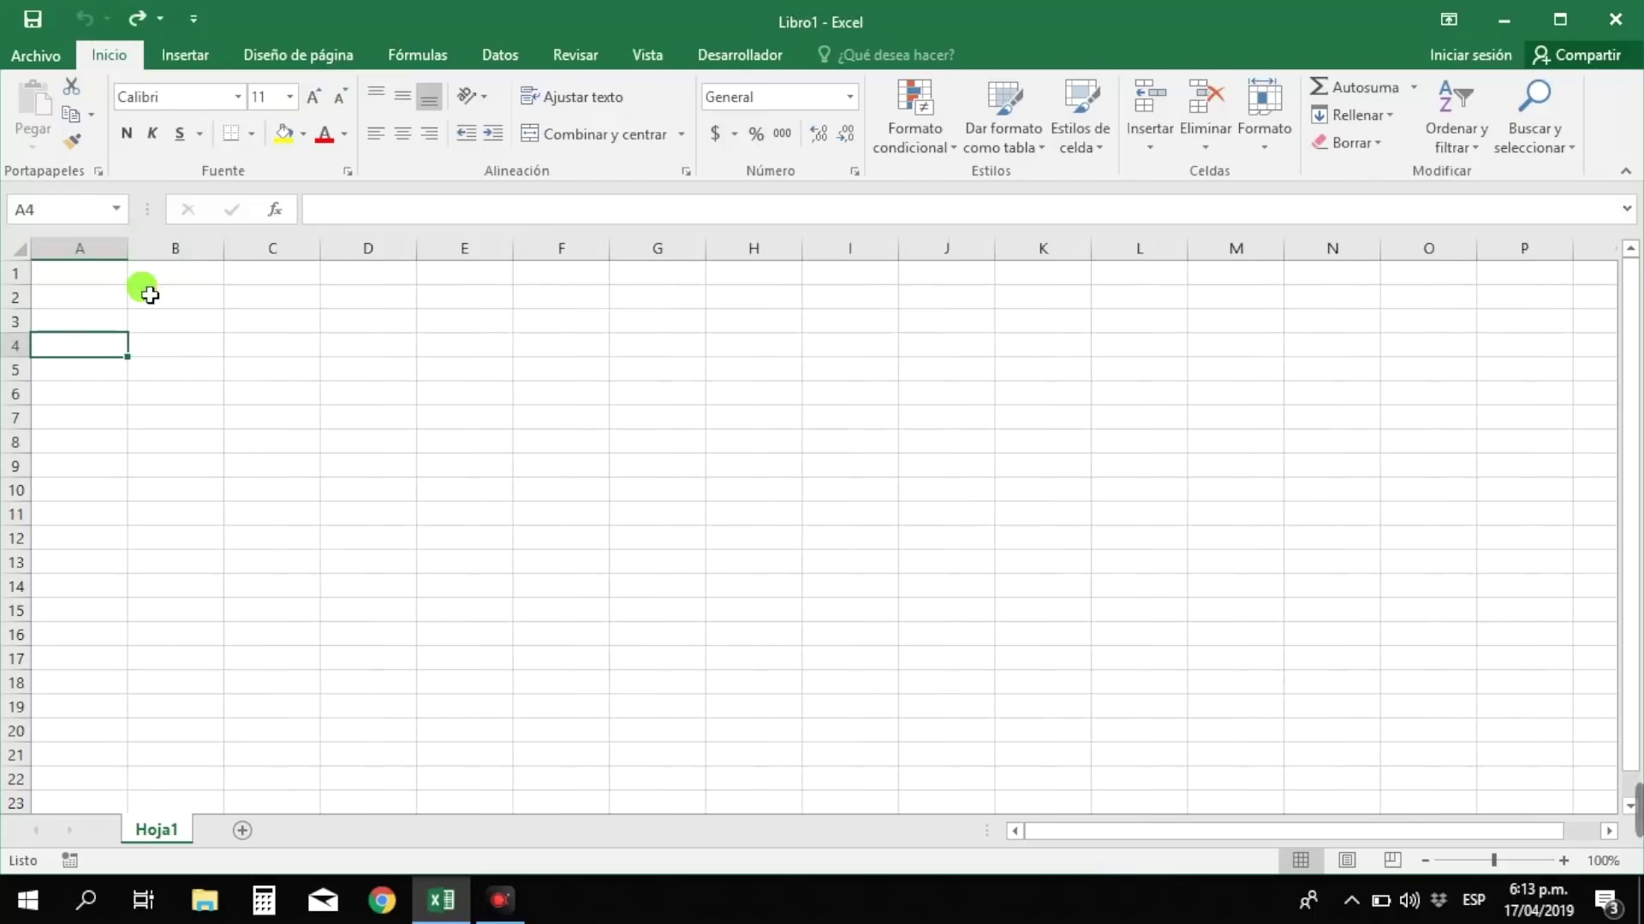
left_click(101, 277)
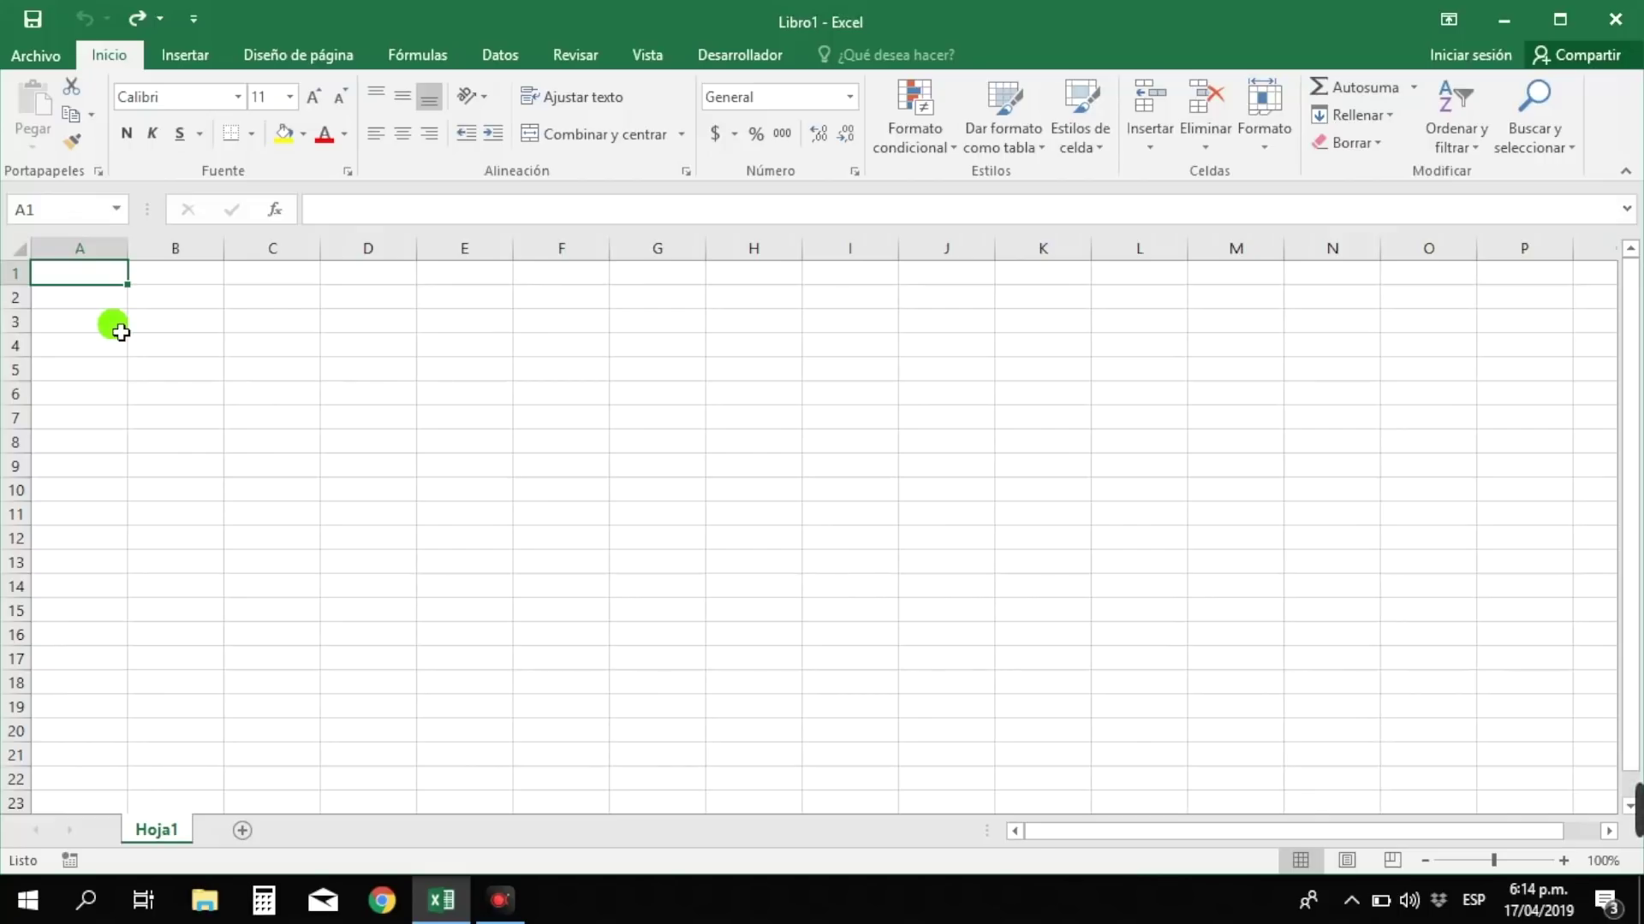
- Enter headings Nombre in A1 and Ventas in B1, then select A1, B1 and column B
type("Nombre")
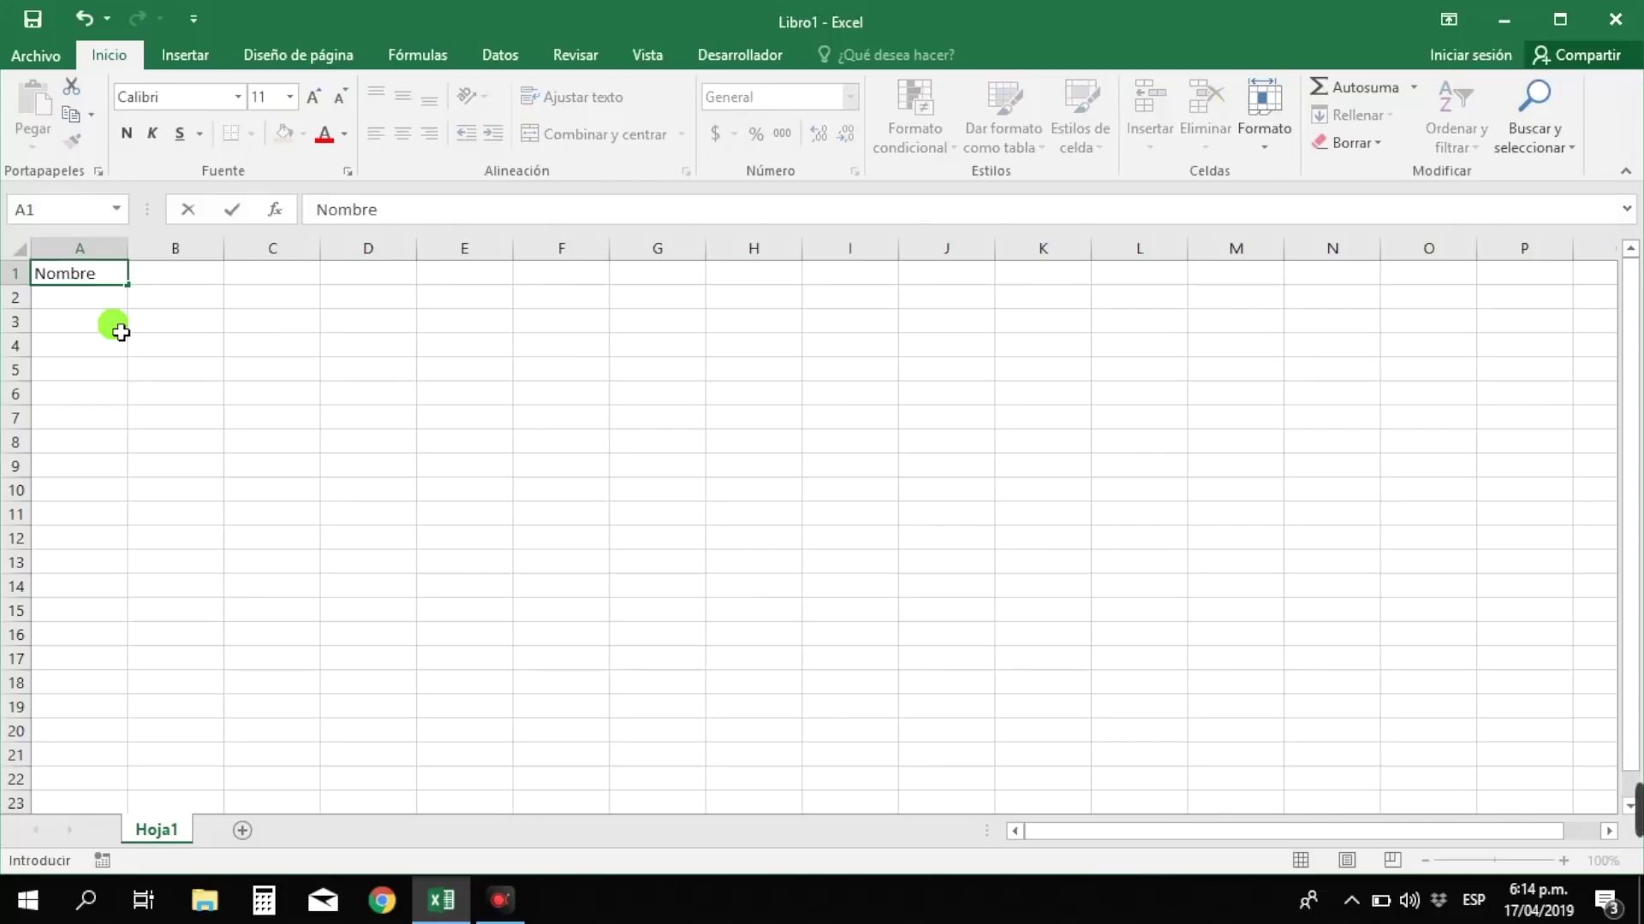
key("Tab")
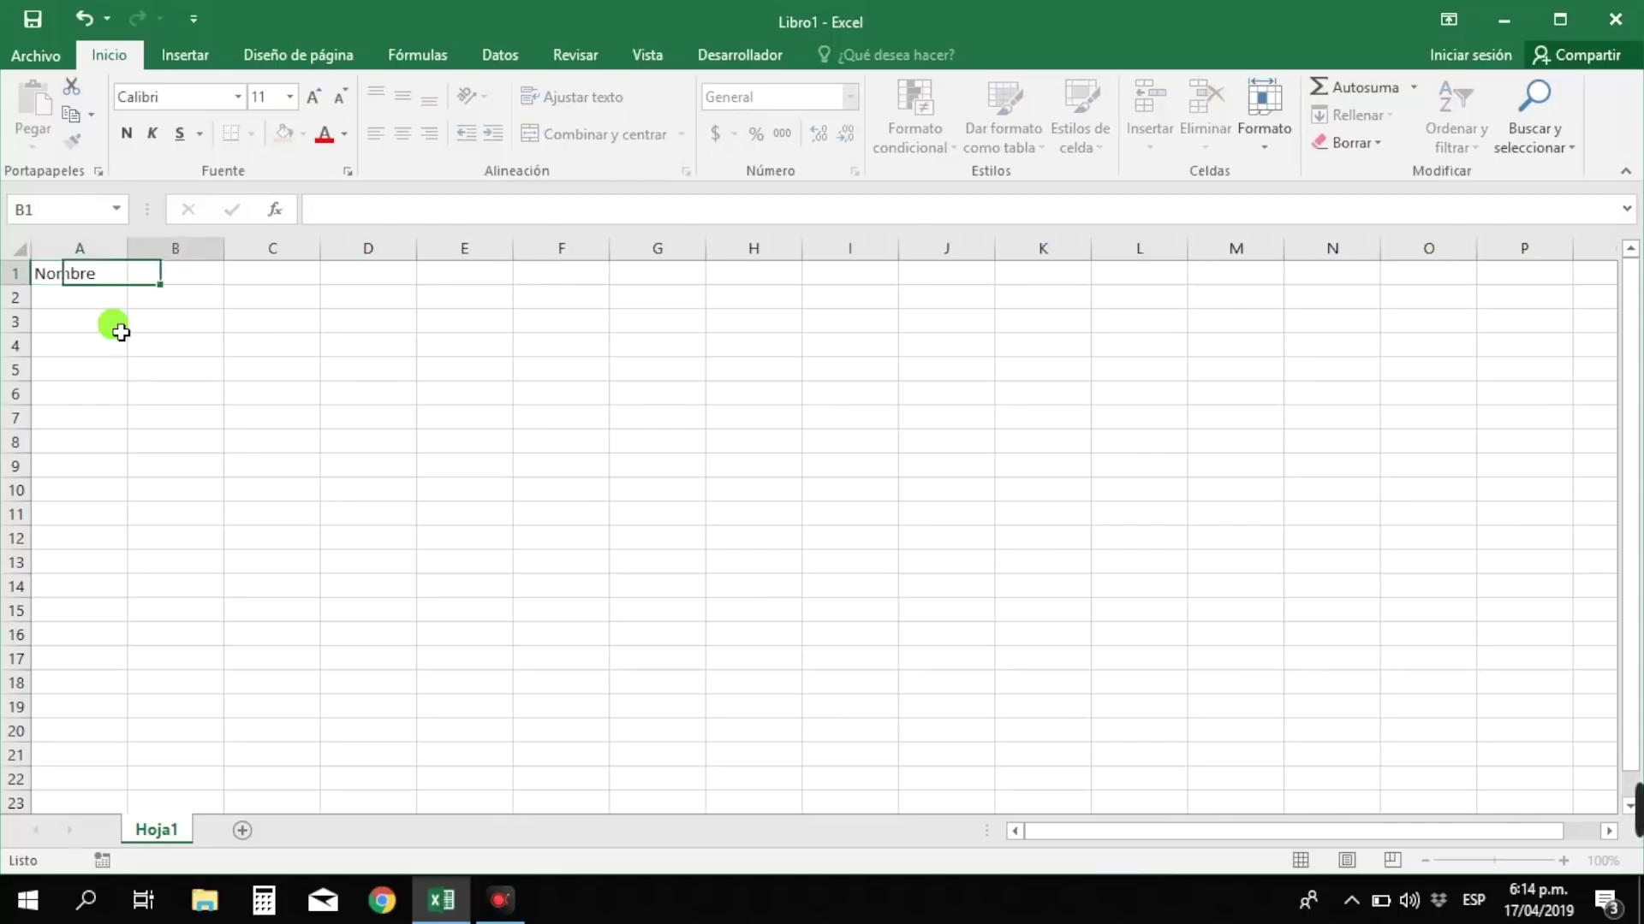
type("Ventas")
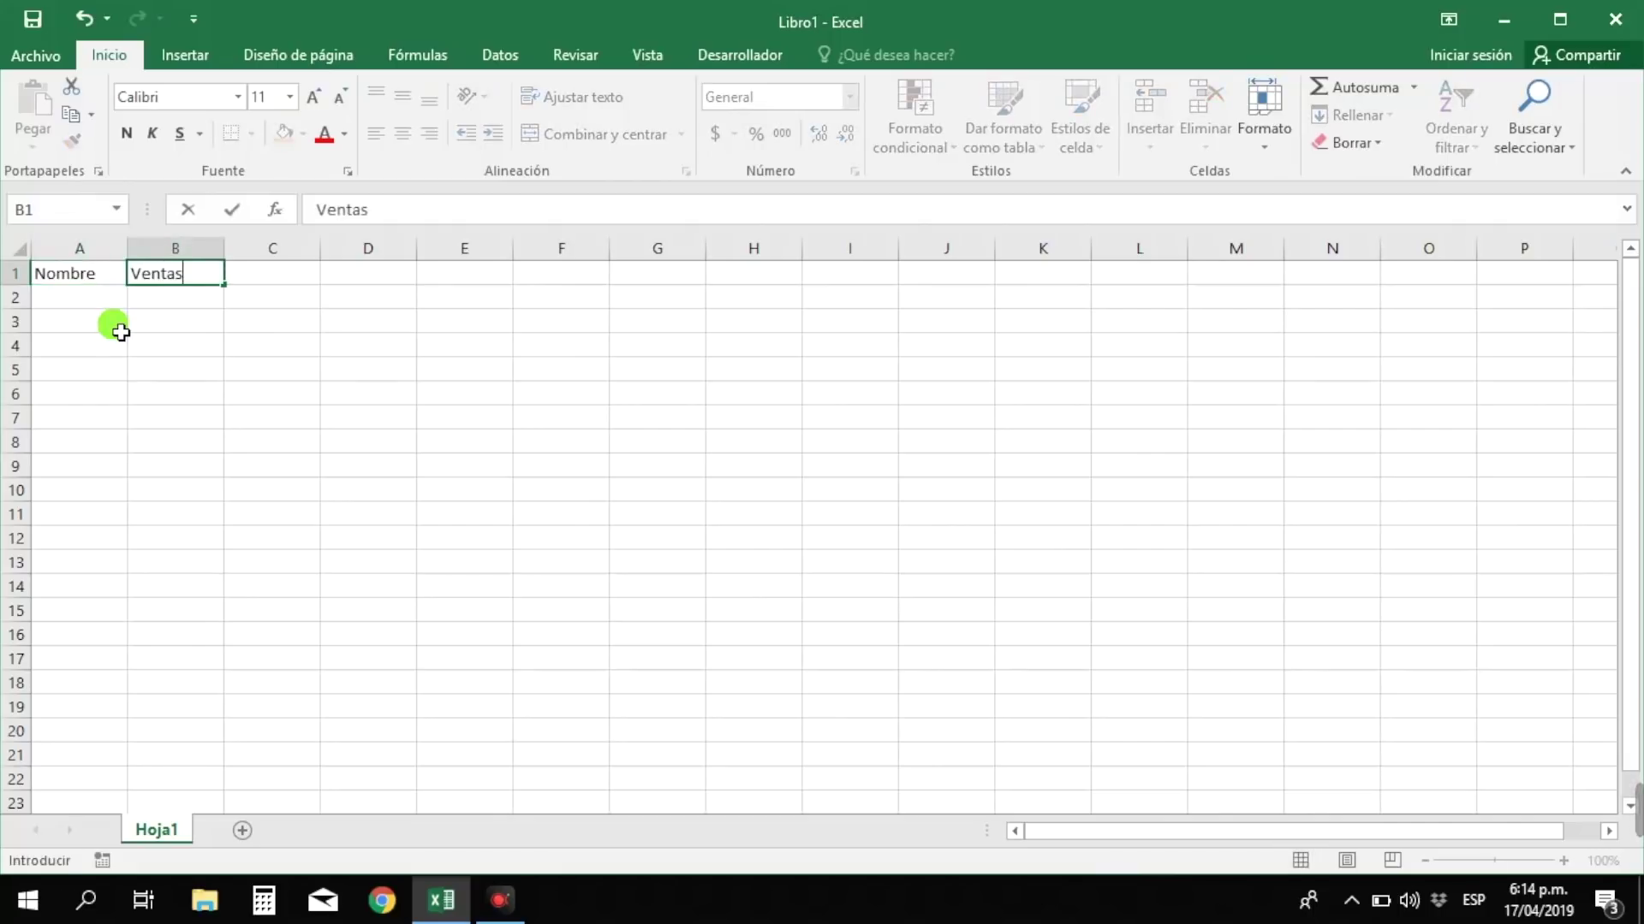
key("Return")
key("Left")
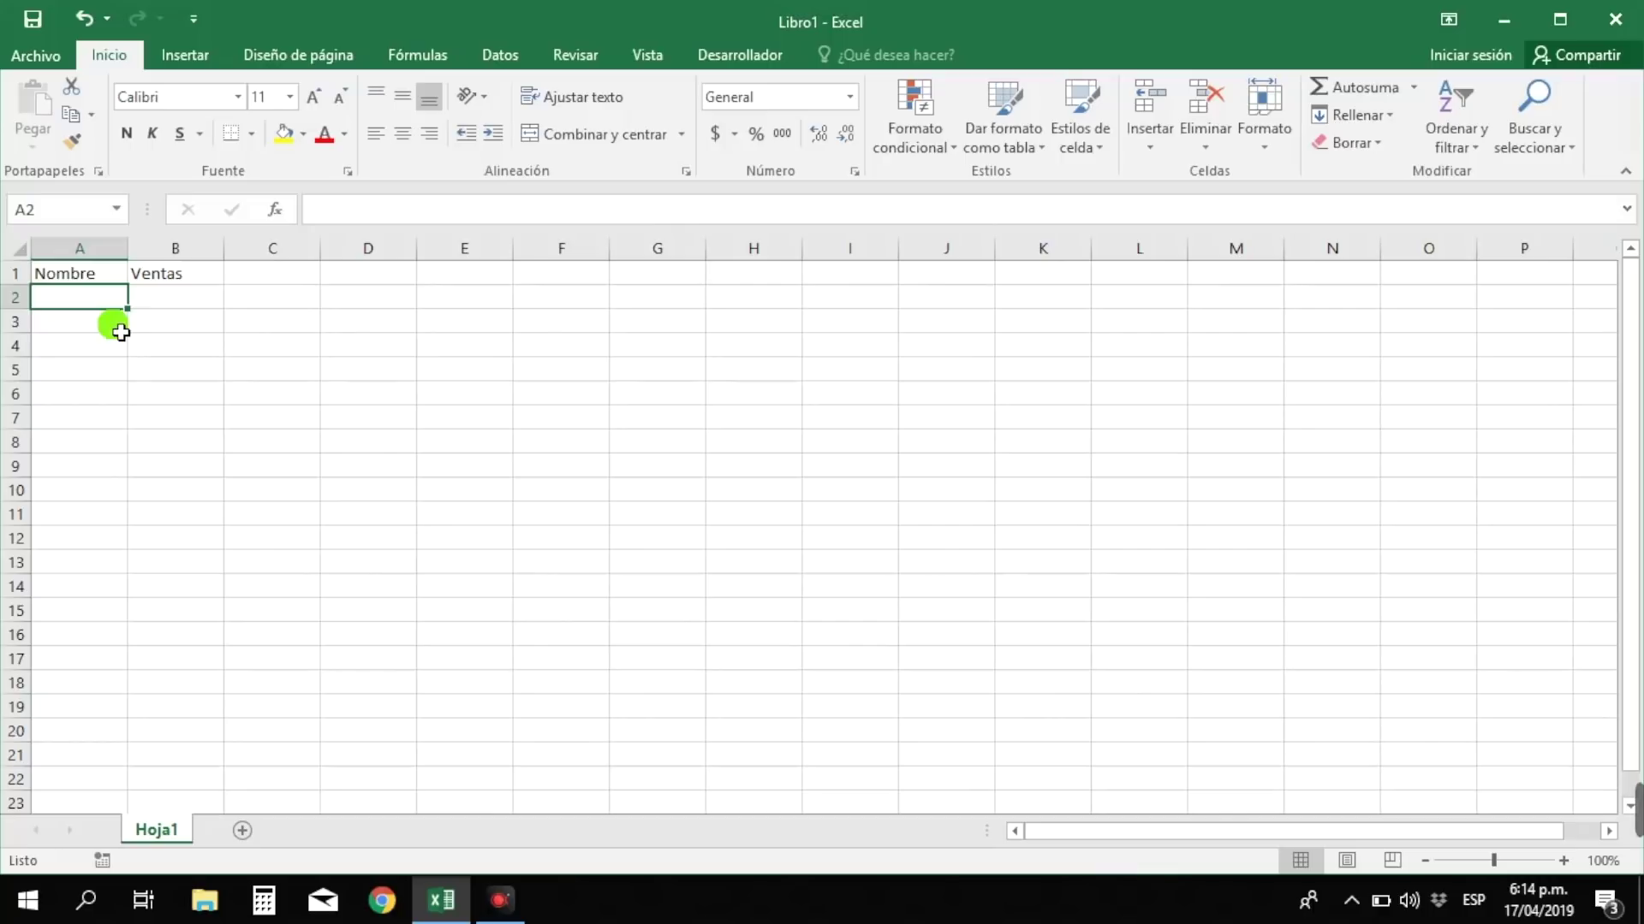
left_click(99, 274)
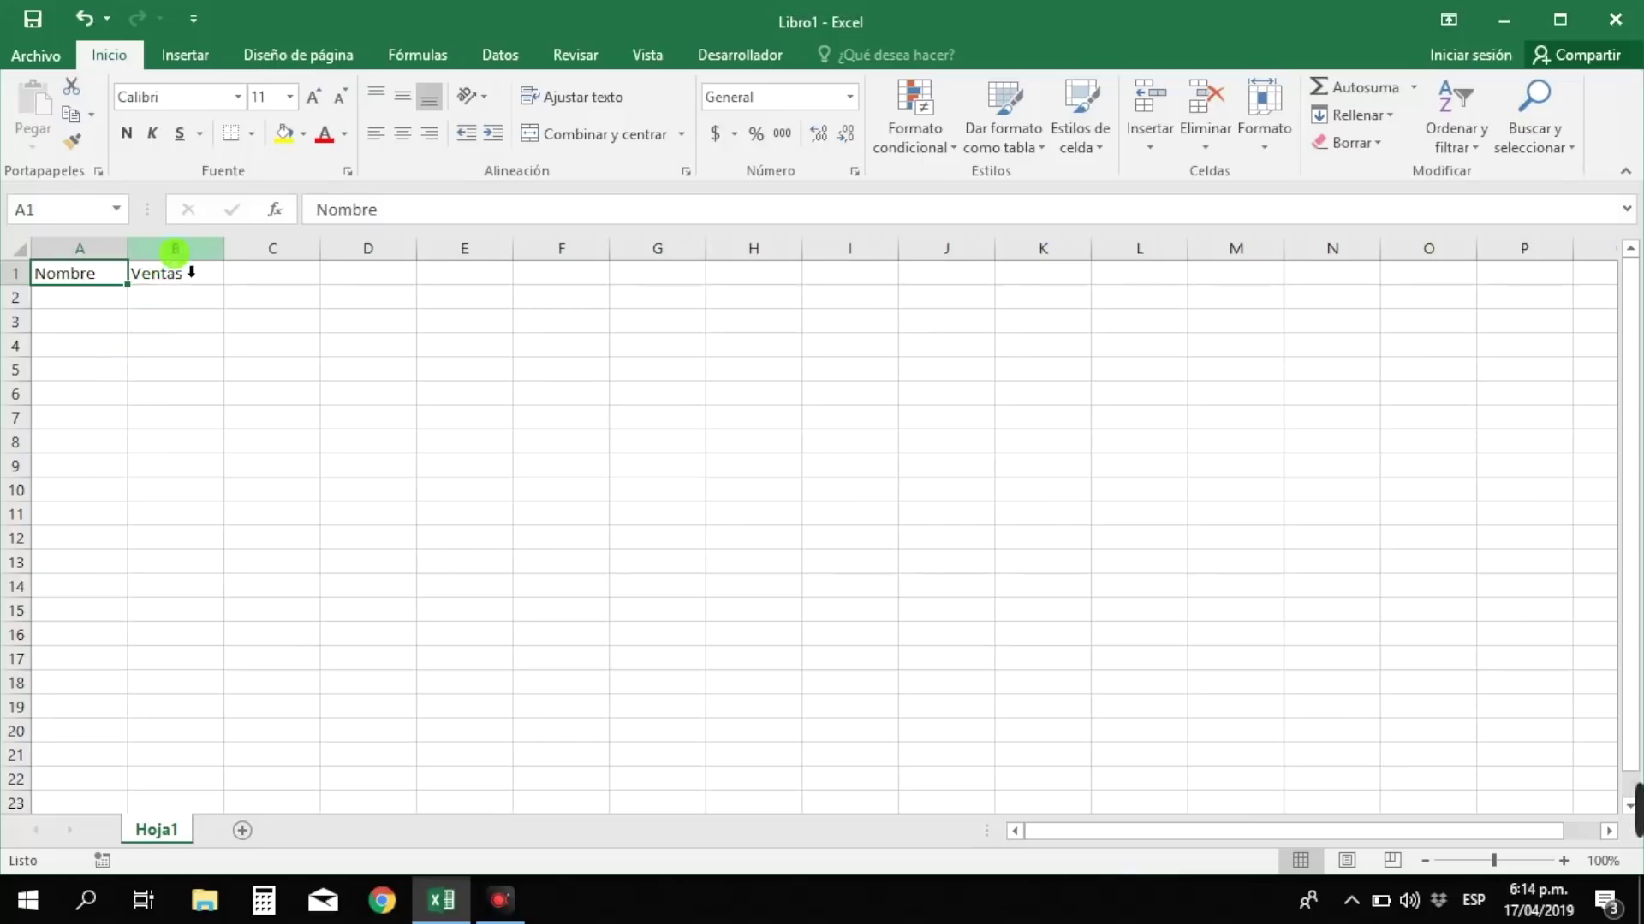
left_click(188, 272)
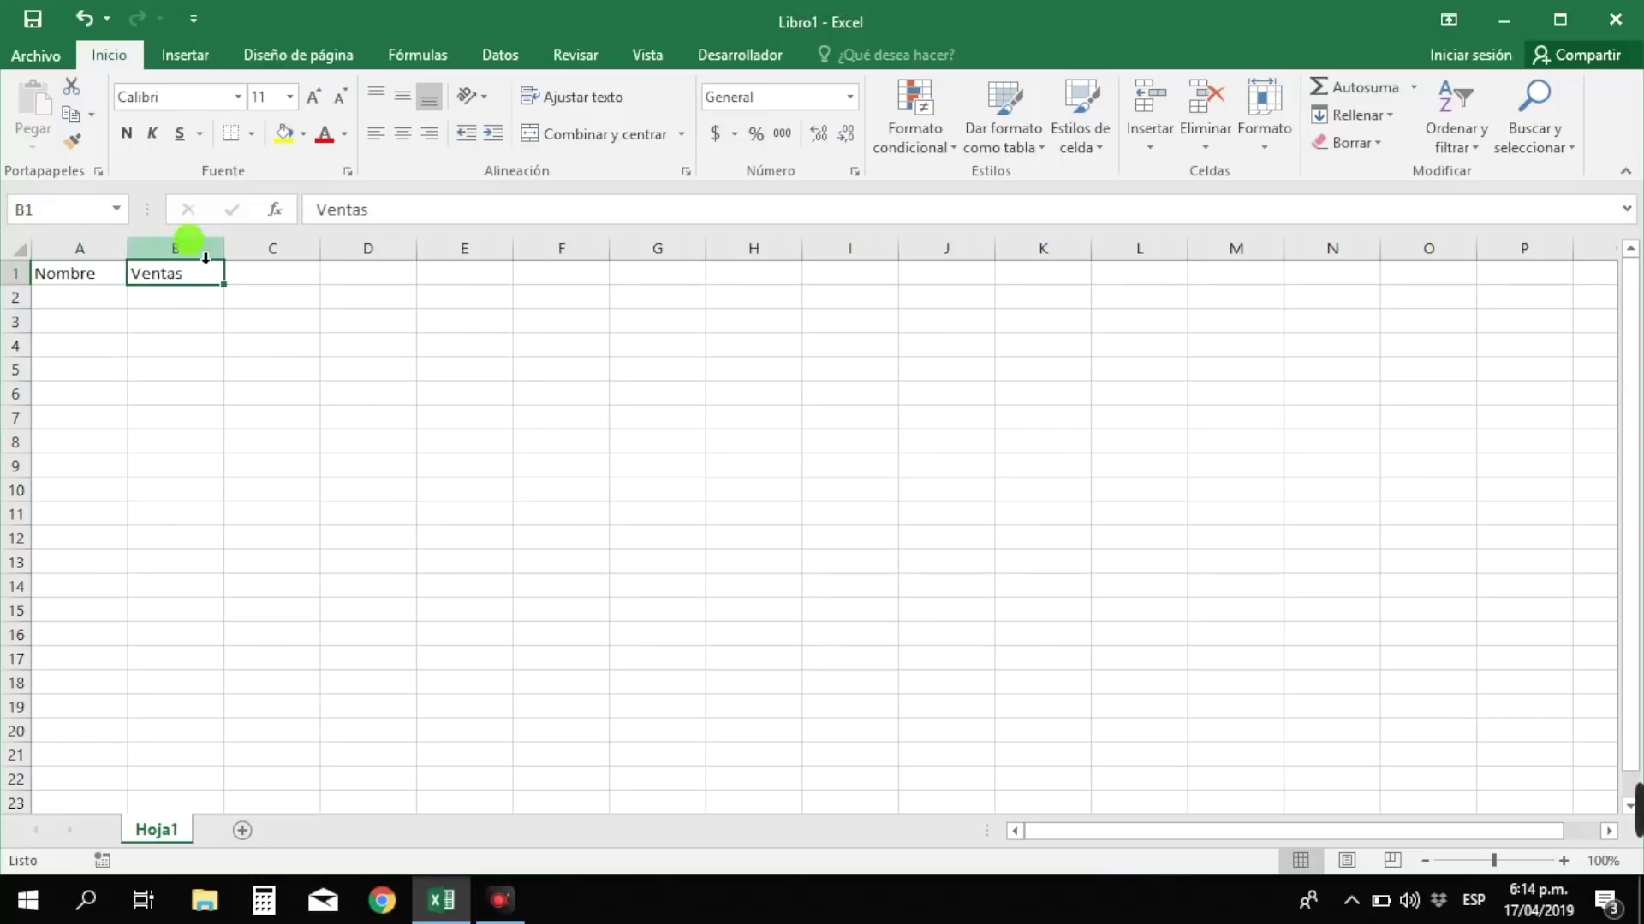
left_click(205, 256)
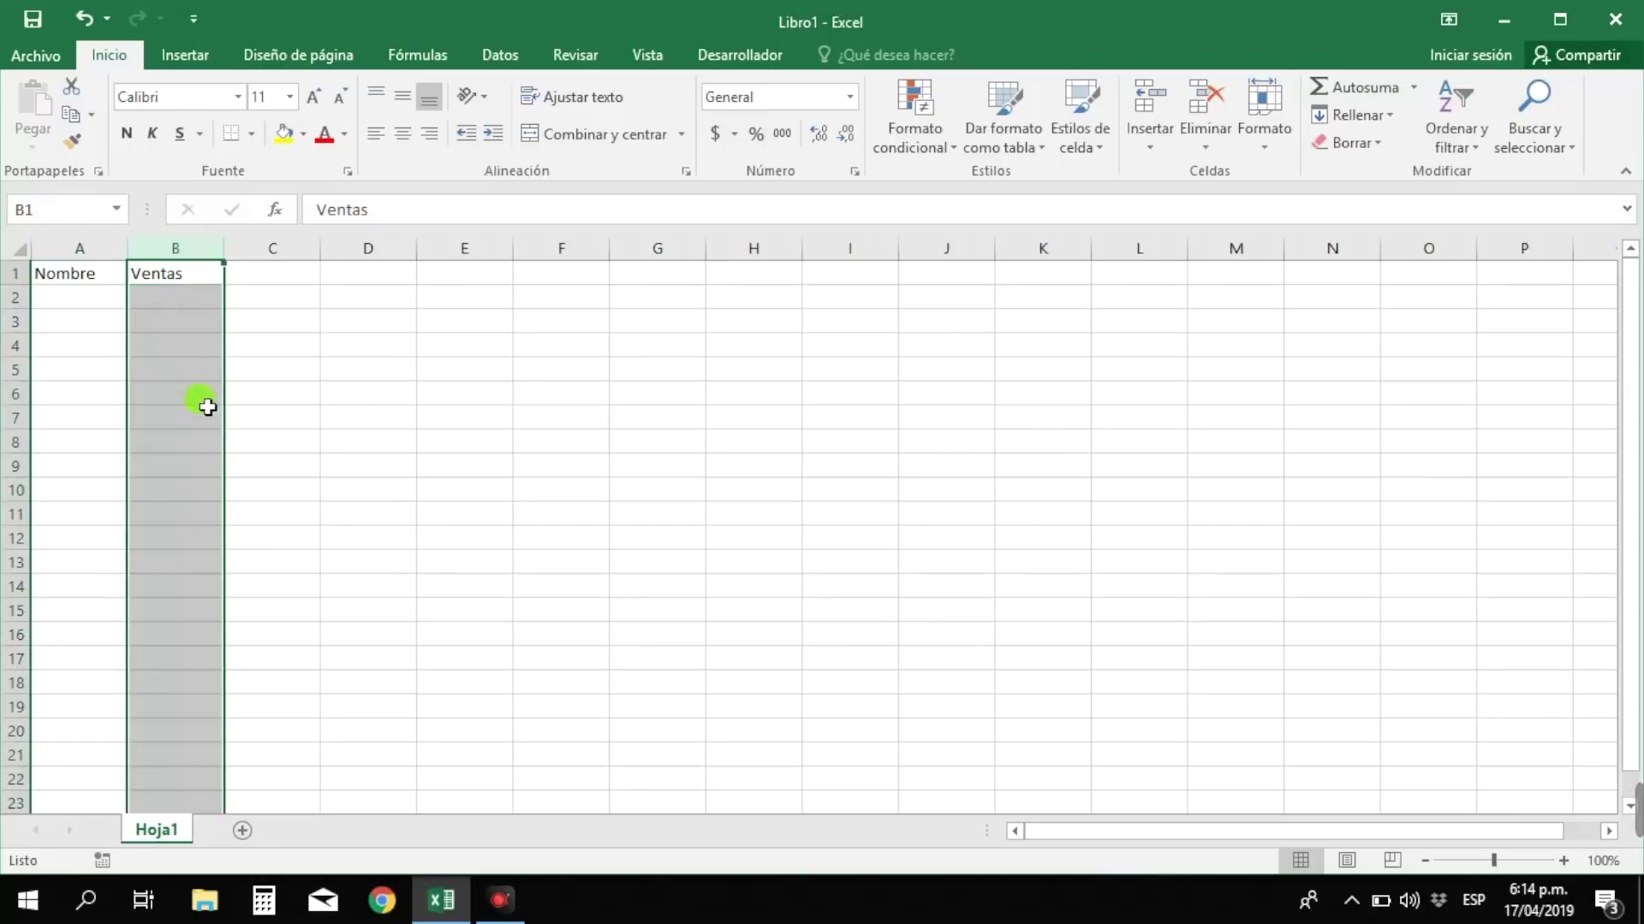
- Enter the first seller's name in A2 with sales of 3500 in B2
left_click(165, 306)
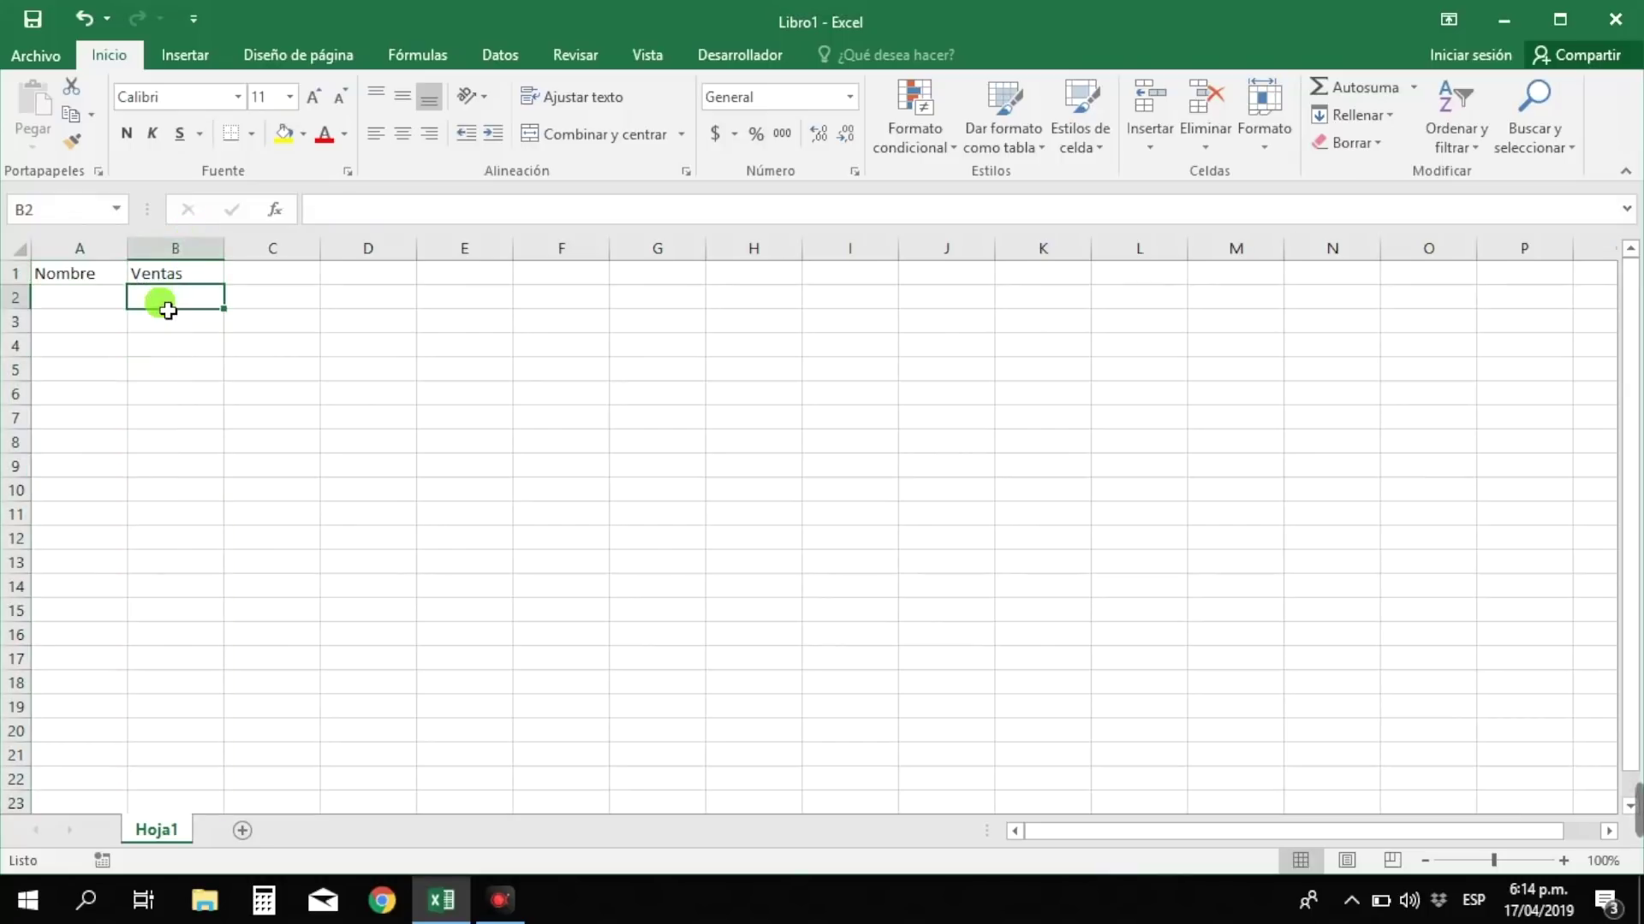
left_click(110, 312)
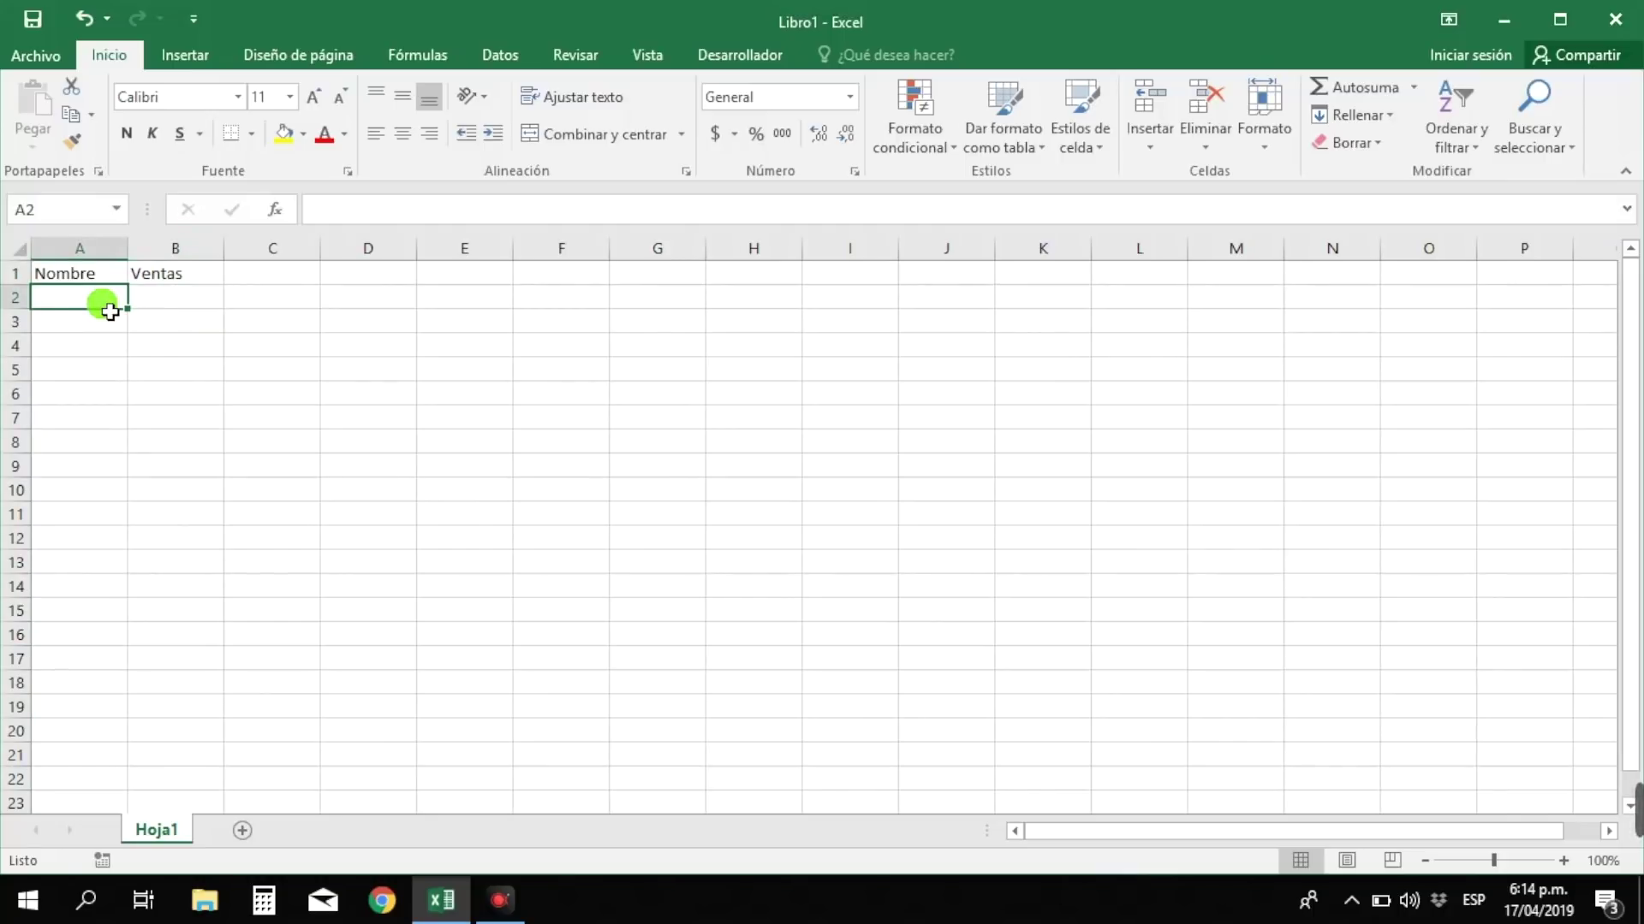
type("Felipe")
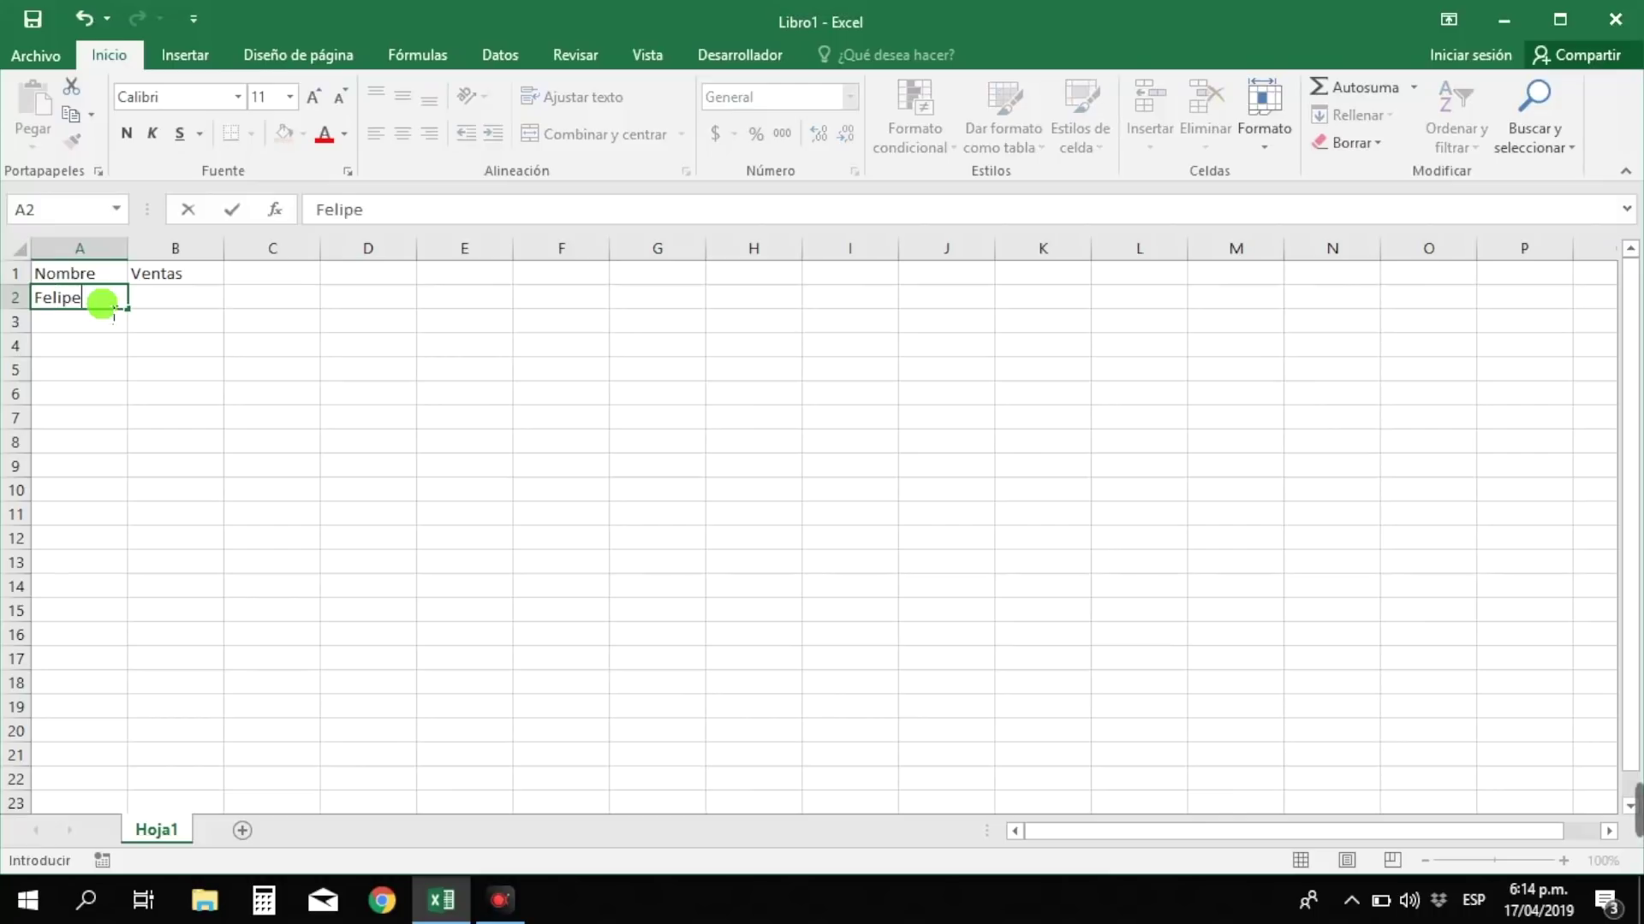
key("Tab")
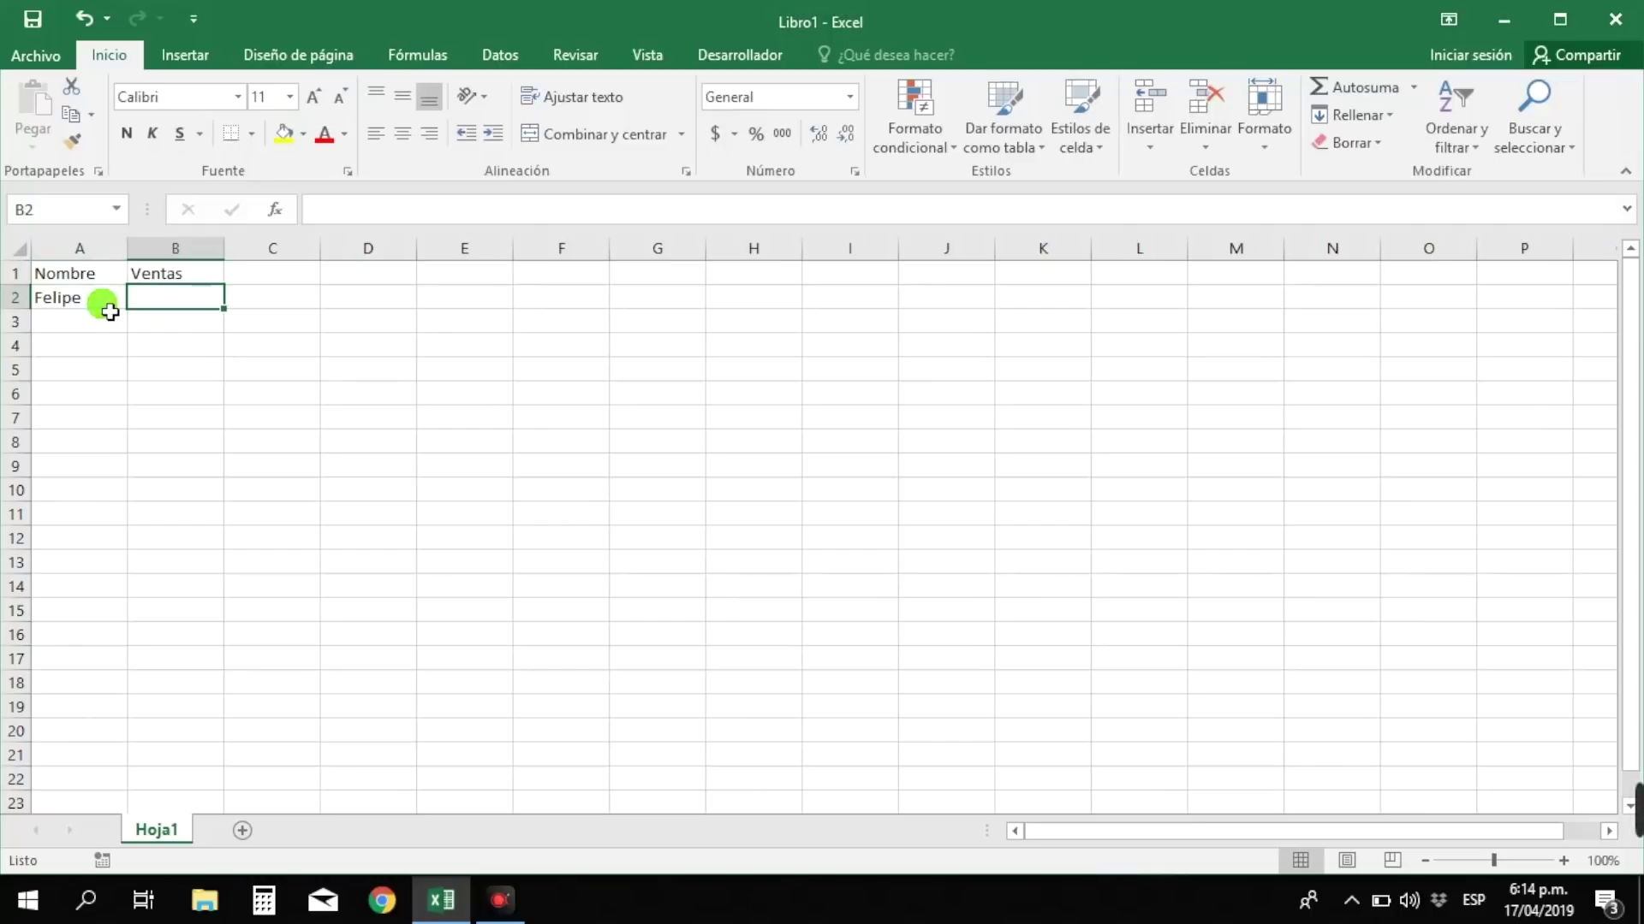
type("3500")
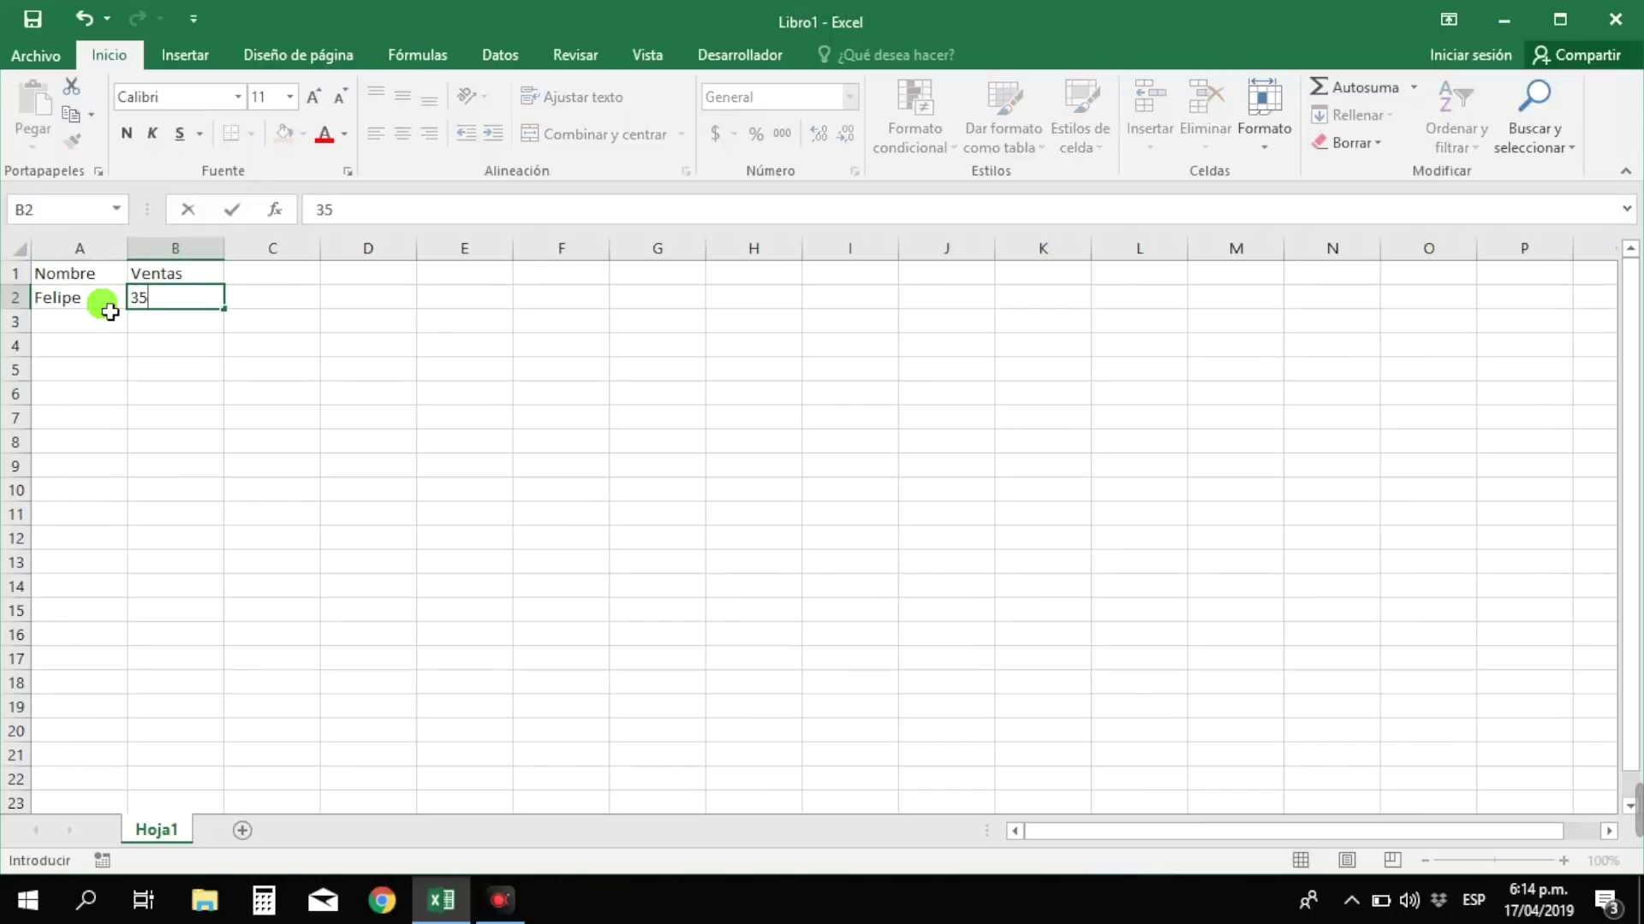
key("Return")
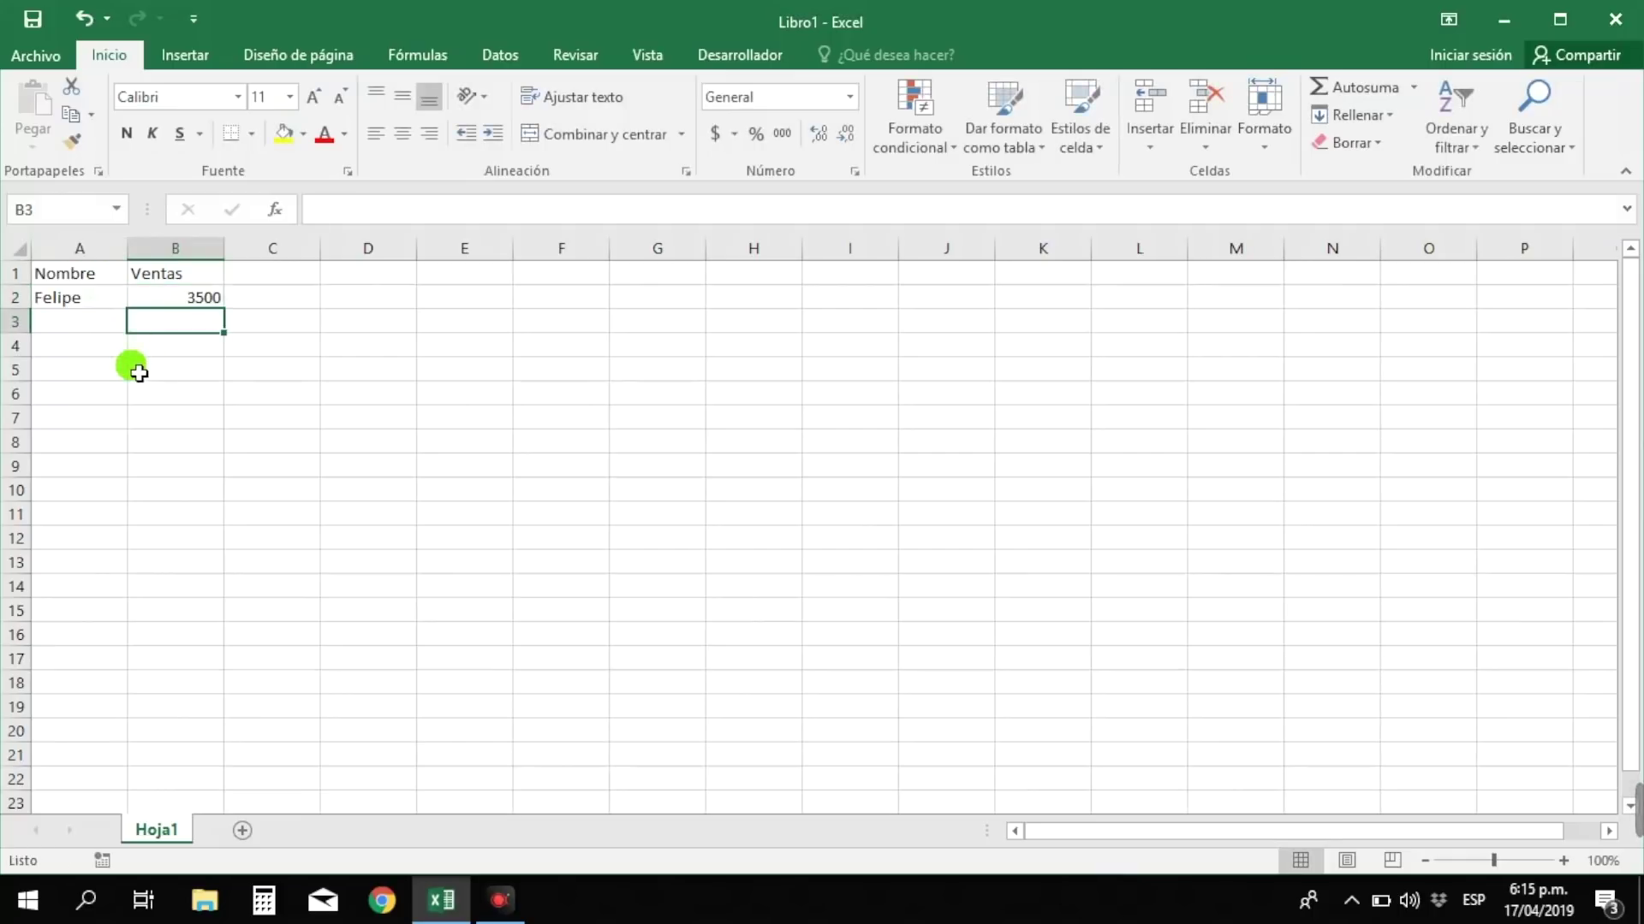
- Enter the second seller's full name in A3 with sales of 2000 in B3
left_click(91, 322)
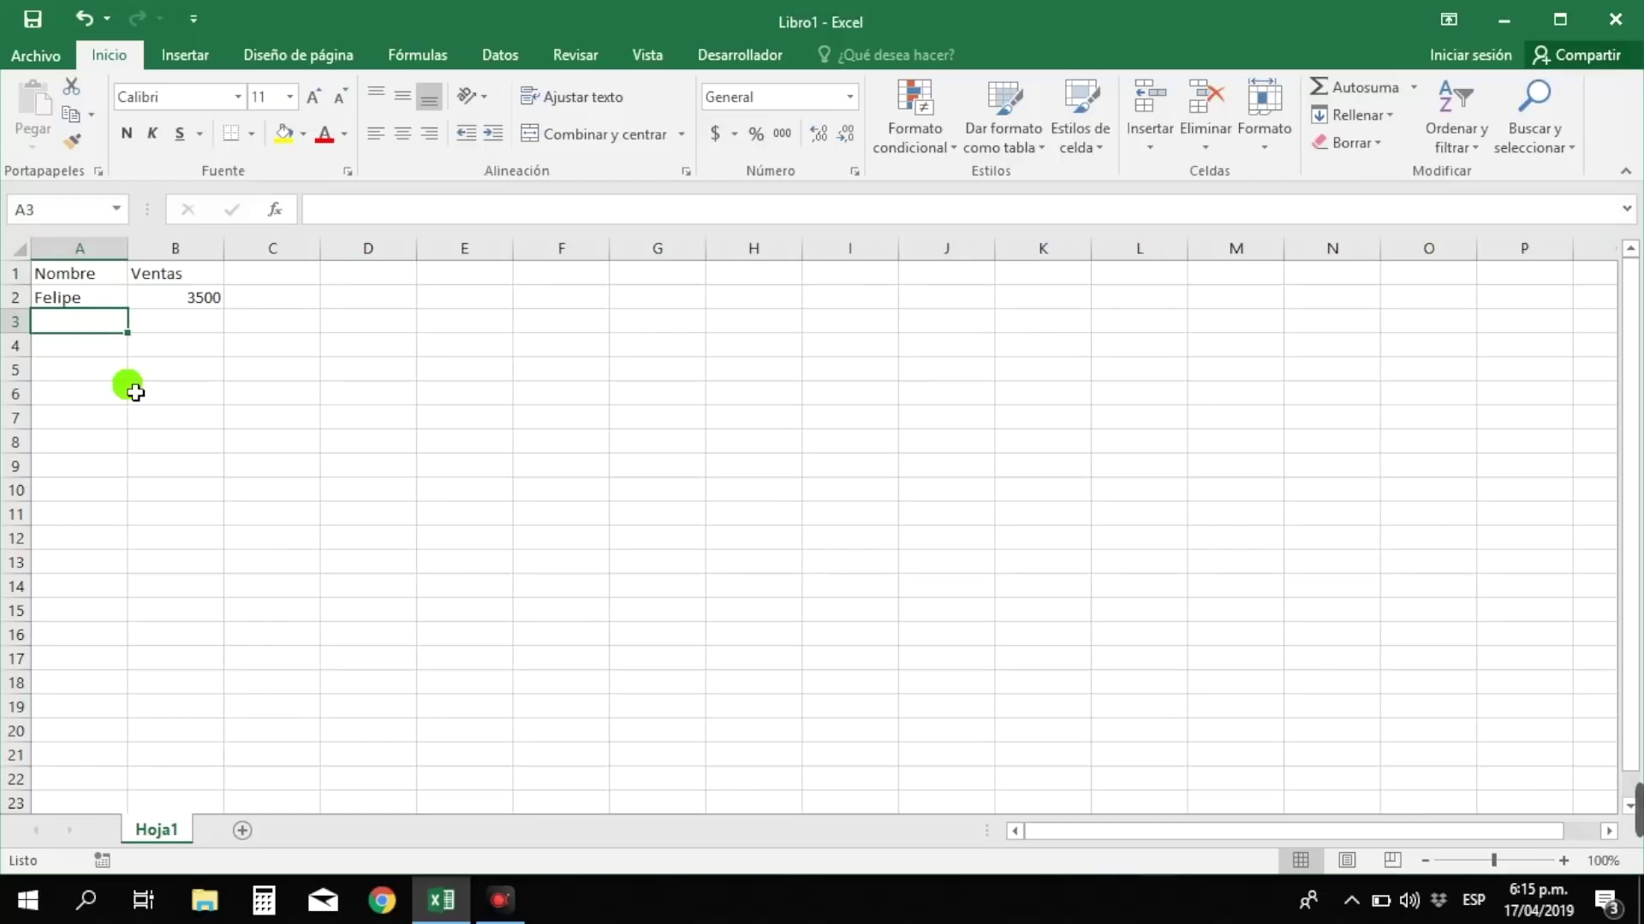
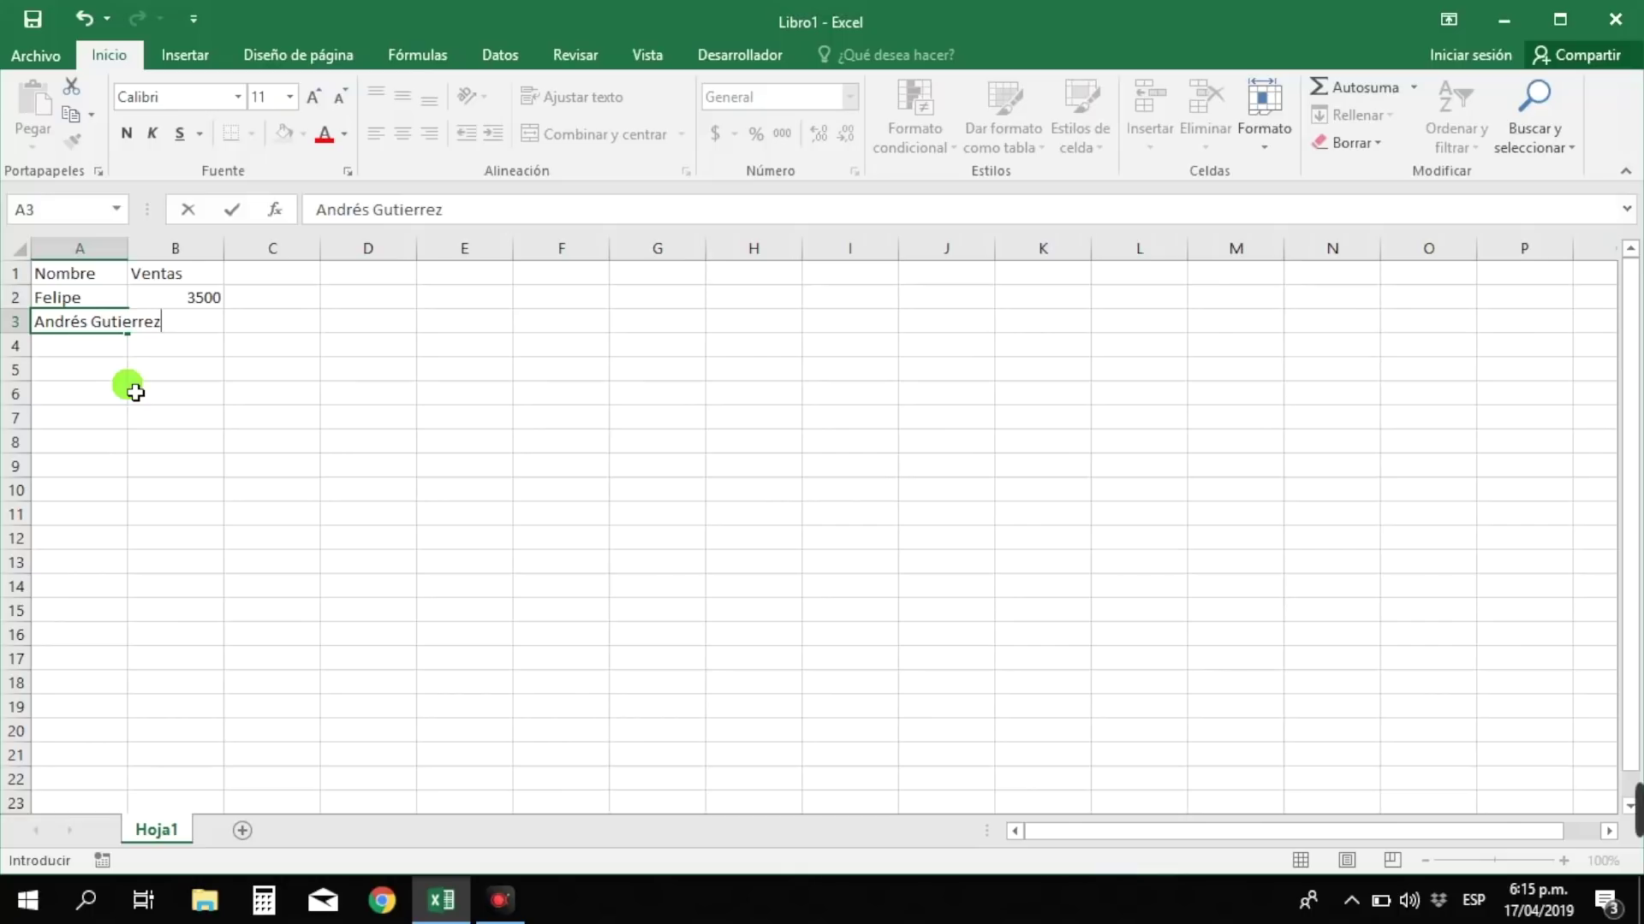
key("Return")
key("Up")
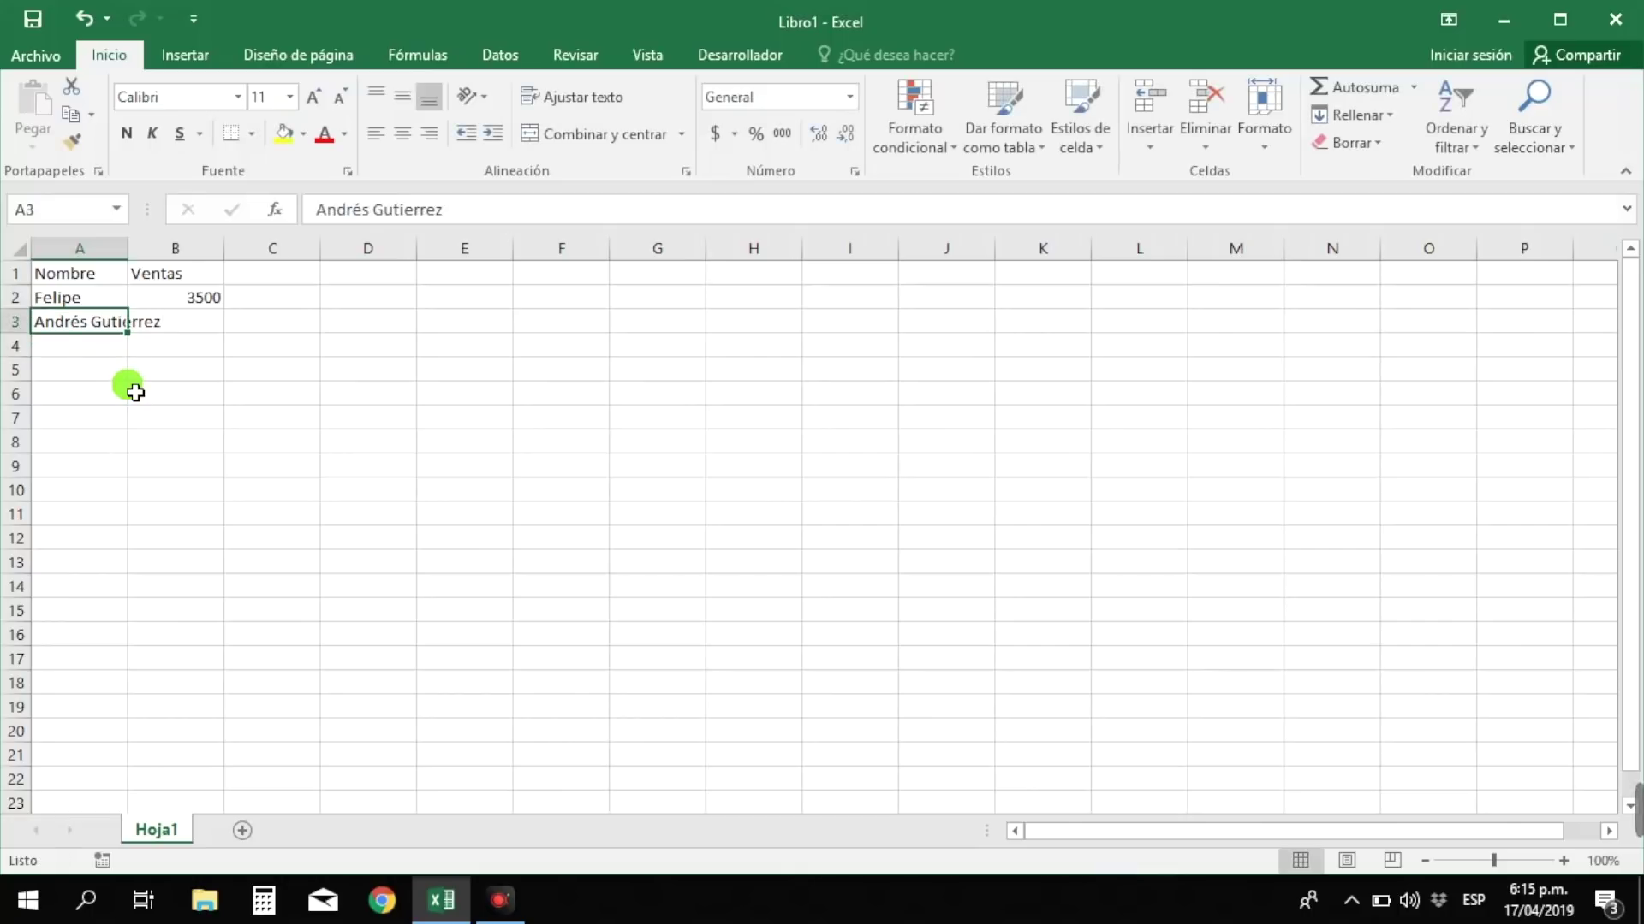
key("Right")
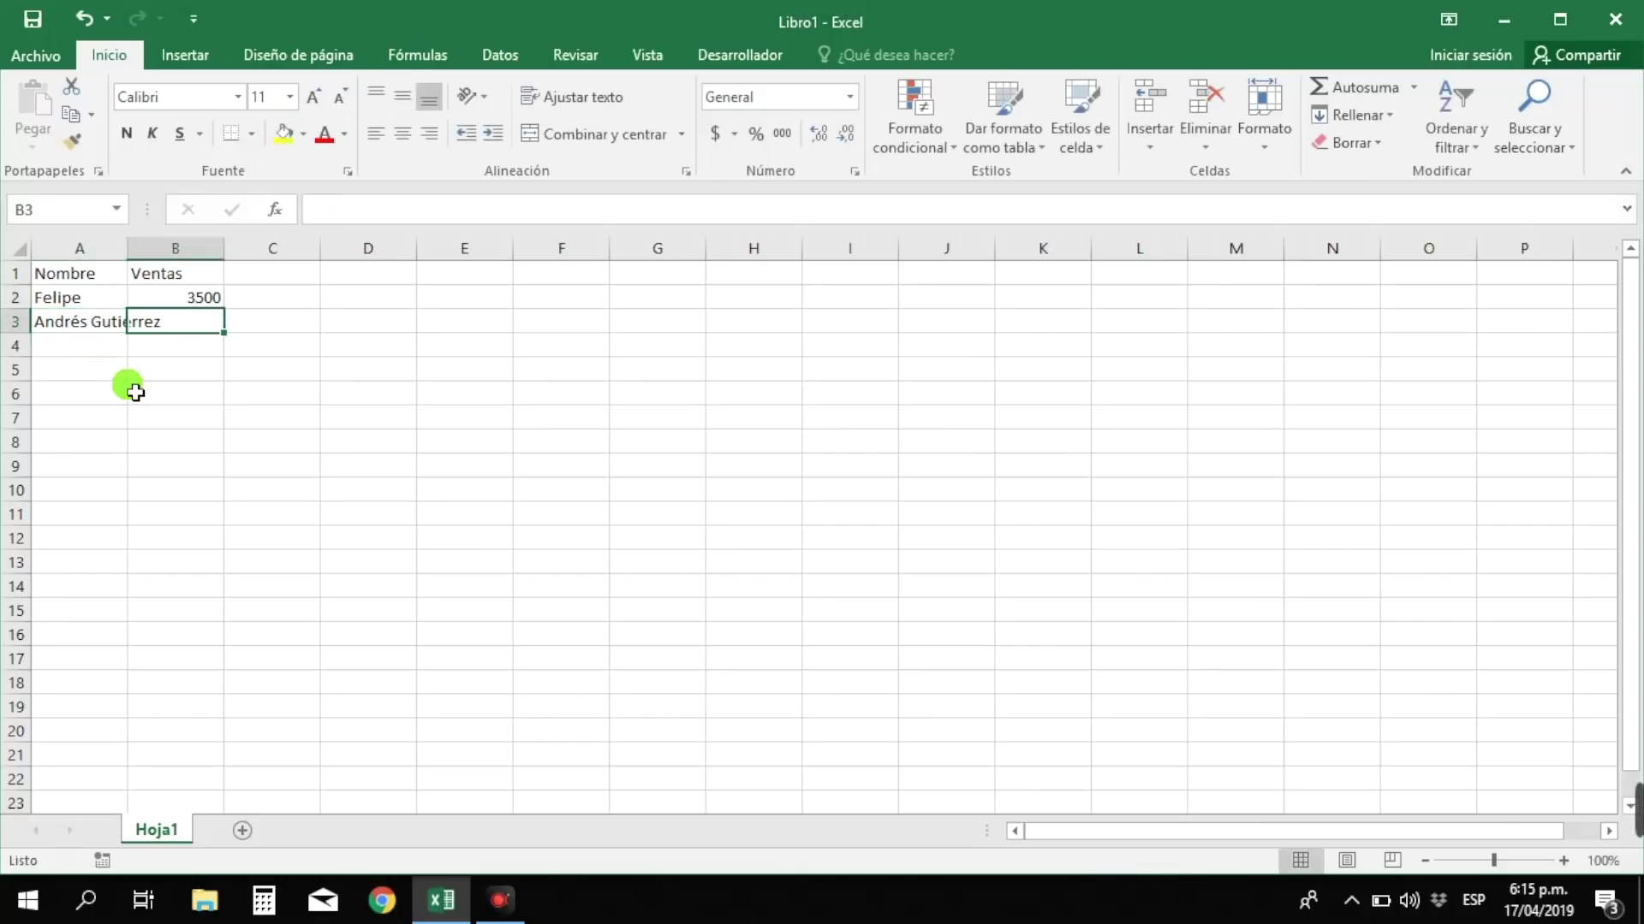
type("200")
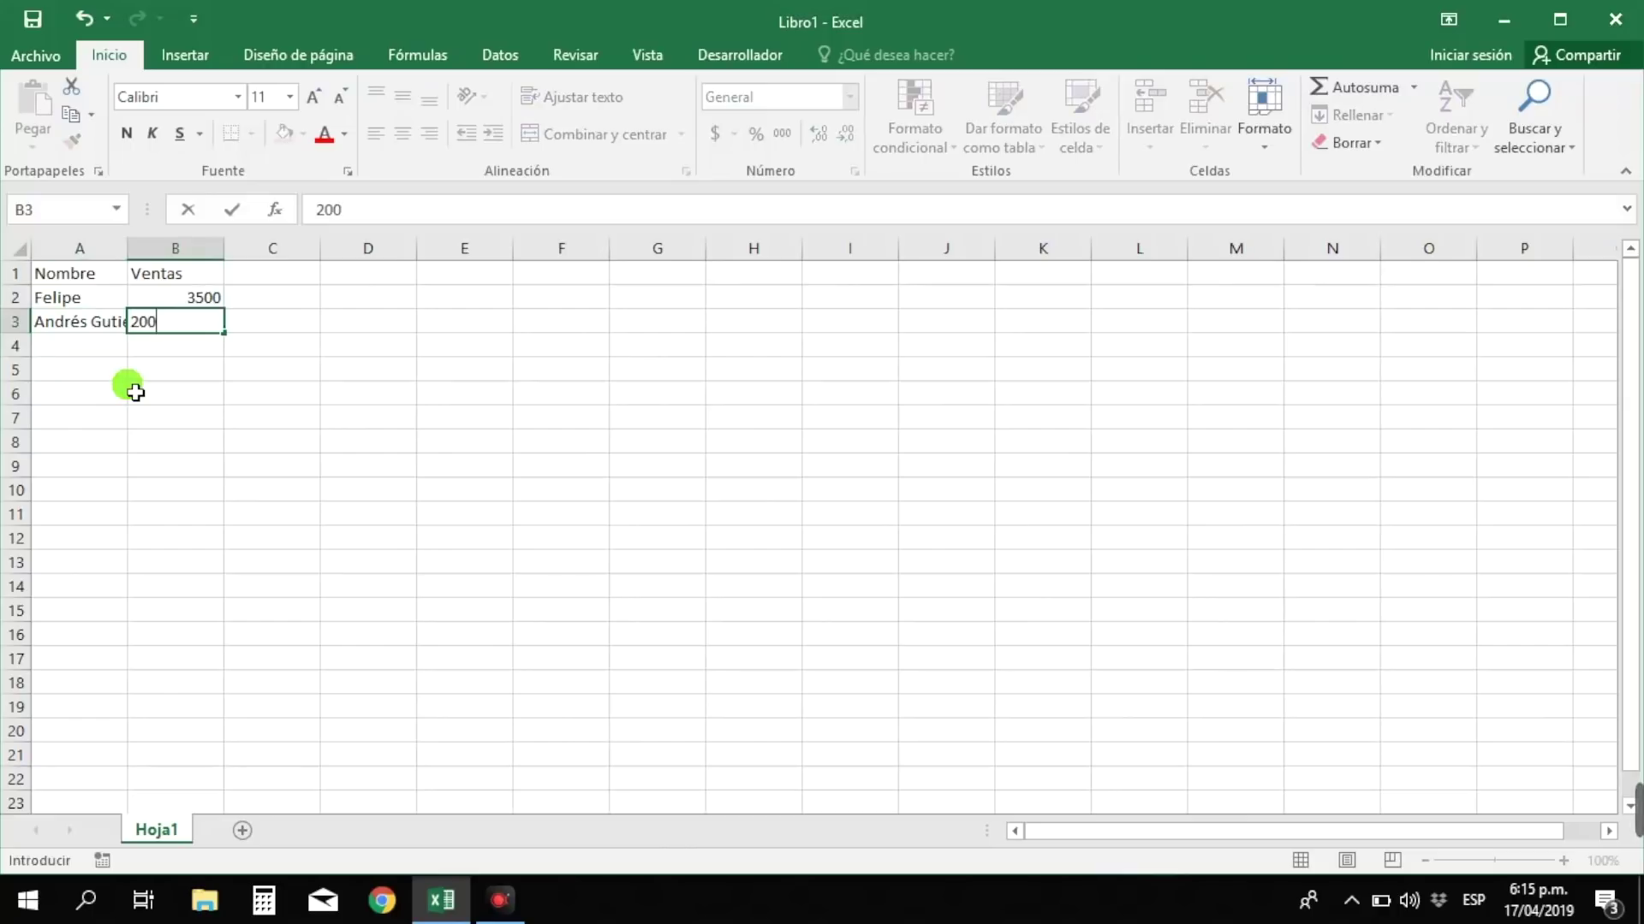
type("0")
key("Return")
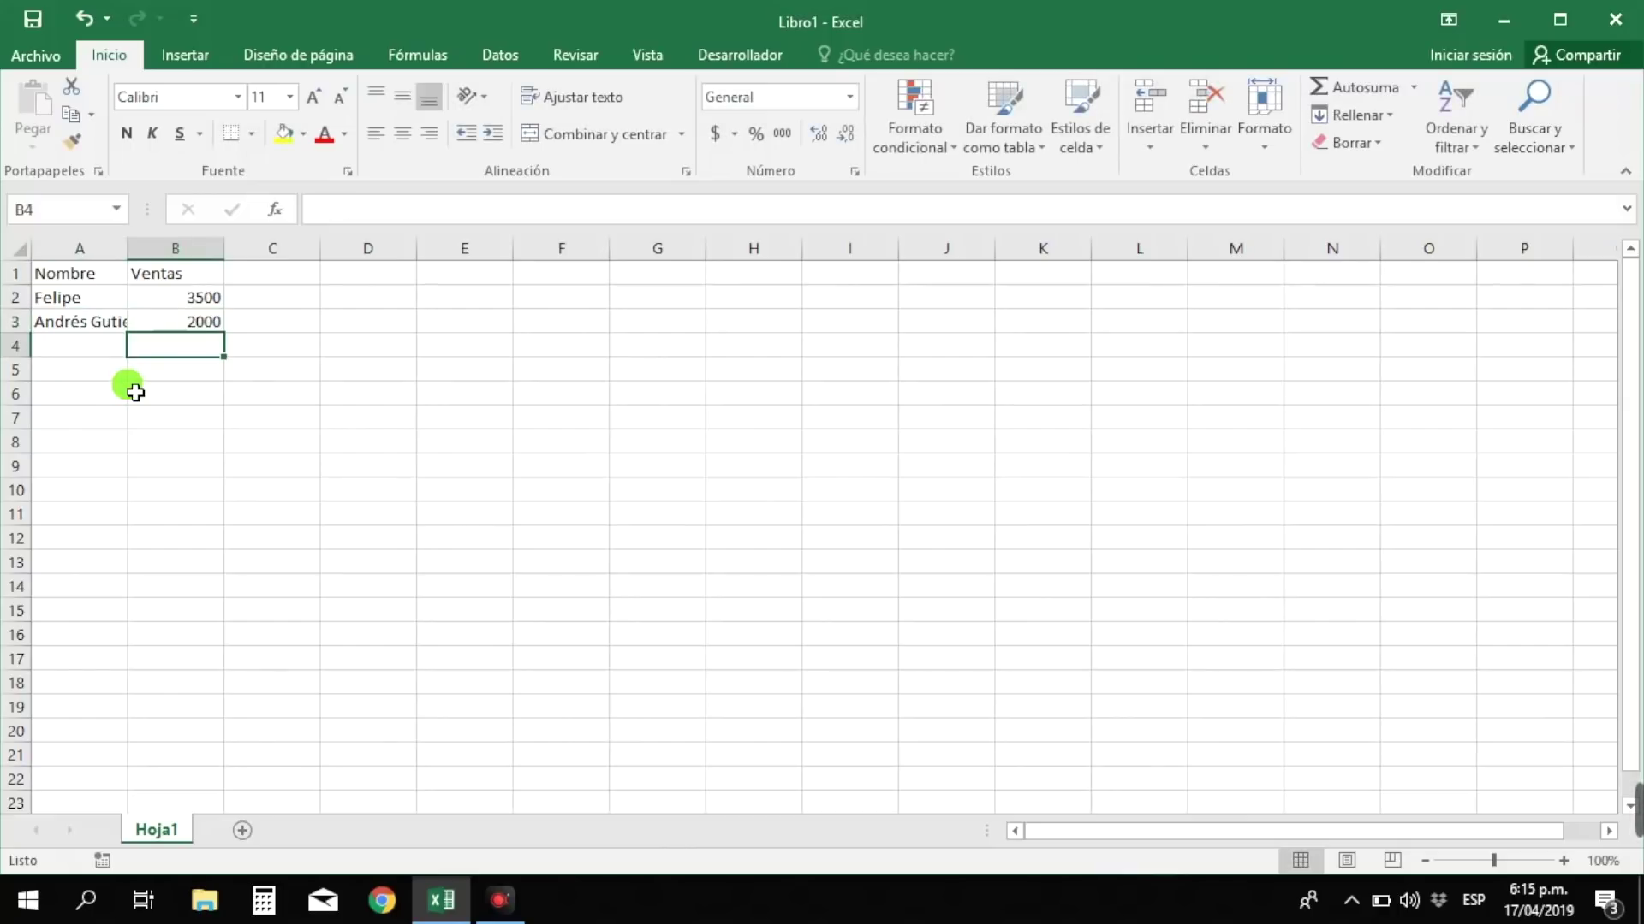
left_click(95, 323)
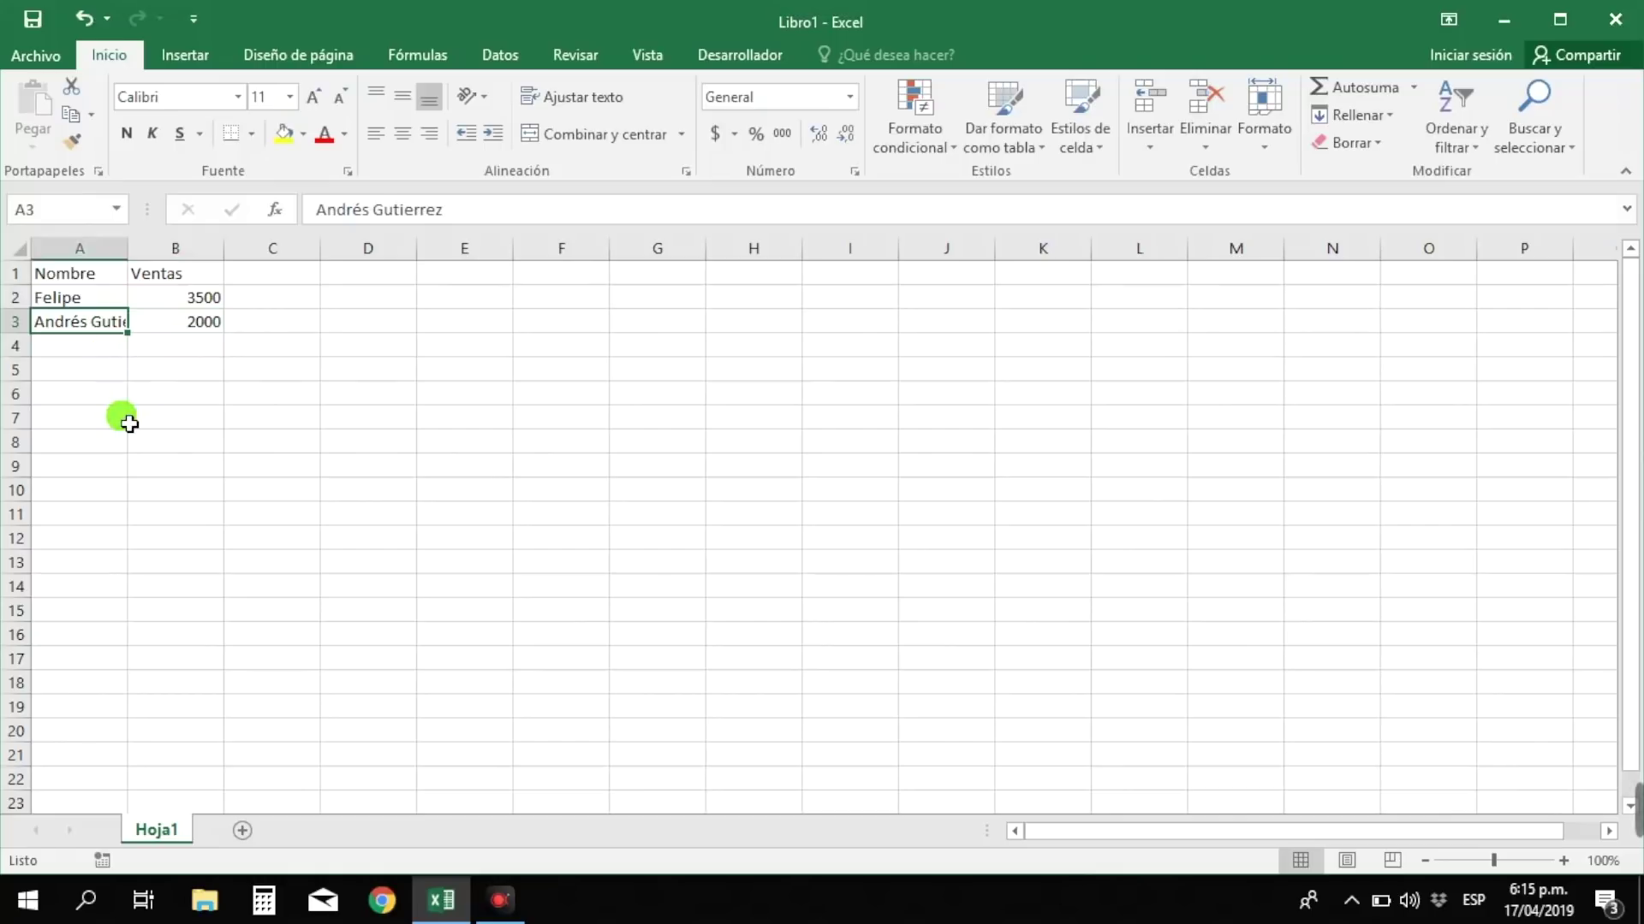
- Widen and autofit column A to fit the second seller's full name
left_click_drag(128, 254, 140, 256)
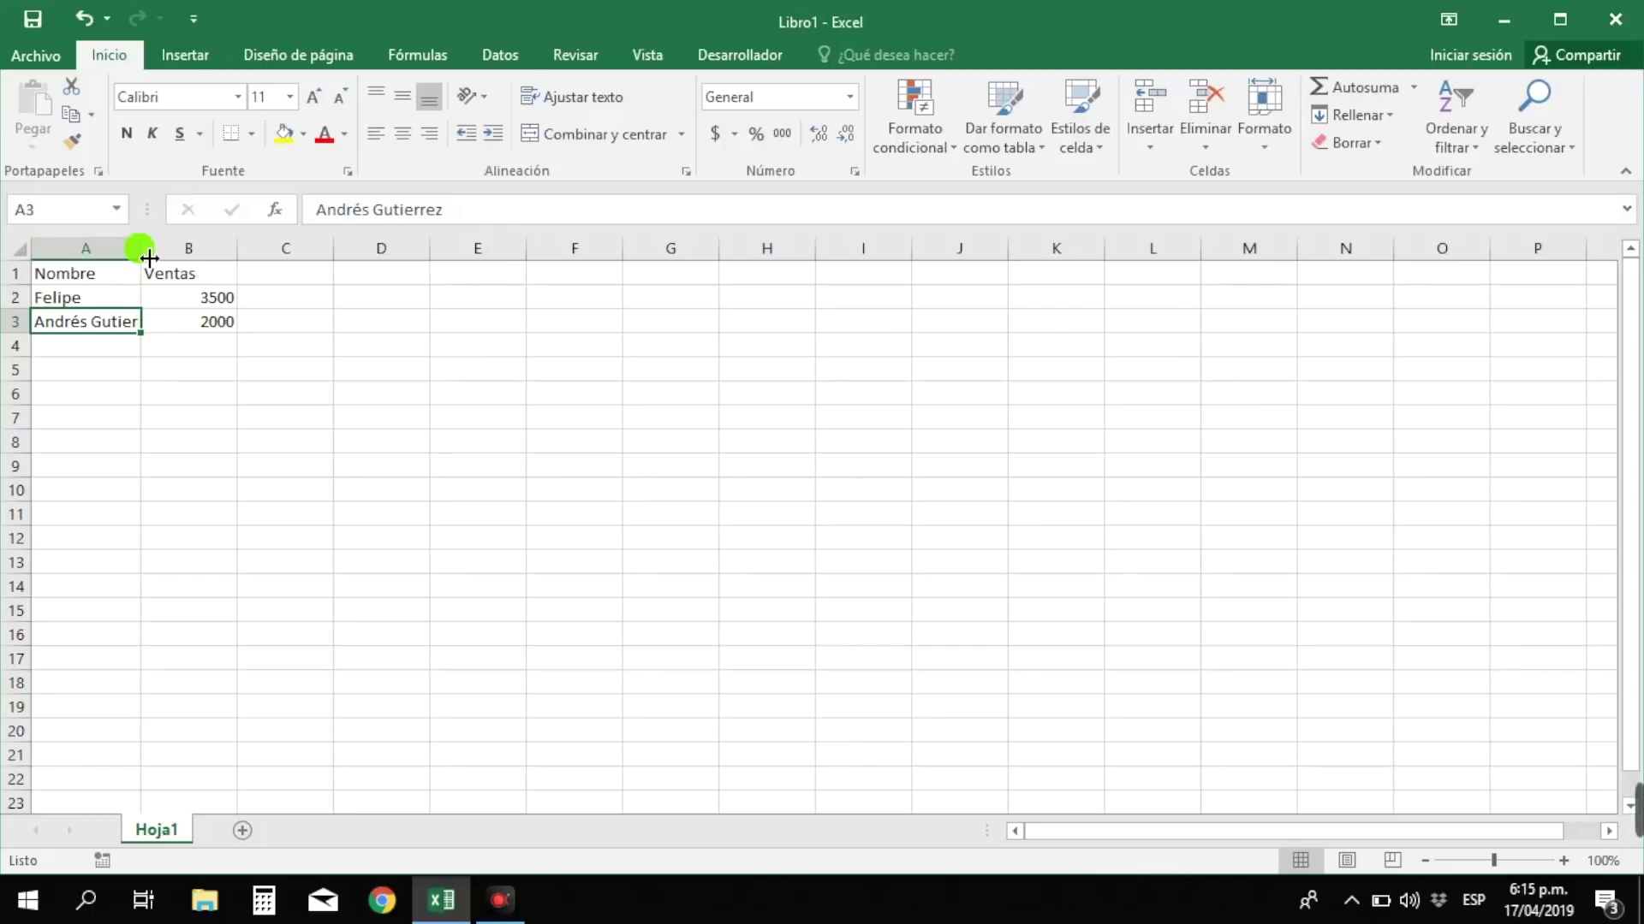
double_click(149, 257)
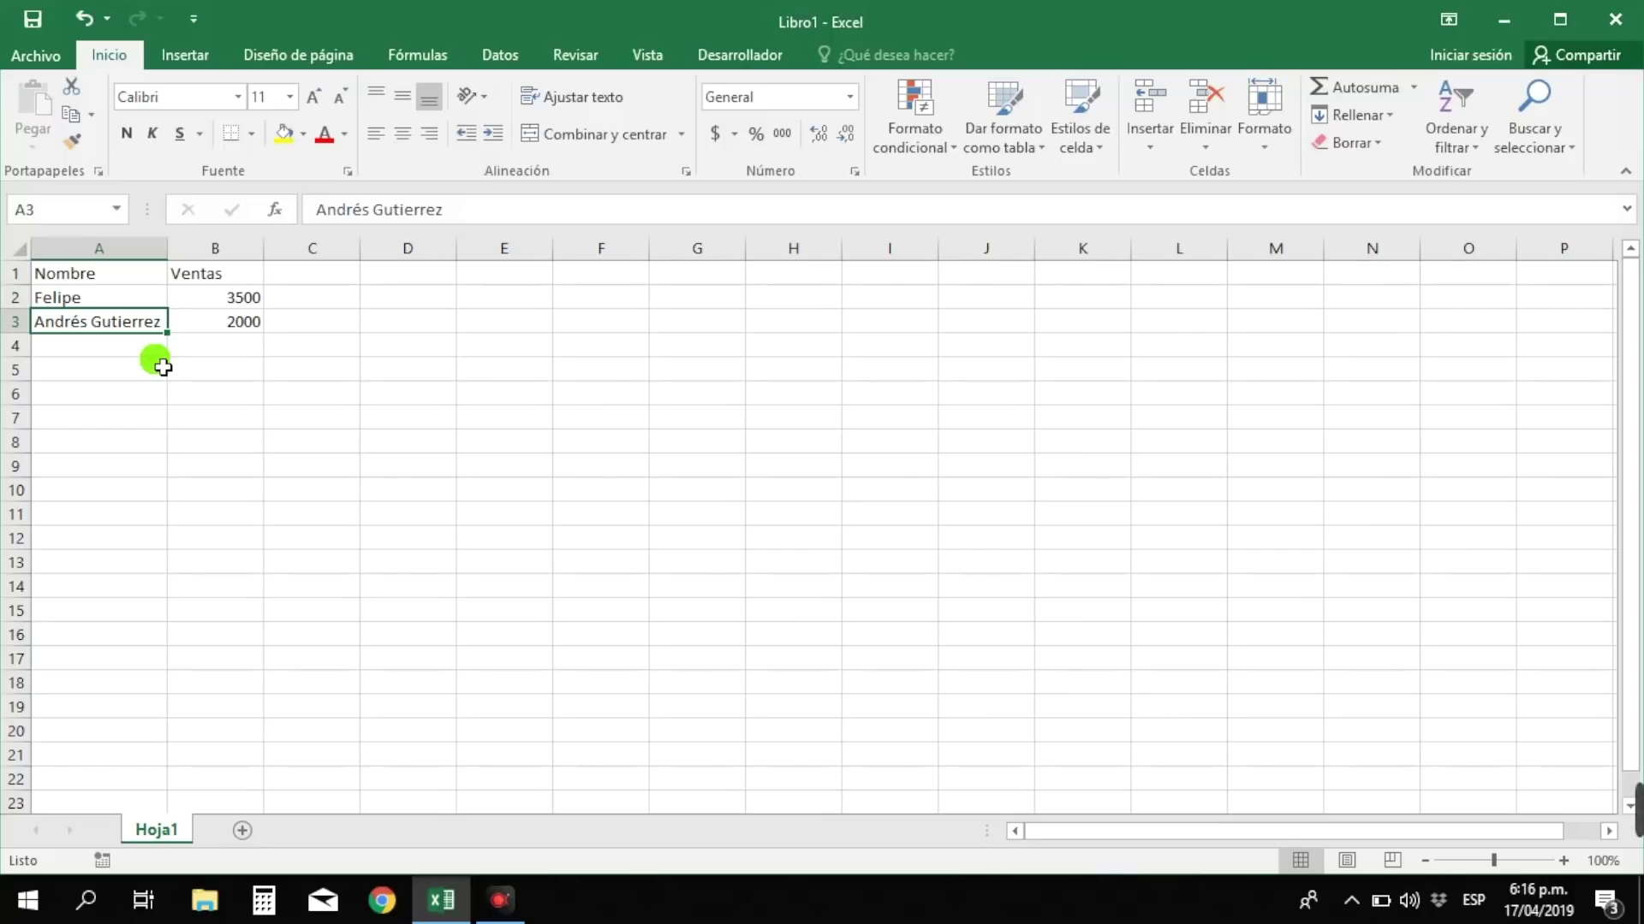
left_click(161, 351)
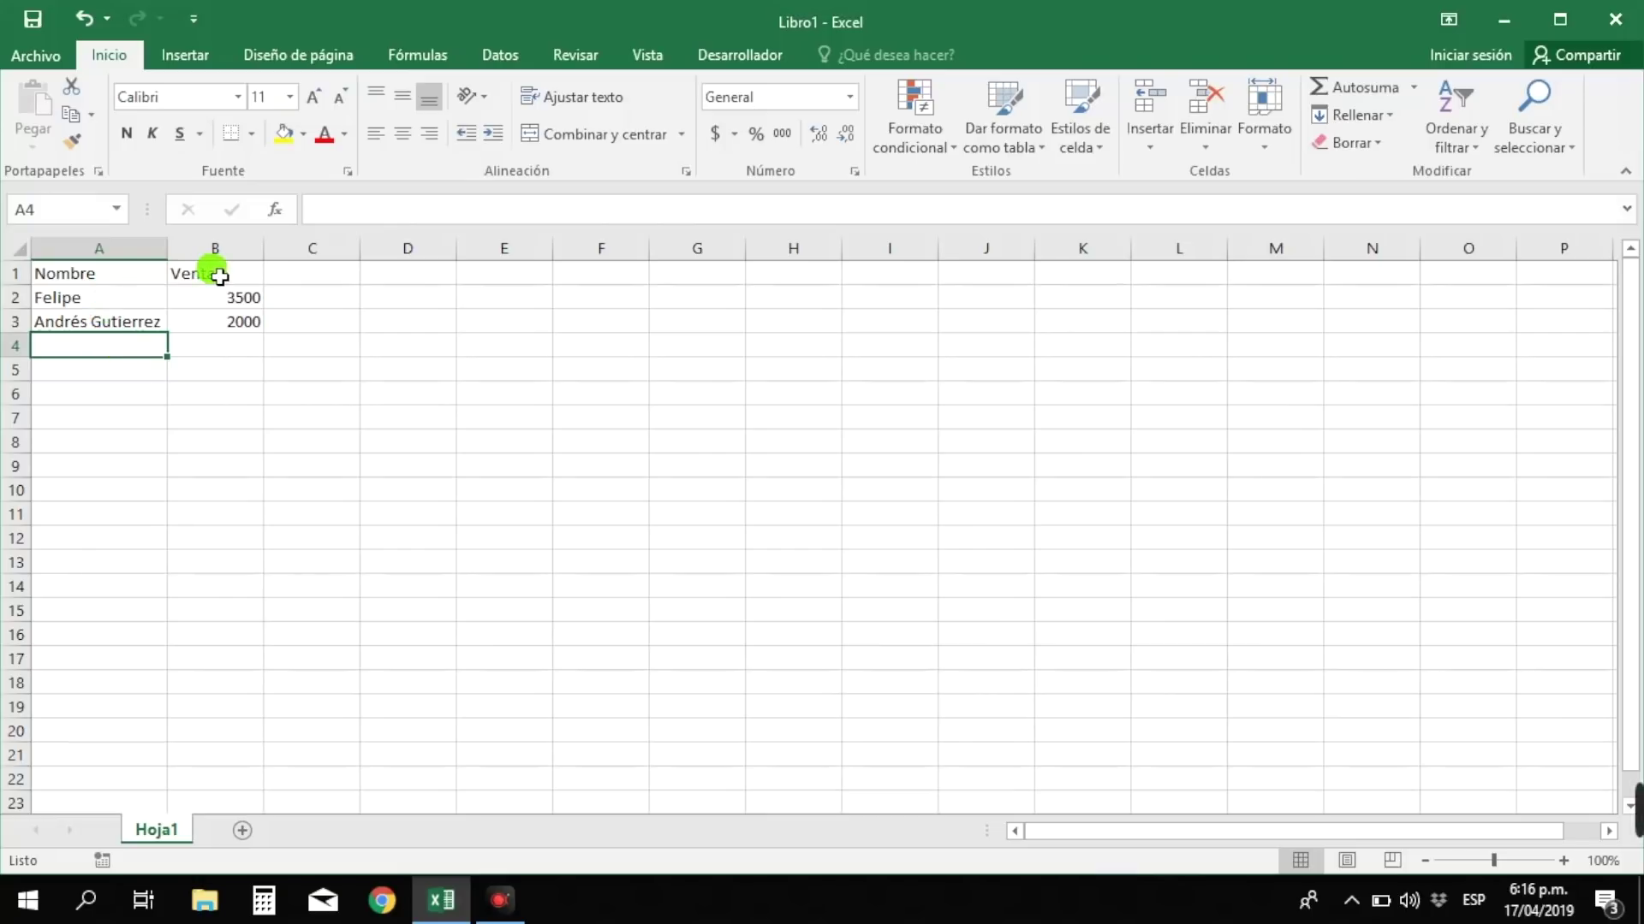
left_click(101, 277)
left_click_drag(101, 277, 105, 328)
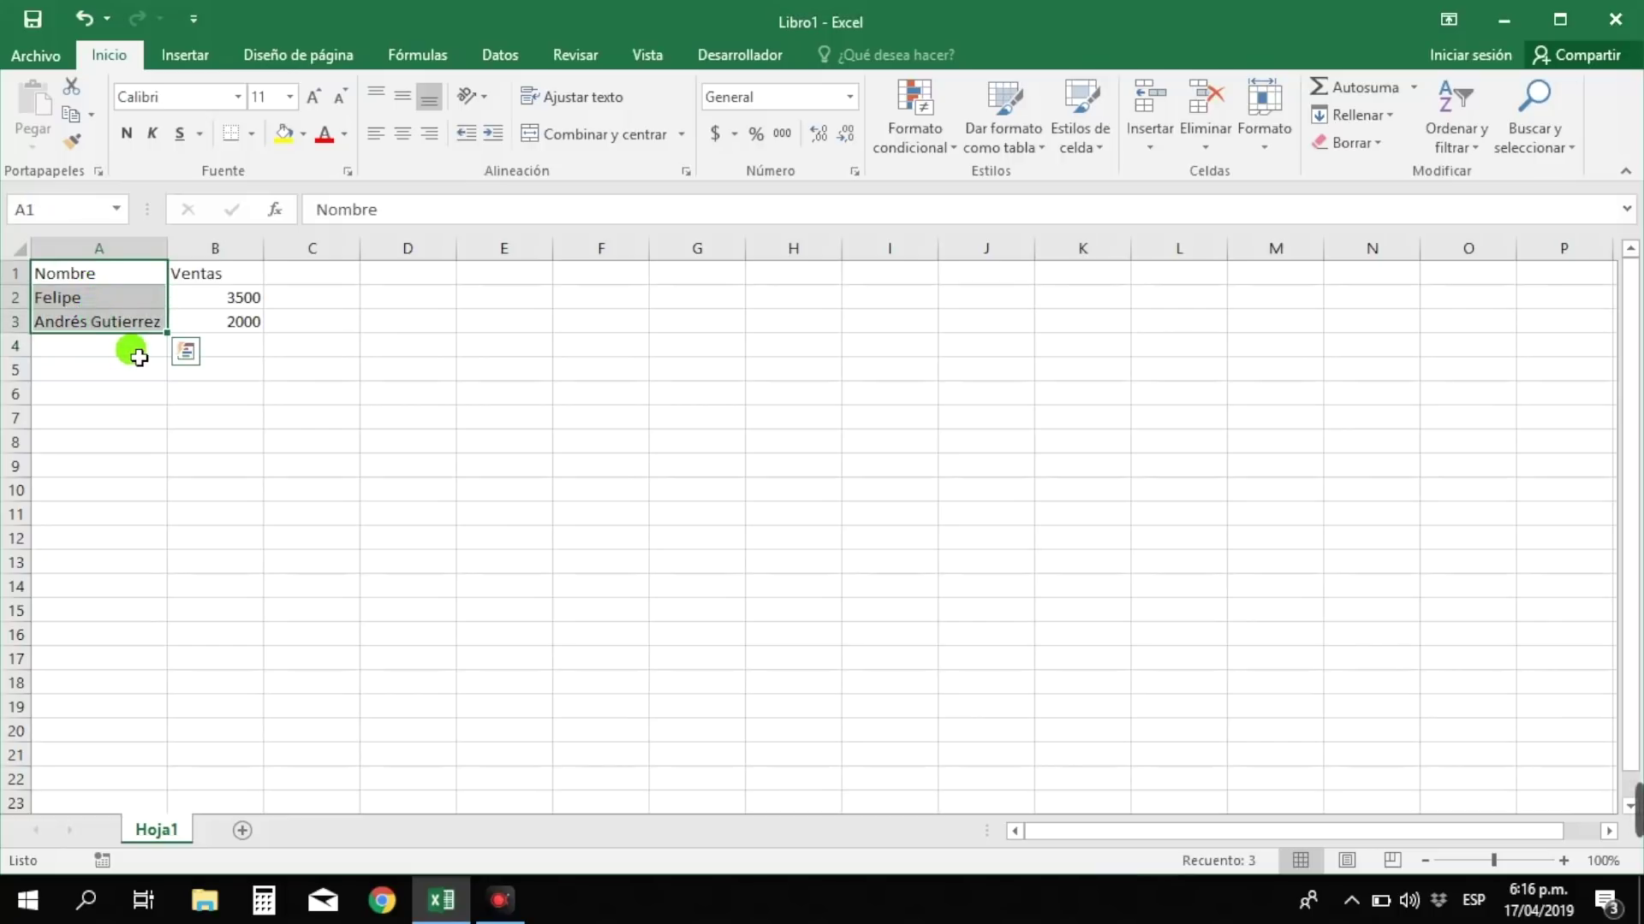
left_click(115, 283)
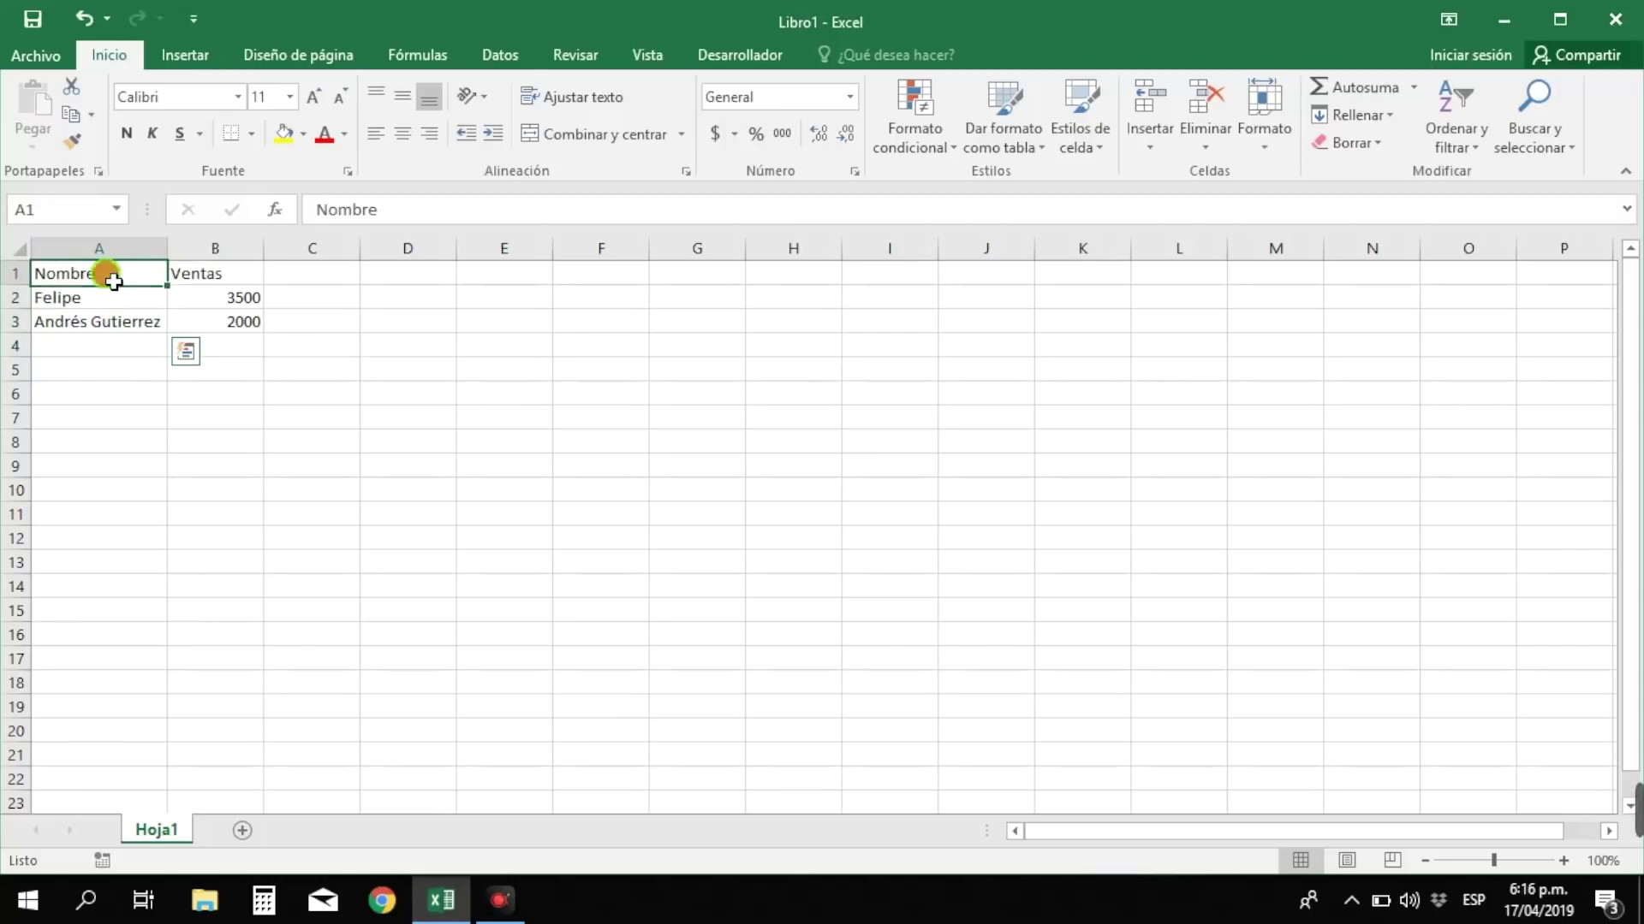
left_click_drag(114, 284, 127, 321)
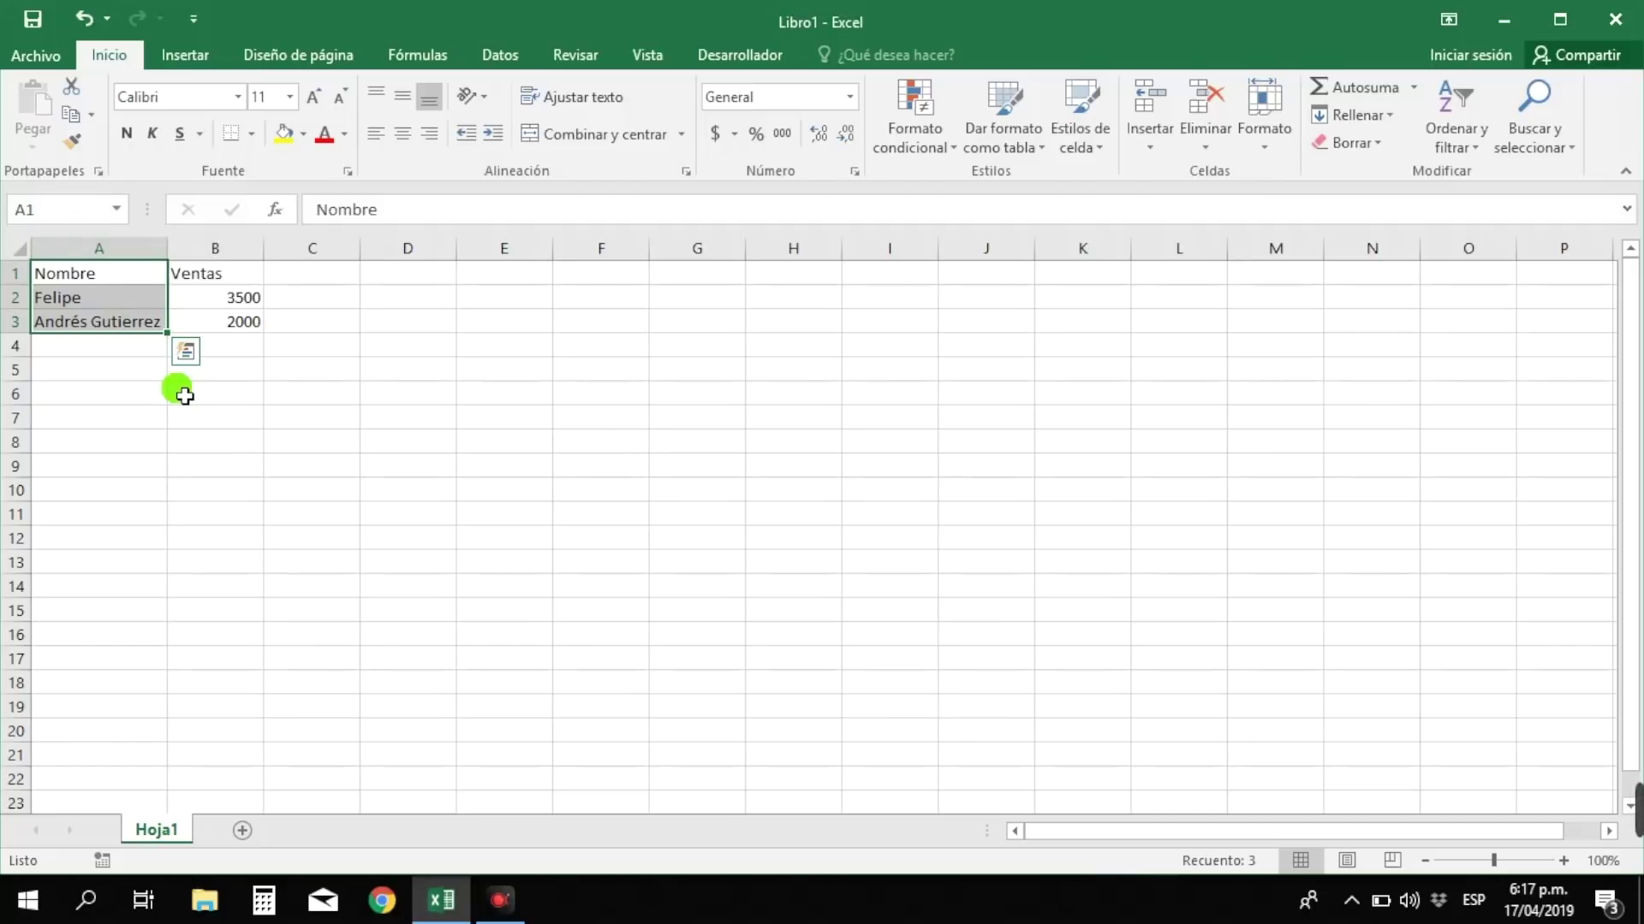
left_click(96, 296)
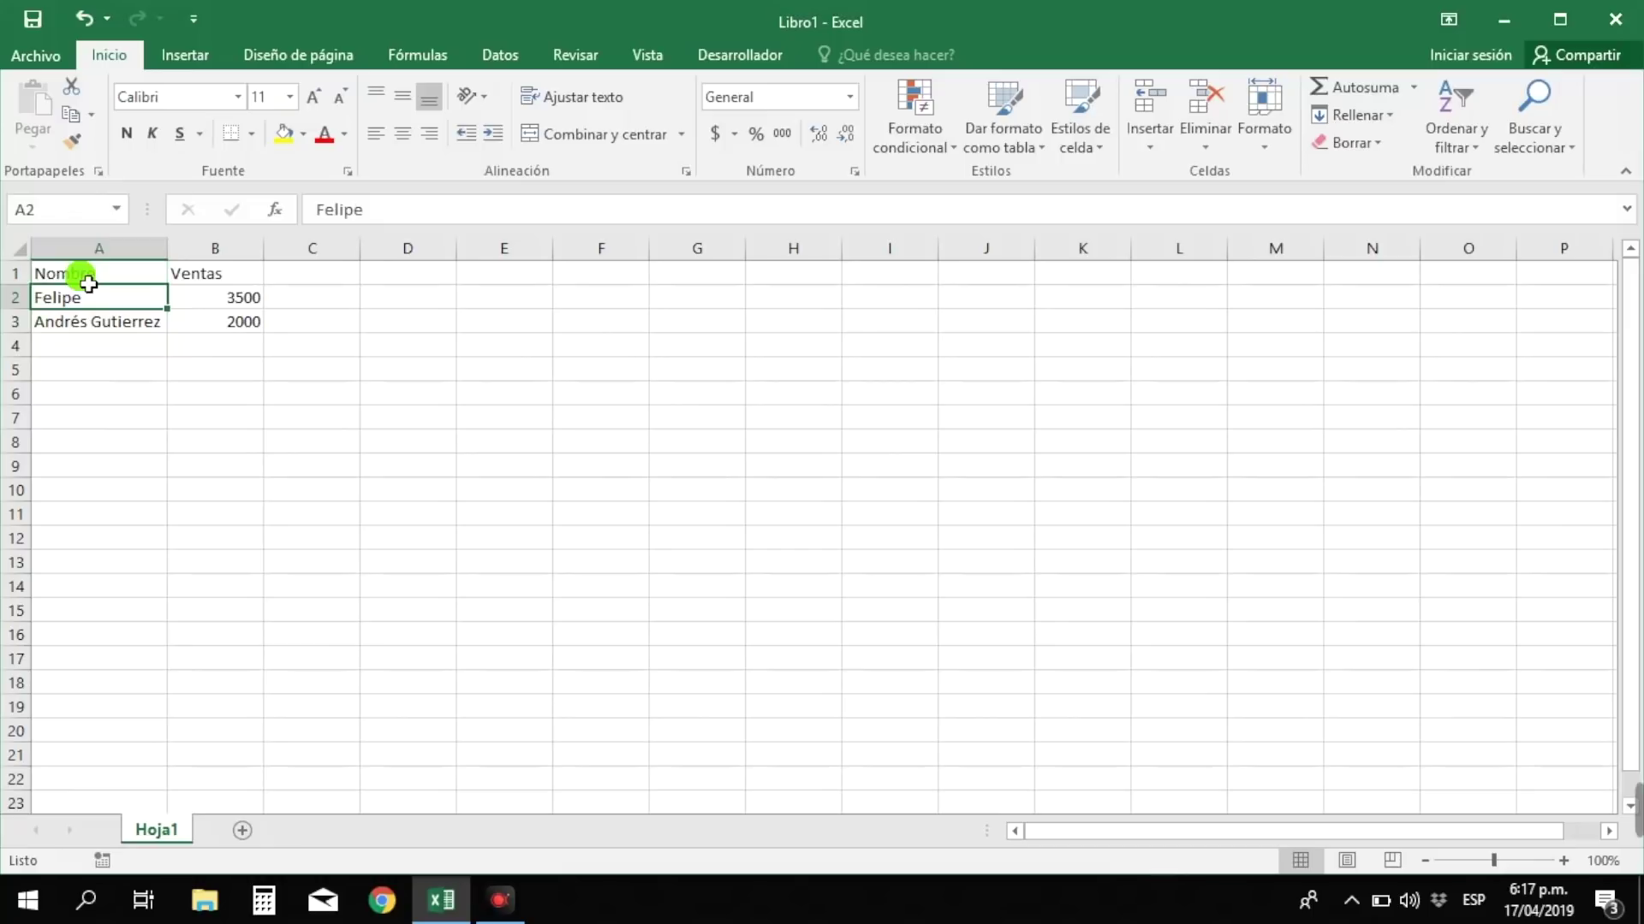
left_click_drag(88, 283, 185, 279)
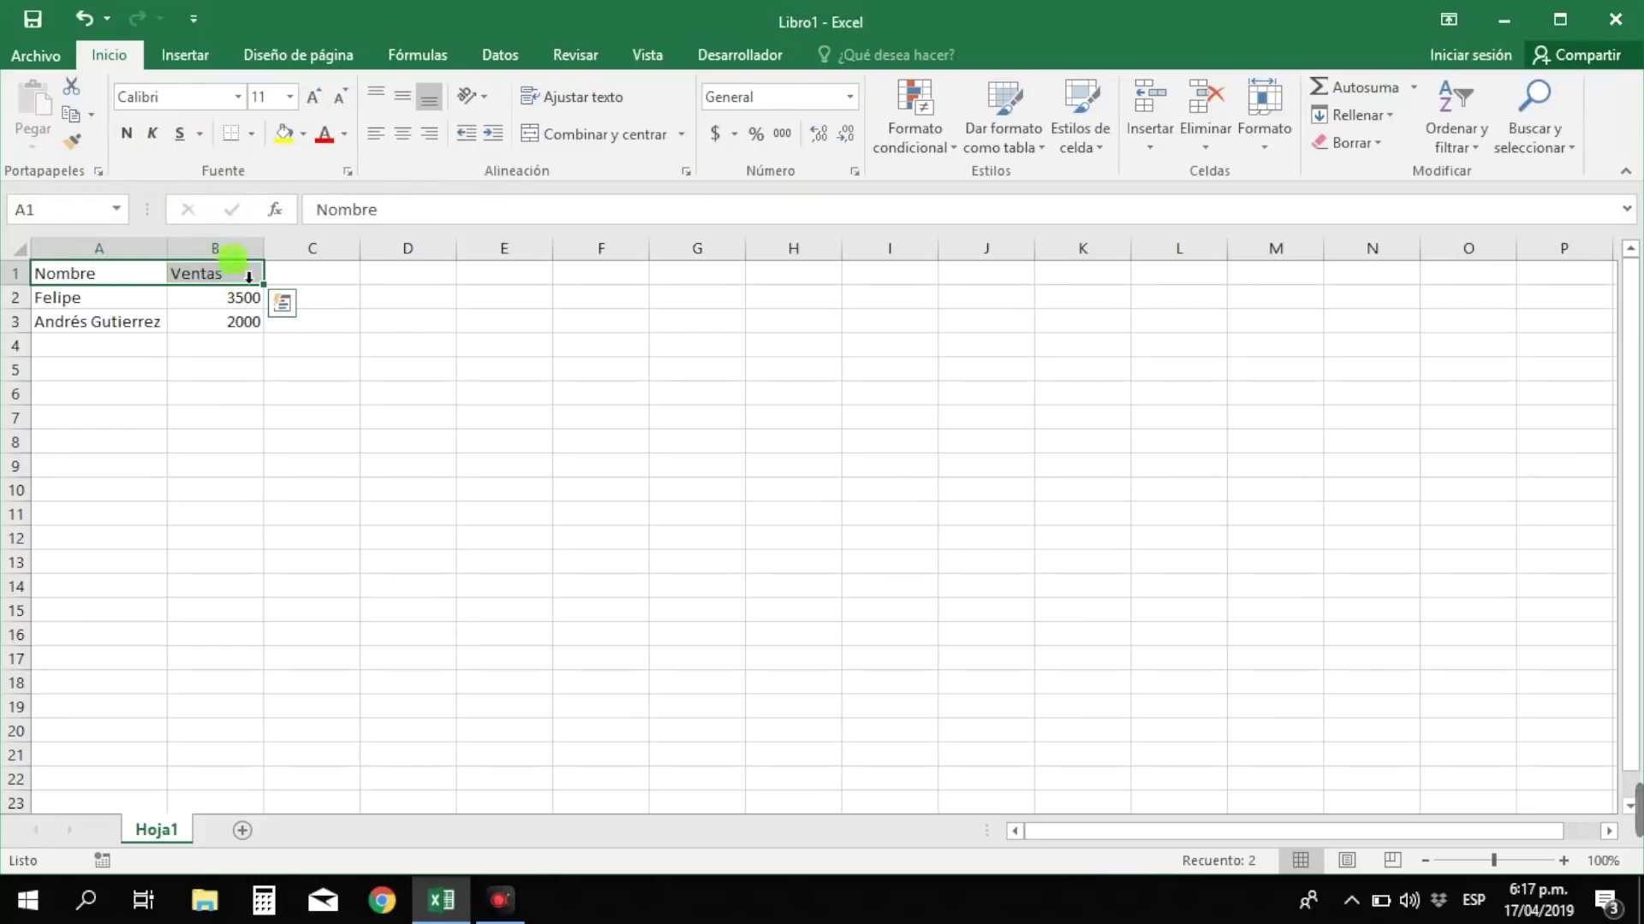
- Make the Nombre and Ventas headers in A1:B1 bold
left_click(132, 132)
left_click(200, 285)
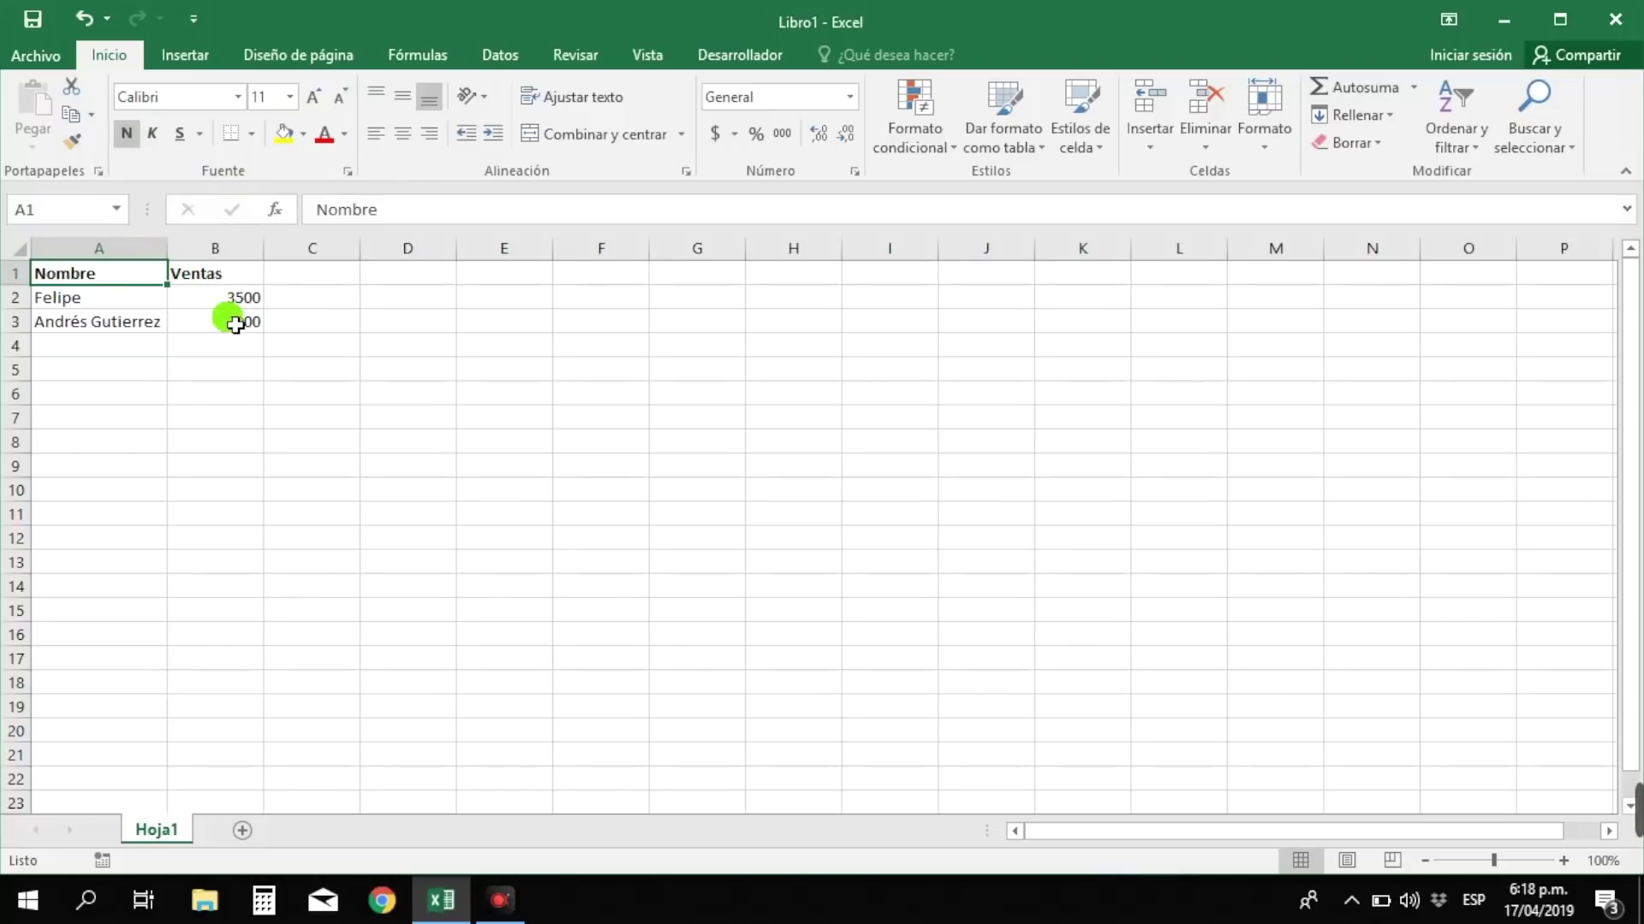
left_click(224, 277)
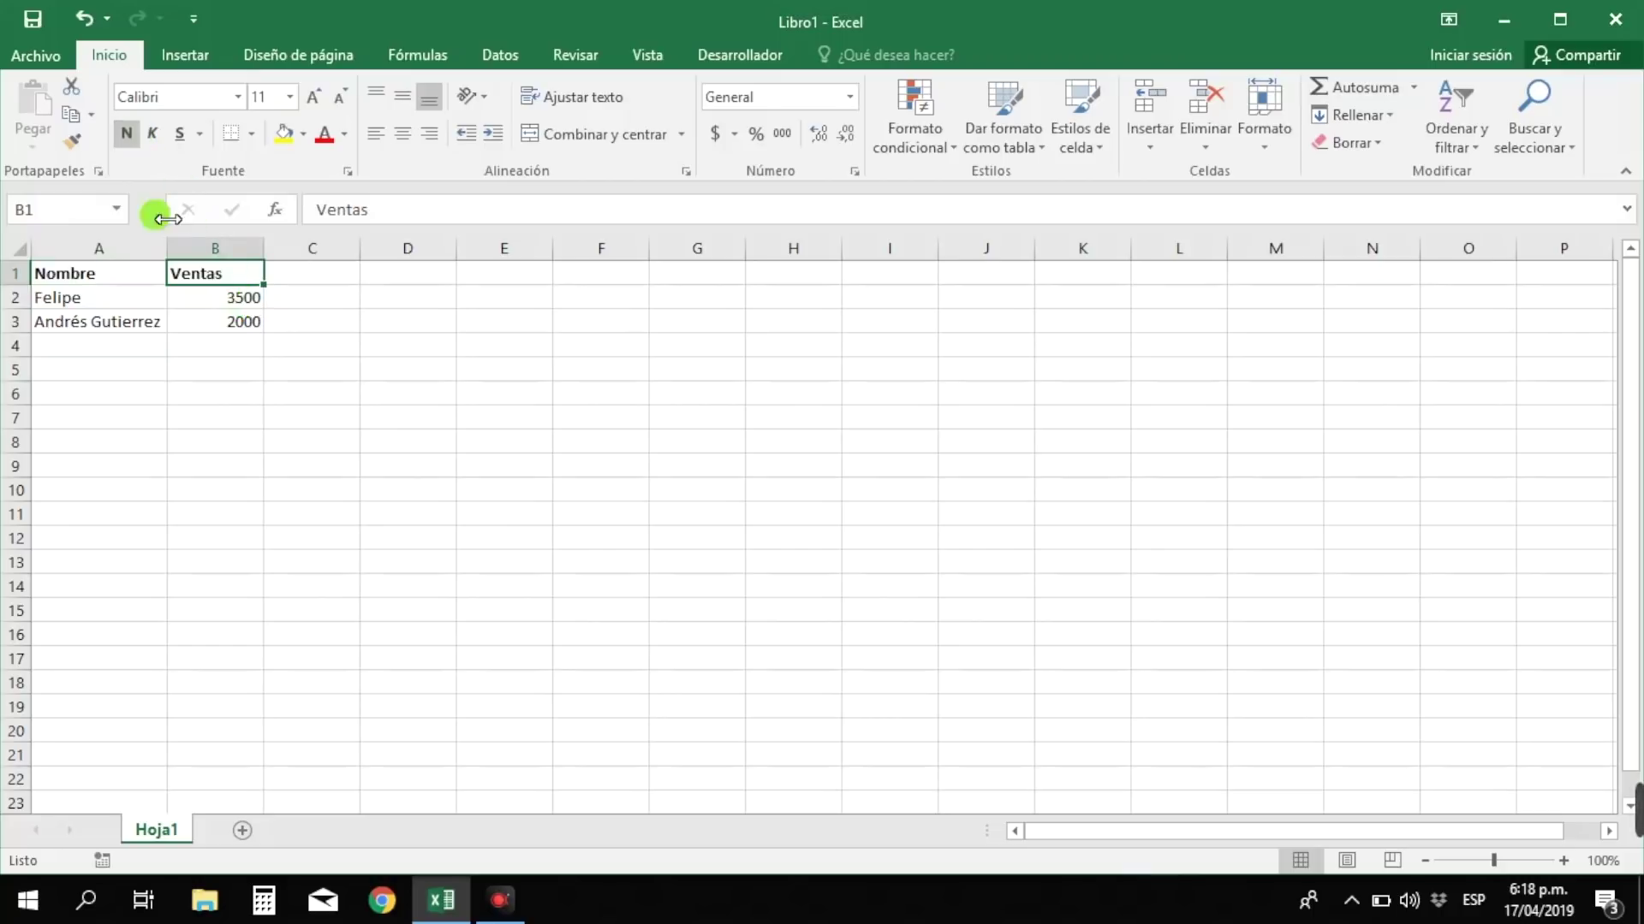
left_click_drag(128, 272, 199, 272)
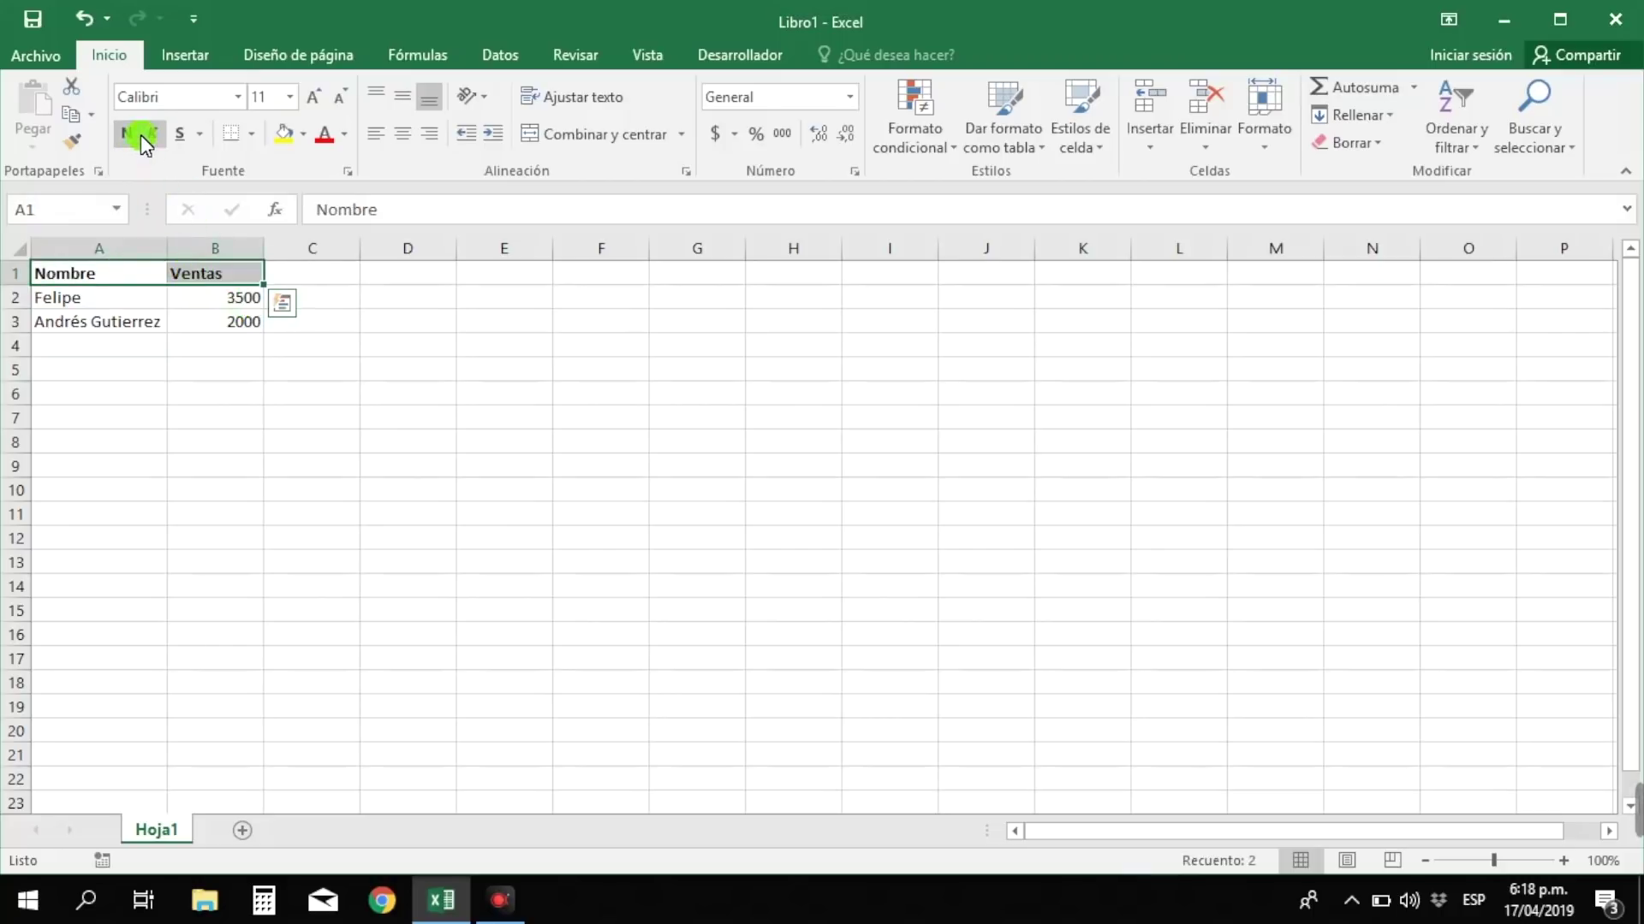
- Apply italic and underline to the headers, then remove both again
left_click(152, 133)
left_click(183, 132)
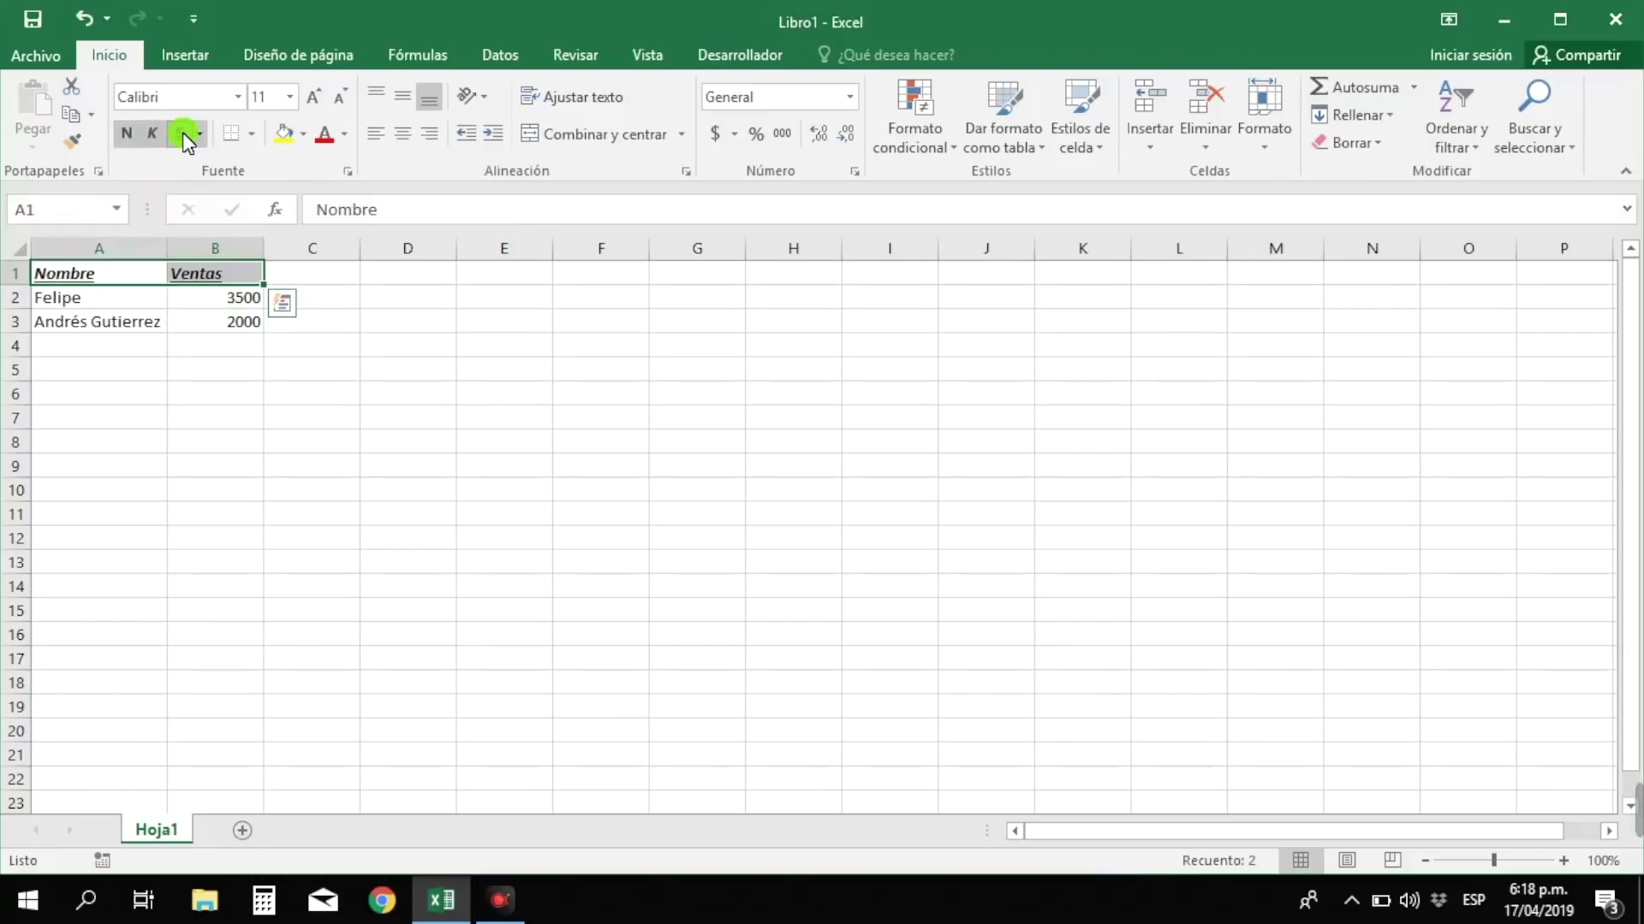
left_click(182, 131)
left_click(146, 133)
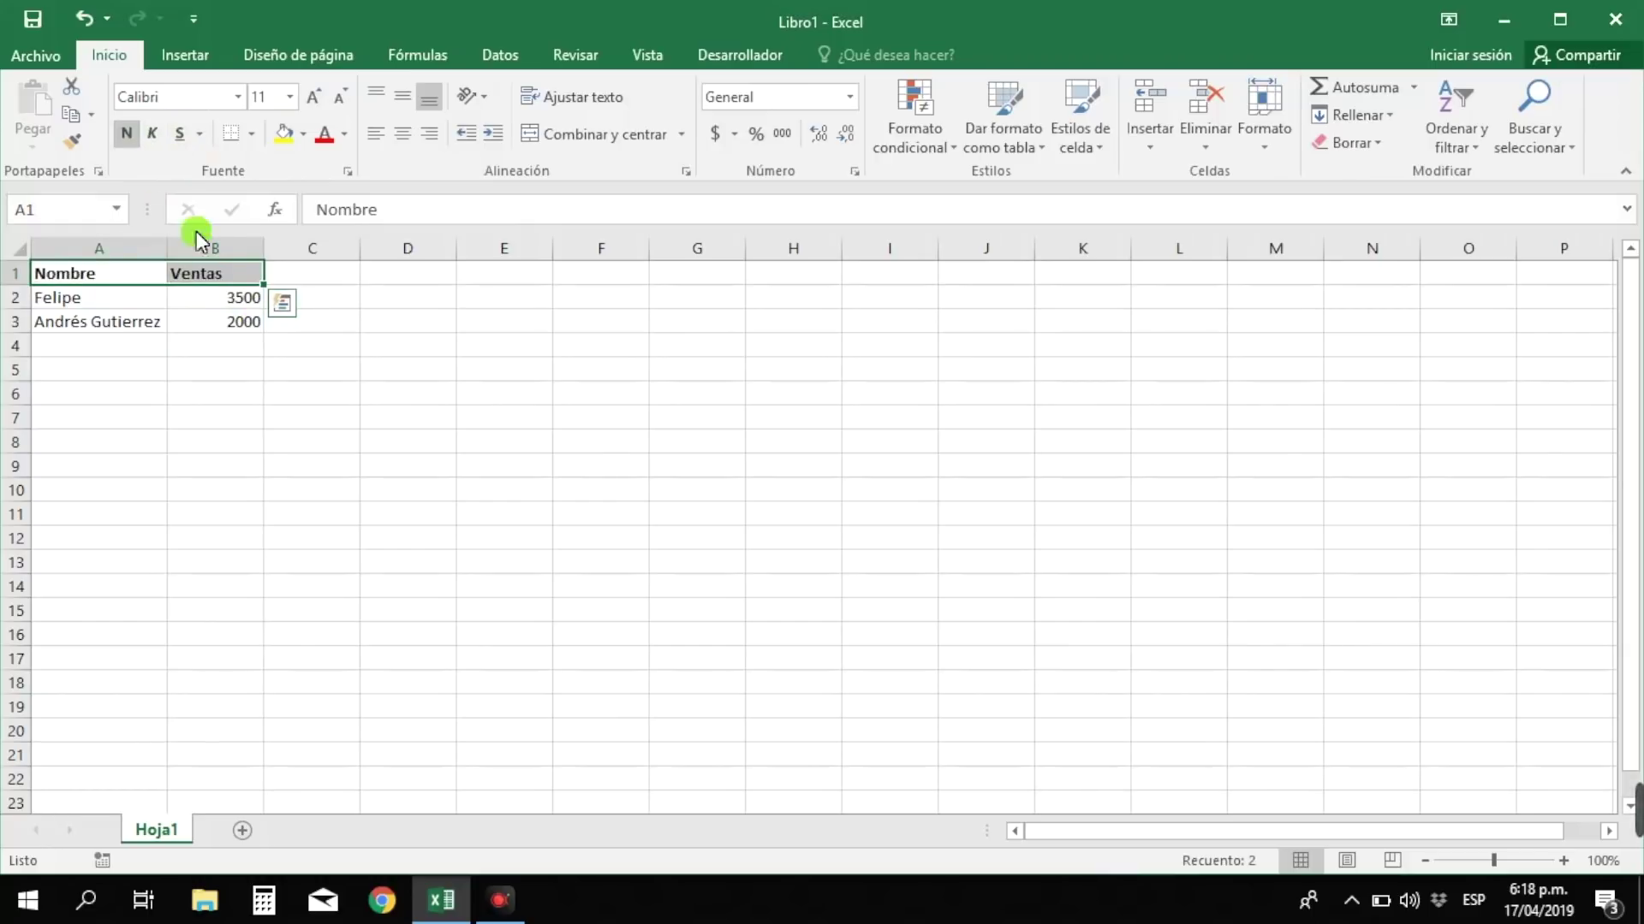
key("ctrl+n")
left_click(221, 319)
key("Down")
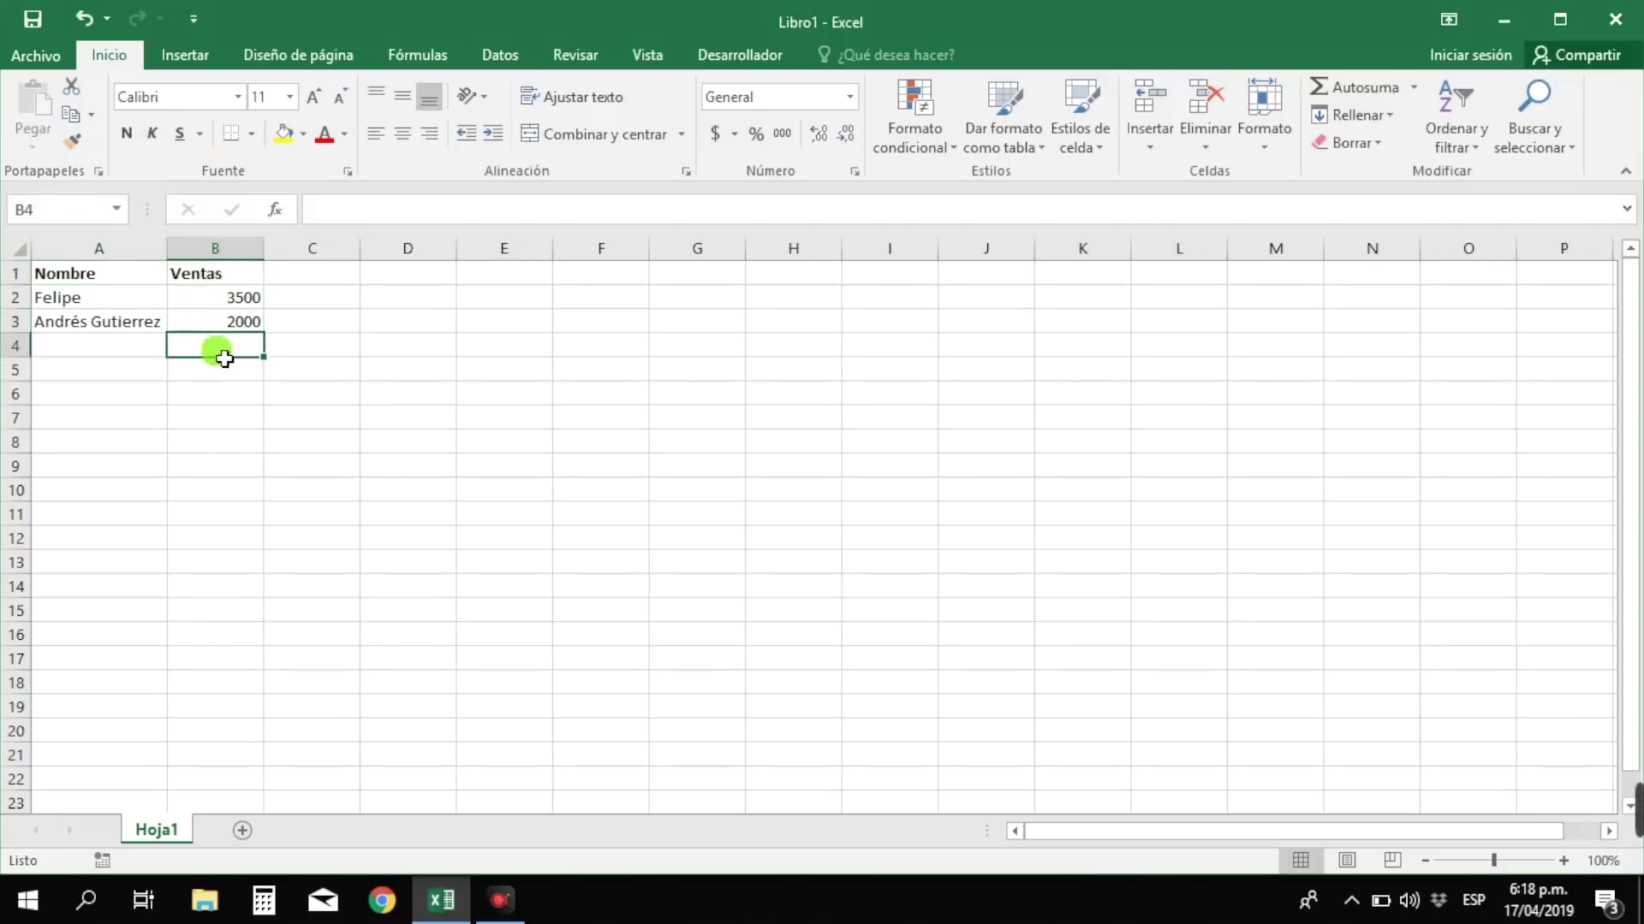
key("Left")
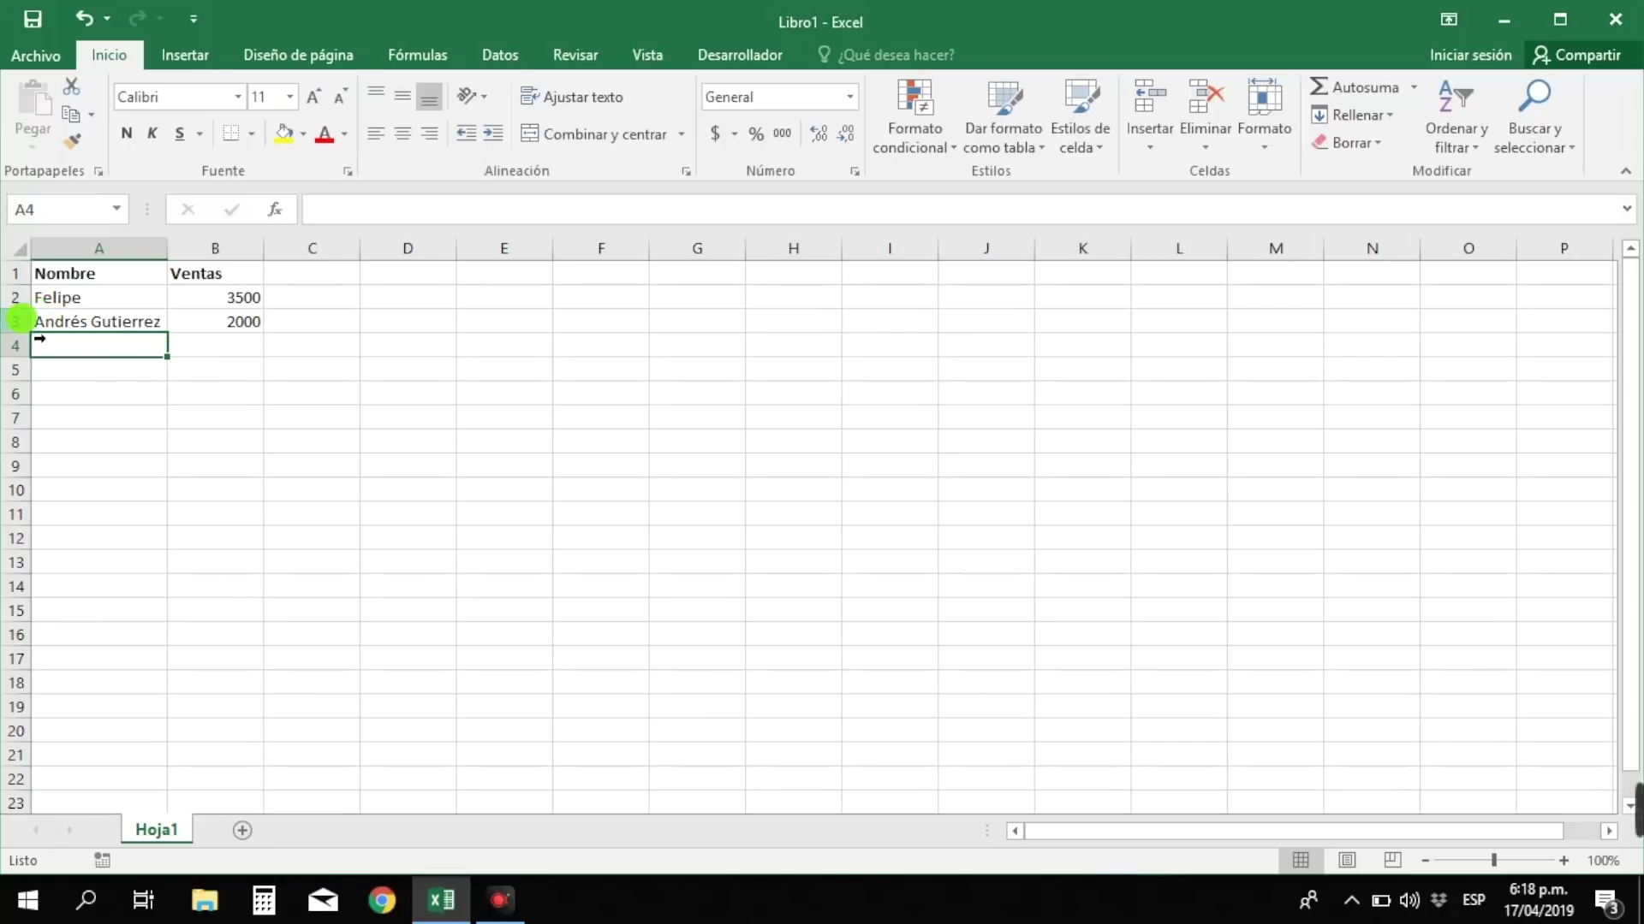
left_click(16, 321)
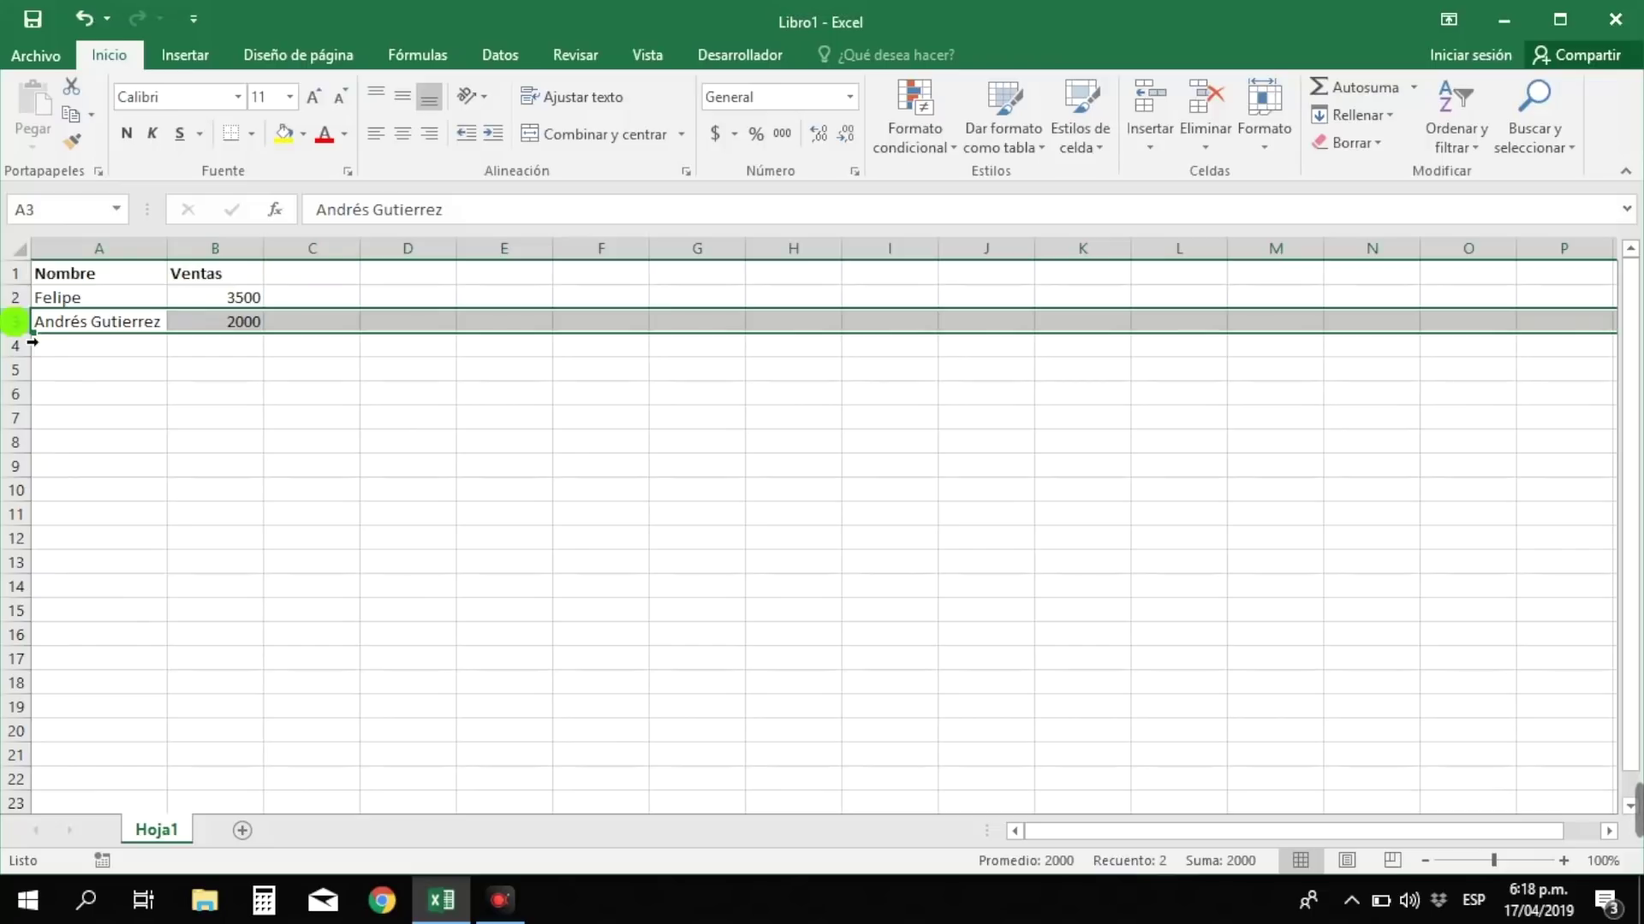
right_click(18, 325)
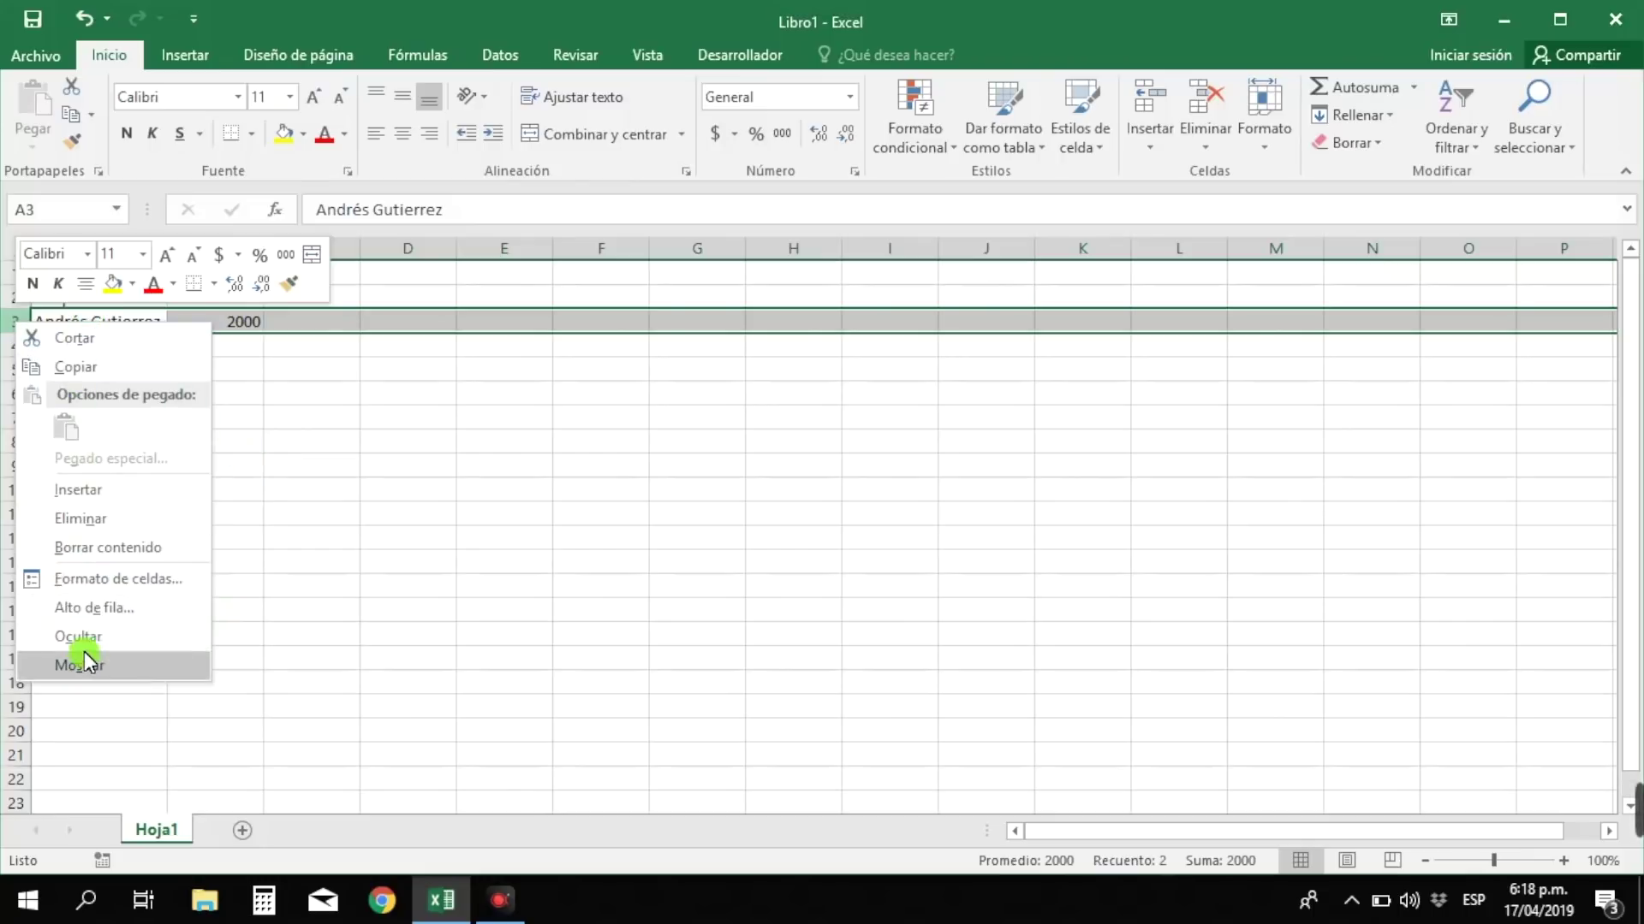
left_click(255, 379)
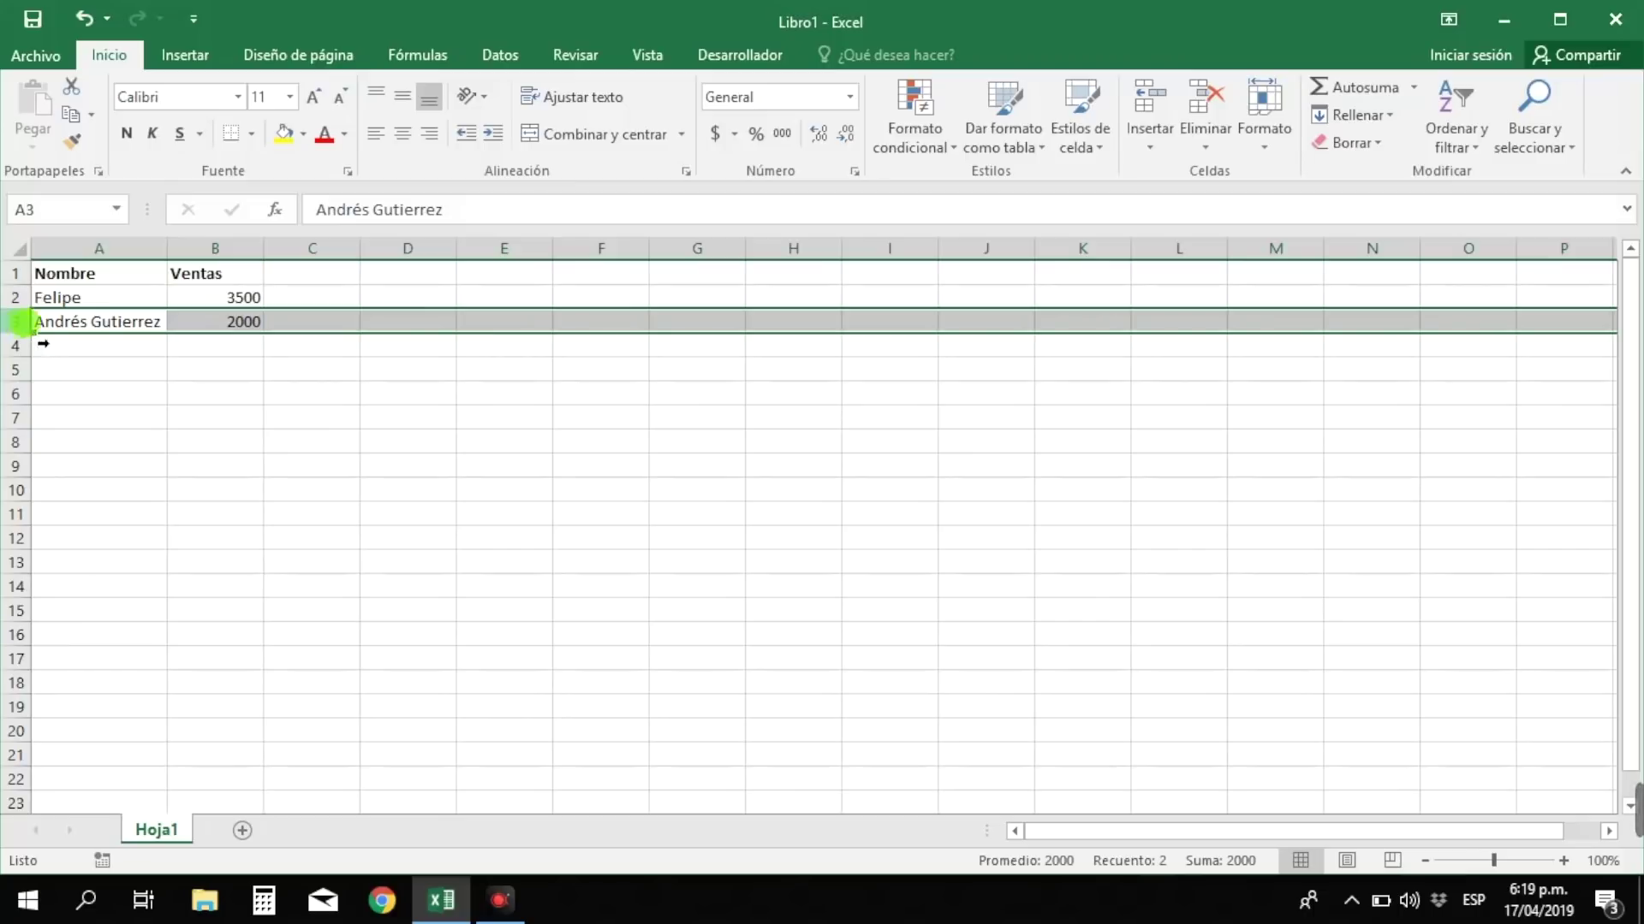
left_click(79, 330)
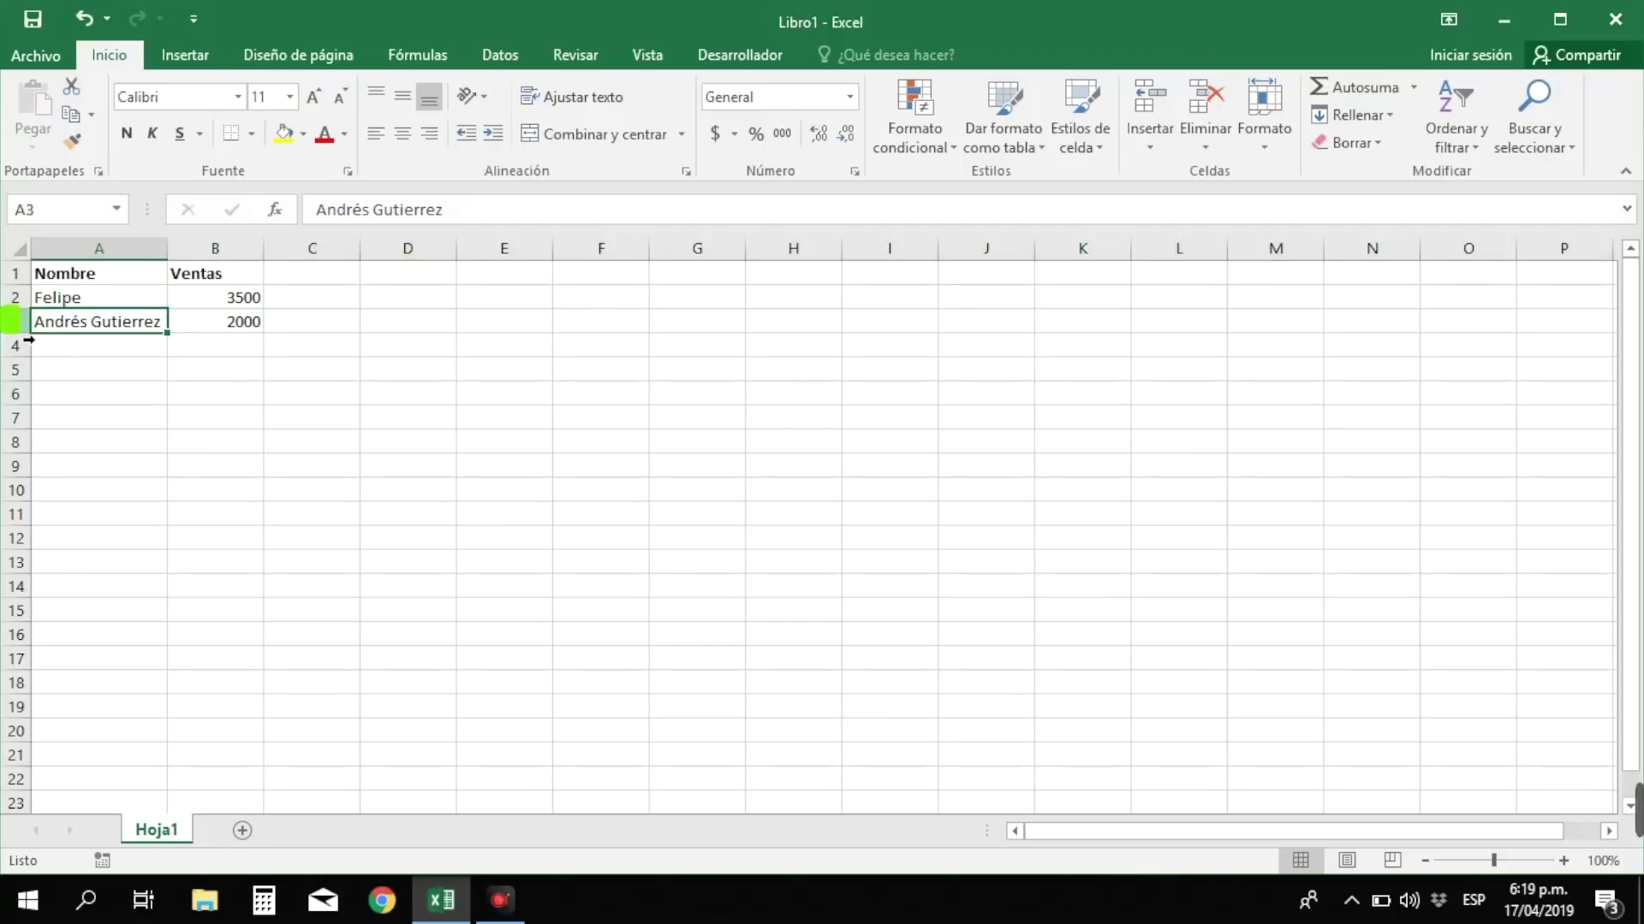
left_click(28, 338)
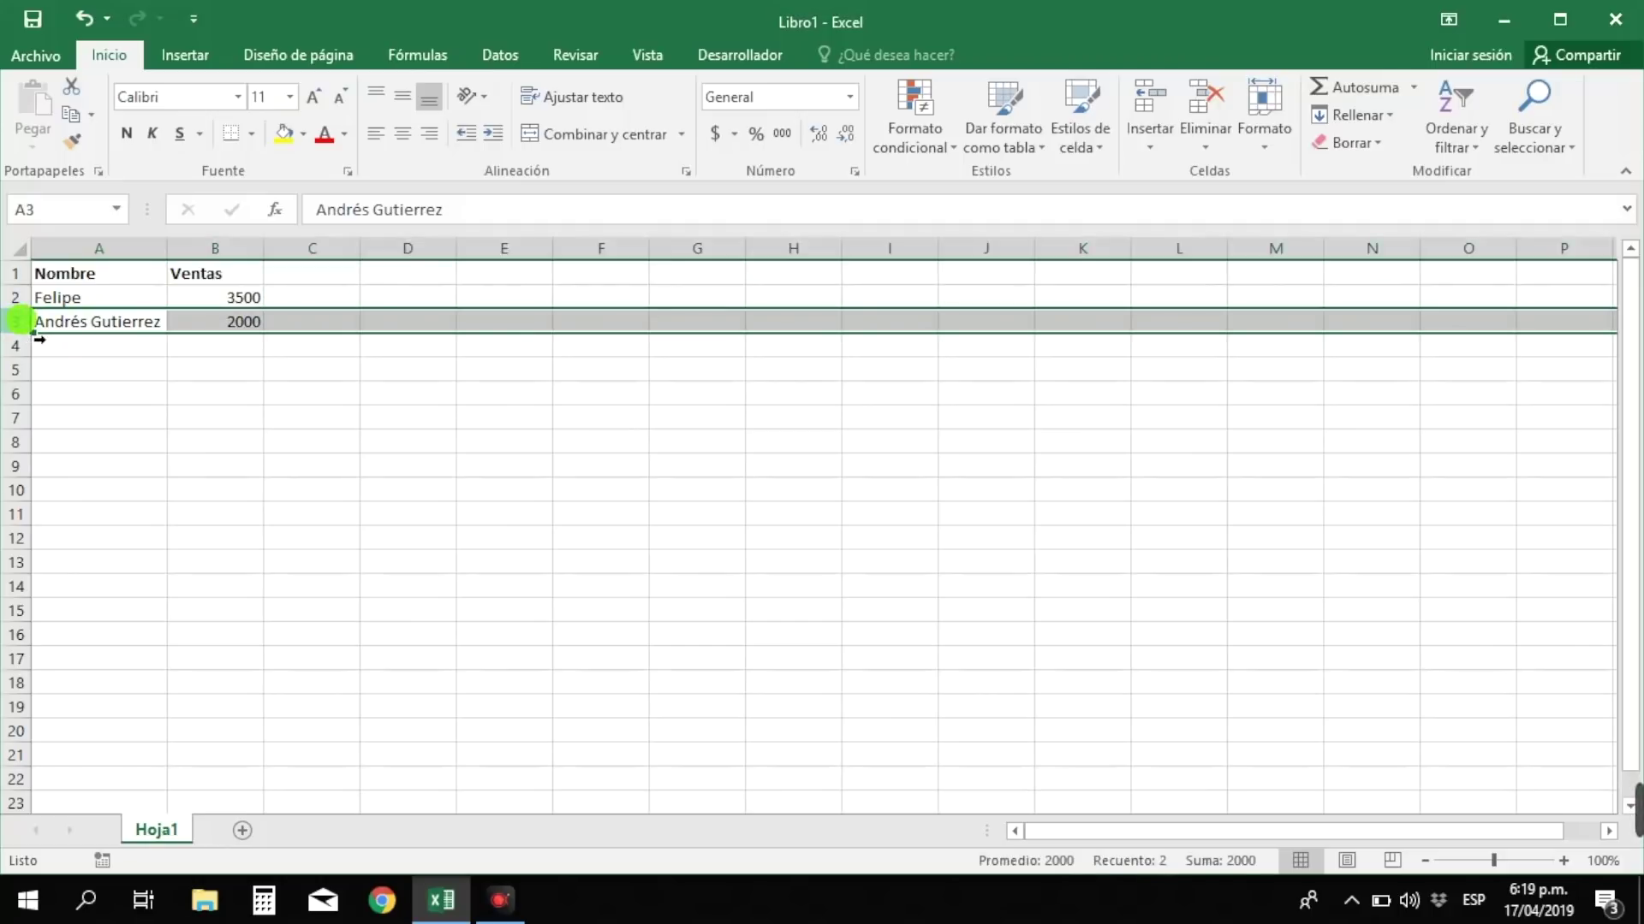
- Insert a blank row above the second seller at row 3
right_click(20, 323)
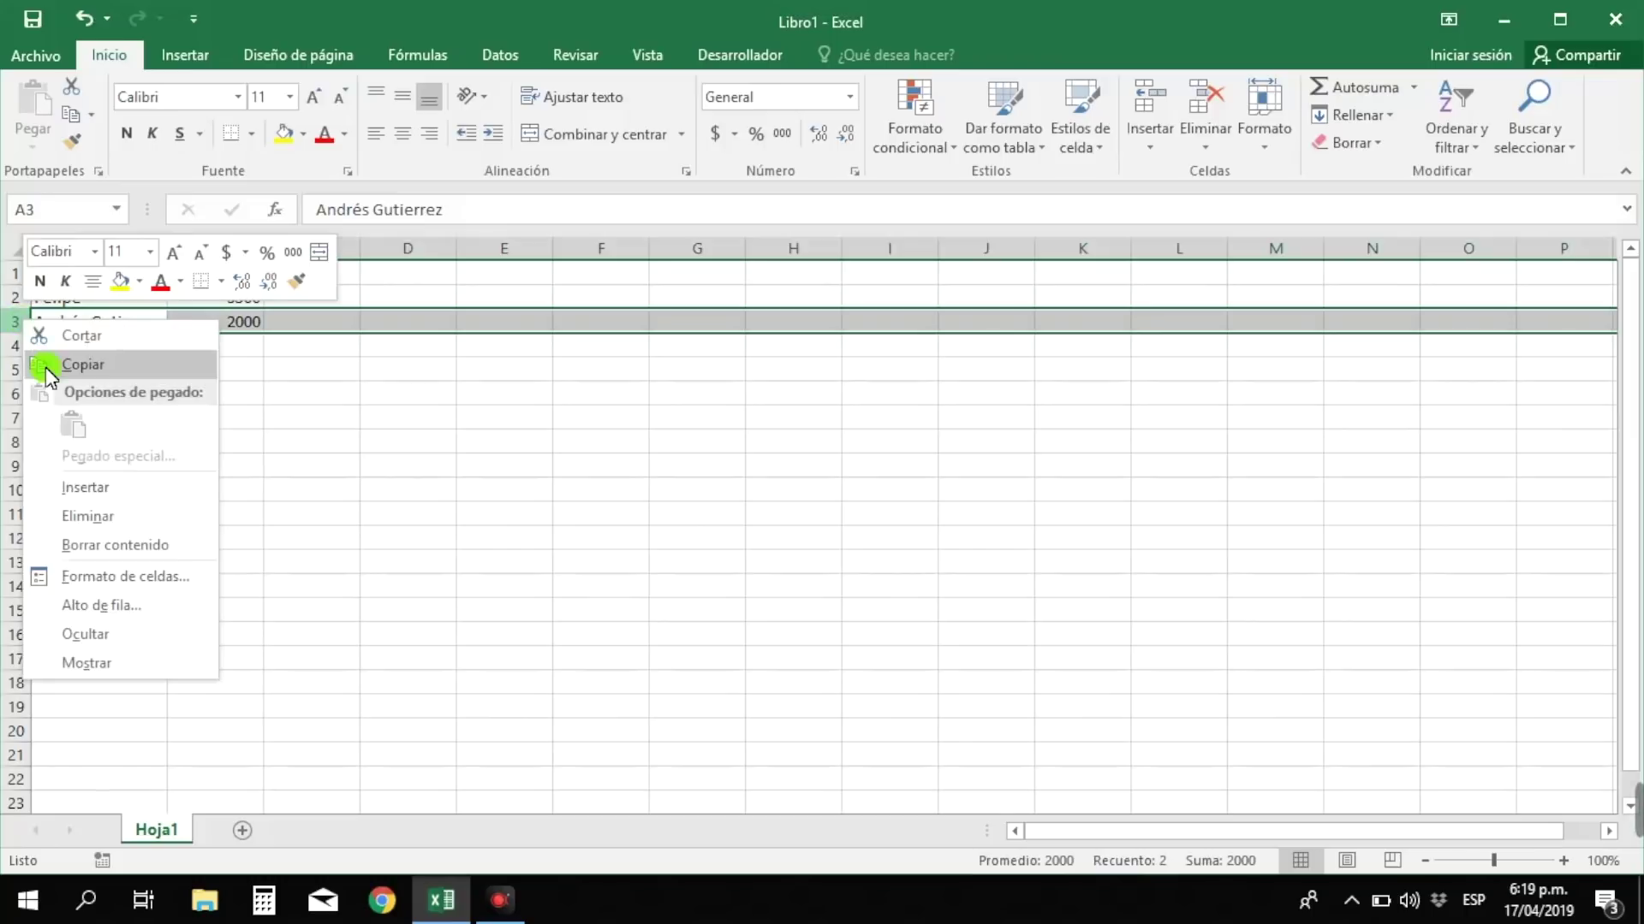
left_click(94, 489)
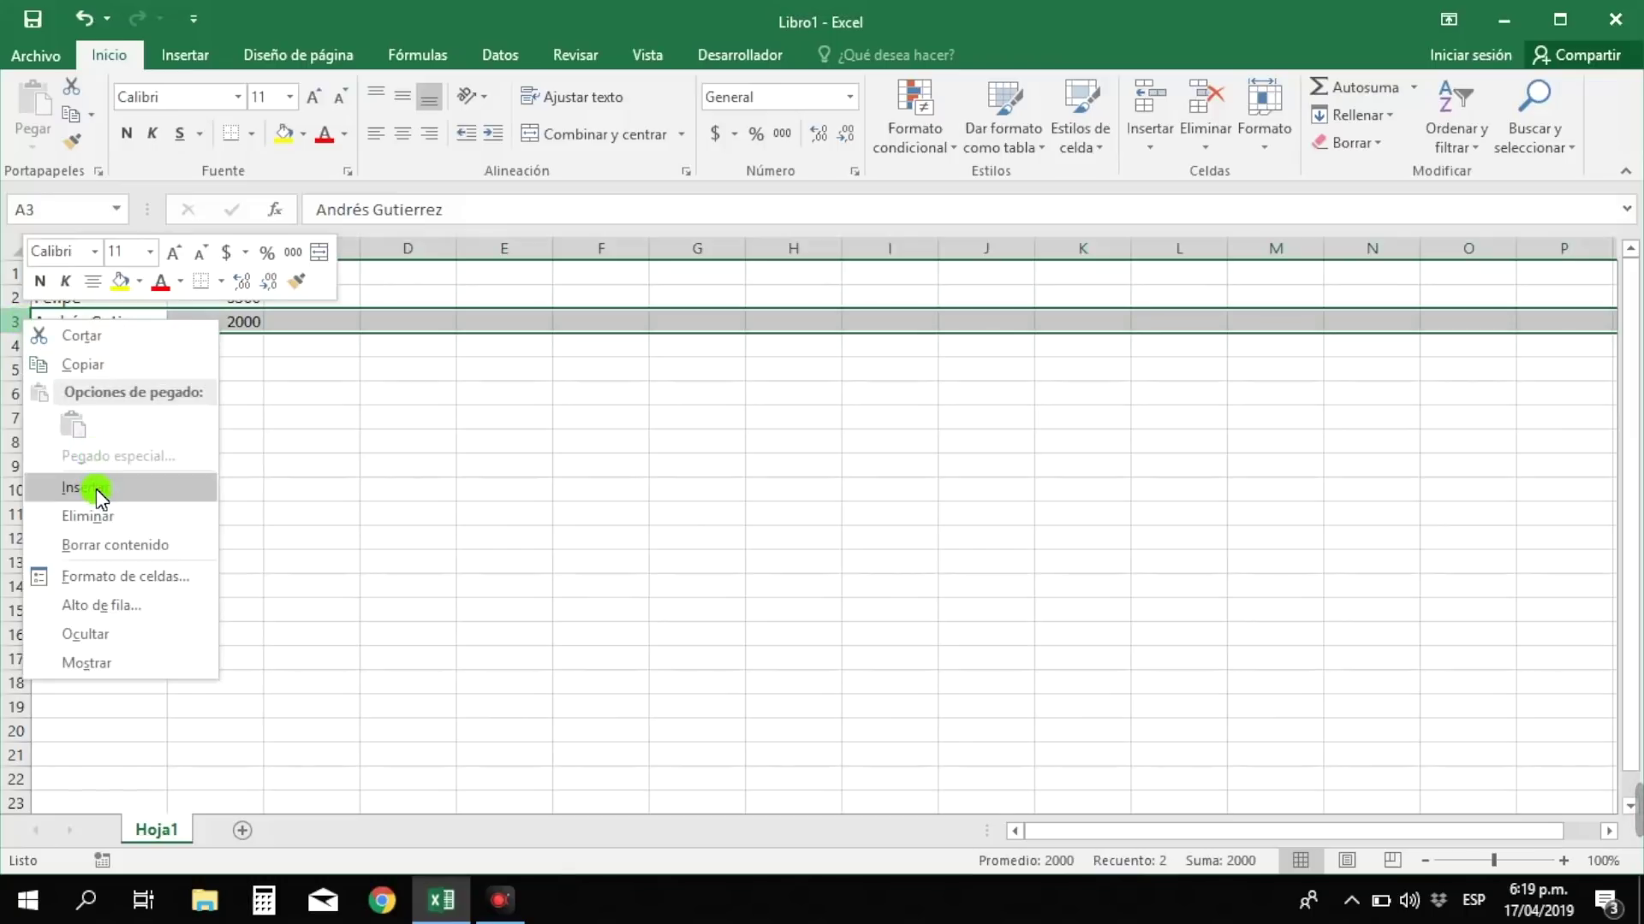
left_click(96, 489)
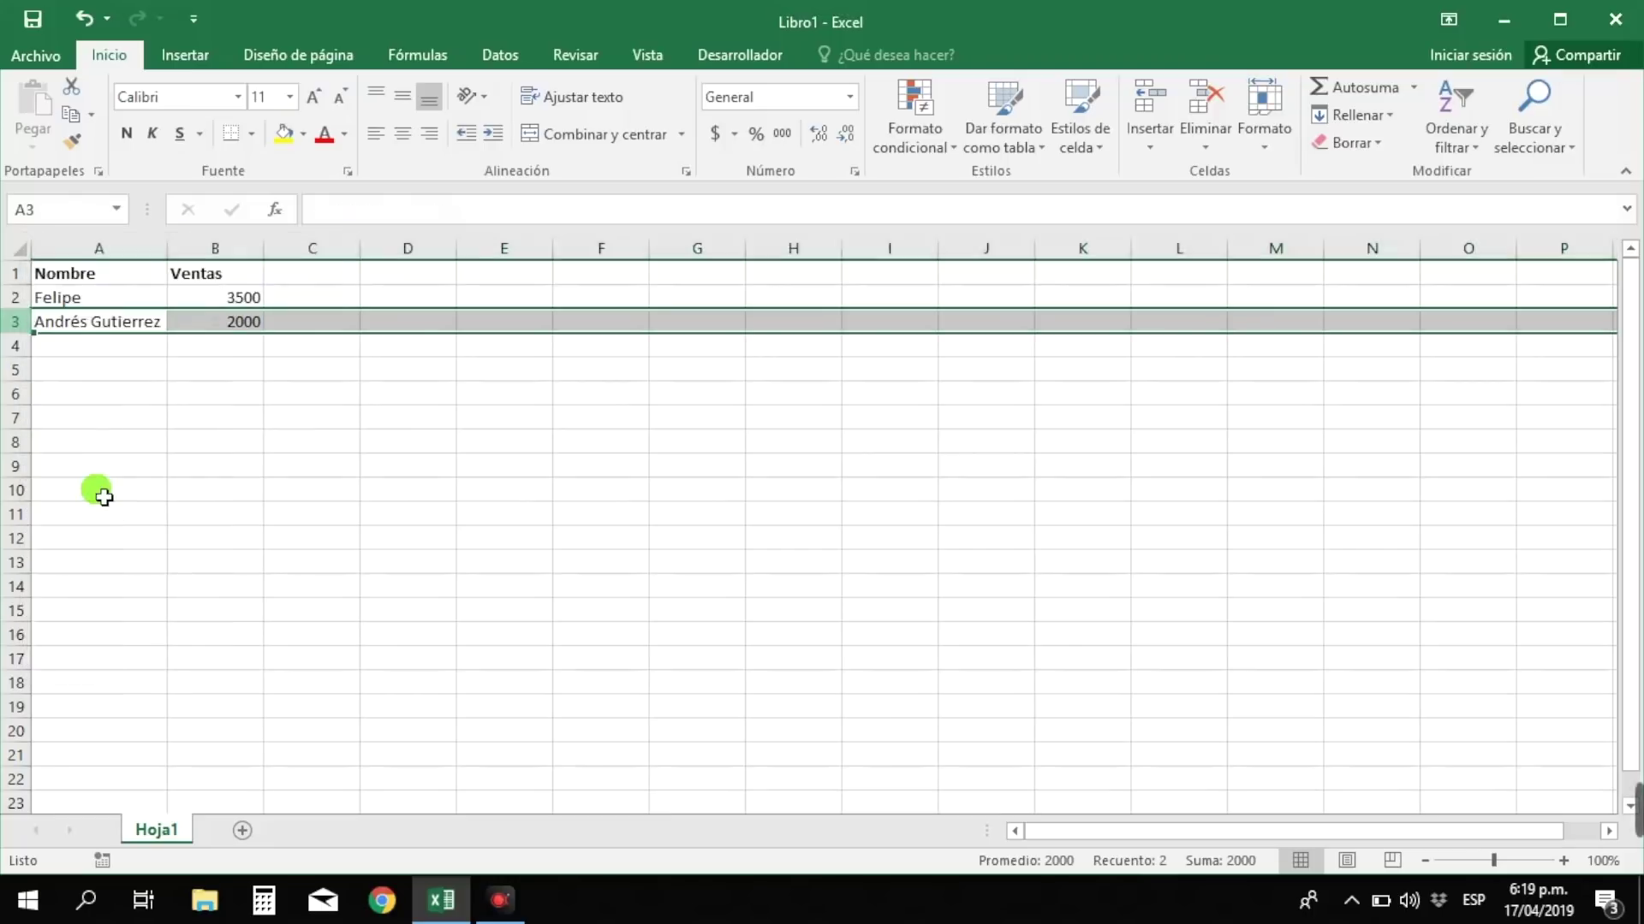
- Enter the third seller's name in A3 with sales of 6000 in B3
left_click(96, 328)
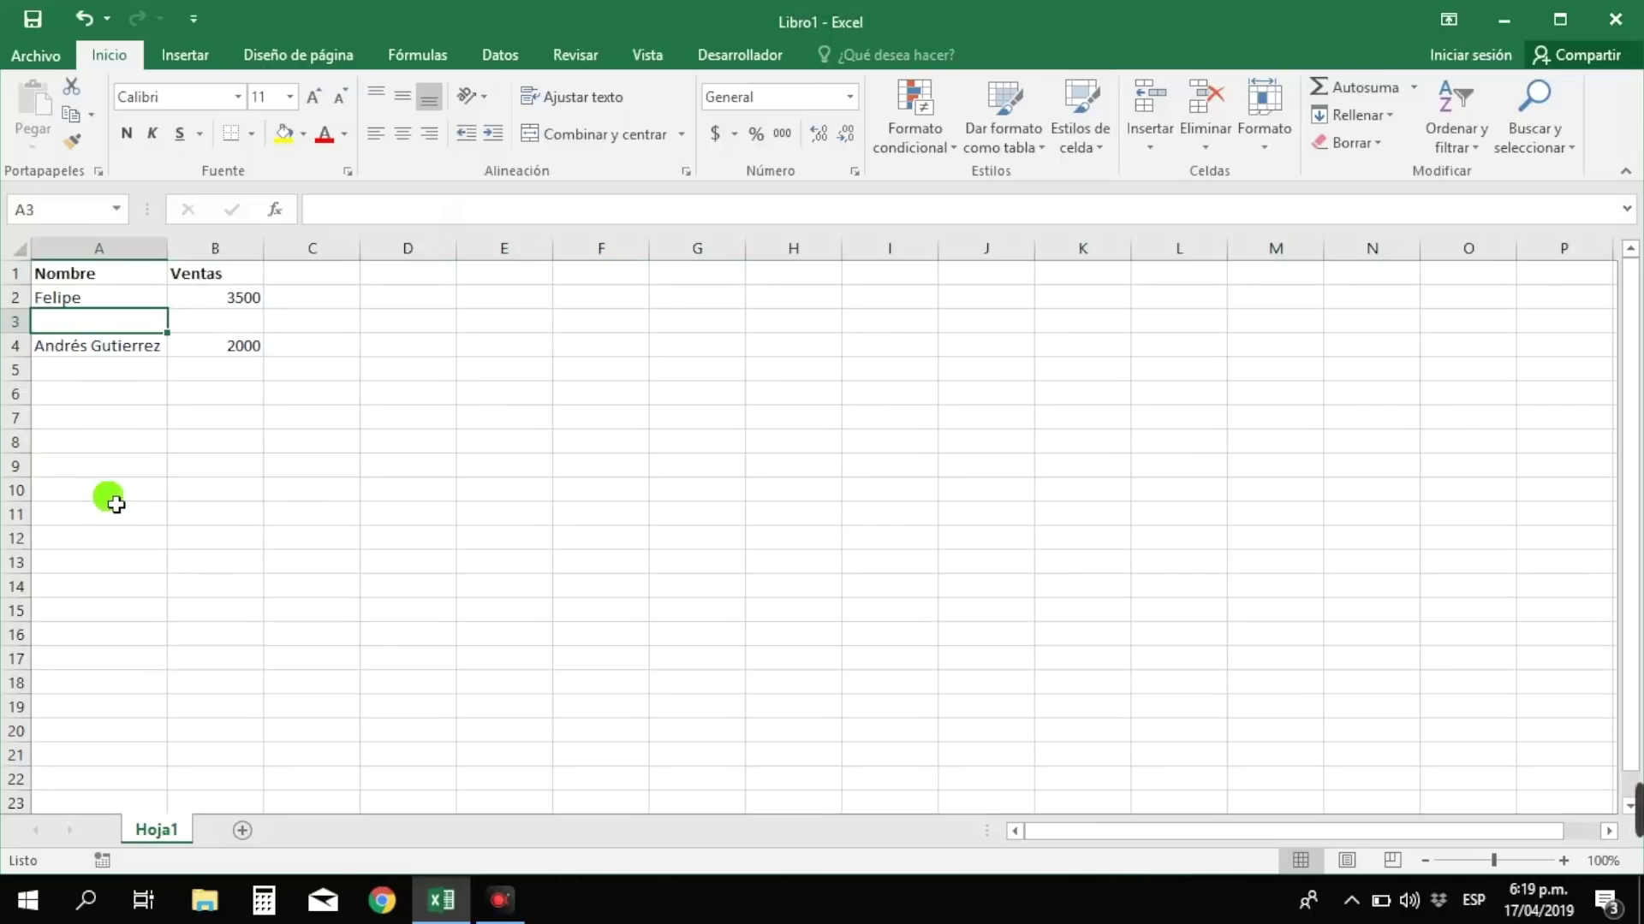
type("M")
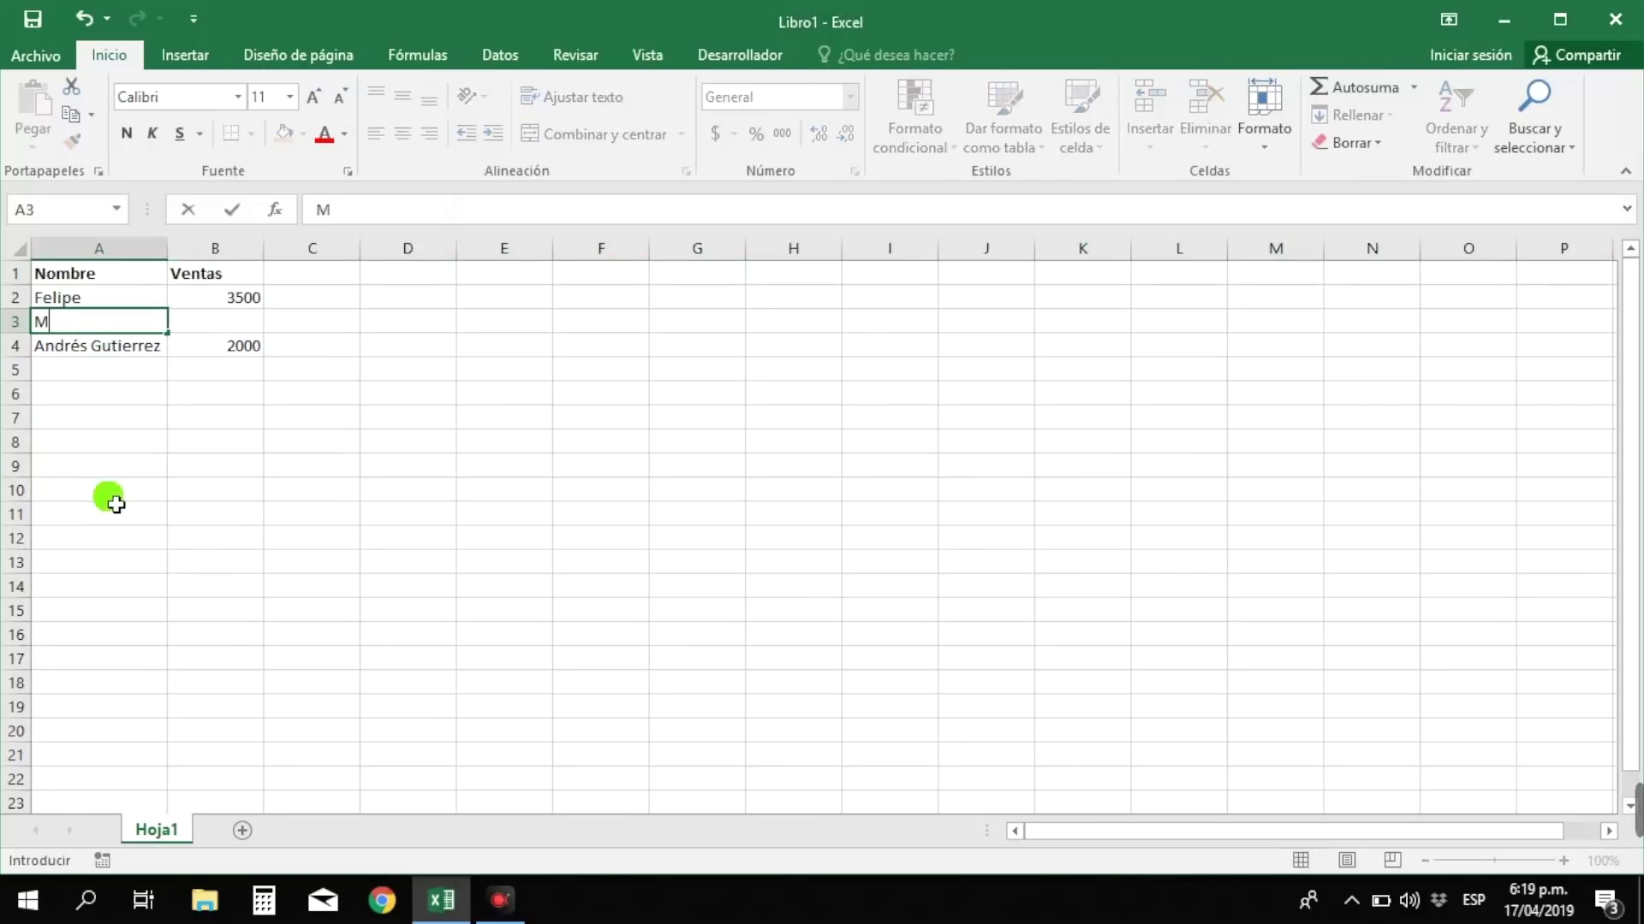
type("aría")
key("Tab")
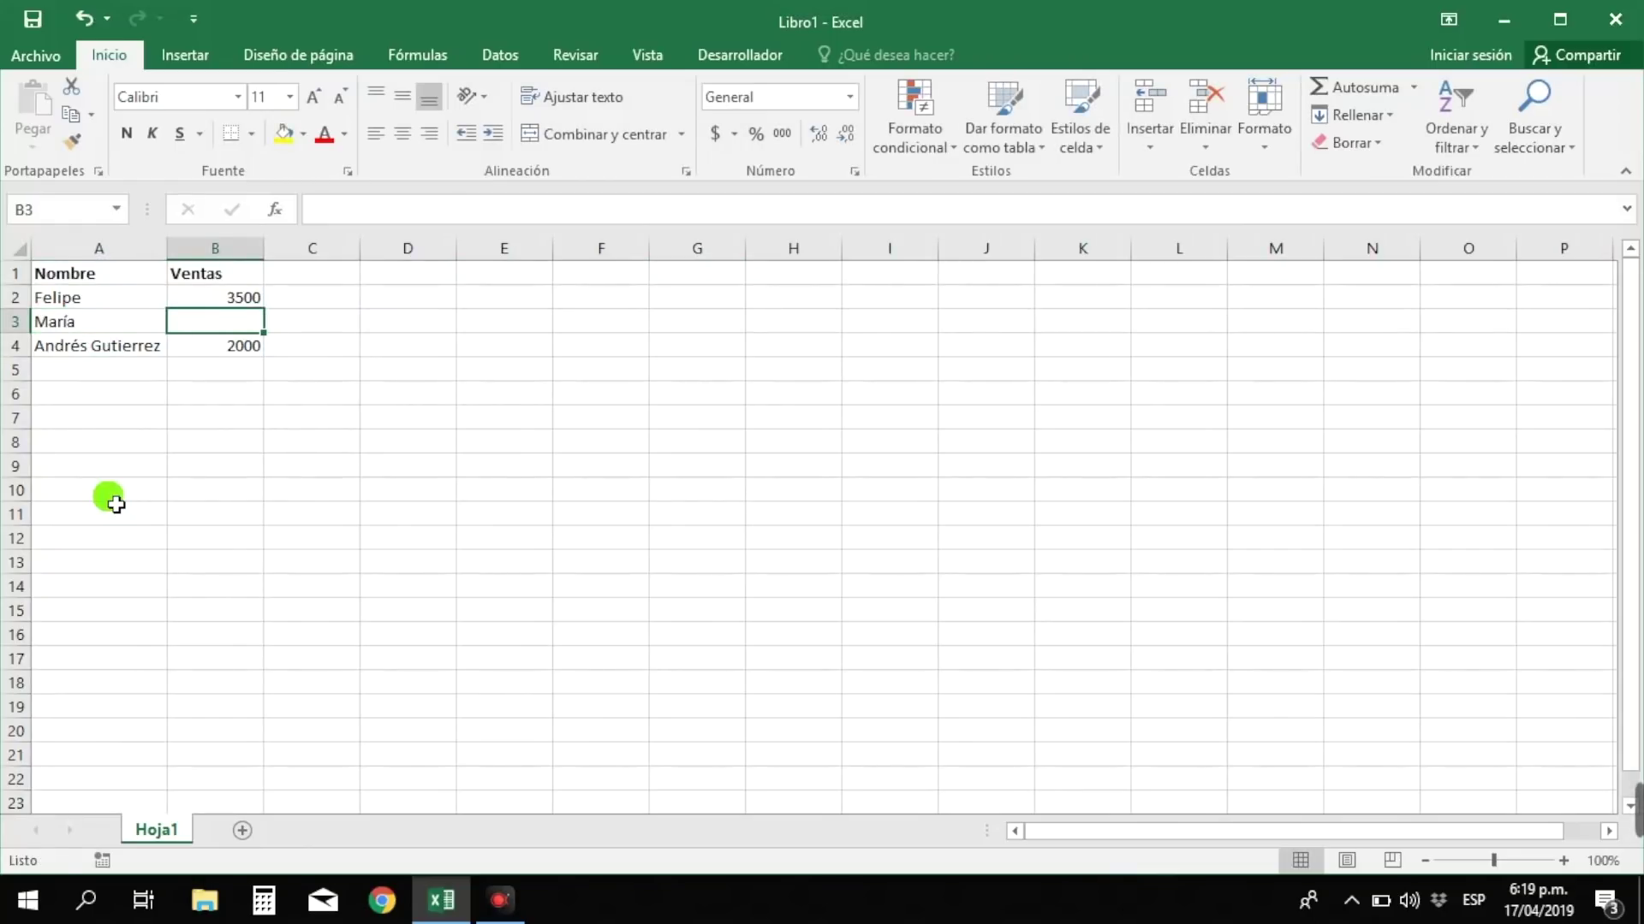
type("600")
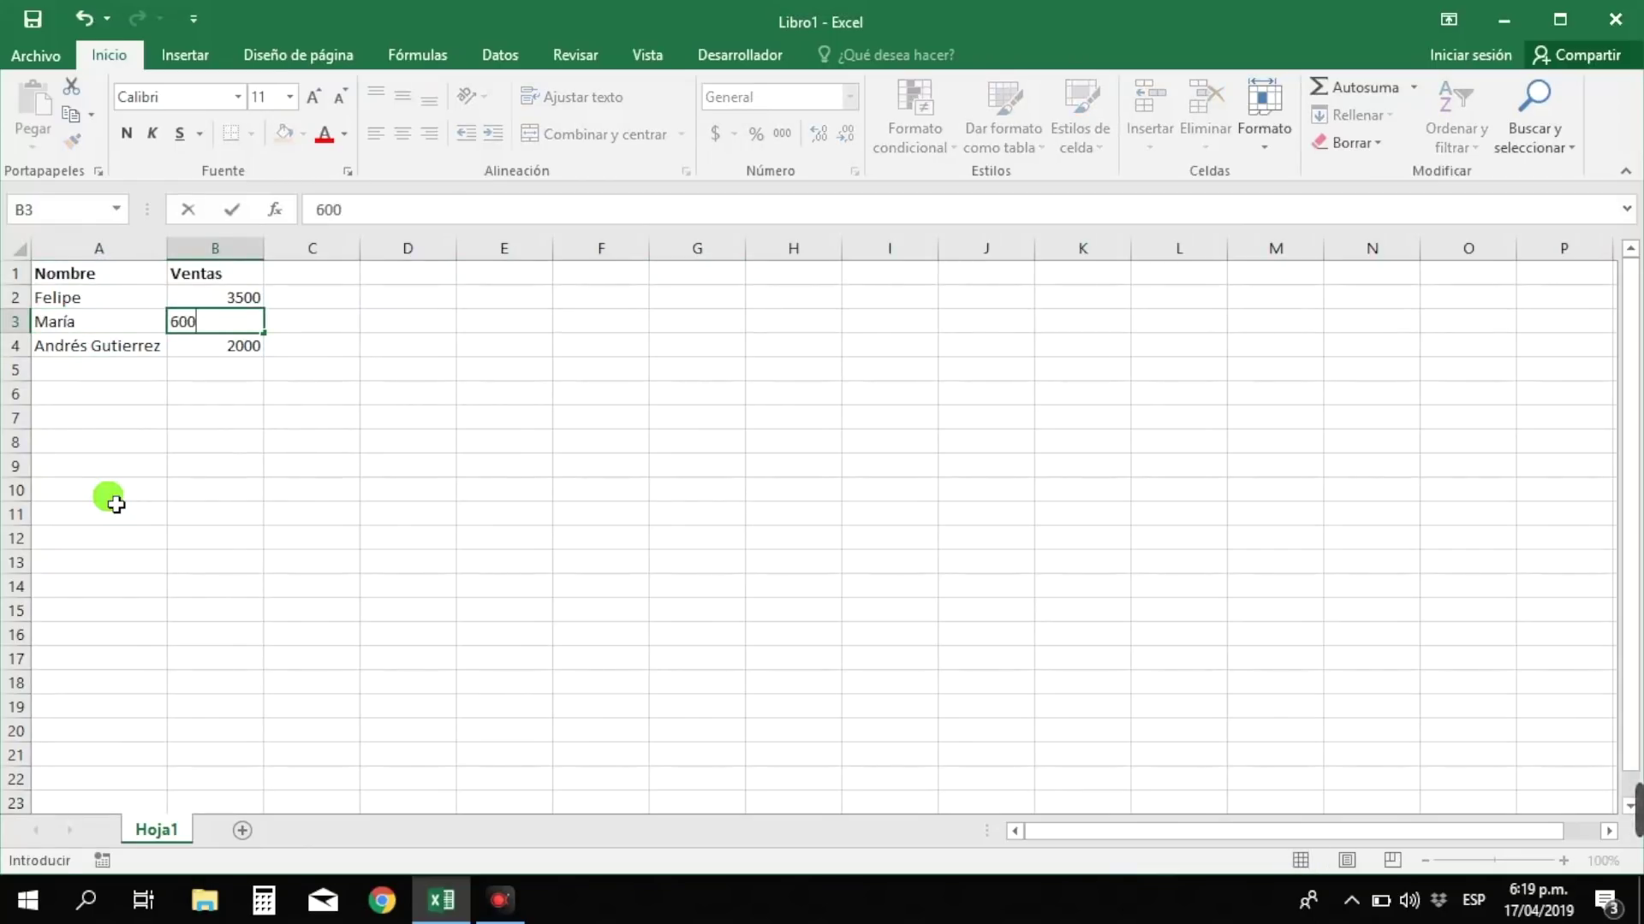
type("0")
key("Return")
key("Return")
key("Left")
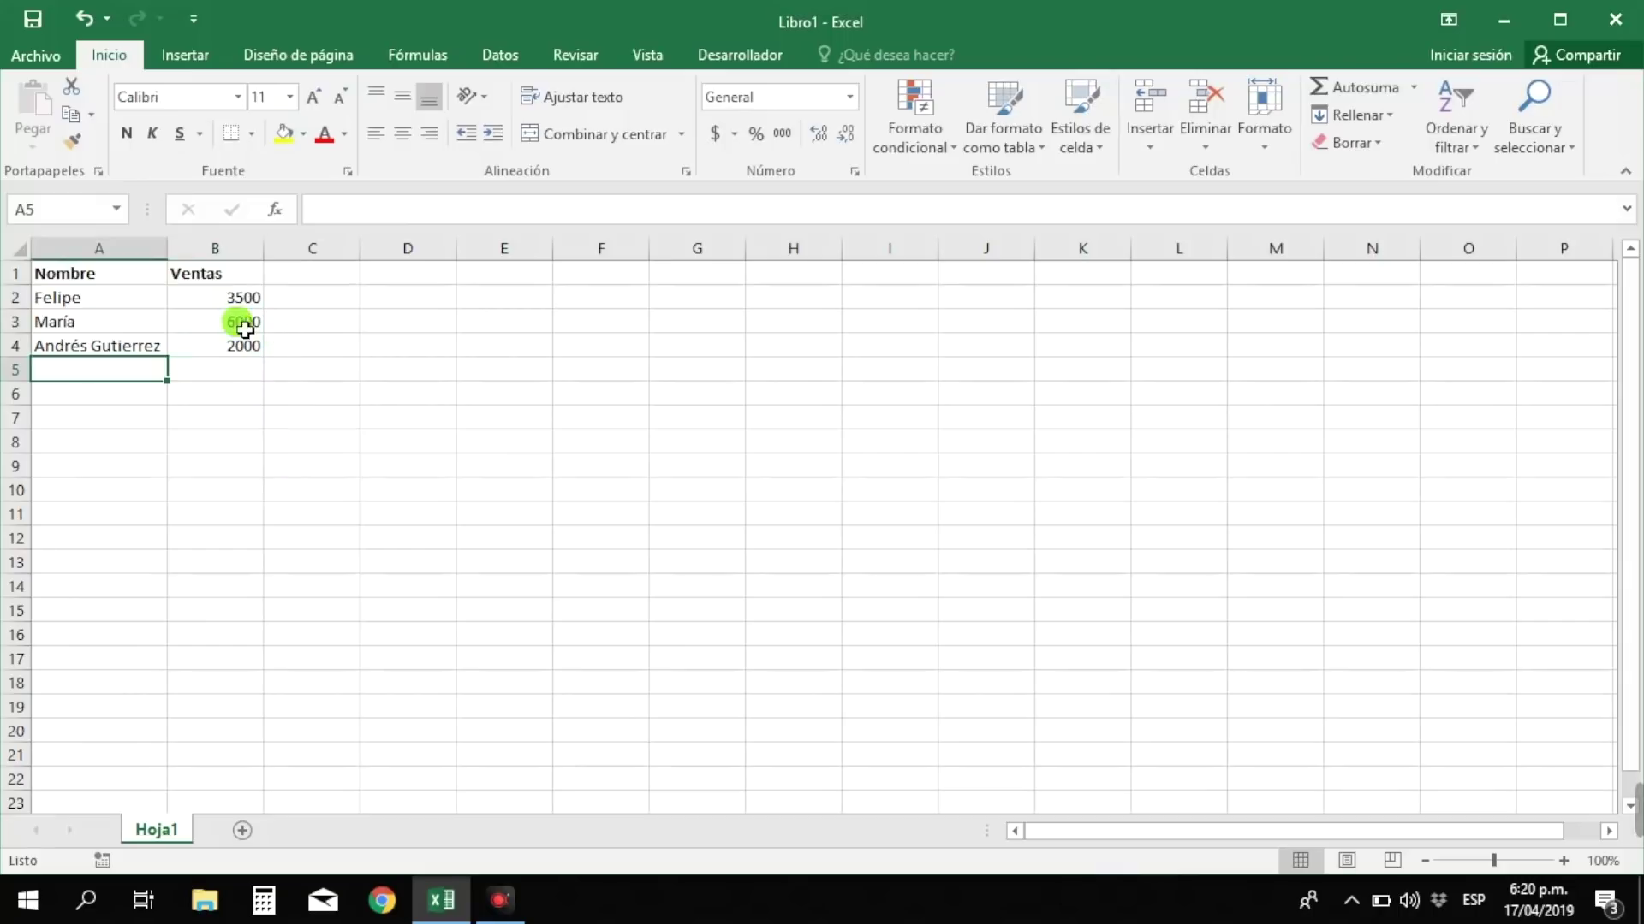
right_click(190, 251)
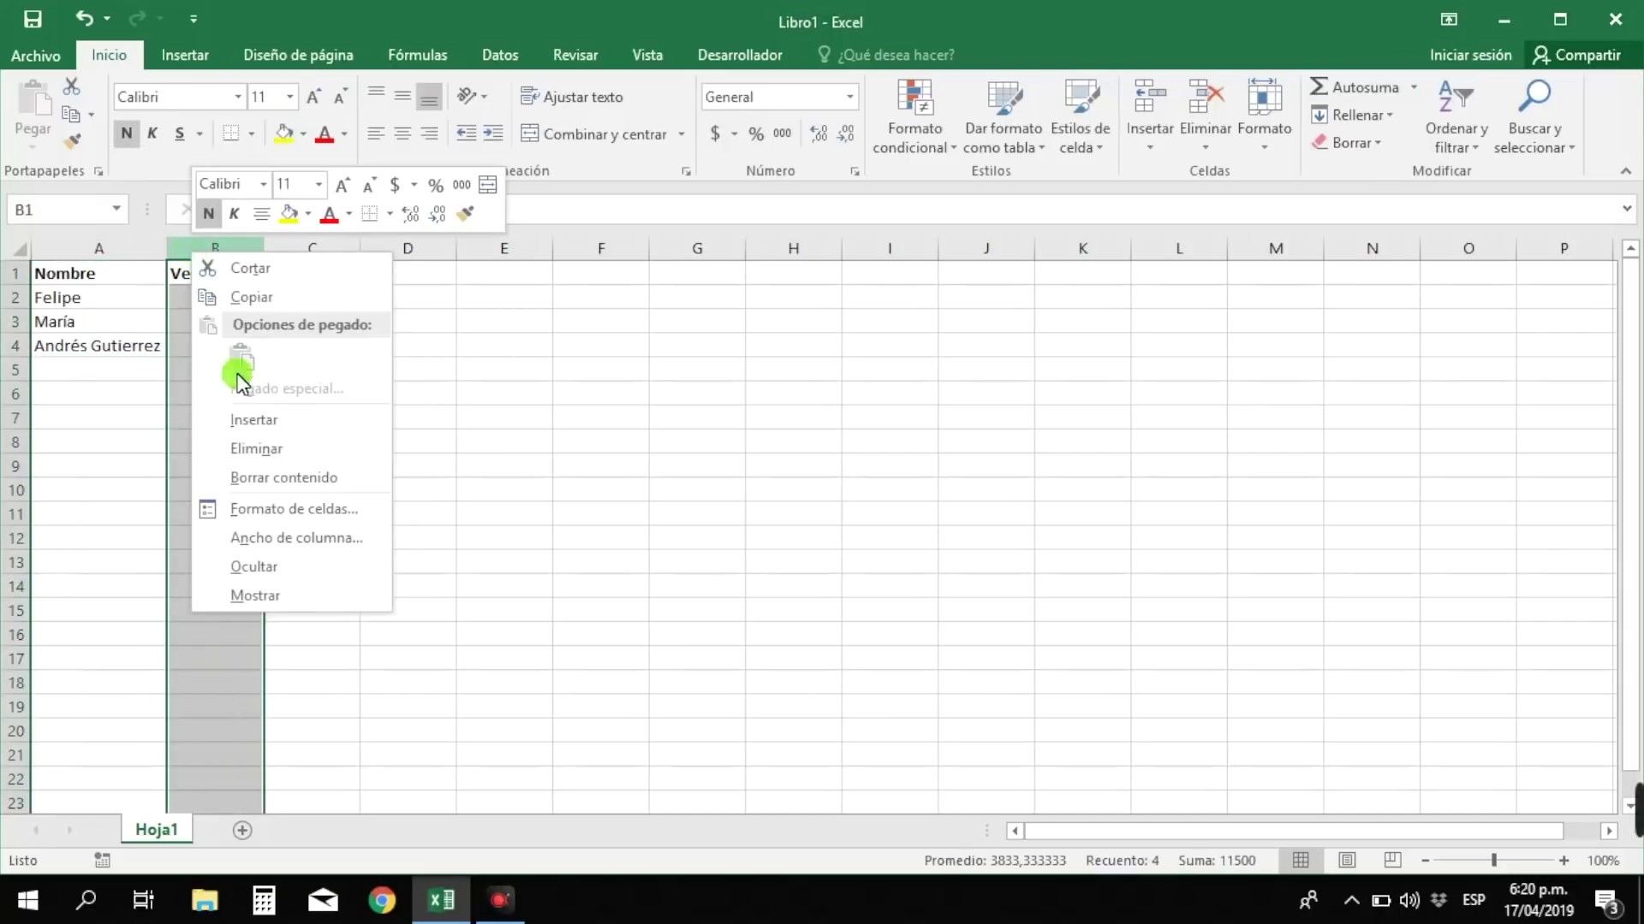
left_click(253, 421)
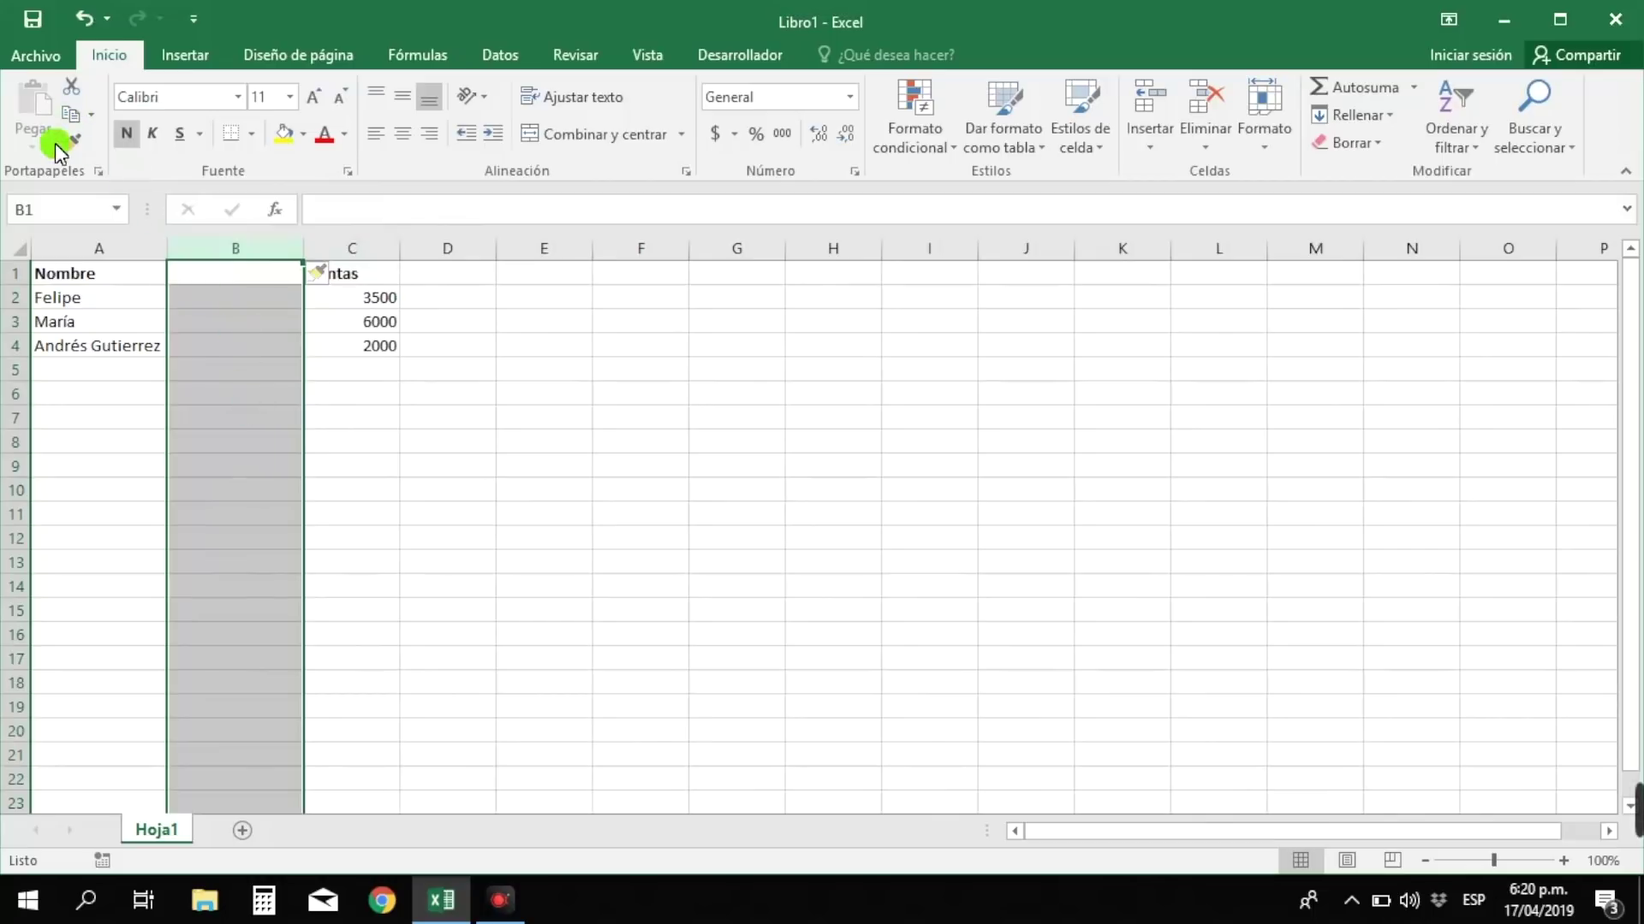
left_click(84, 18)
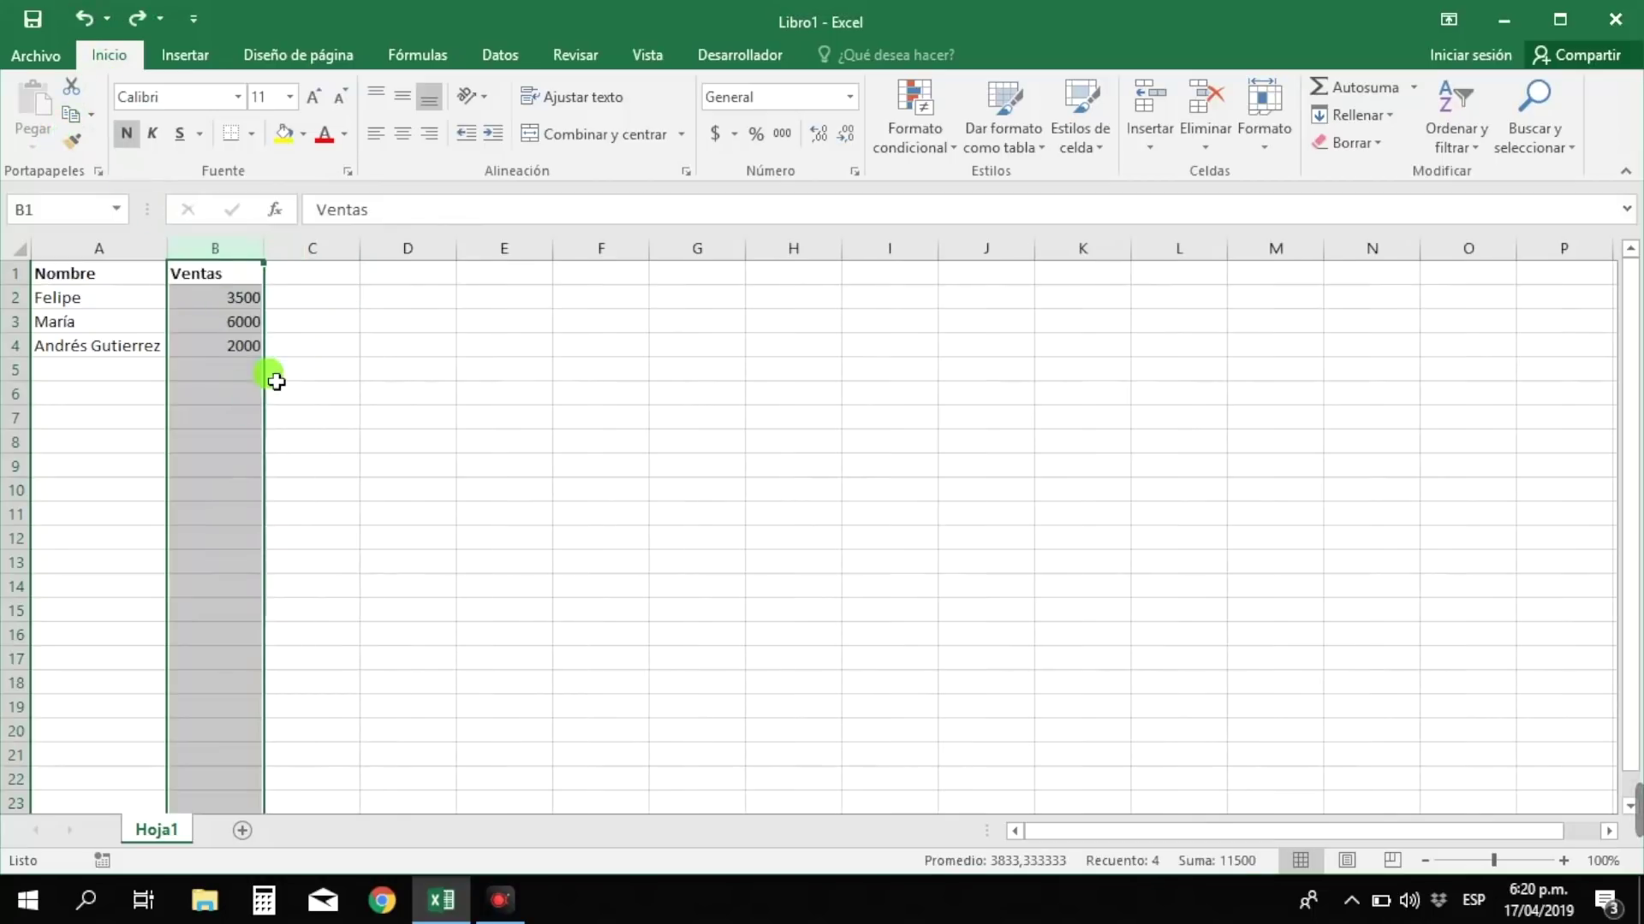
left_click(199, 375)
left_click(107, 373)
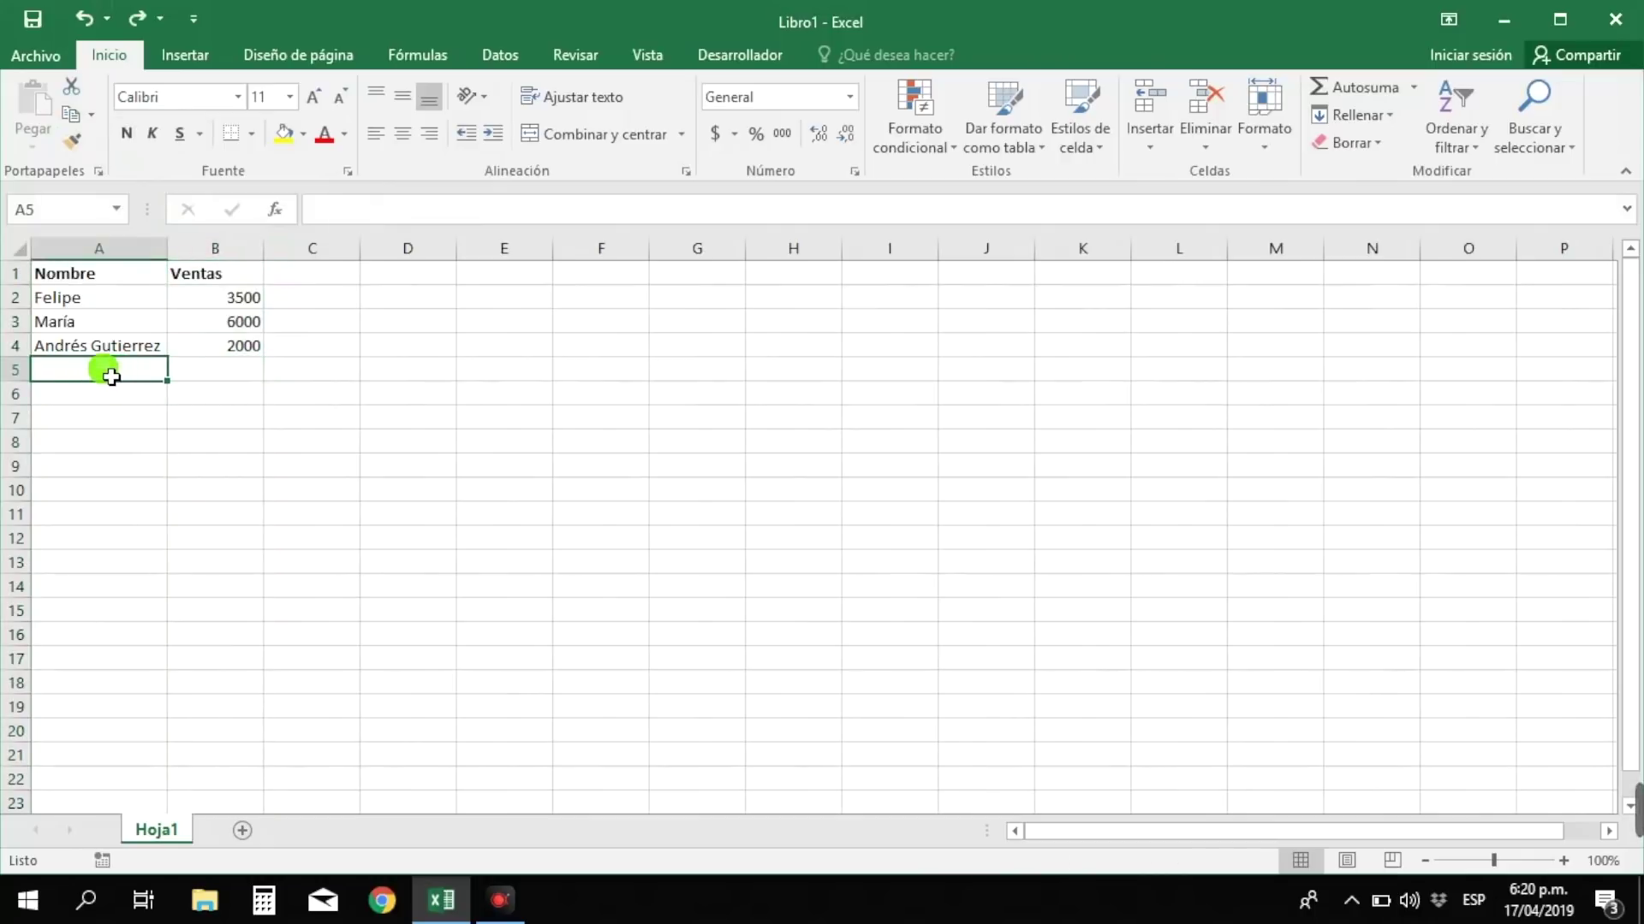
right_click(212, 368)
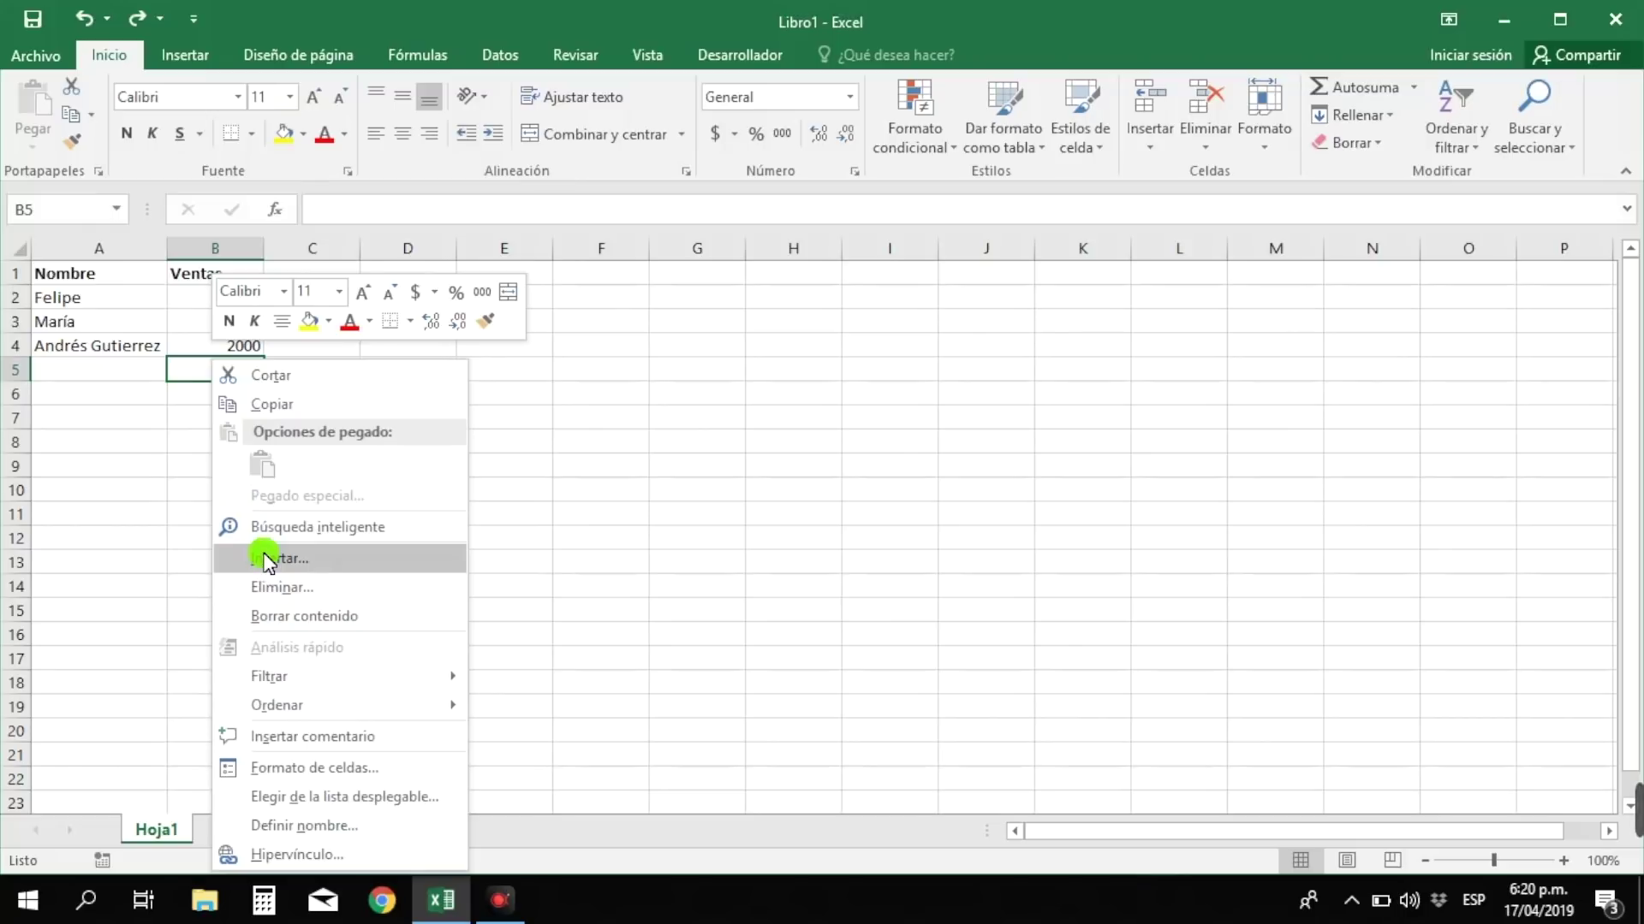
left_click(132, 471)
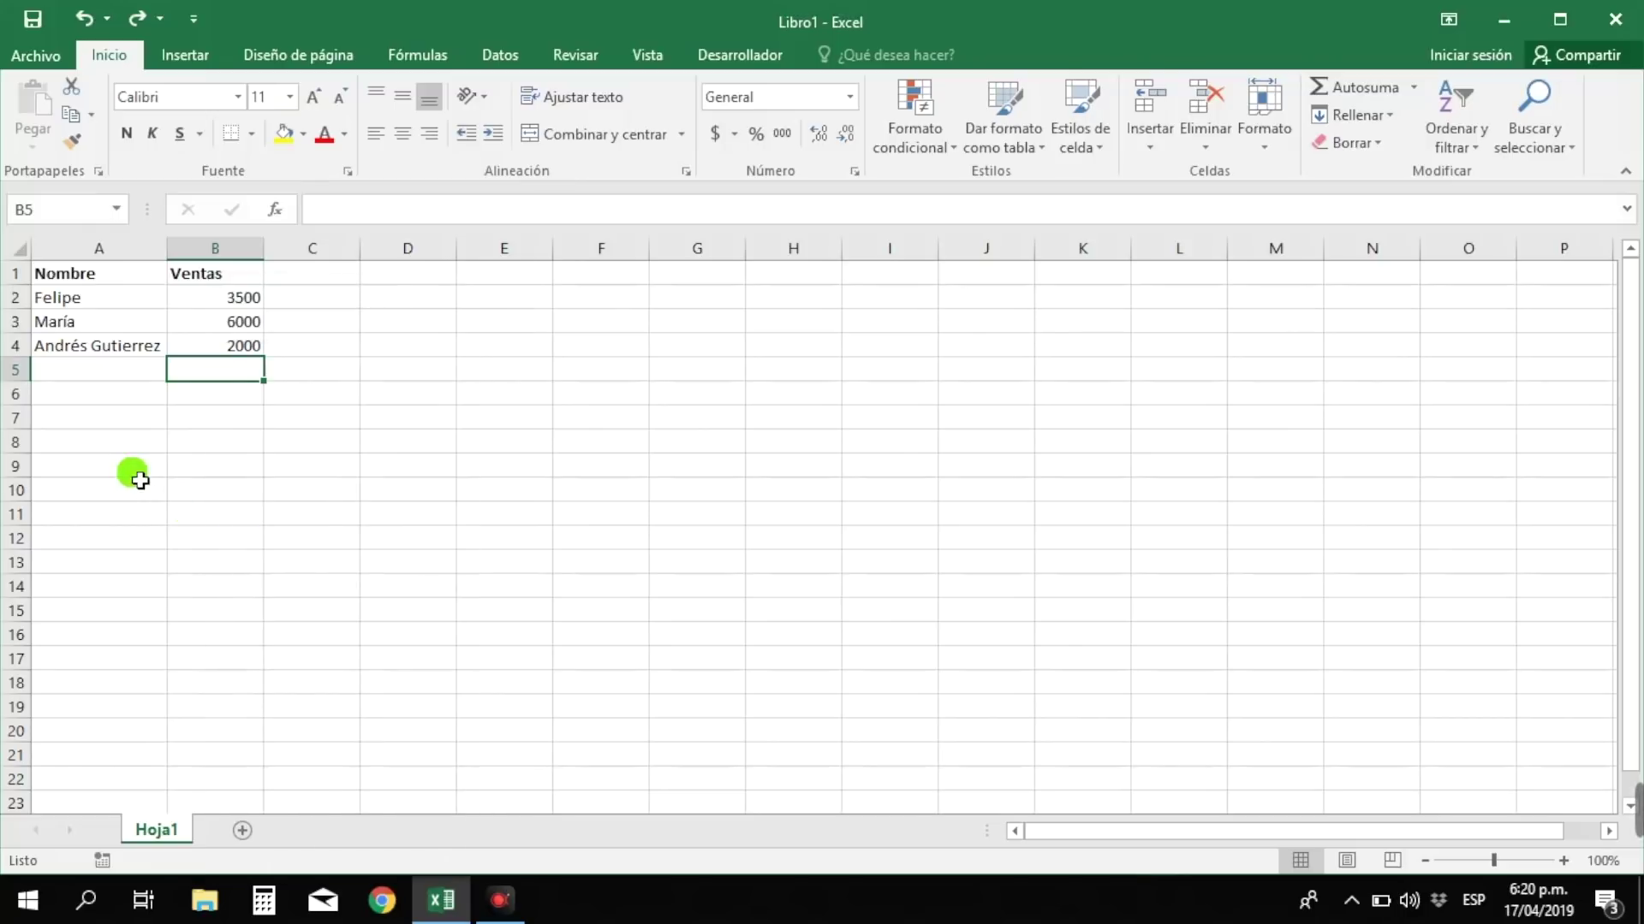
left_click(67, 375)
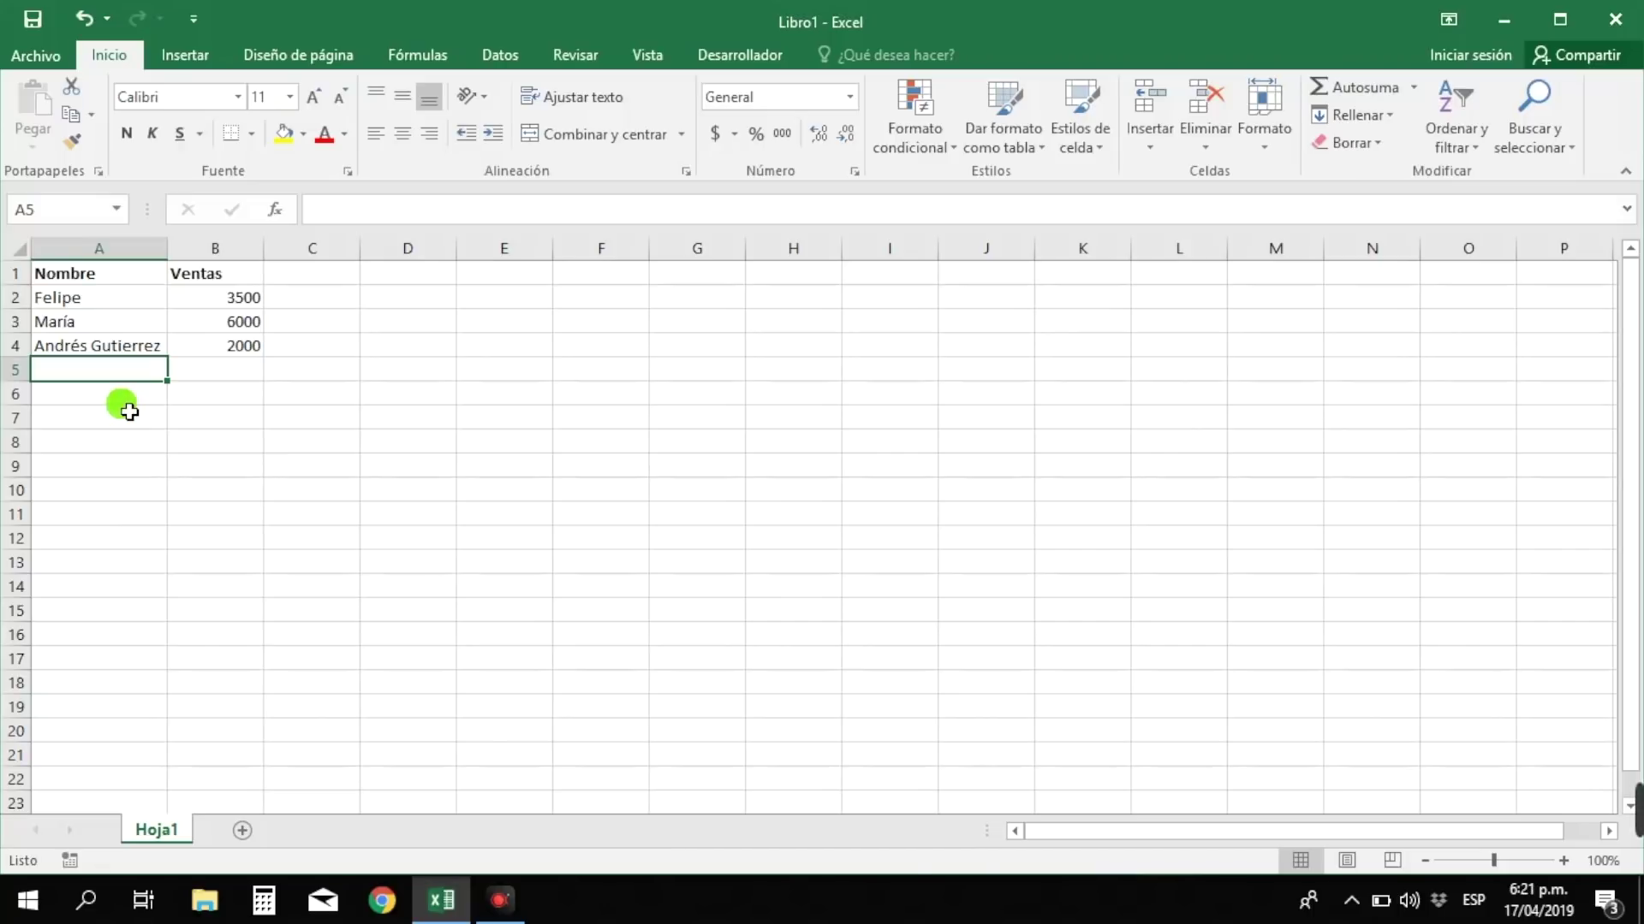
left_click(185, 379)
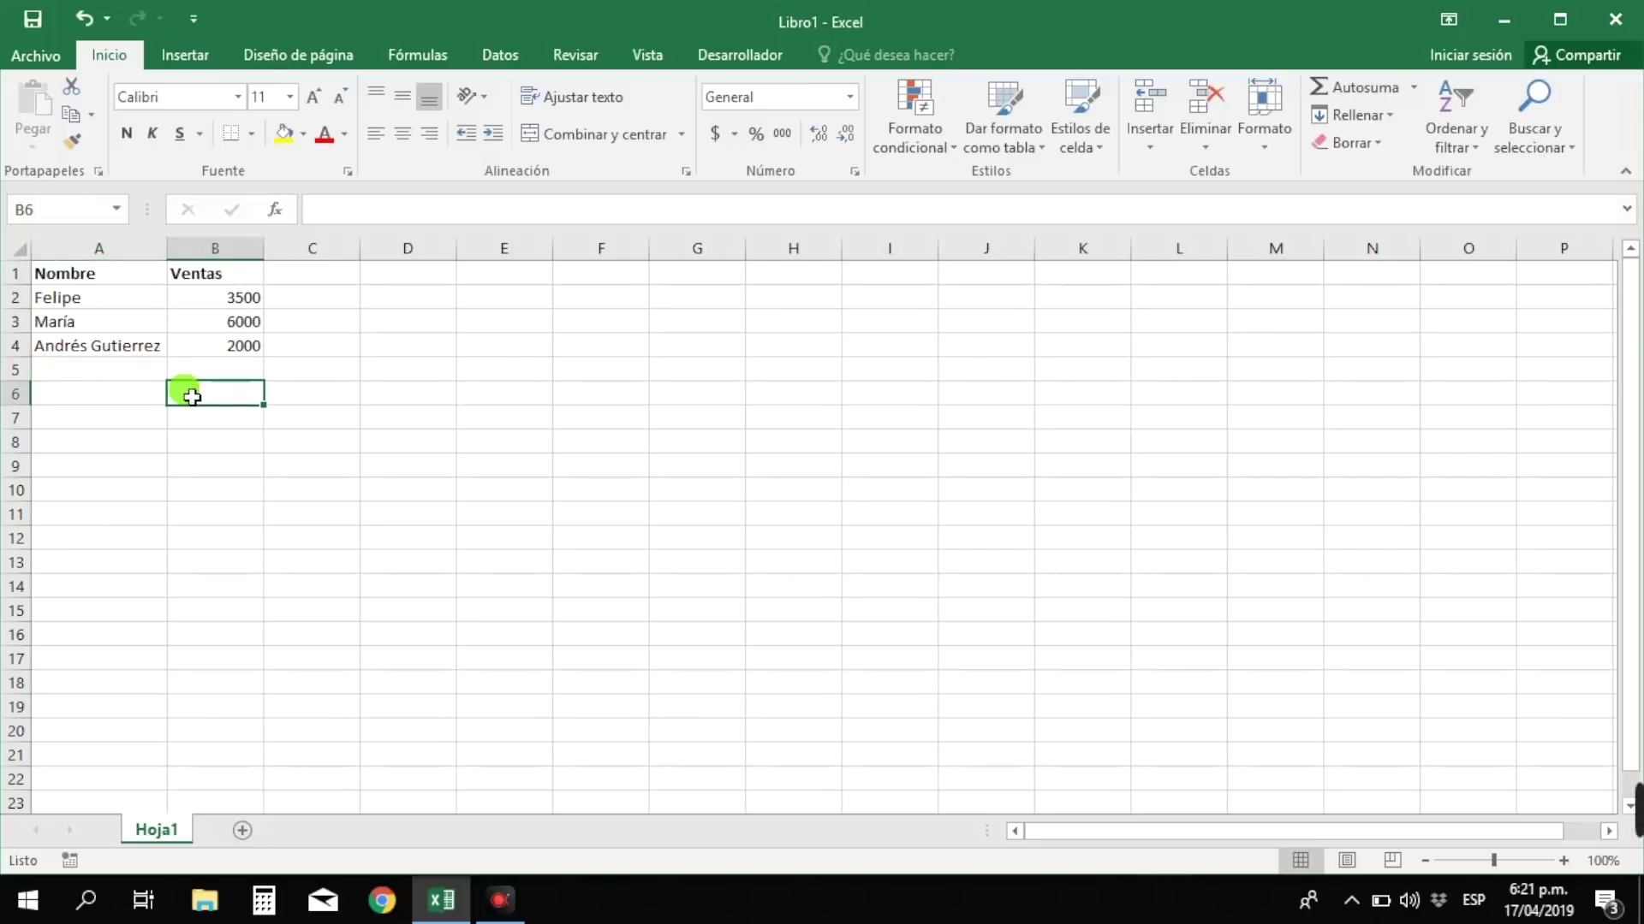
left_click(140, 375)
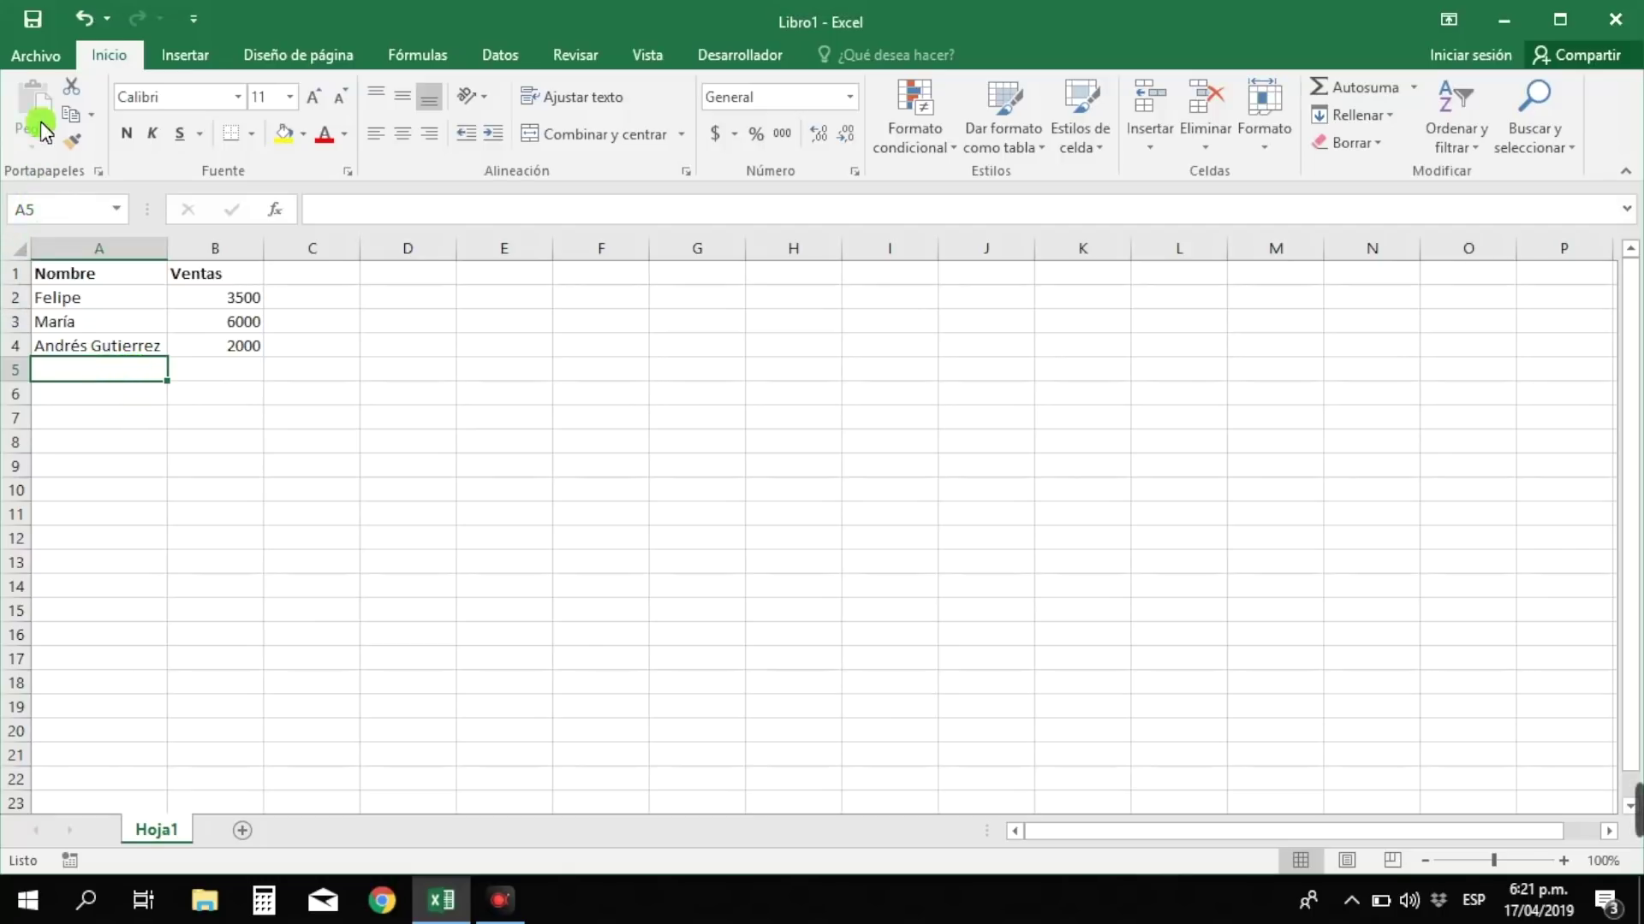
- Save the workbook to This PC as 'Documento curso 1'
left_click(55, 57)
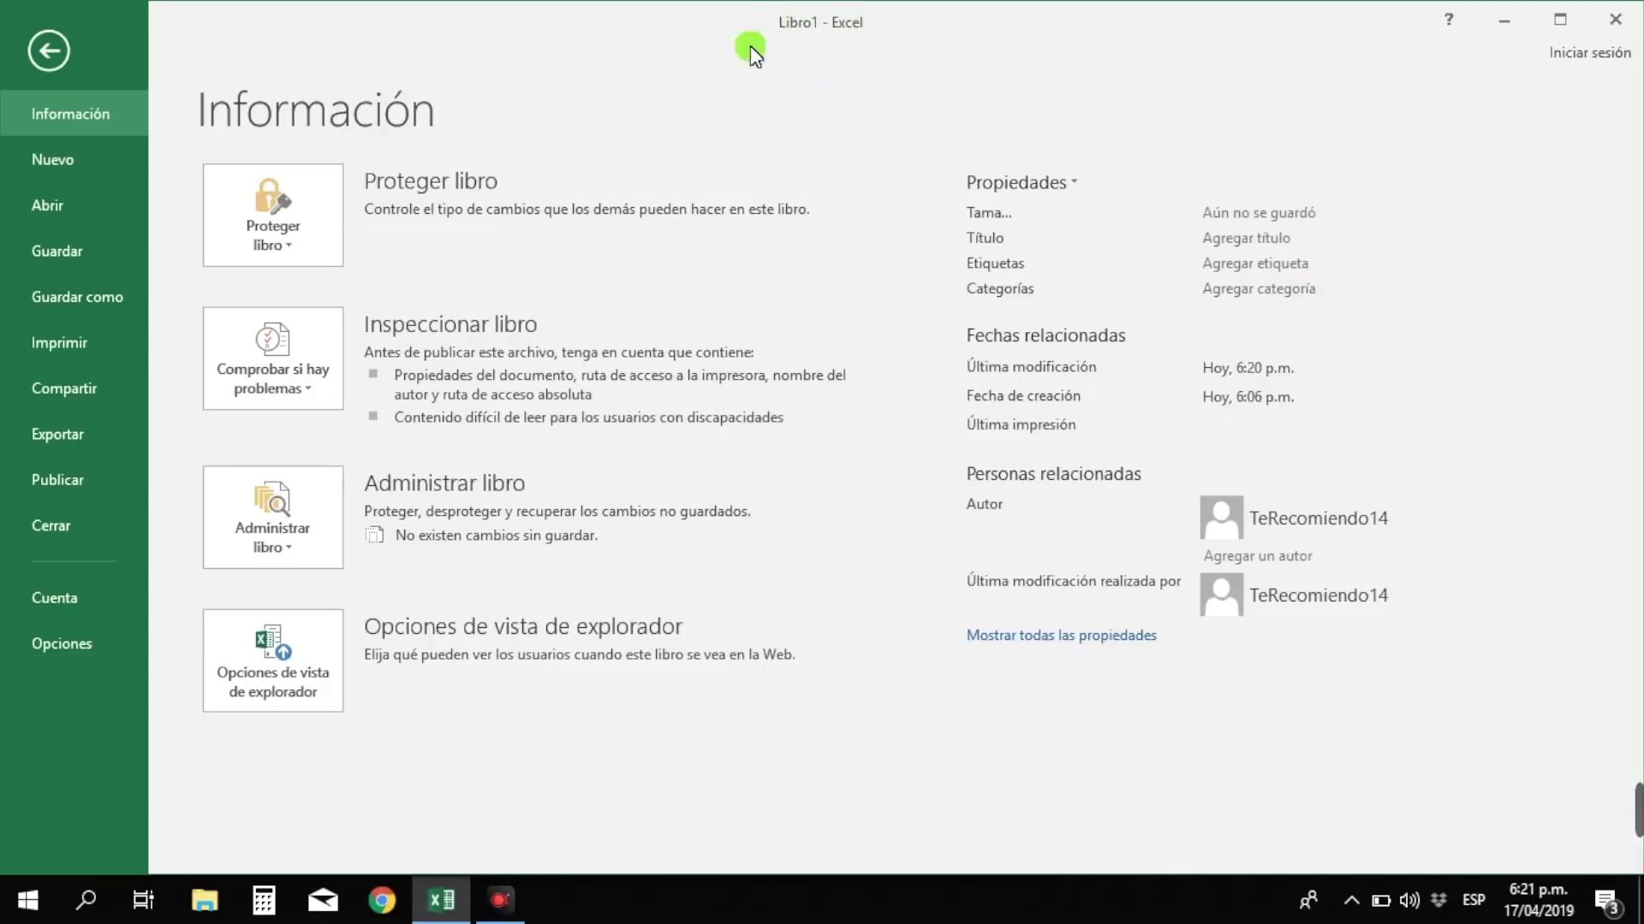
left_click(60, 289)
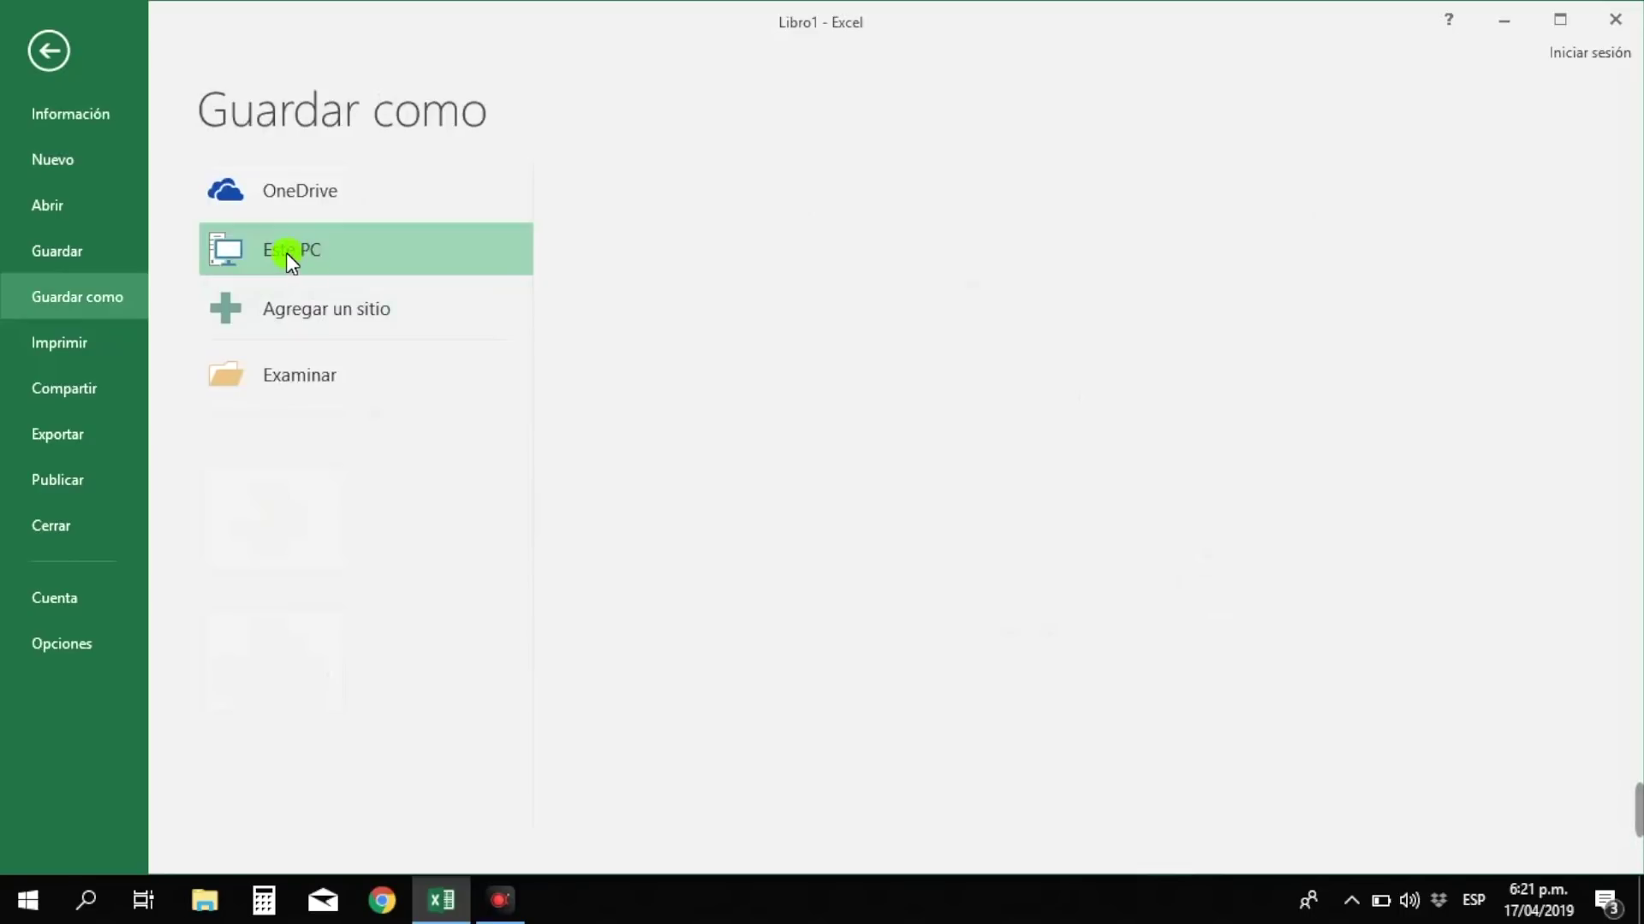
left_click(568, 286)
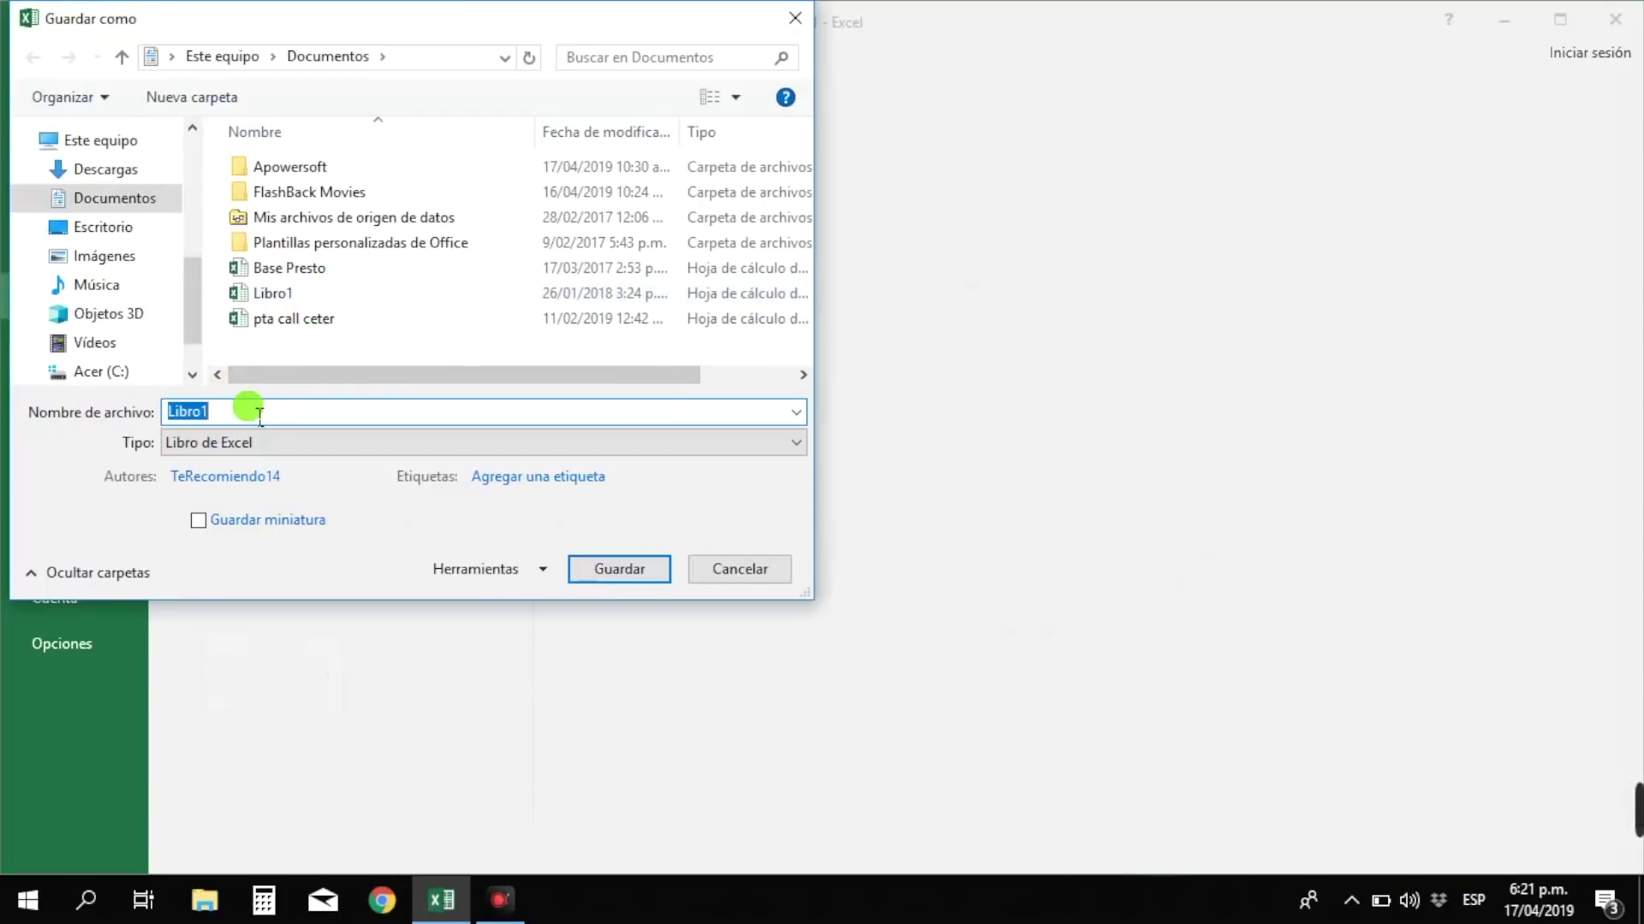
type("Documento curso 1")
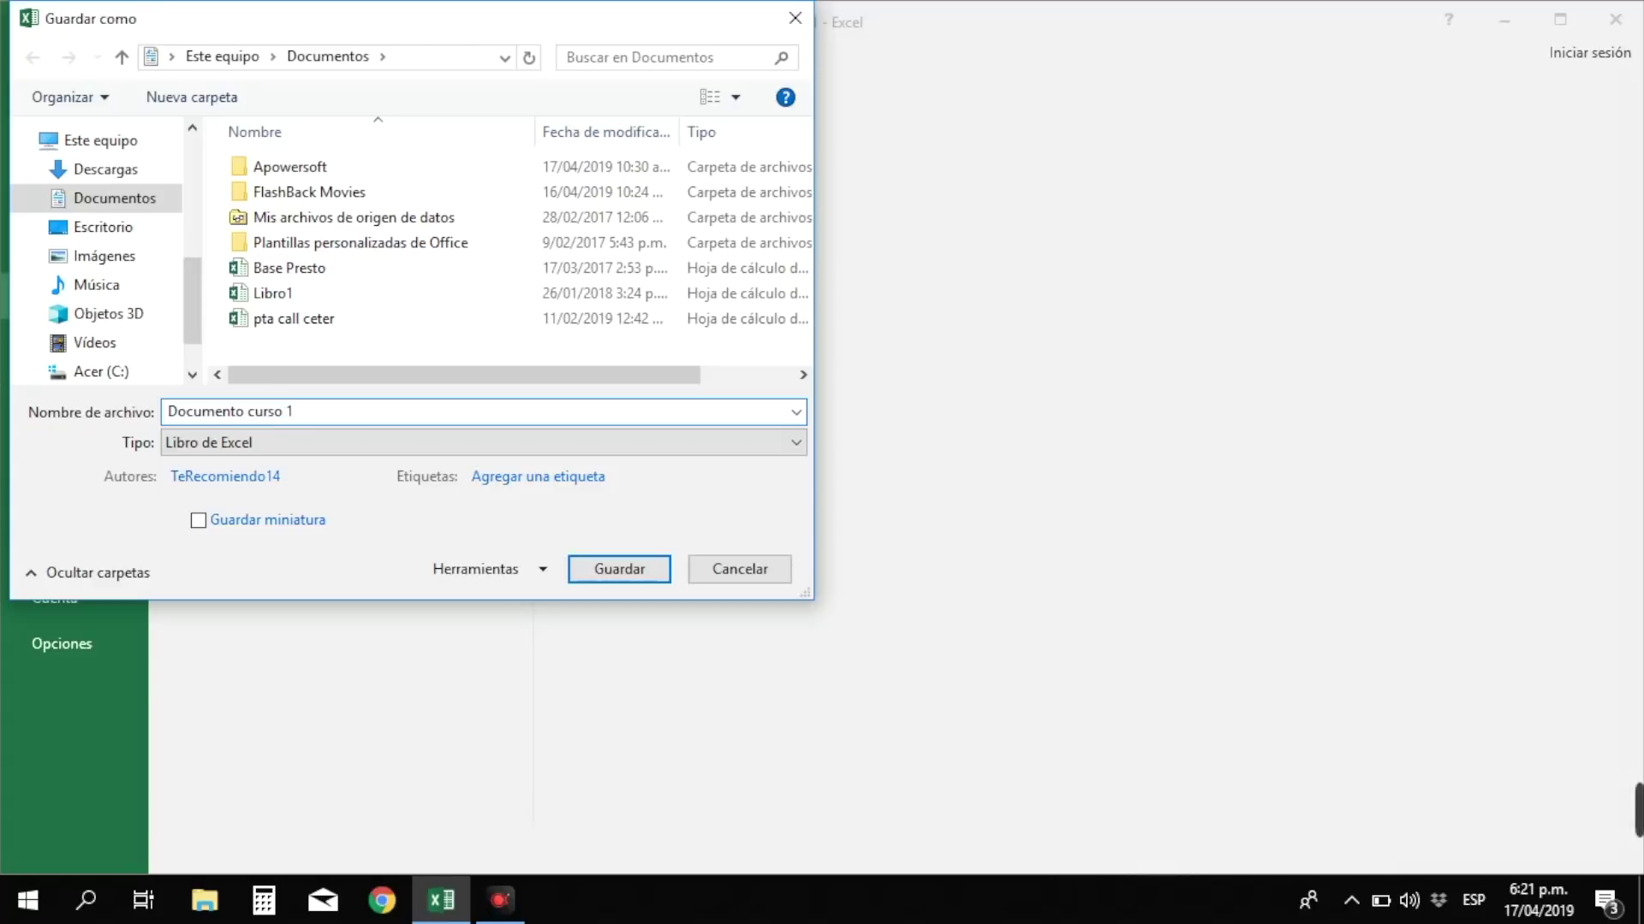
left_click(602, 561)
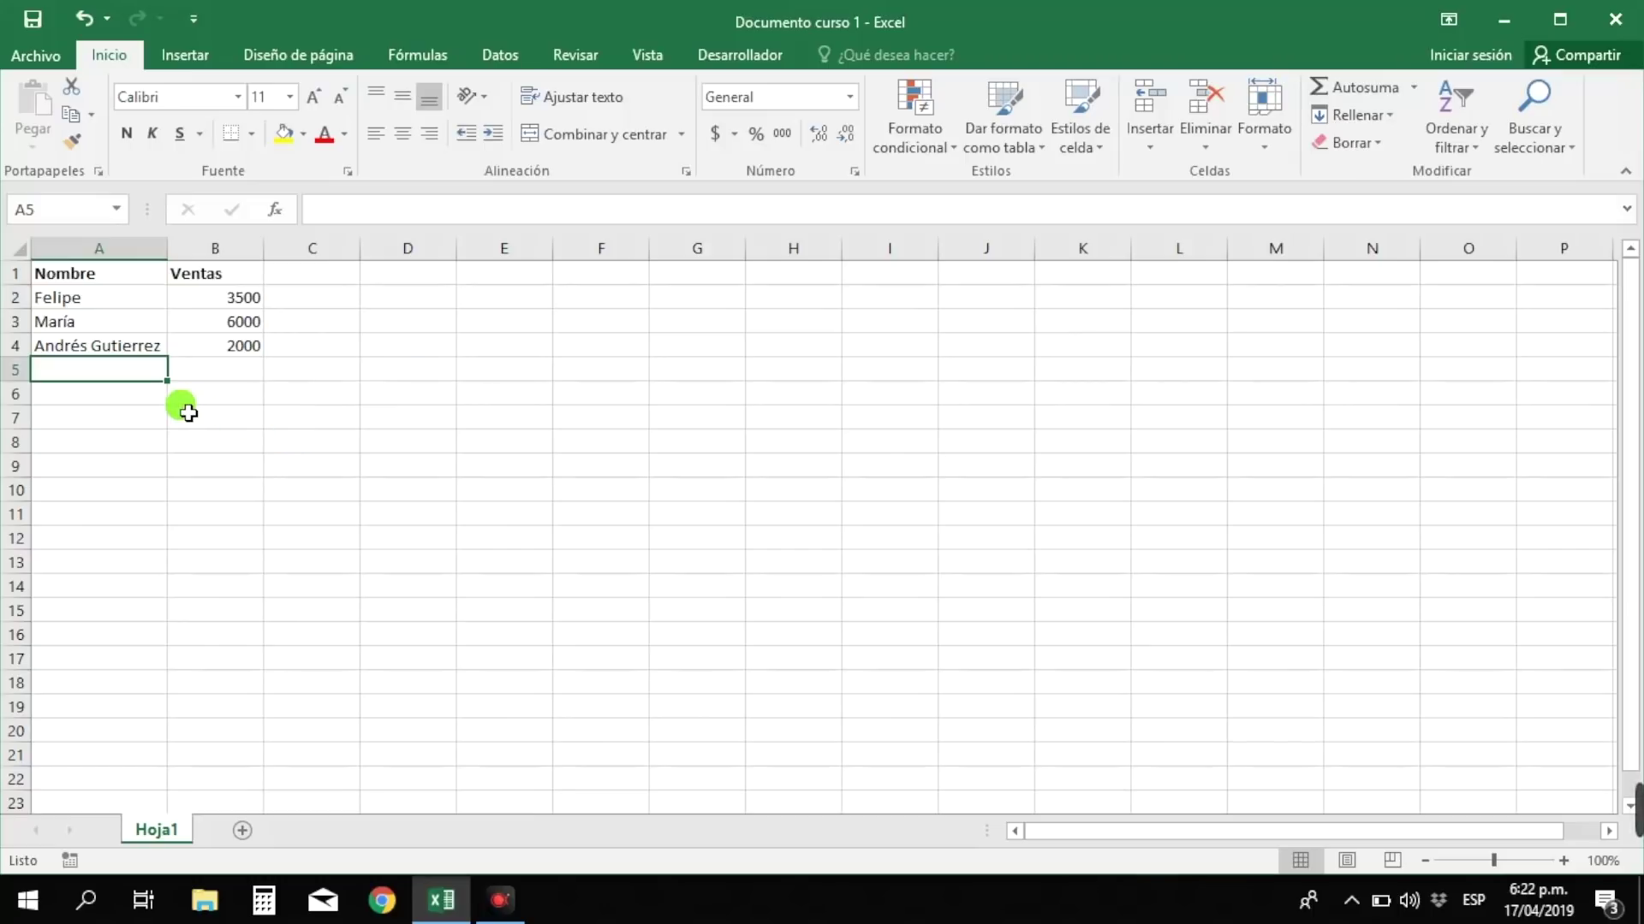
left_click(35, 18)
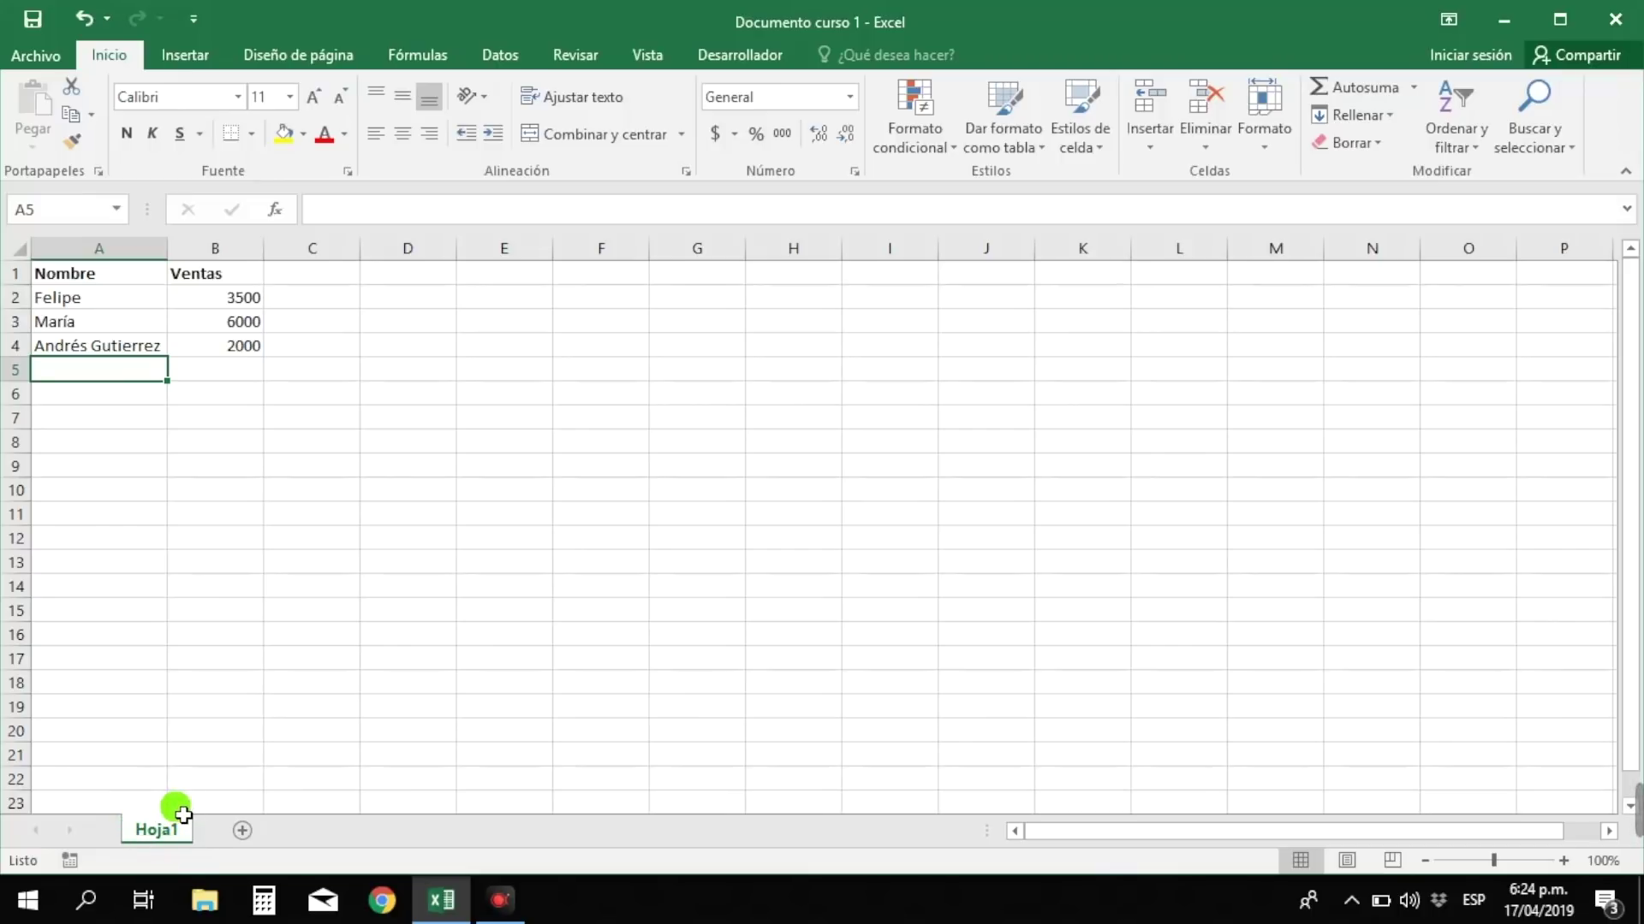
left_click(195, 372)
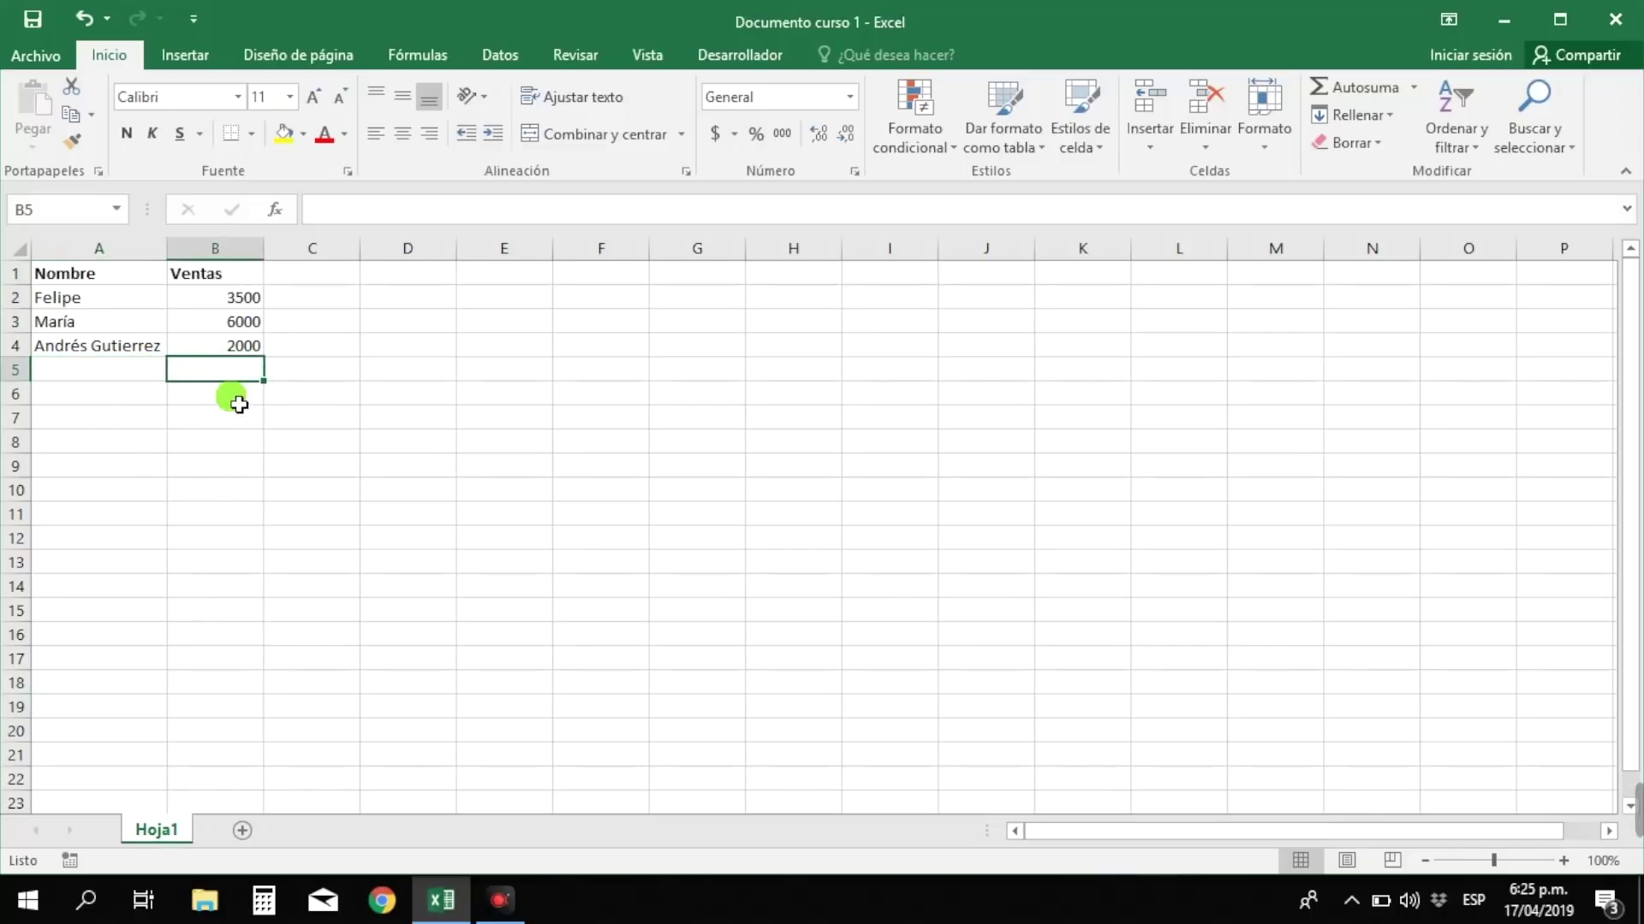
left_click(235, 397)
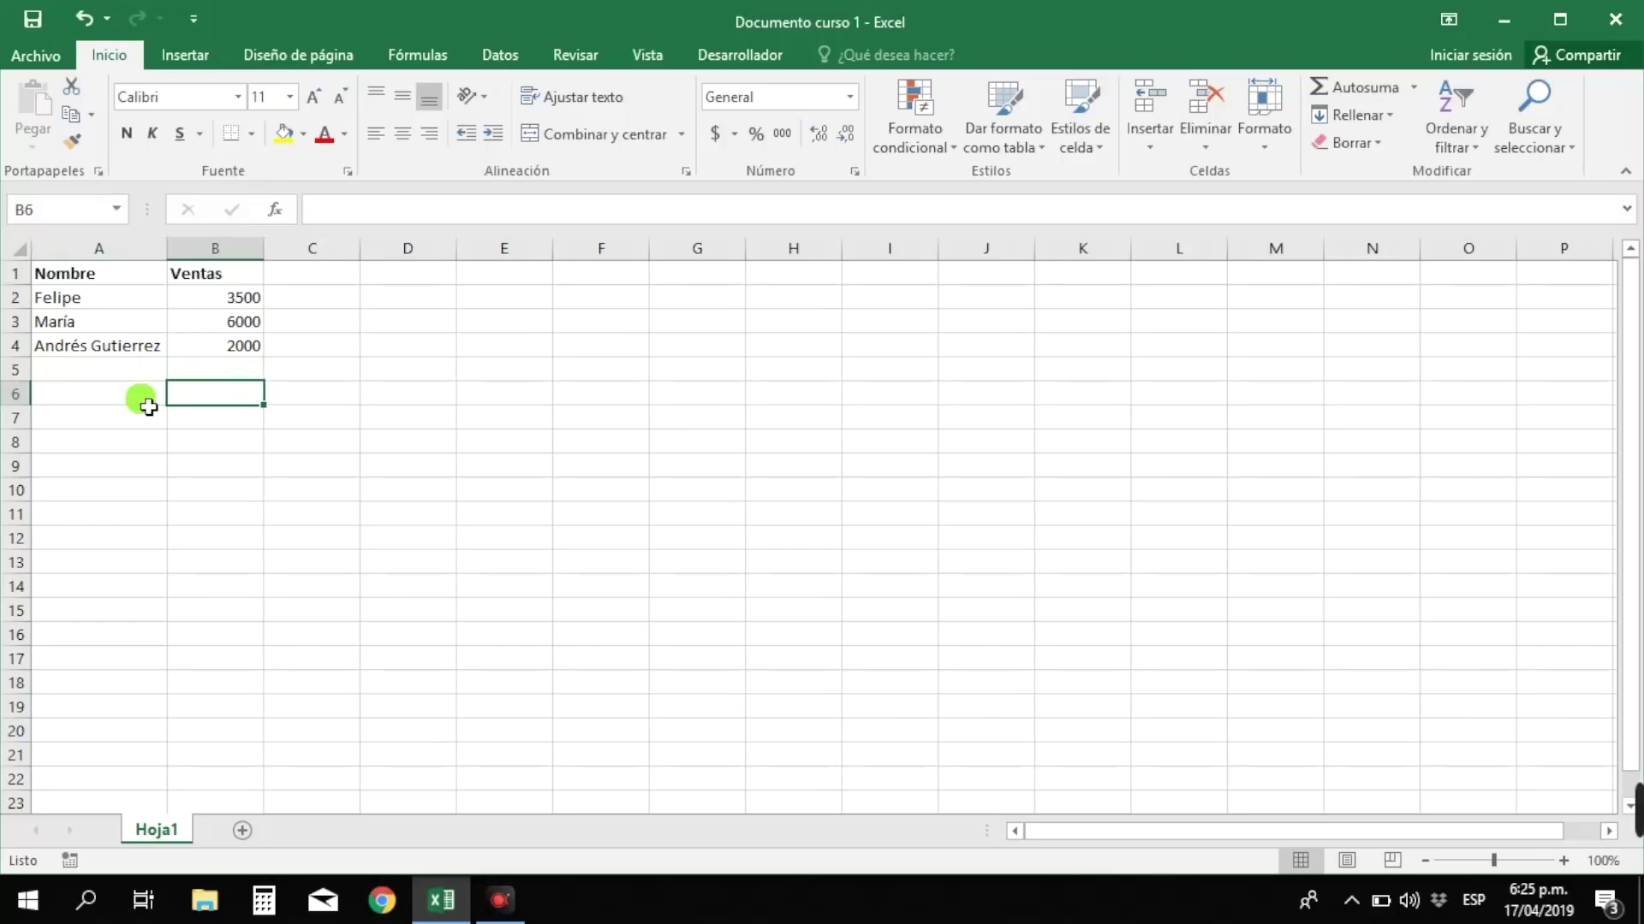
left_click(146, 401)
left_click(132, 368)
left_click(235, 370)
left_click(345, 374)
left_click(385, 382)
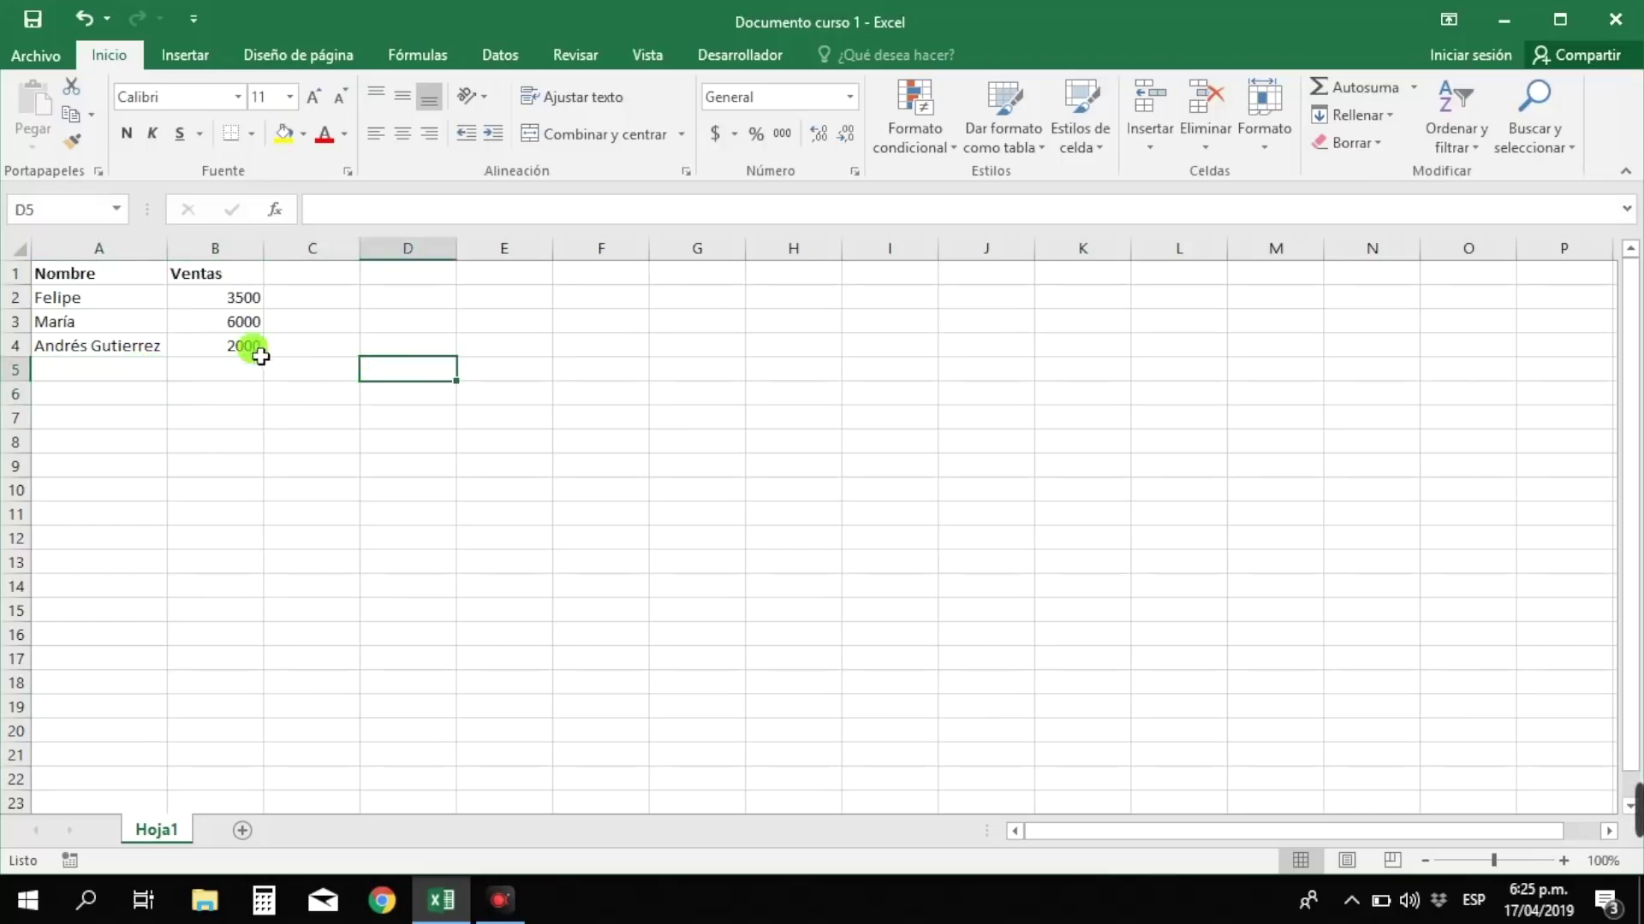
left_click(231, 249)
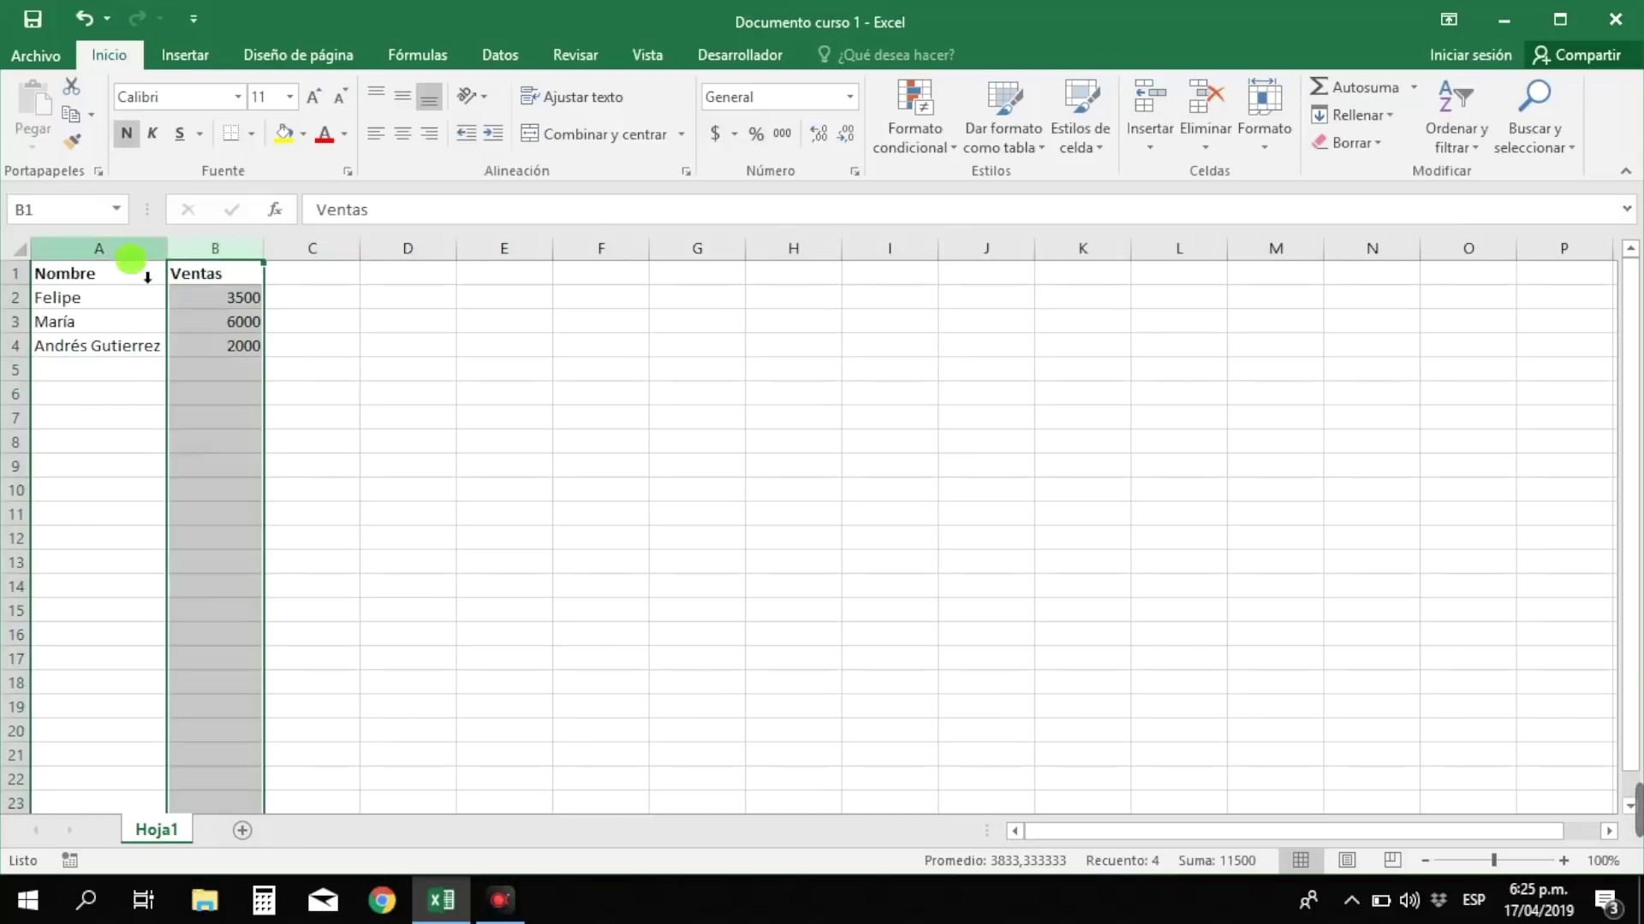
left_click(17, 326)
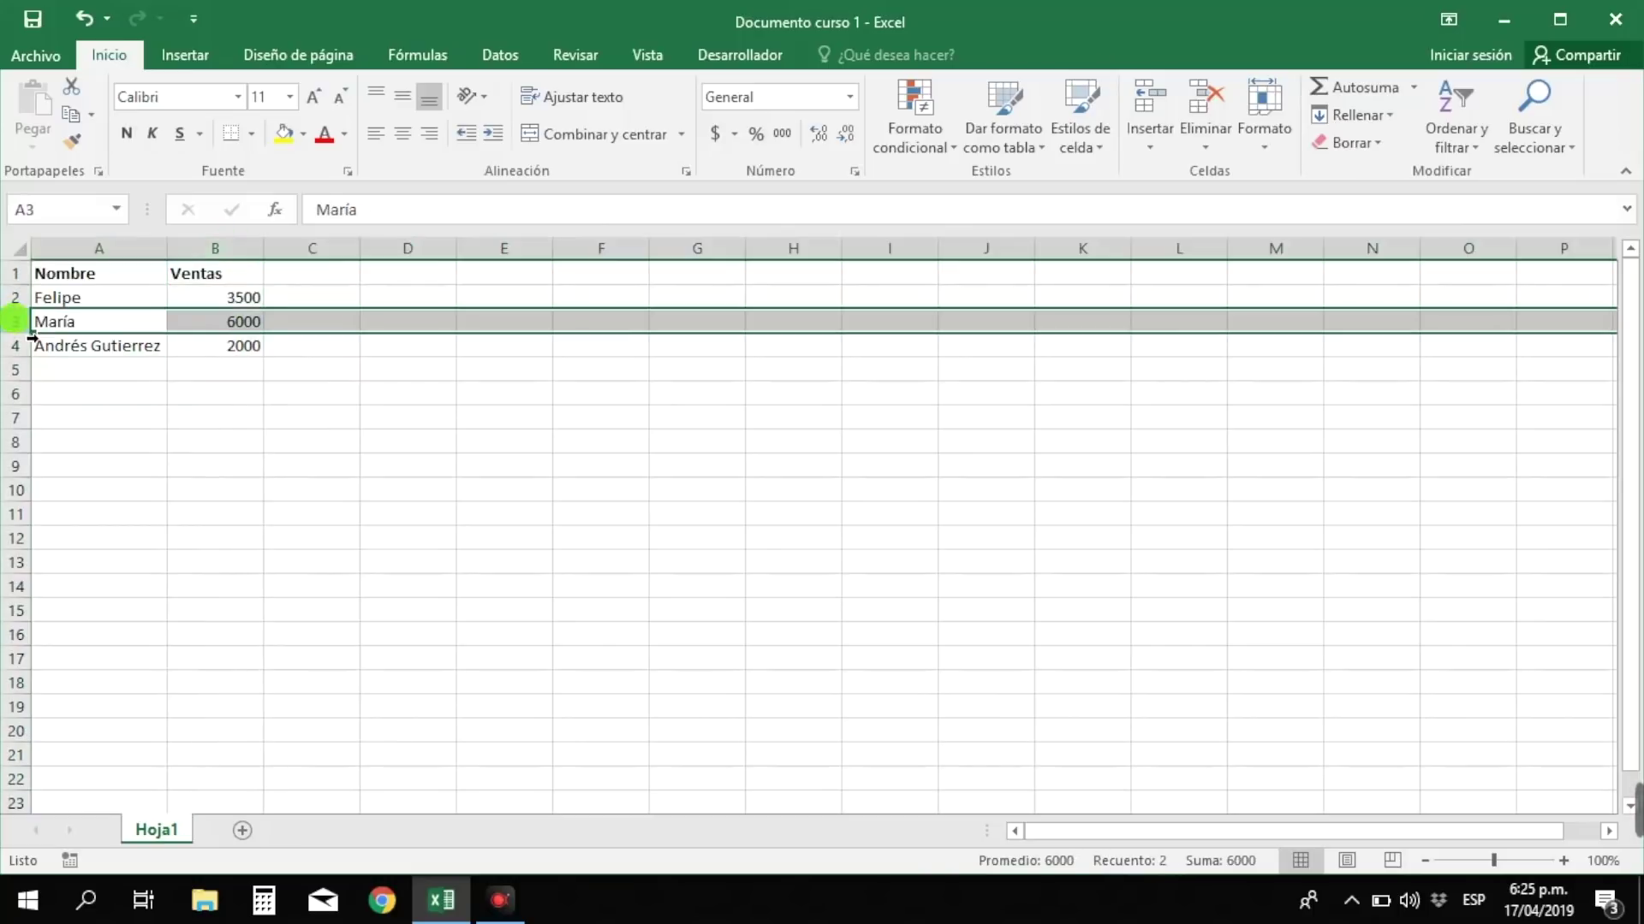
left_click(140, 400)
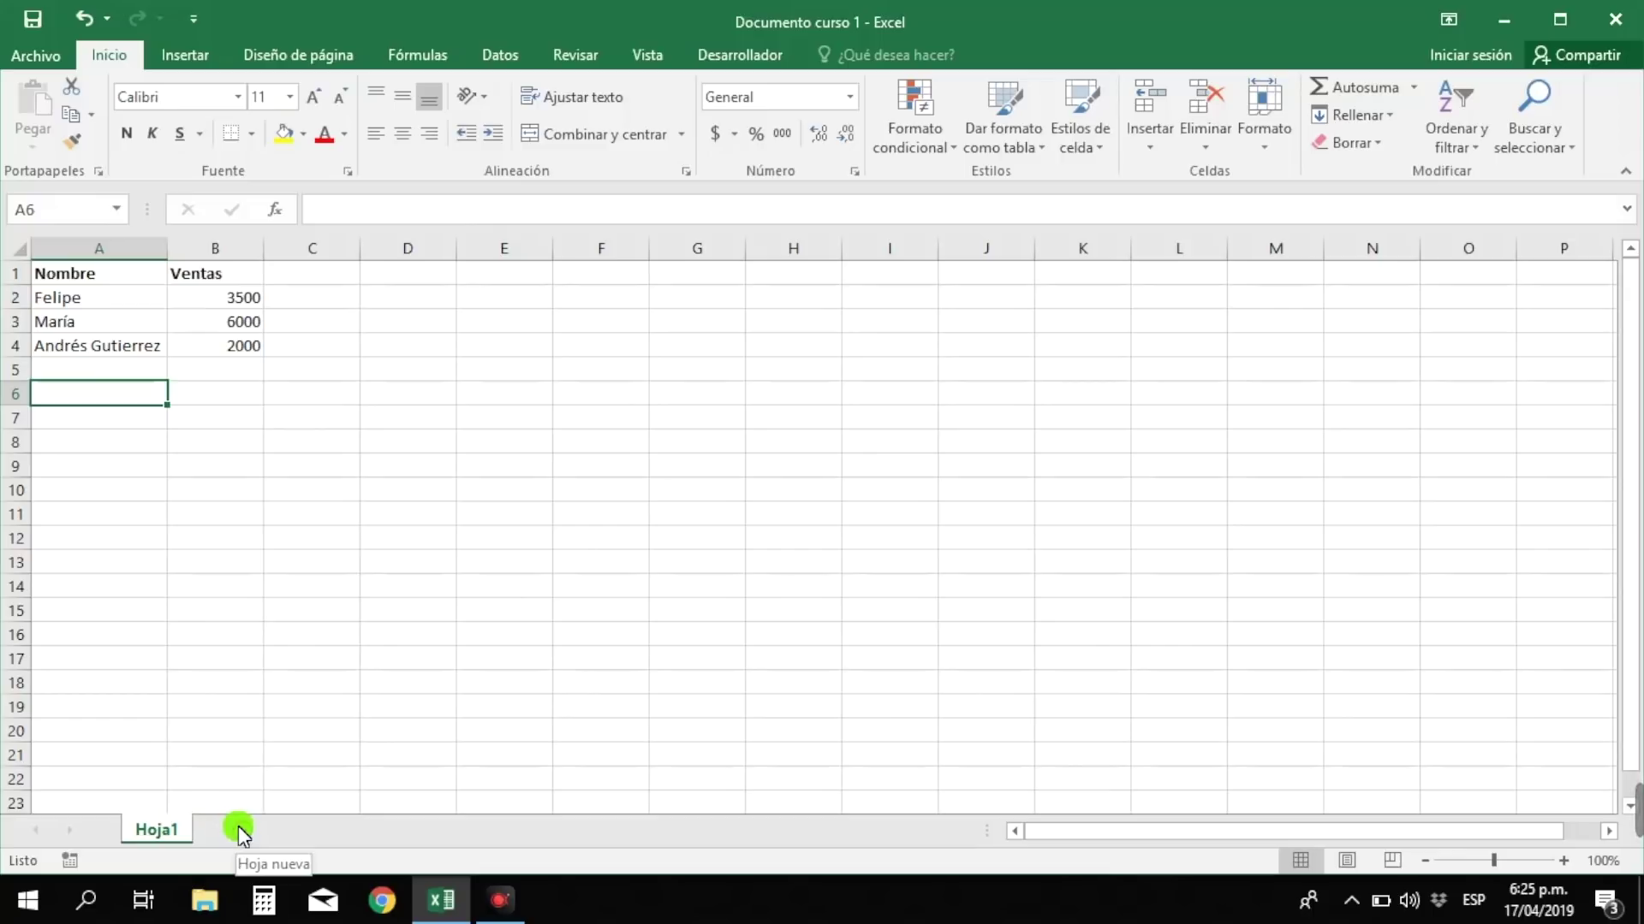
- Add a new sheet after Hoja1 and rename the new Hoja2 tab to 'Presupuesto'
left_click(238, 826)
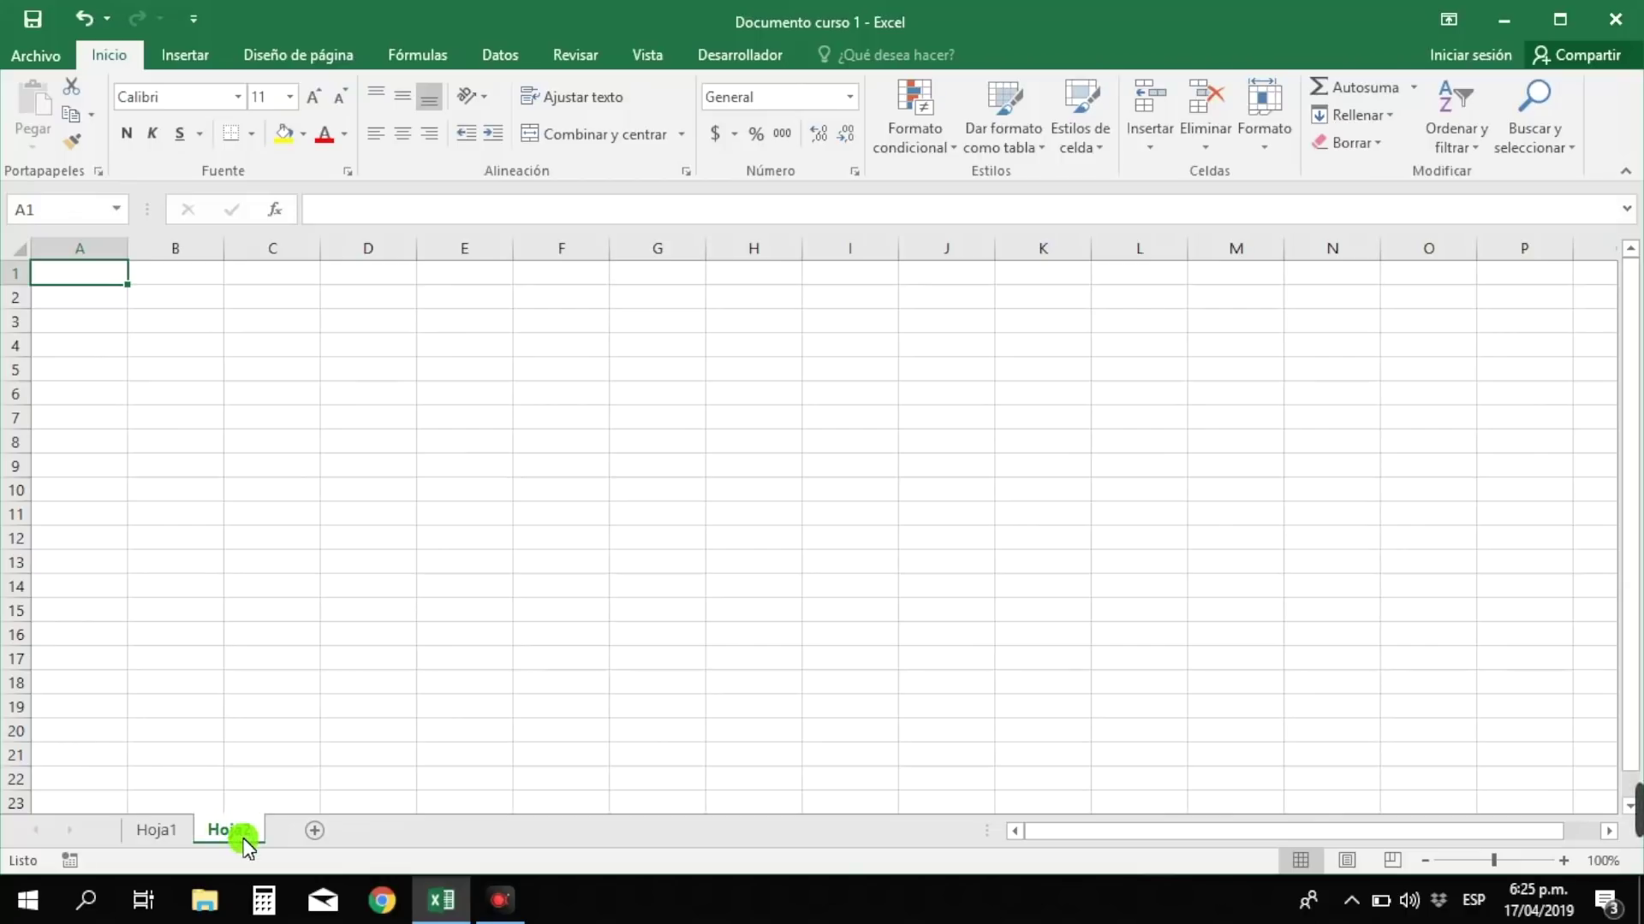
double_click(233, 828)
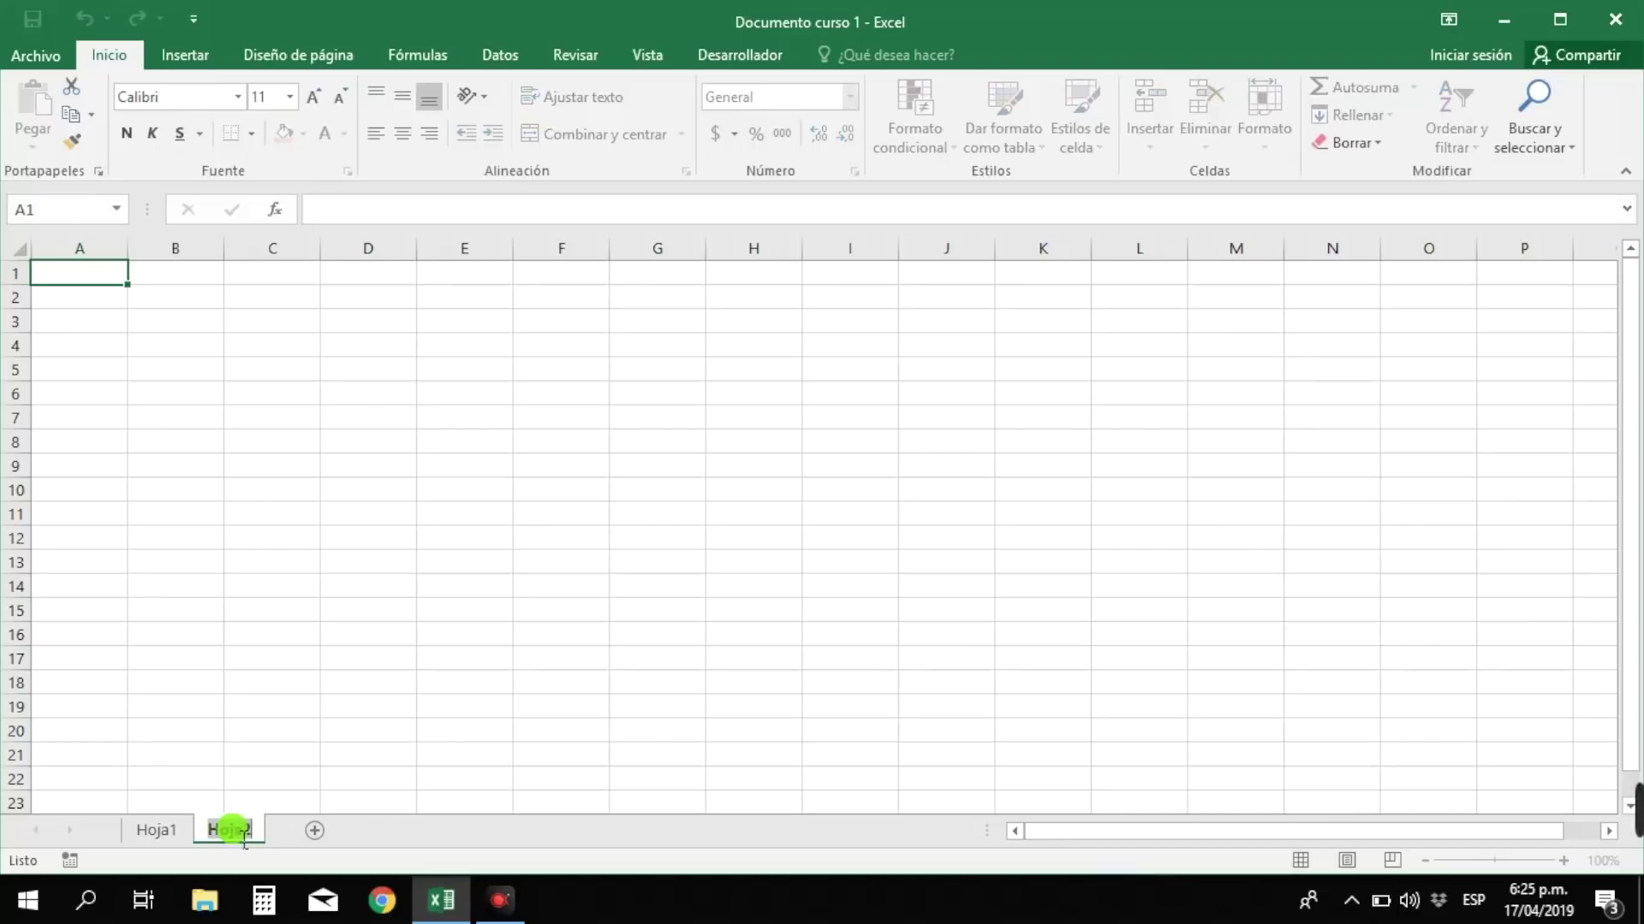
key("BackSpace")
type("Presupuesto")
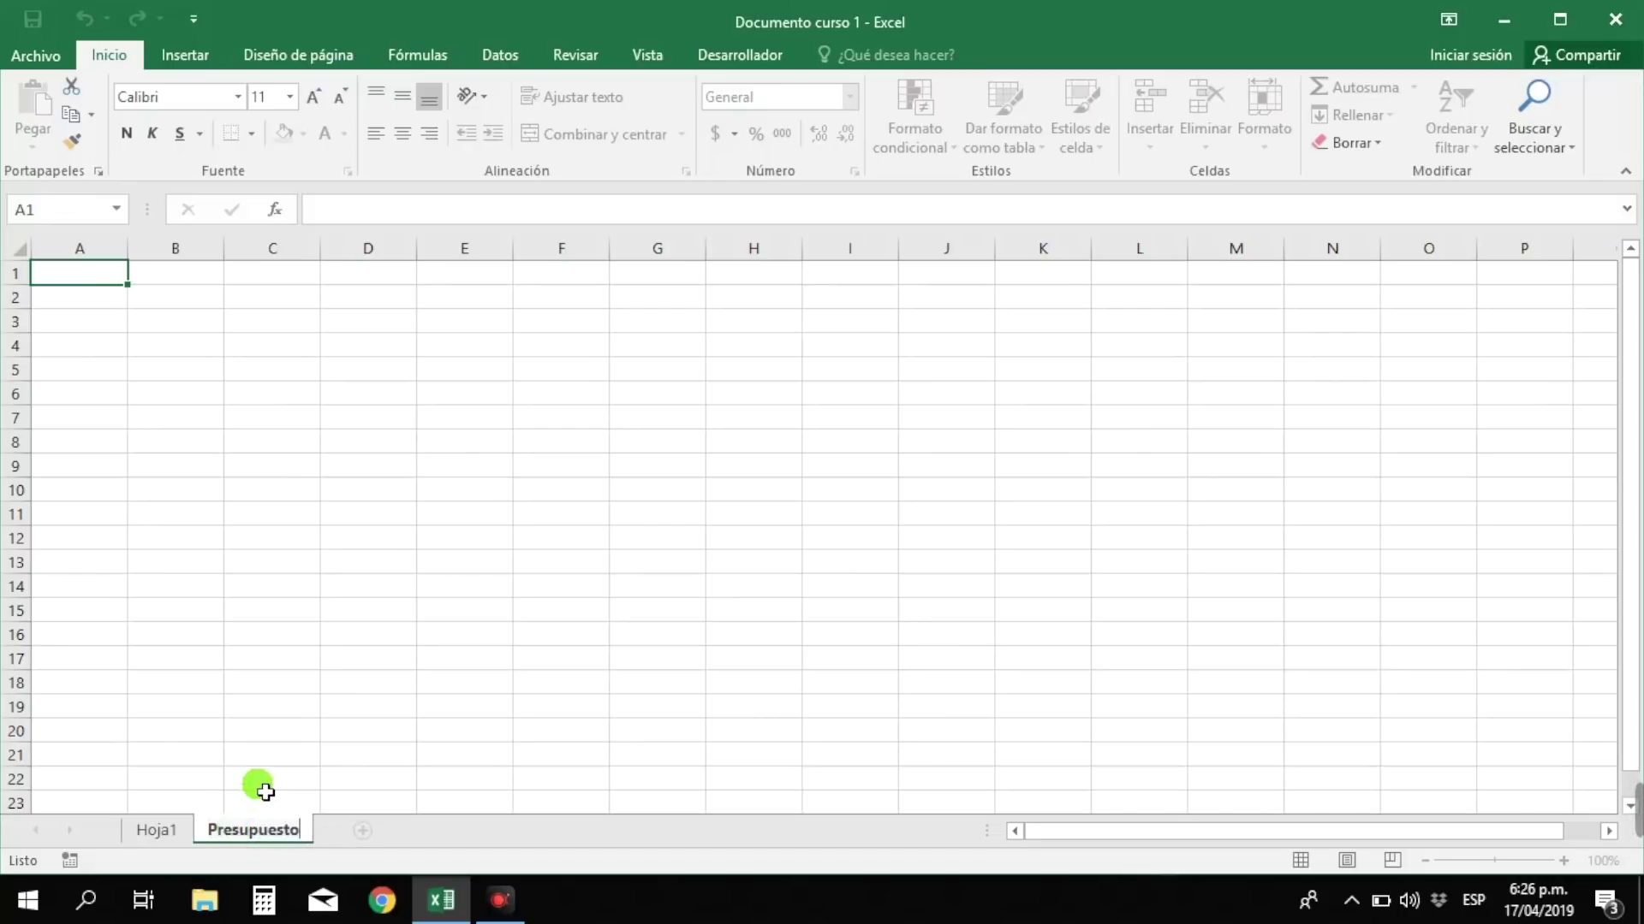
key("Return")
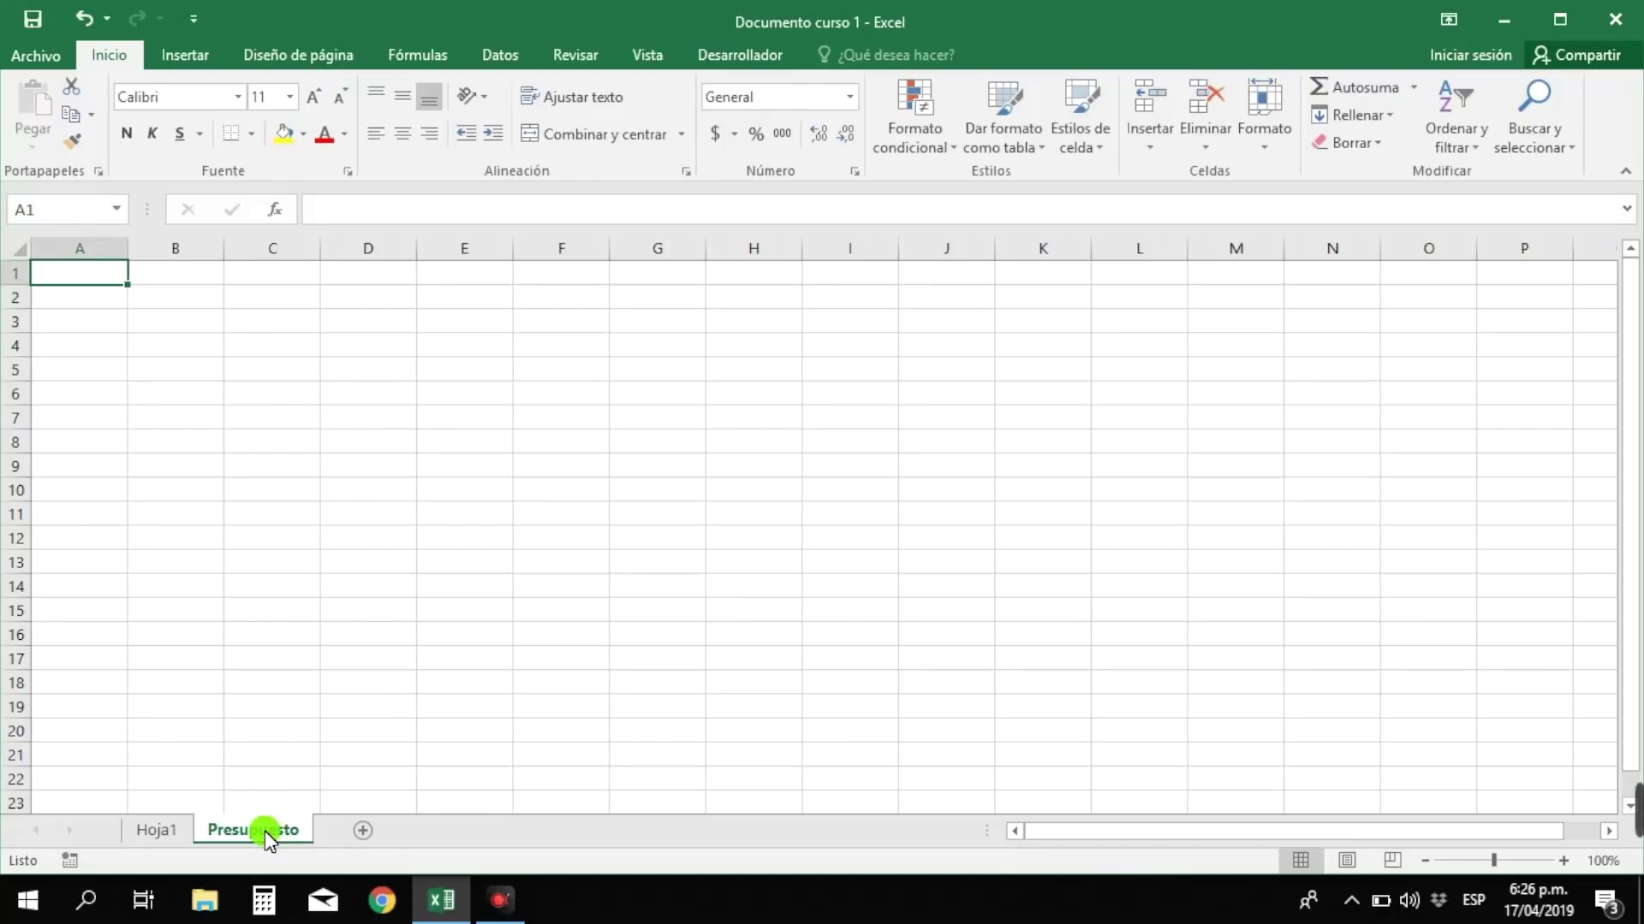
- Switch back to Hoja1, rename it to 'Reporte de ventas', and select cell A5
left_click(167, 830)
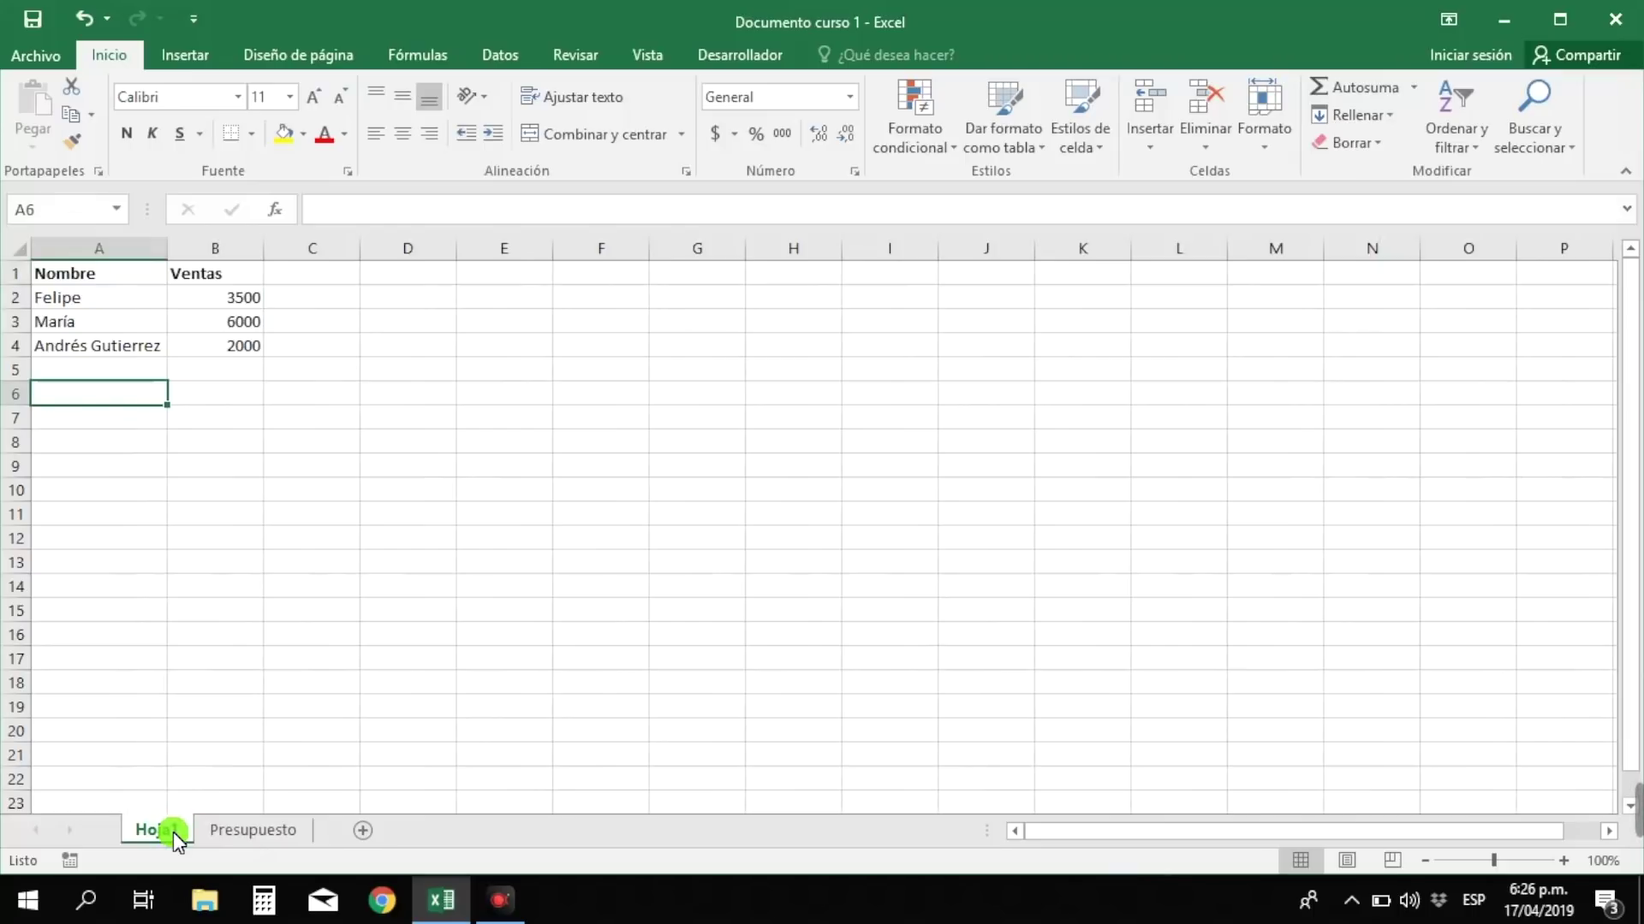
double_click(173, 832)
type("R")
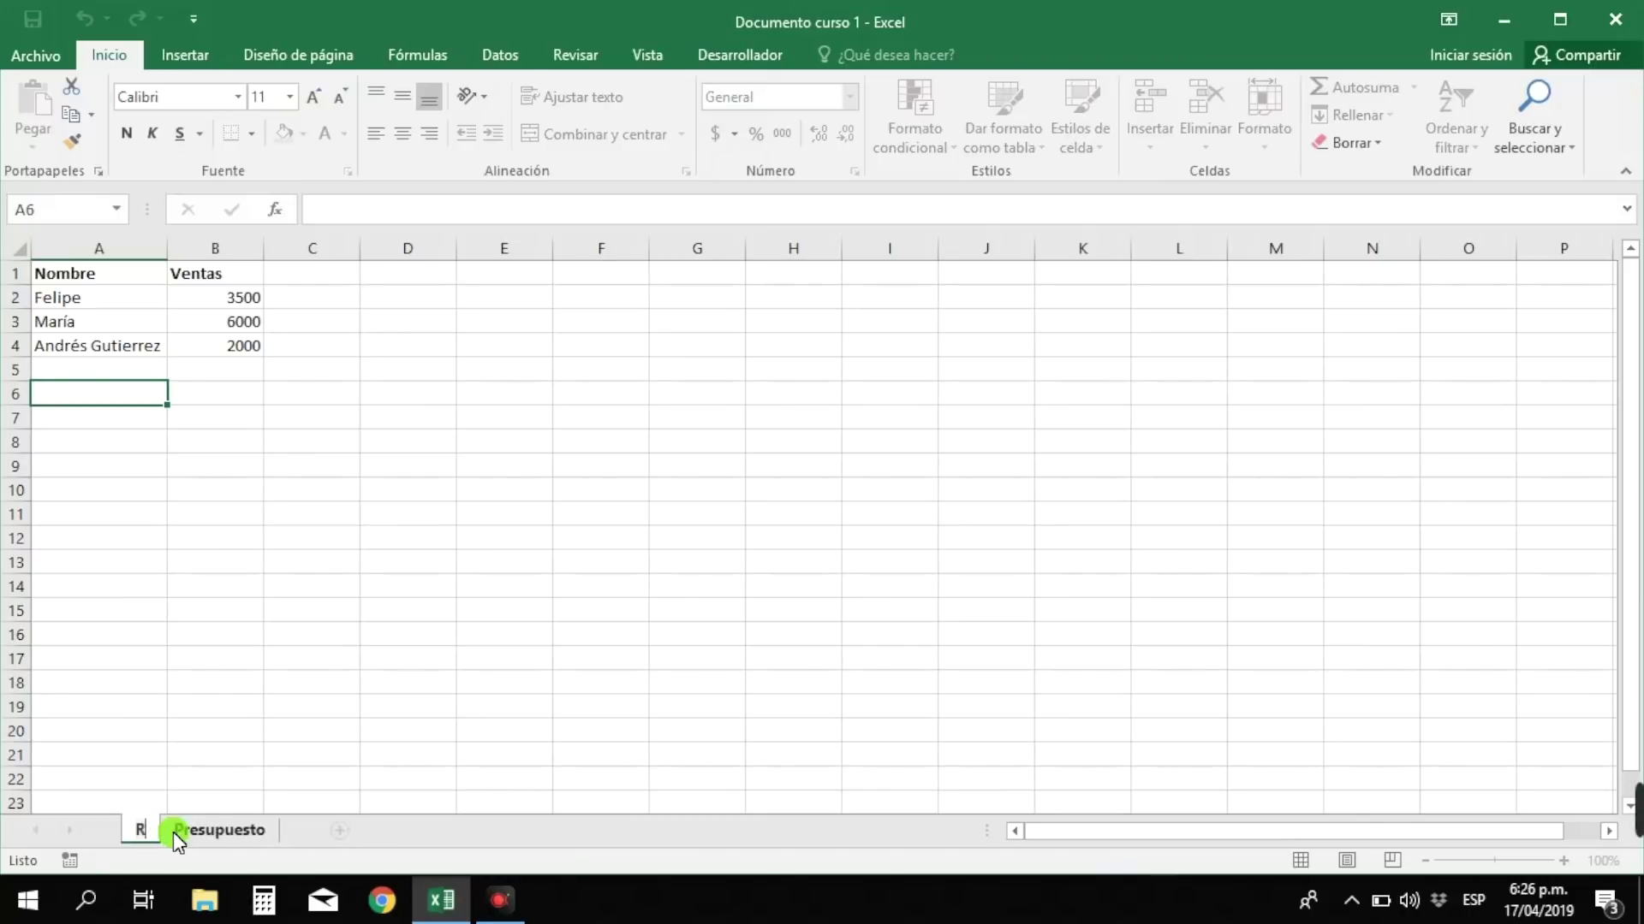
type("eporte de ventas")
key("Return")
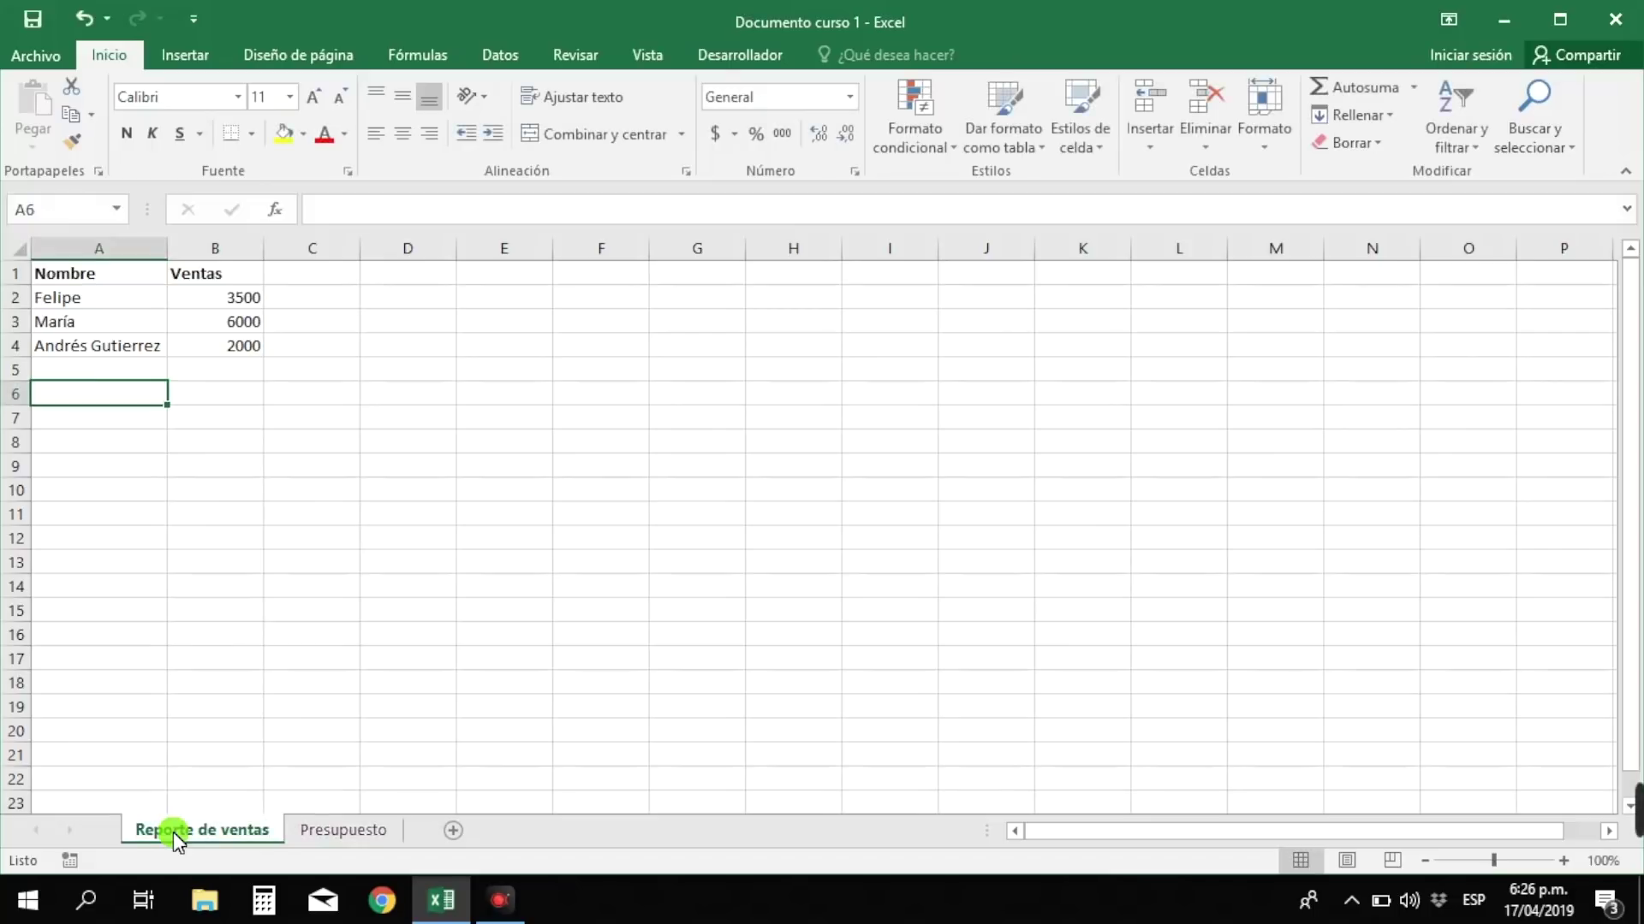
left_click(272, 664)
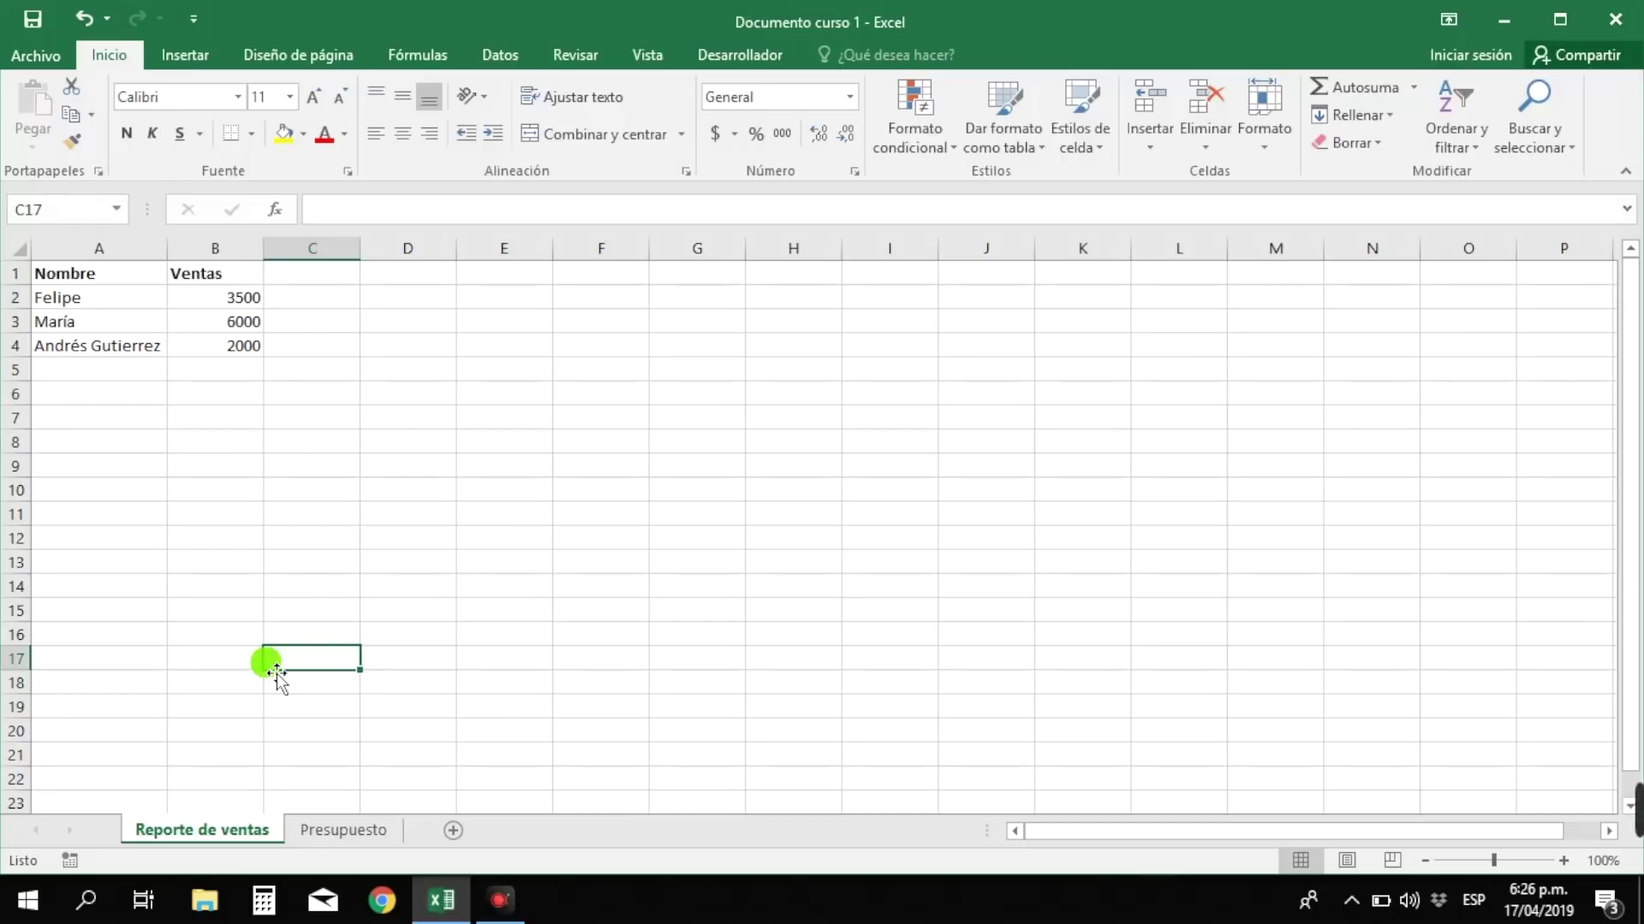
left_click(111, 377)
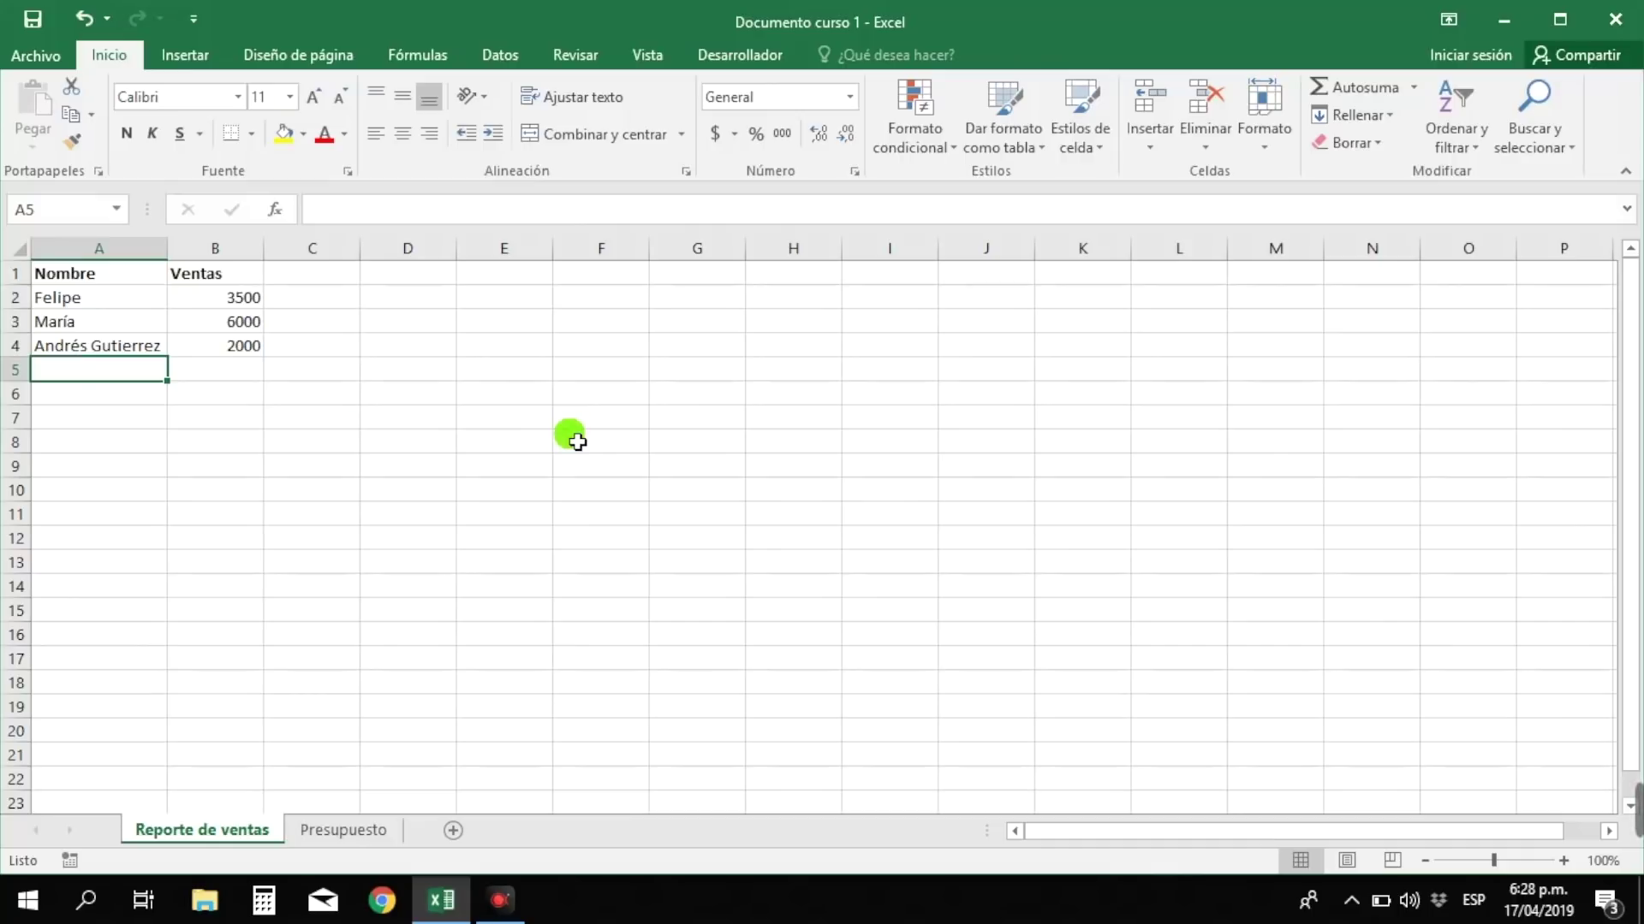
- Enter seller Sara with sales of 3500 in row 5
type("Sara")
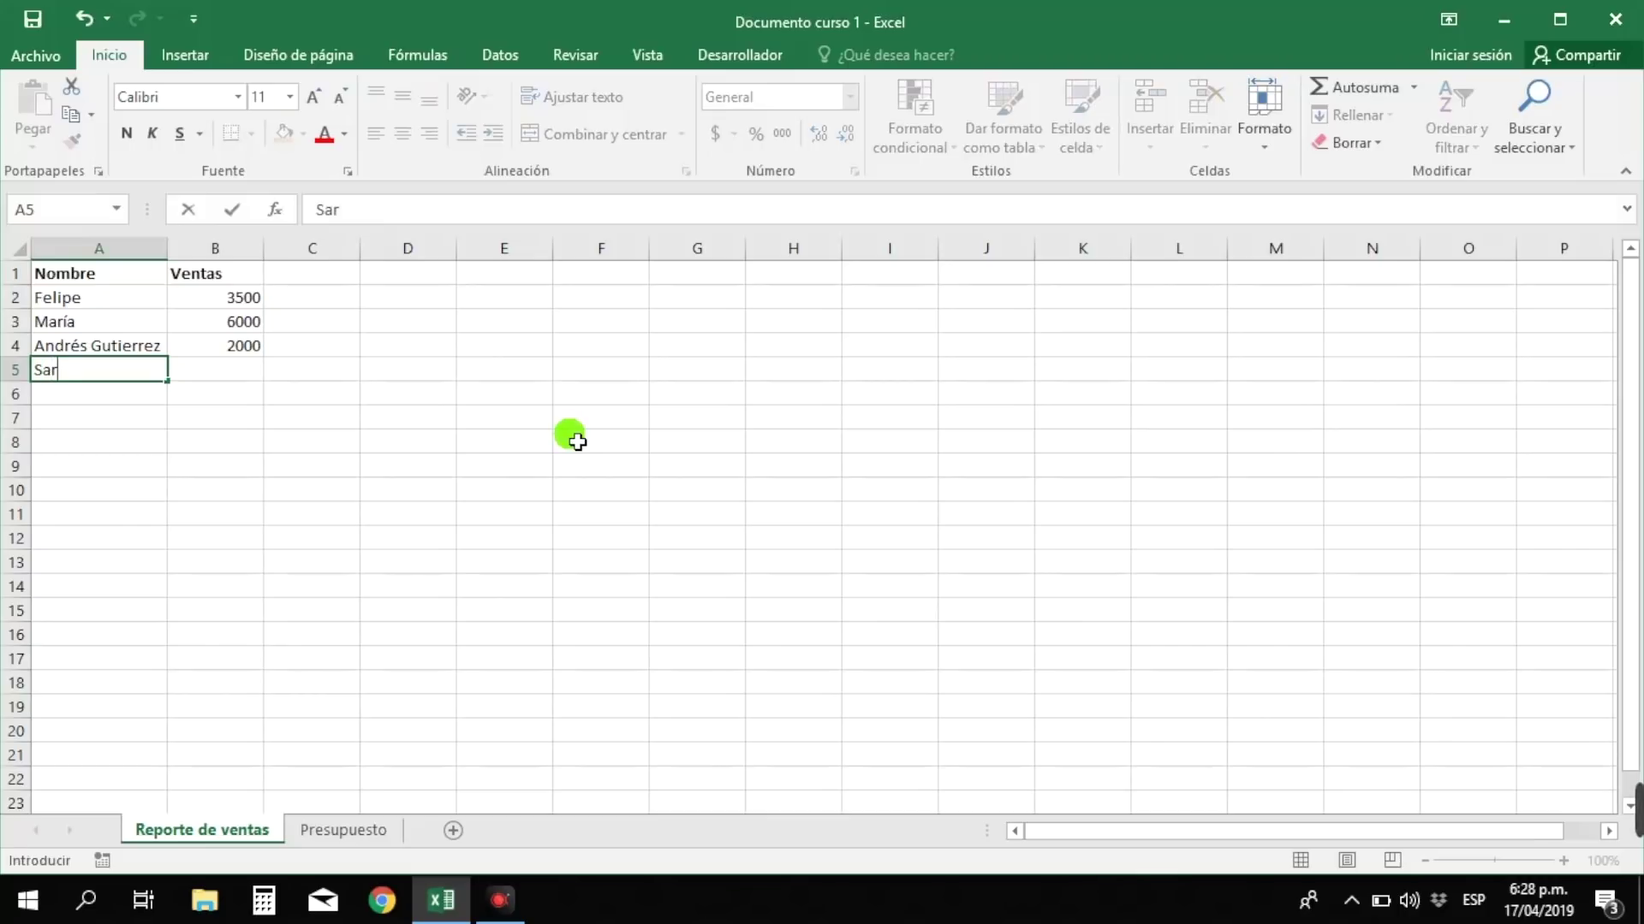
left_click(224, 377)
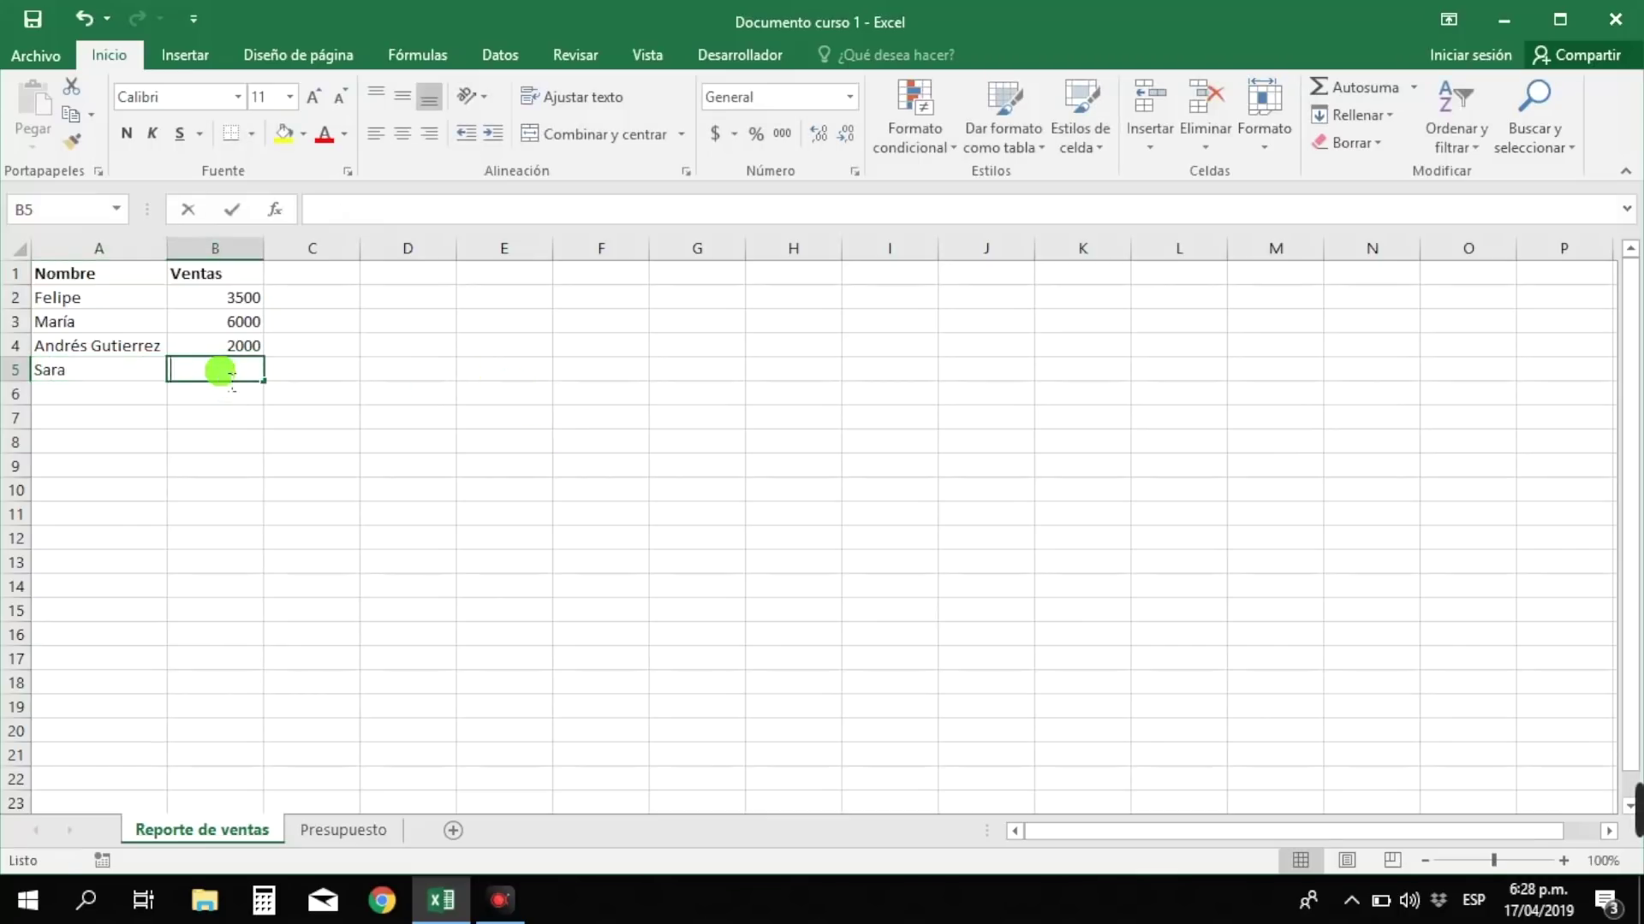
type("3500")
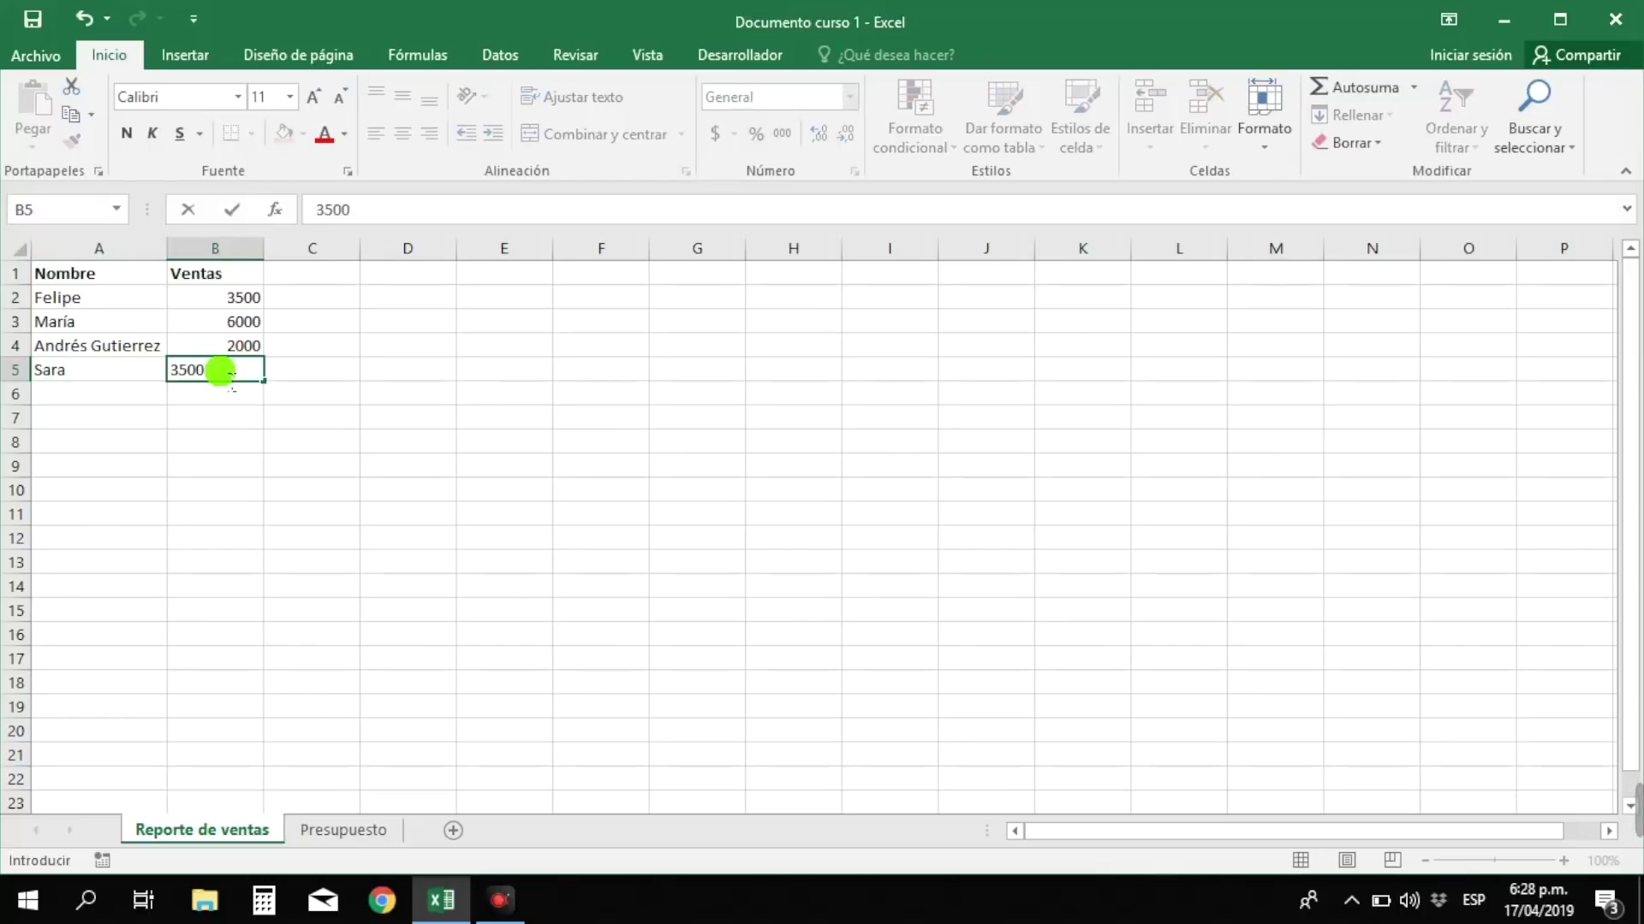
left_click(224, 373)
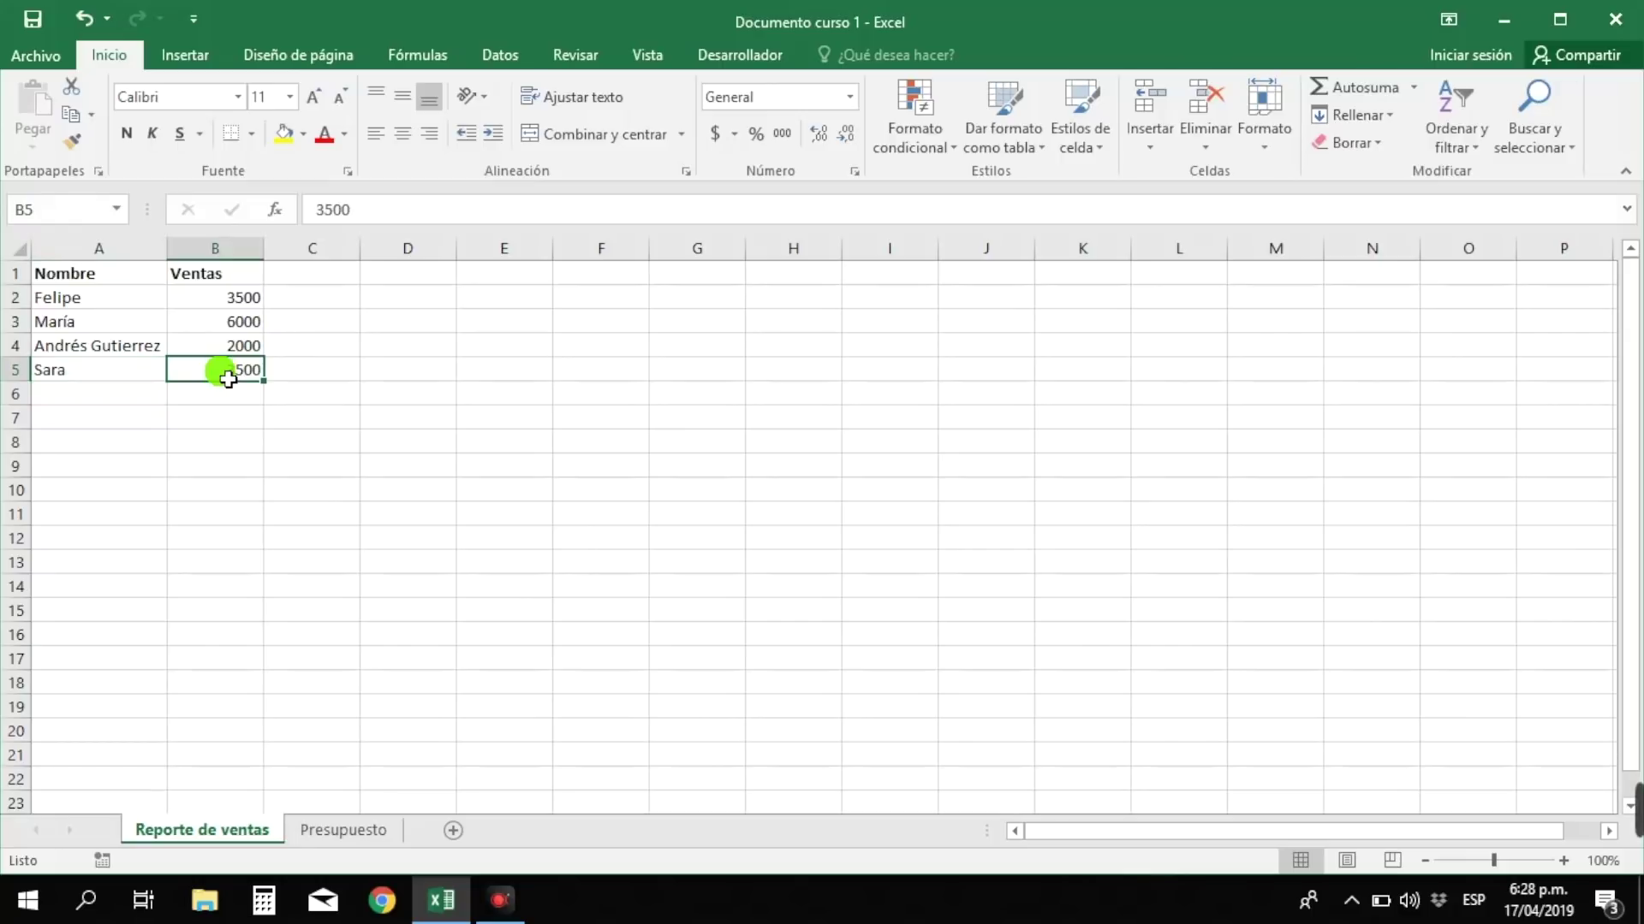
- Move the active cell around the grid with the arrow keys, ending at G11
key("Down")
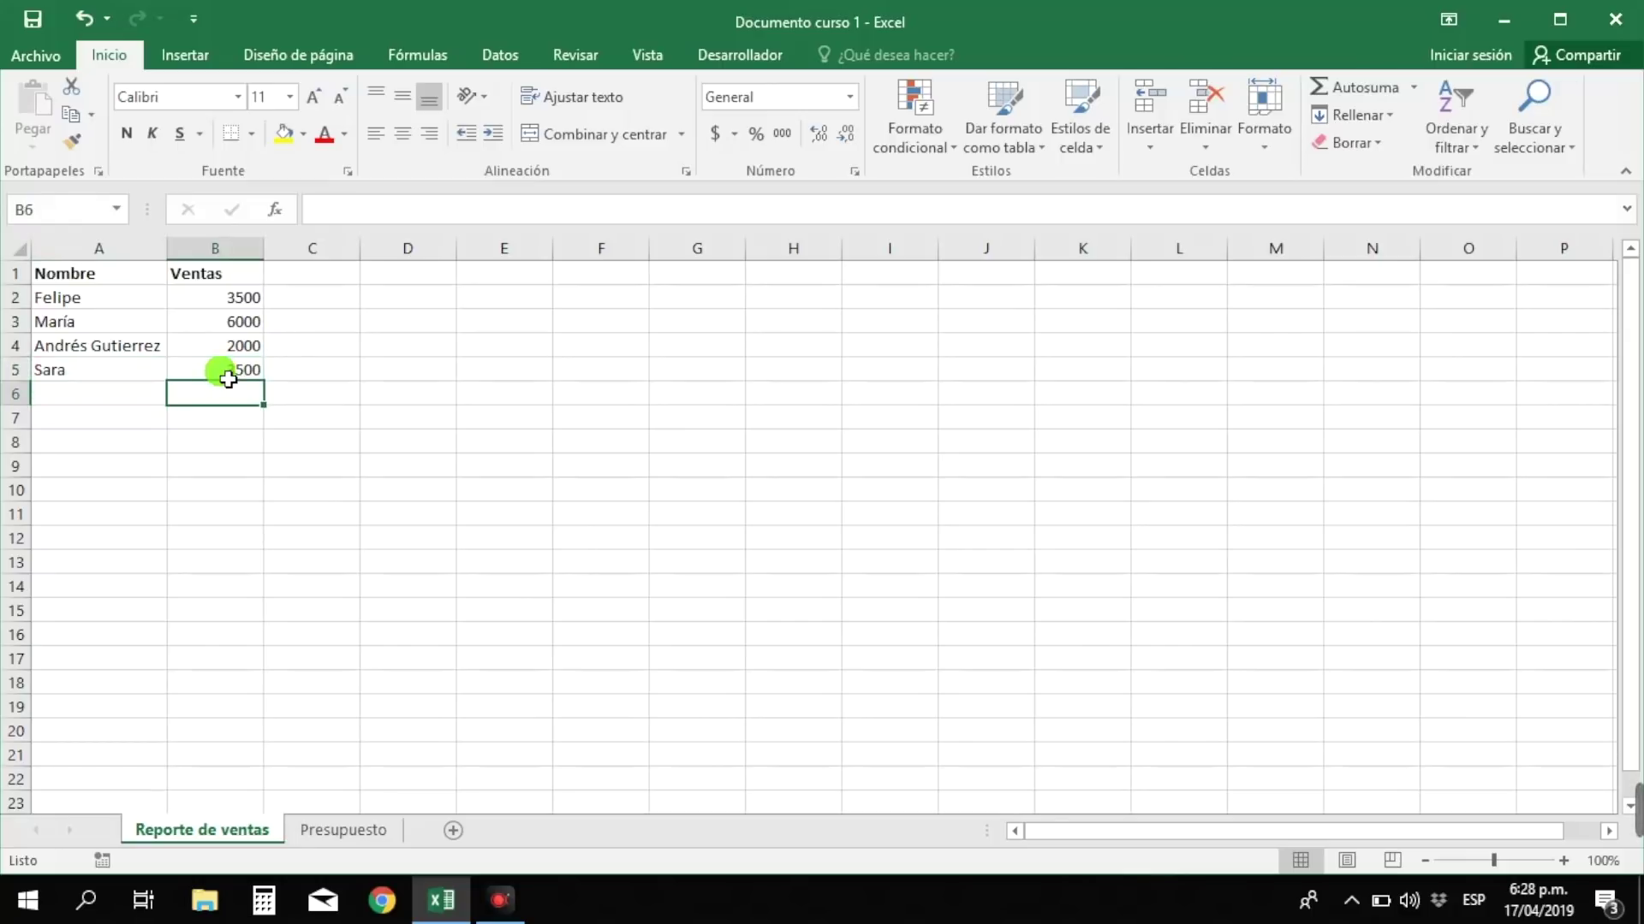
key("Left")
key("Down")
key("Down")
key("Right")
key("Right")
key("Right")
key("Left")
key("Left")
key("Left")
key("Up")
key("Up")
key("Down")
key("Down")
key("Down")
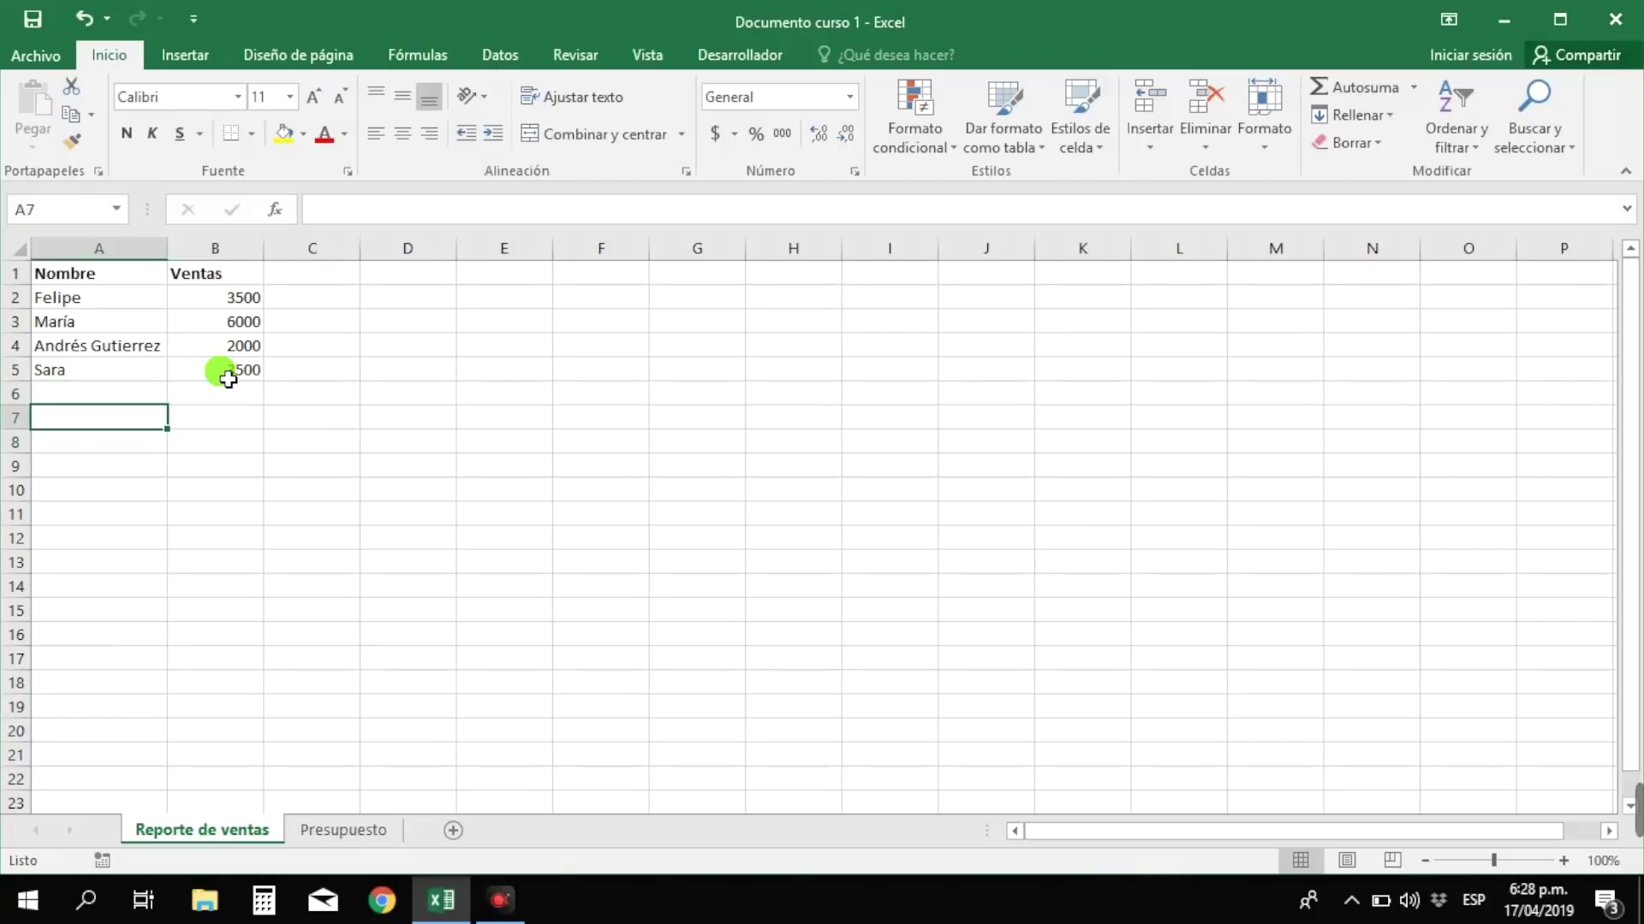
key("Right")
key("Right")
key("Up")
key("Left")
key("Up")
key("Up")
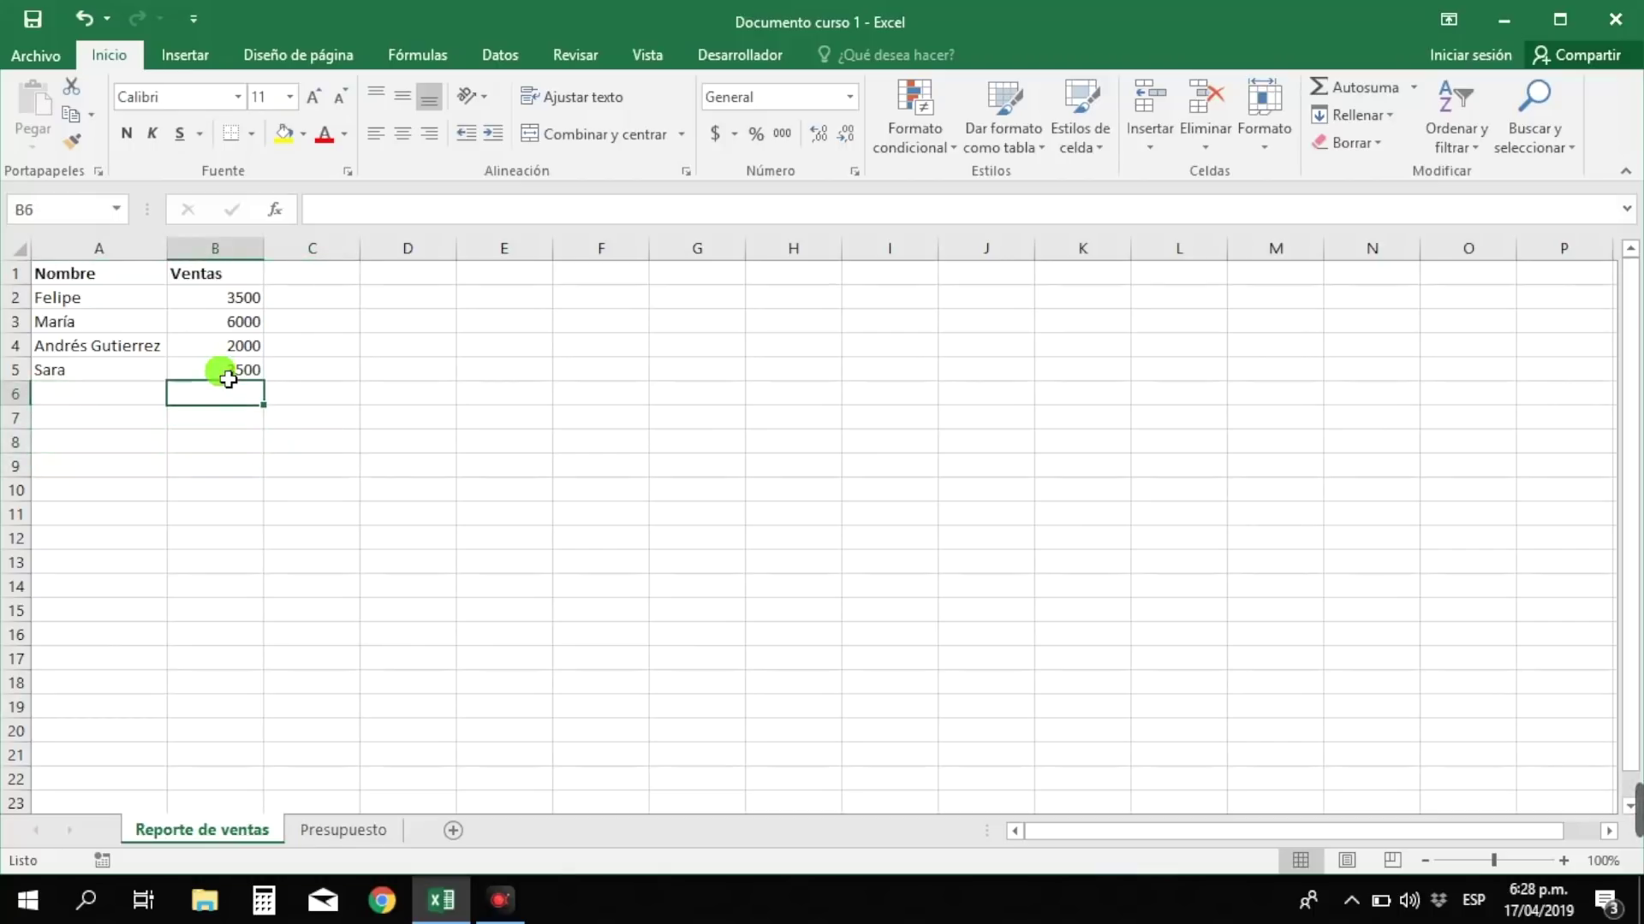
key("Left")
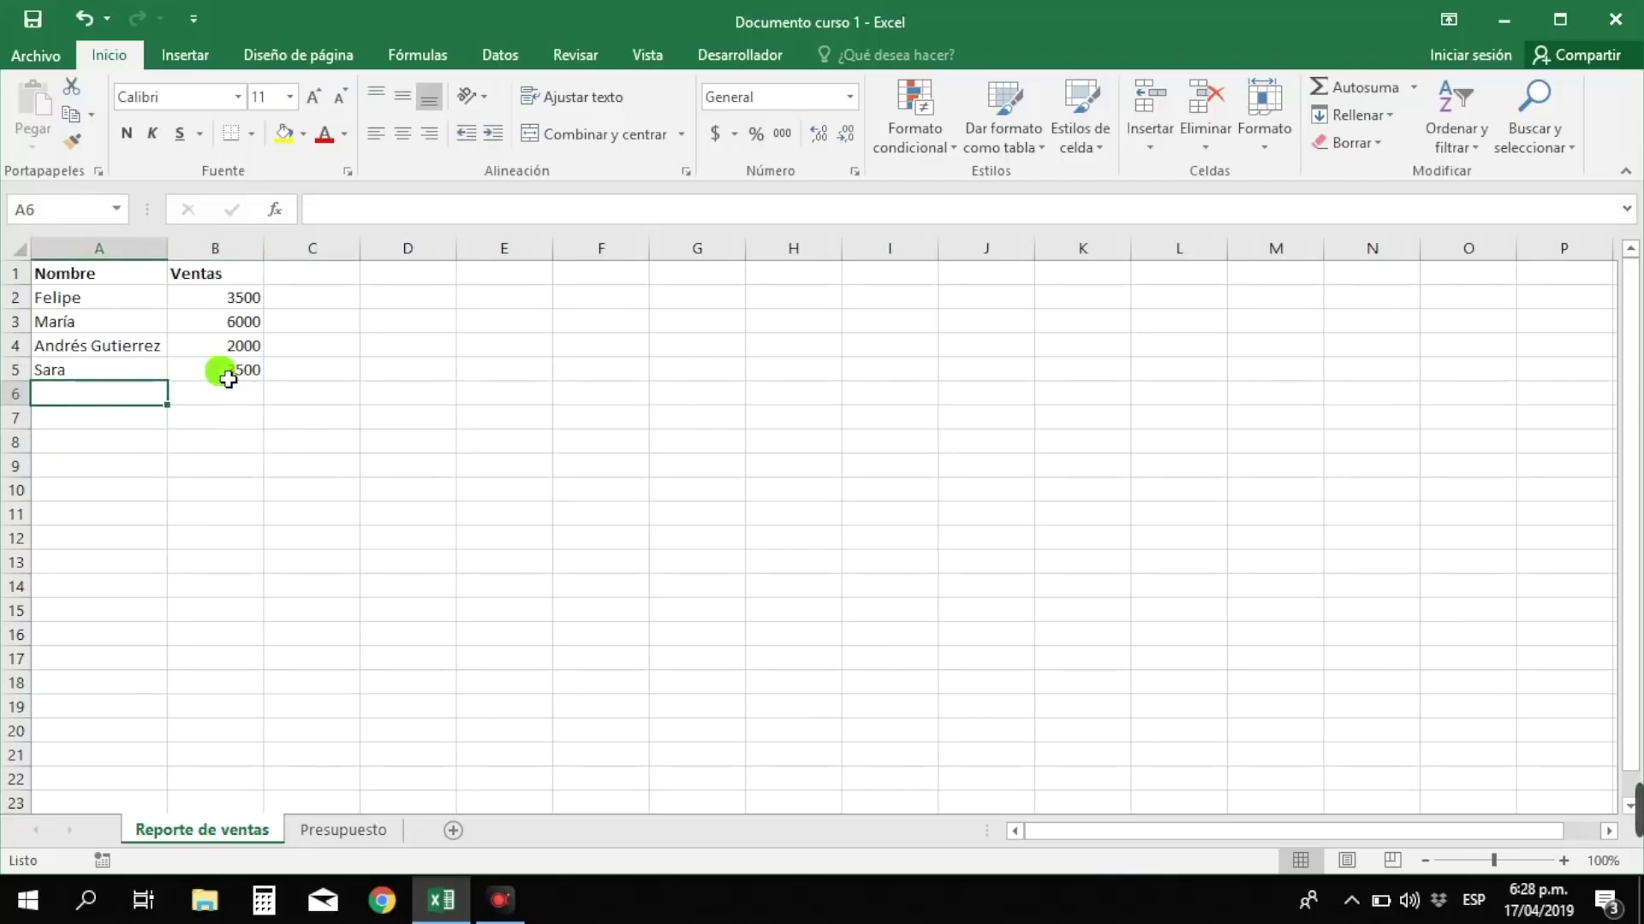
key("Down")
key("Down")
key("Down")
key("Down")
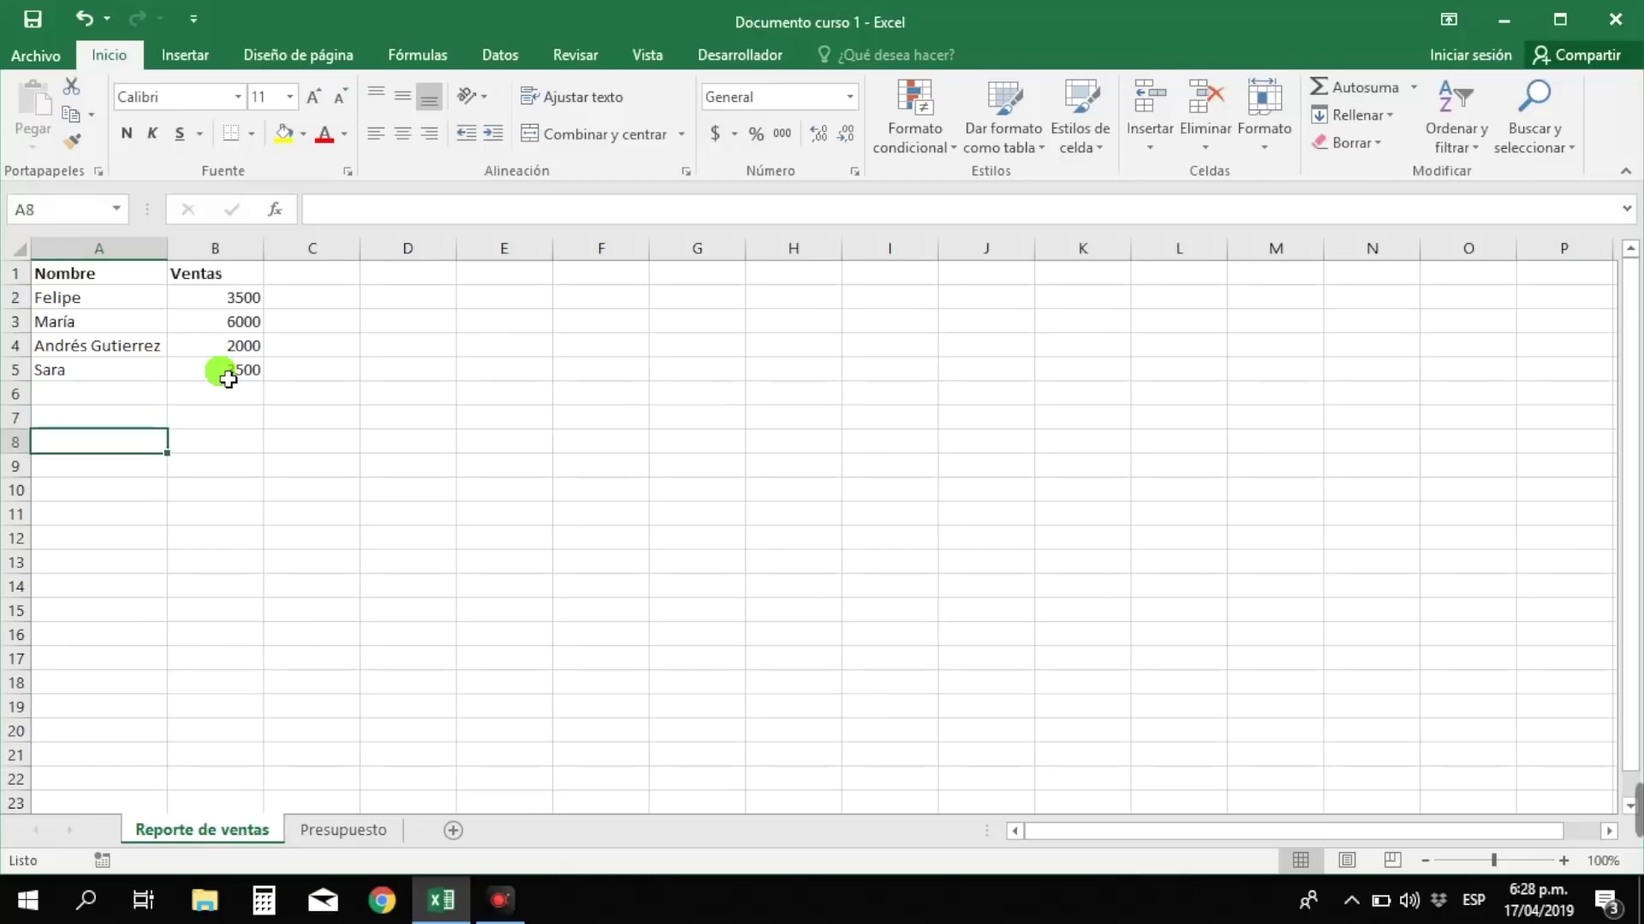
key("Down")
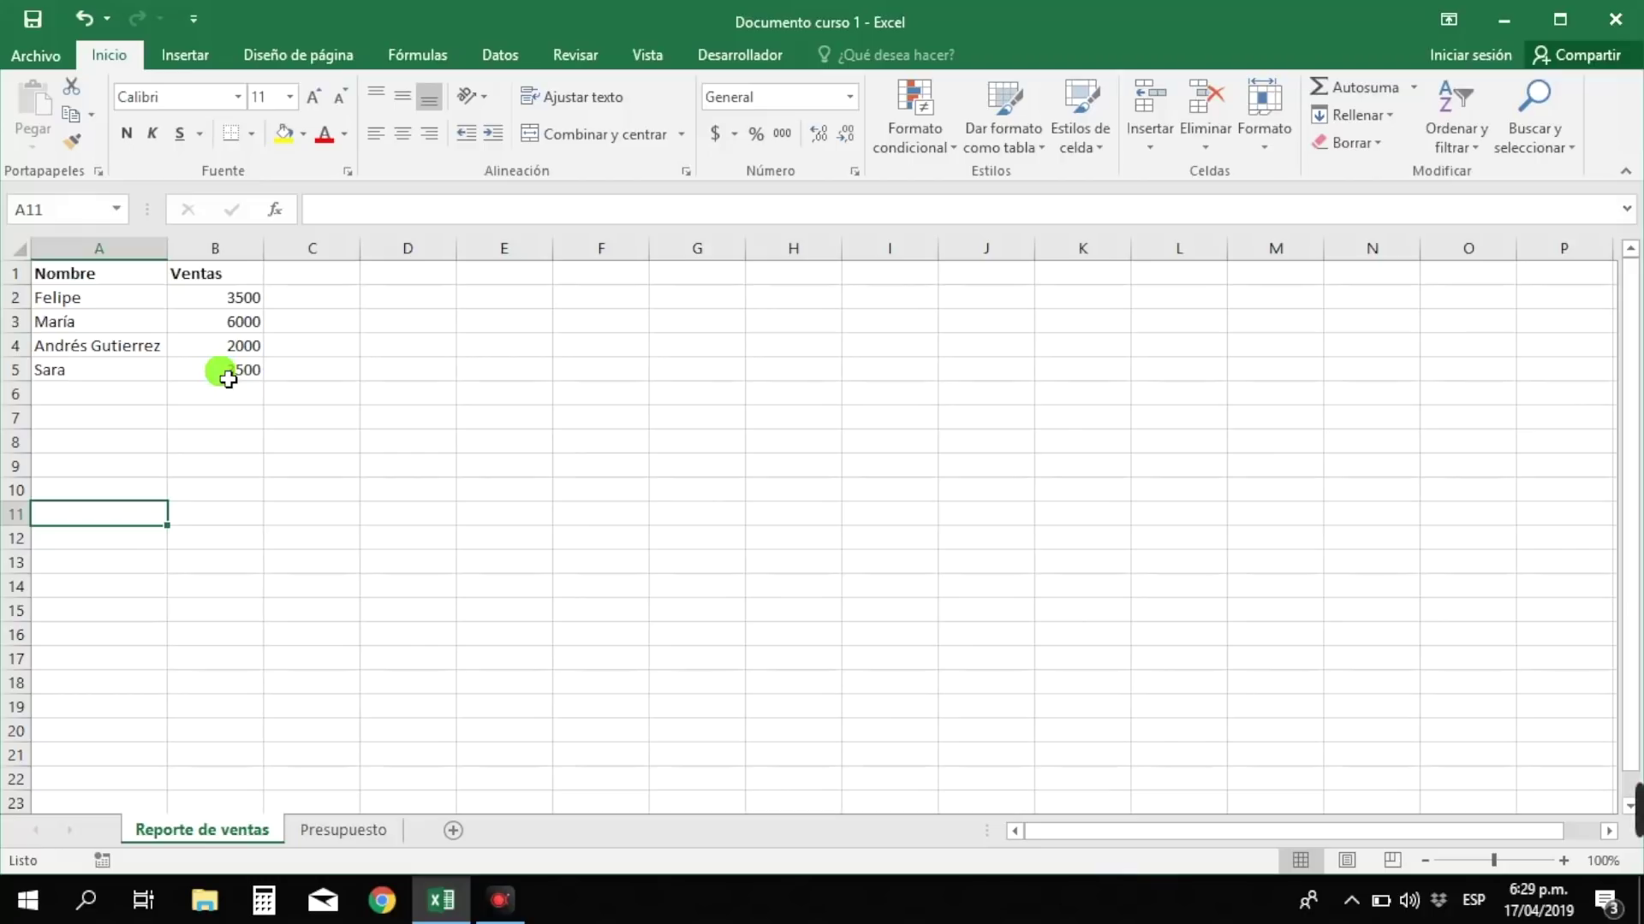
key("Right")
key("Right")
key("Right")
key("Right")
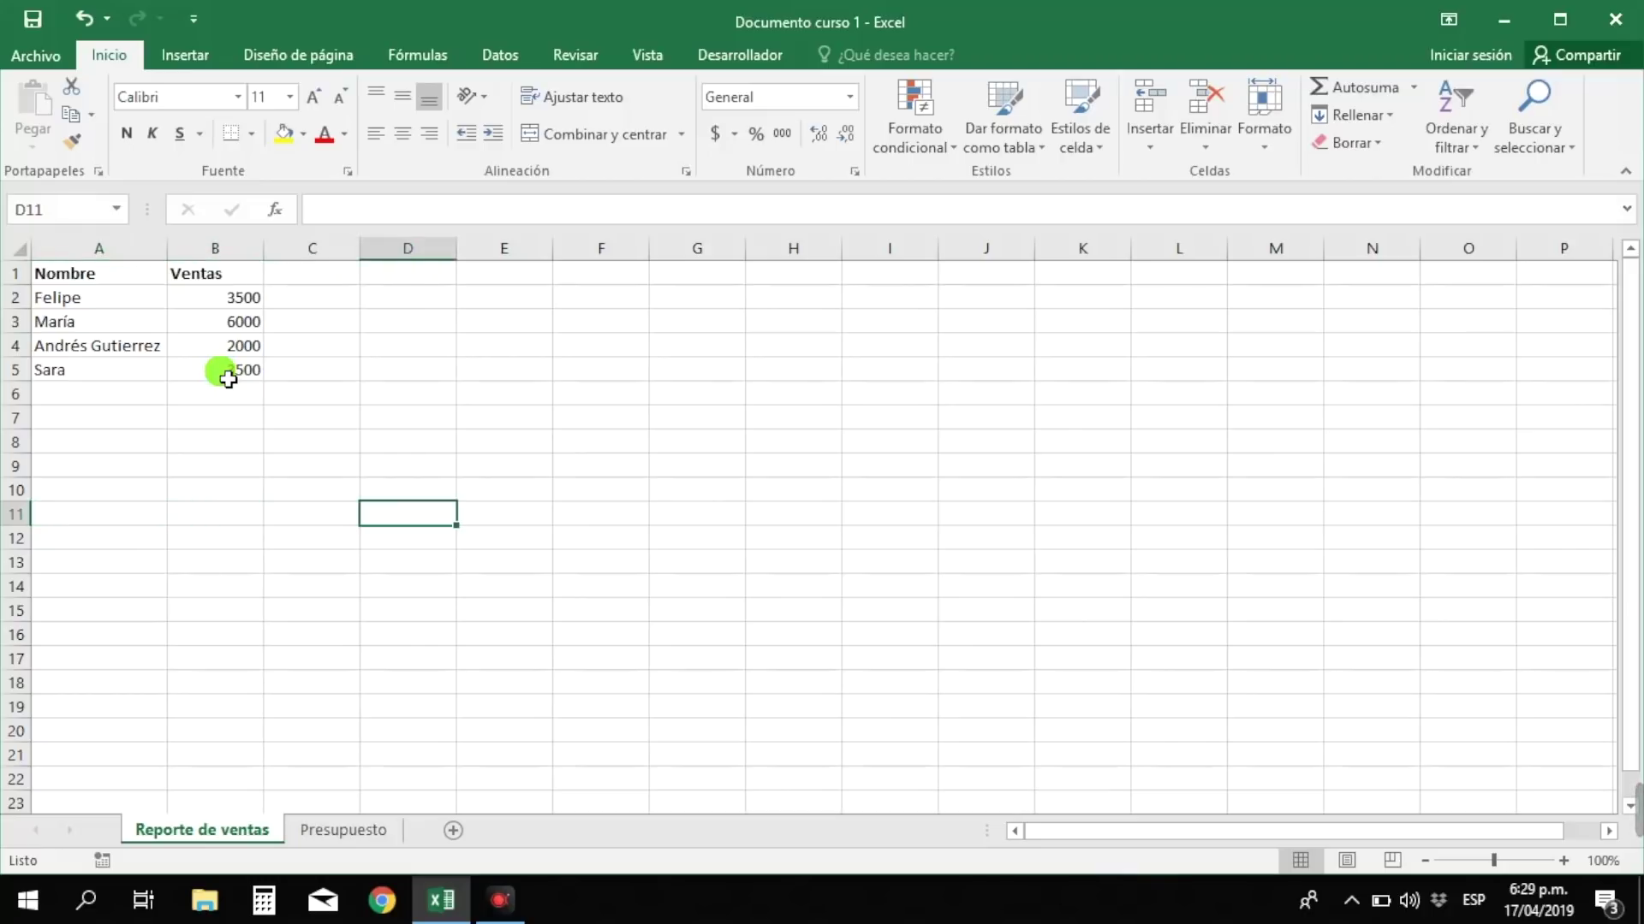
key("Right")
key("Right")
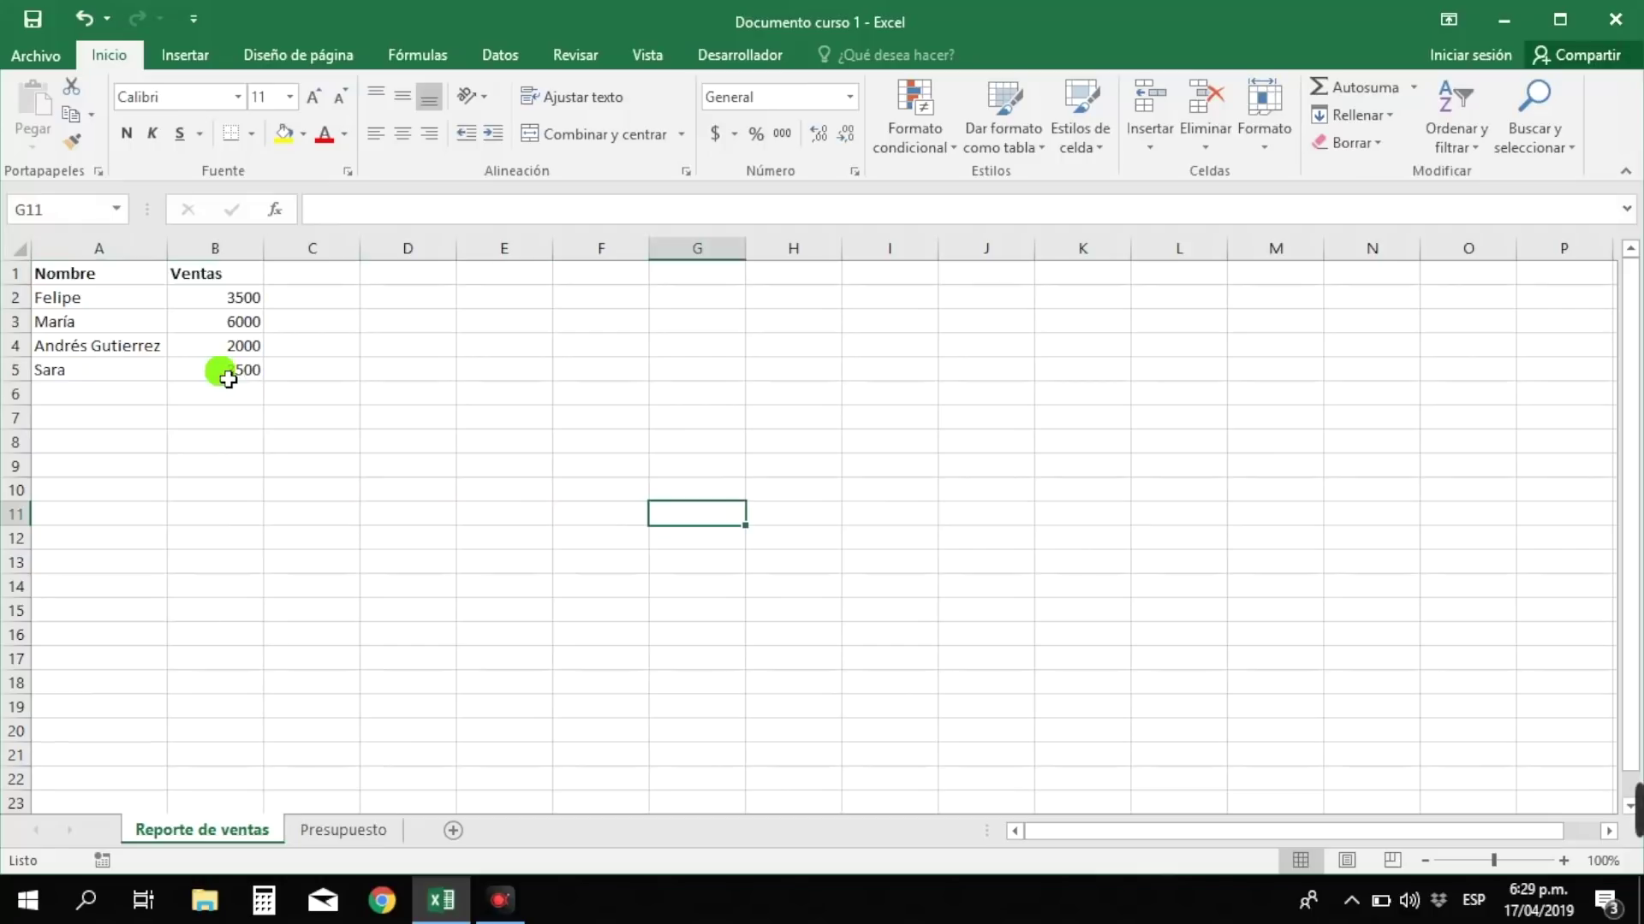
- Enter sellers Manuel 2400, Camilo 2014 and Fernanda 1850 in rows 6–8
left_click(101, 397)
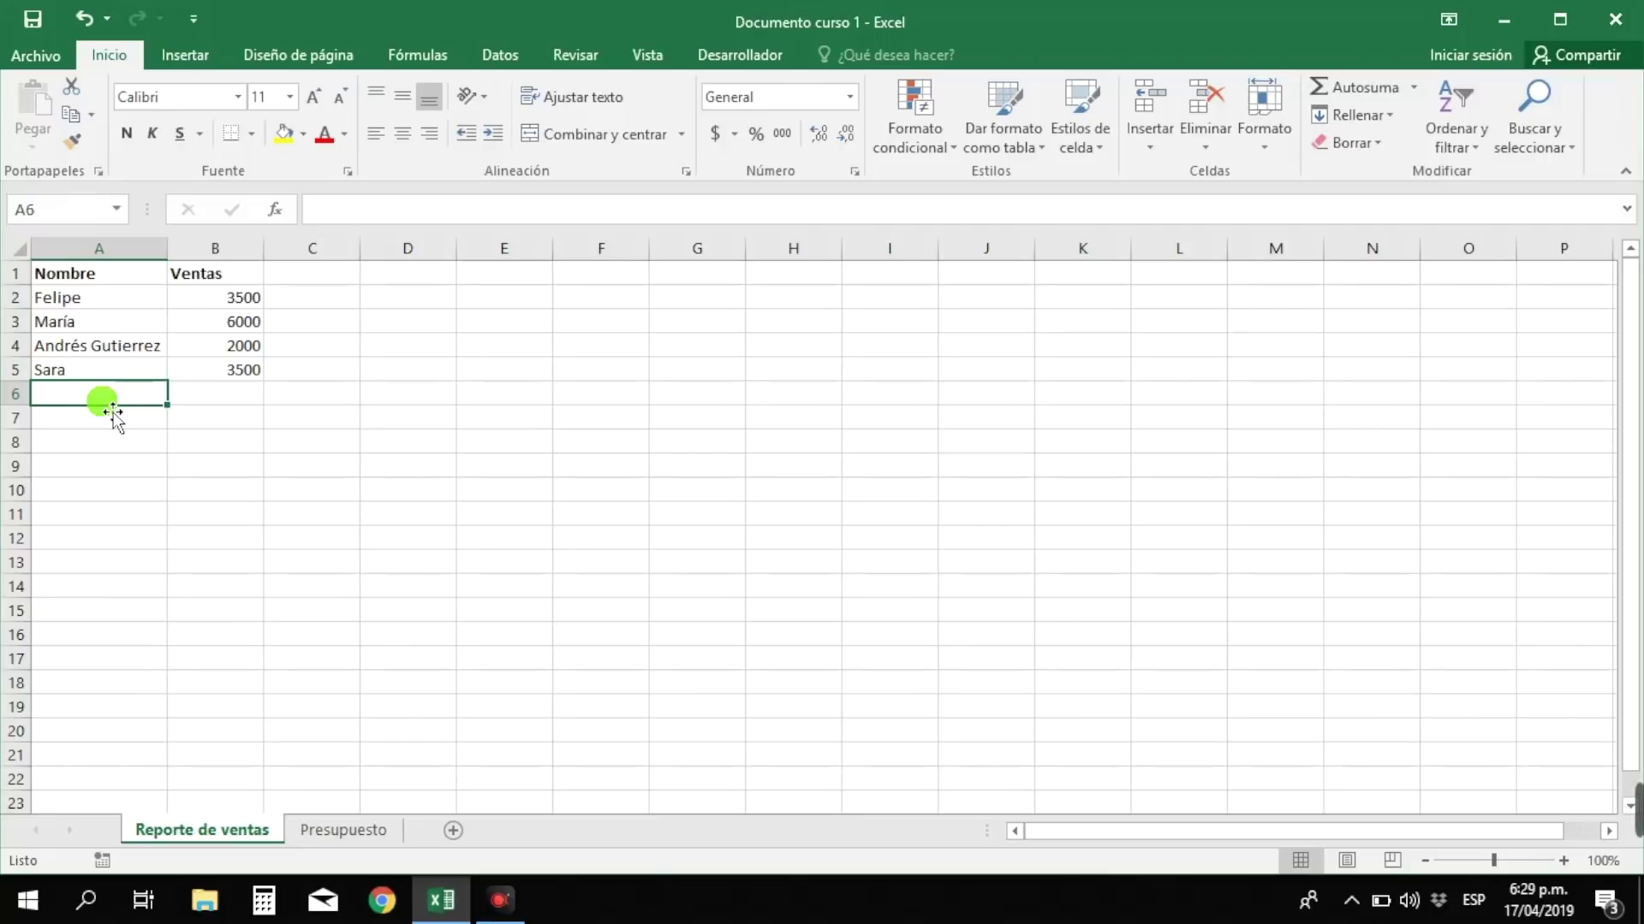
type("Manuel")
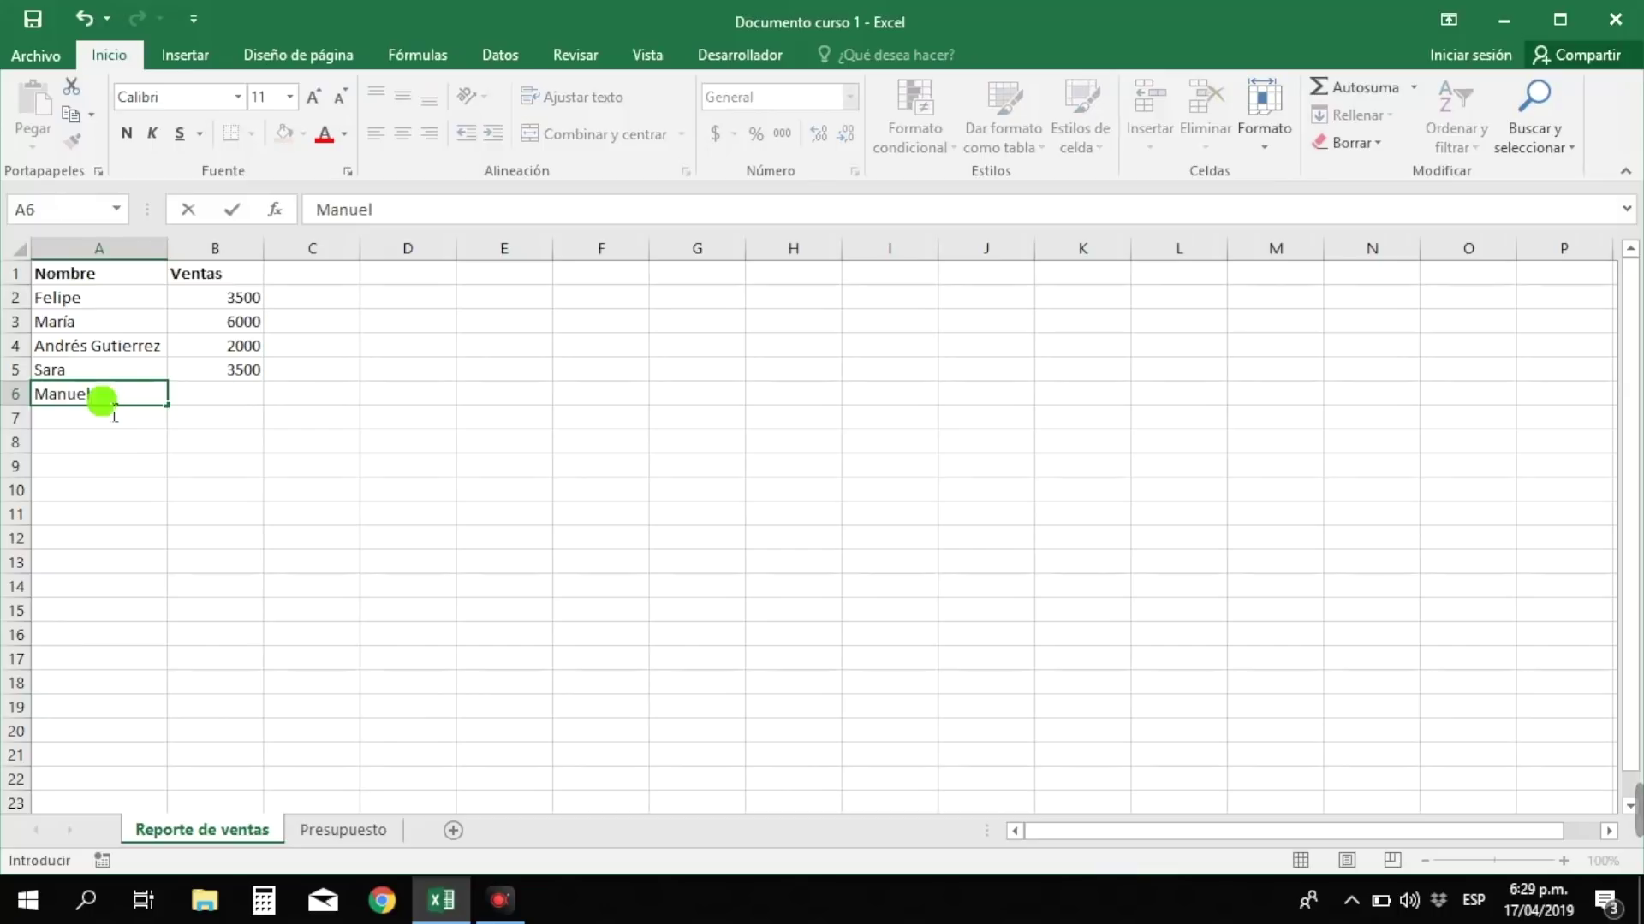
key("Tab")
type("2400")
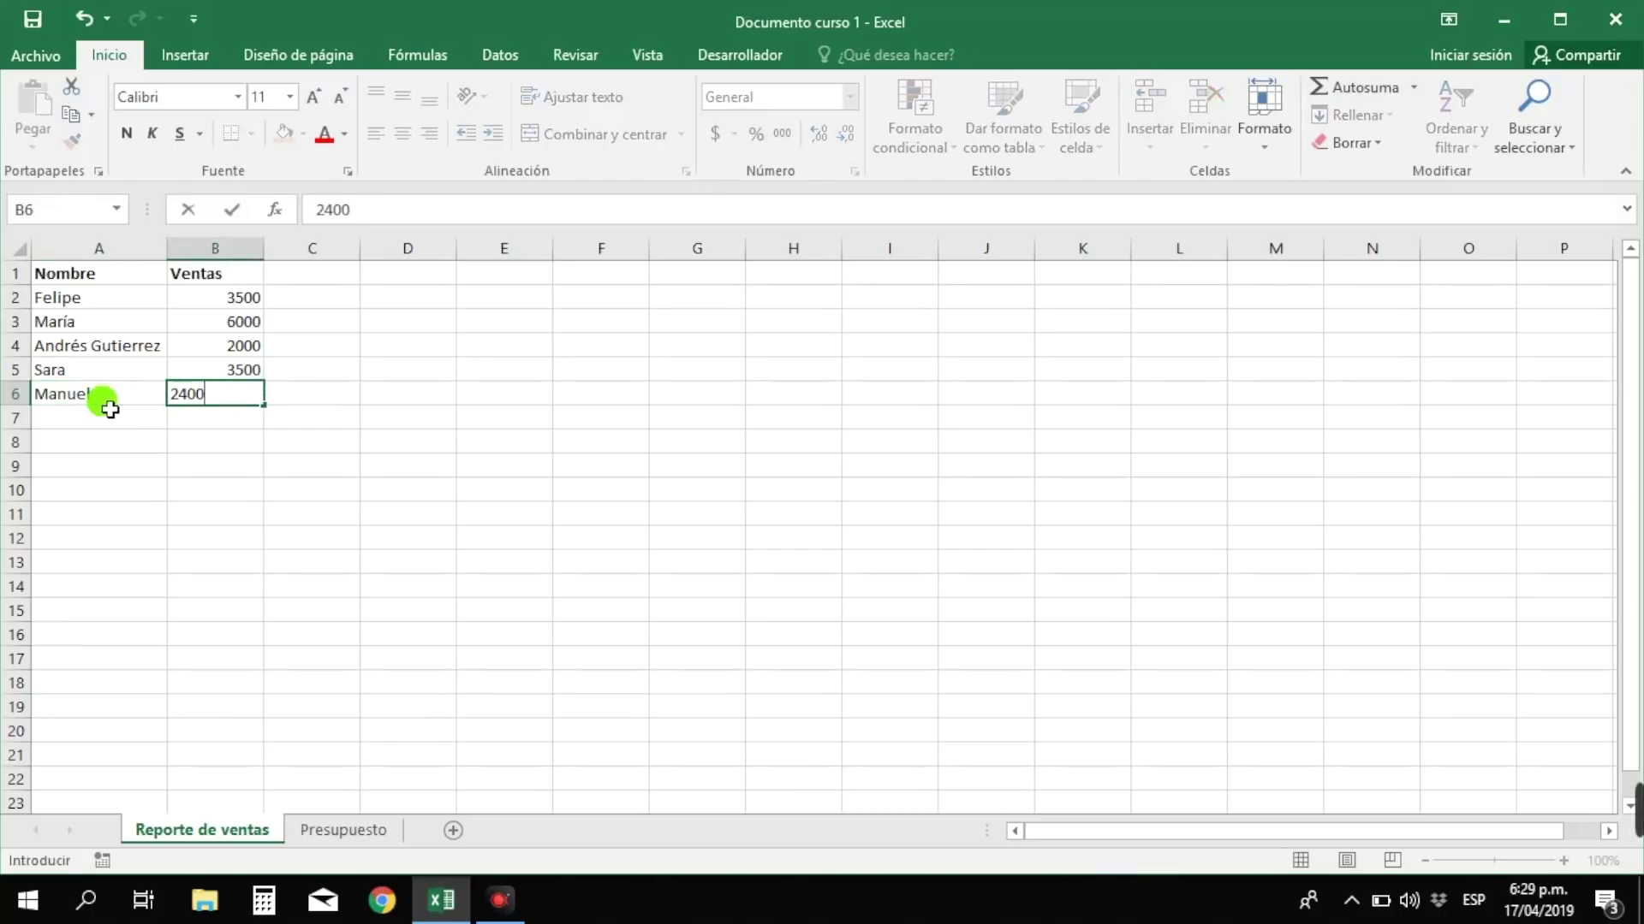
key("Return")
left_click(112, 414)
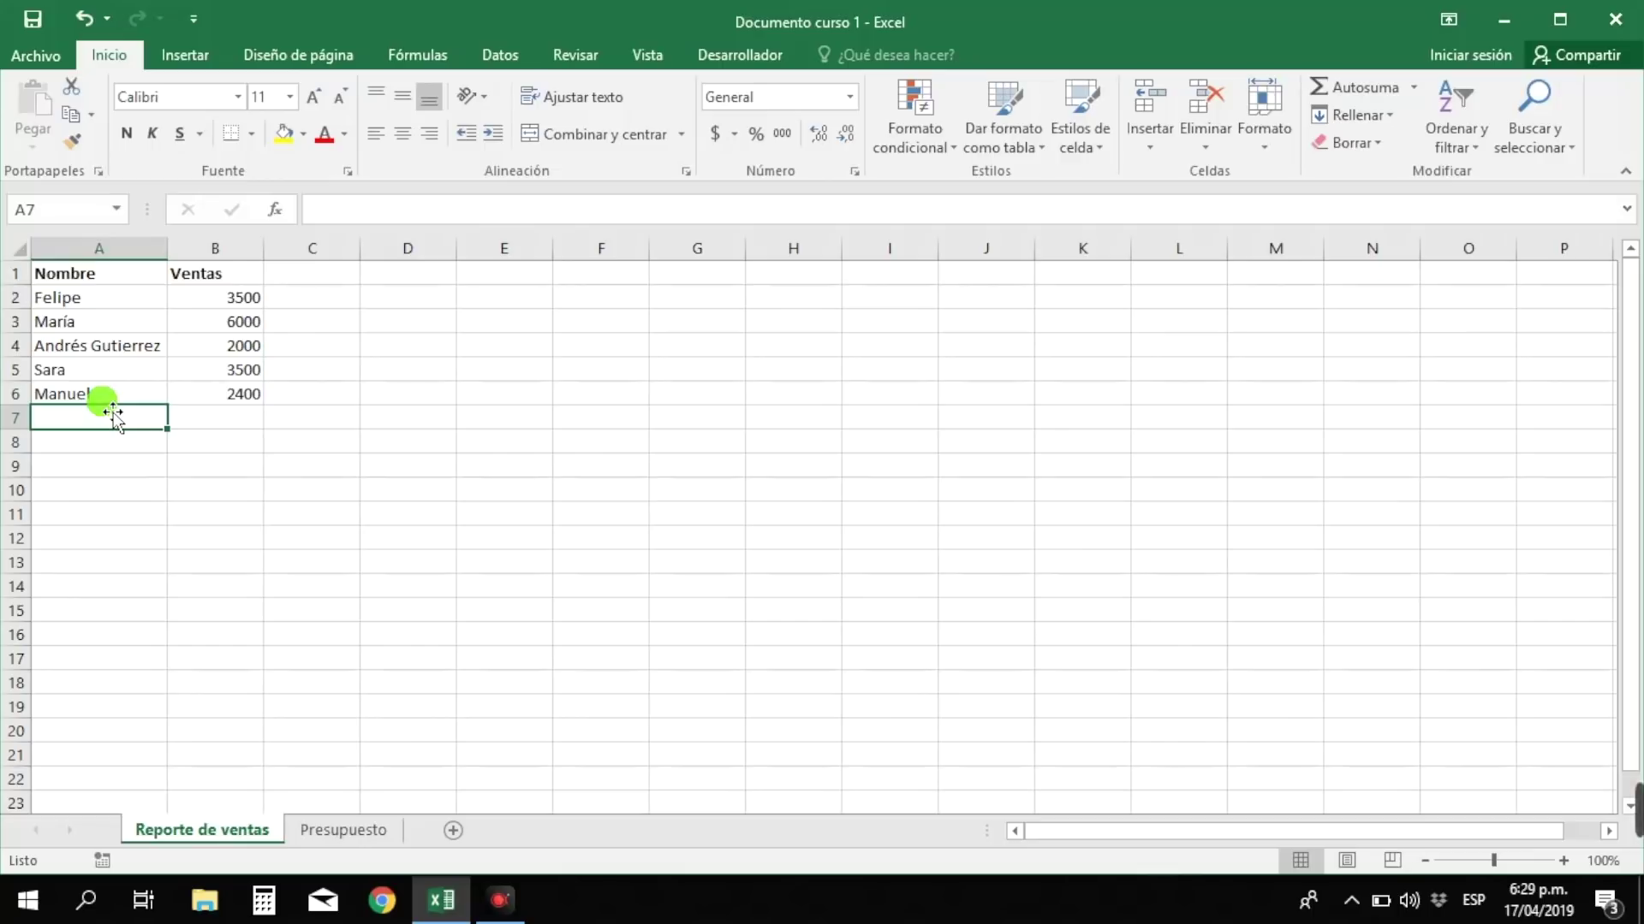
type("Camilo")
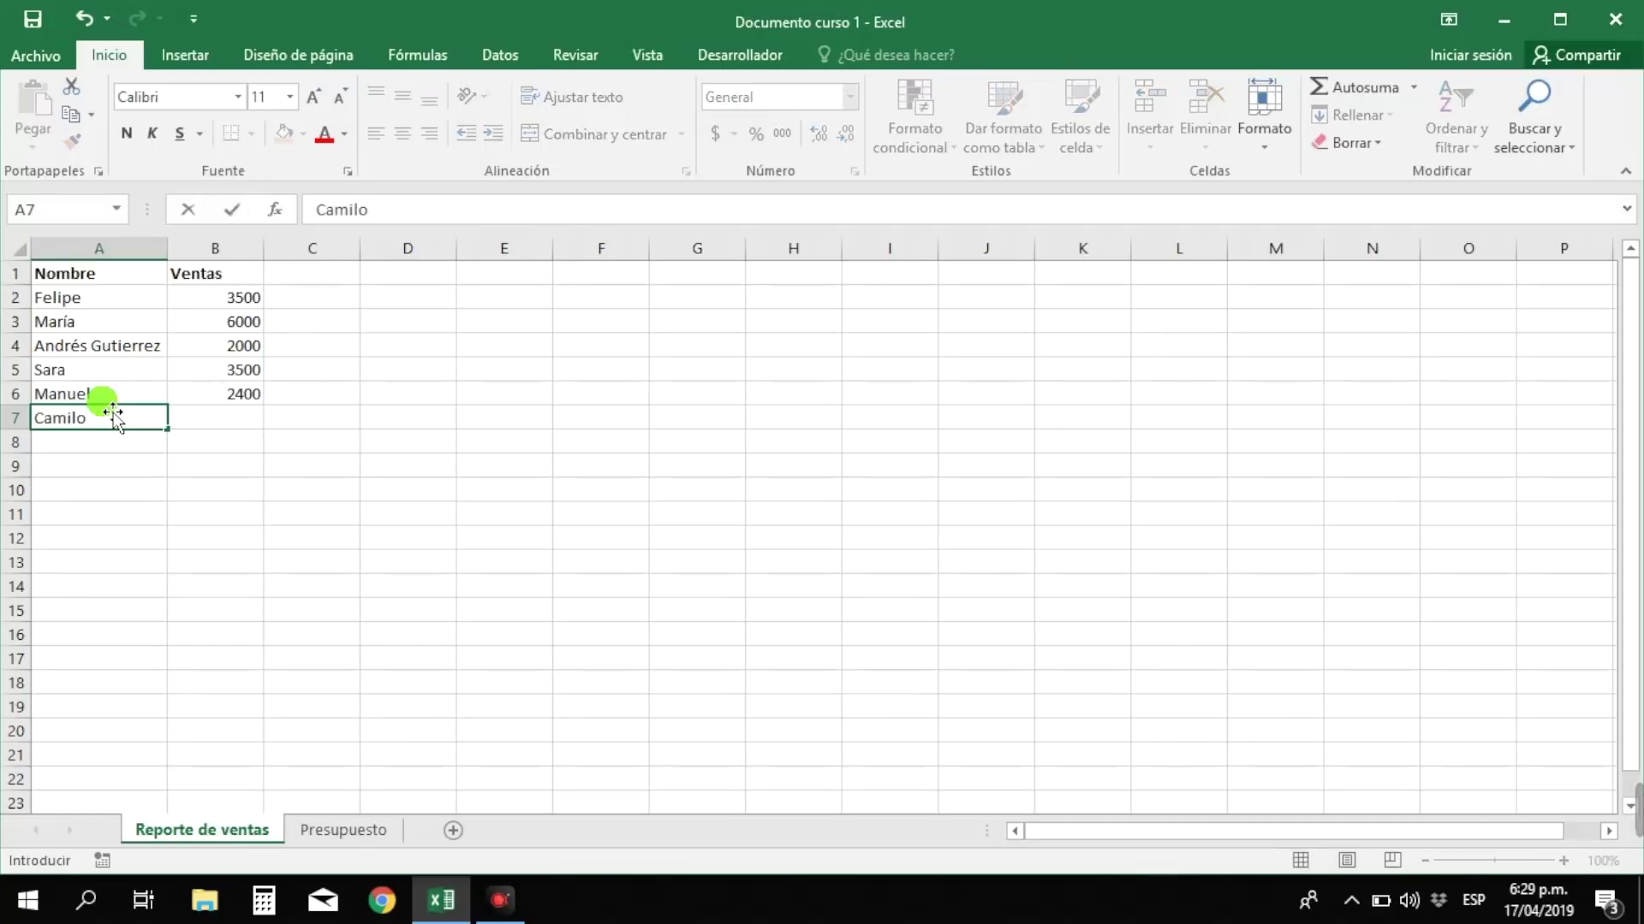
key("Tab")
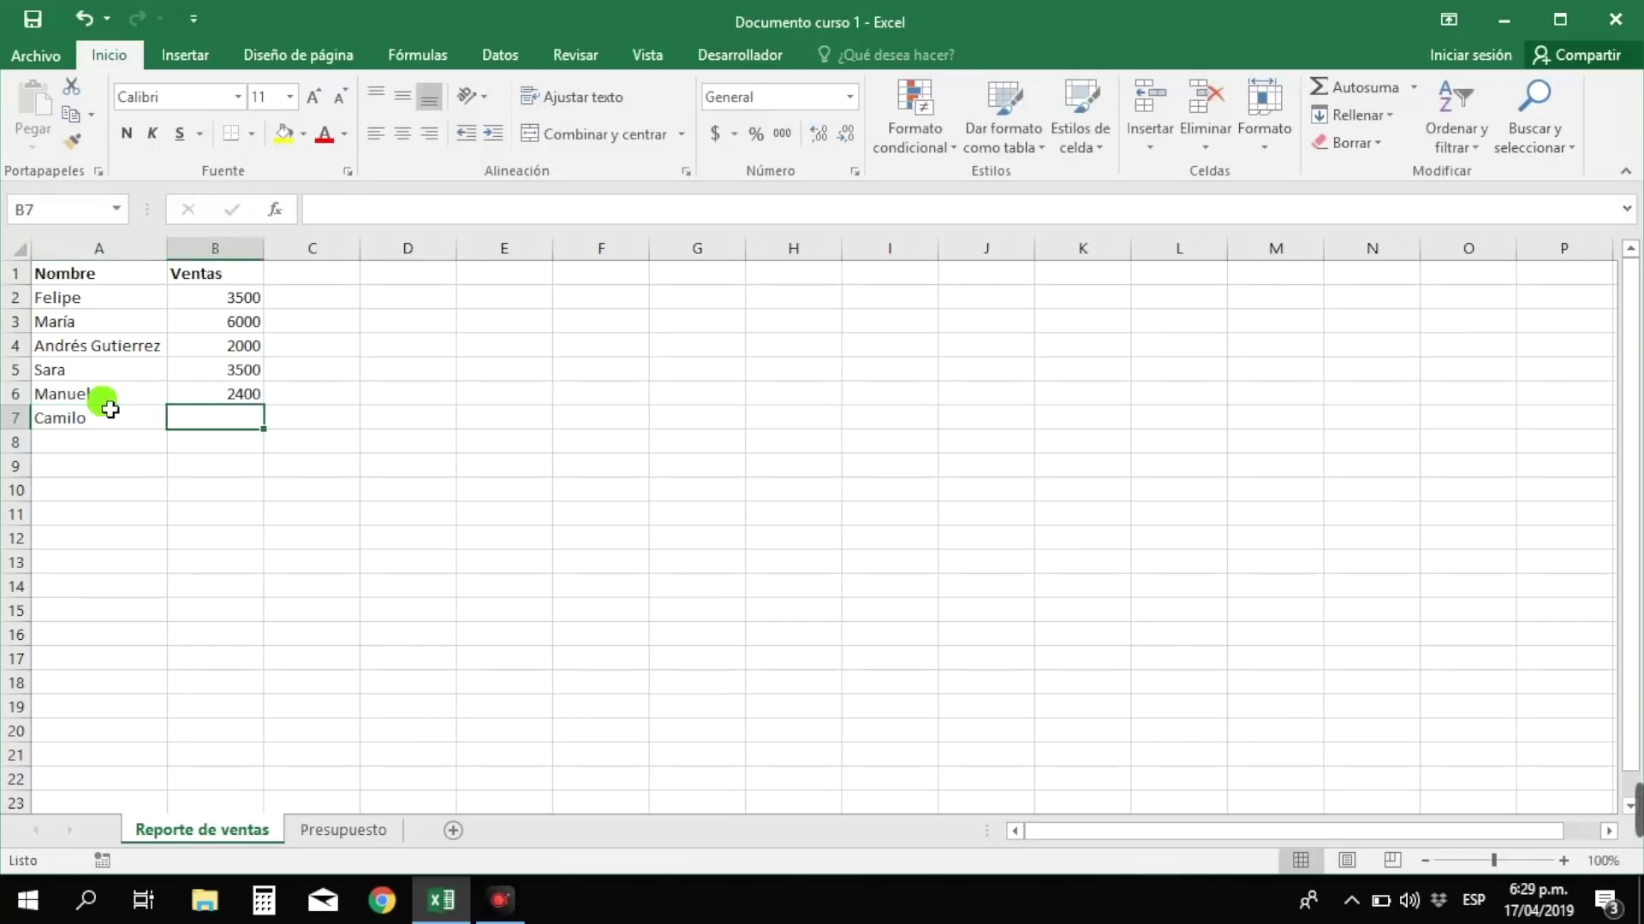
type("2014")
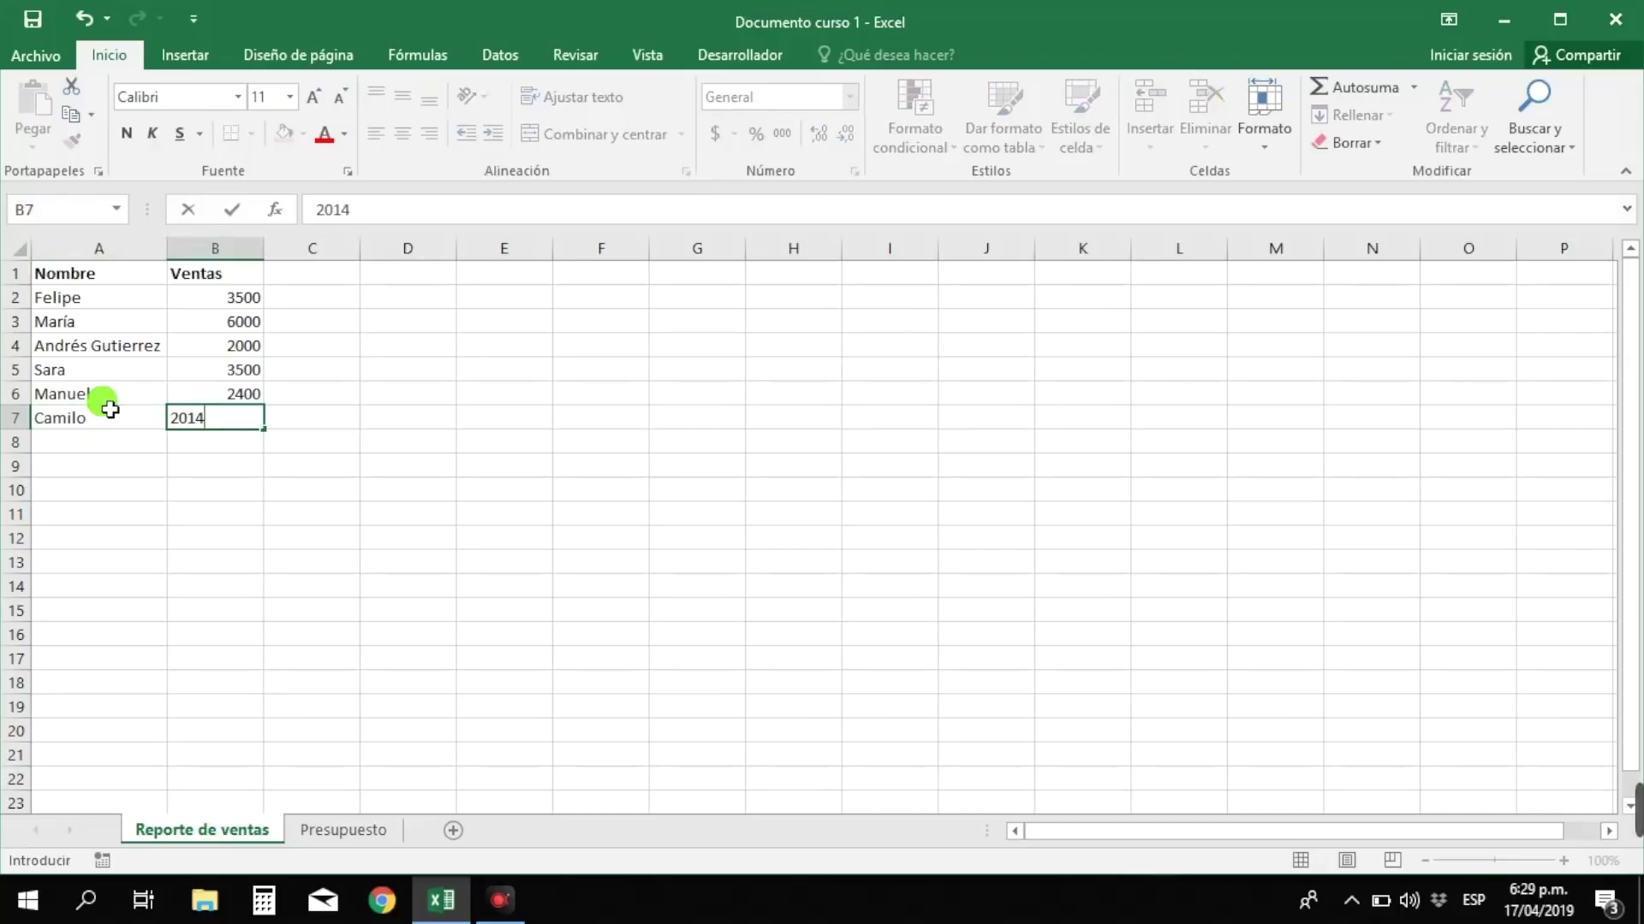
key("Return")
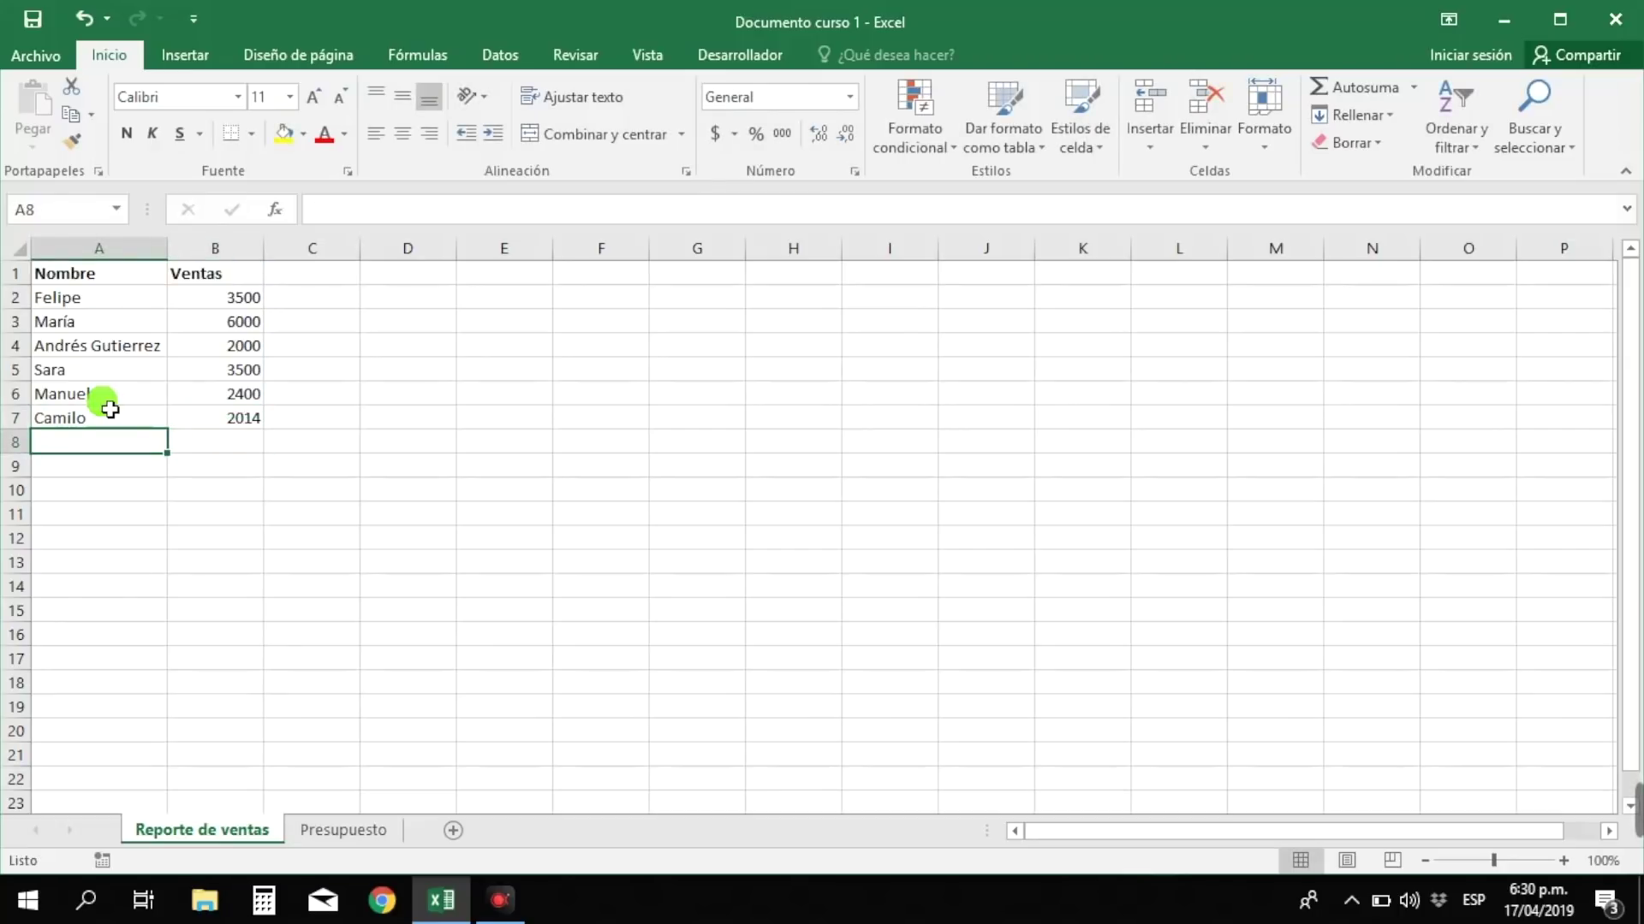
type("Fernanda")
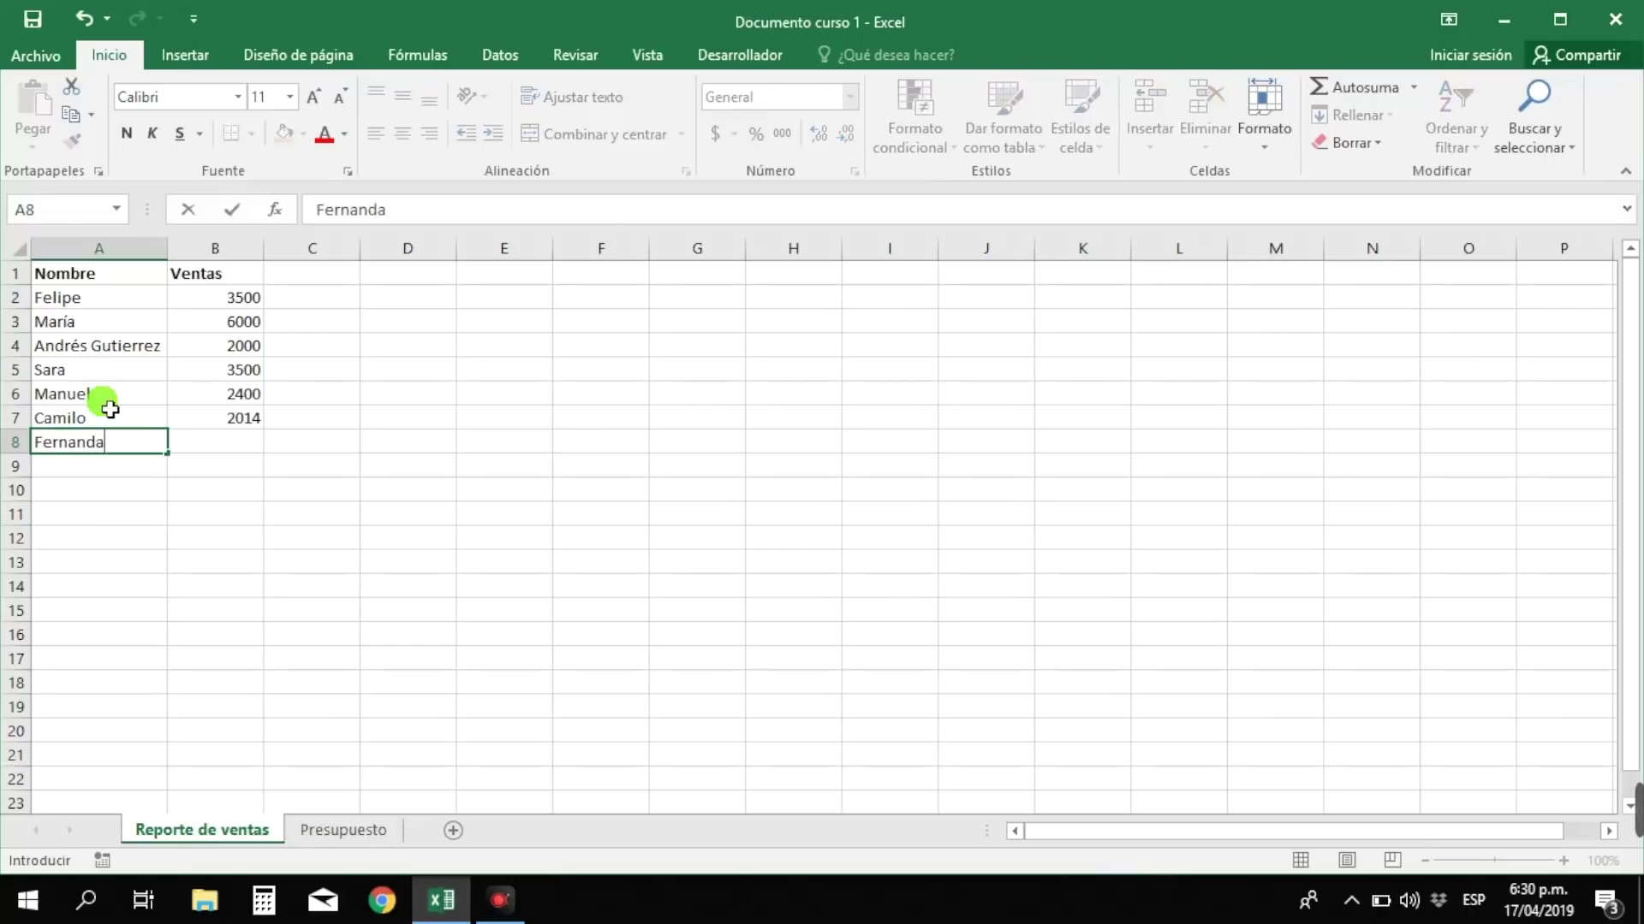
key("Tab")
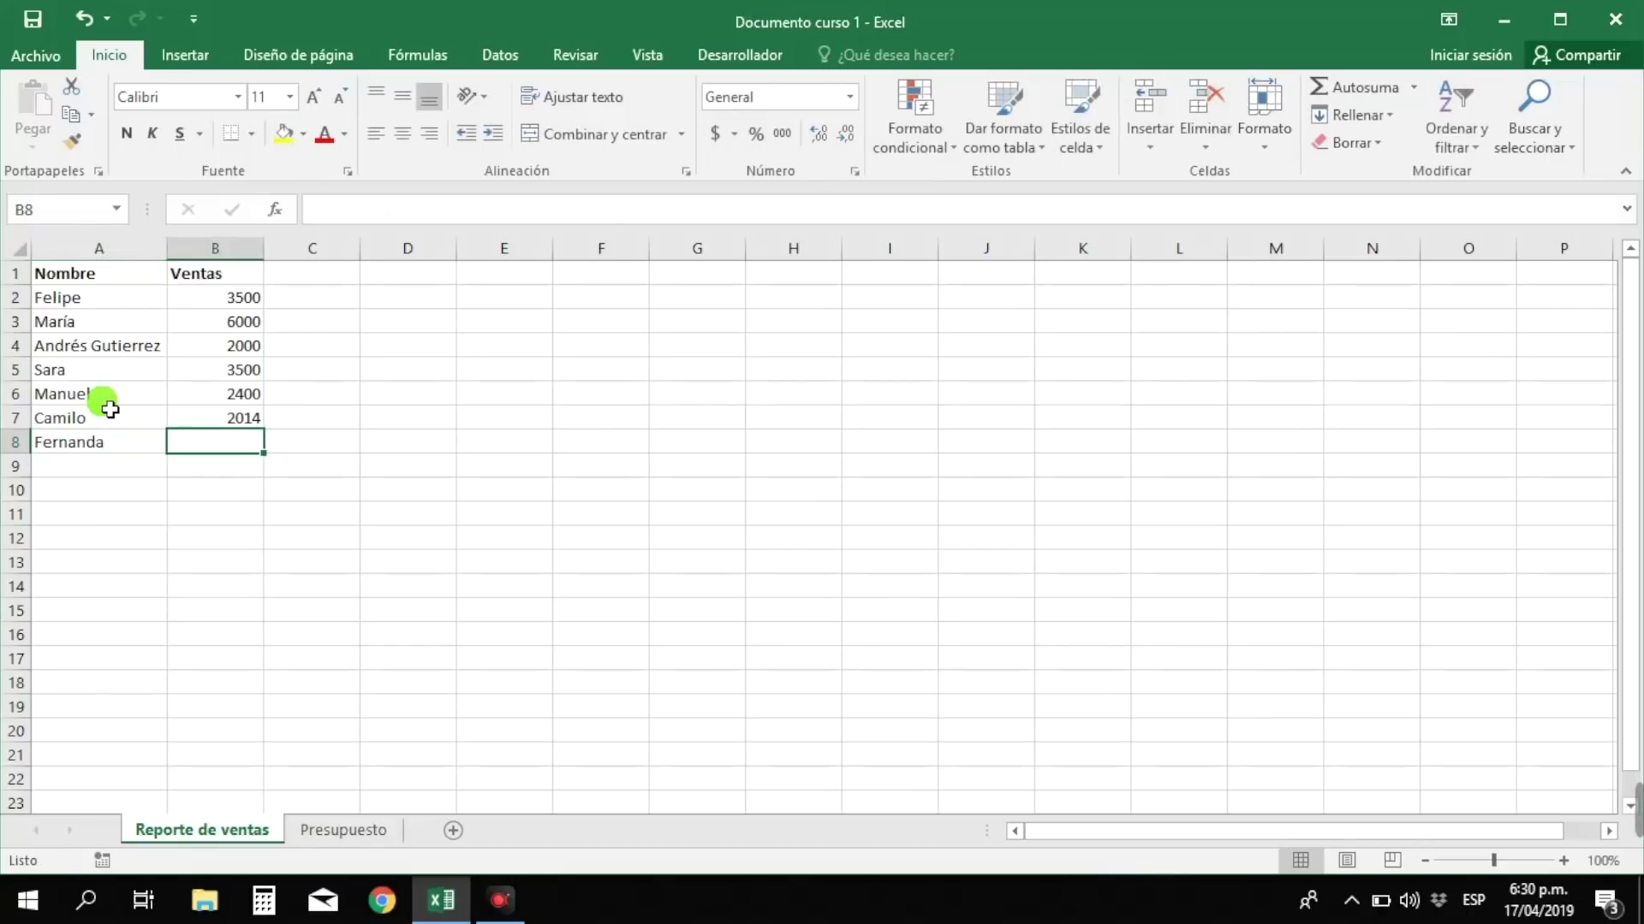
type("1850")
key("Return")
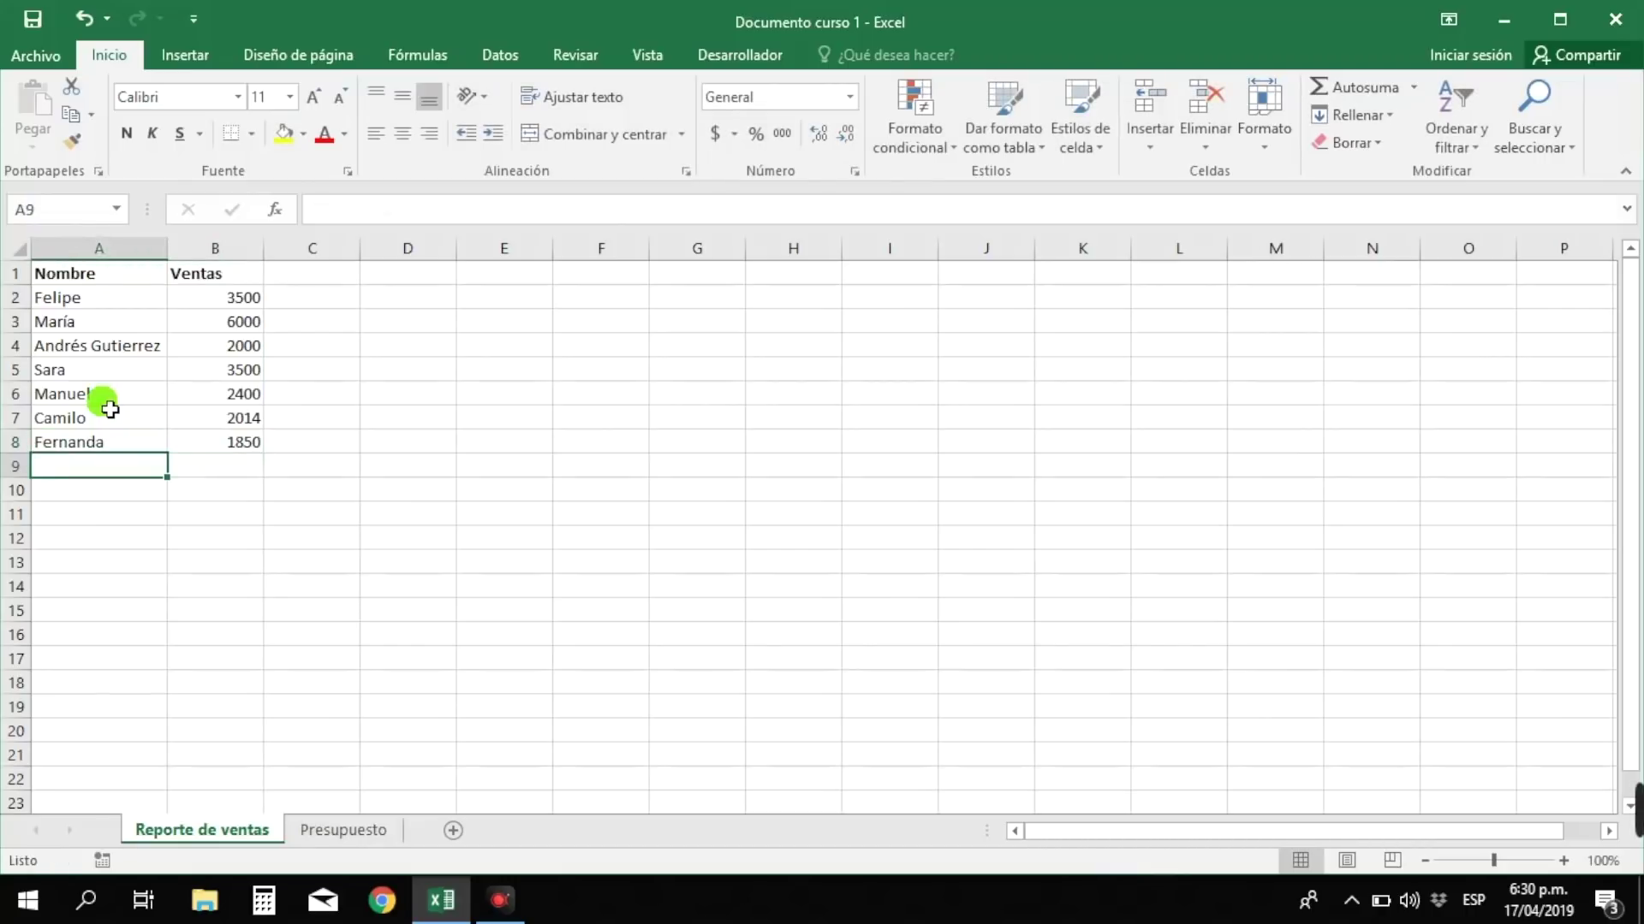
- Enter Claudia 2400, Andrea 3200 and Luis 2150 in rows 9–11, then reselect A12
type("Claudia")
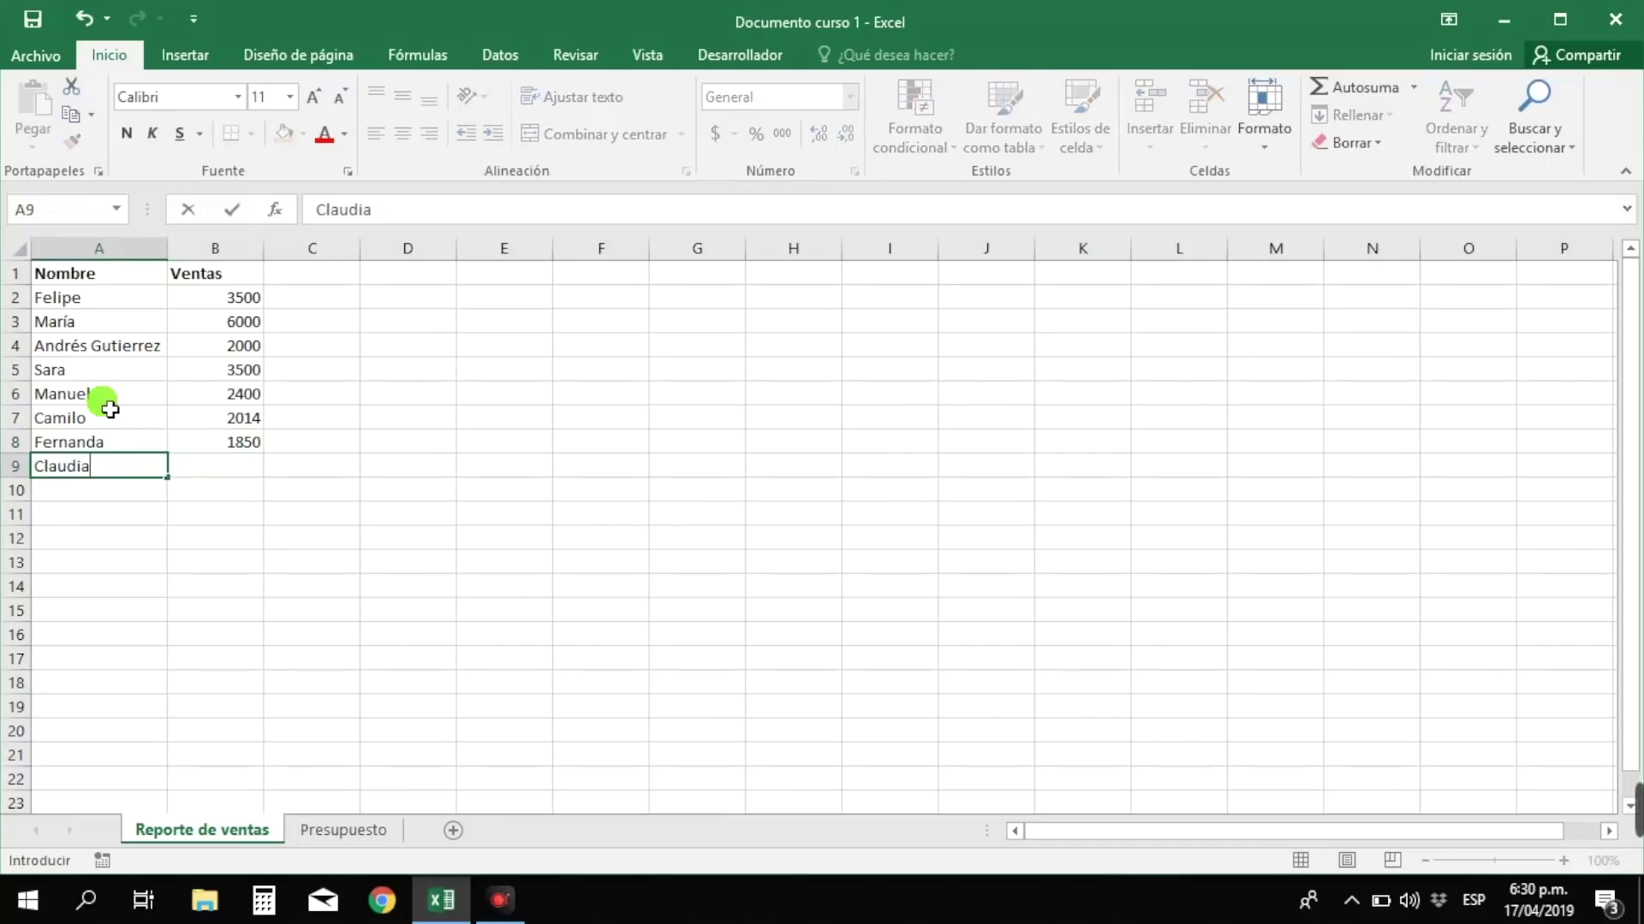
key("Tab")
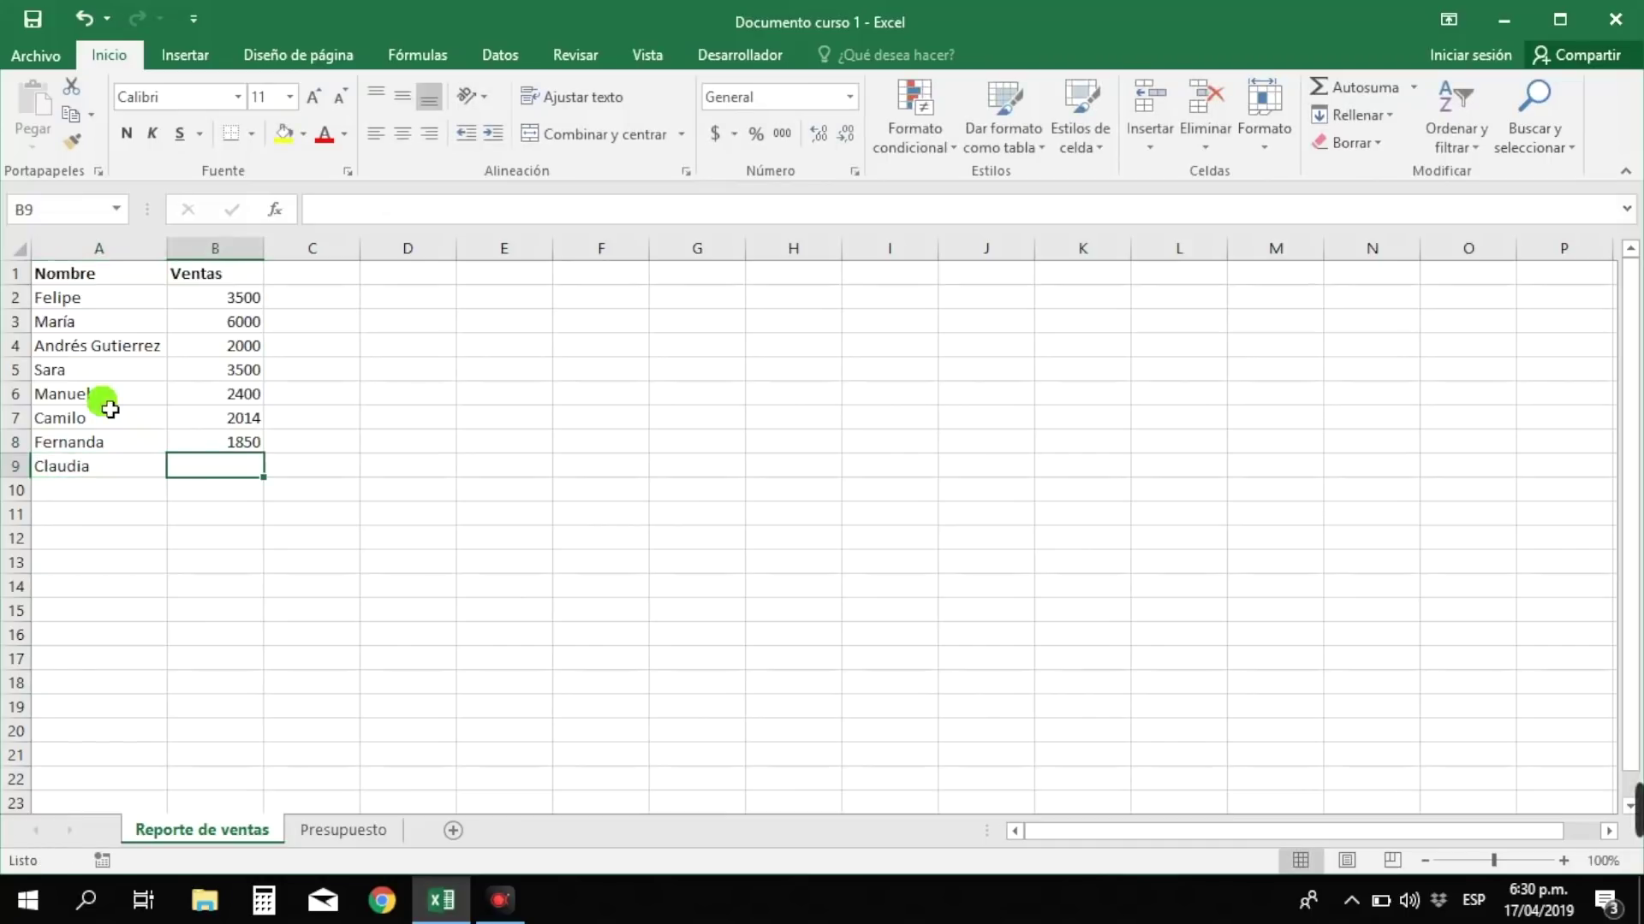
type("2400")
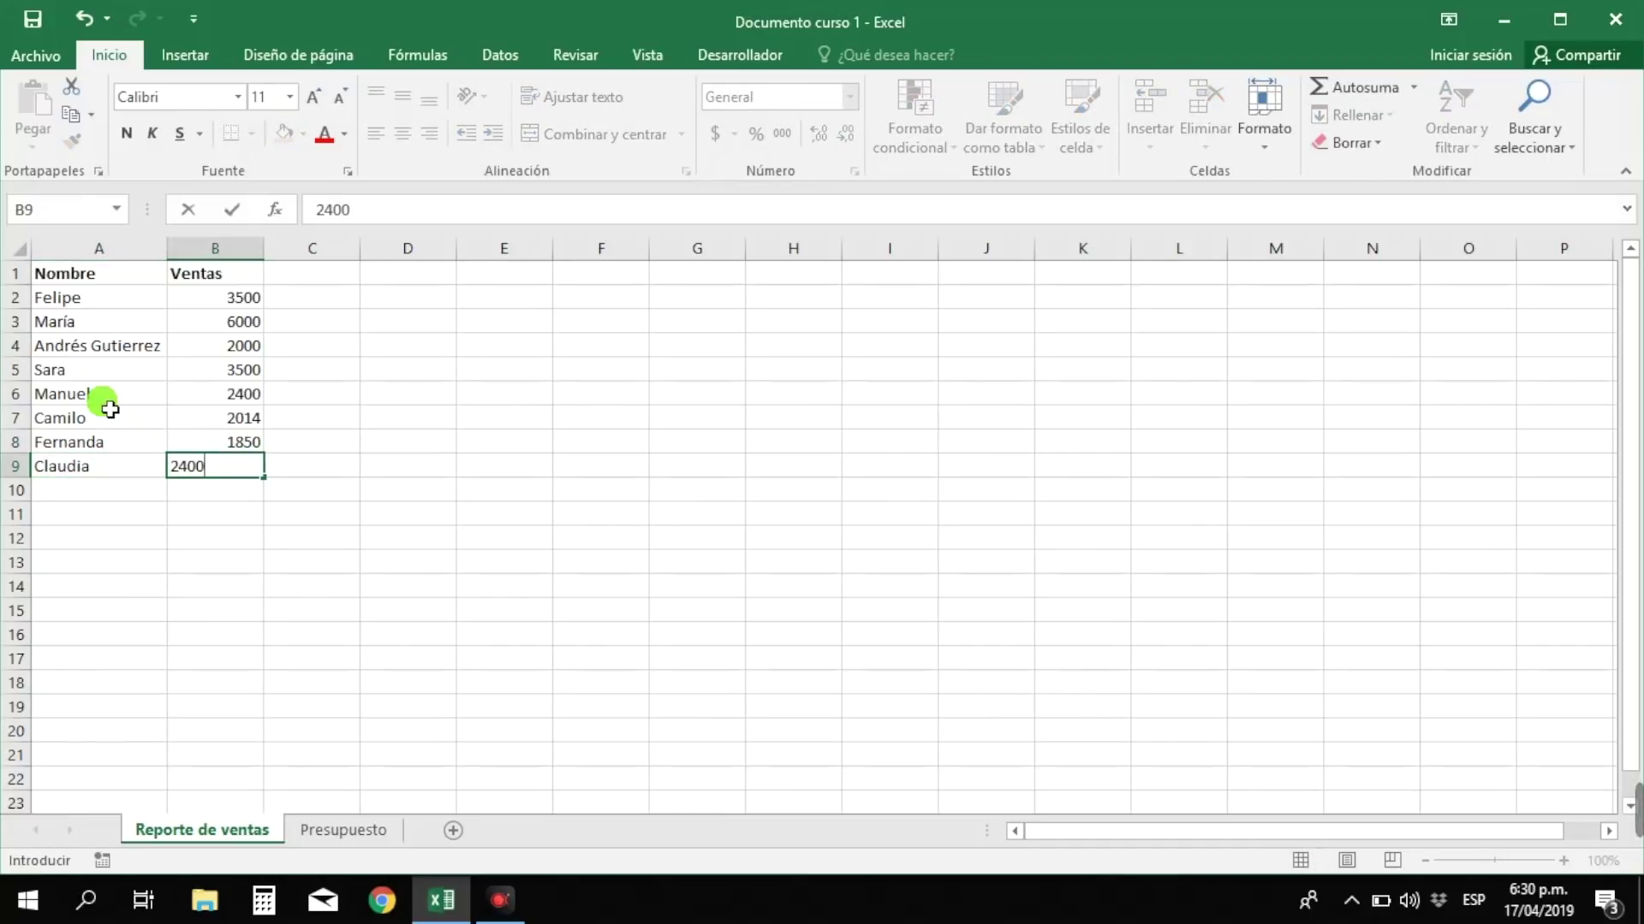
key("Return")
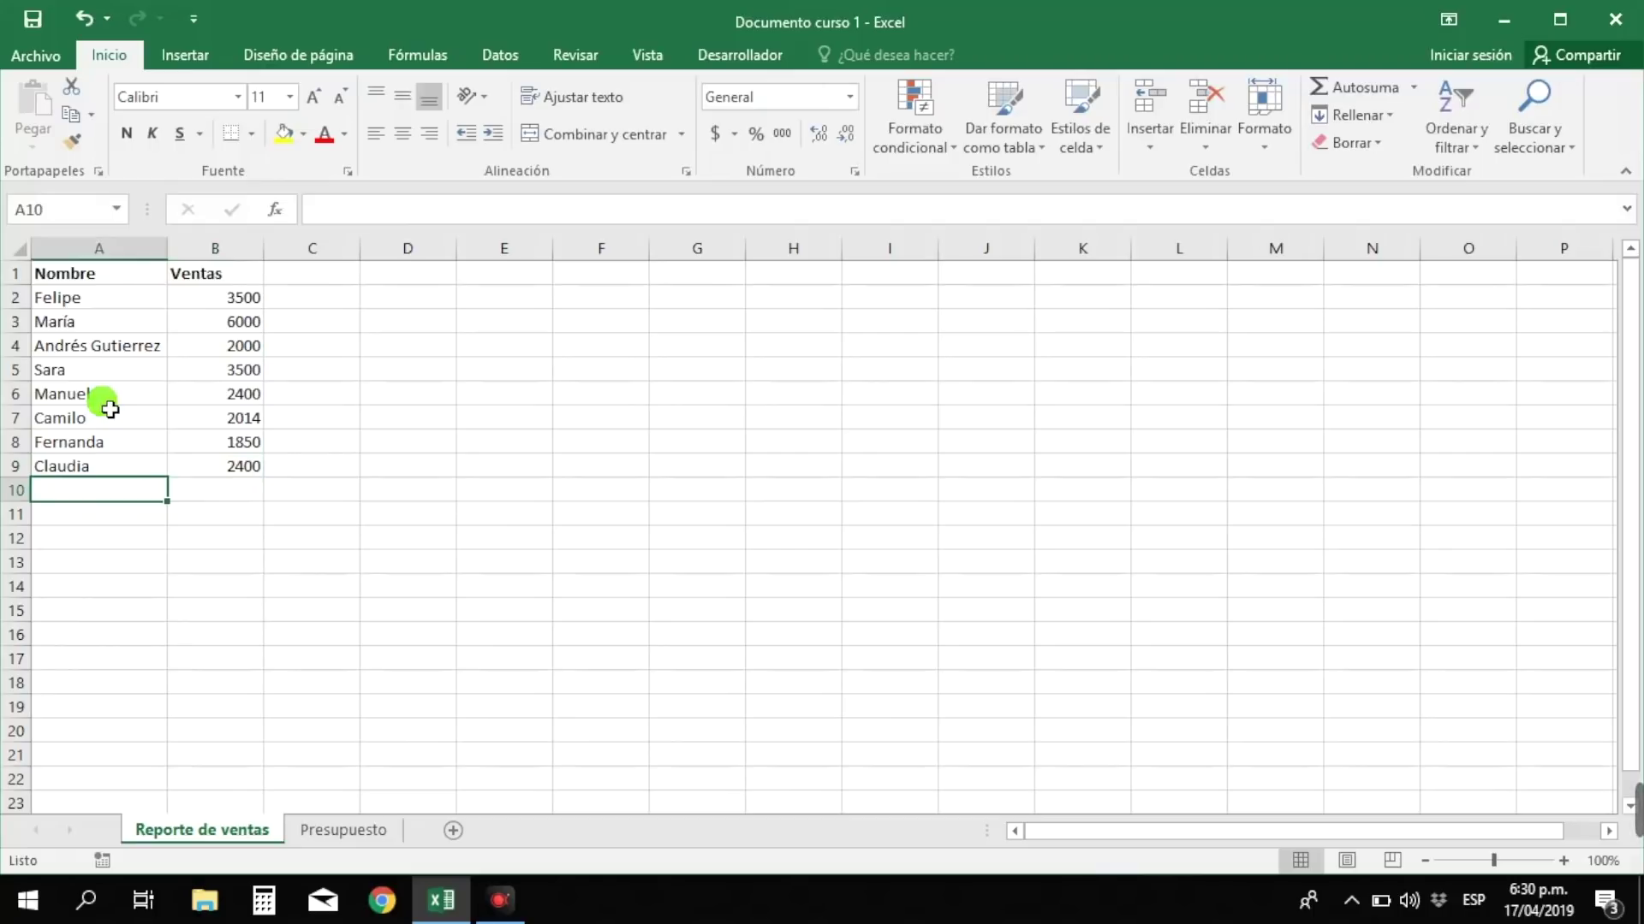
type("A")
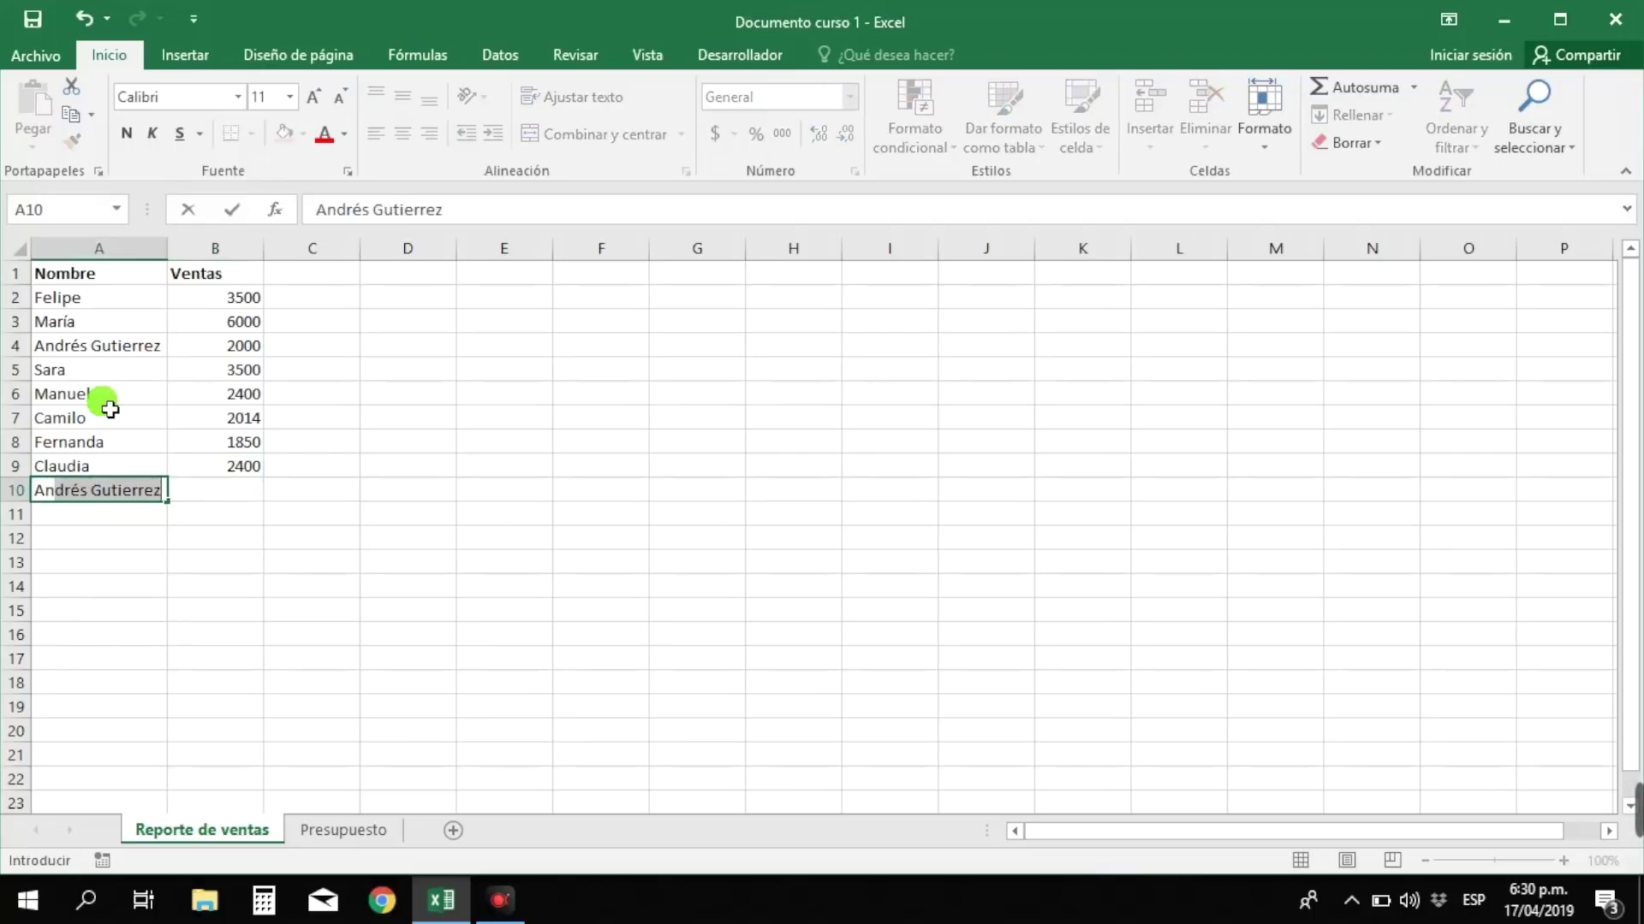
type("ndrea")
key("Tab")
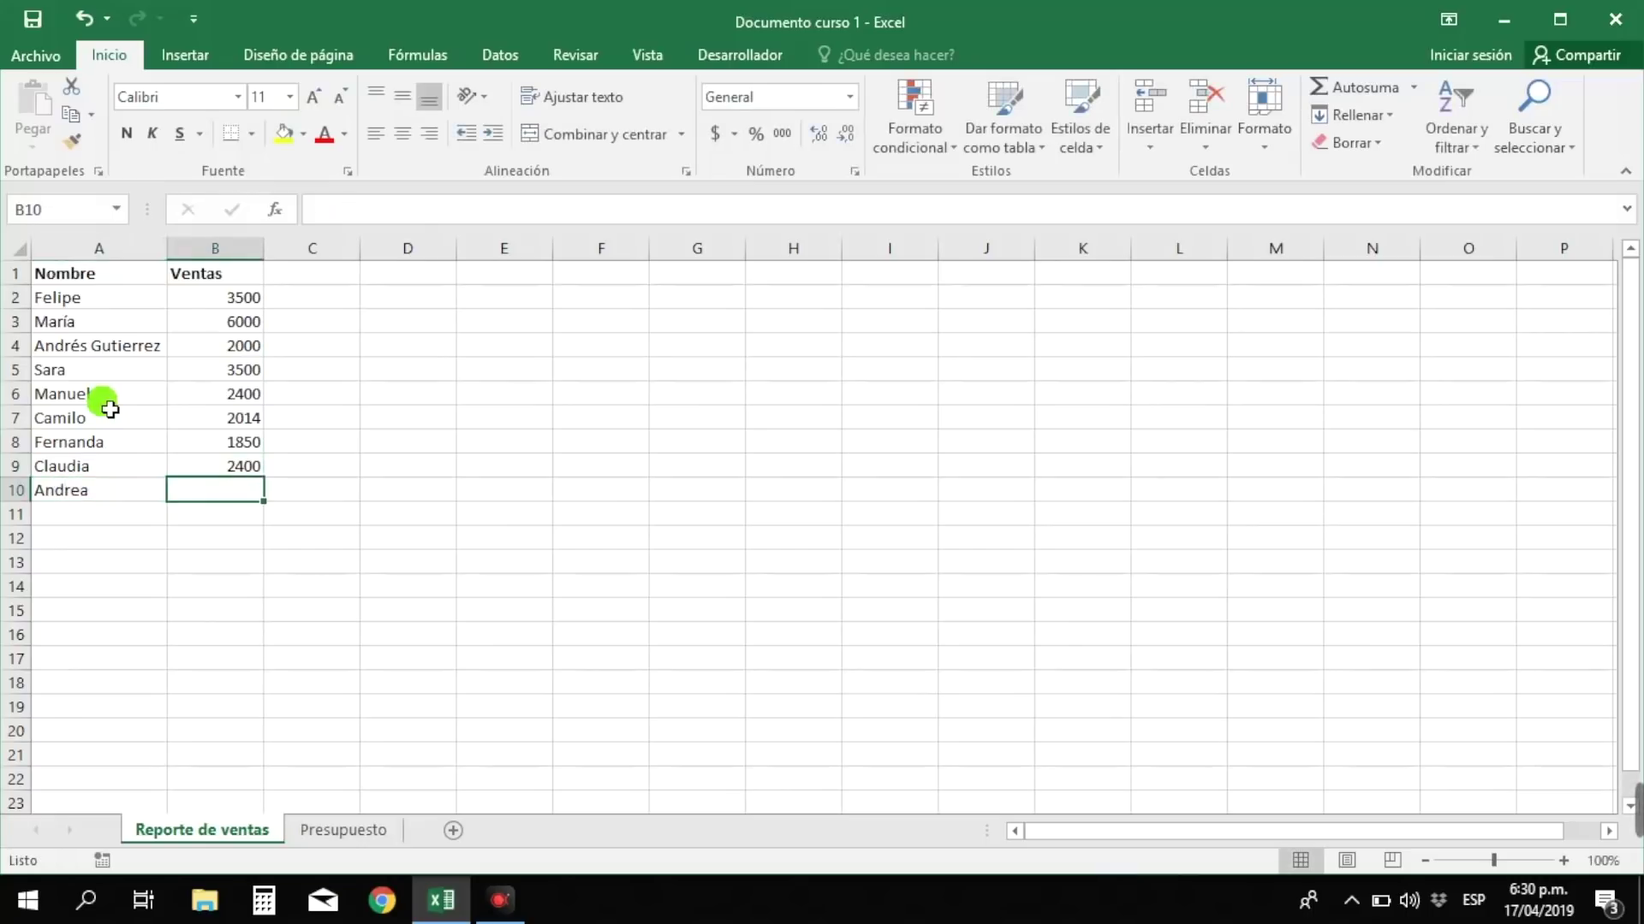
type("3200")
key("Return")
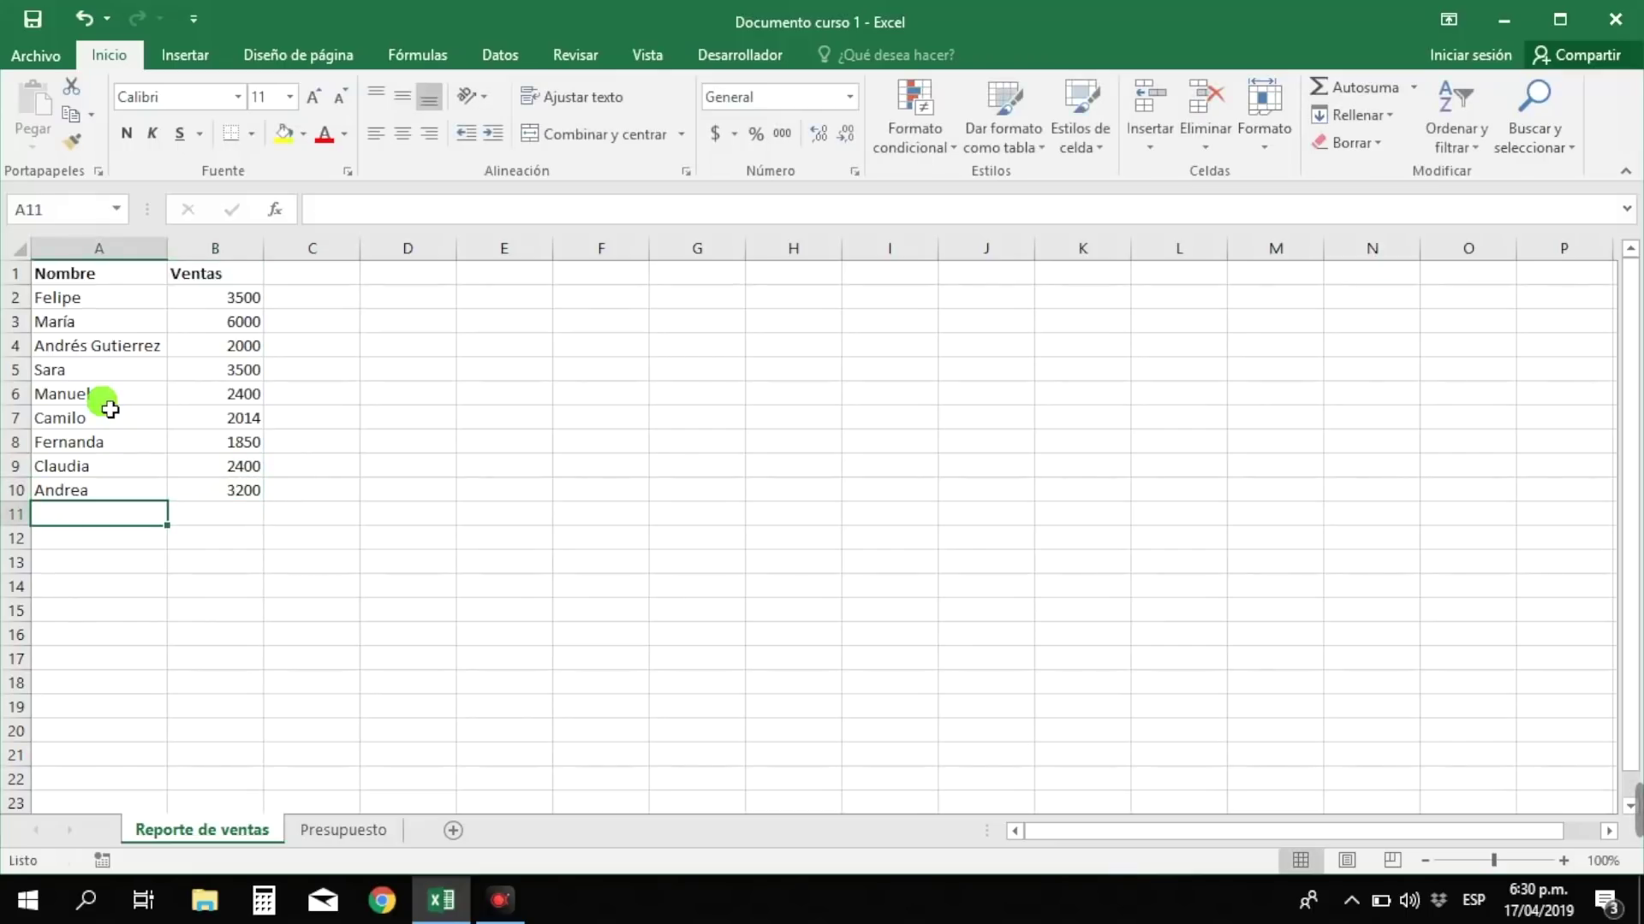
type("Luis")
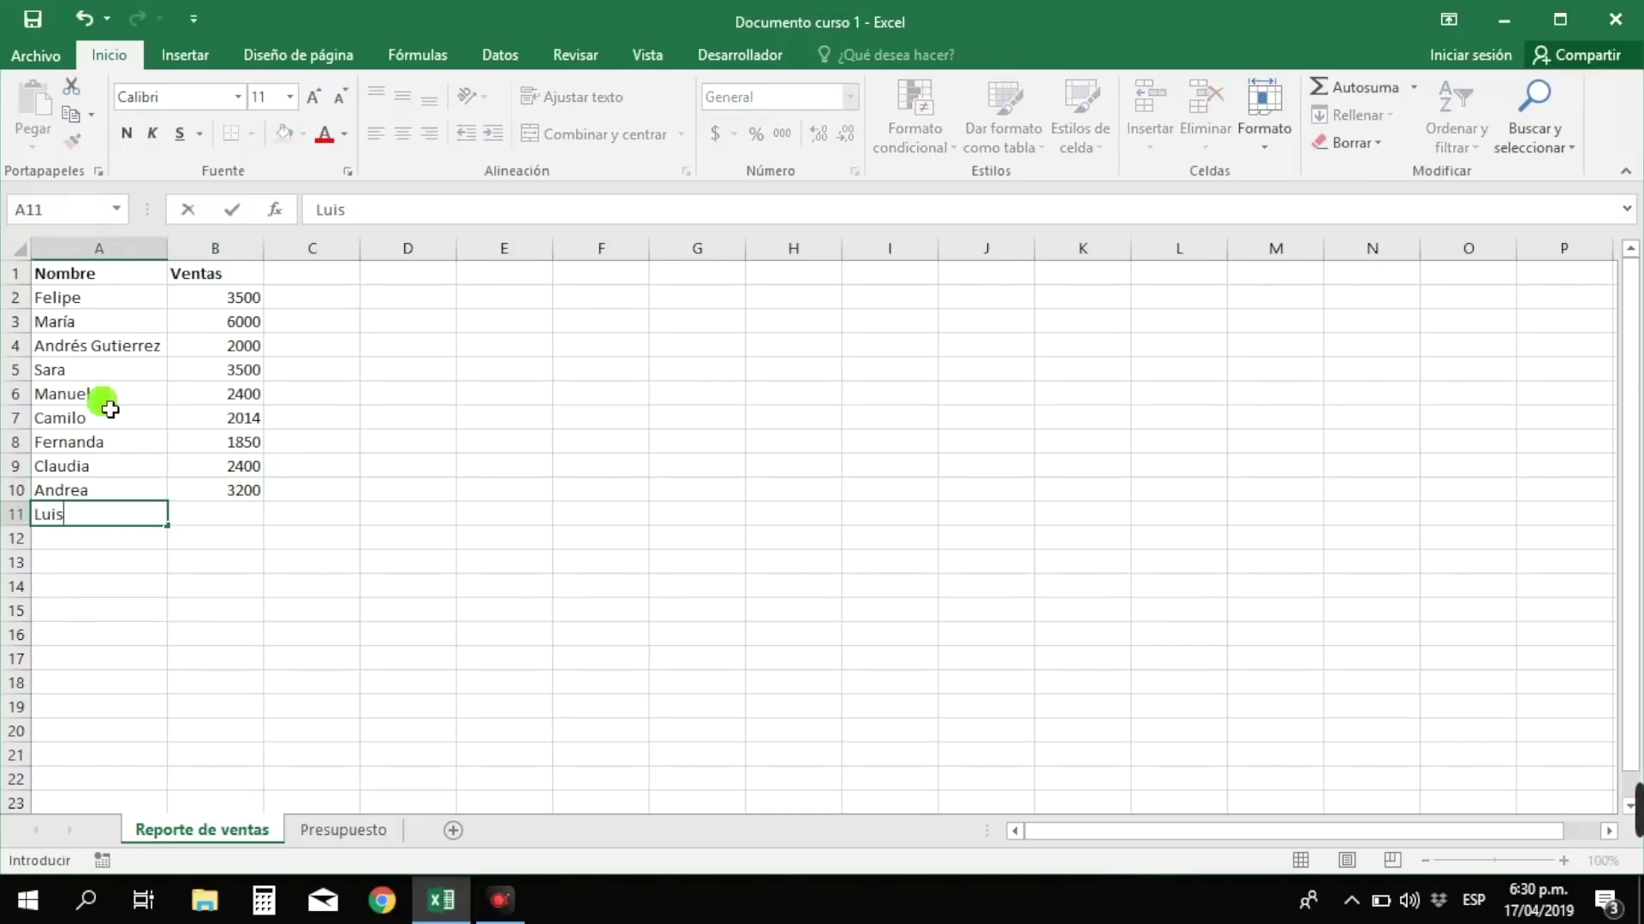
key("Tab")
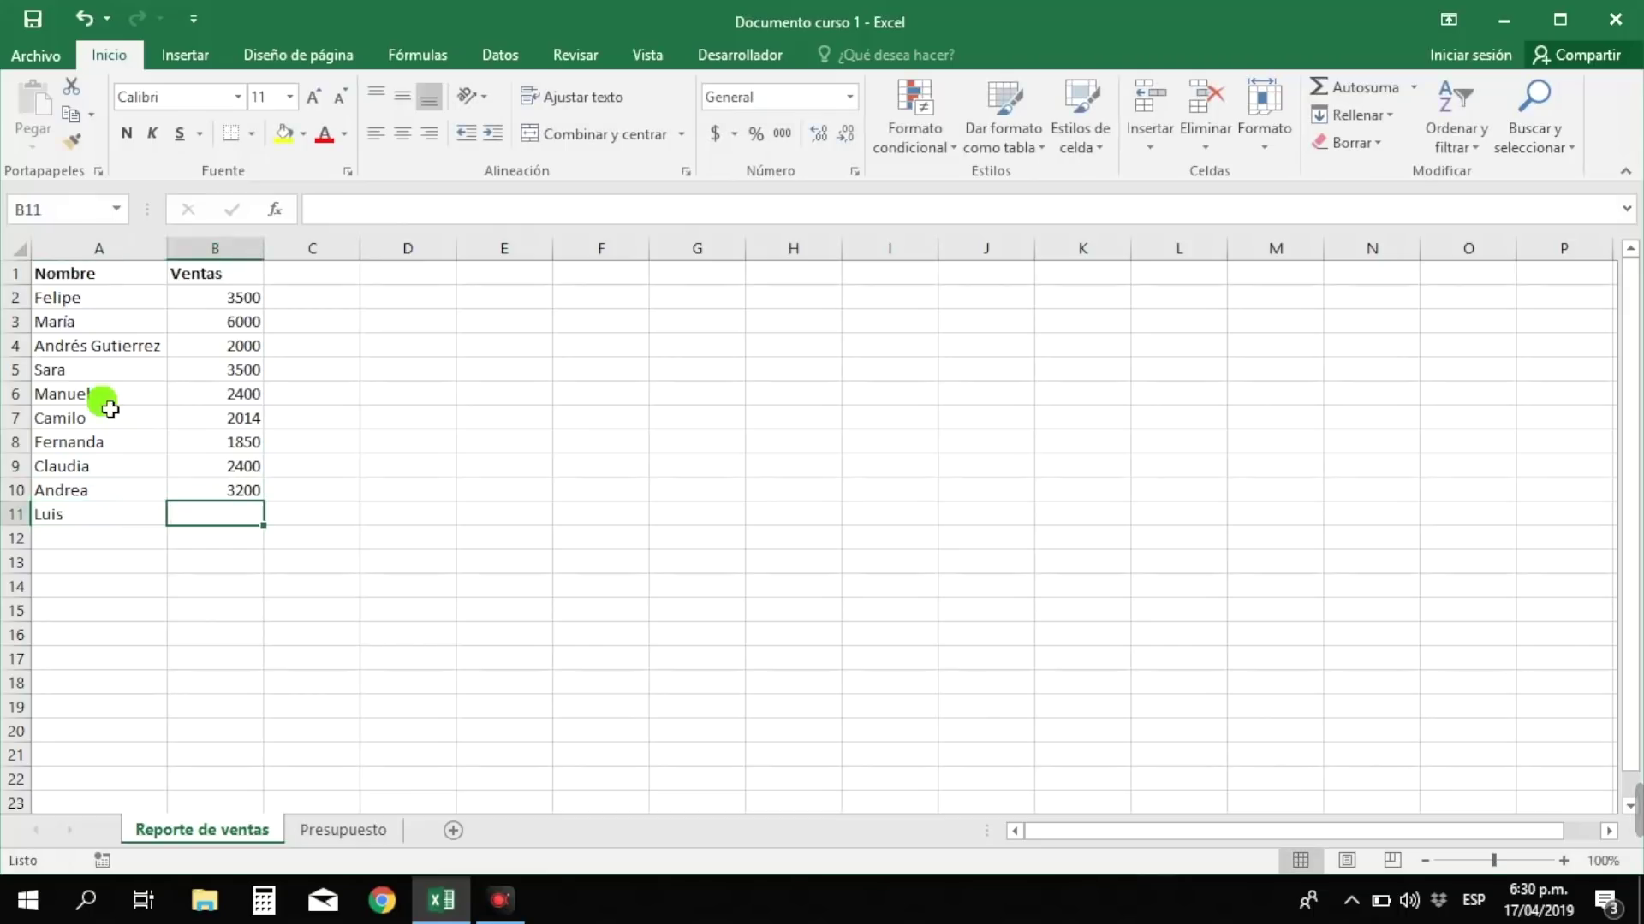
type("2150")
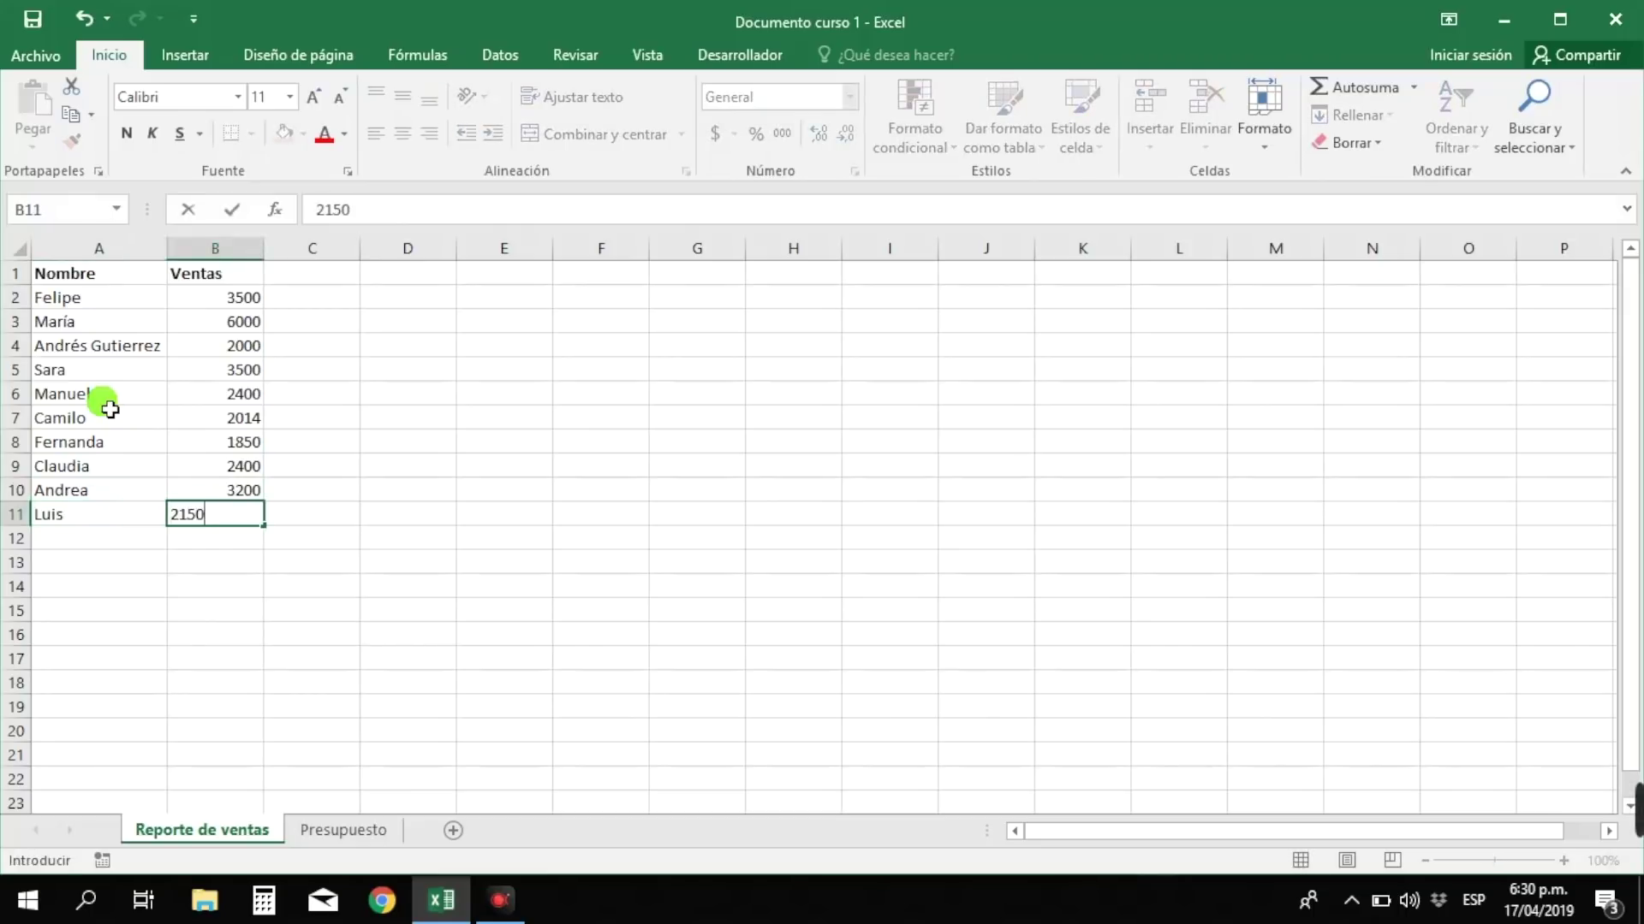
key("Return")
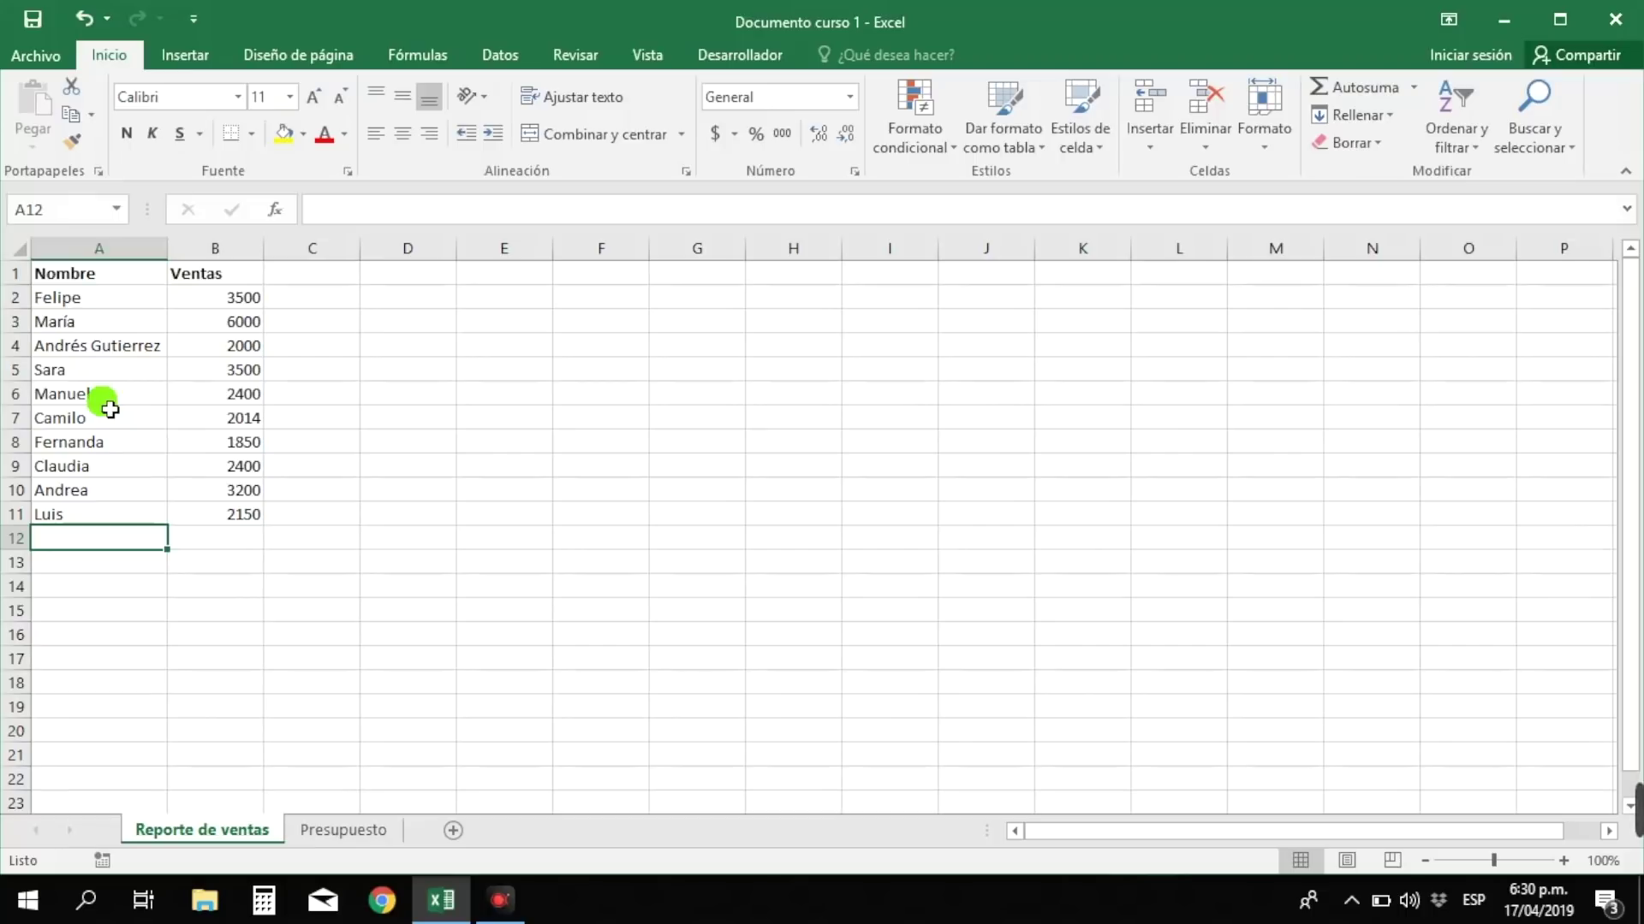
left_click(201, 304)
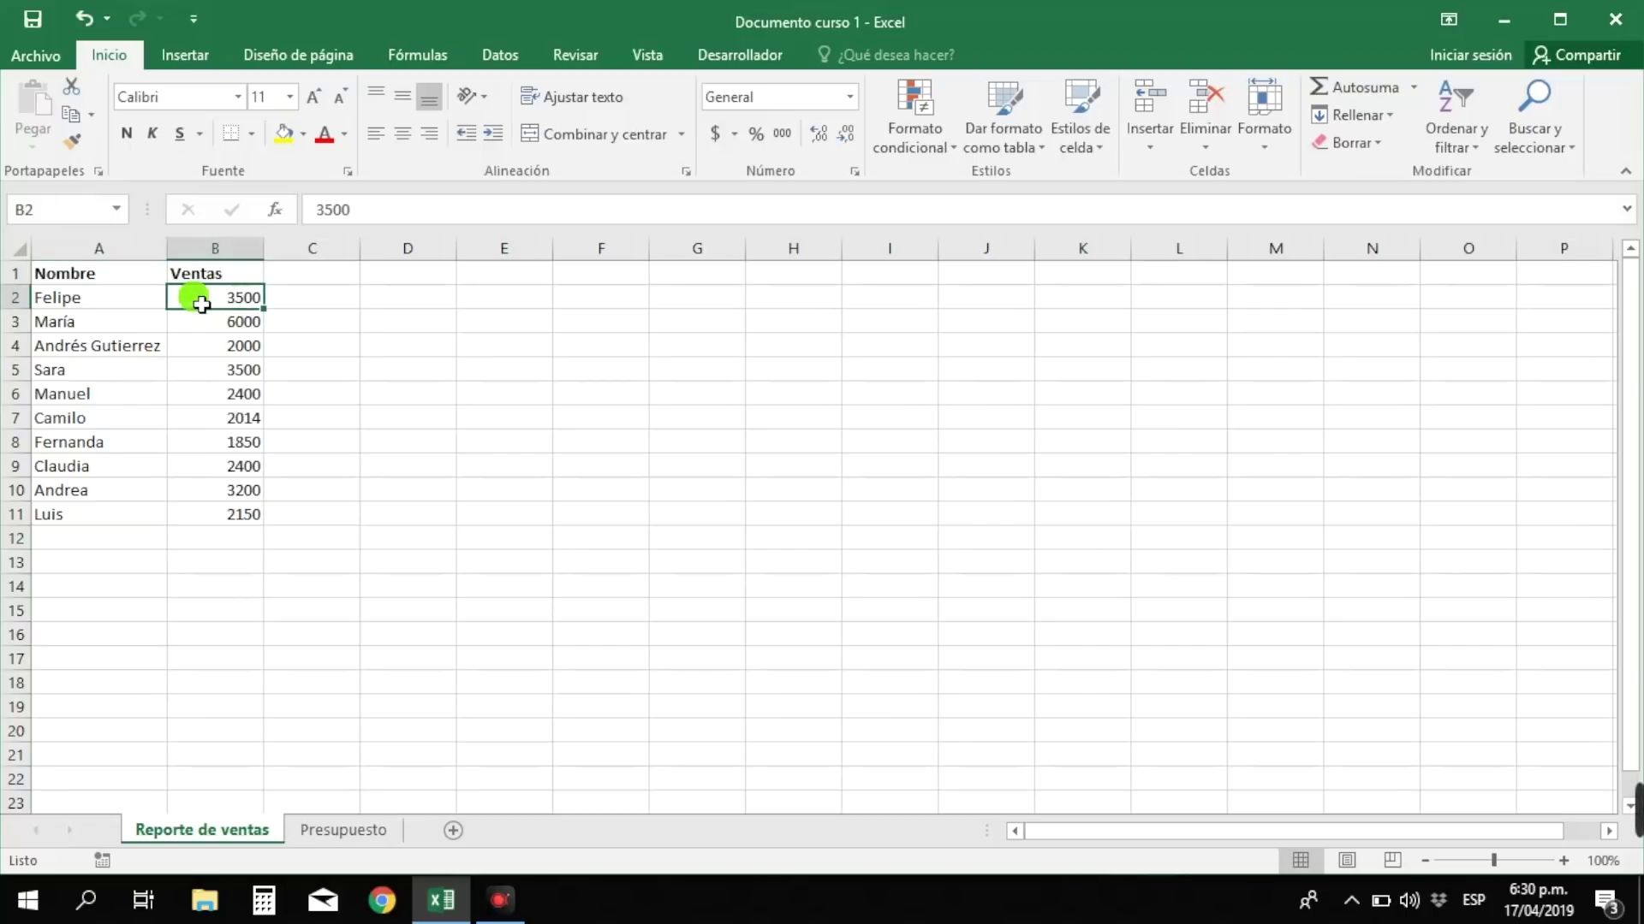
left_click(124, 541)
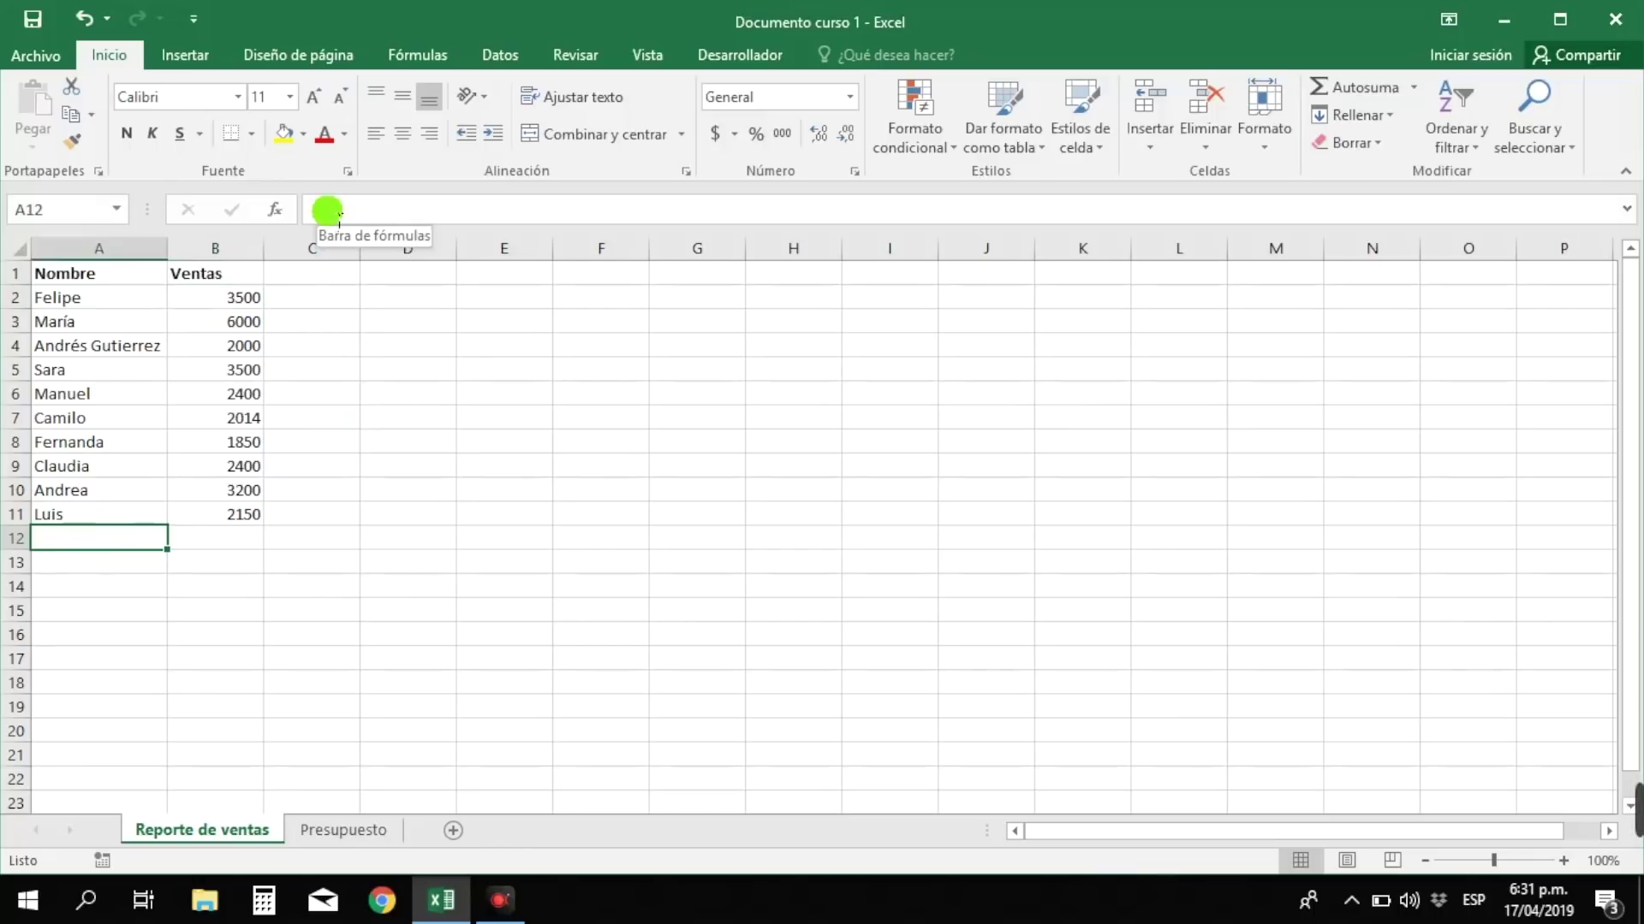
- Enter seller Alejandro with sales of 2450 in row 12 through the formula bar
left_click(339, 216)
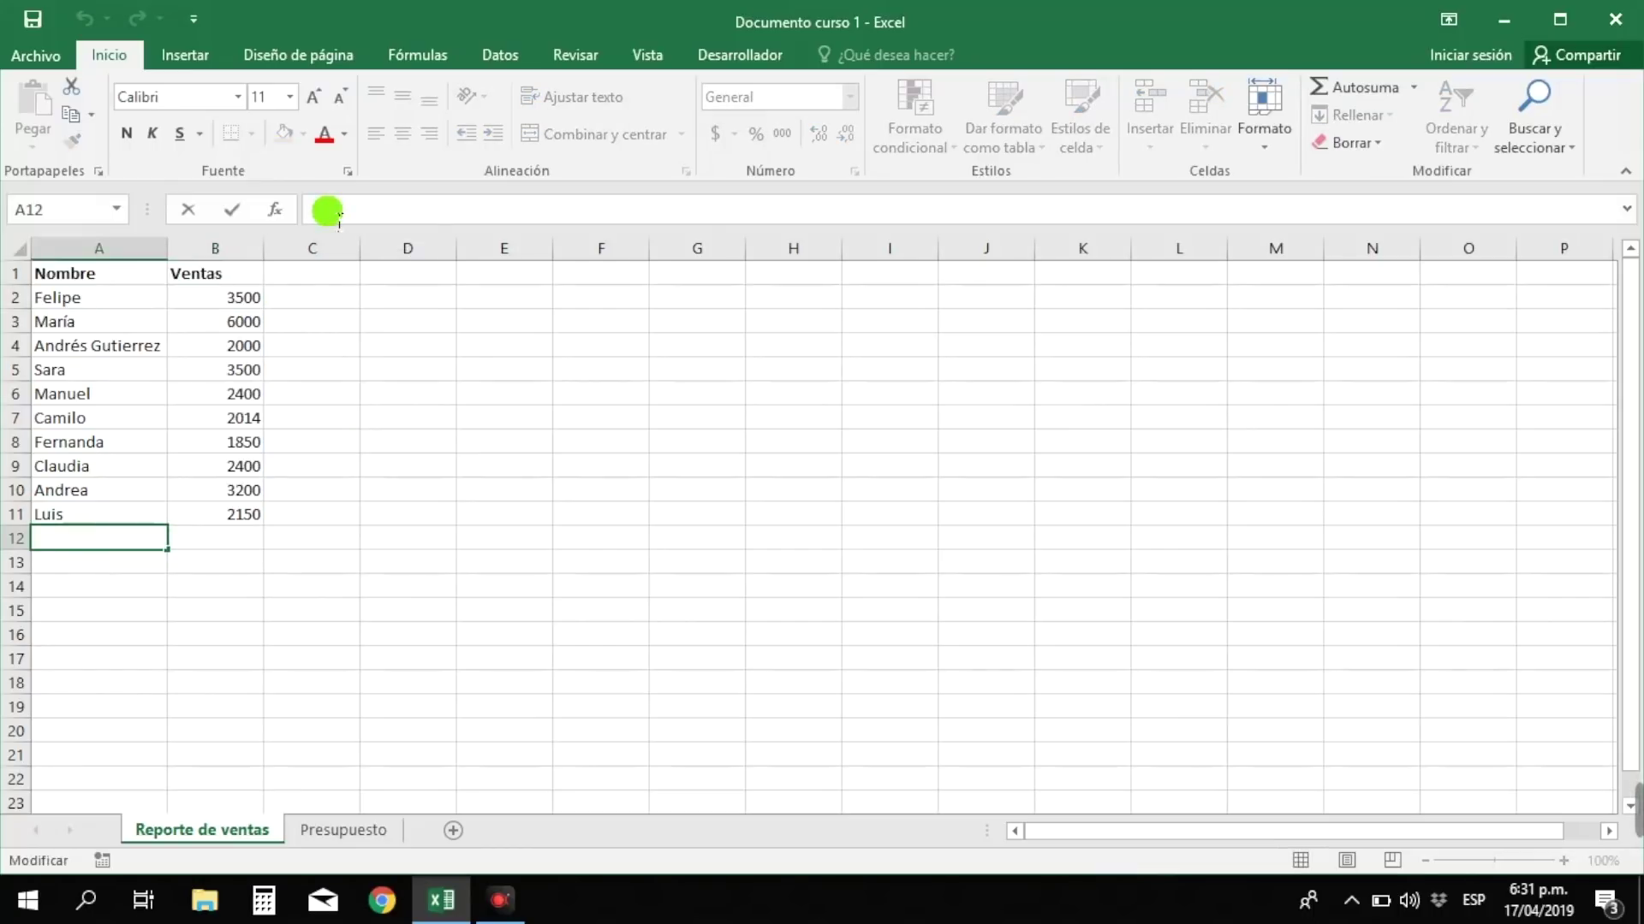
type("Alejandro")
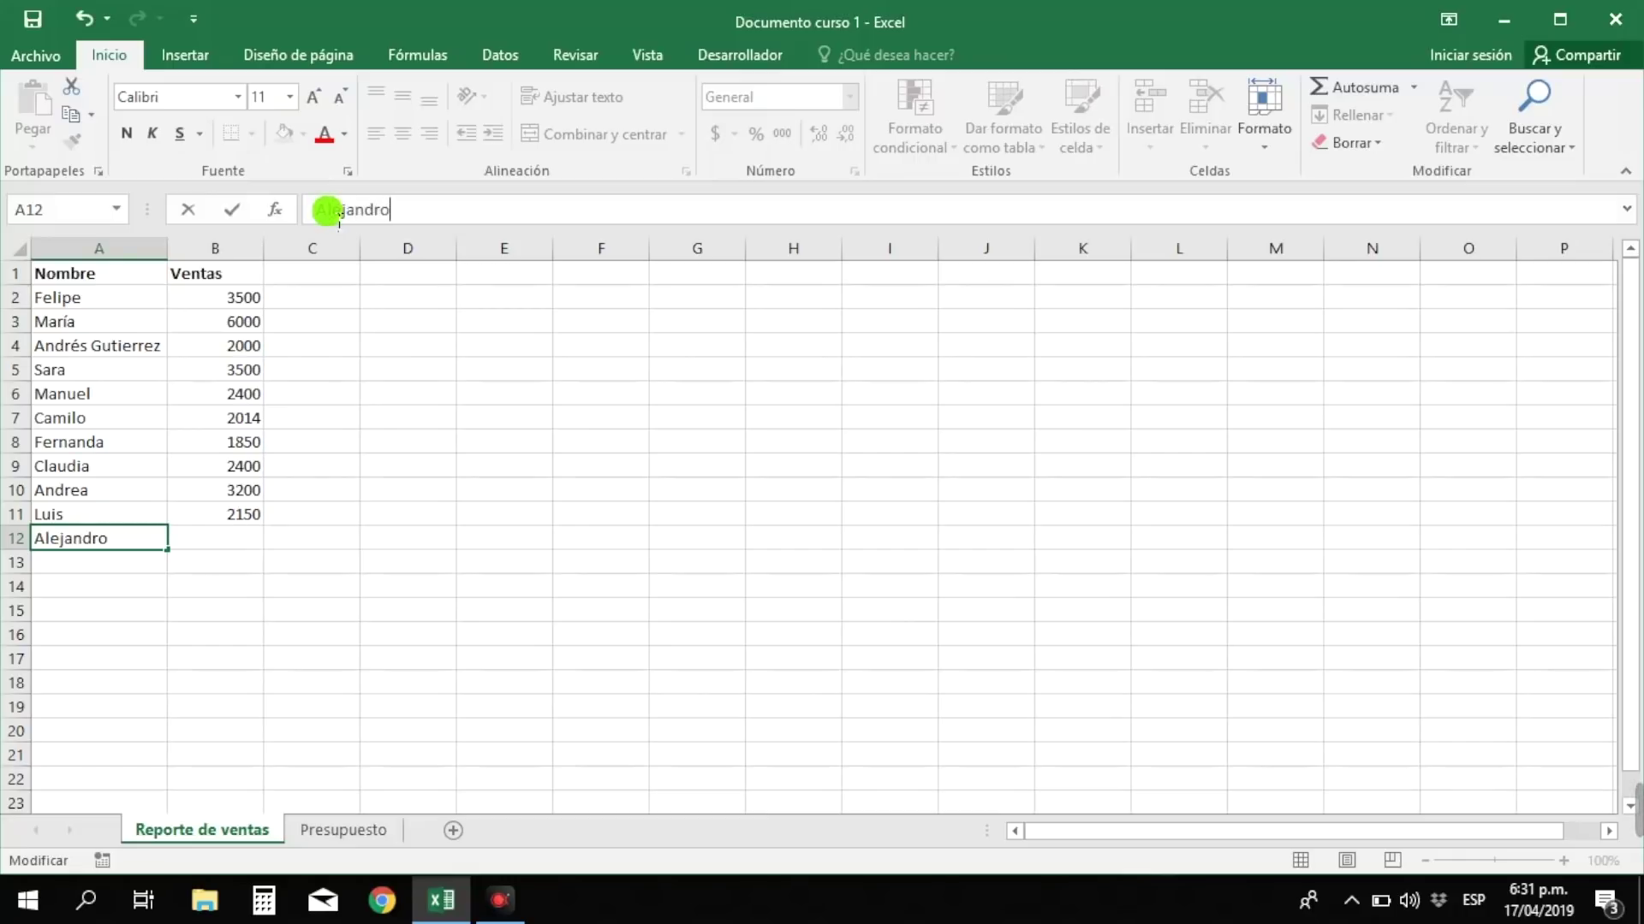
key("Return")
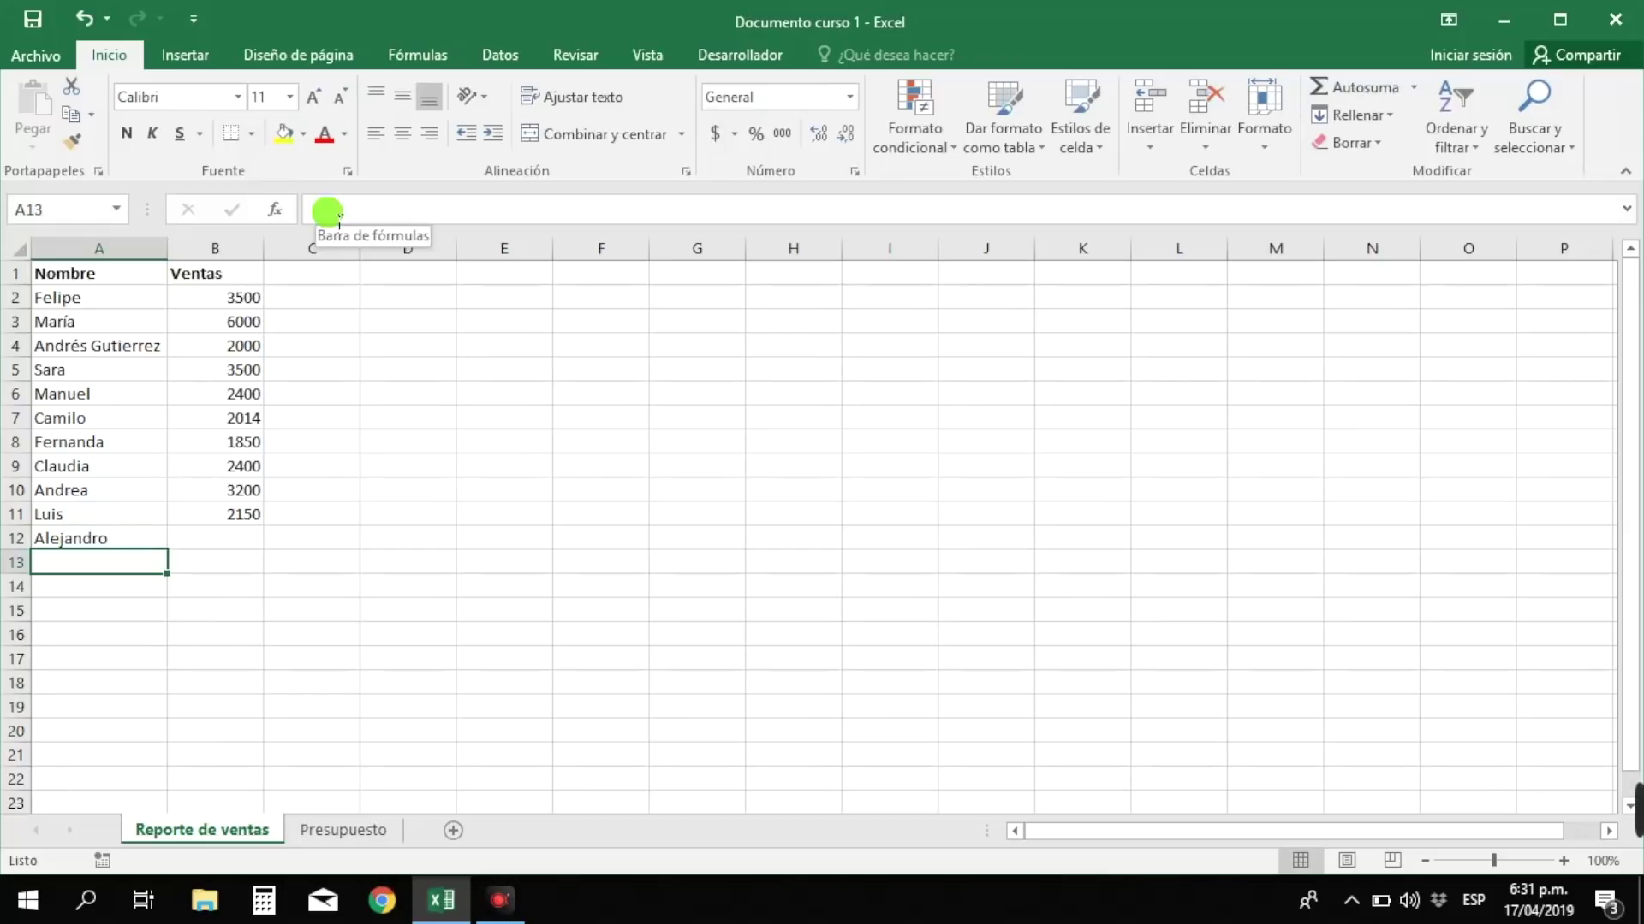
left_click(253, 537)
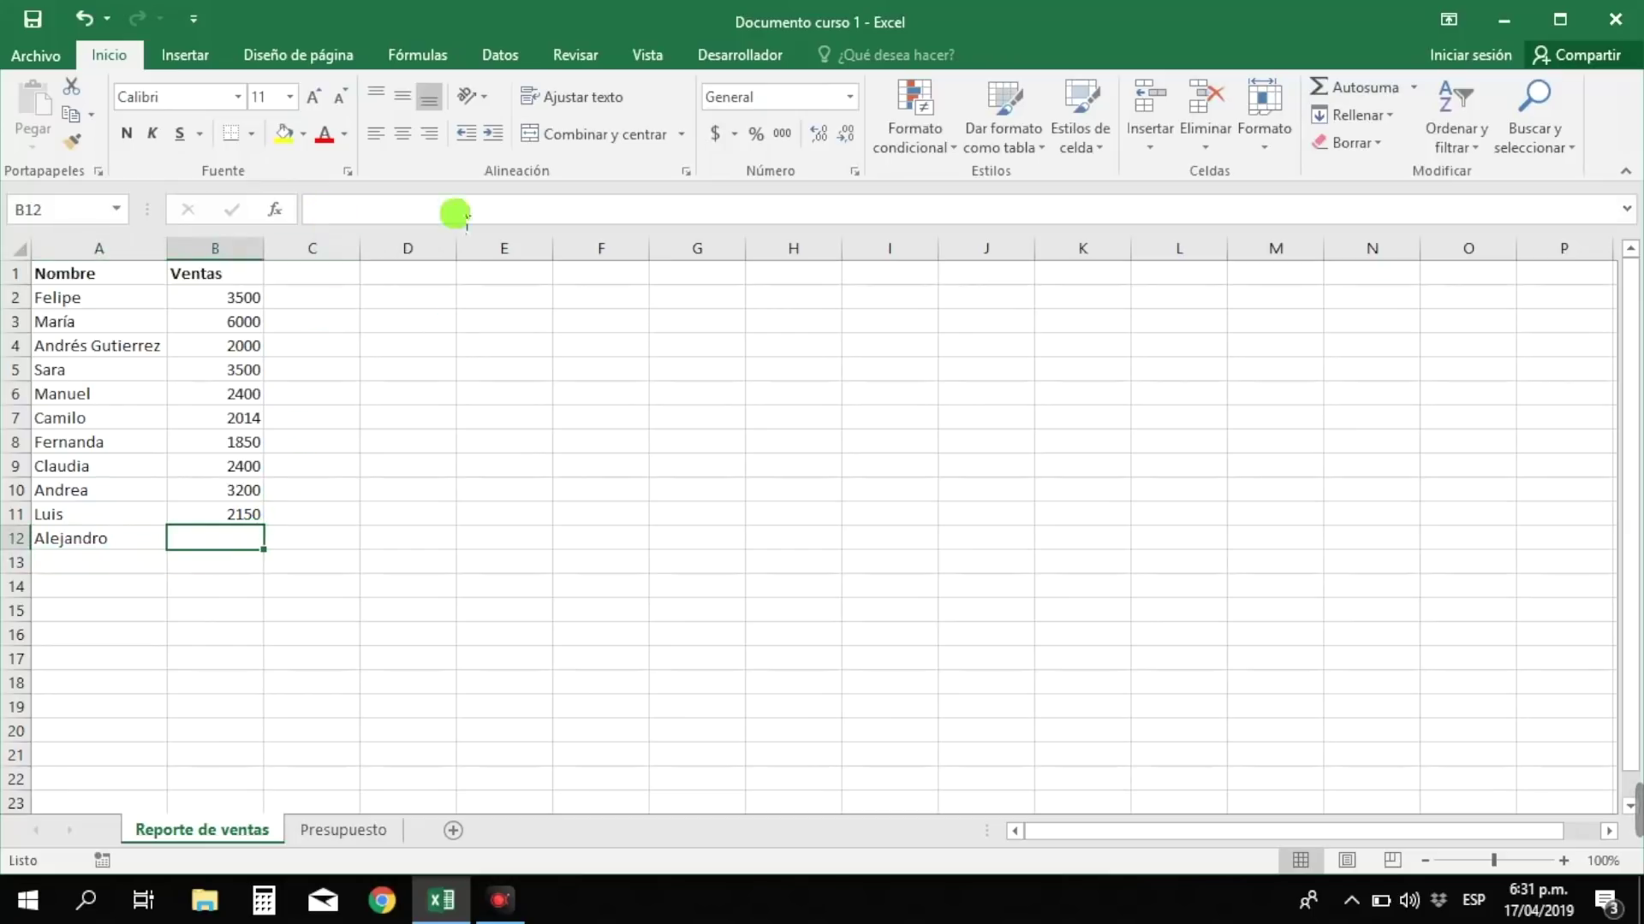
left_click(404, 205)
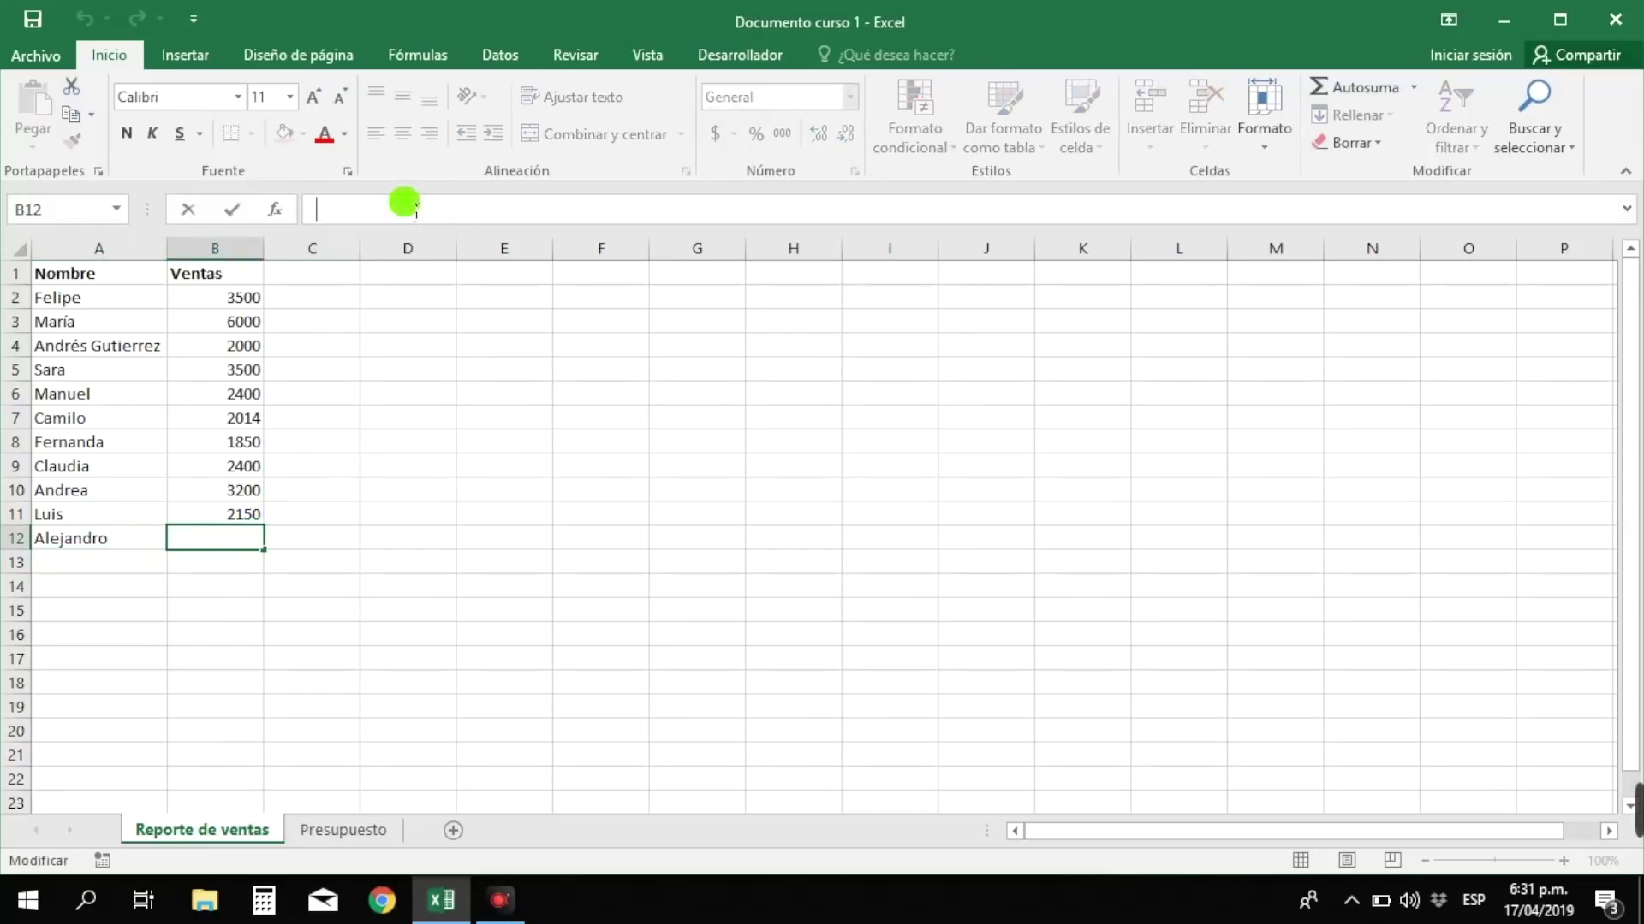
type("245")
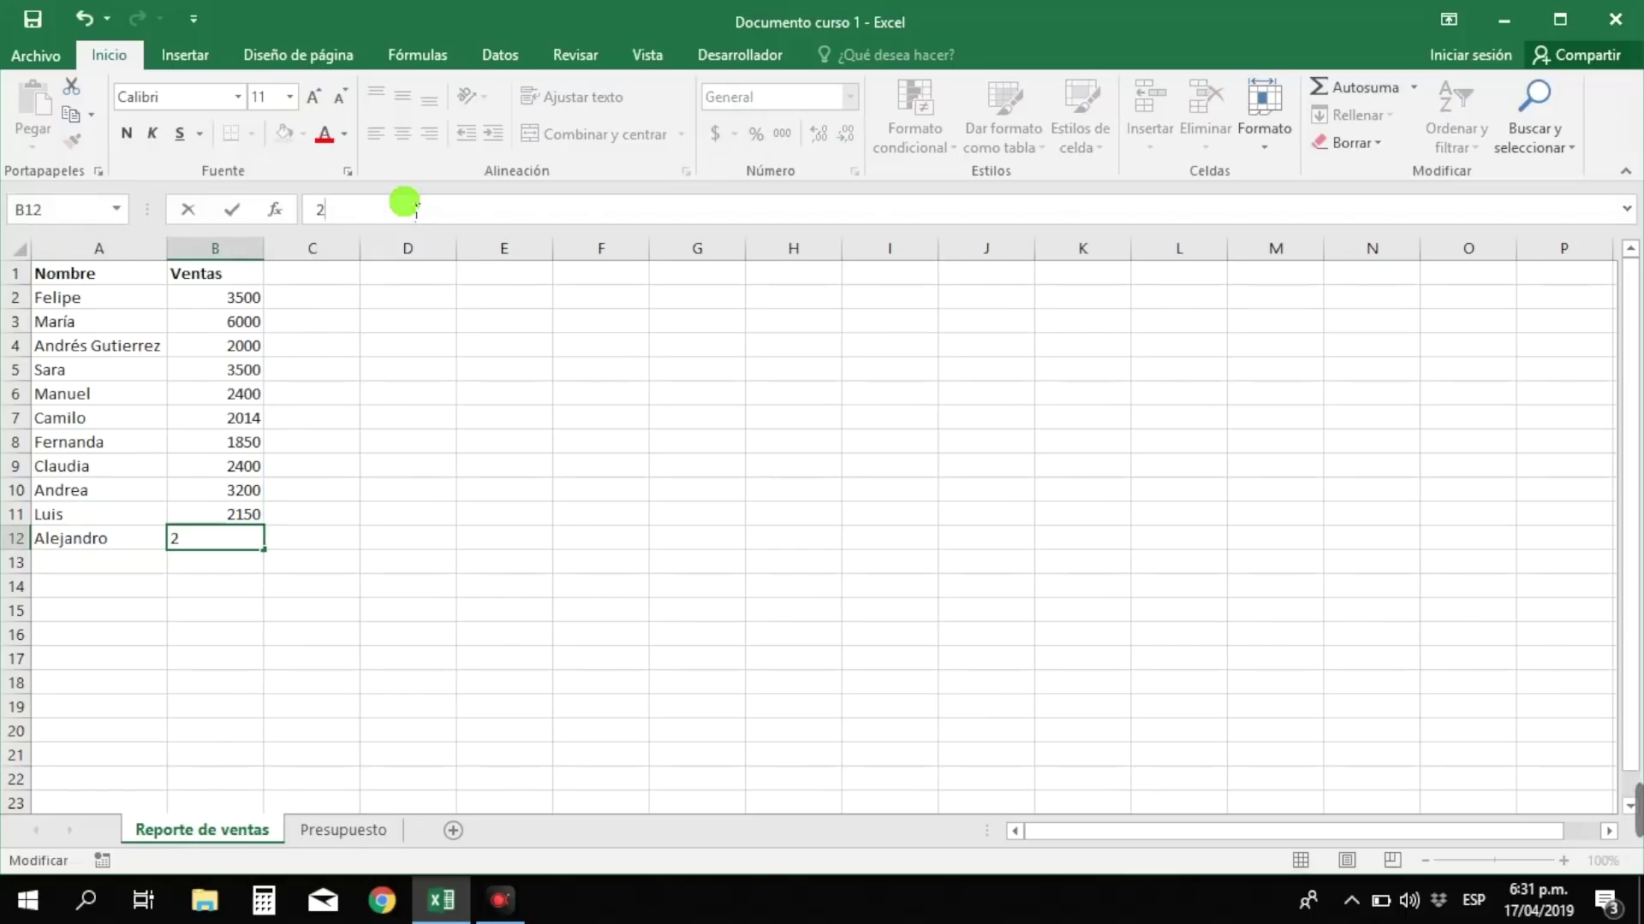
type("0")
key("Return")
key("Left")
key("BackSpace")
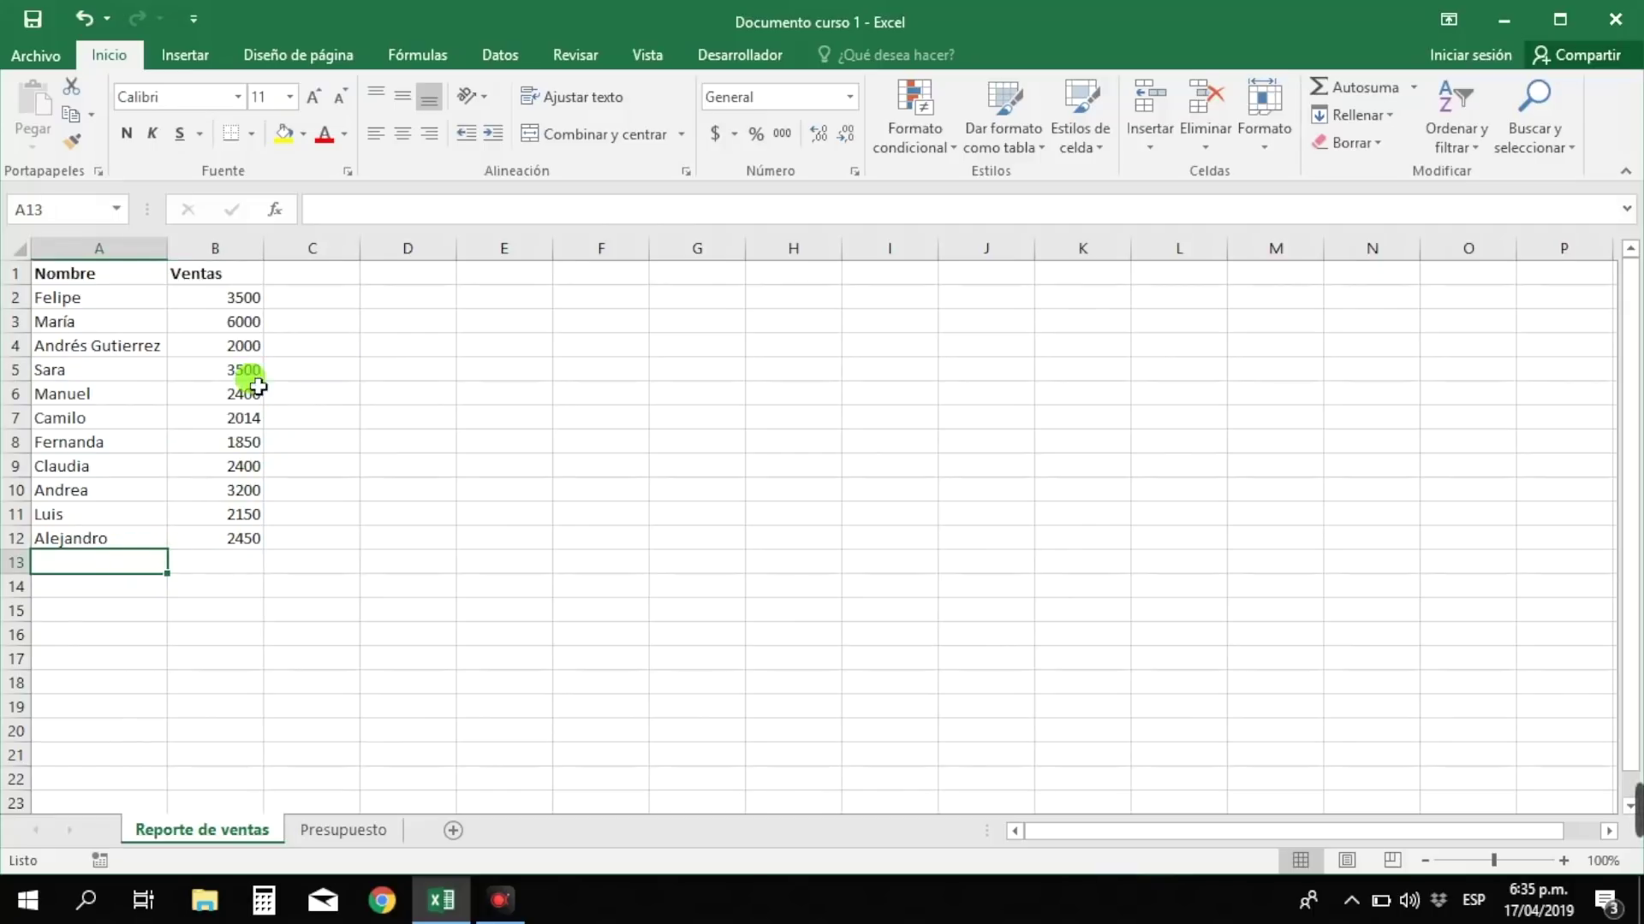
left_click_drag(232, 302, 245, 416)
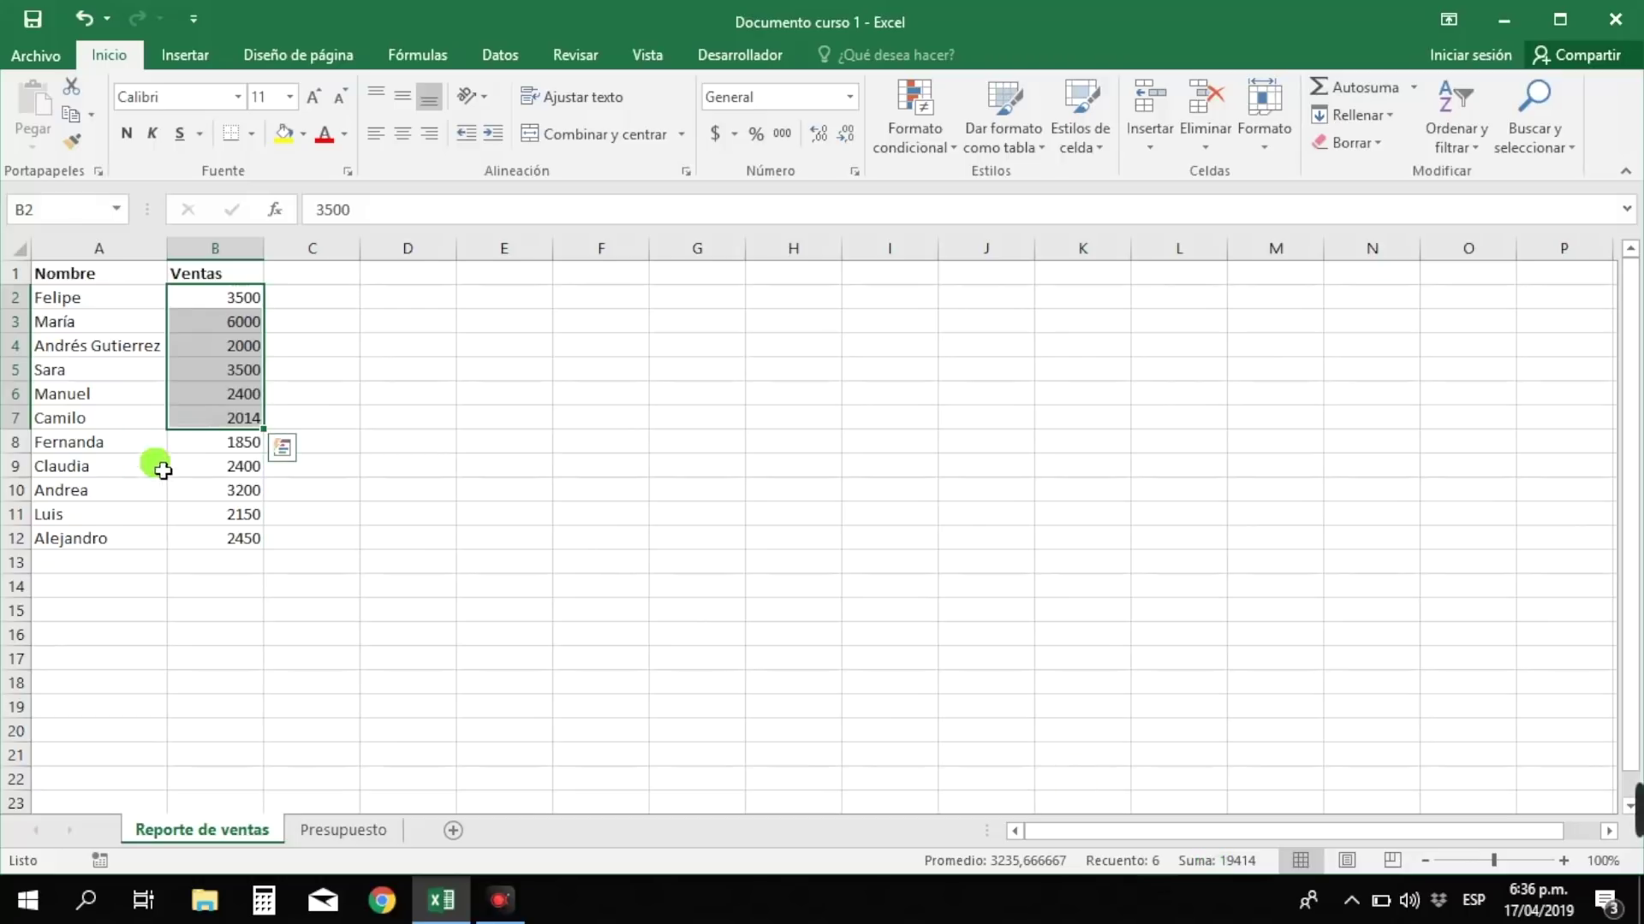
left_click_drag(246, 545, 219, 311)
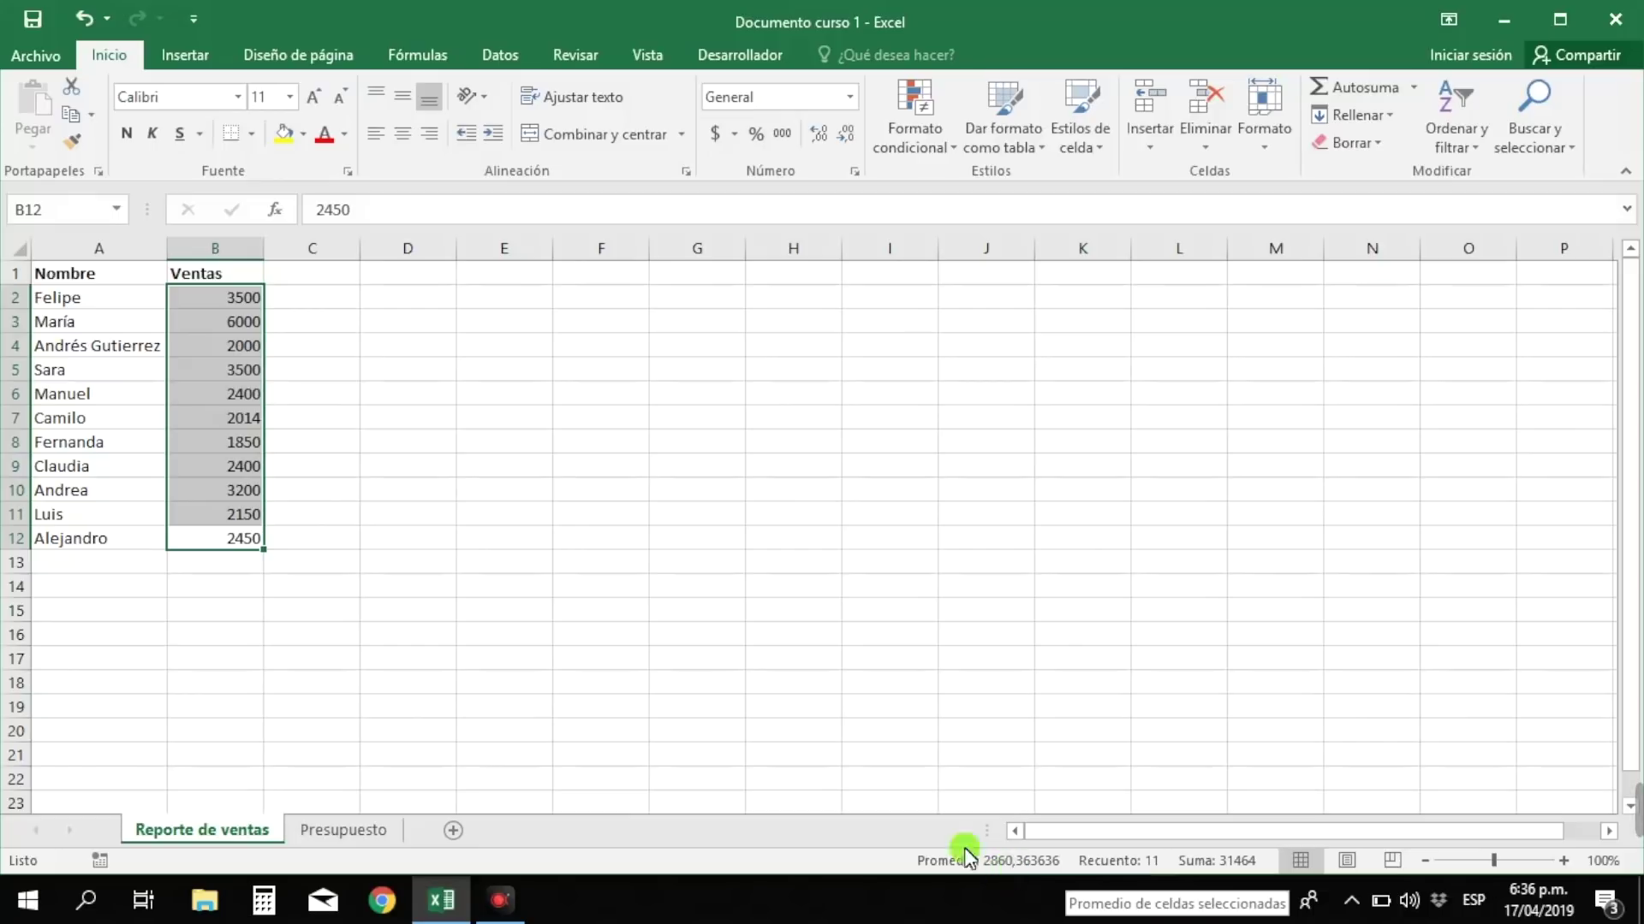
left_click(208, 660)
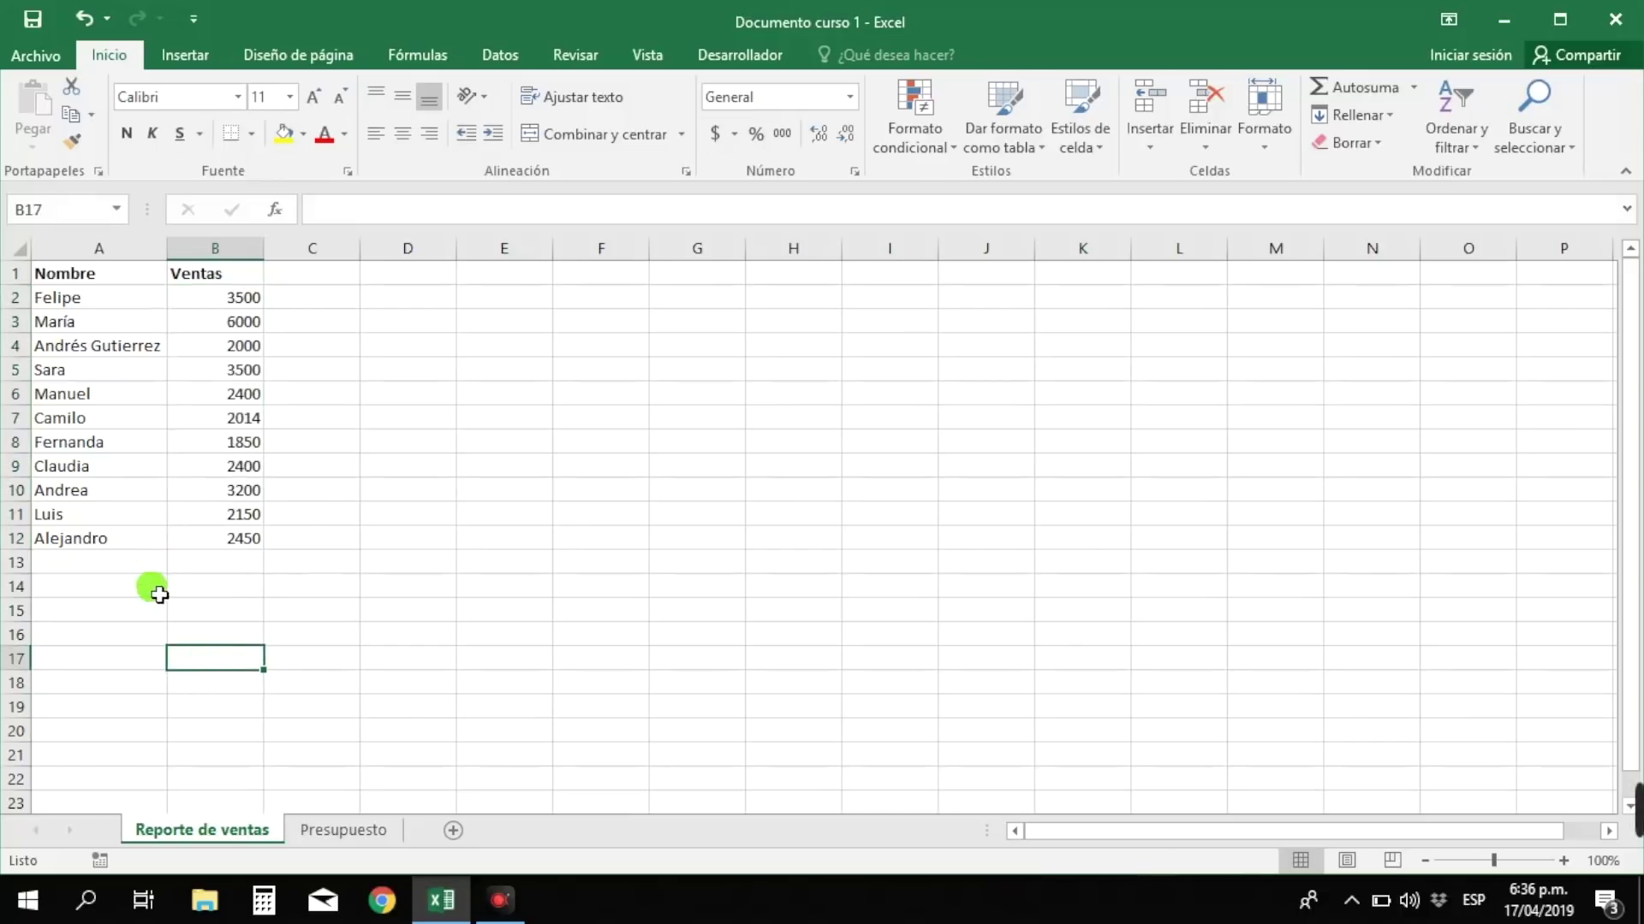
left_click(78, 280)
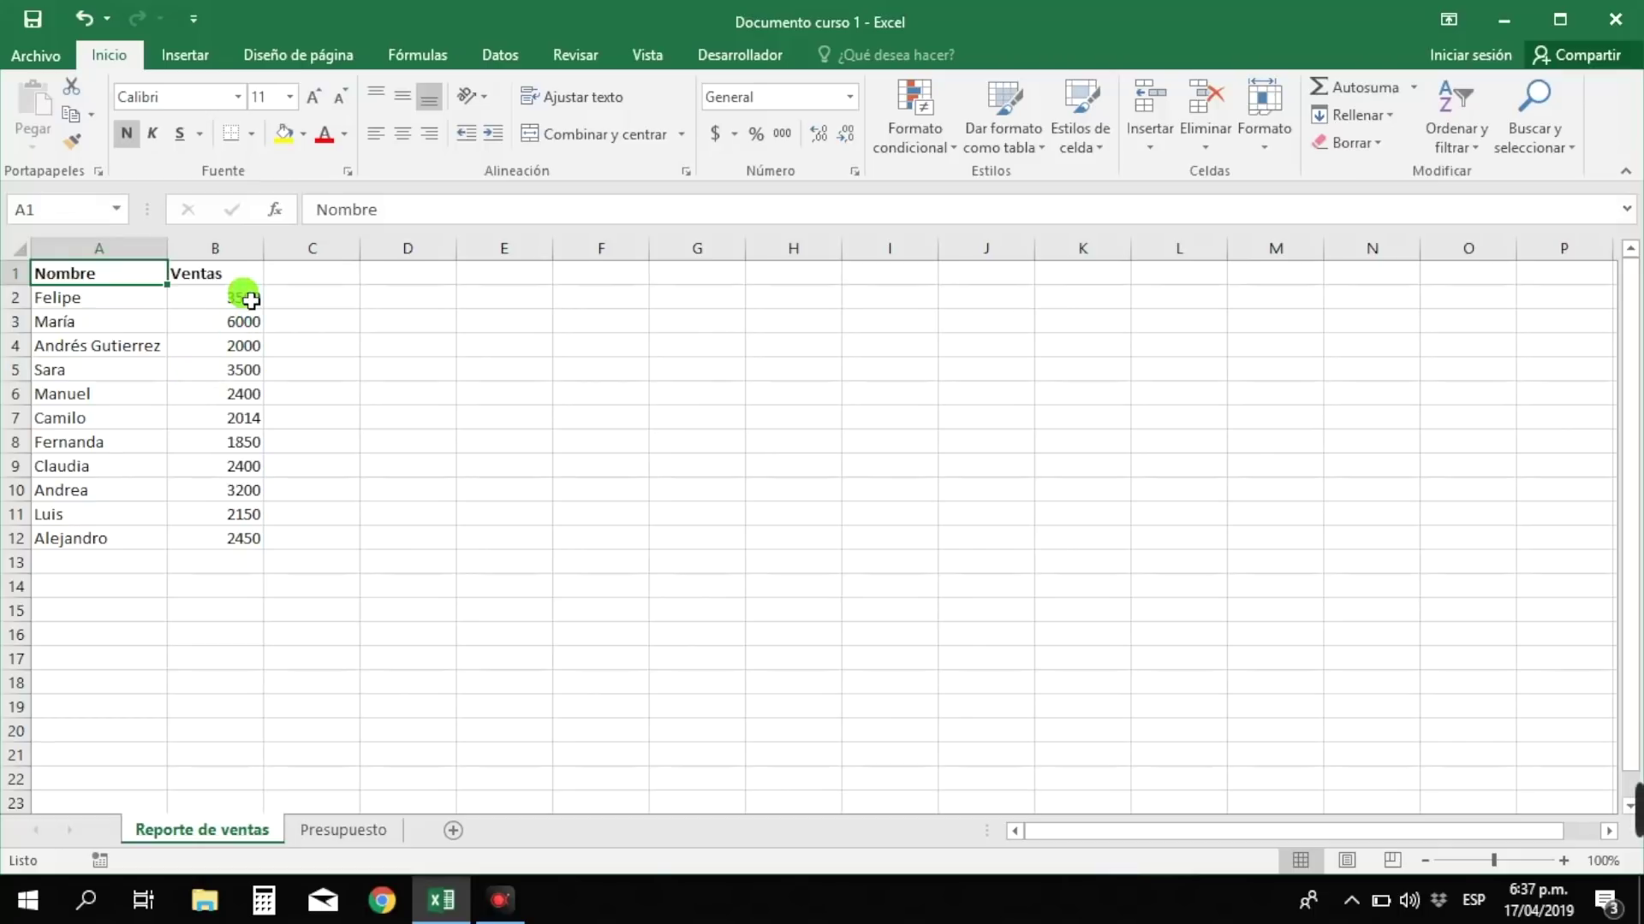
- Select the whole Ventas column B and apply the Accounting ($) number format
left_click_drag(250, 301, 235, 535)
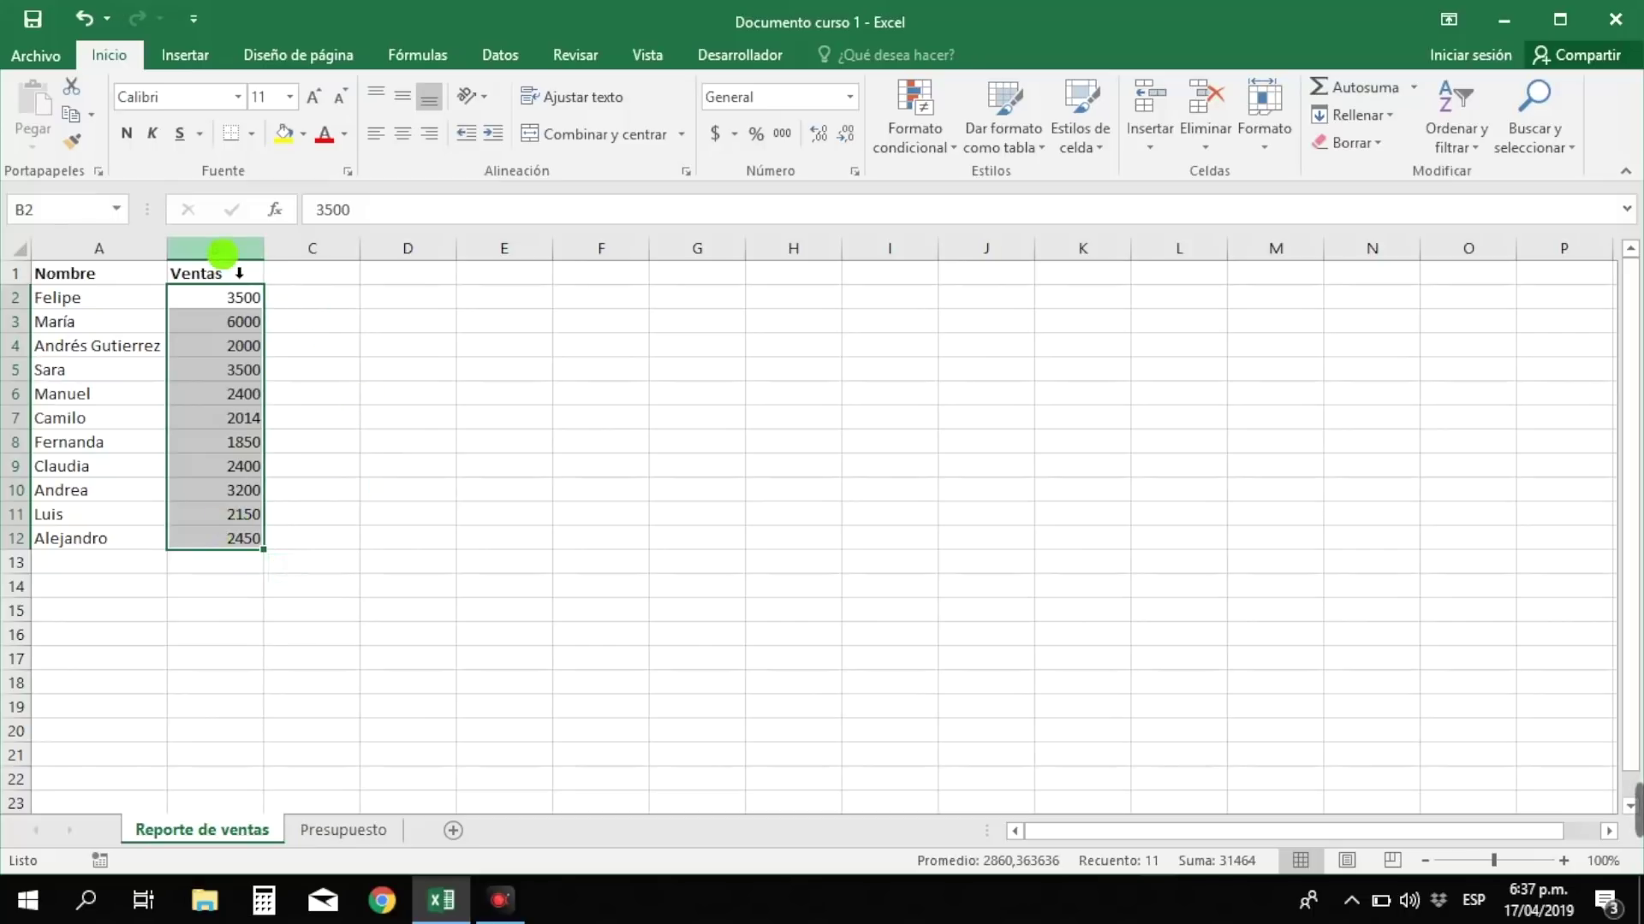
left_click(236, 321)
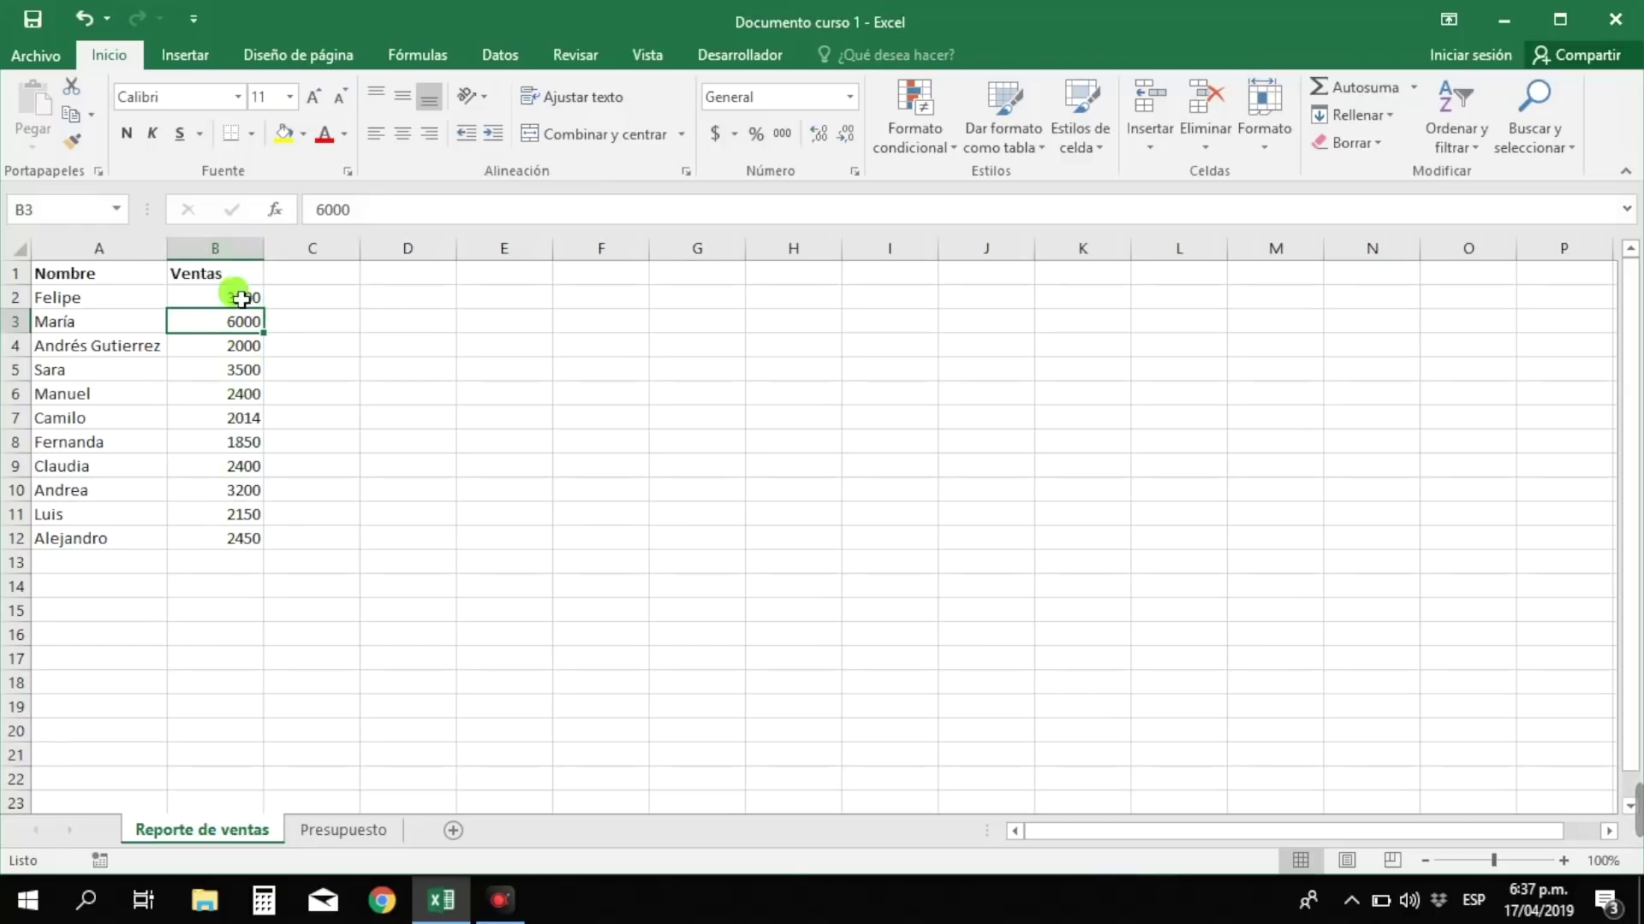
left_click(233, 253)
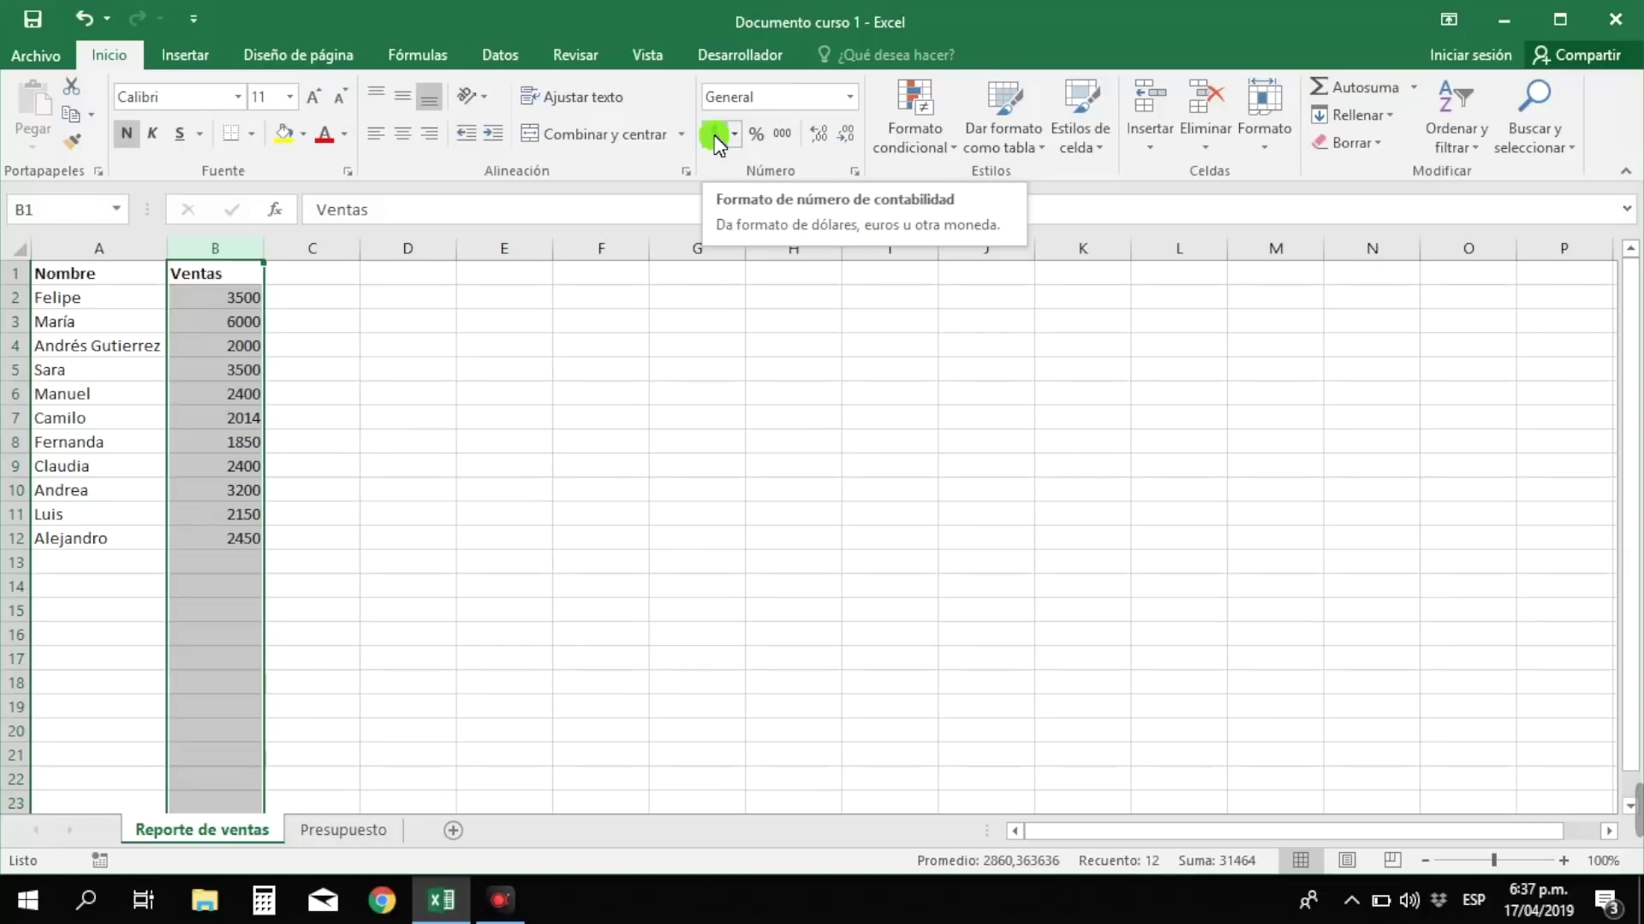
left_click(714, 137)
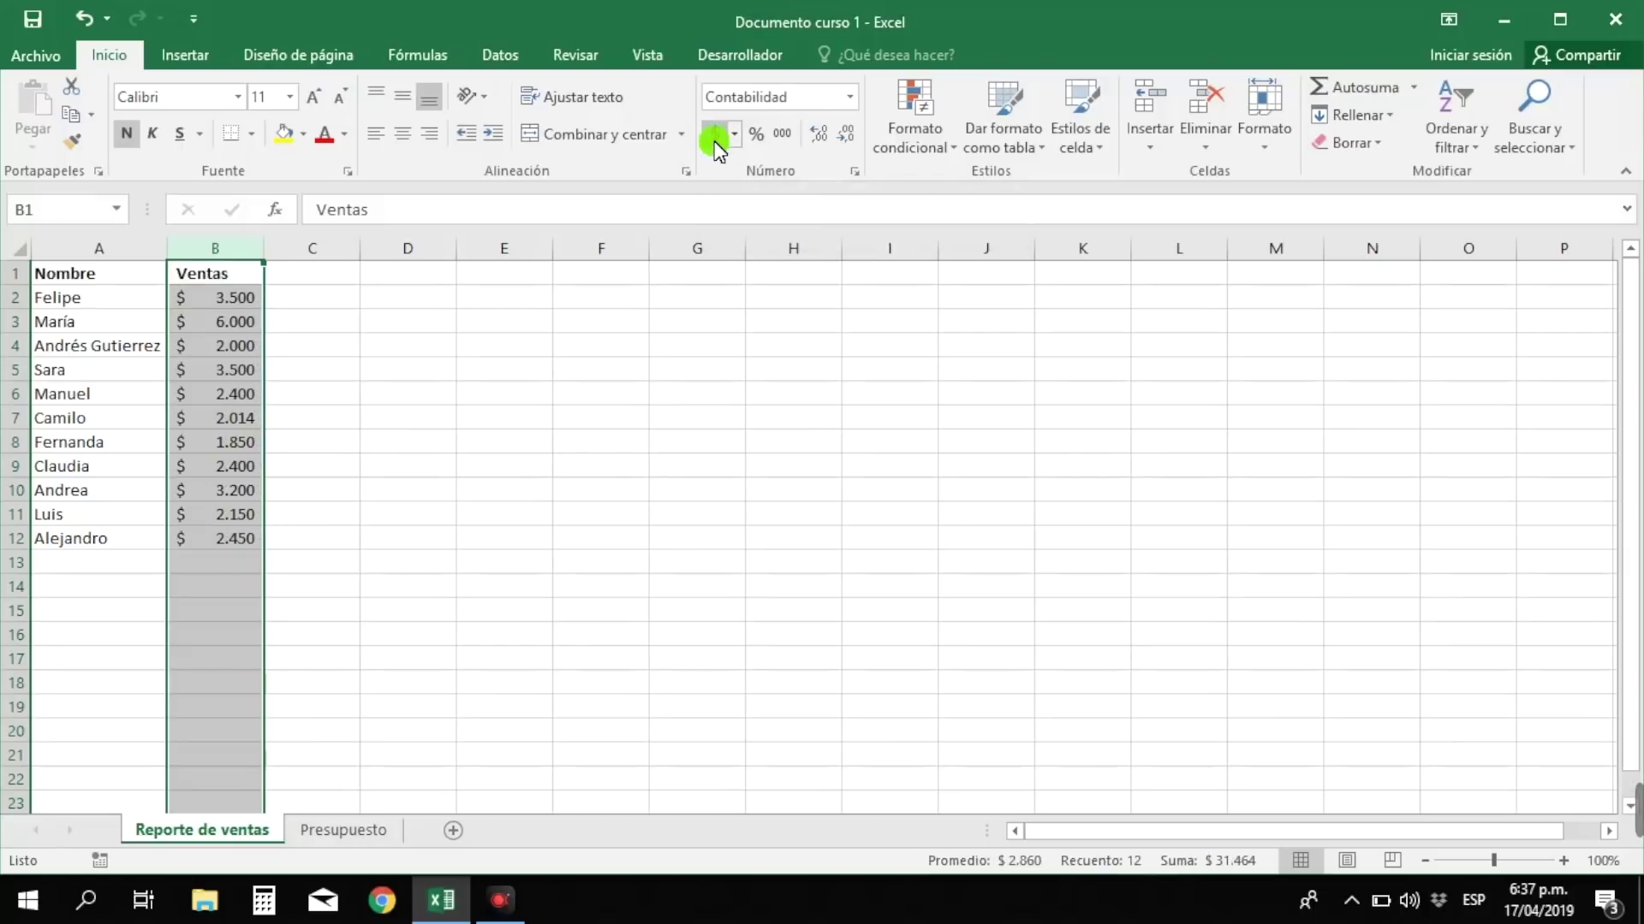
left_click(248, 306)
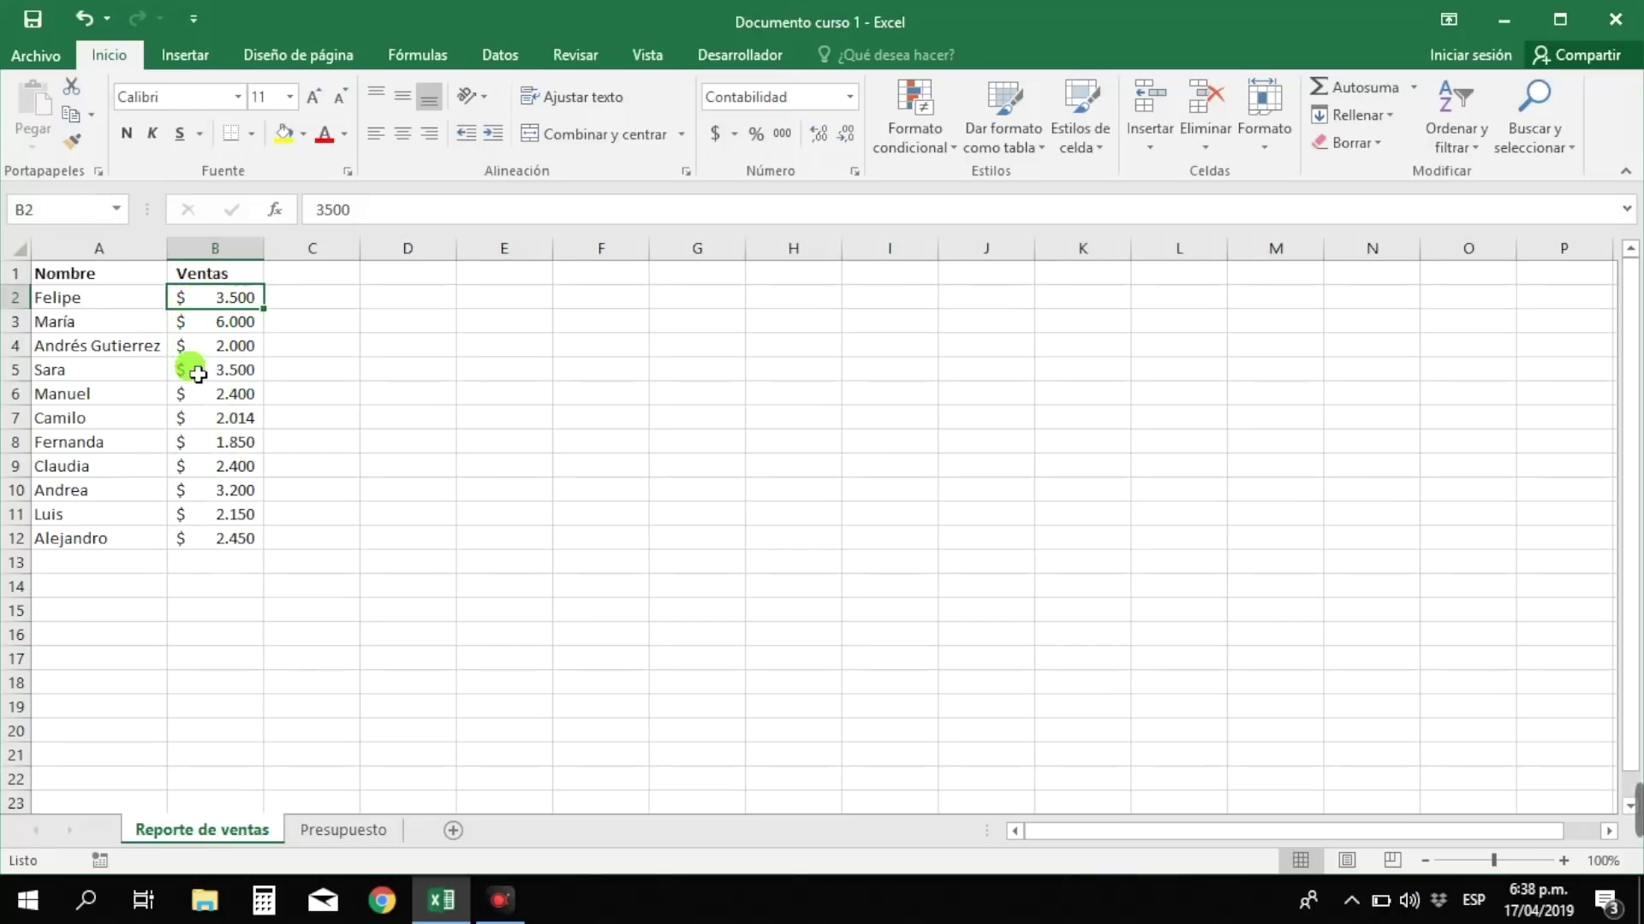
- Enter Beatriz with sales of 2.150 in row 13, then move to C14
left_click(233, 561)
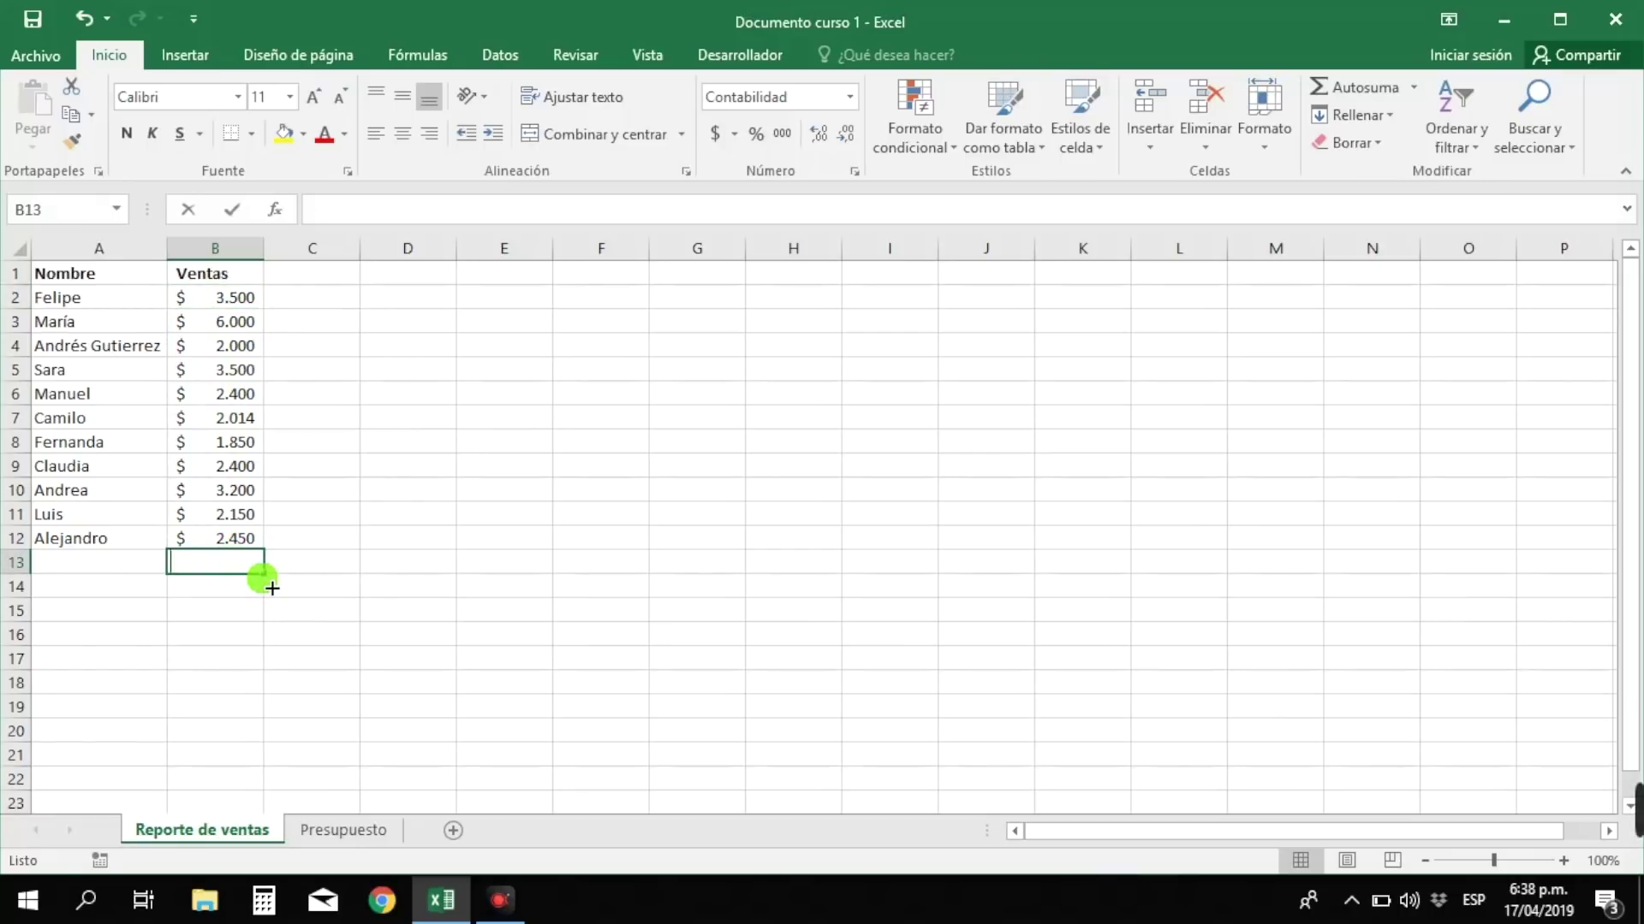
type("2.15")
type("0")
key("Return")
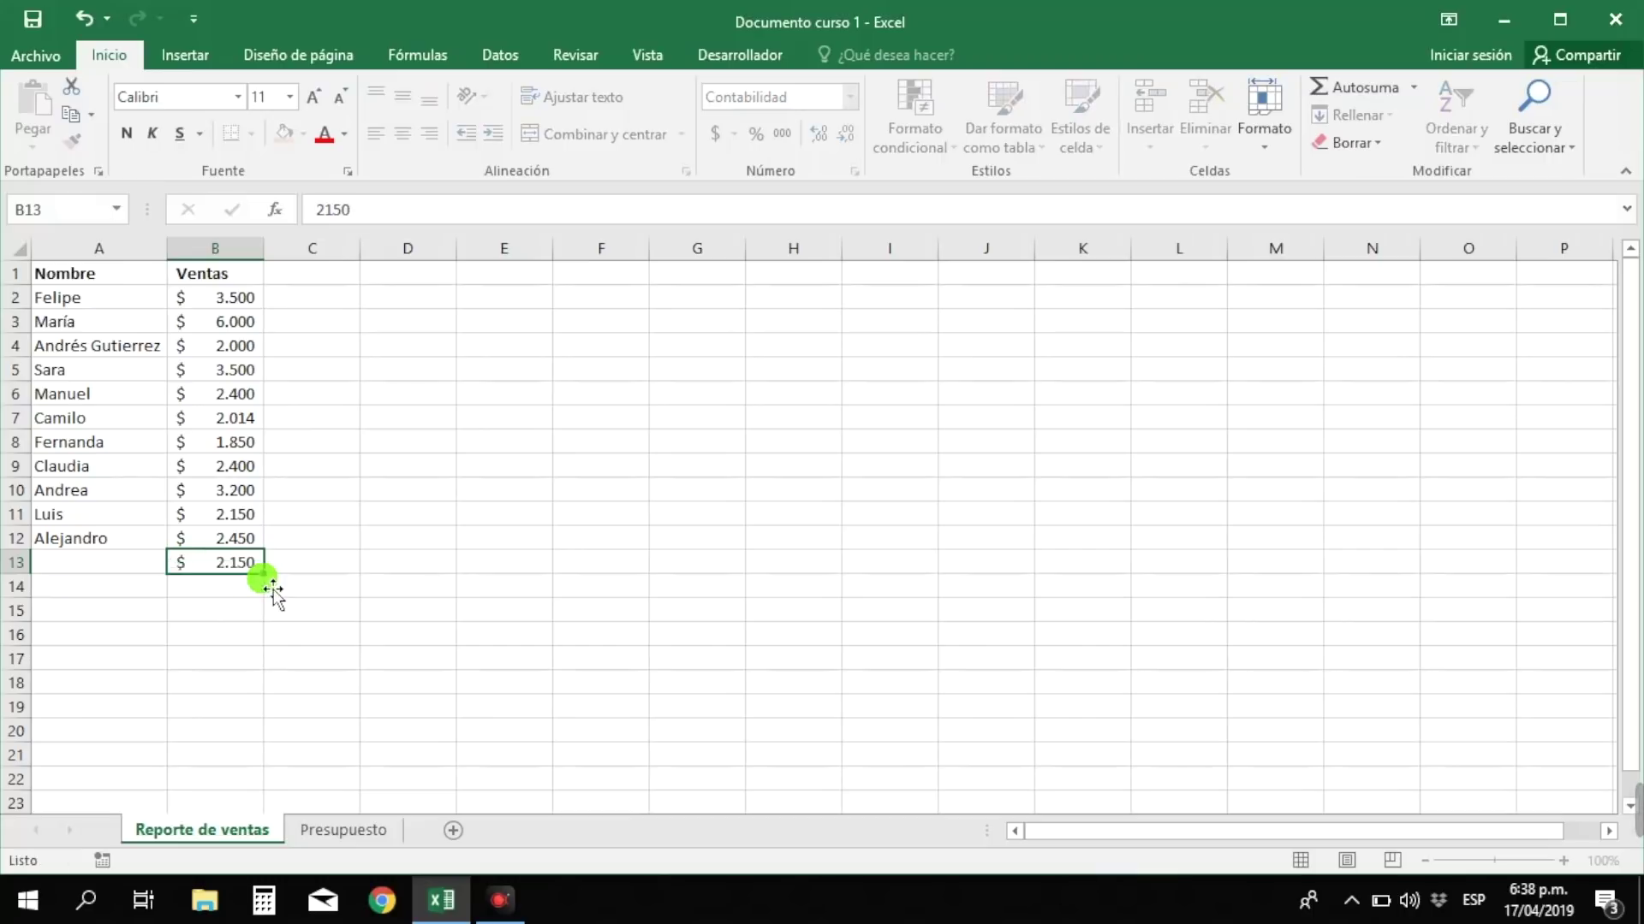
key("Left")
key("Up")
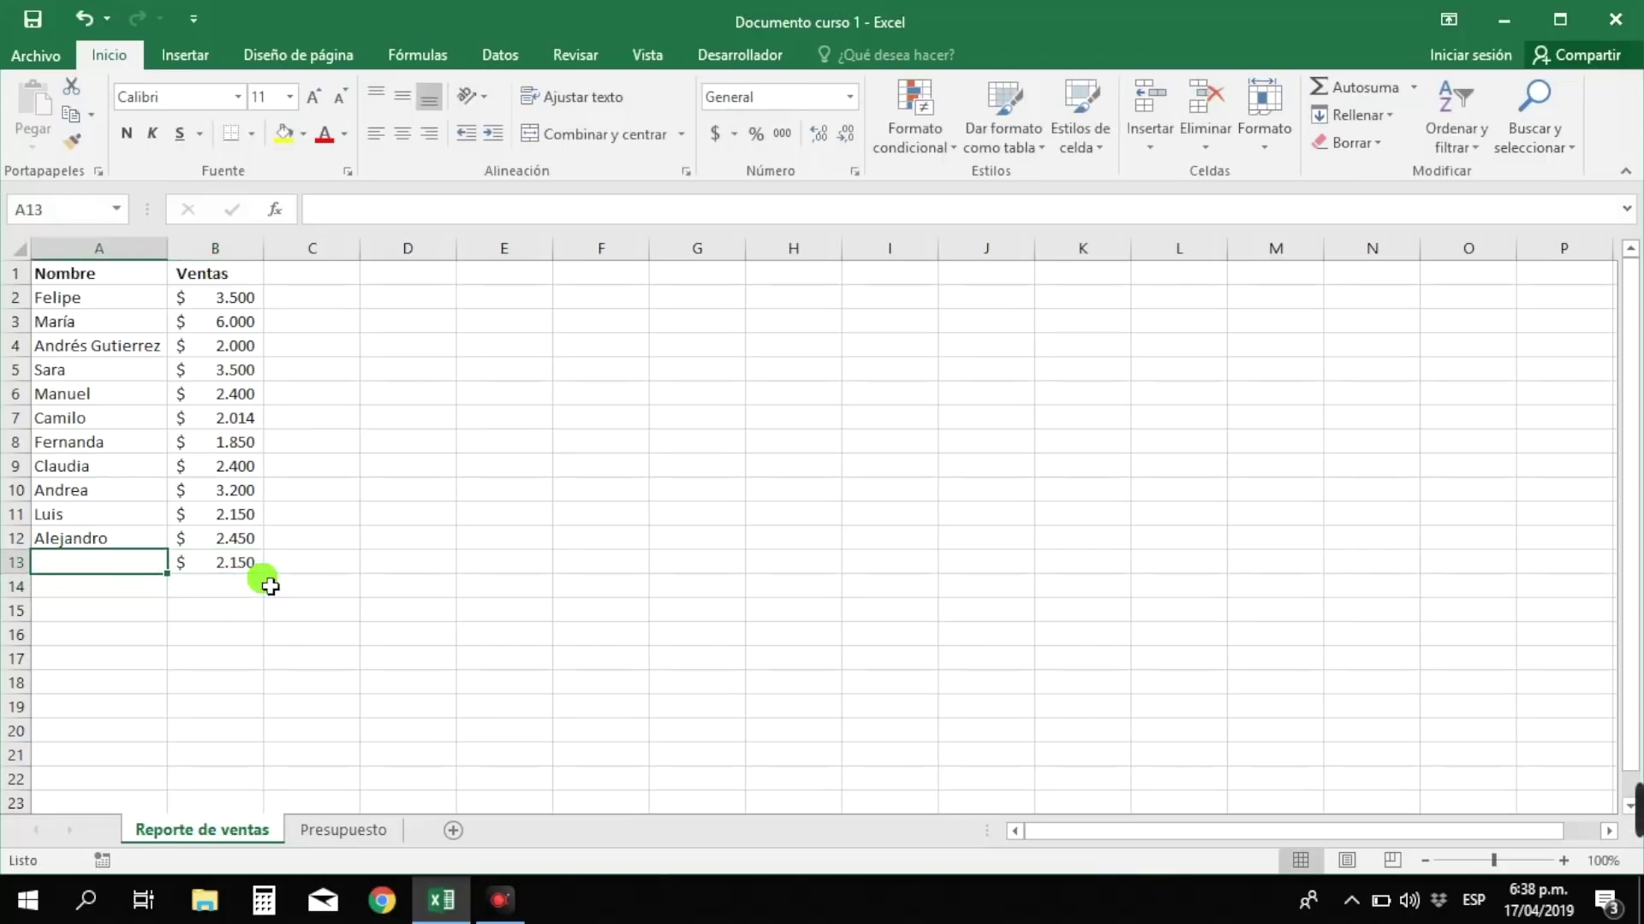
type("Beatriz")
key("Tab")
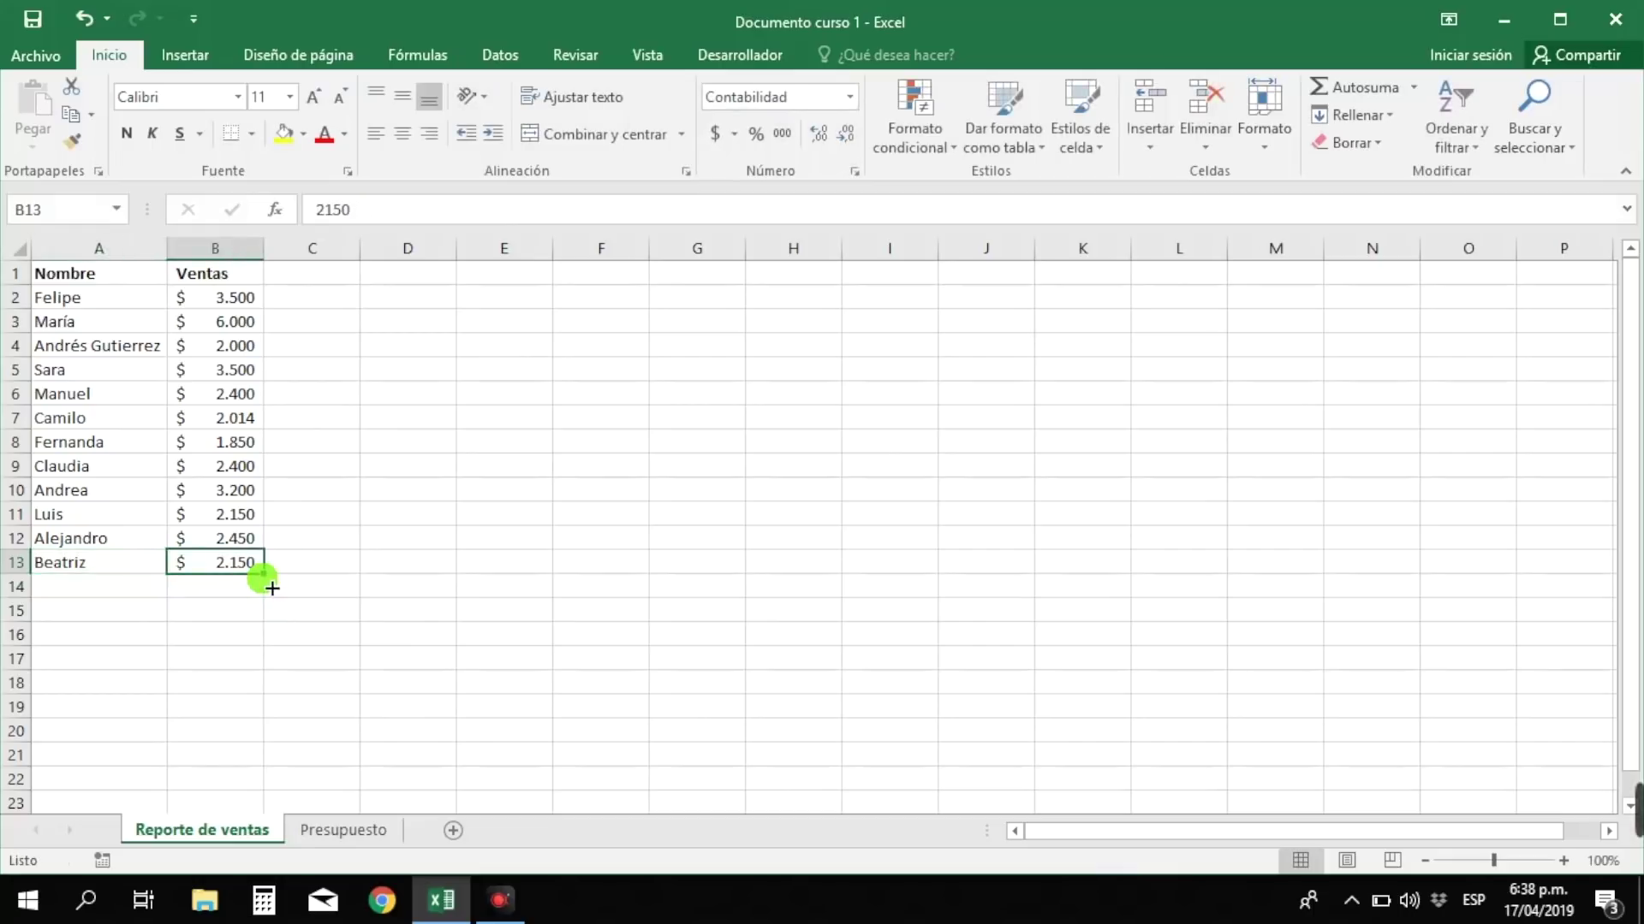
key("Tab")
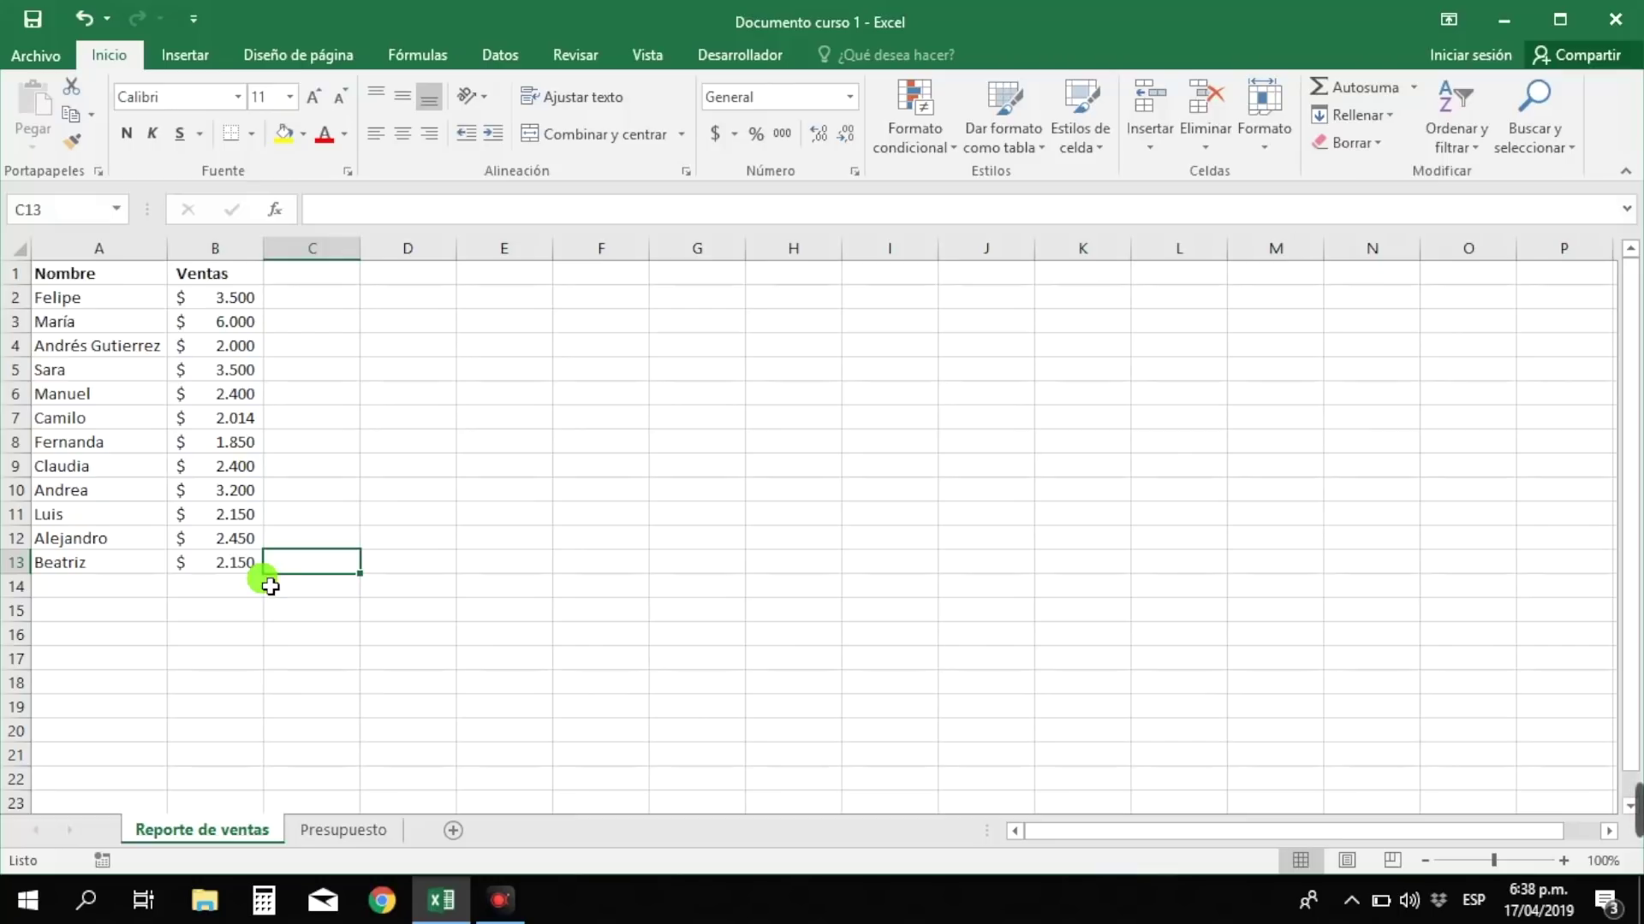
left_click(259, 587)
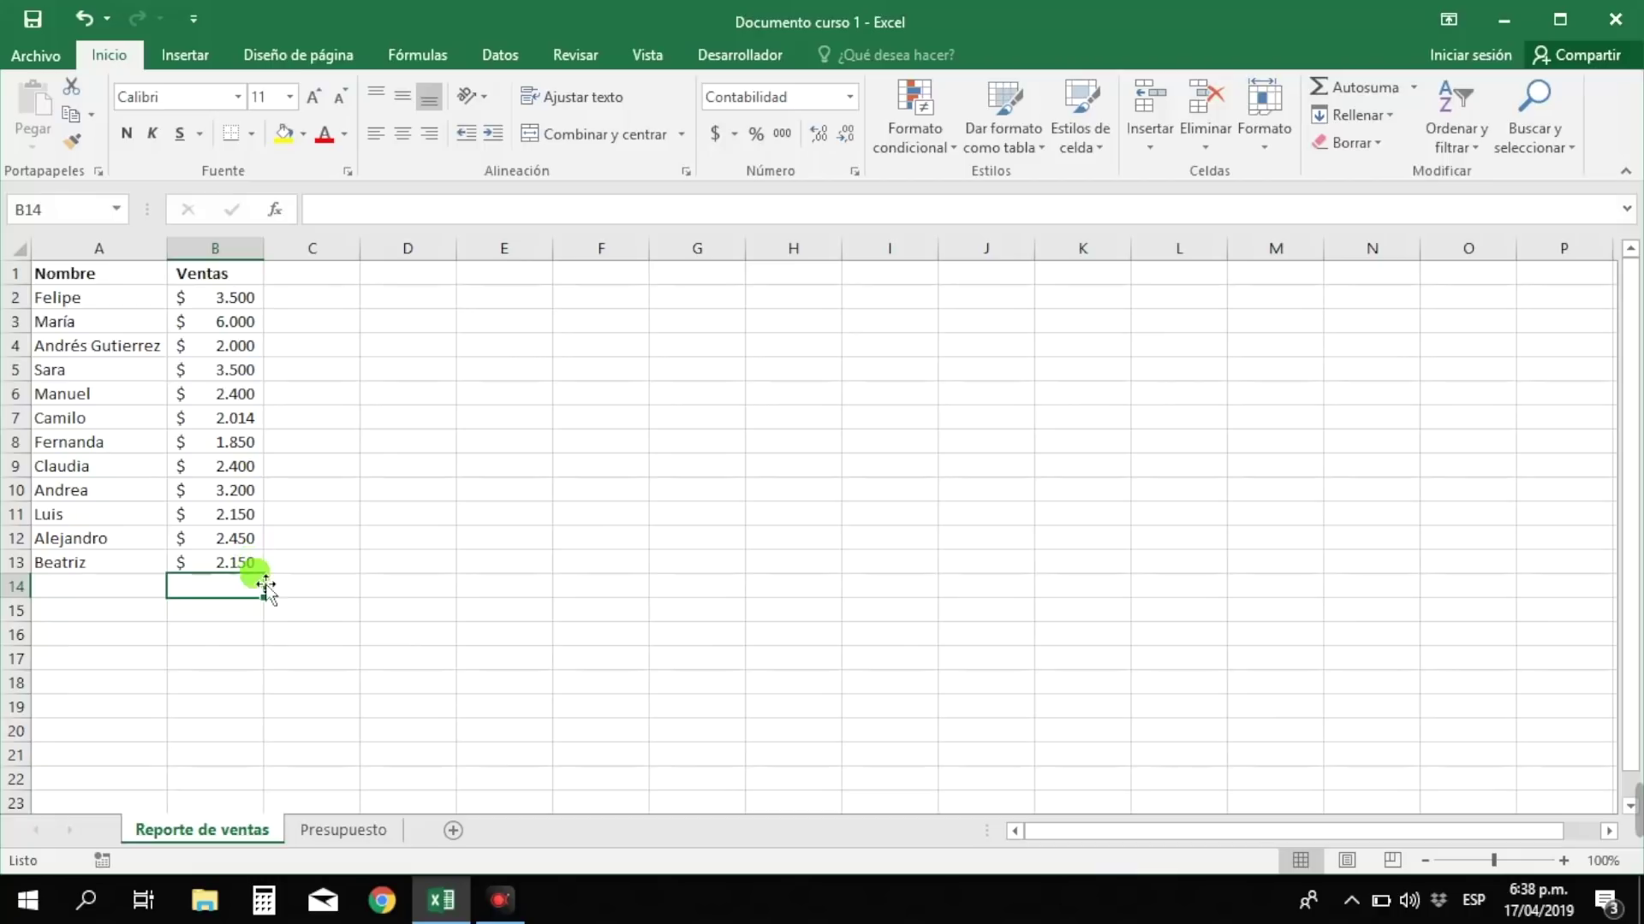
left_click(315, 595)
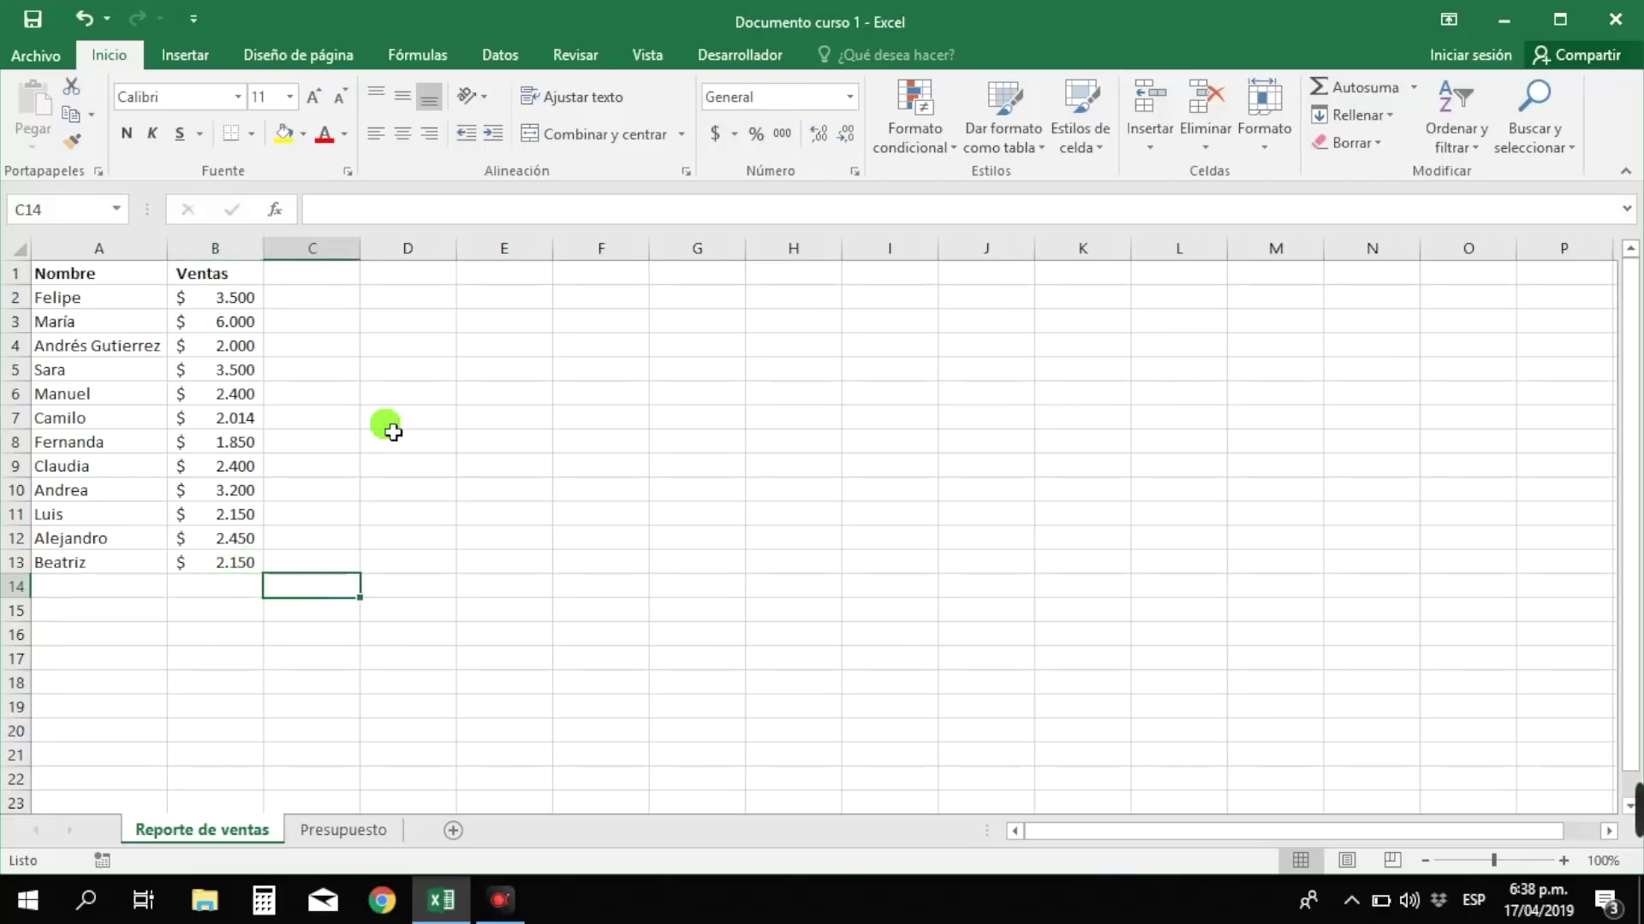
- Enter the formula =B2+B3 in cell C3
left_click(318, 333)
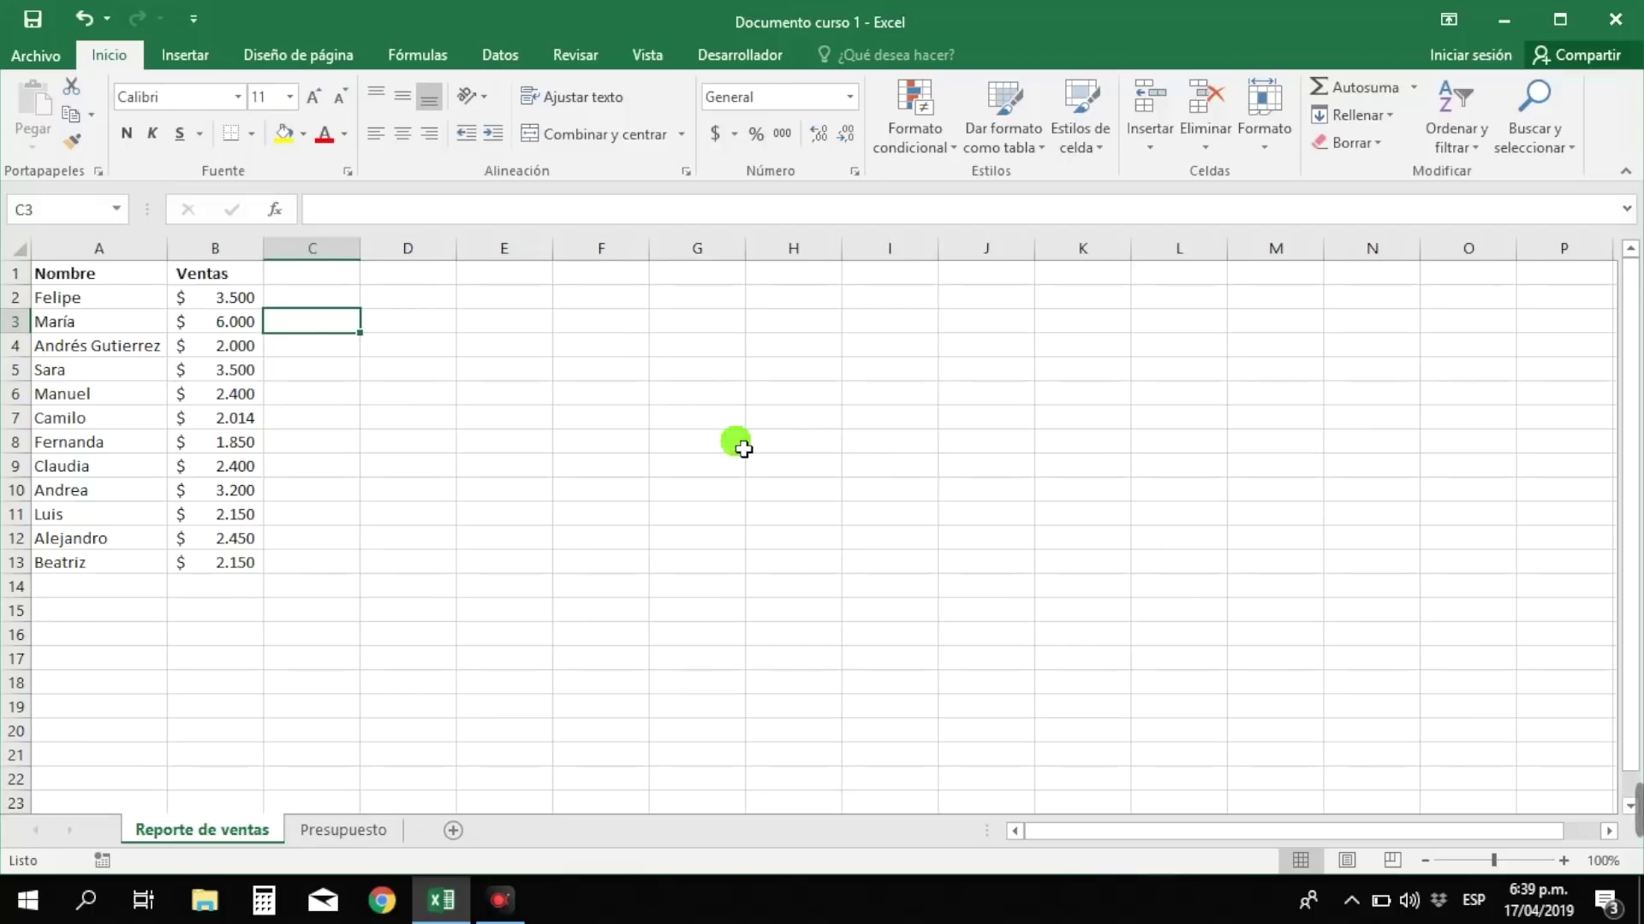
type("=")
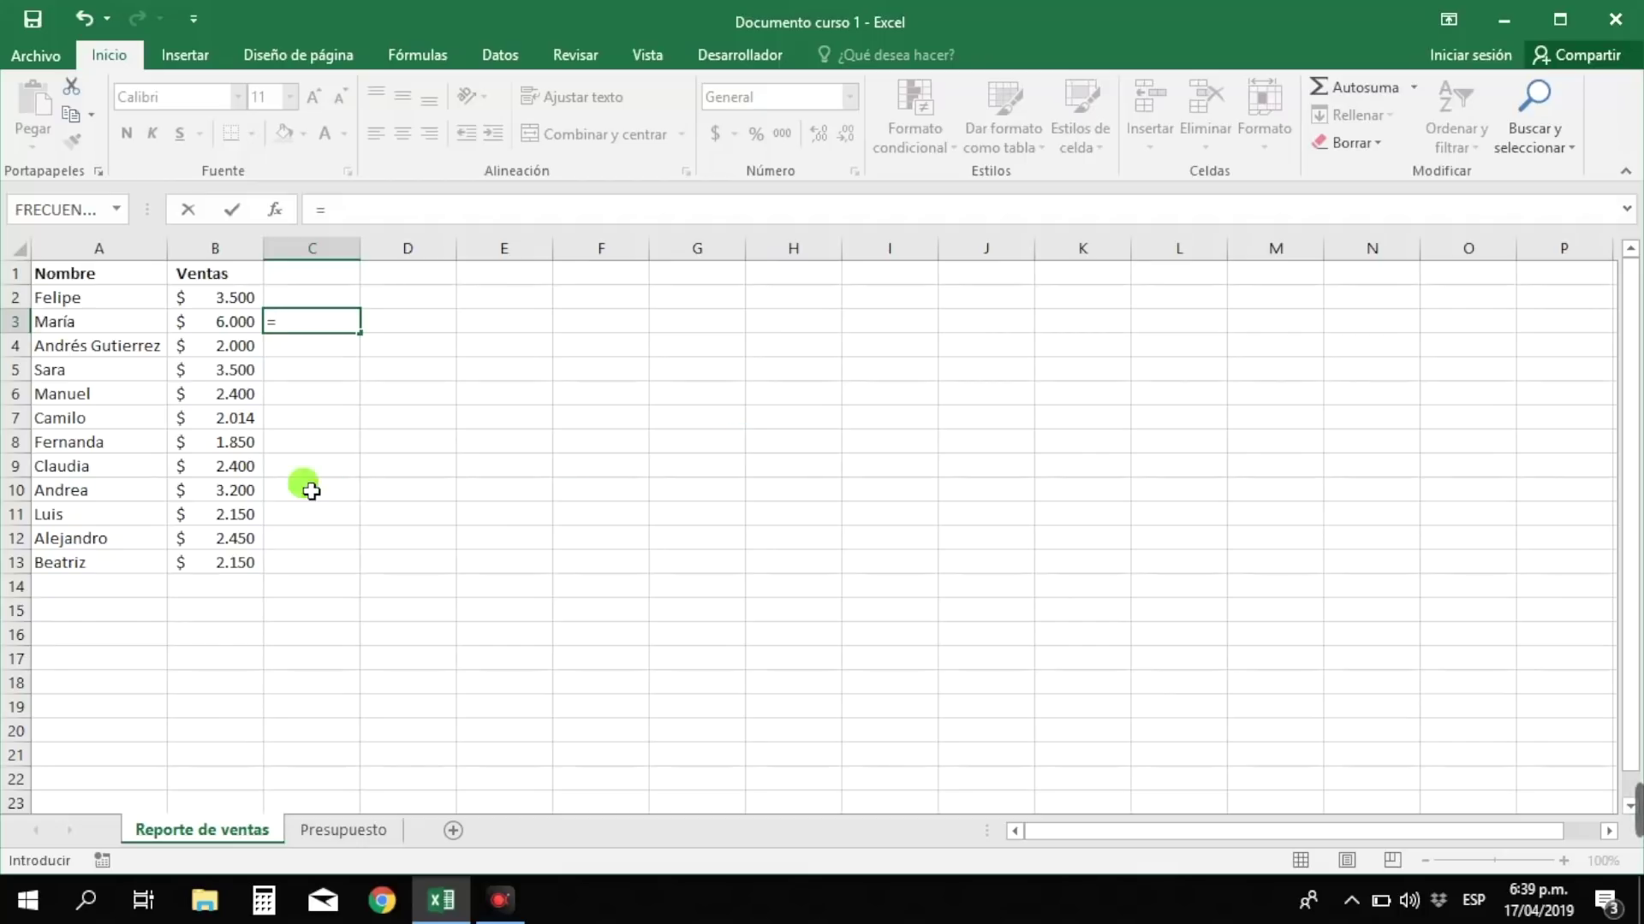
left_click(229, 300)
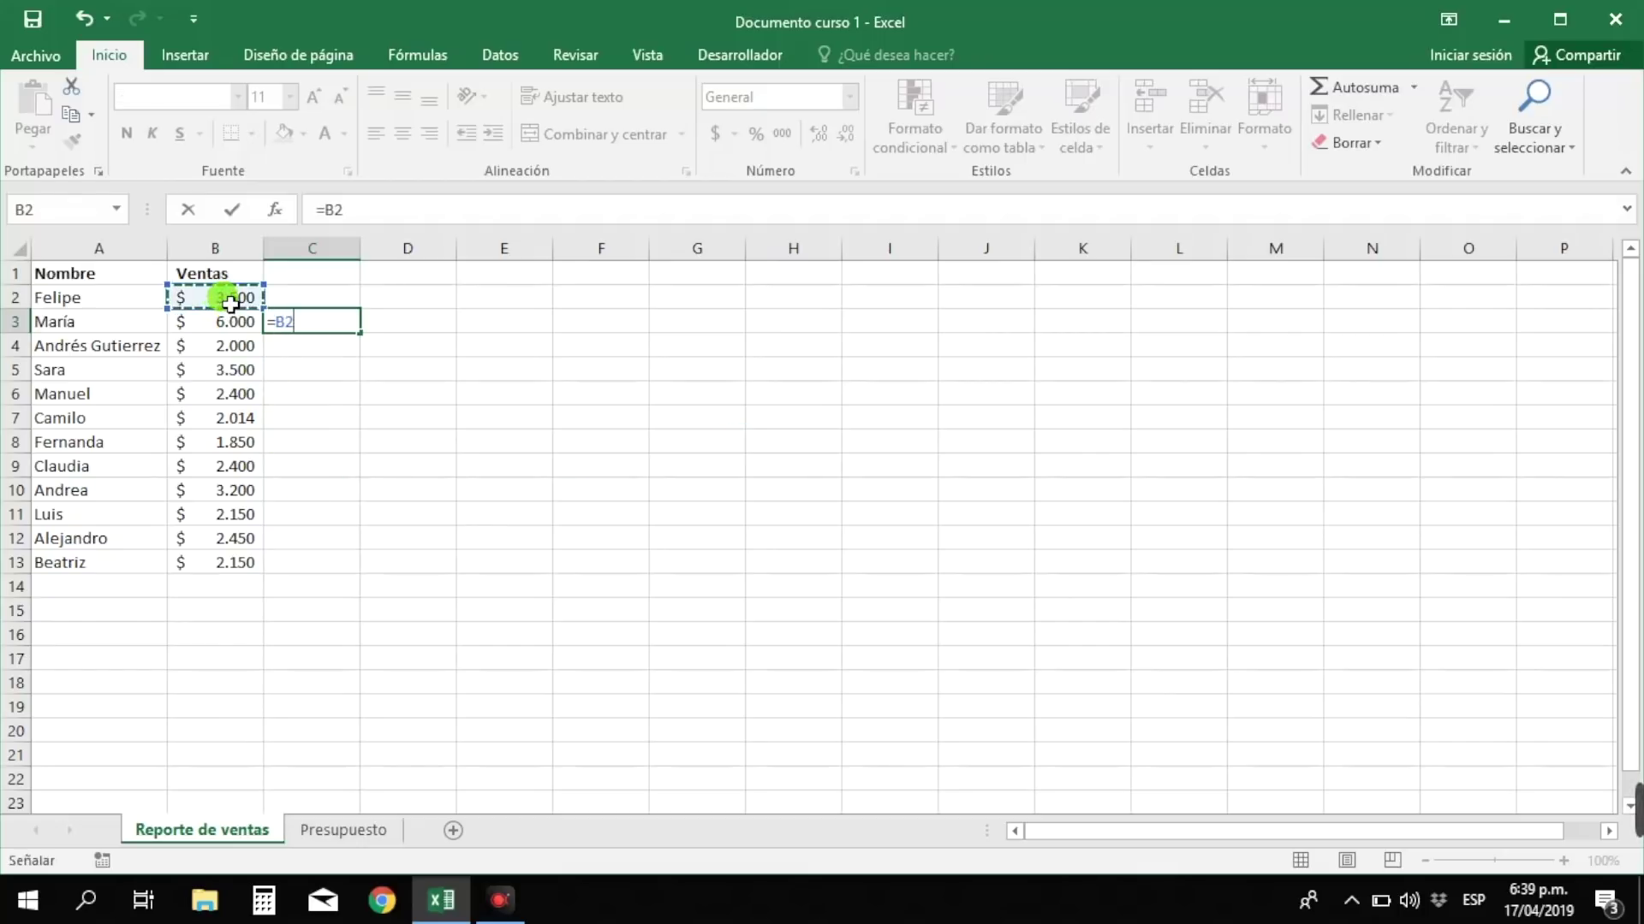
type("+")
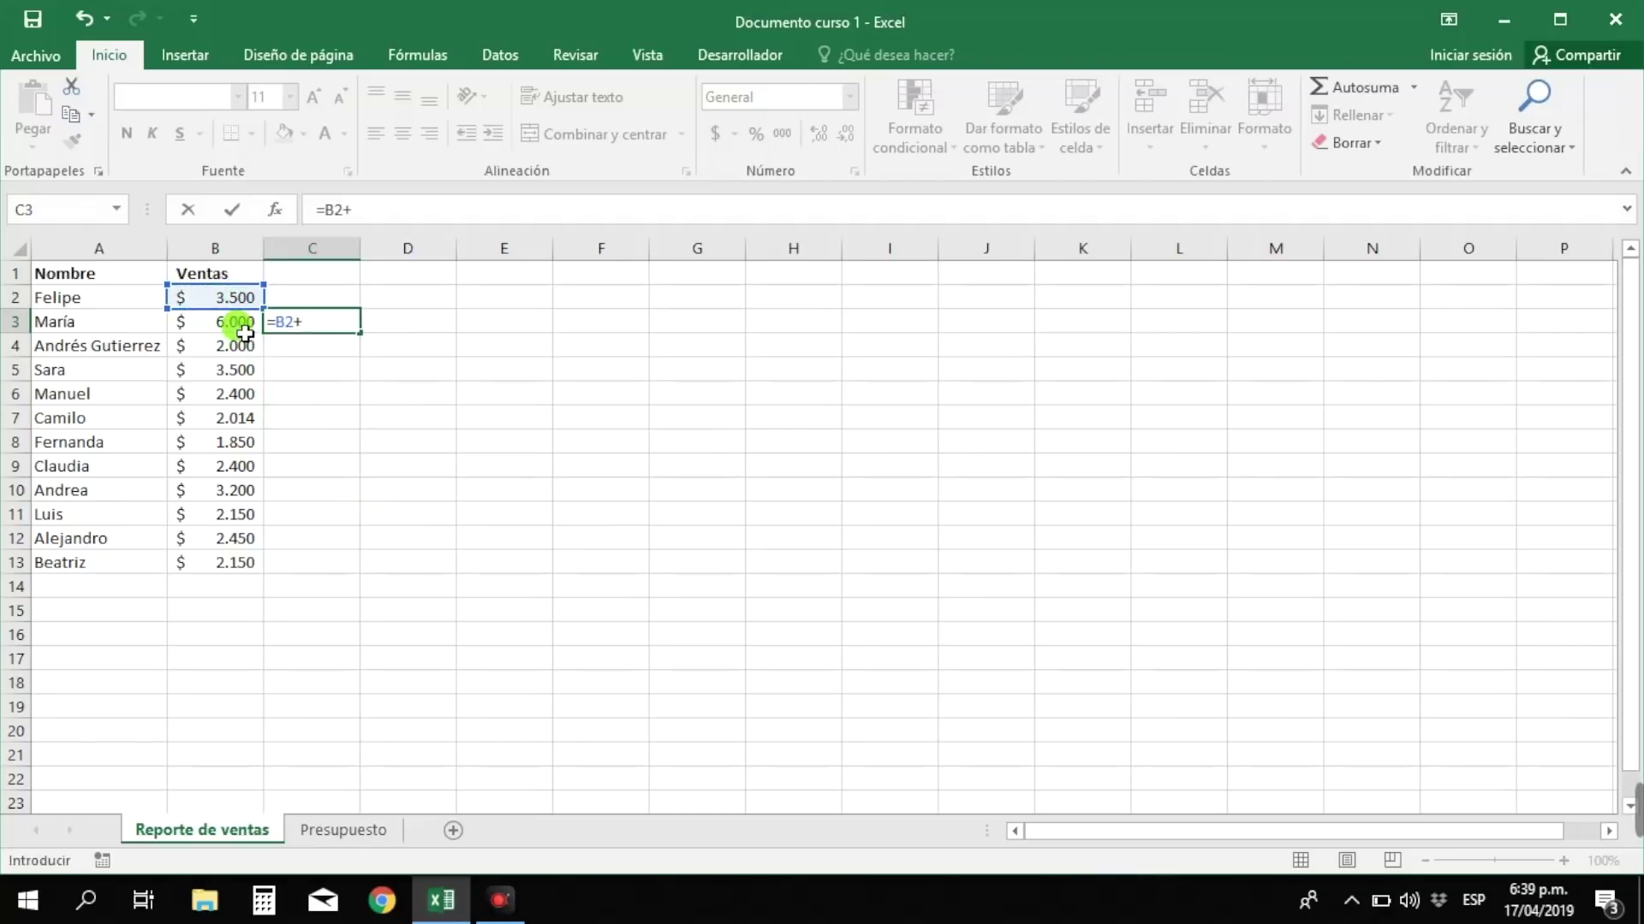
left_click(245, 332)
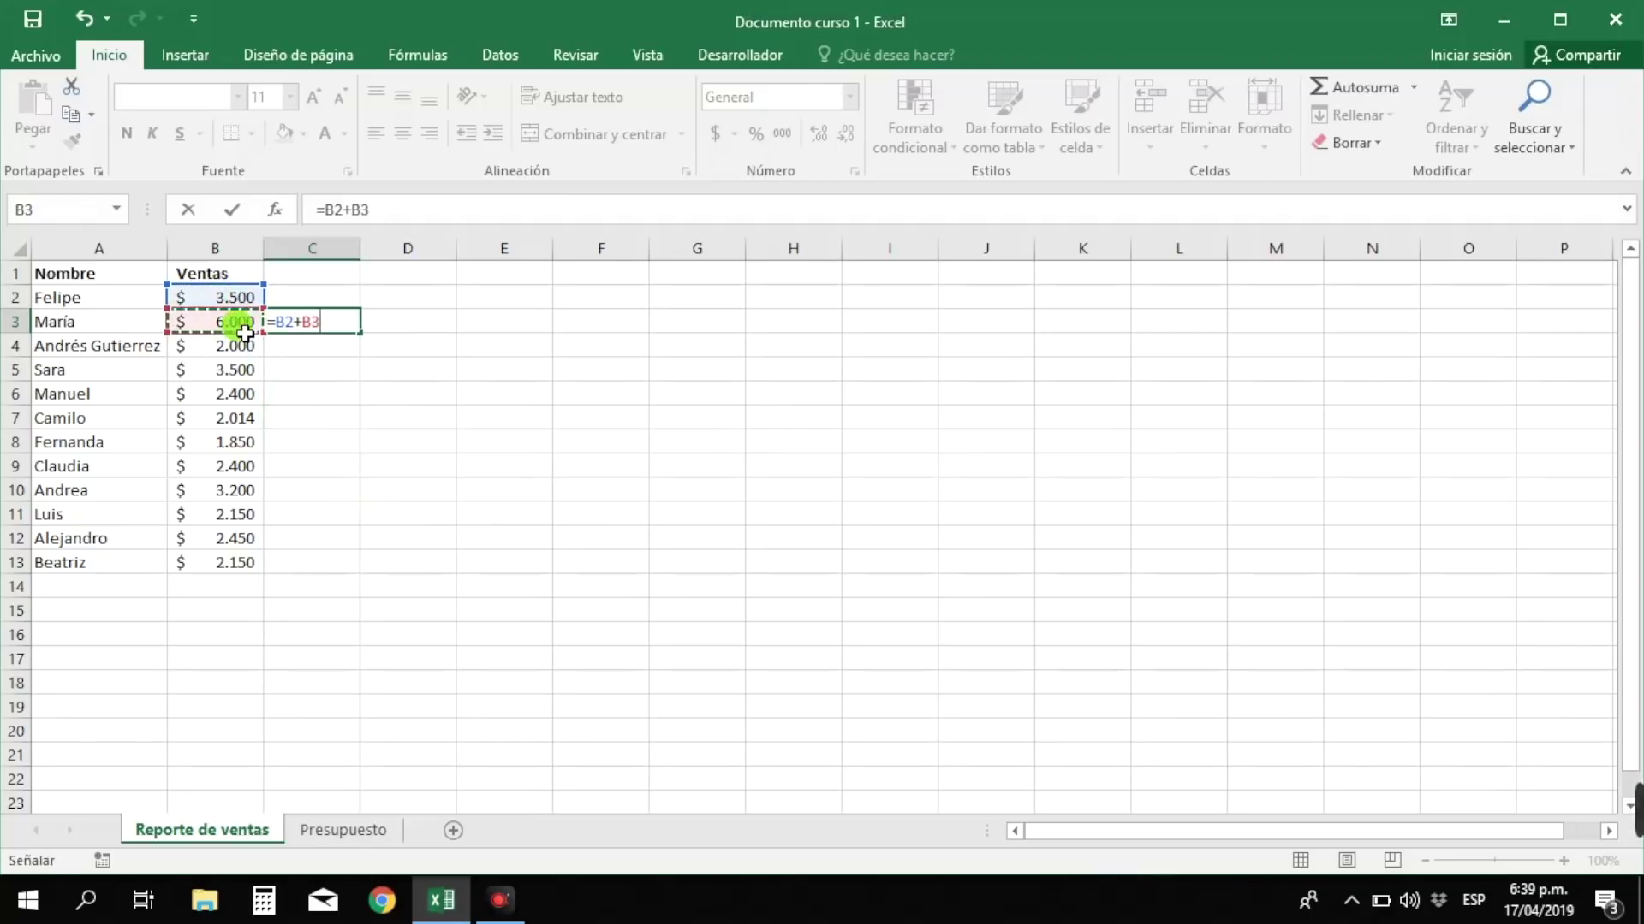
key("Return")
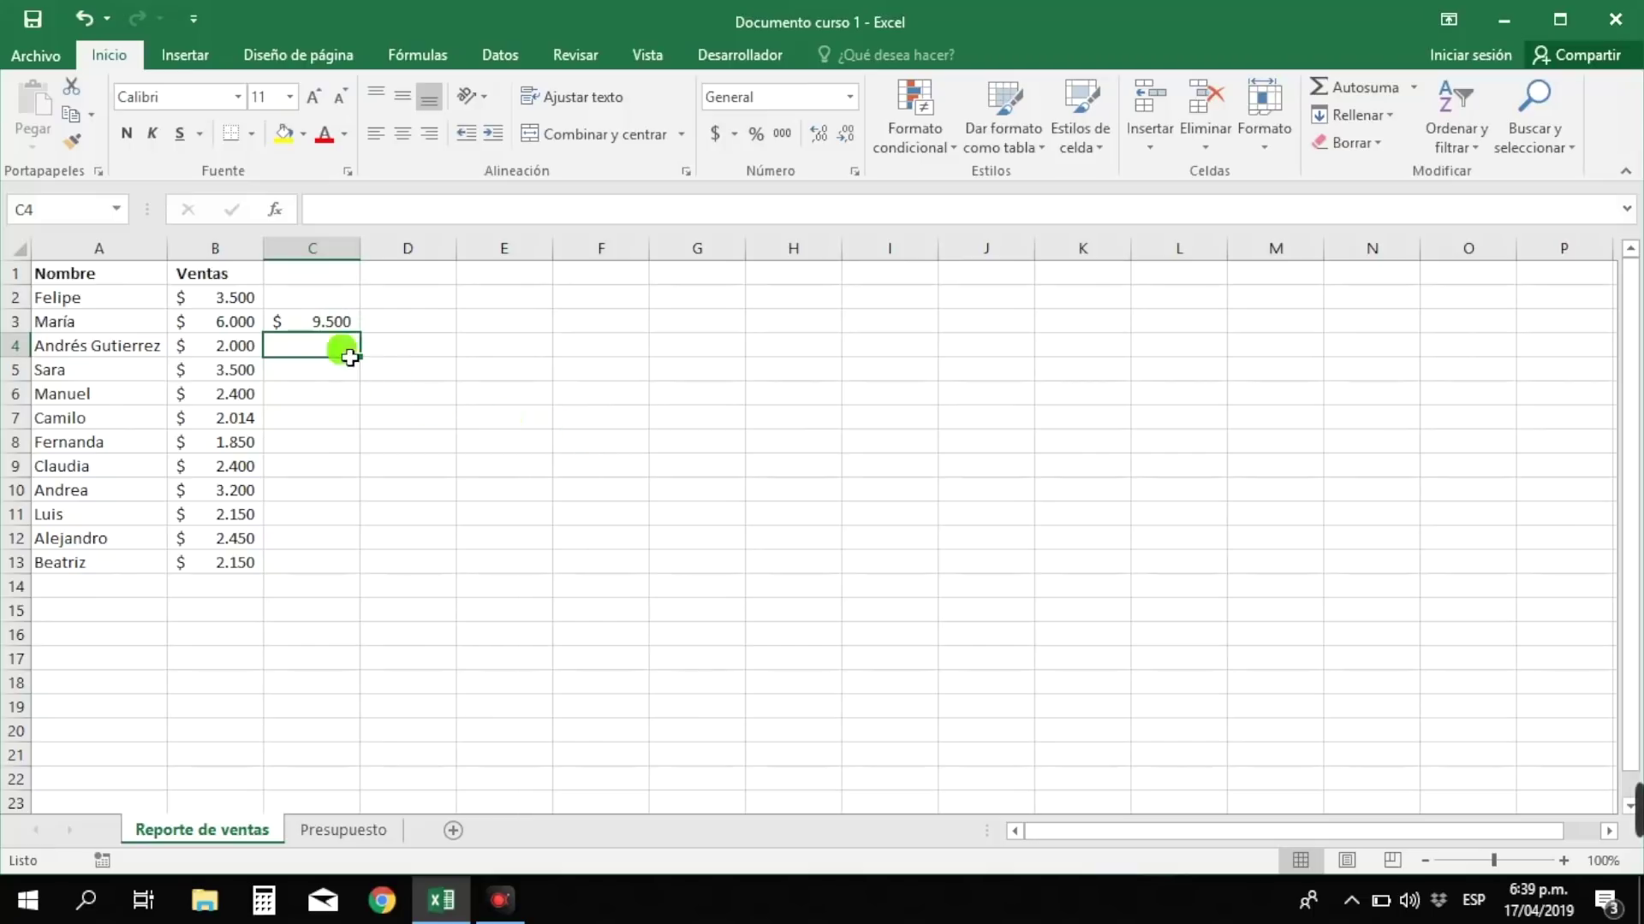
- Enter the subtraction formula =B7-B8 in cell C8
left_click(445, 418)
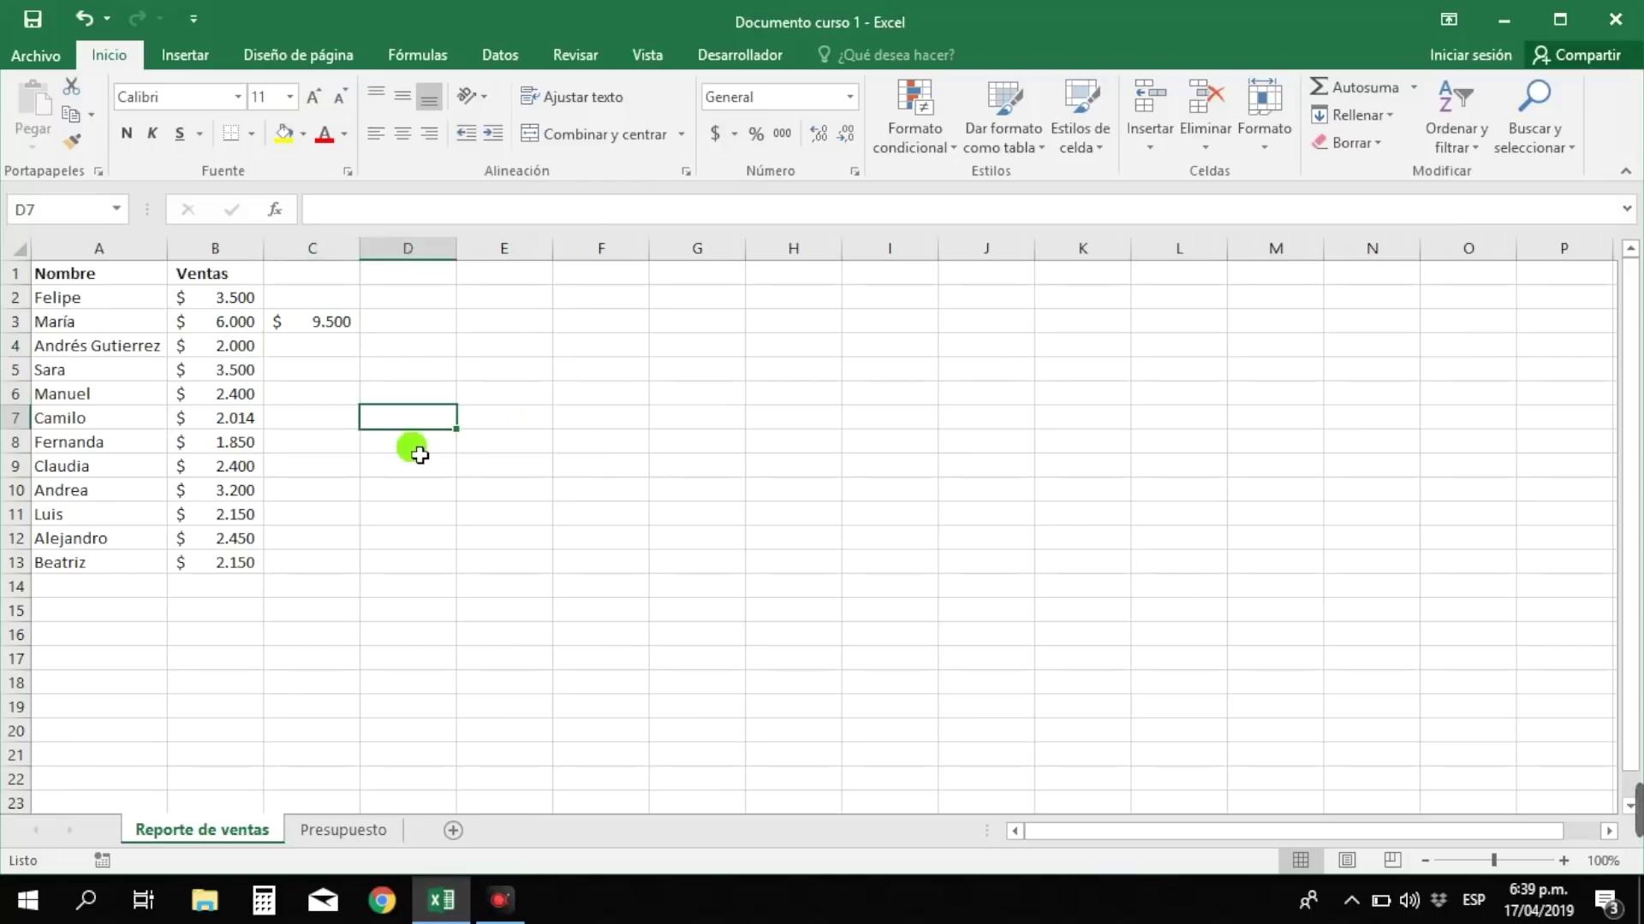
left_click(304, 445)
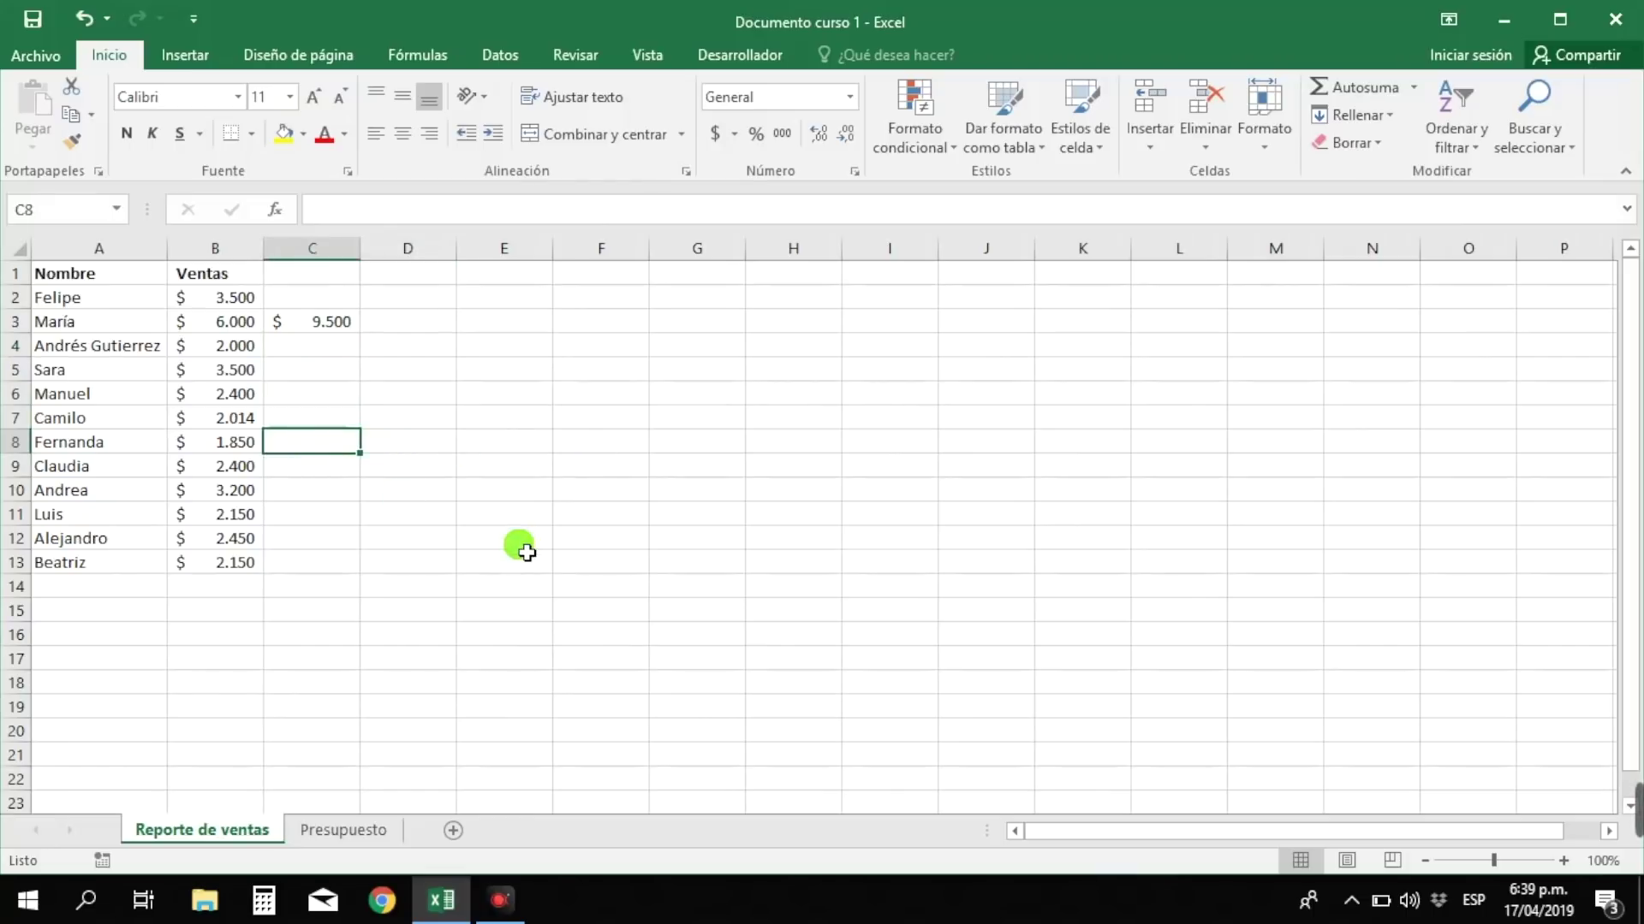
type("=")
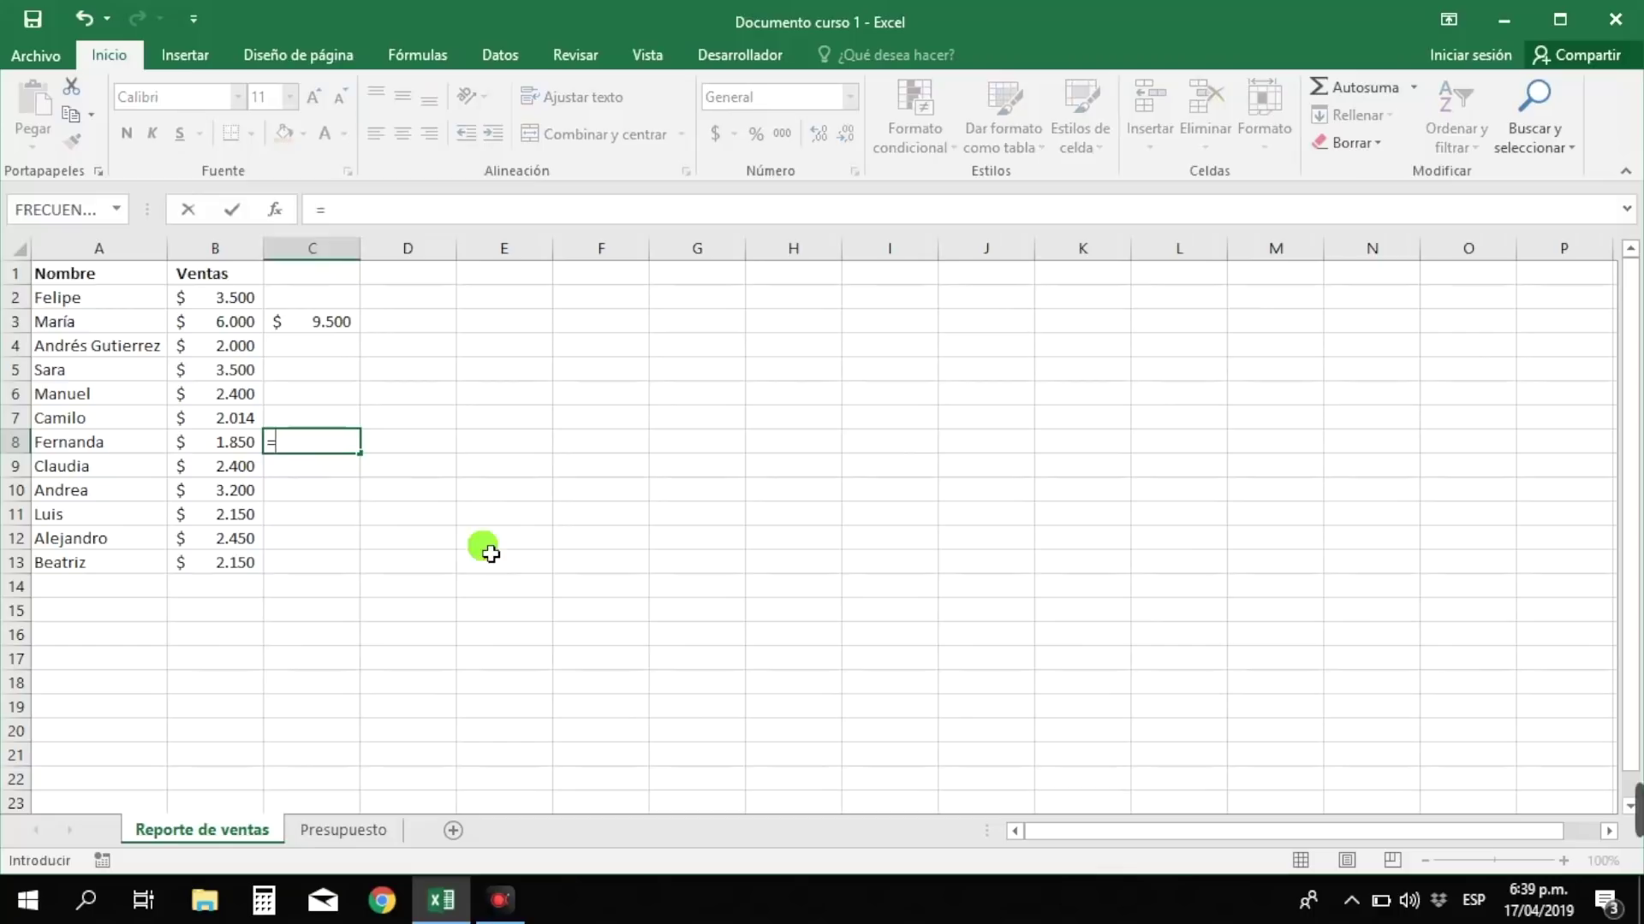
left_click(245, 423)
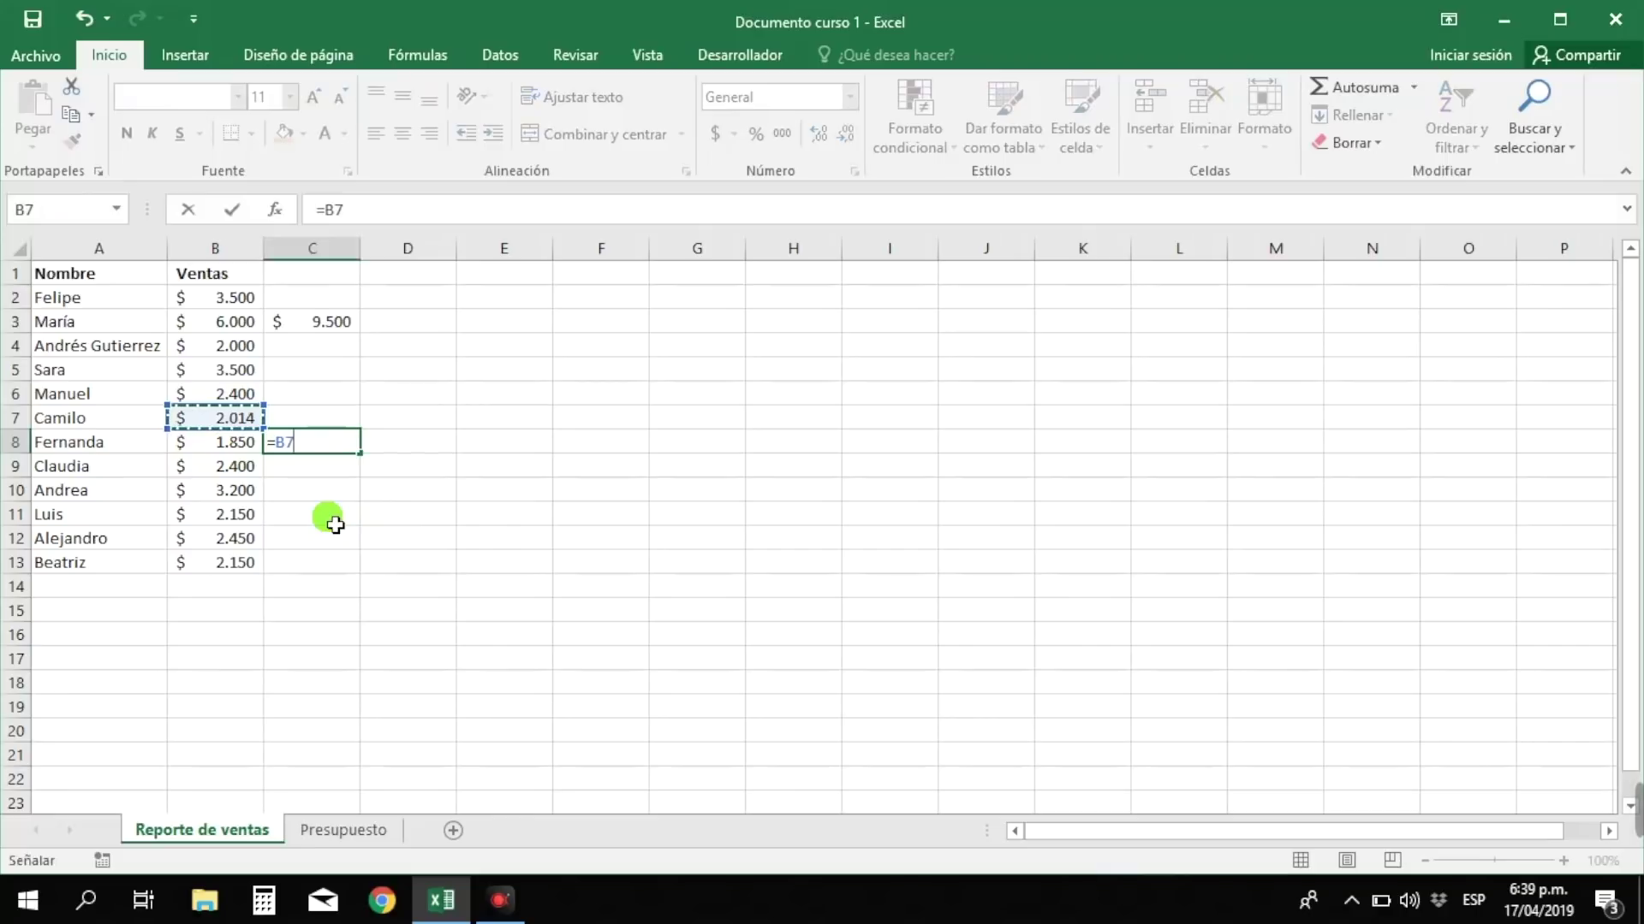
type("-")
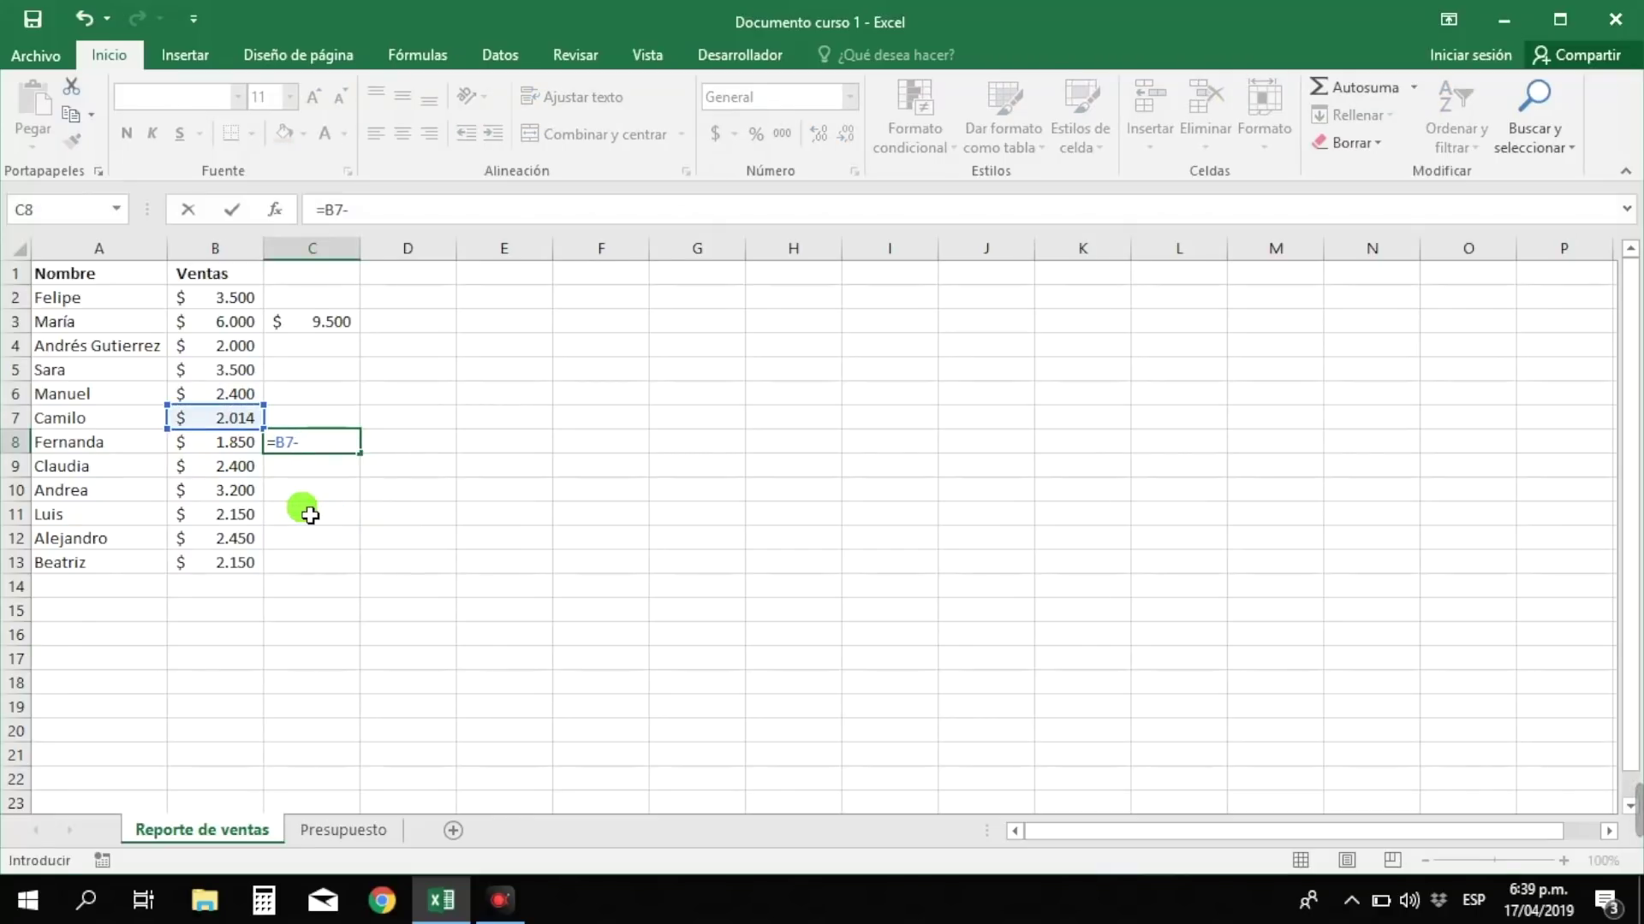
left_click(251, 452)
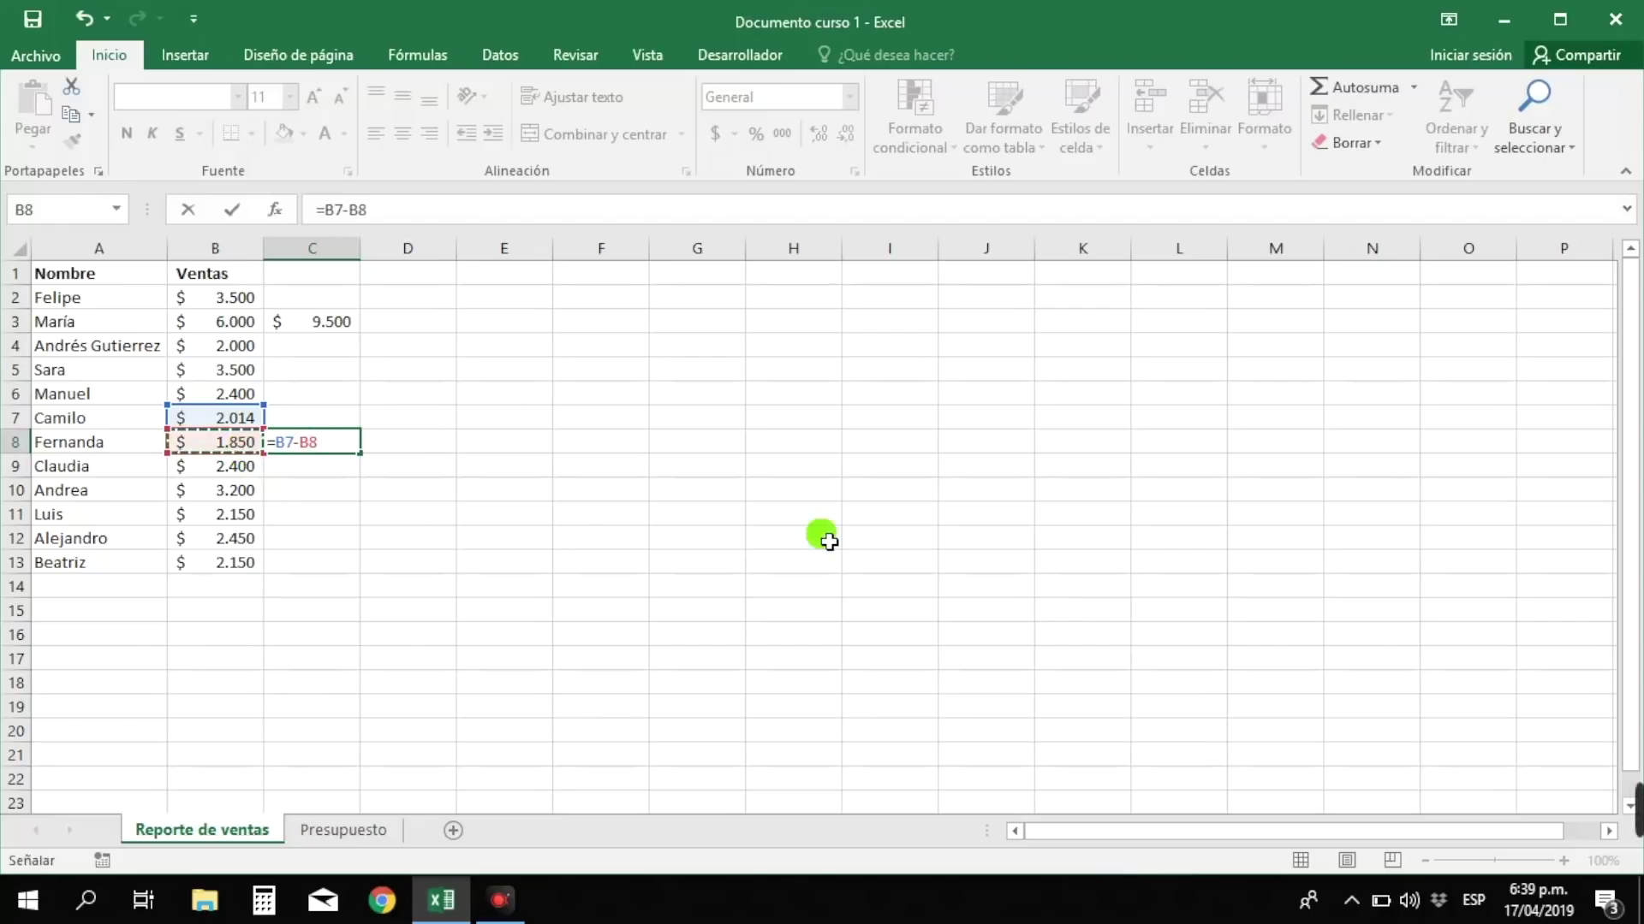
key("Return")
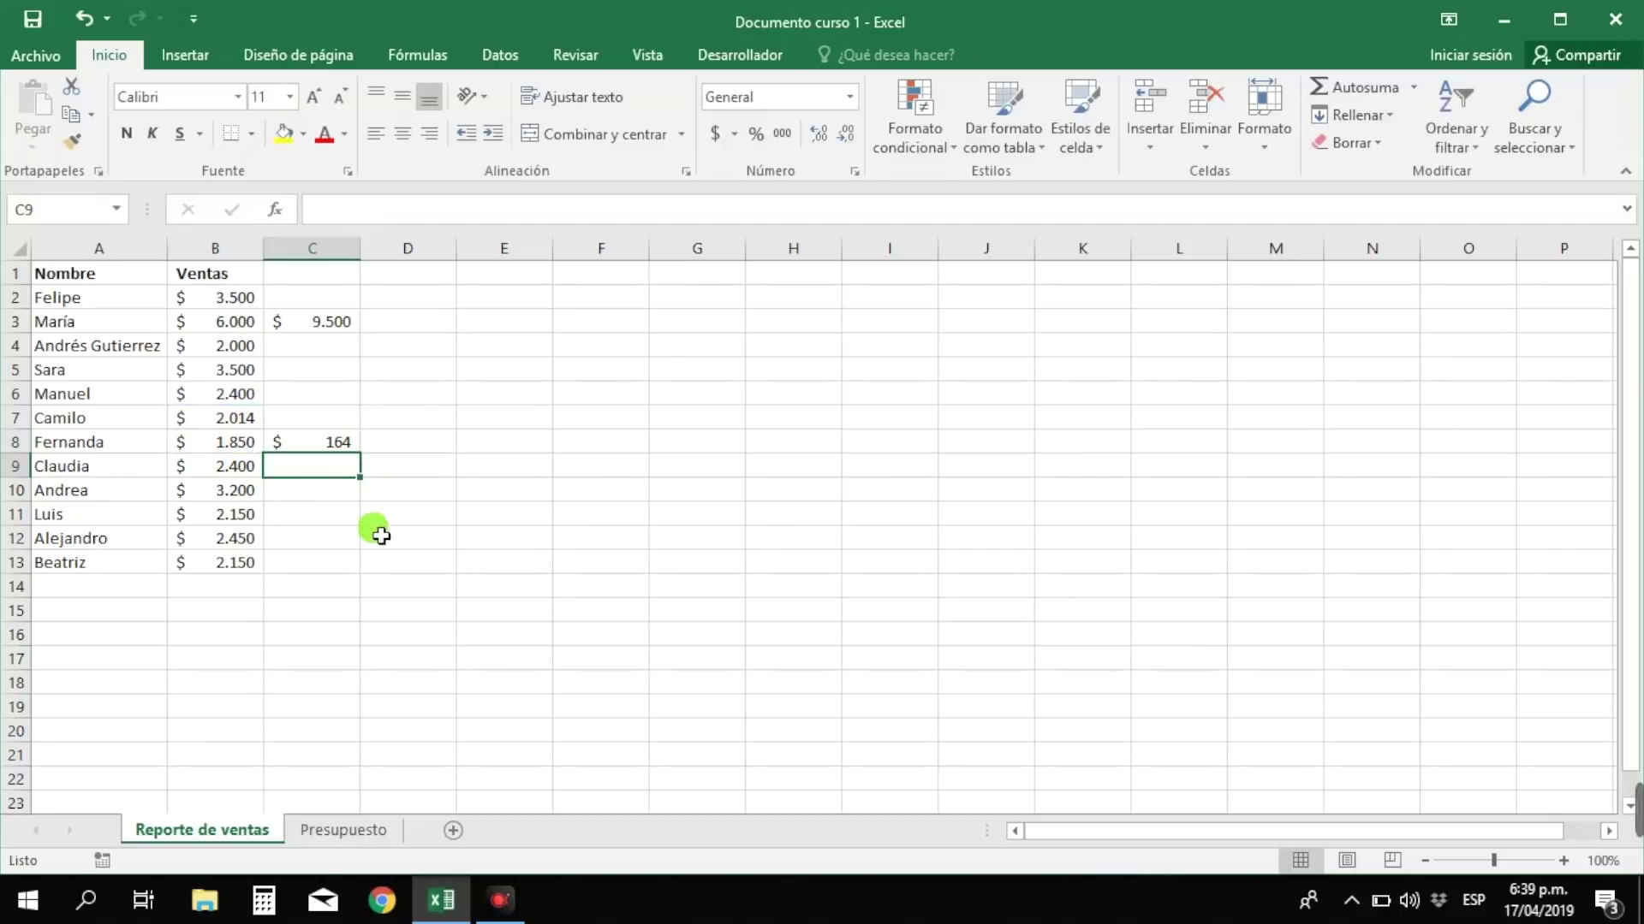
left_click(333, 522)
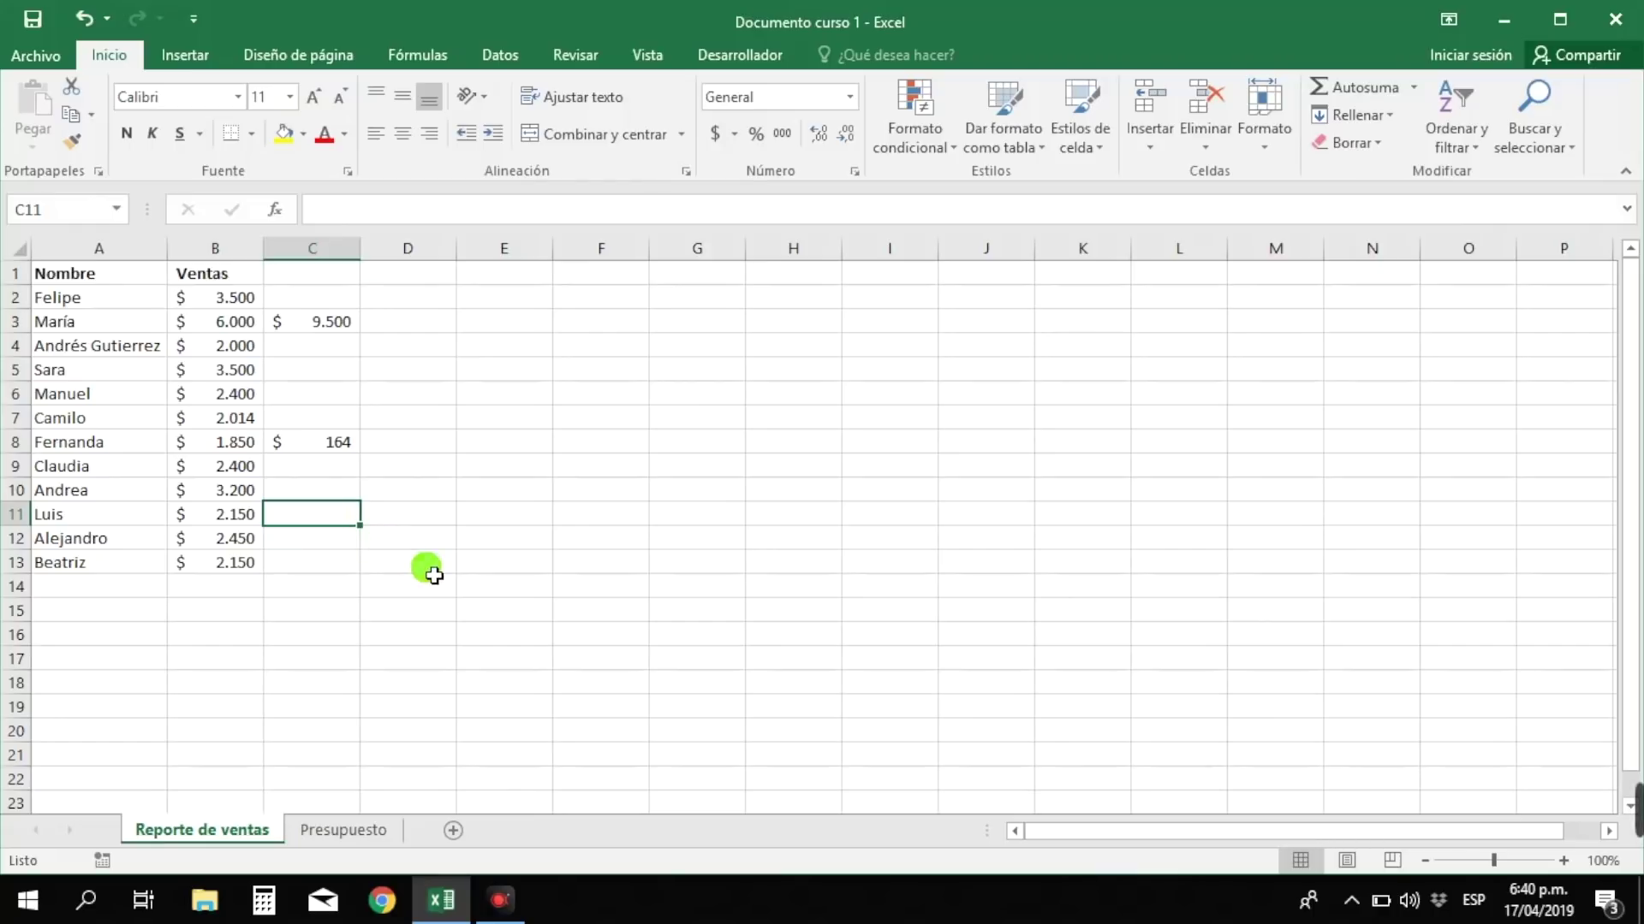
- Enter =B11*B9 in C11, then replace it with =B10*2 showing $ 6.400
type("=")
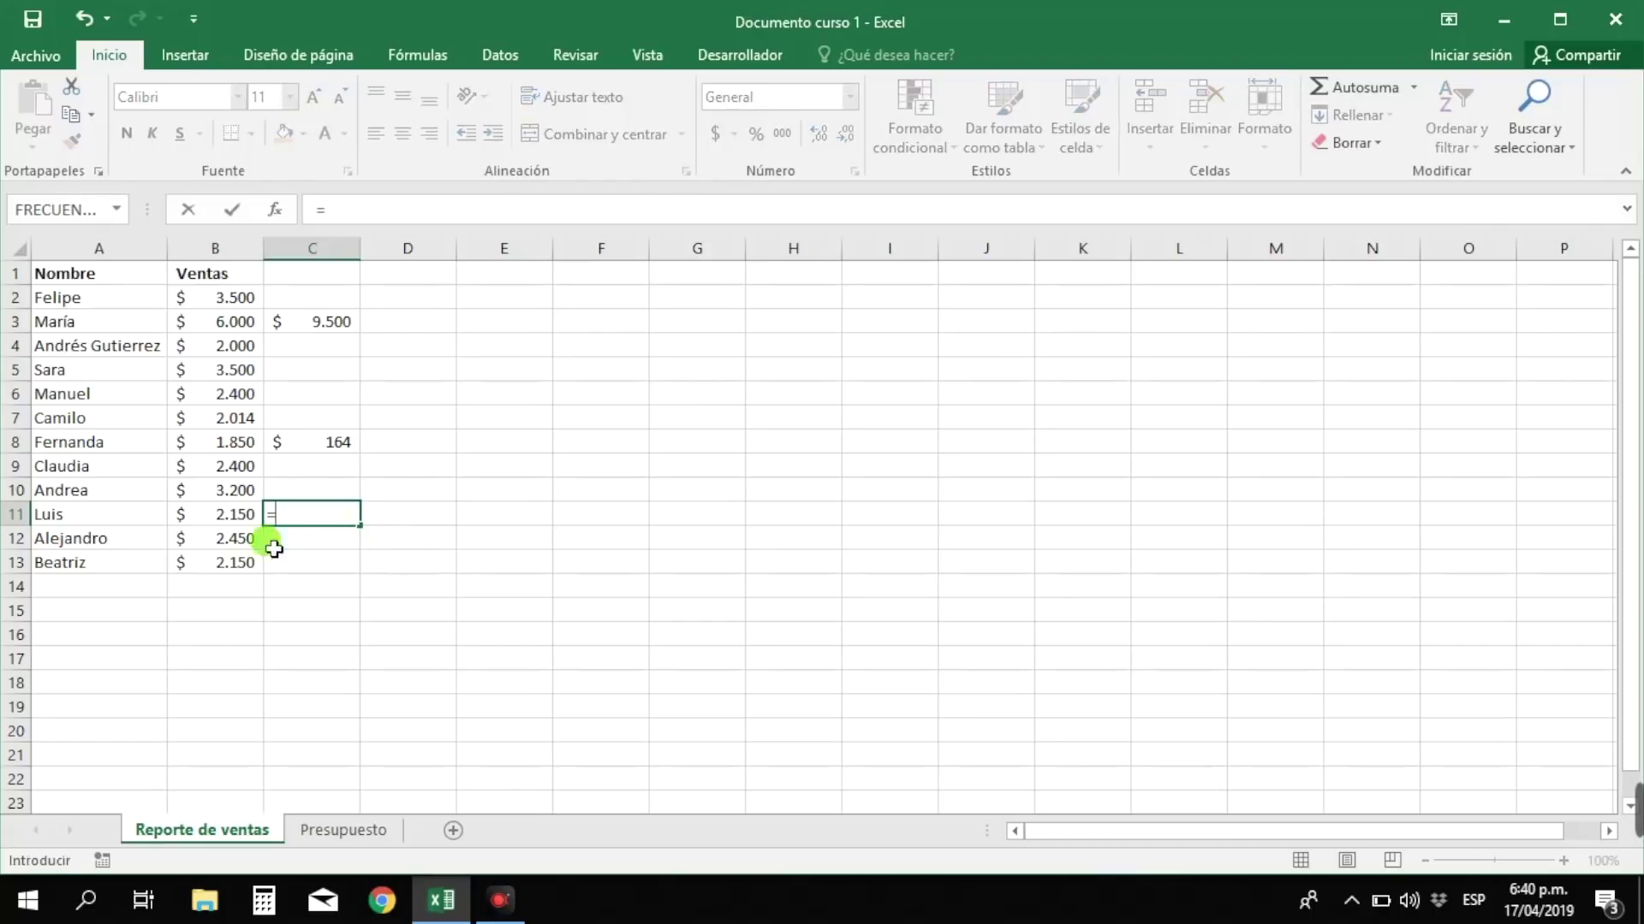
left_click(239, 521)
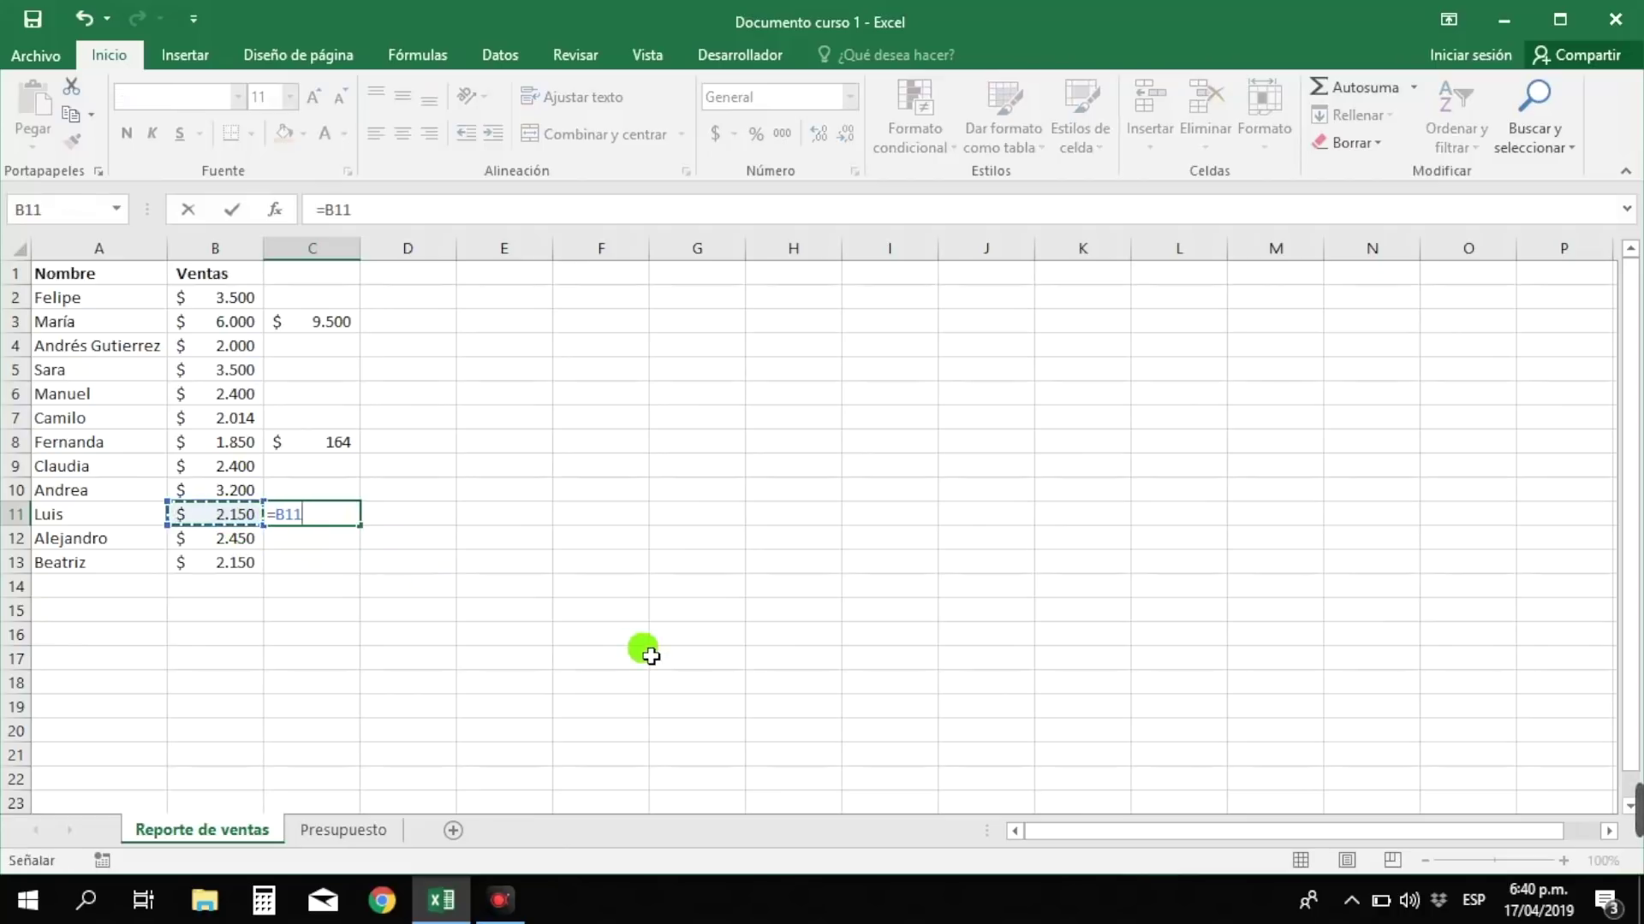
type("*")
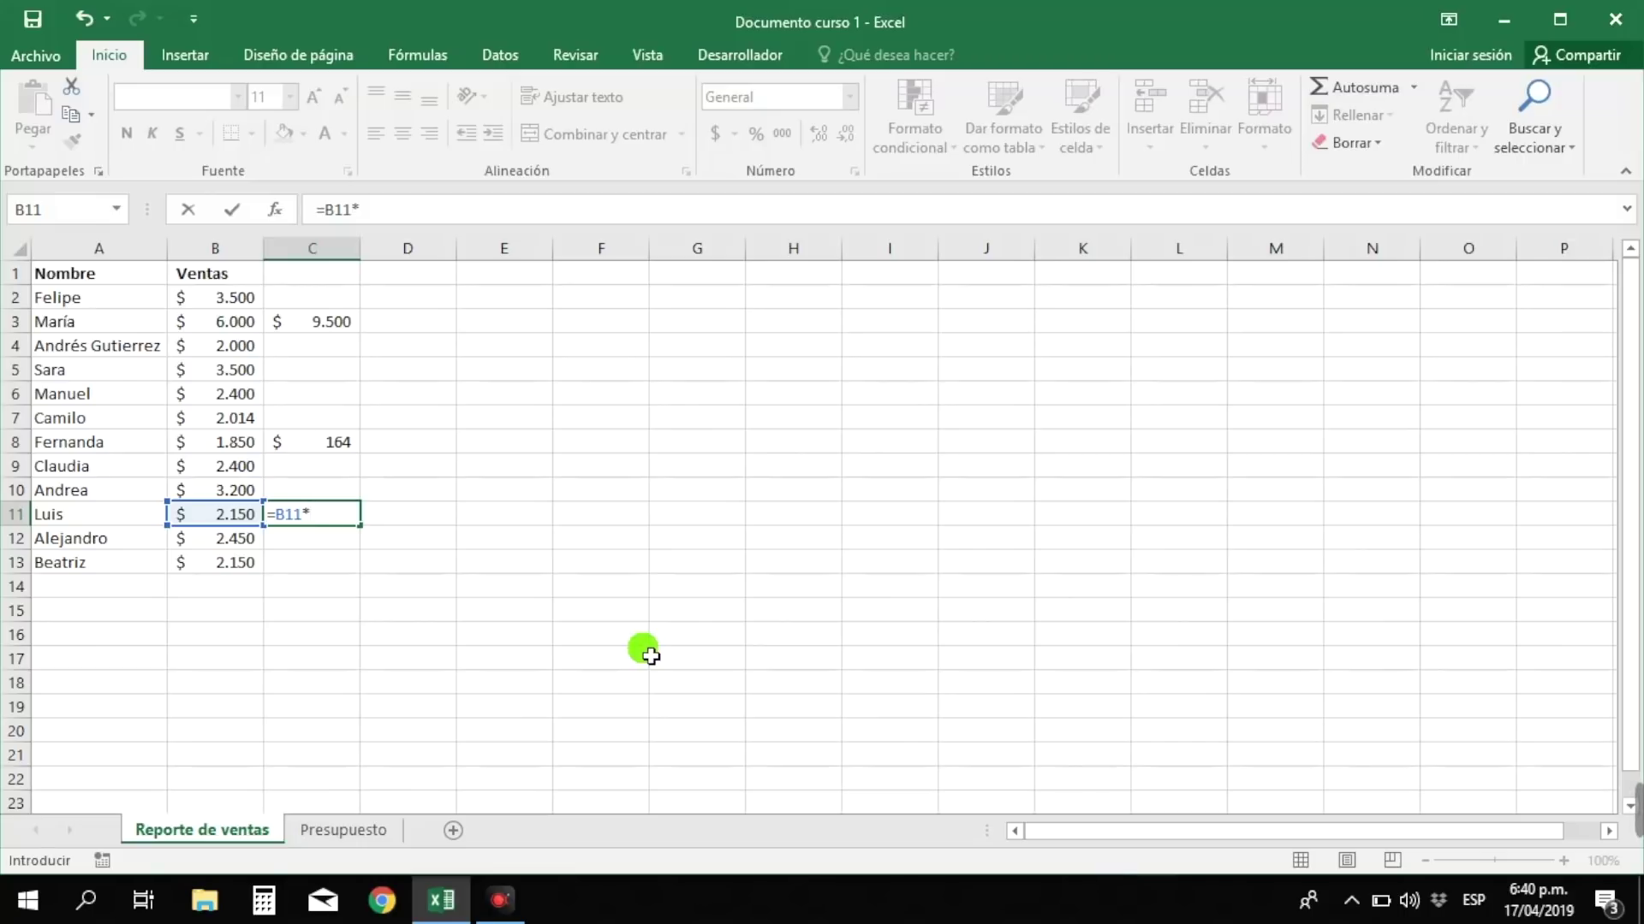
left_click(223, 465)
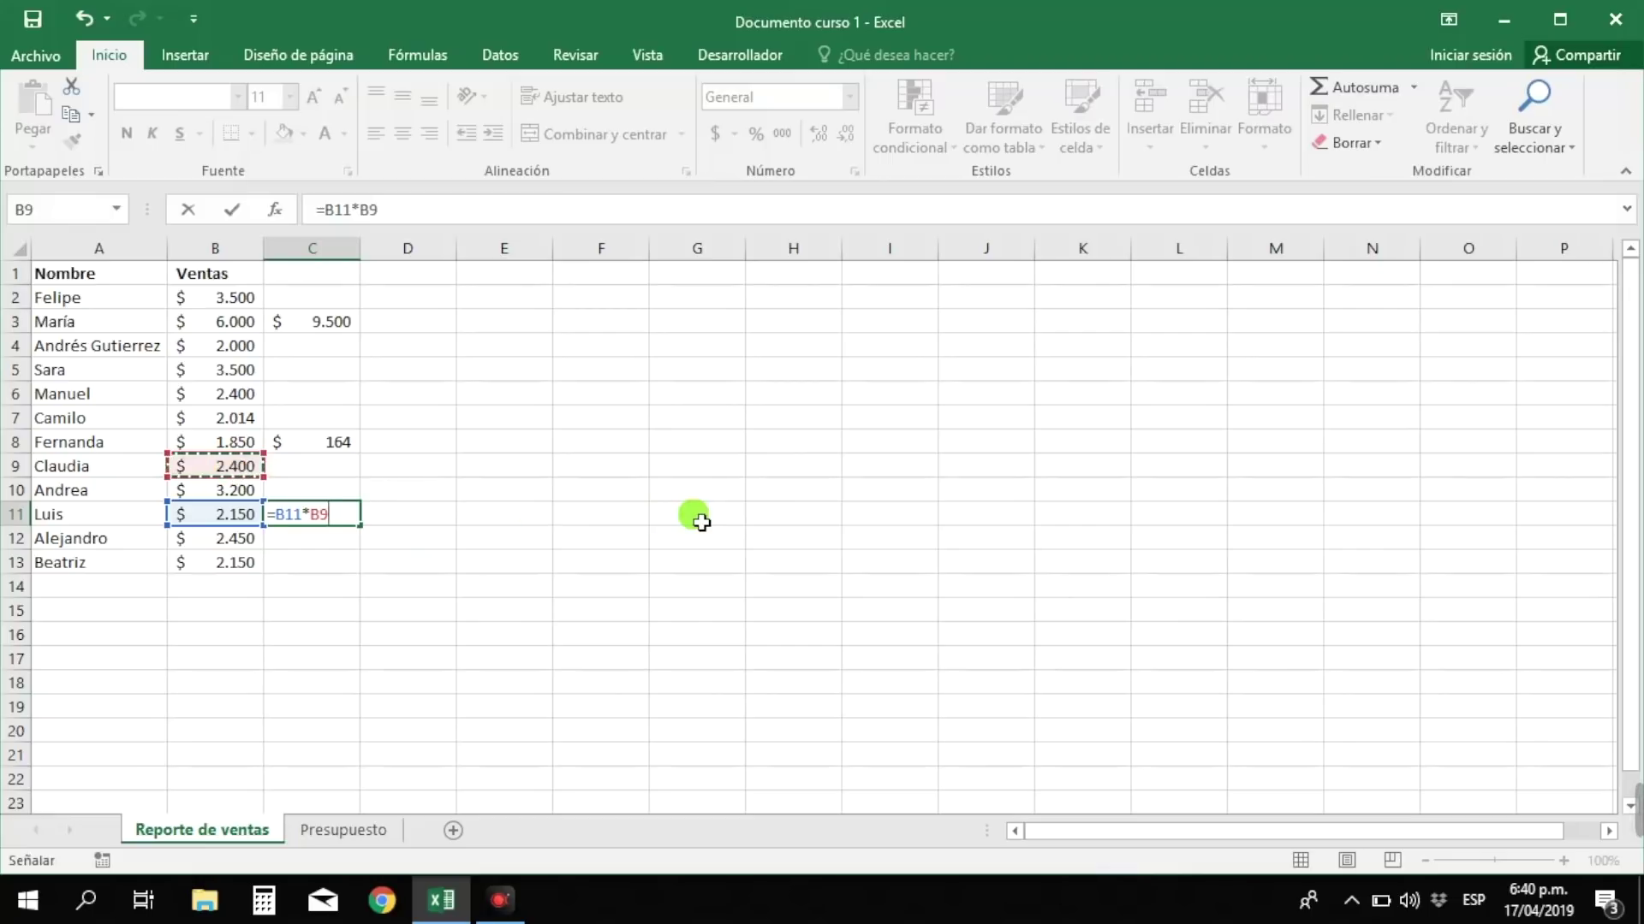
key("Return")
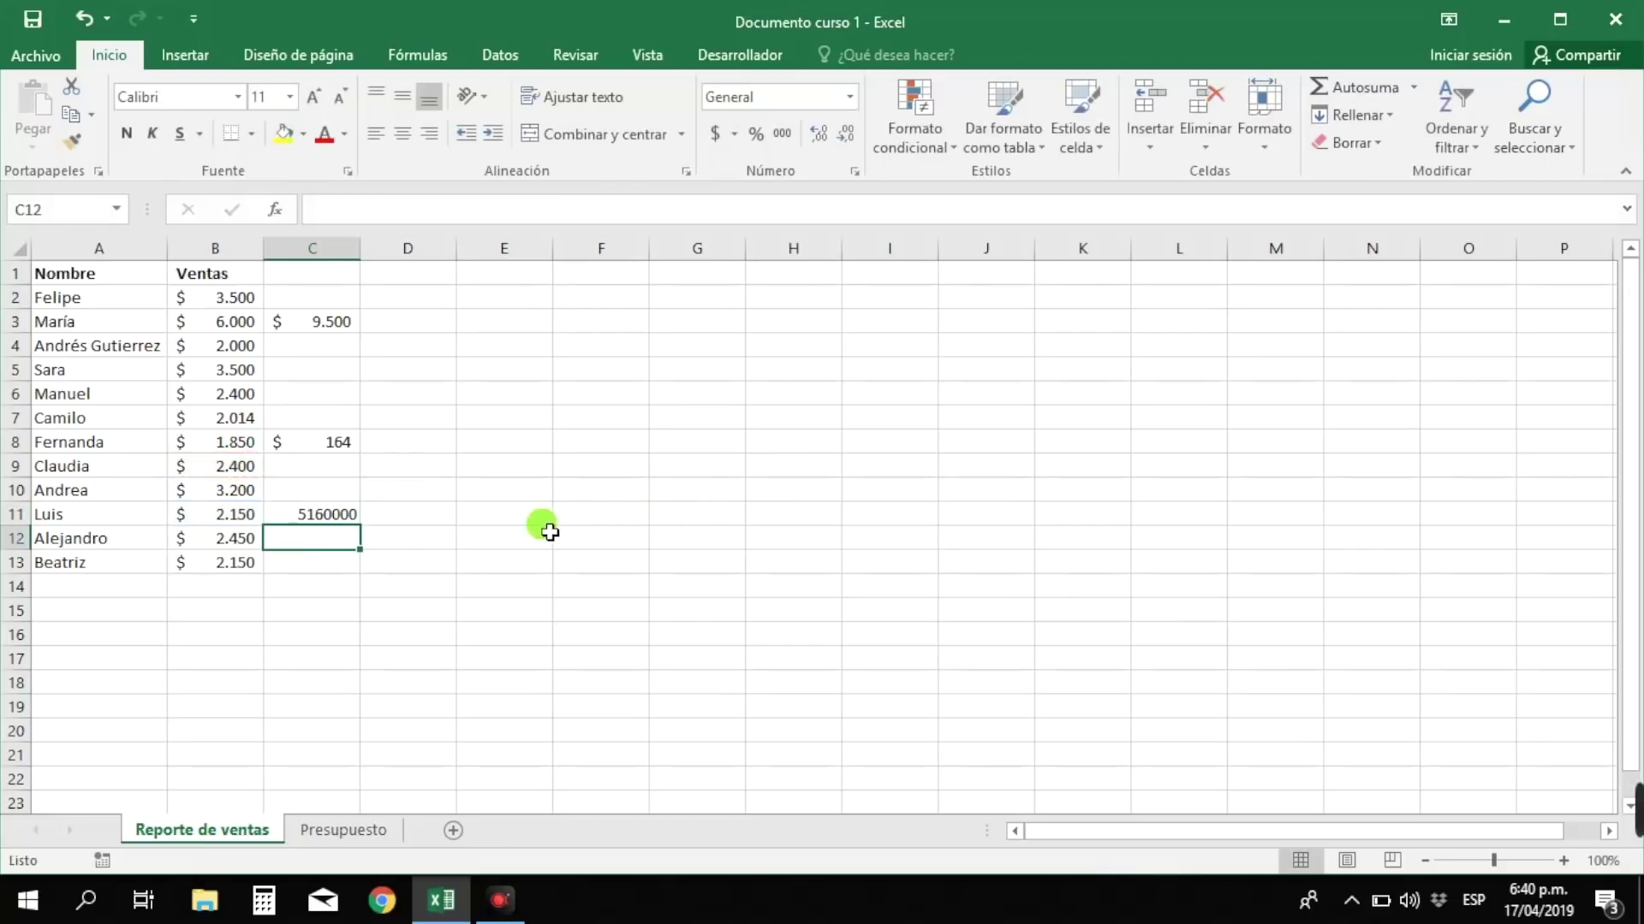
left_click(351, 524)
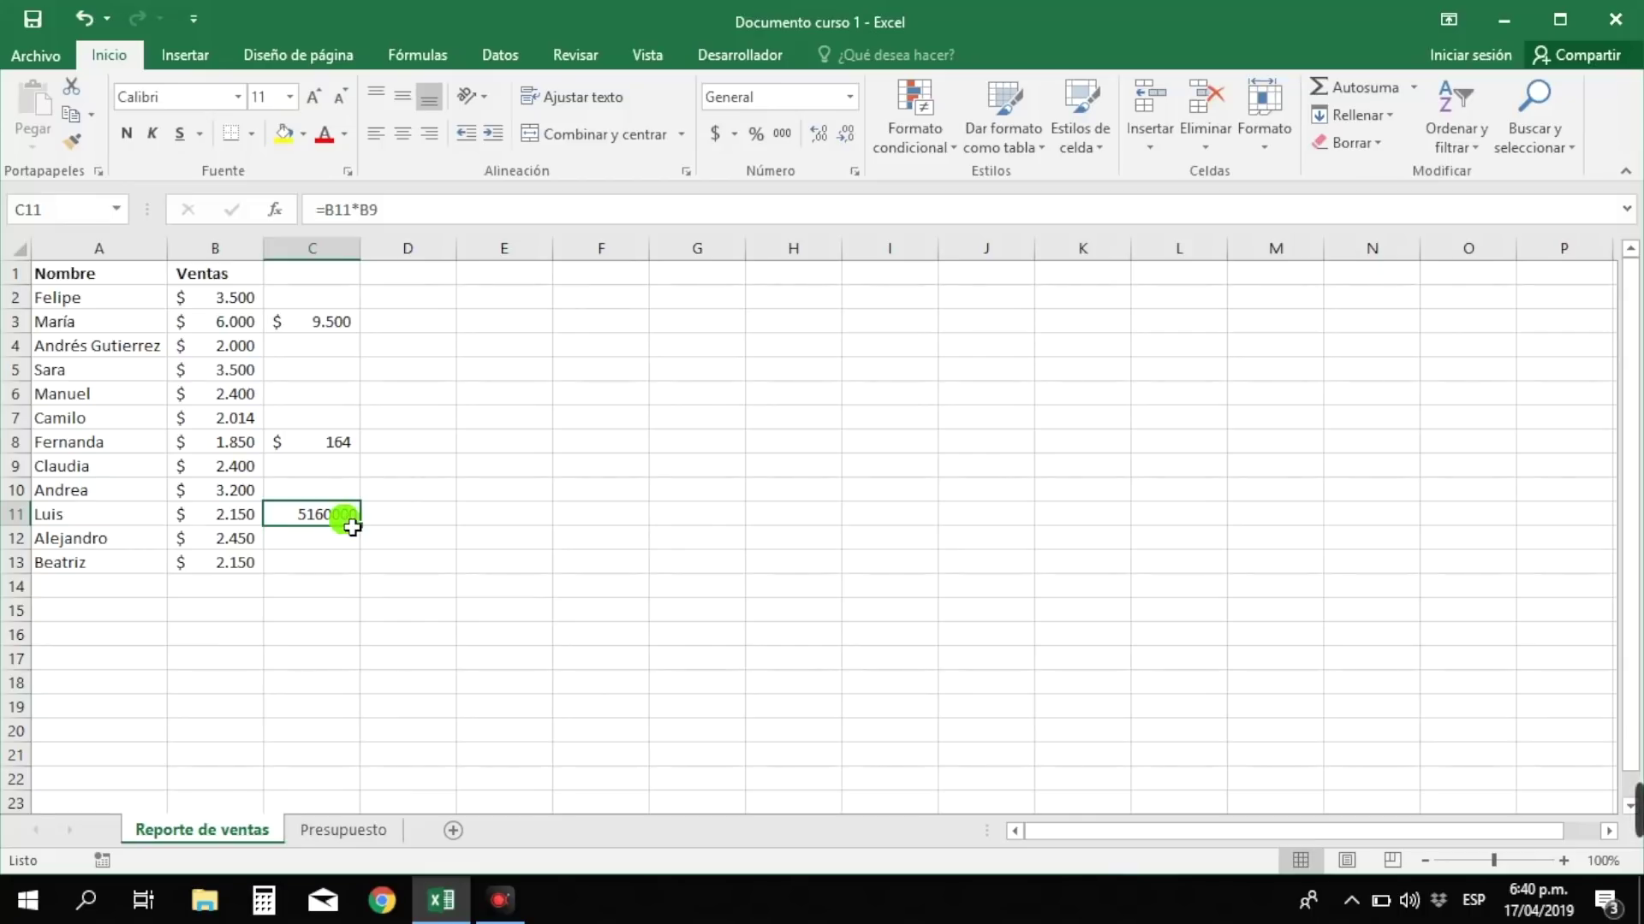
type("=")
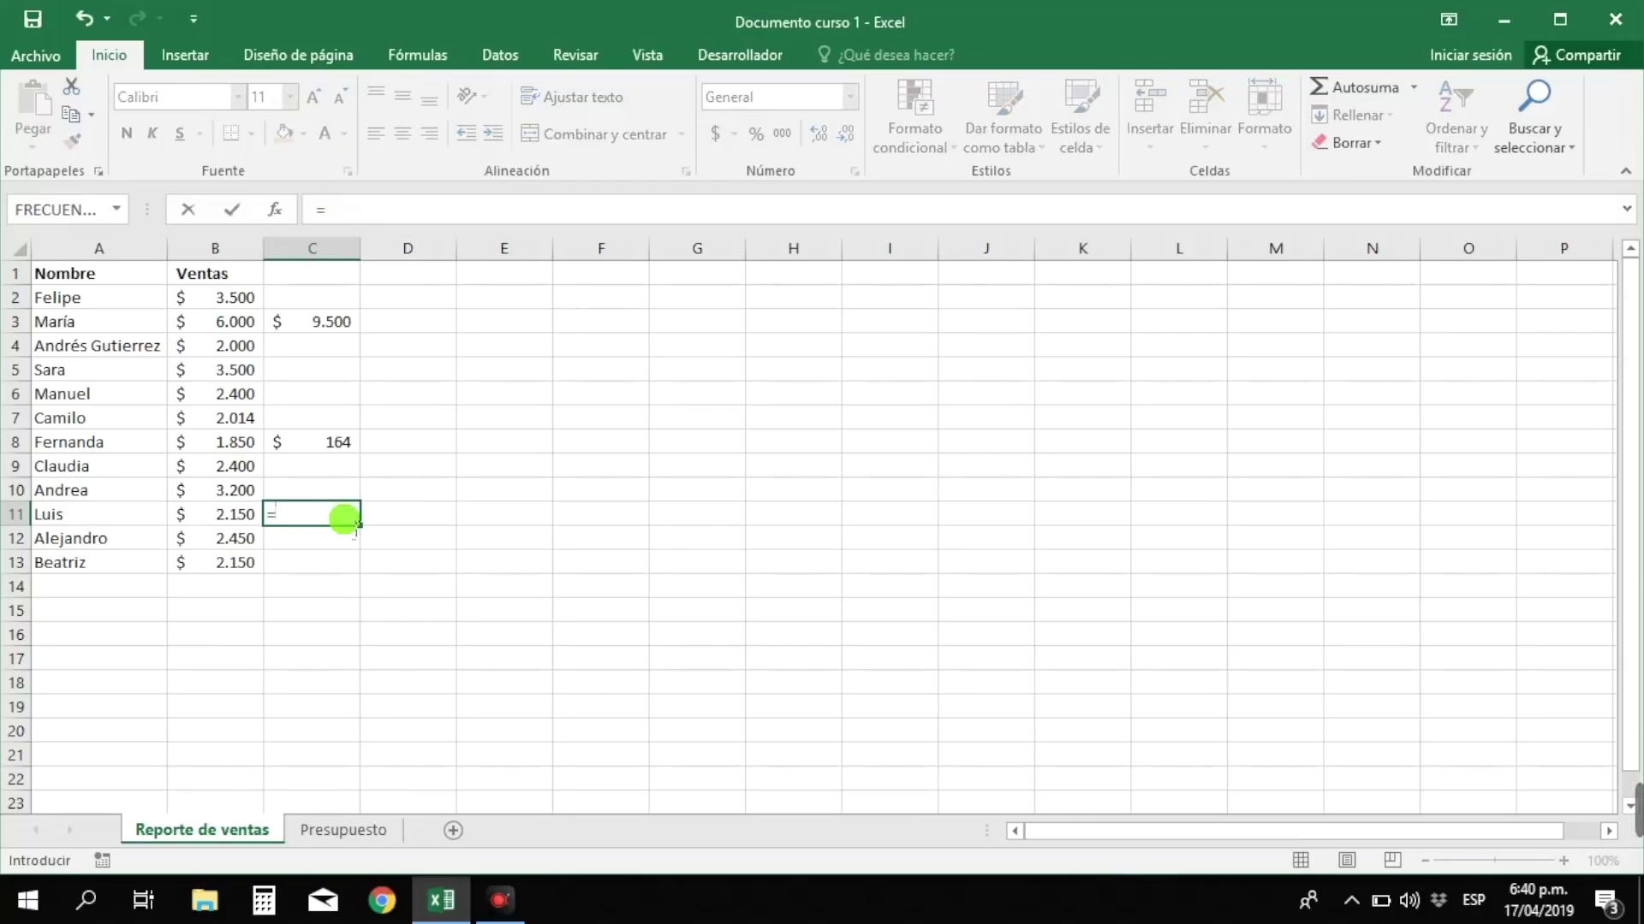
left_click(246, 485)
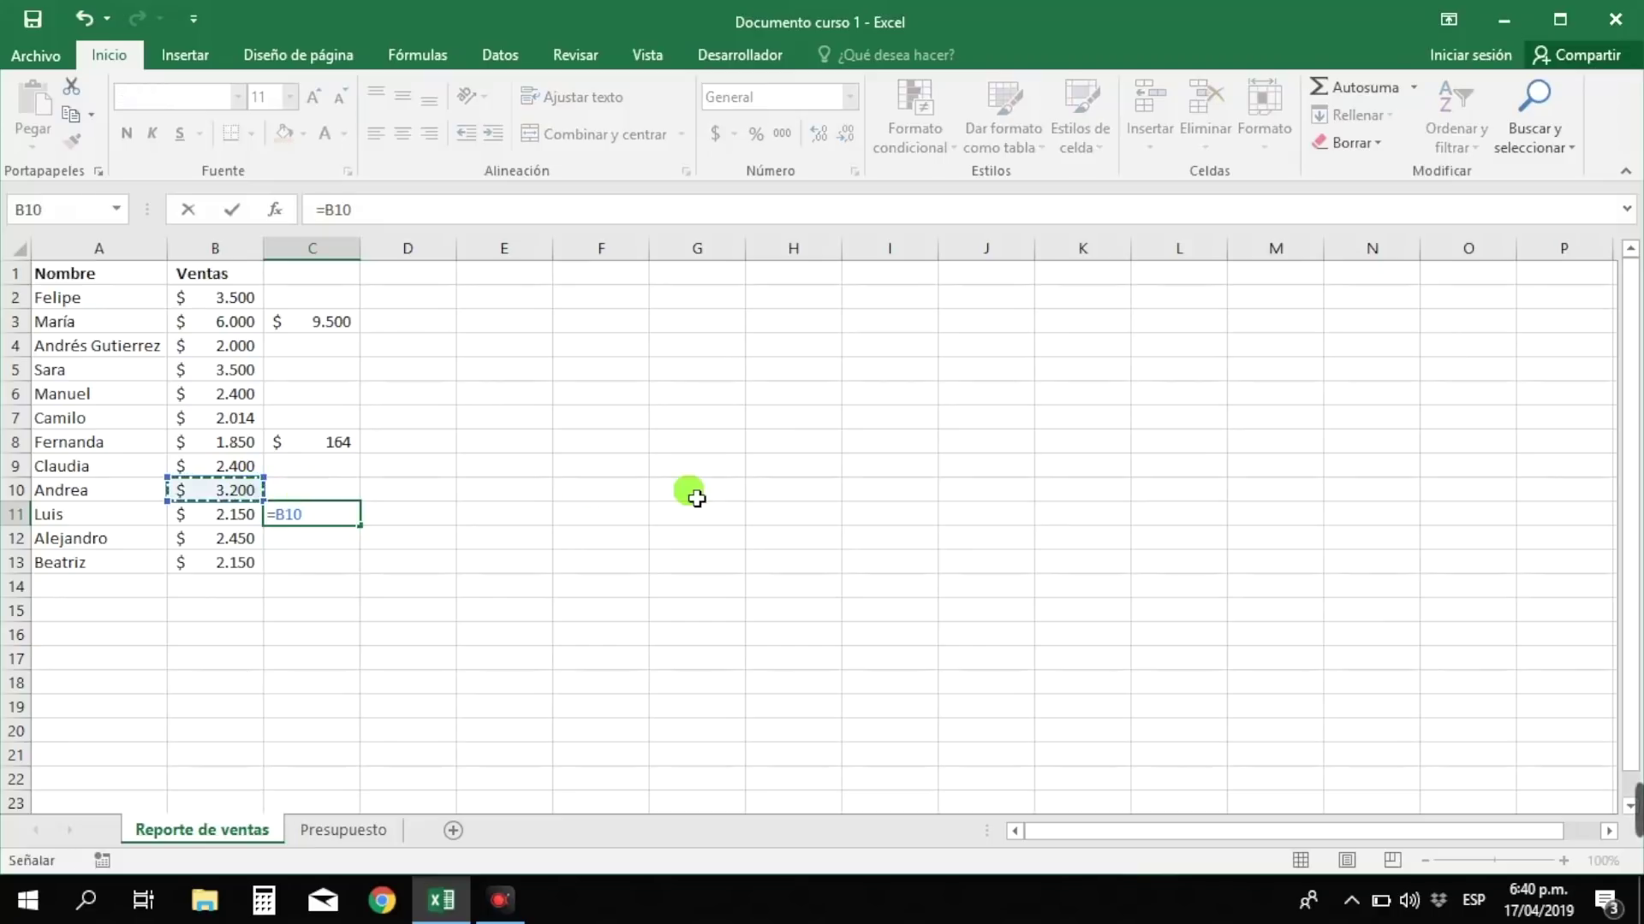
type("*2")
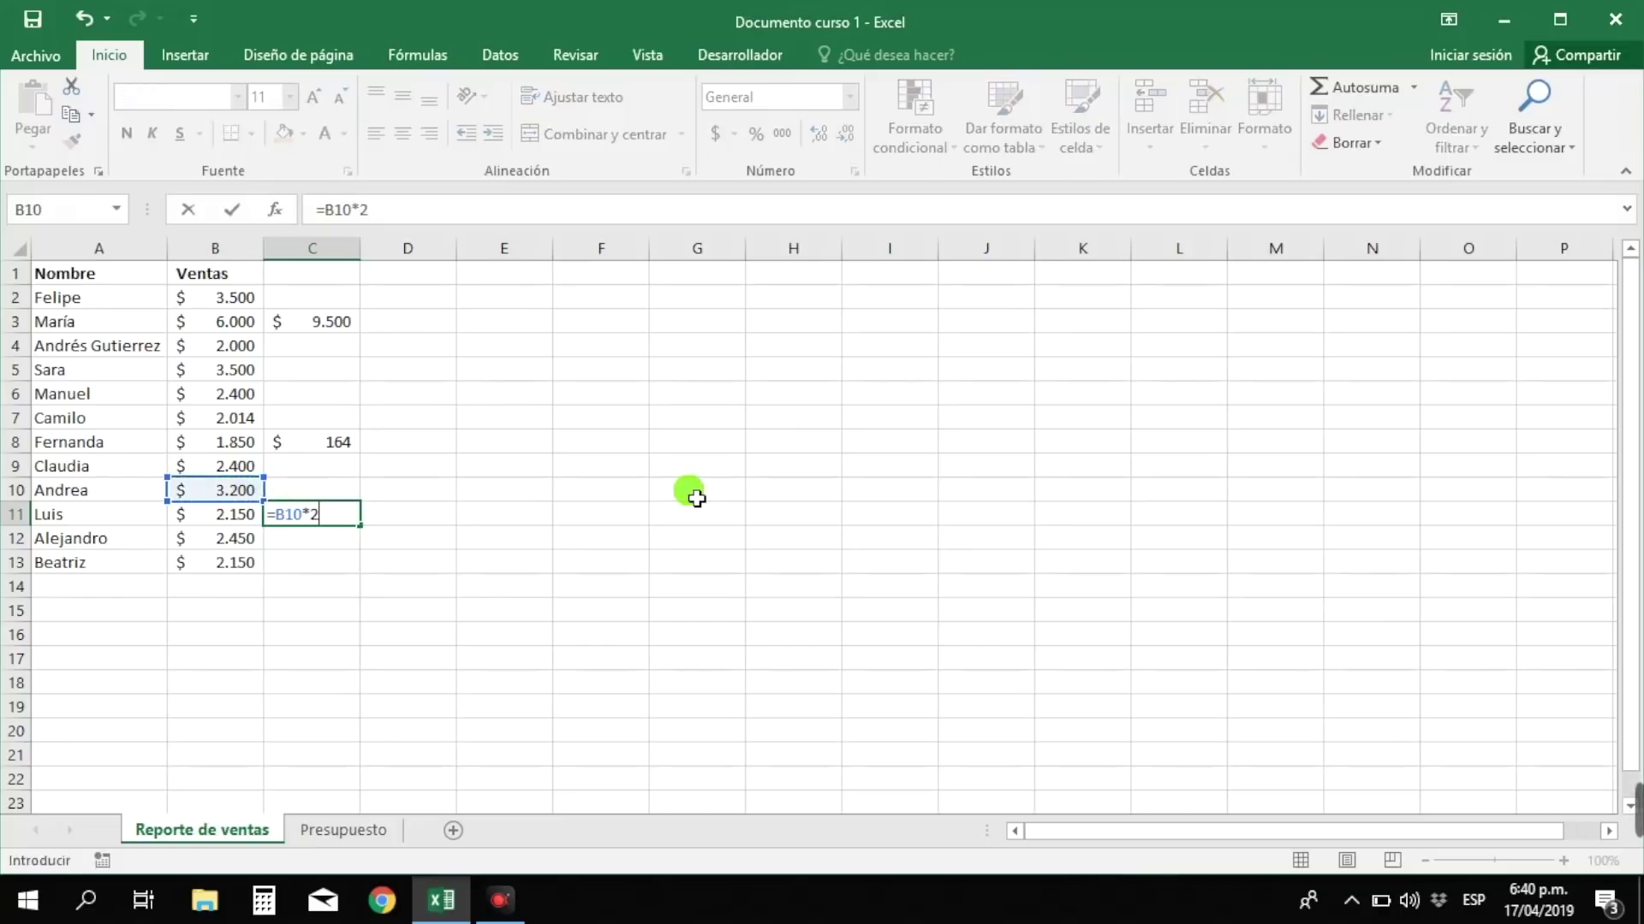
key("Return")
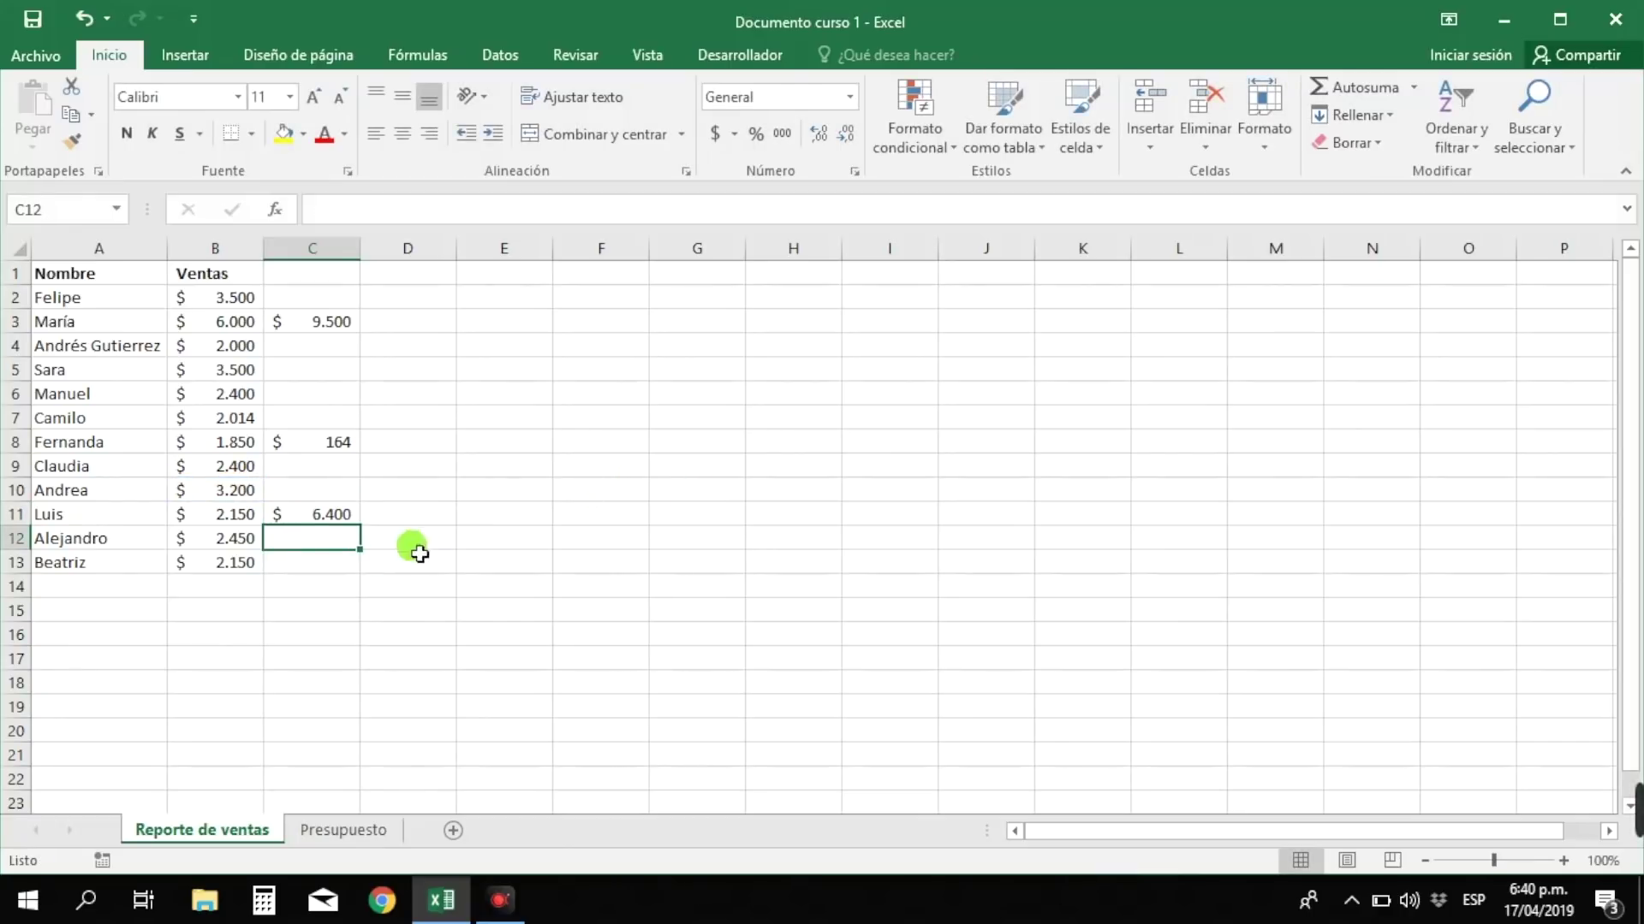
left_click(301, 563)
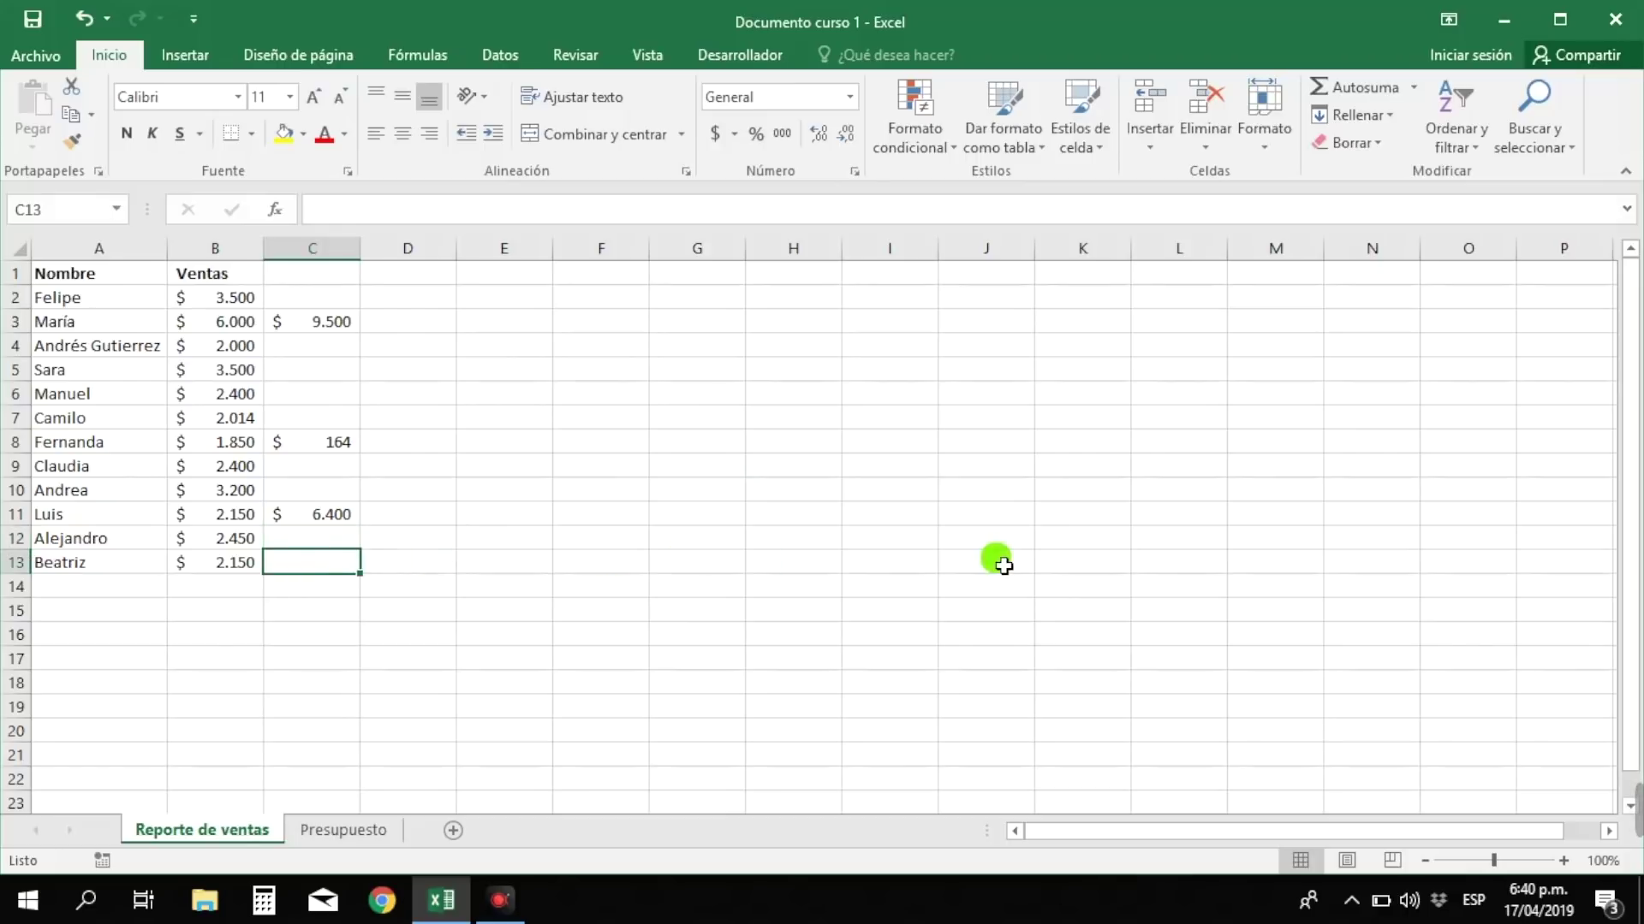
- Enter =B13/5 in C13, showing $ 430, then select B14
type("=")
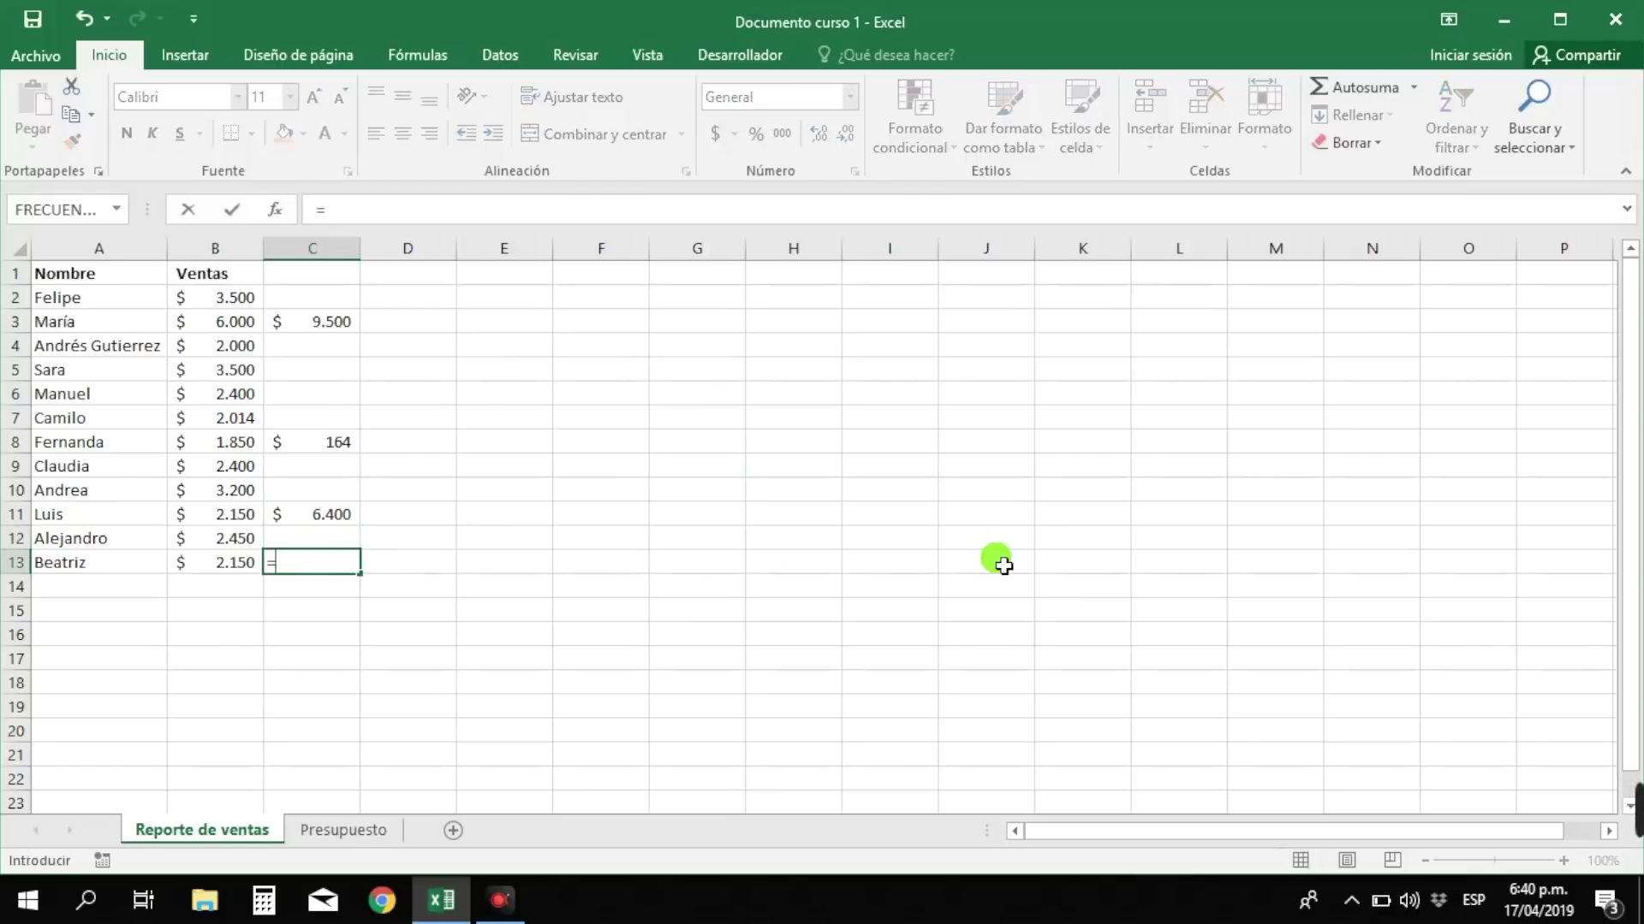
left_click(223, 561)
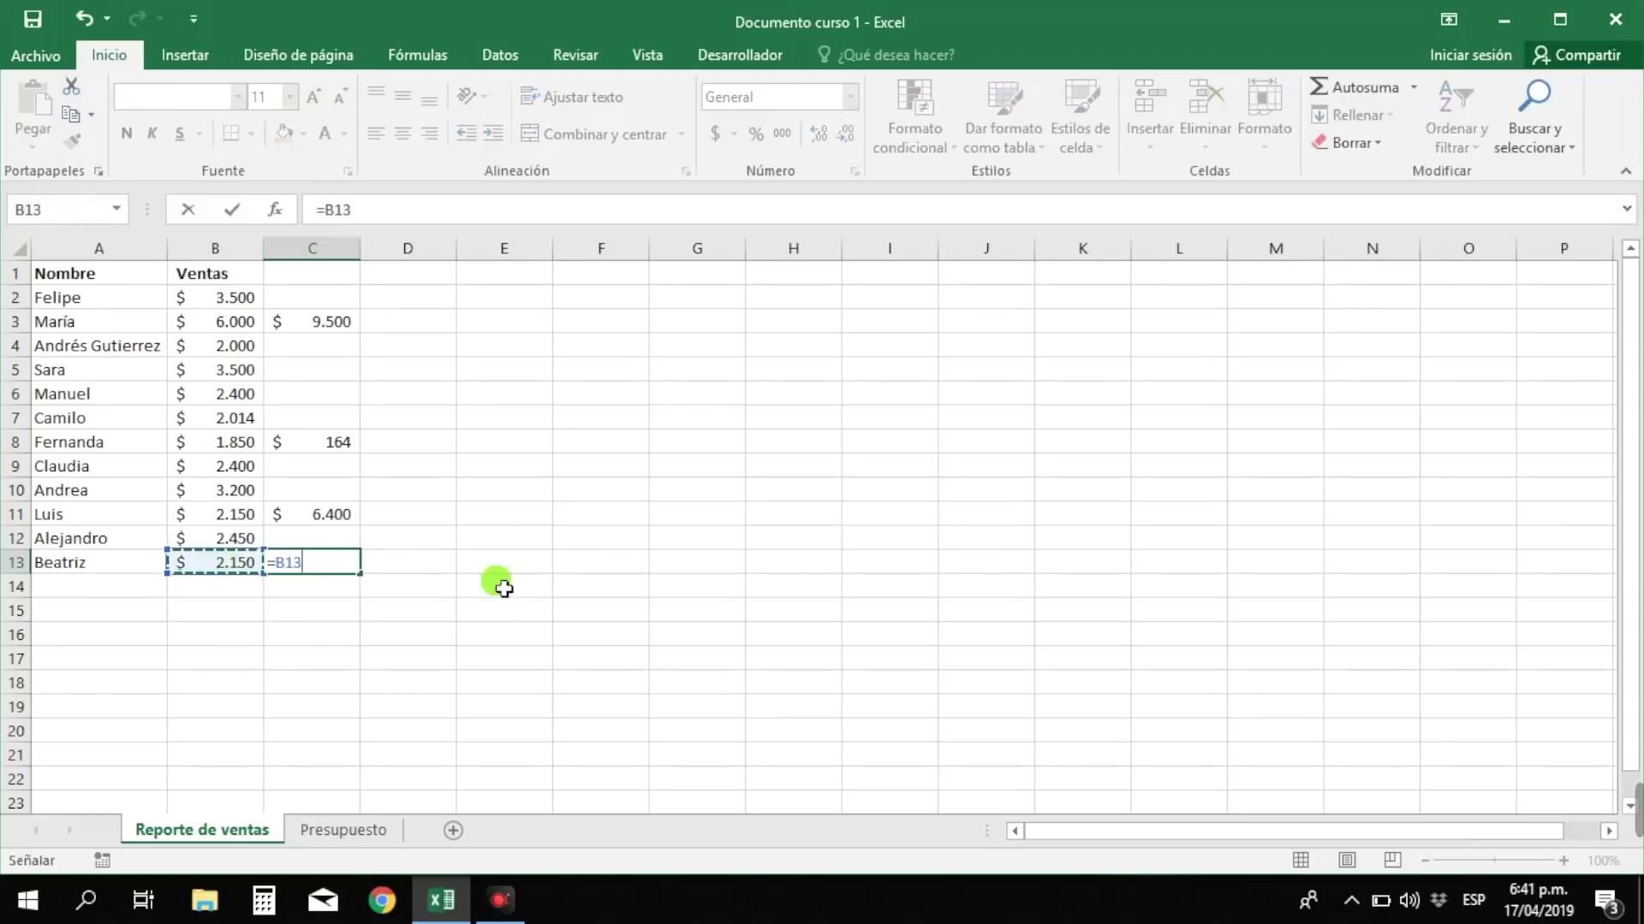
type("/5")
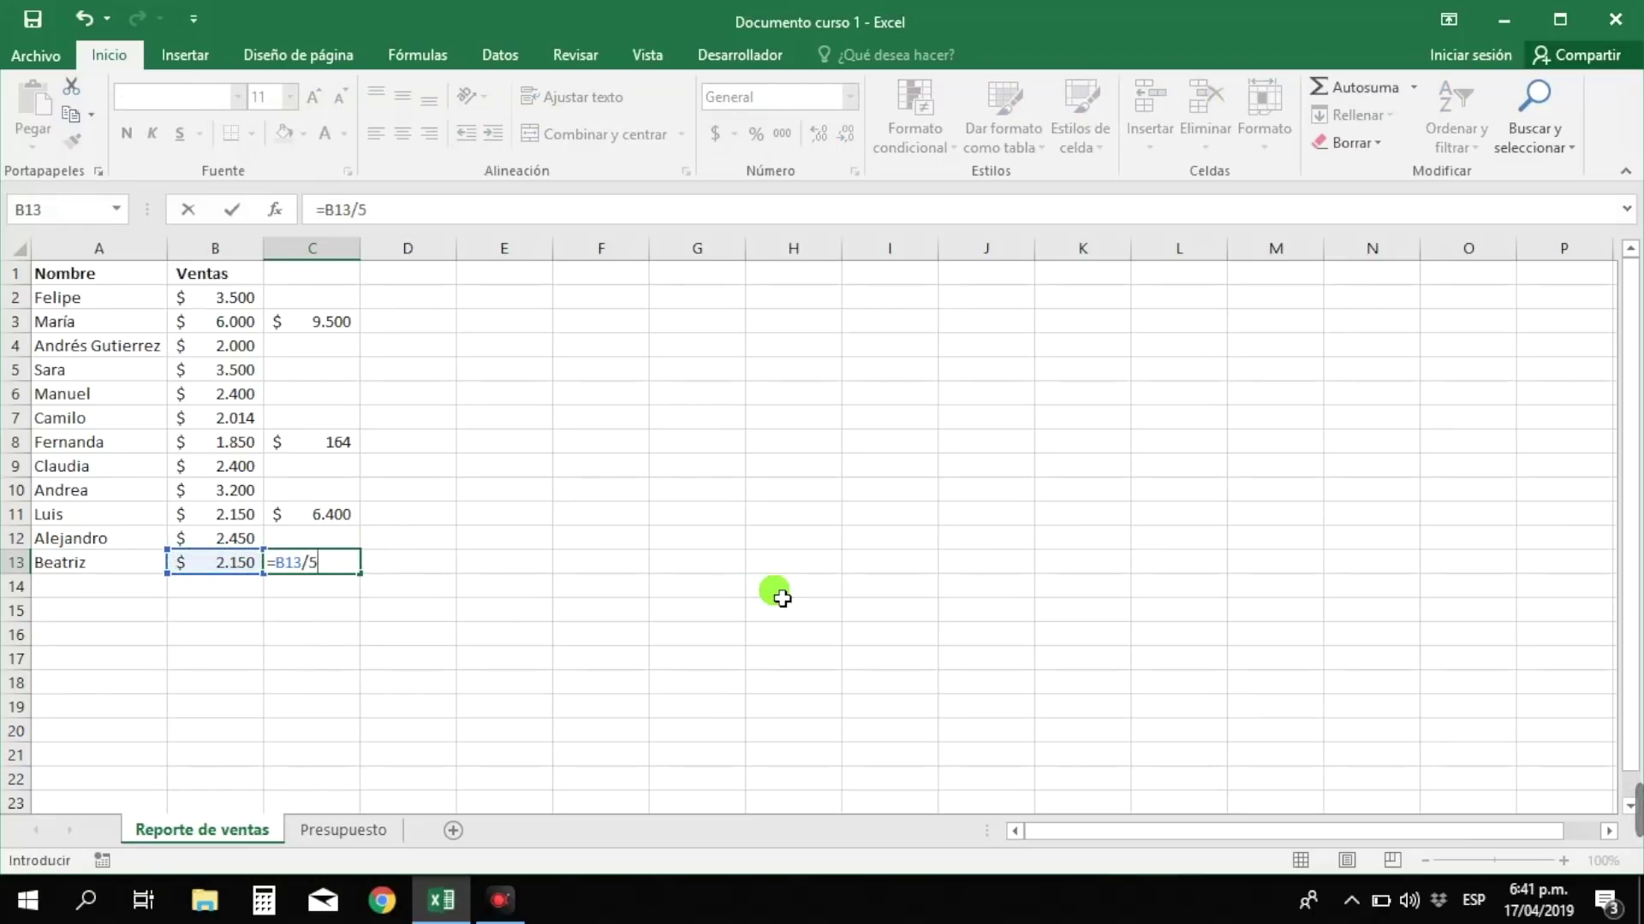
key("Return")
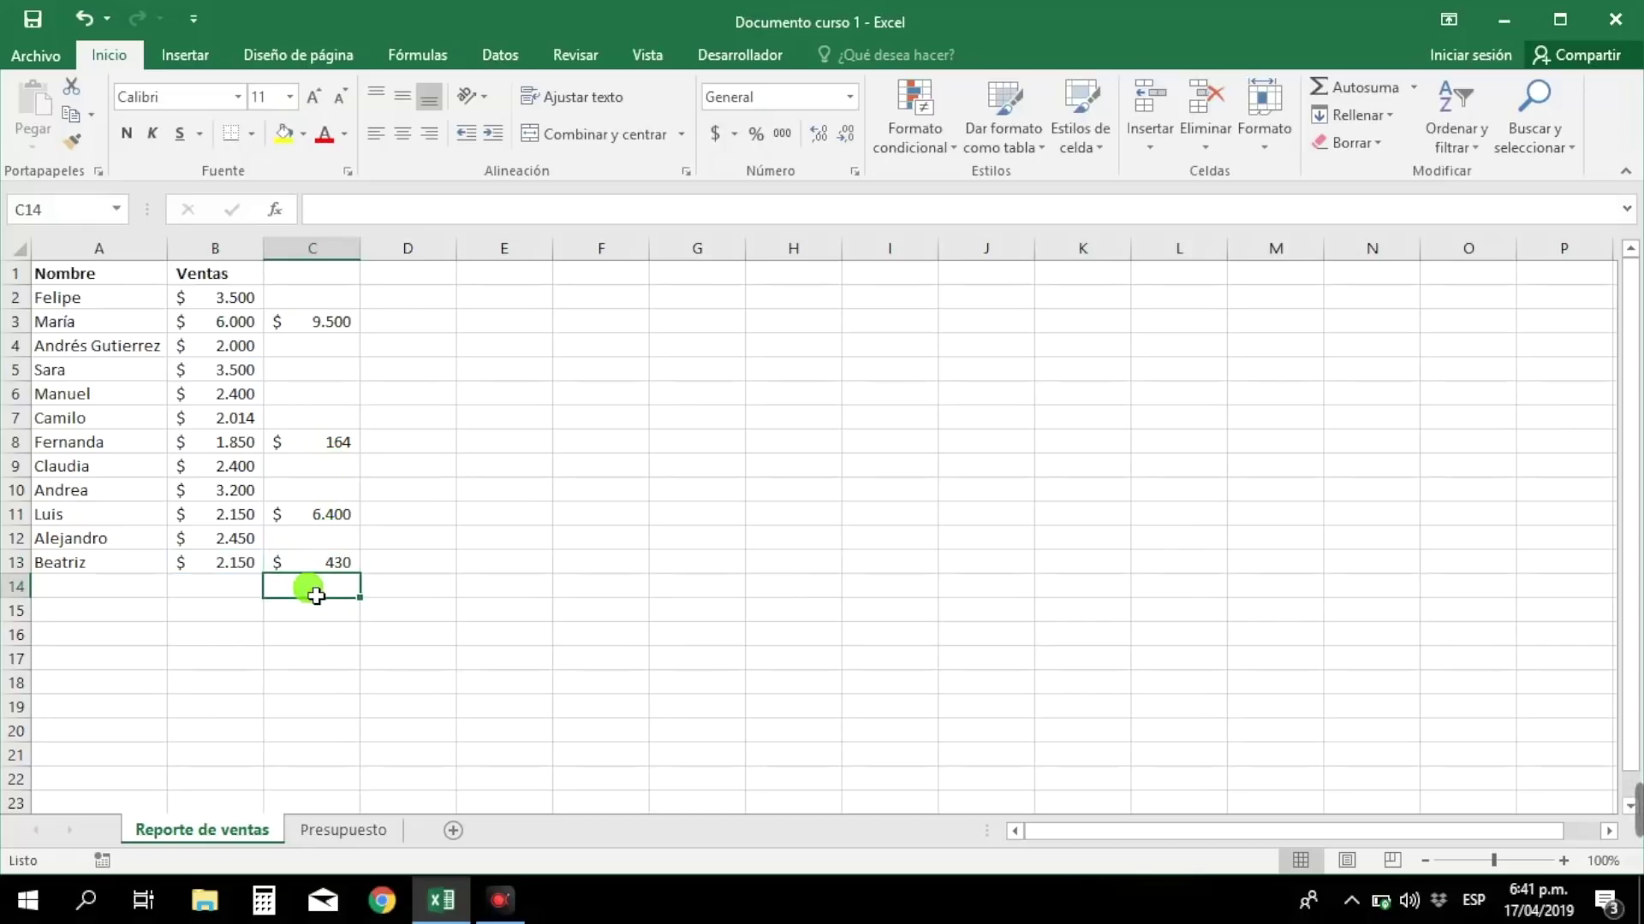
left_click(221, 595)
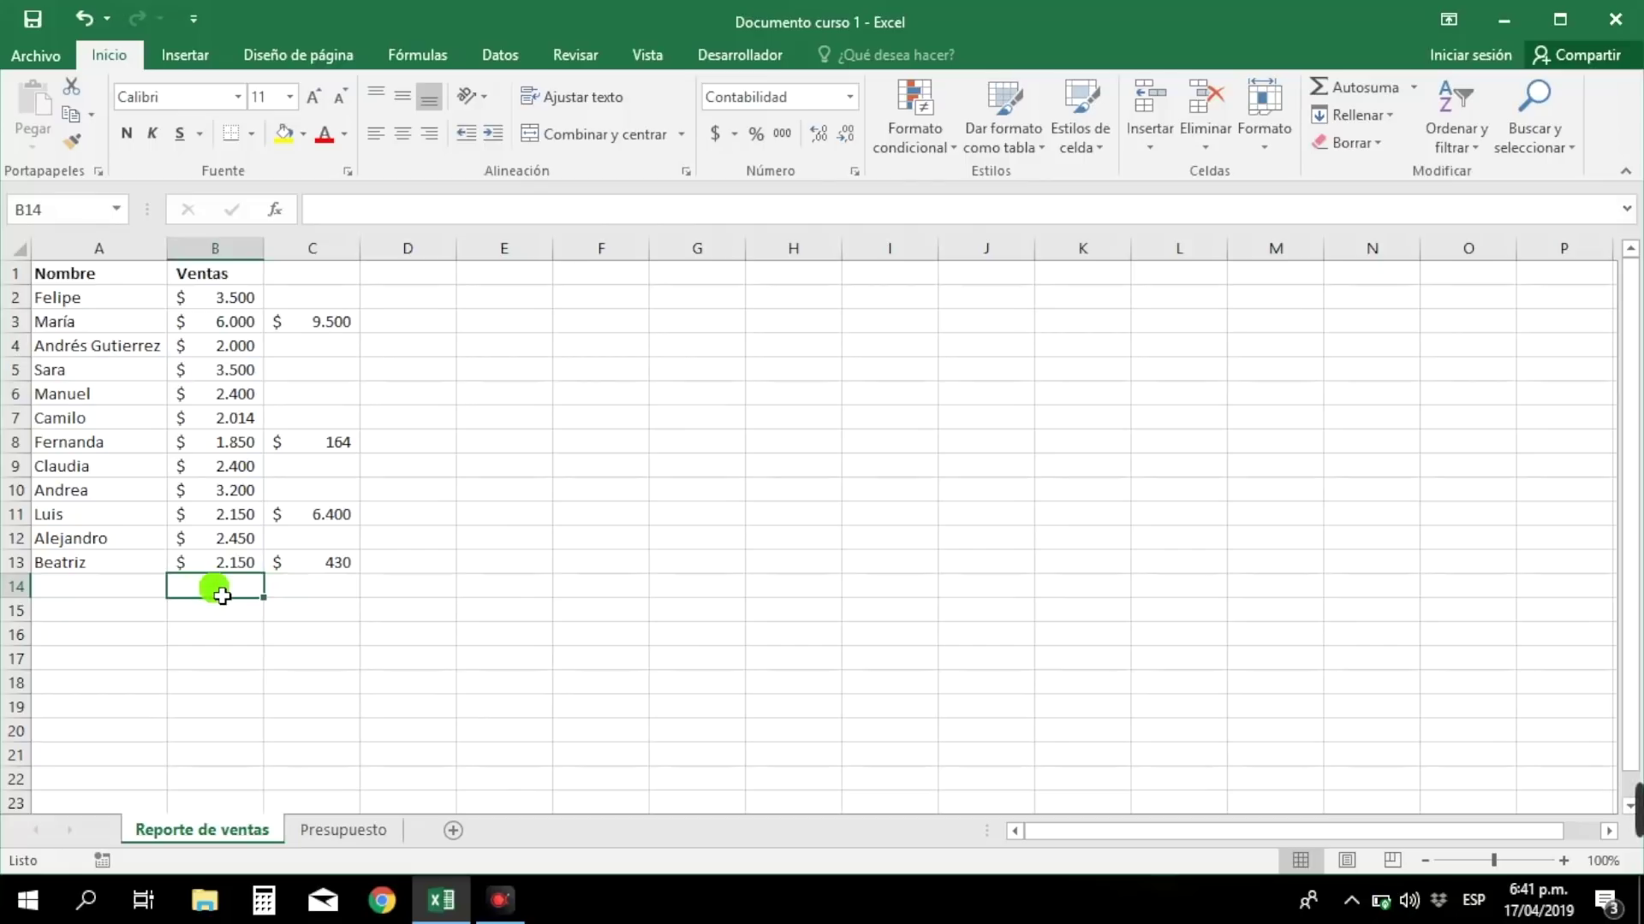
- Enter the formula +B10*3 in B14
type("+")
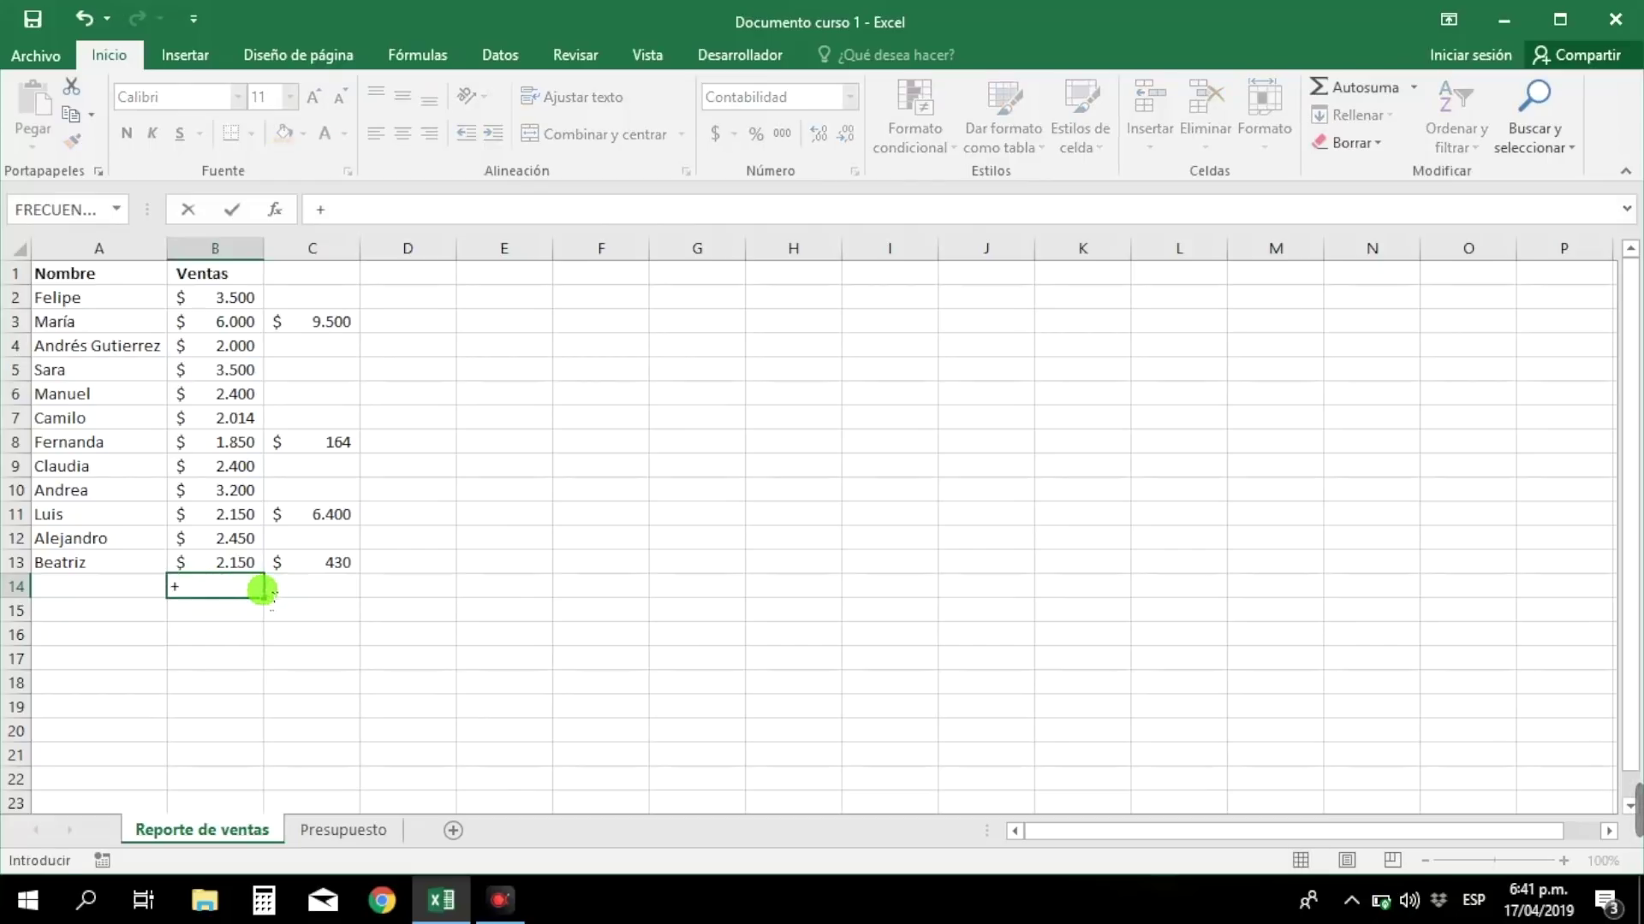
left_click(236, 495)
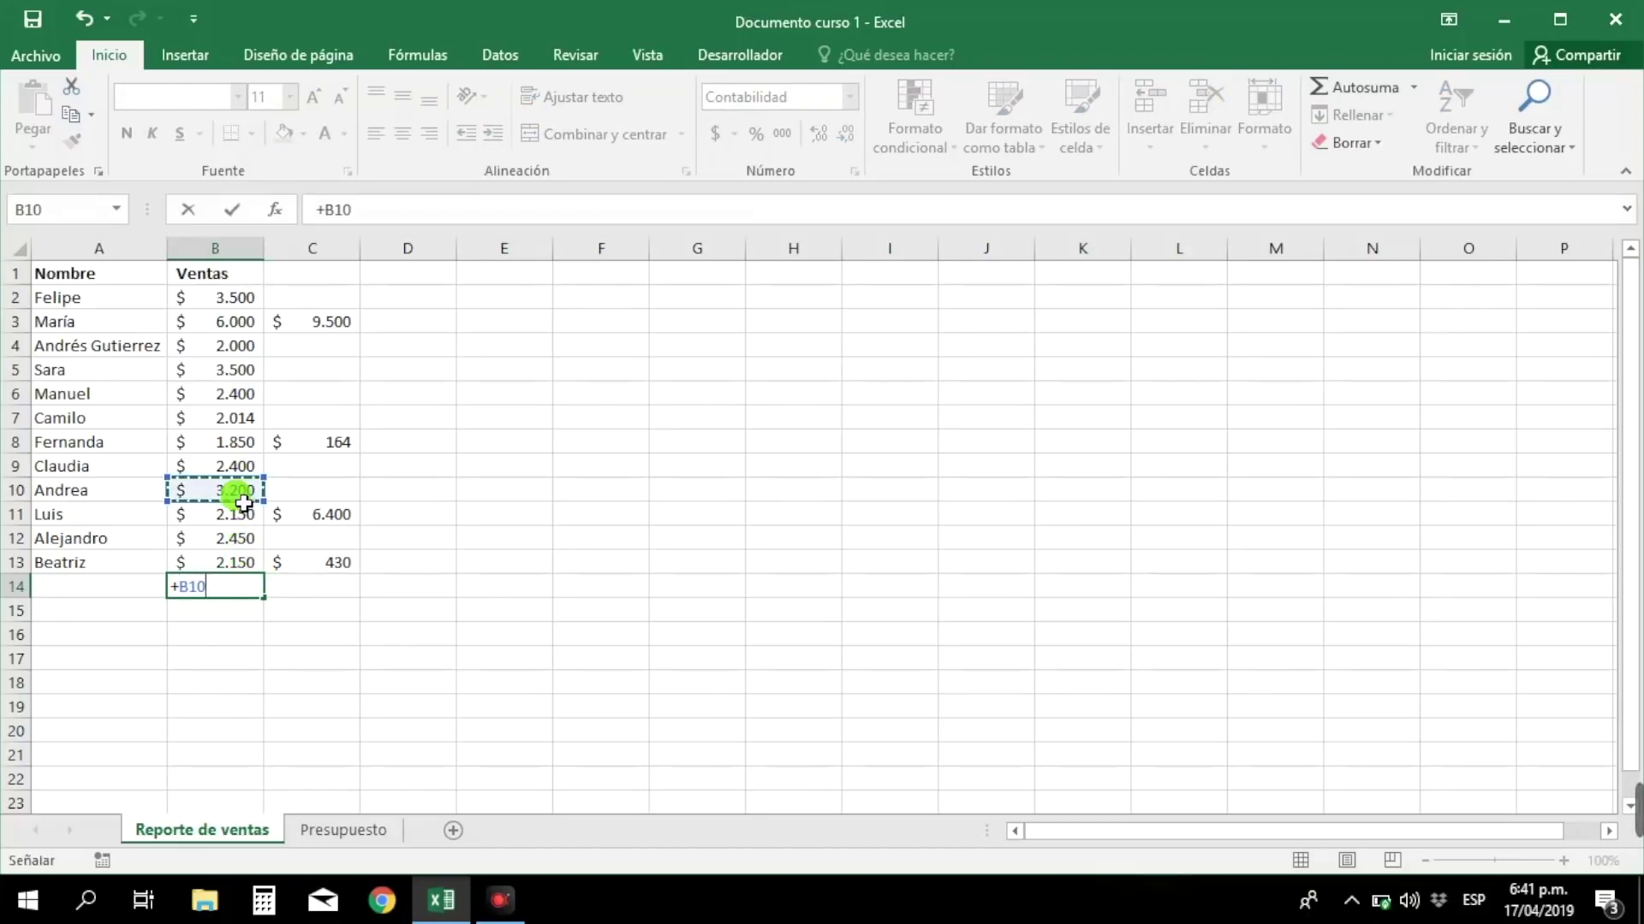
type("*")
key("Return")
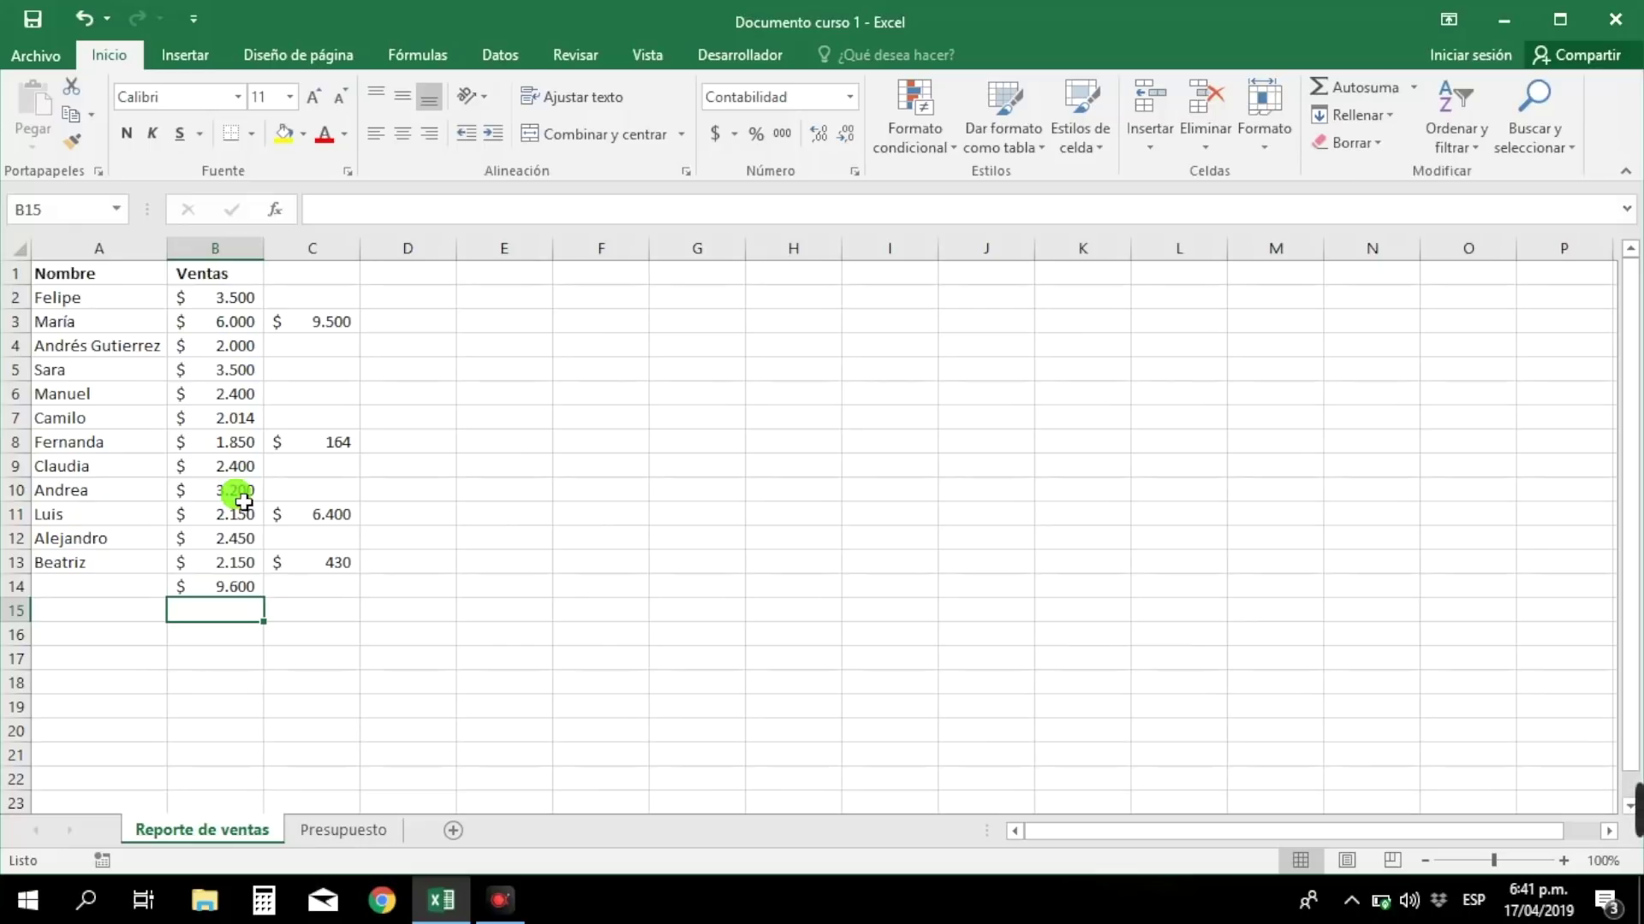
- Clear the contents of B14, C13, C11, C8 and C3
left_click(246, 589)
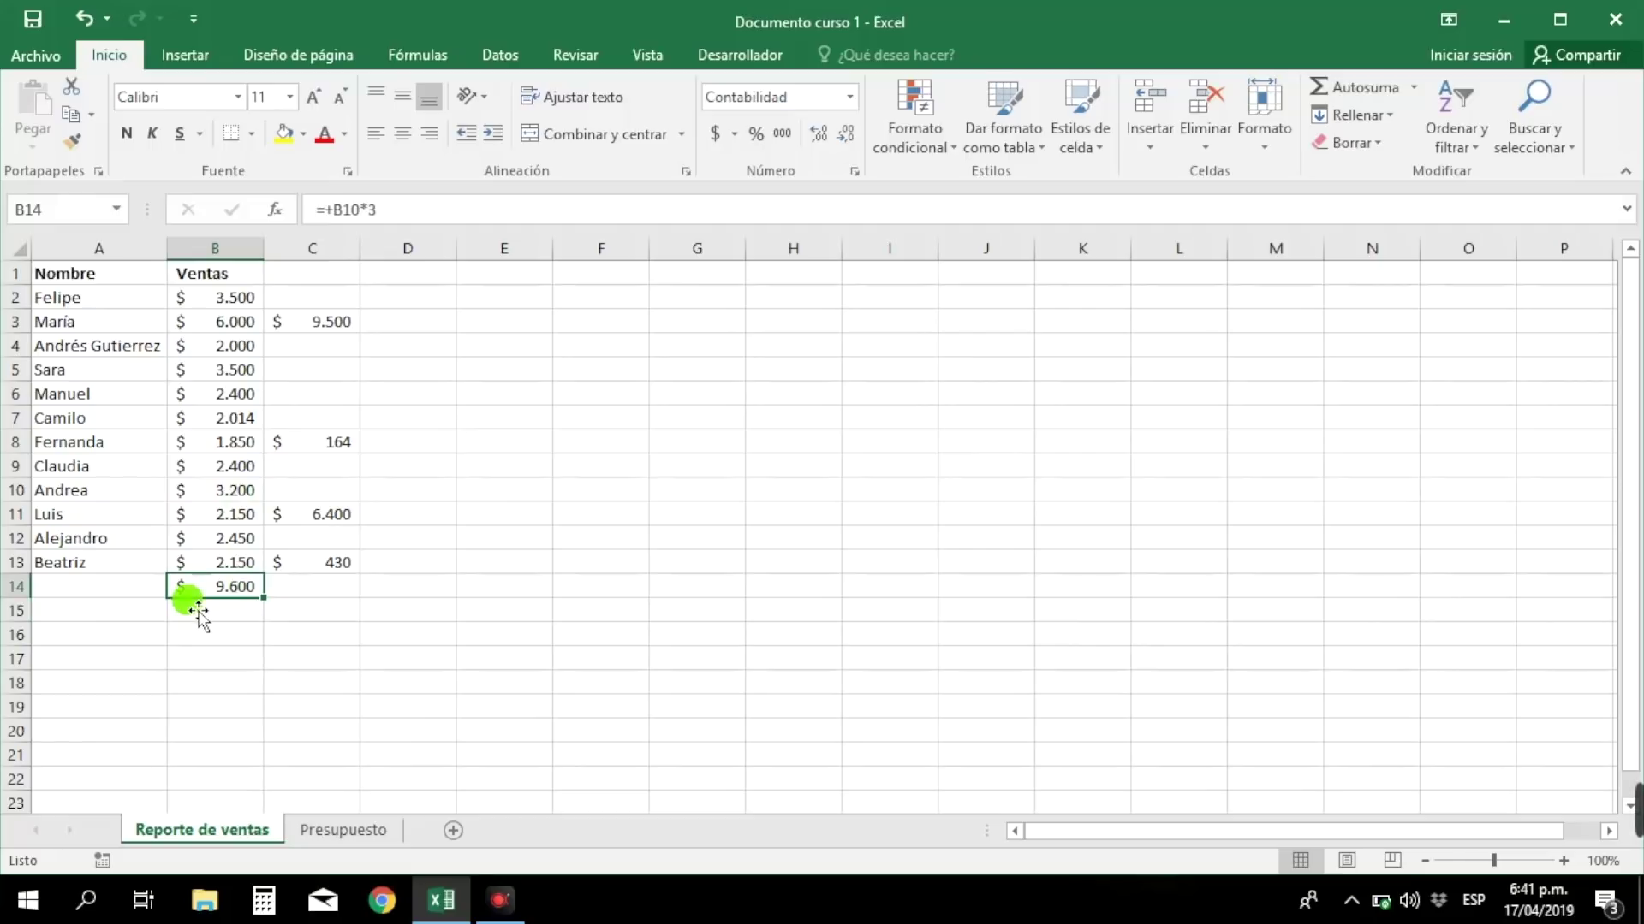
key("BackSpace")
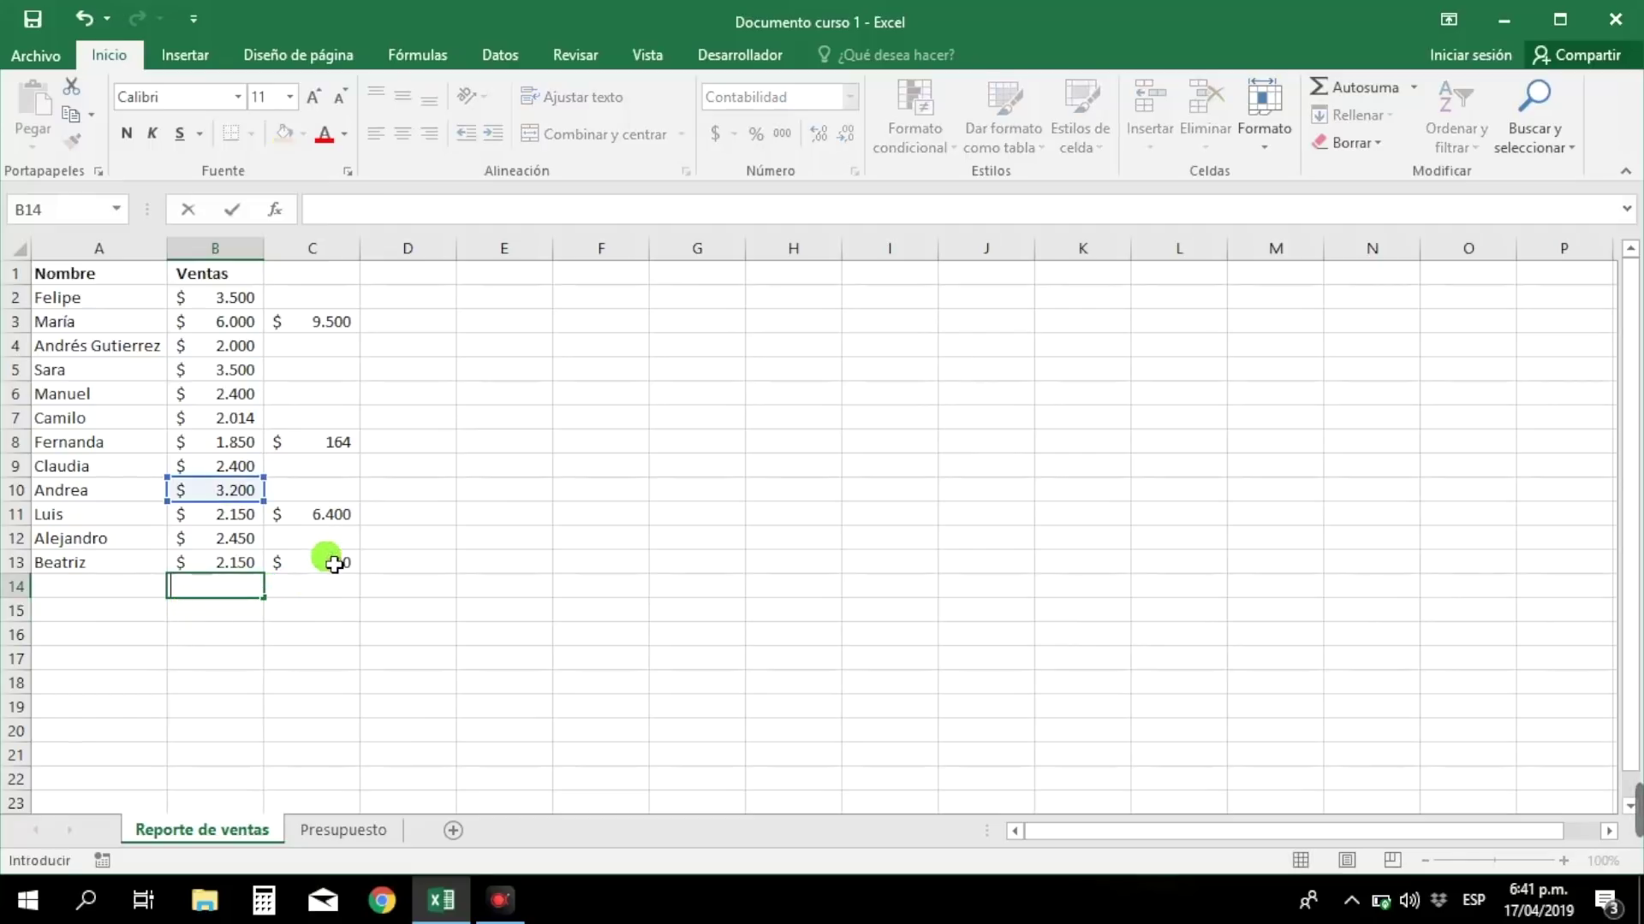
left_click(334, 563)
key("BackSpace")
left_click(336, 514)
key("BackSpace")
left_click(334, 443)
key("BackSpace")
left_click(347, 323)
key("BackSpace")
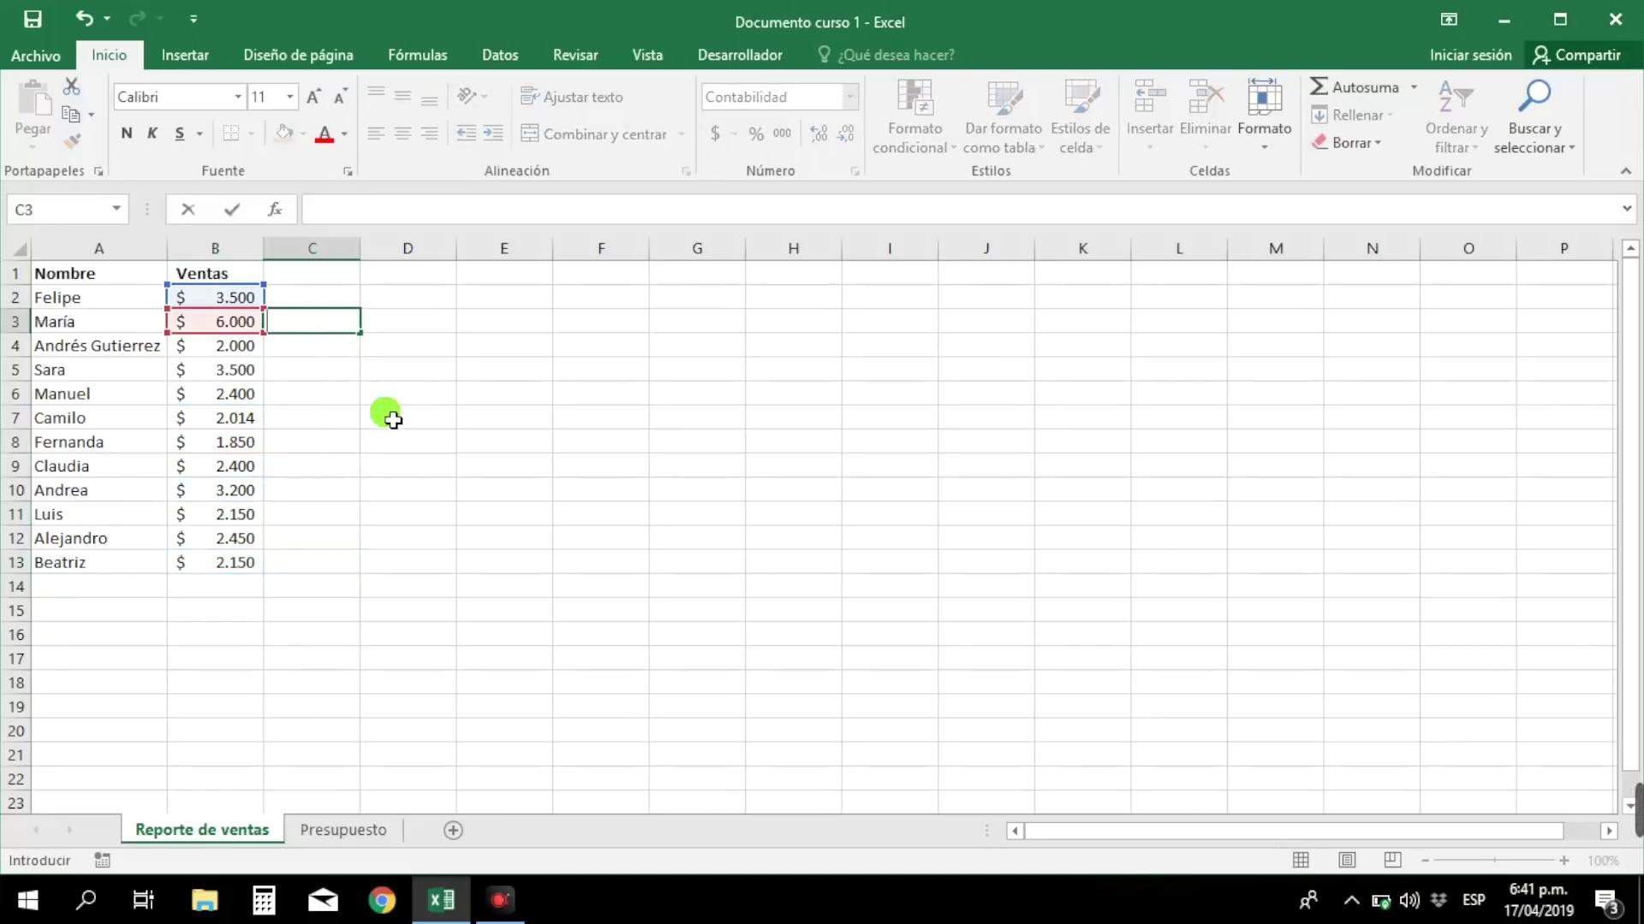
- Enter =B3+B5+B7 in B14 so it totals $ 11.514
left_click(231, 591)
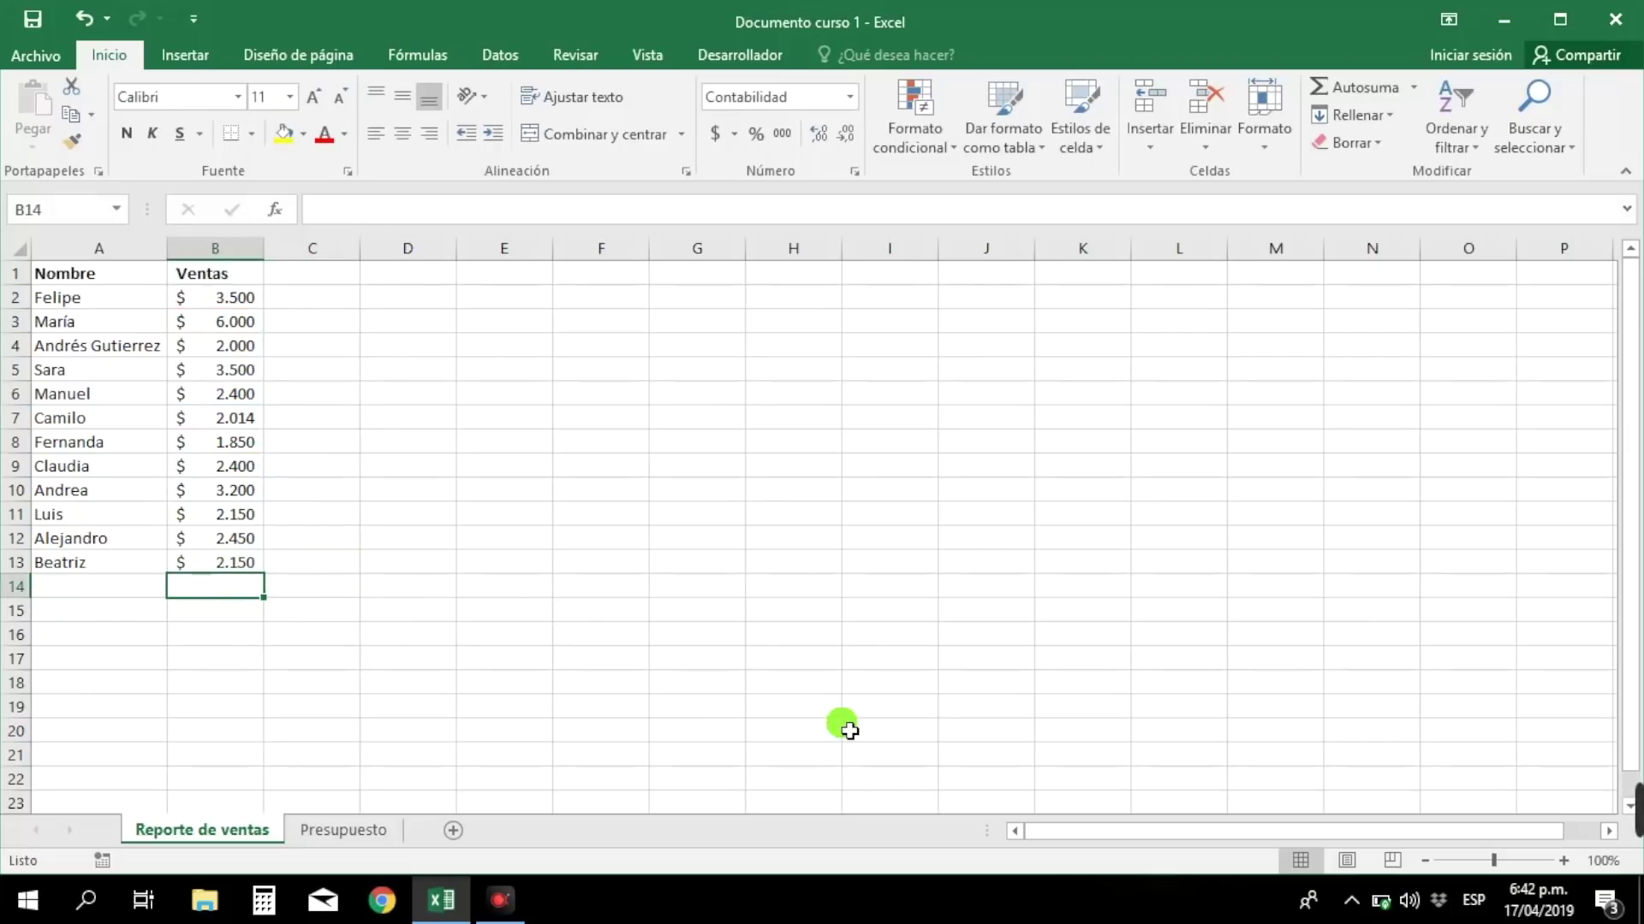
type("=")
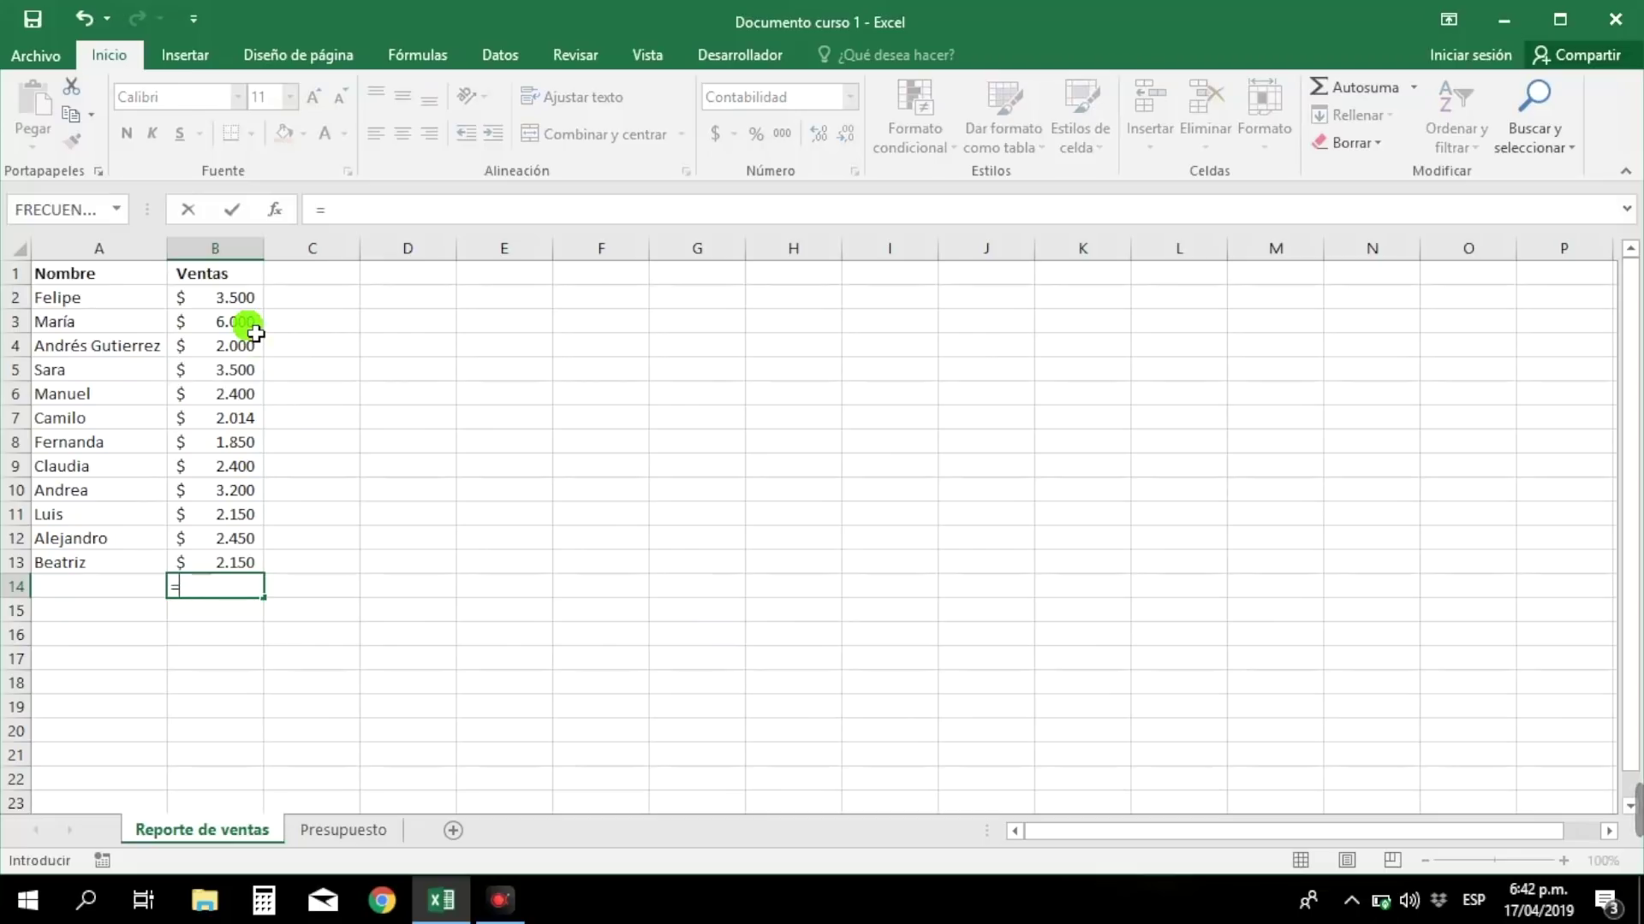
left_click(255, 329)
type("+")
left_click(233, 368)
type("+")
left_click(240, 419)
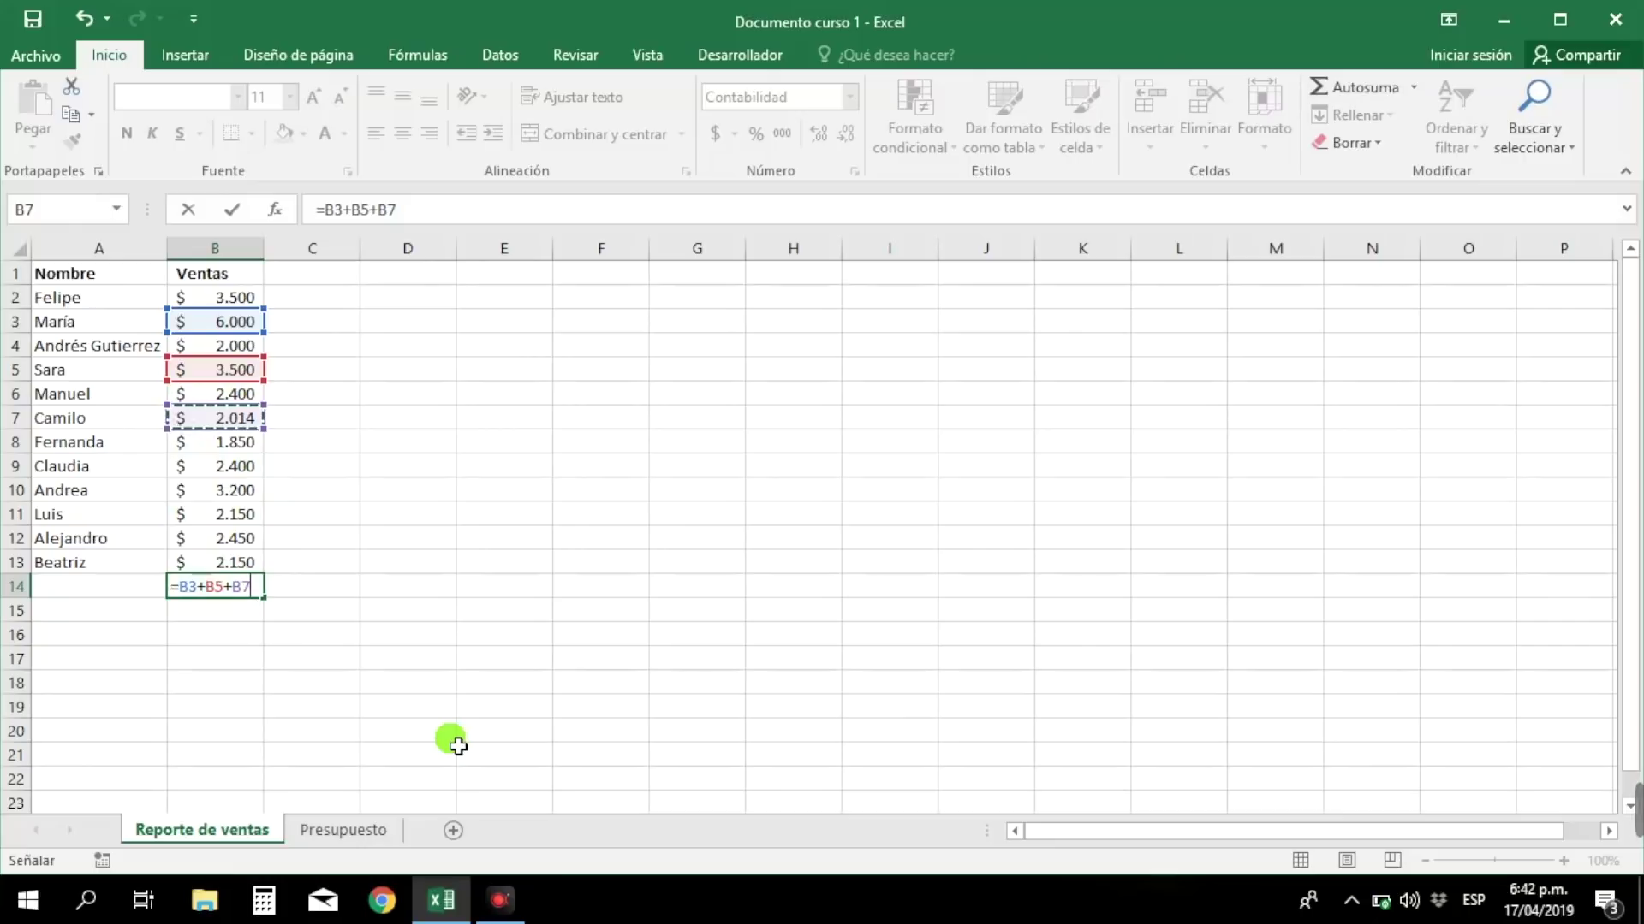
key("Return")
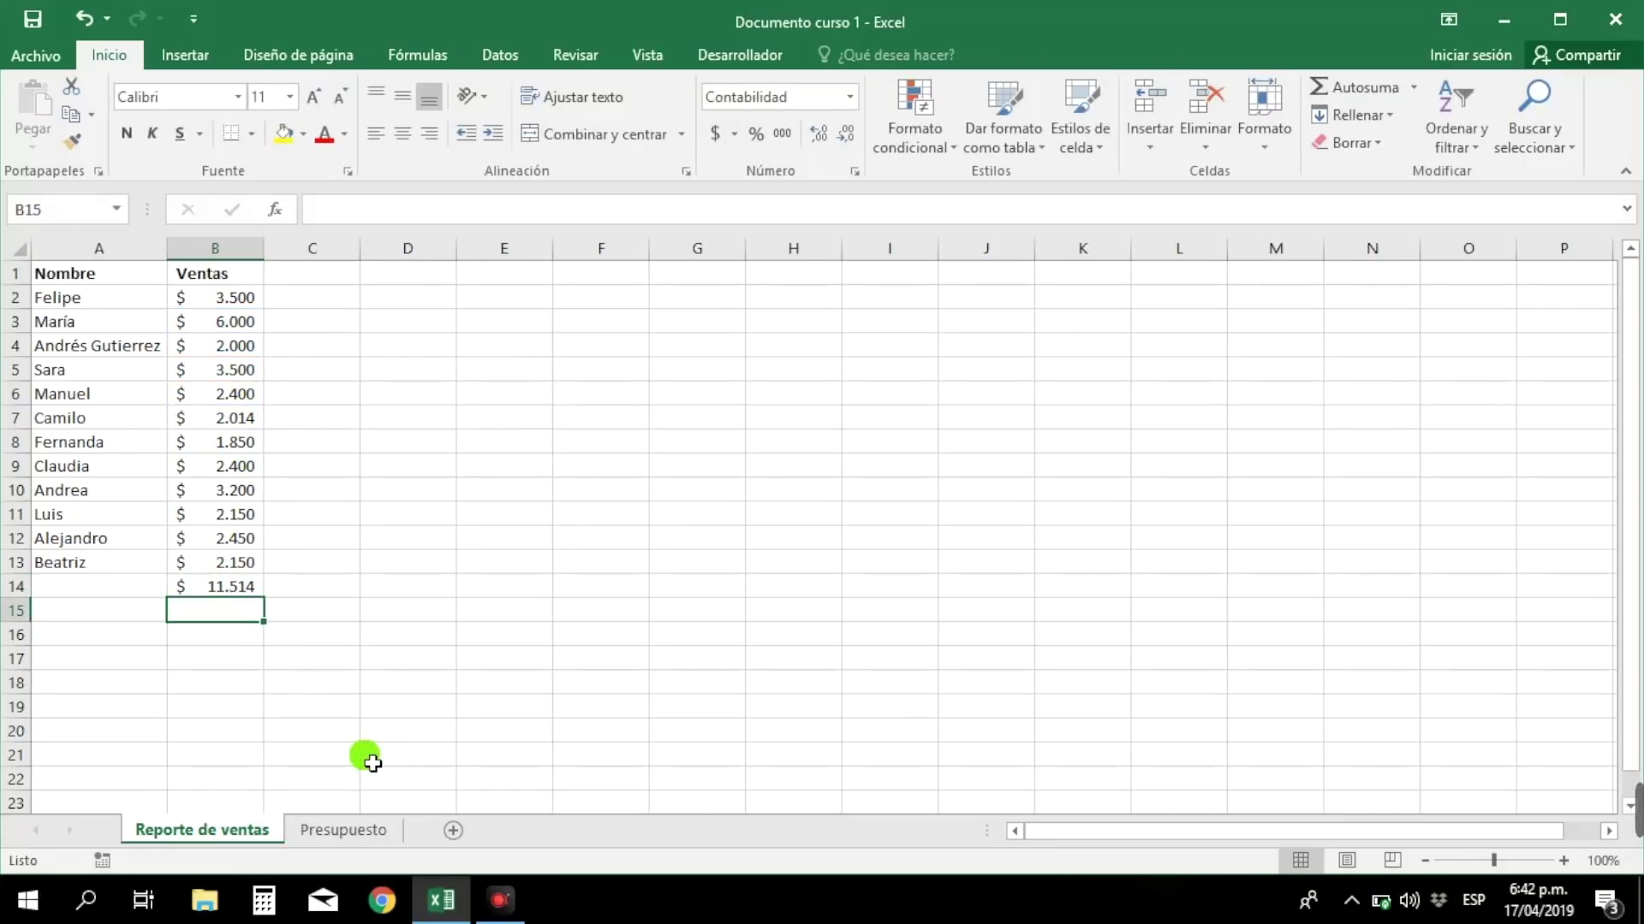
key("Up")
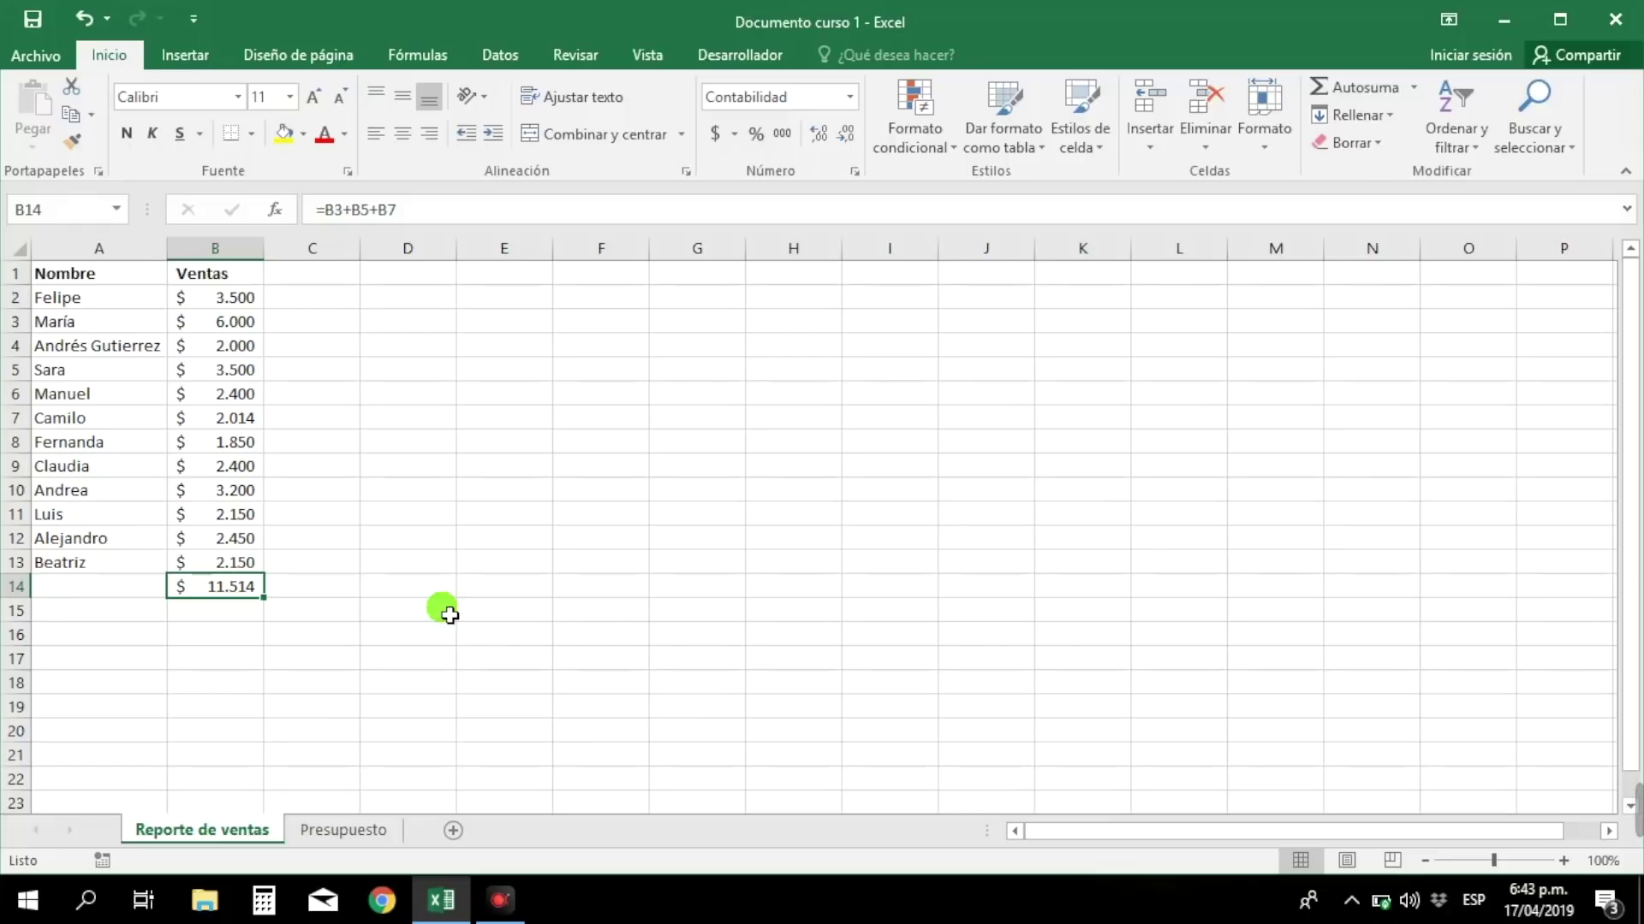
- Extend B14's formula to =B3+B5+B7+B10+B13, totalling $ 16.864
key("F2")
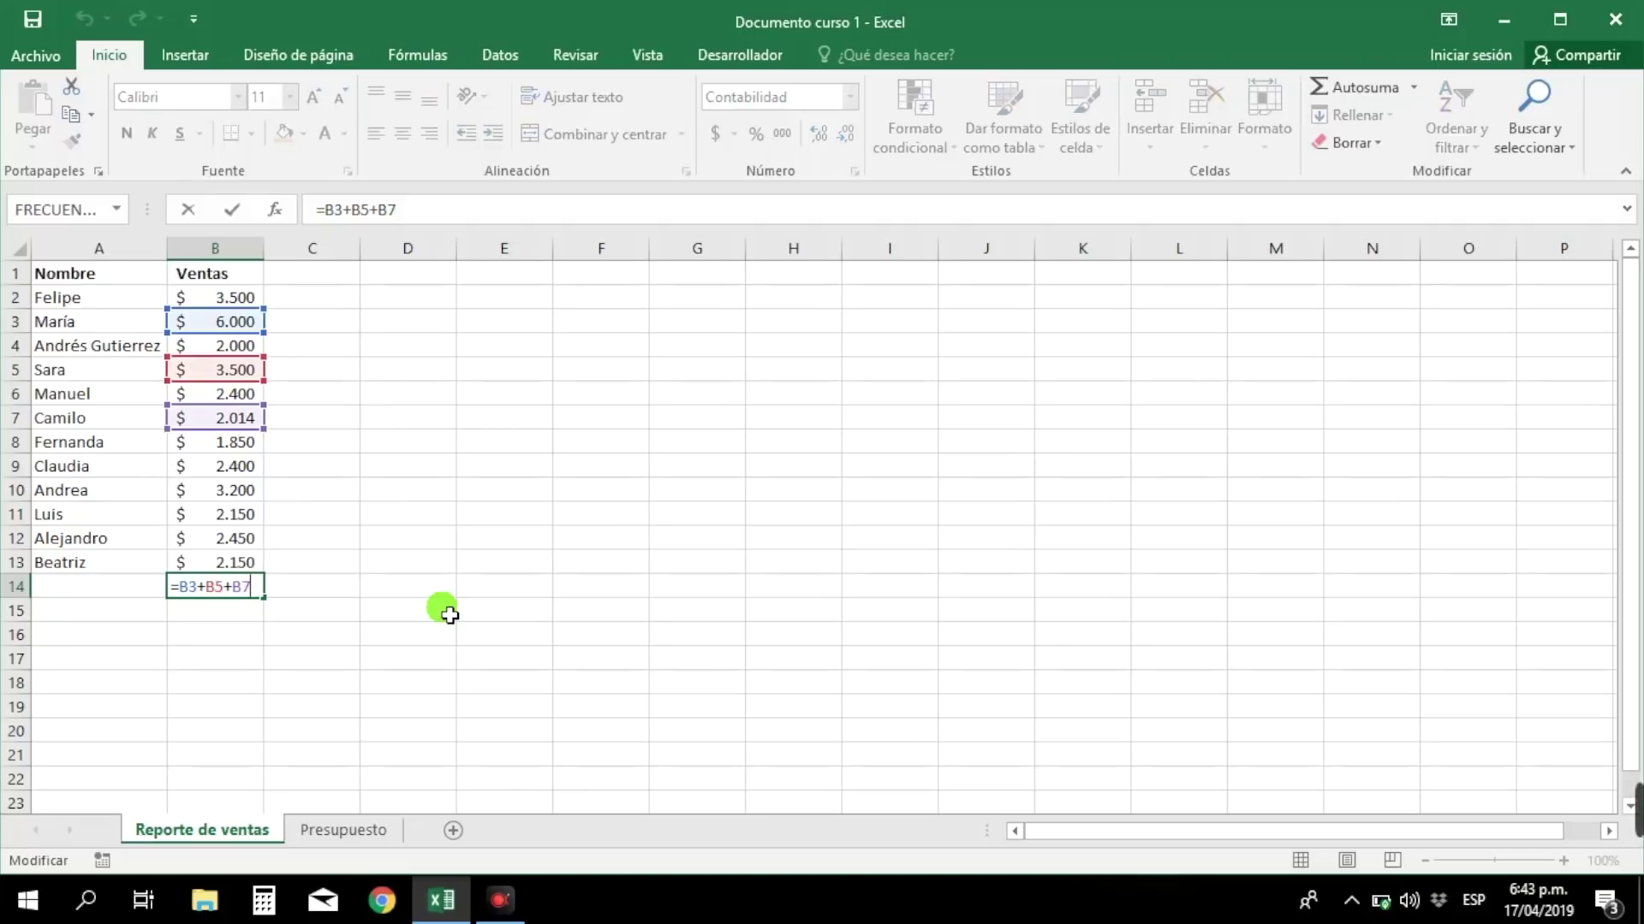
key("Return")
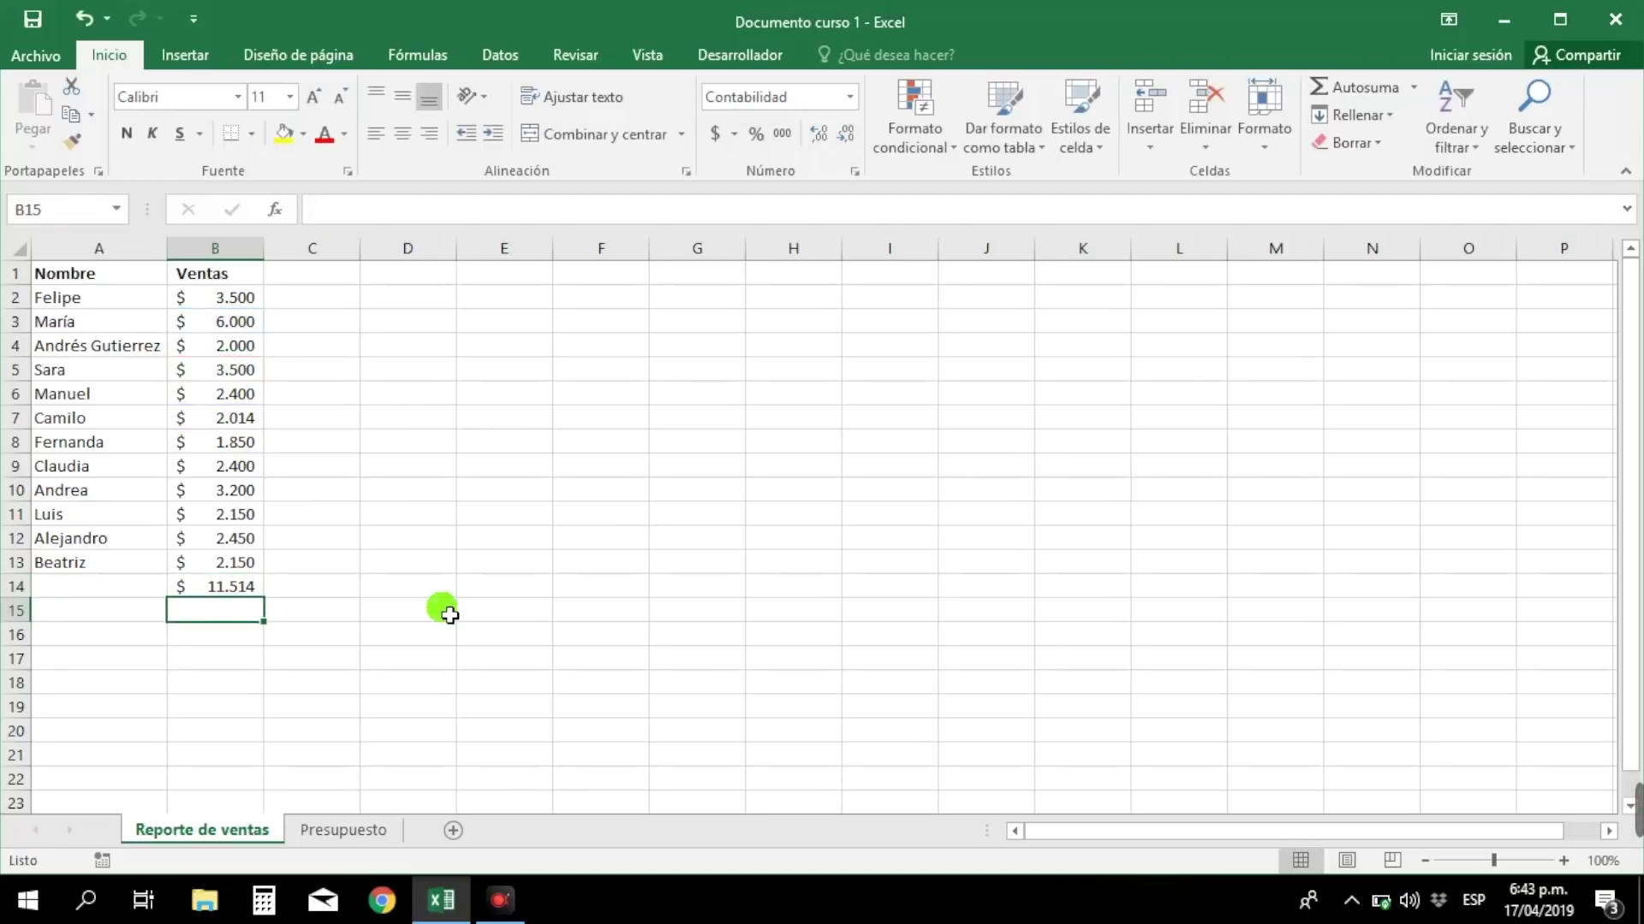
key("Up")
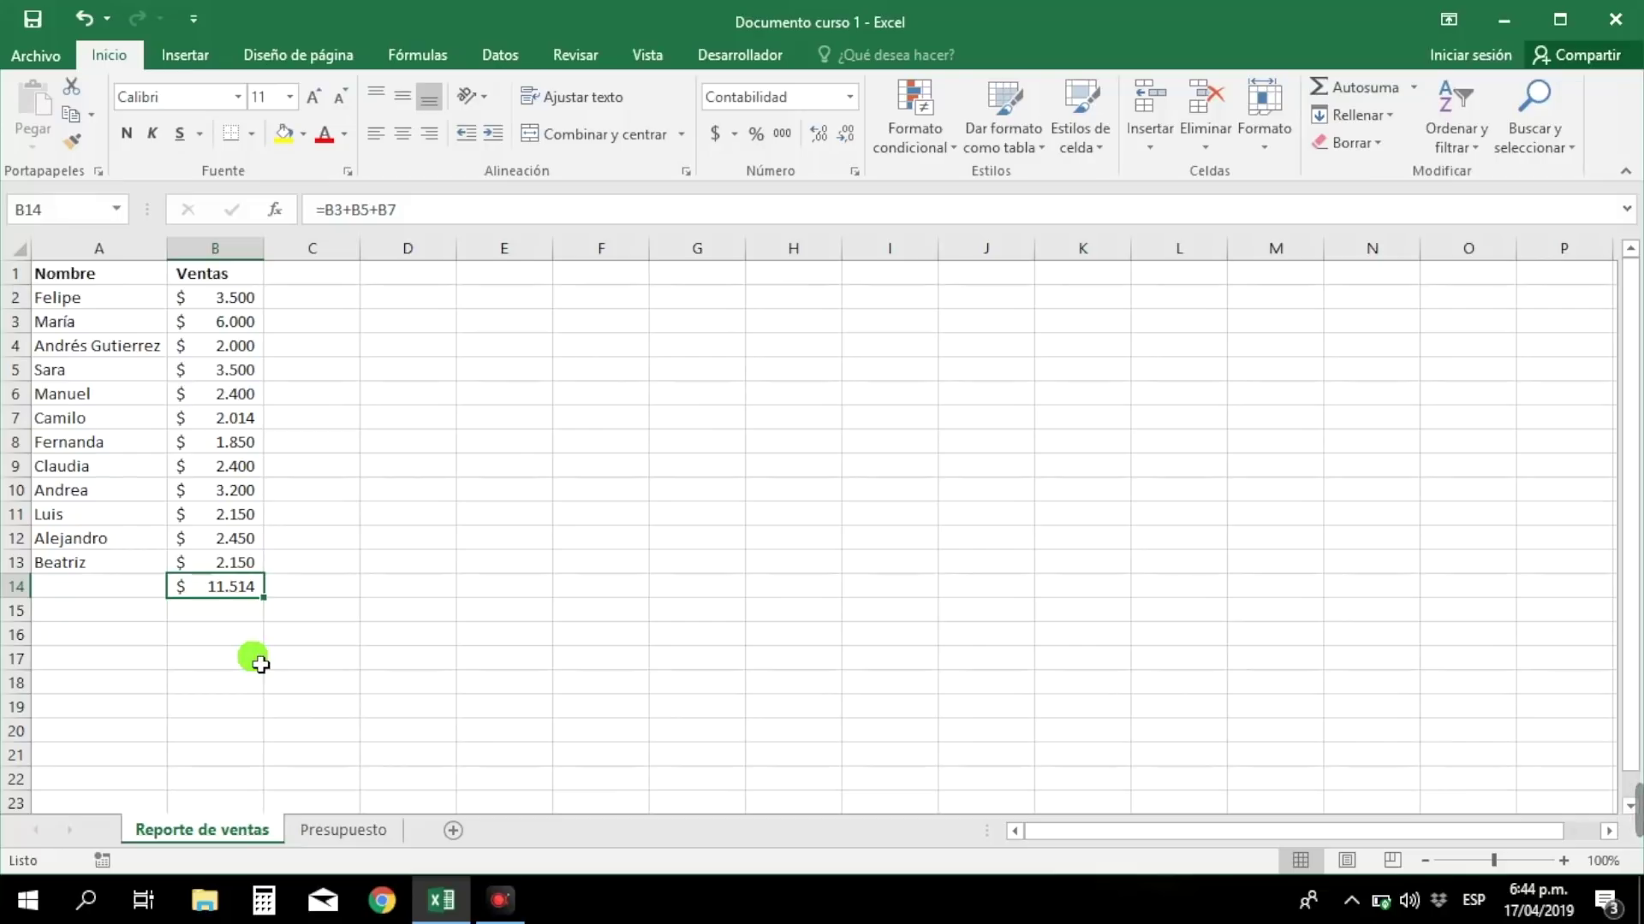
key("F2")
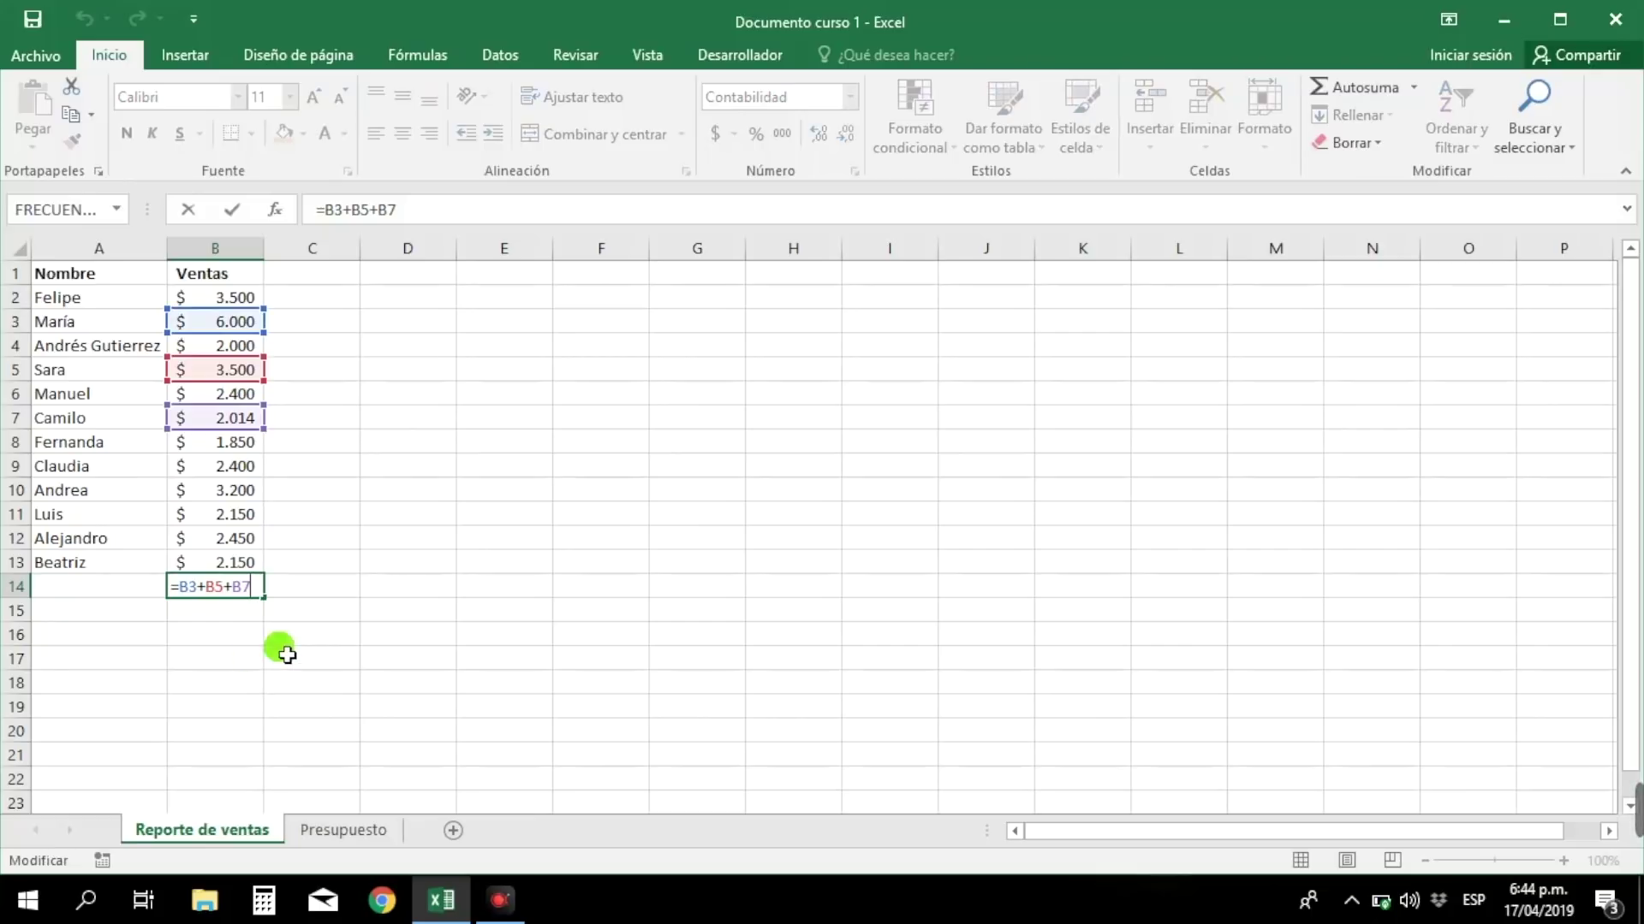
type("+")
left_click(225, 492)
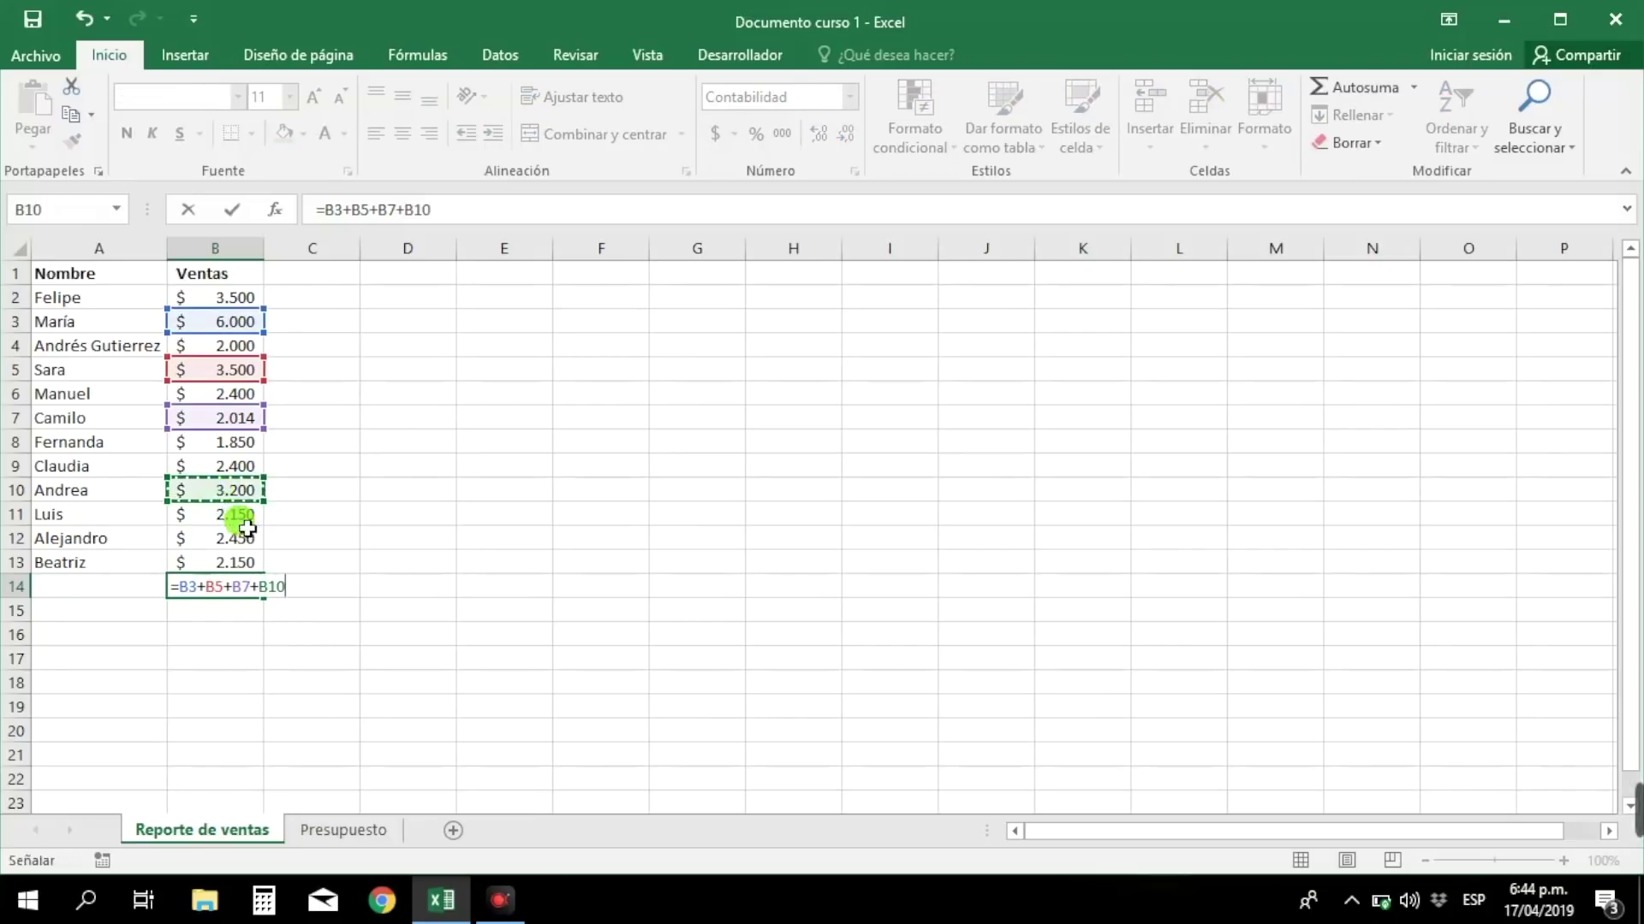
type("+")
left_click(240, 565)
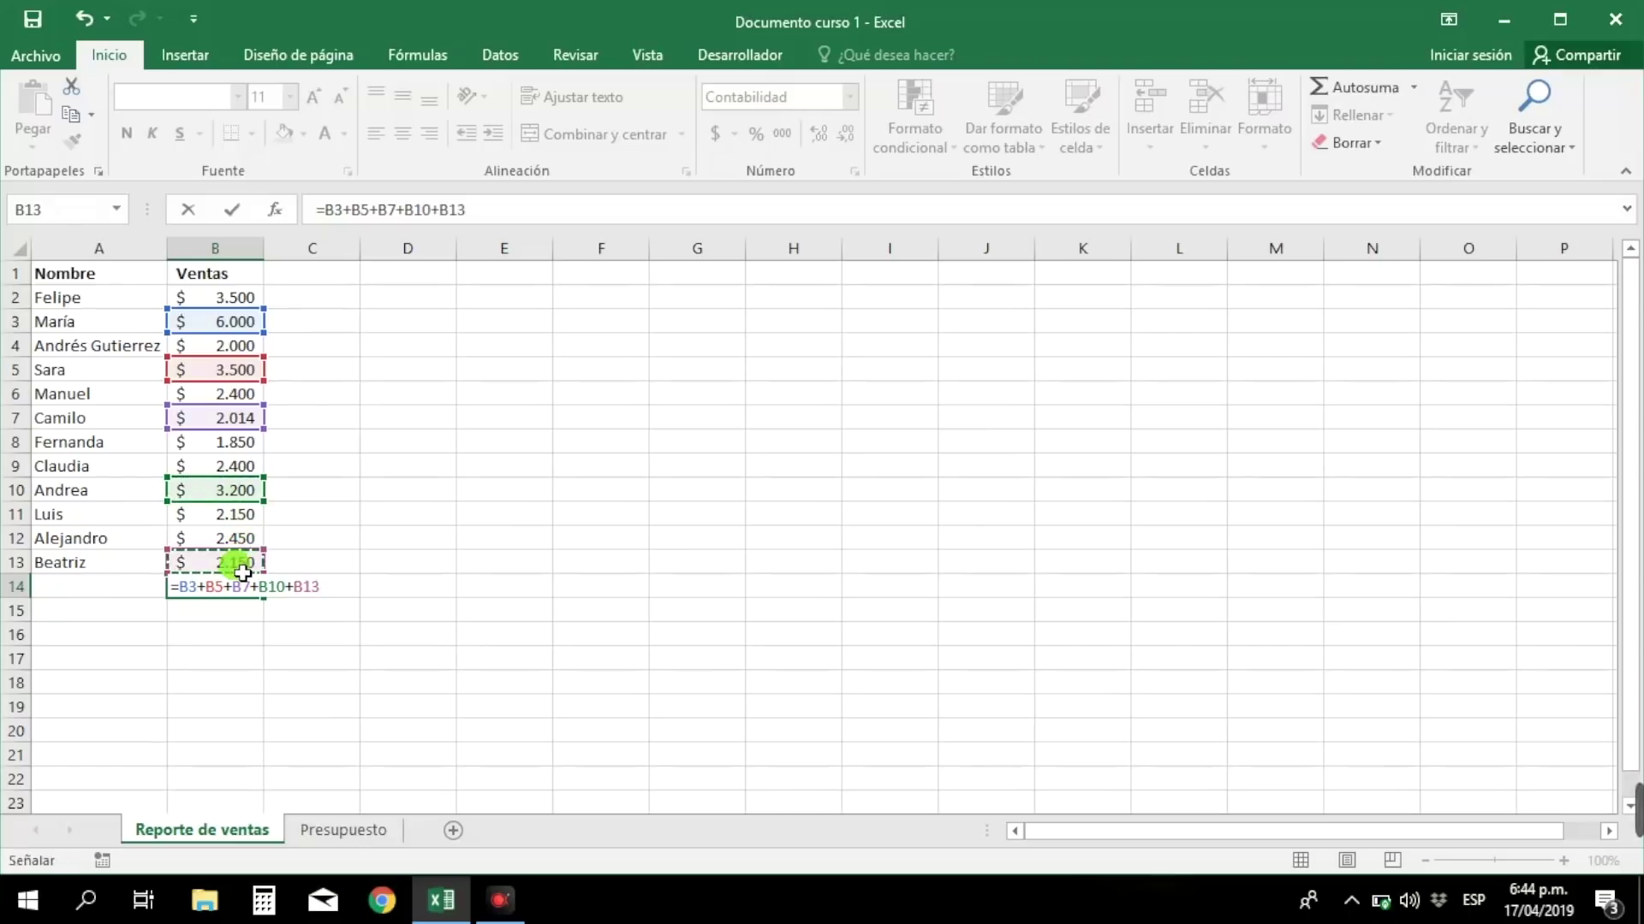
key("Return")
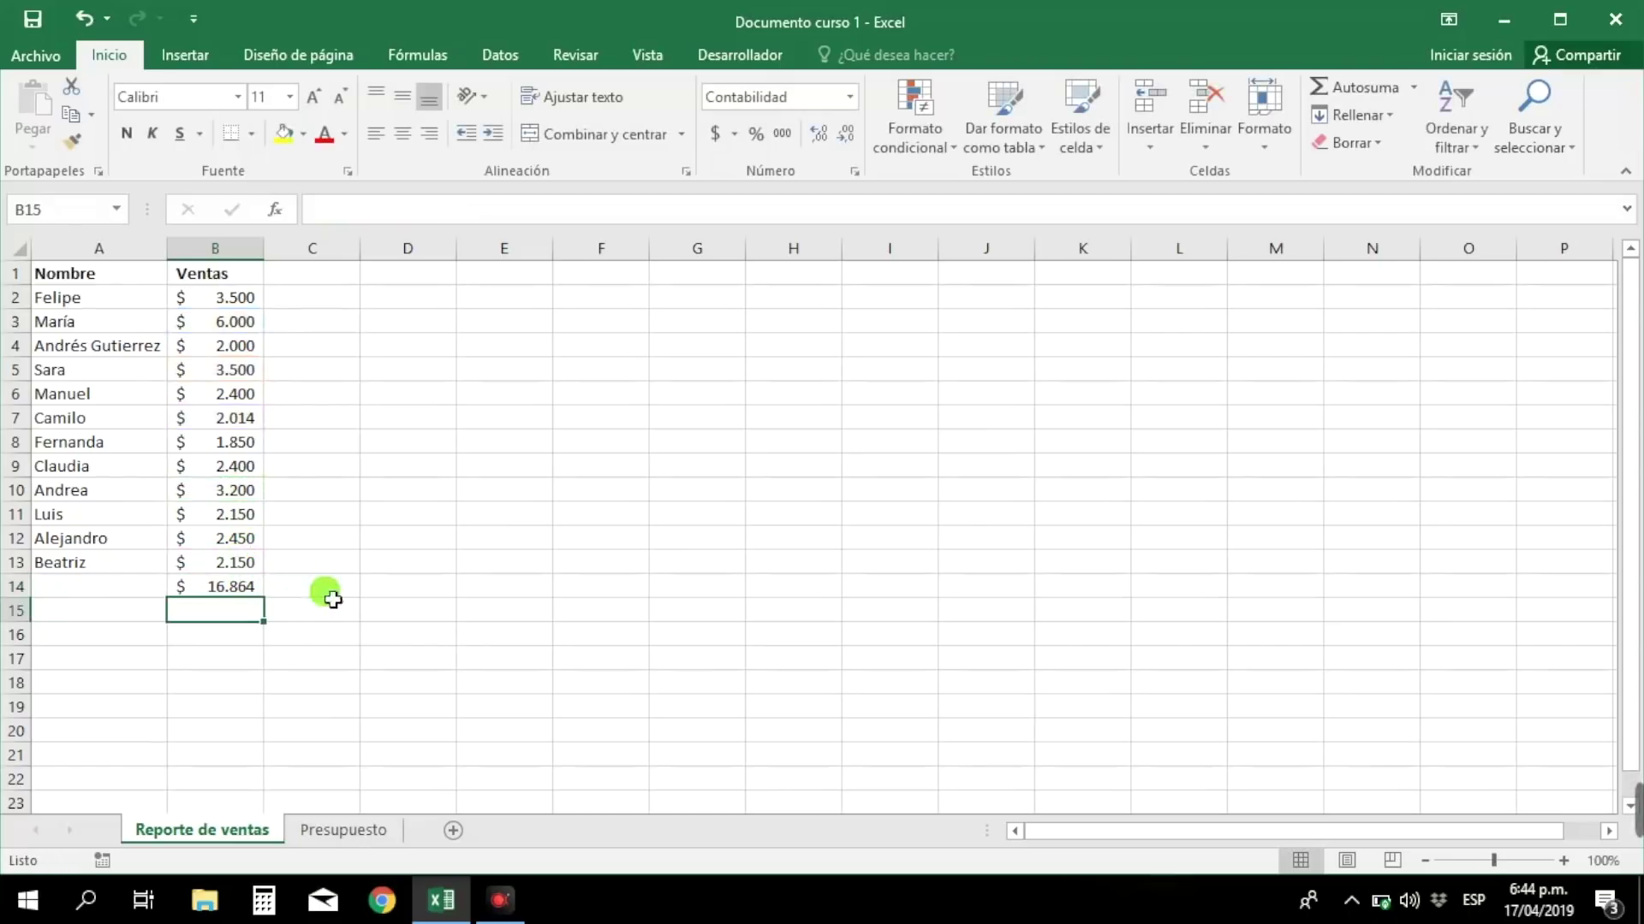
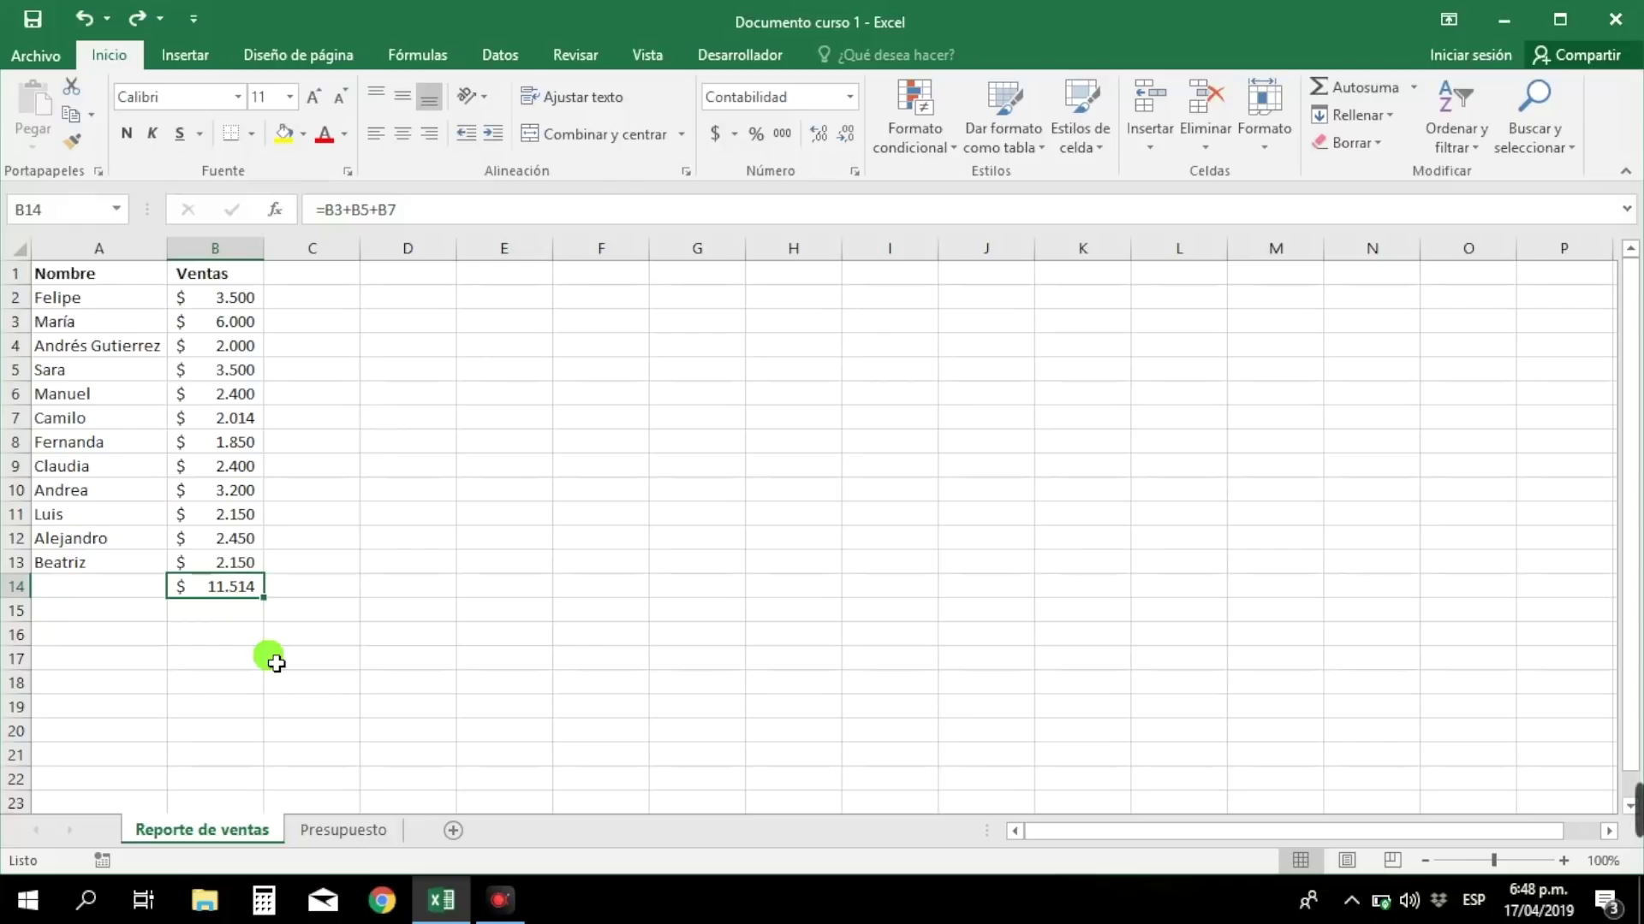
- Delete the =B3+B5+B7 total formula from cell B14
key("BackSpace")
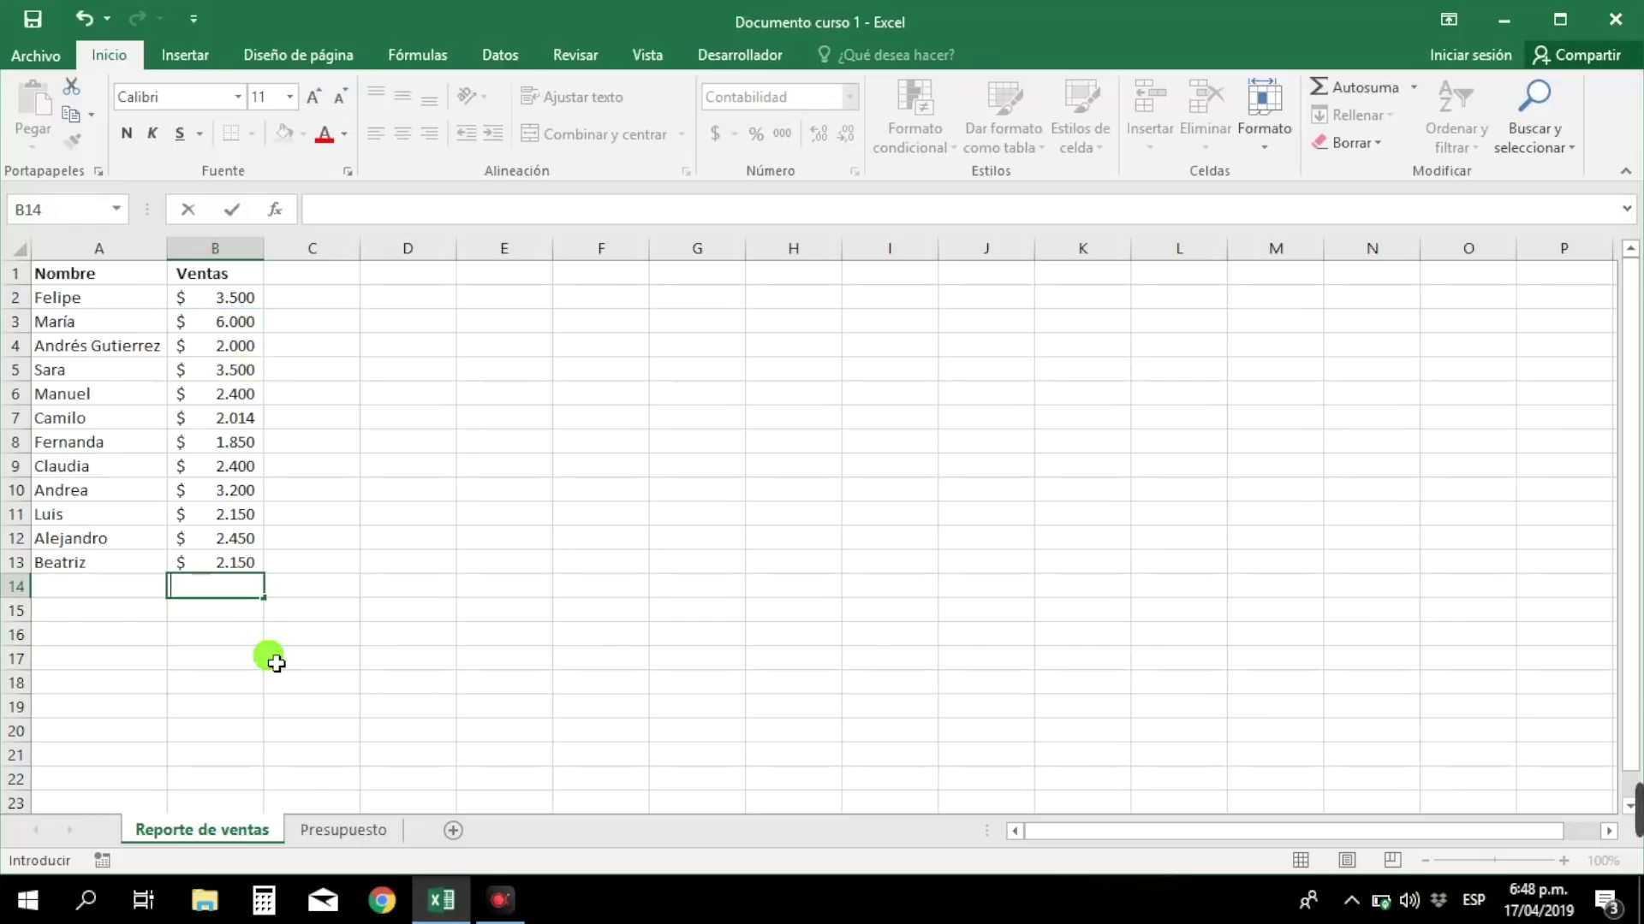
- Enter =SUMA(B2:B7) in B14 to total the first six sales as $ 19.414
type("=")
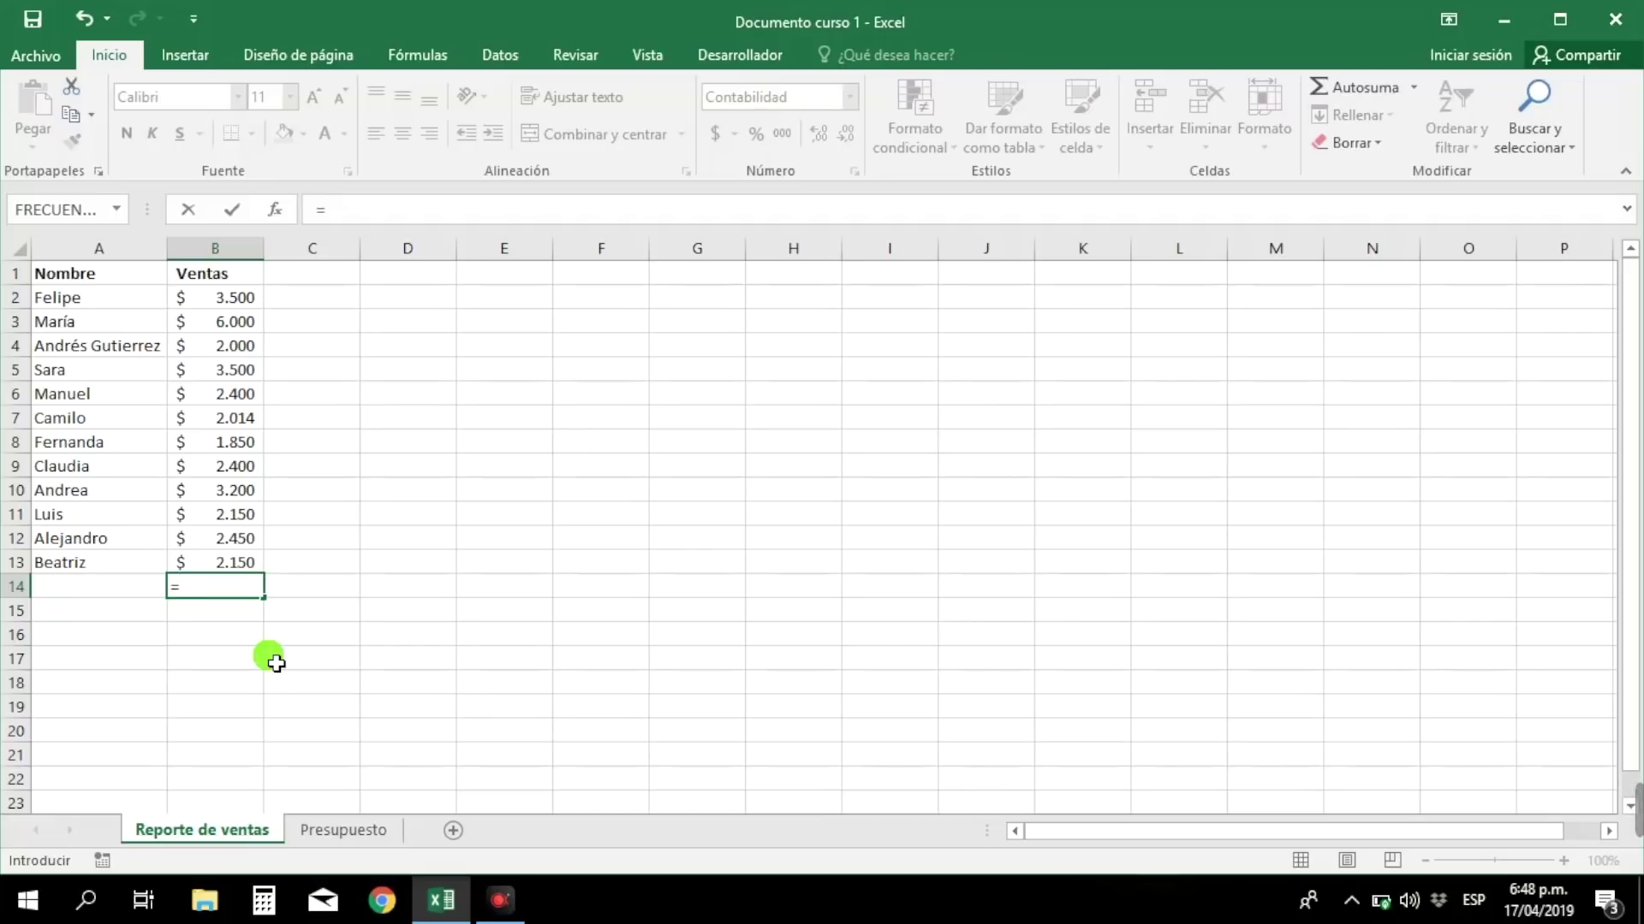
type("s")
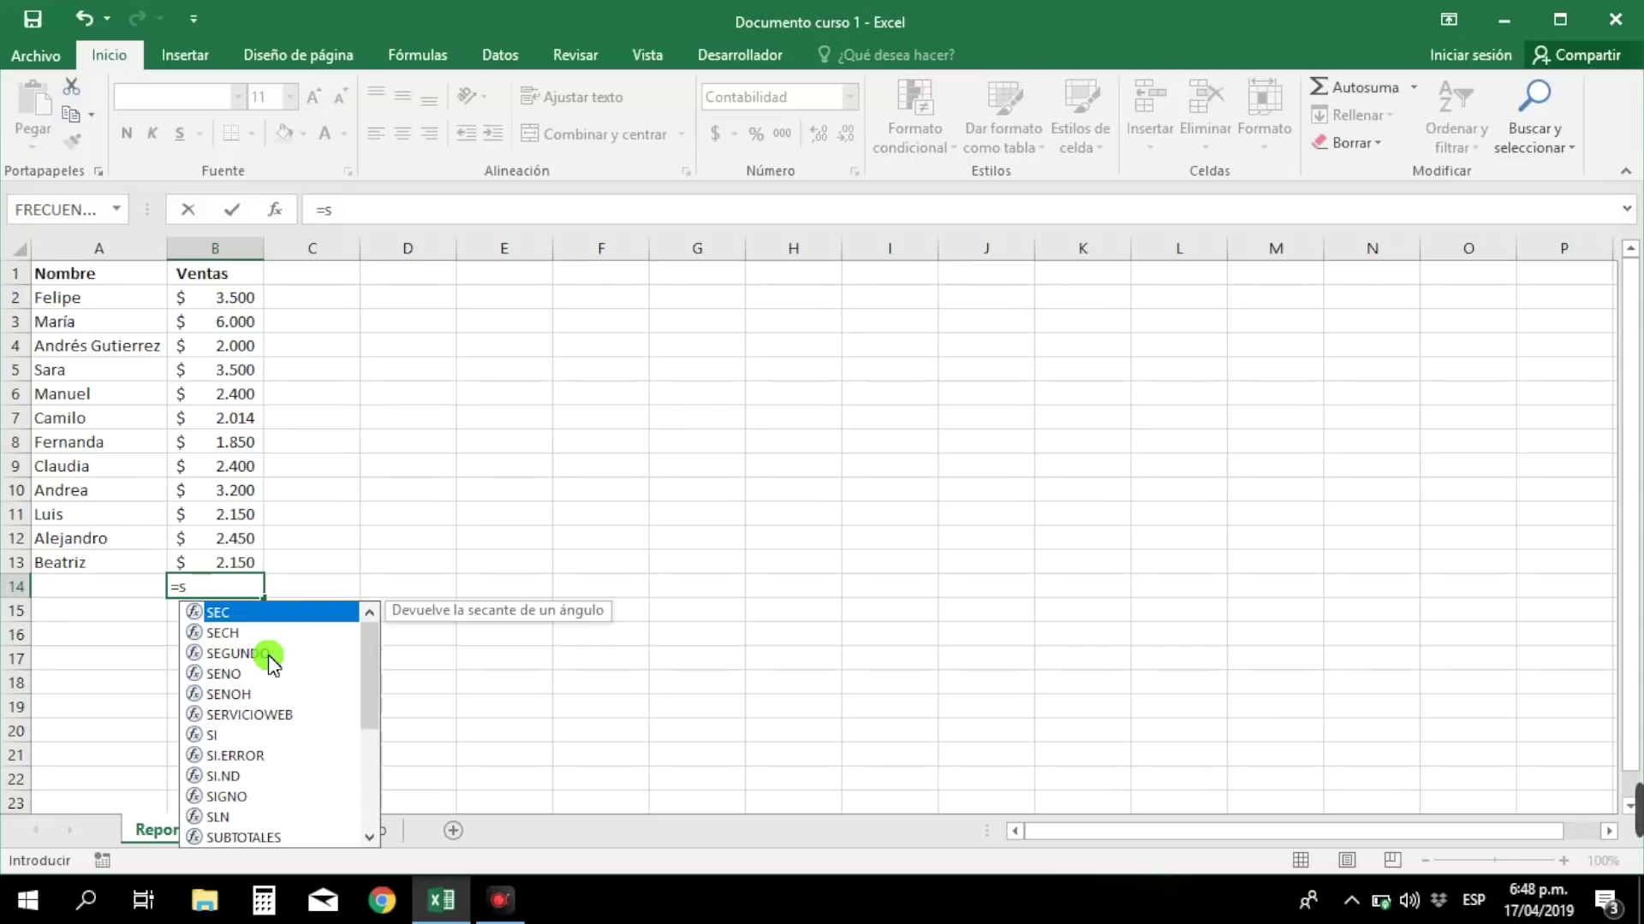
type("uma")
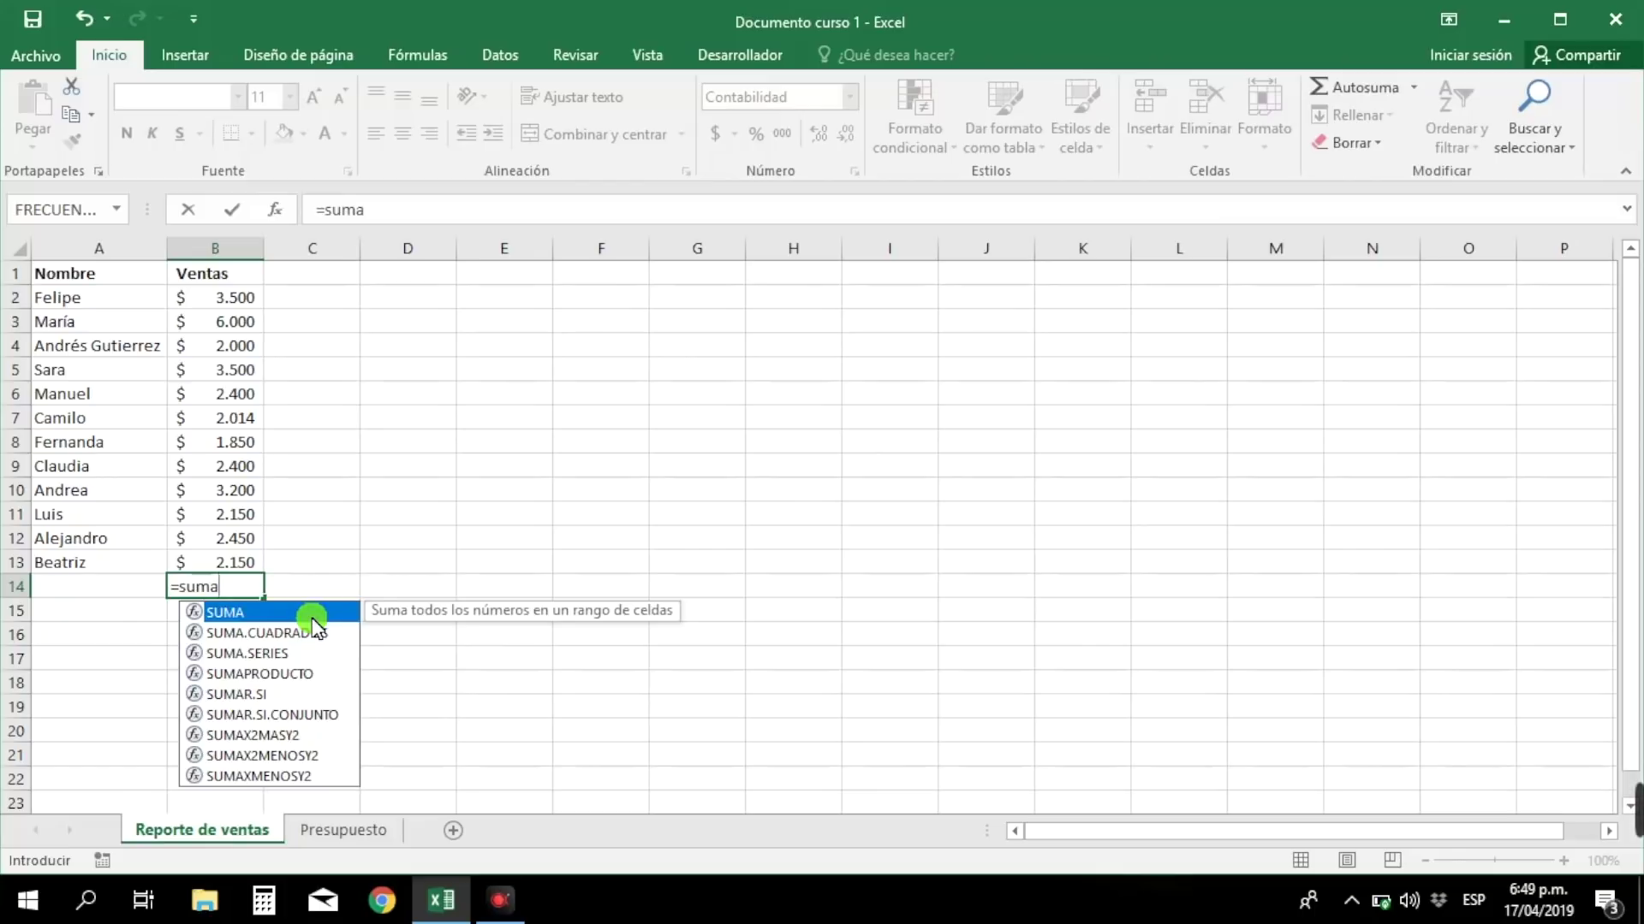
type("(")
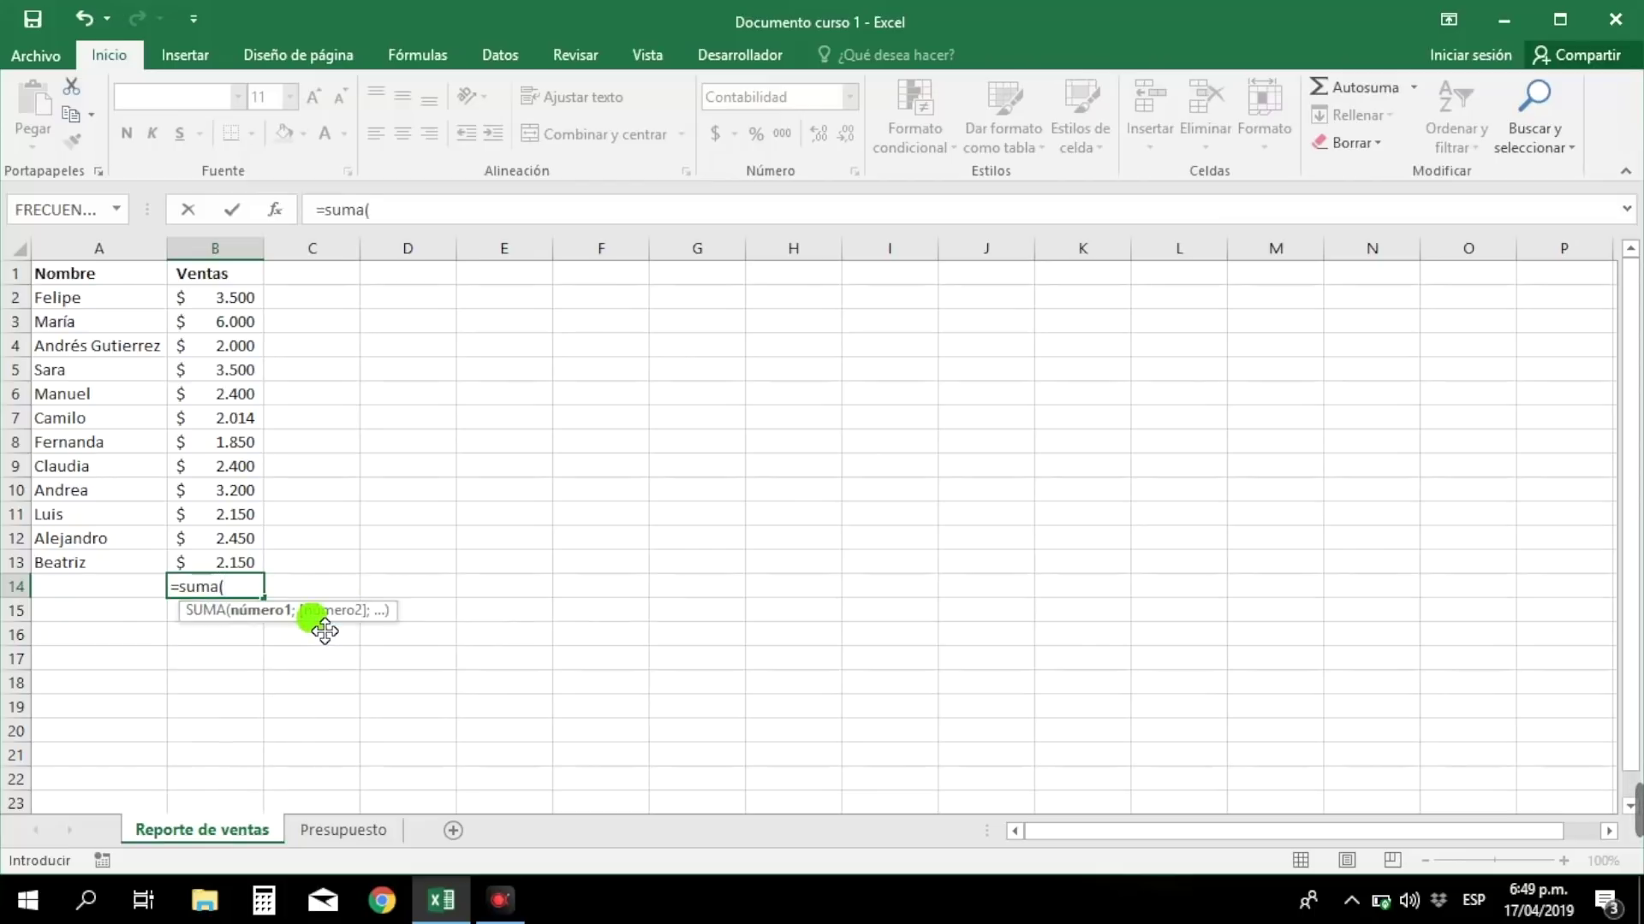
left_click(246, 305)
left_click_drag(246, 305, 259, 426)
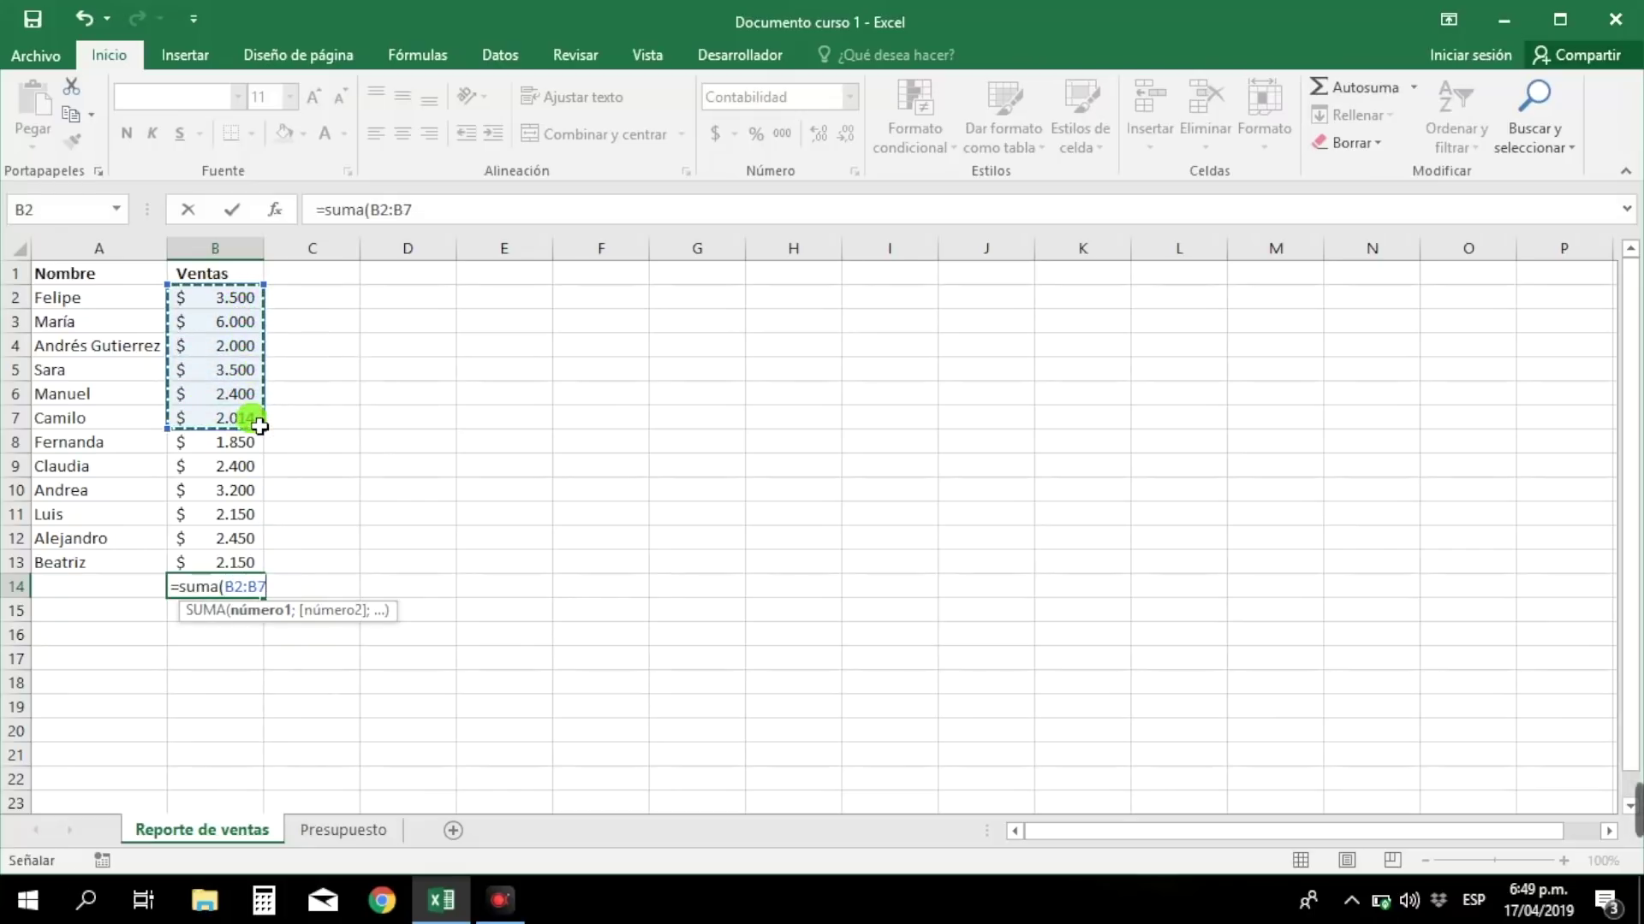
type(")")
key("Return")
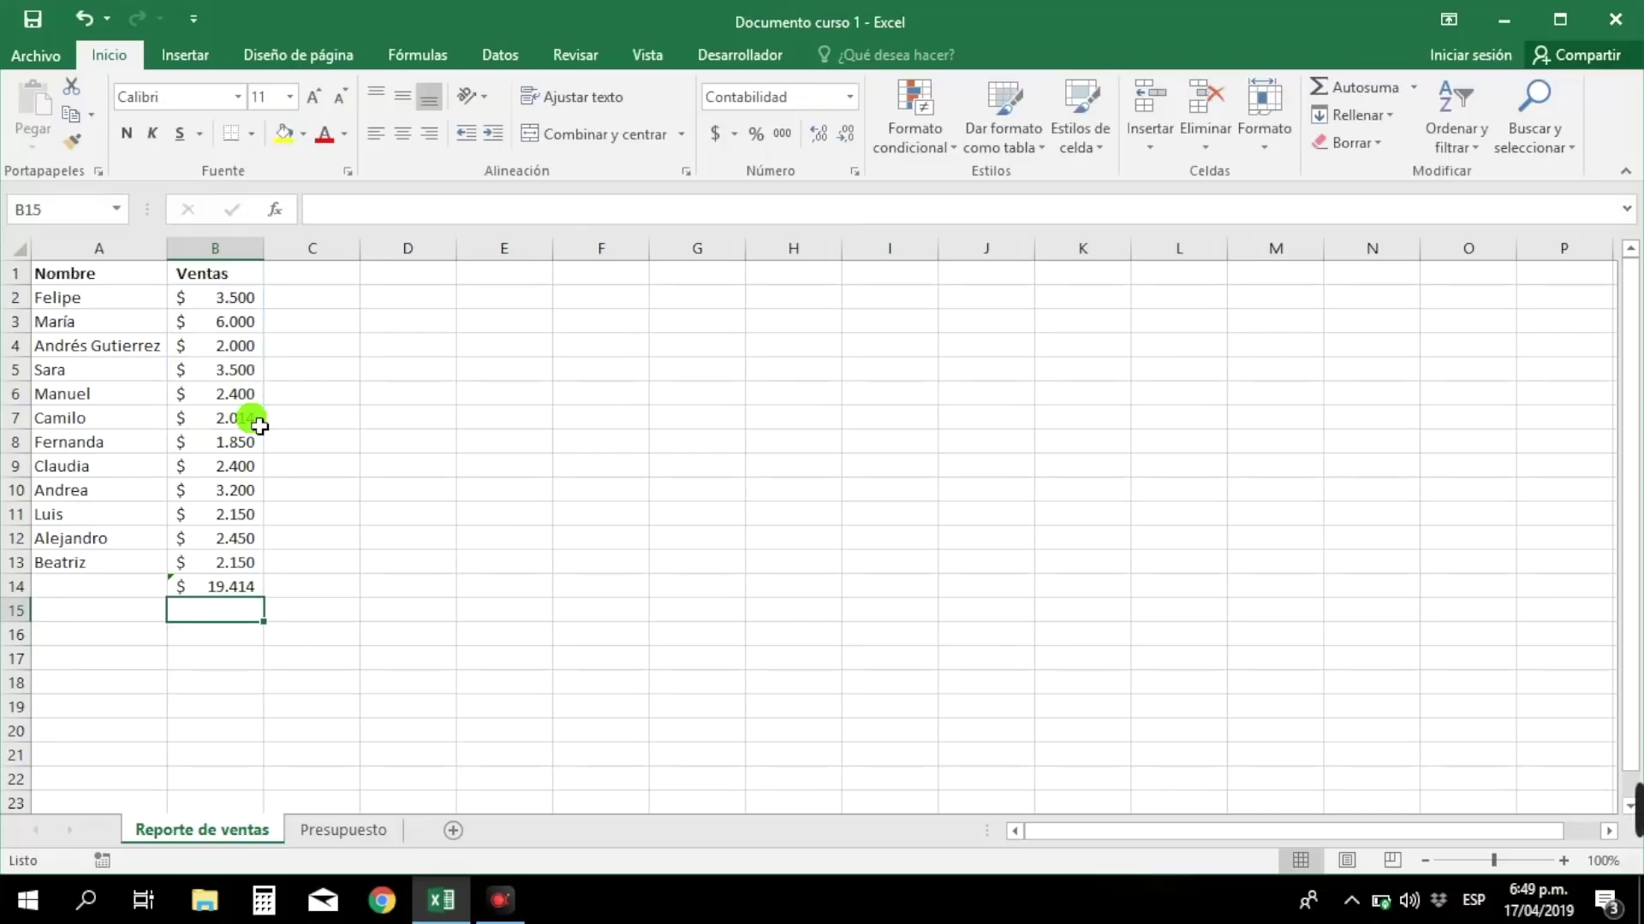
left_click(247, 597)
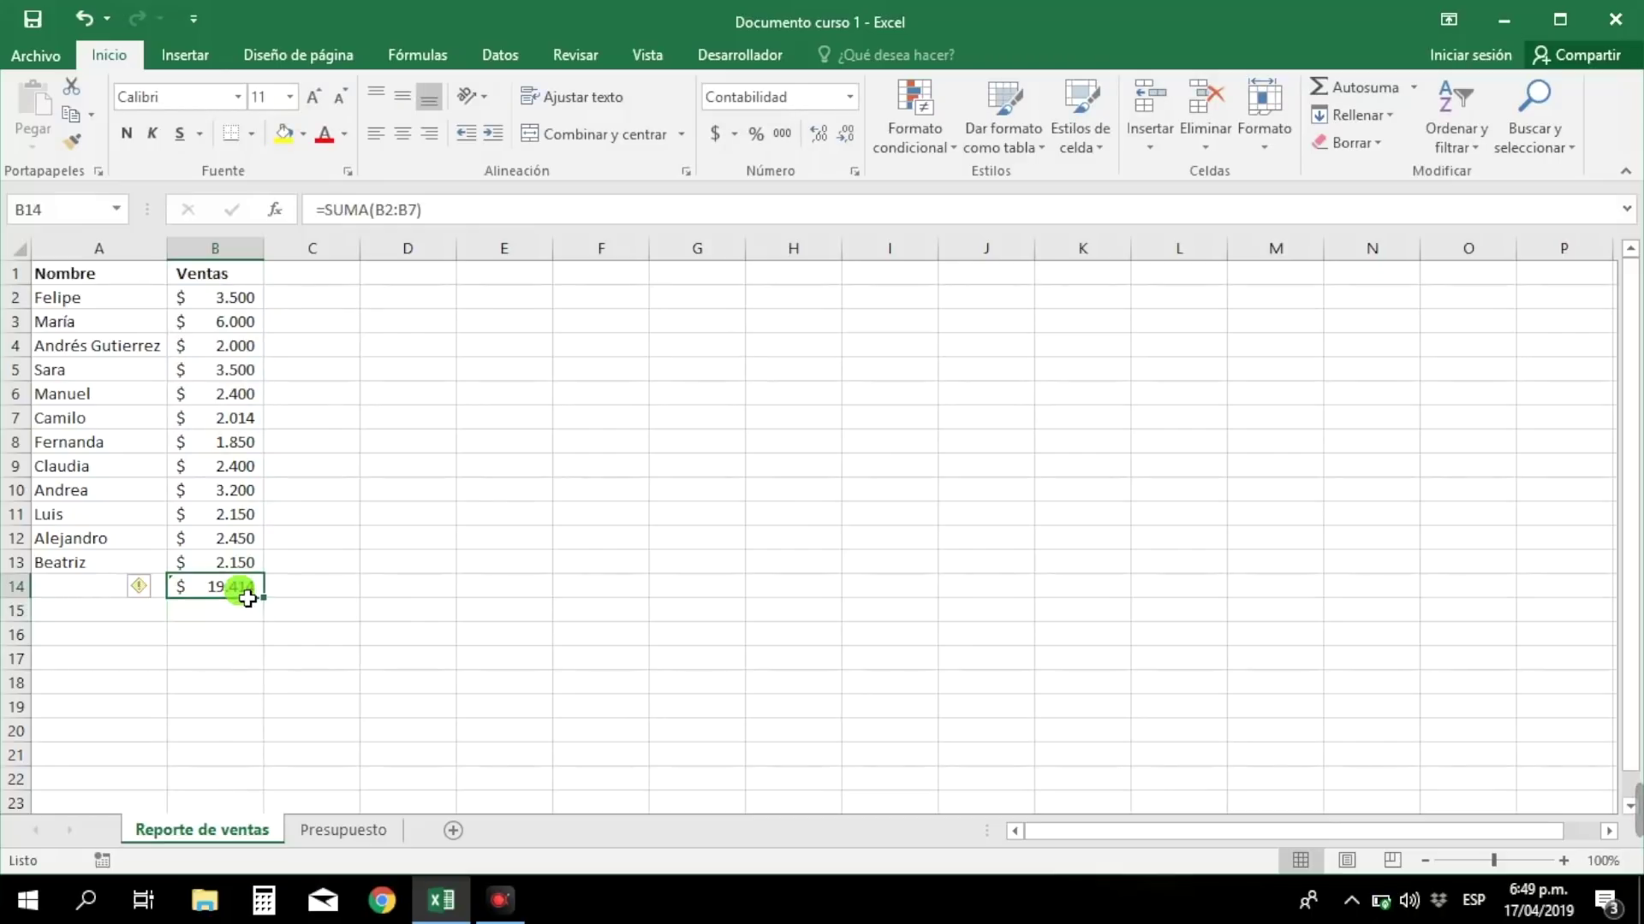
- Stretch B14's sum range down to B13
double_click(247, 596)
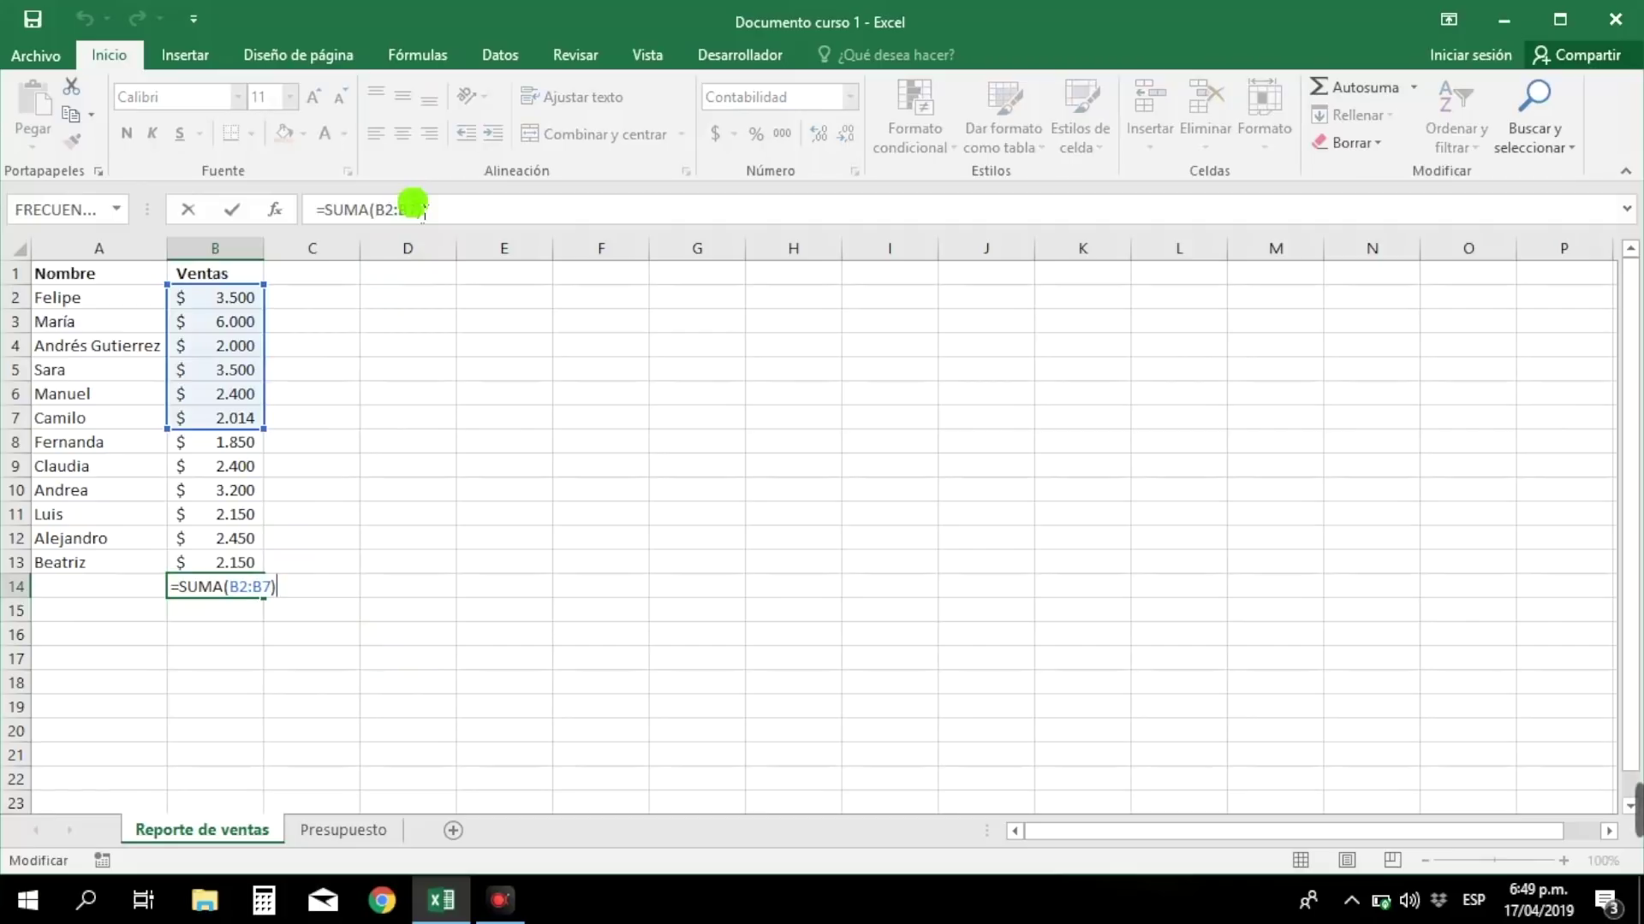
left_click_drag(264, 430, 257, 569)
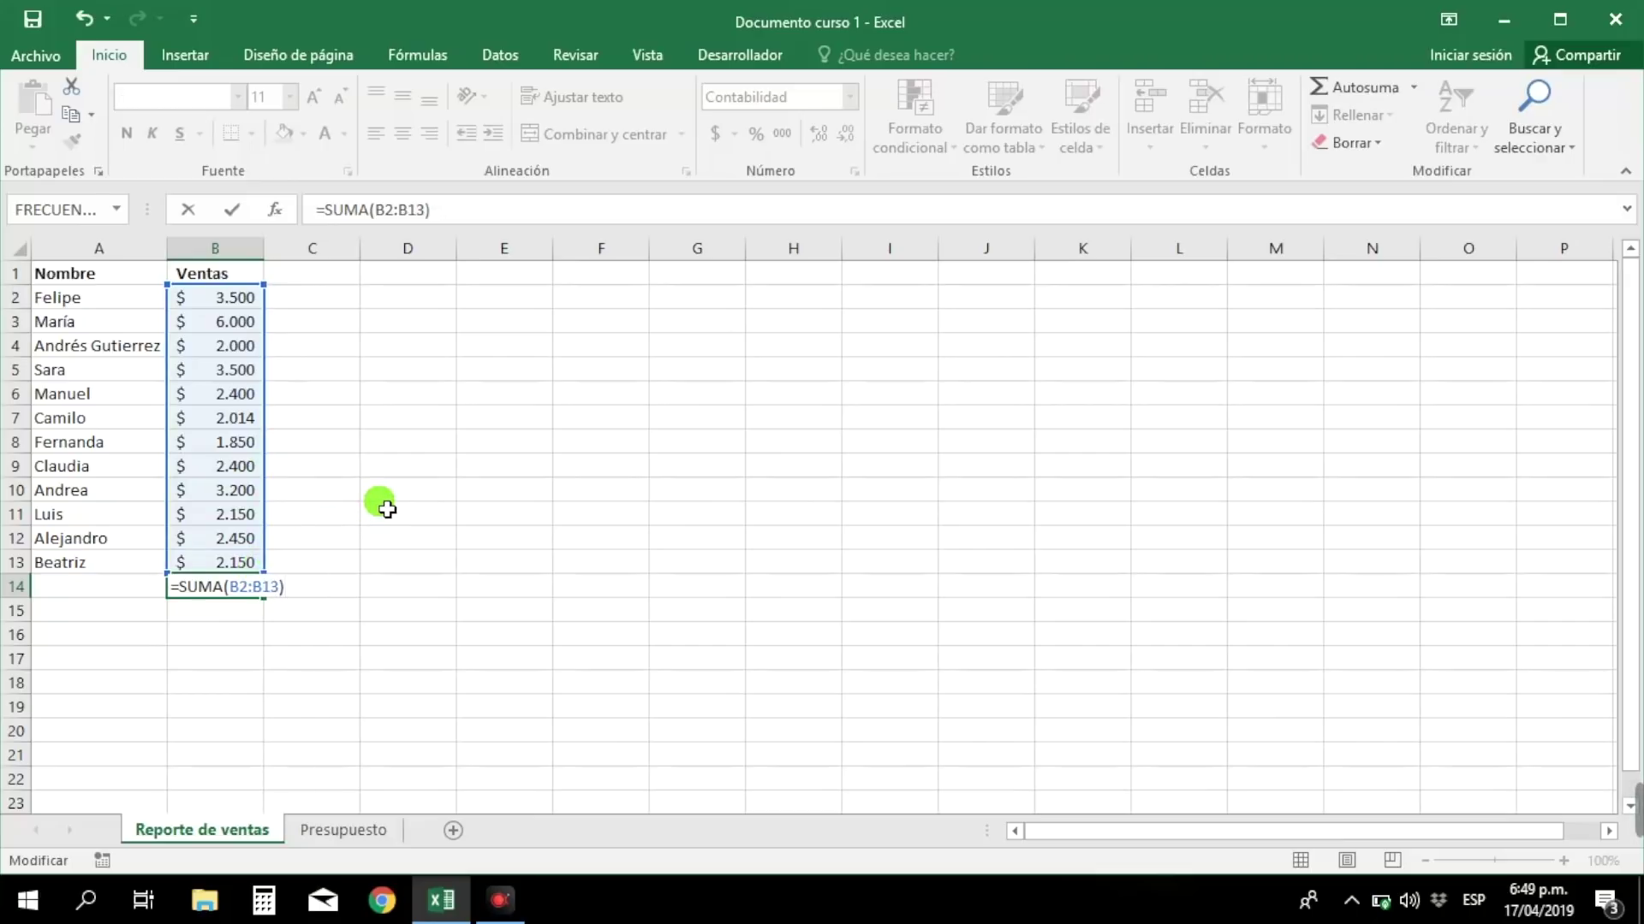
key("Return")
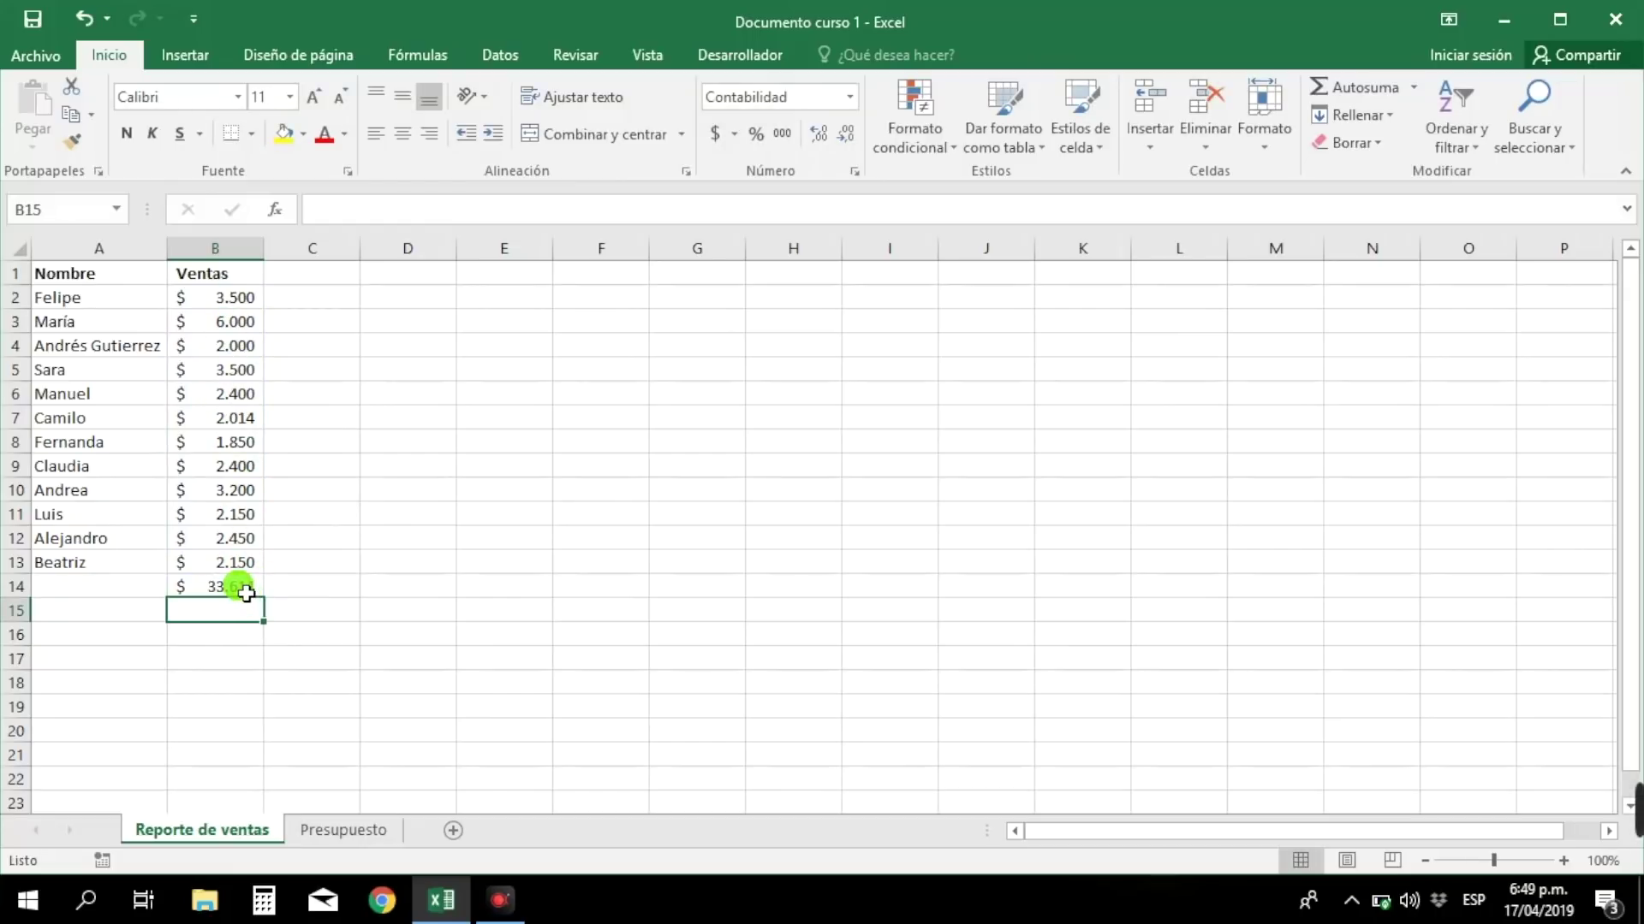
left_click(246, 594)
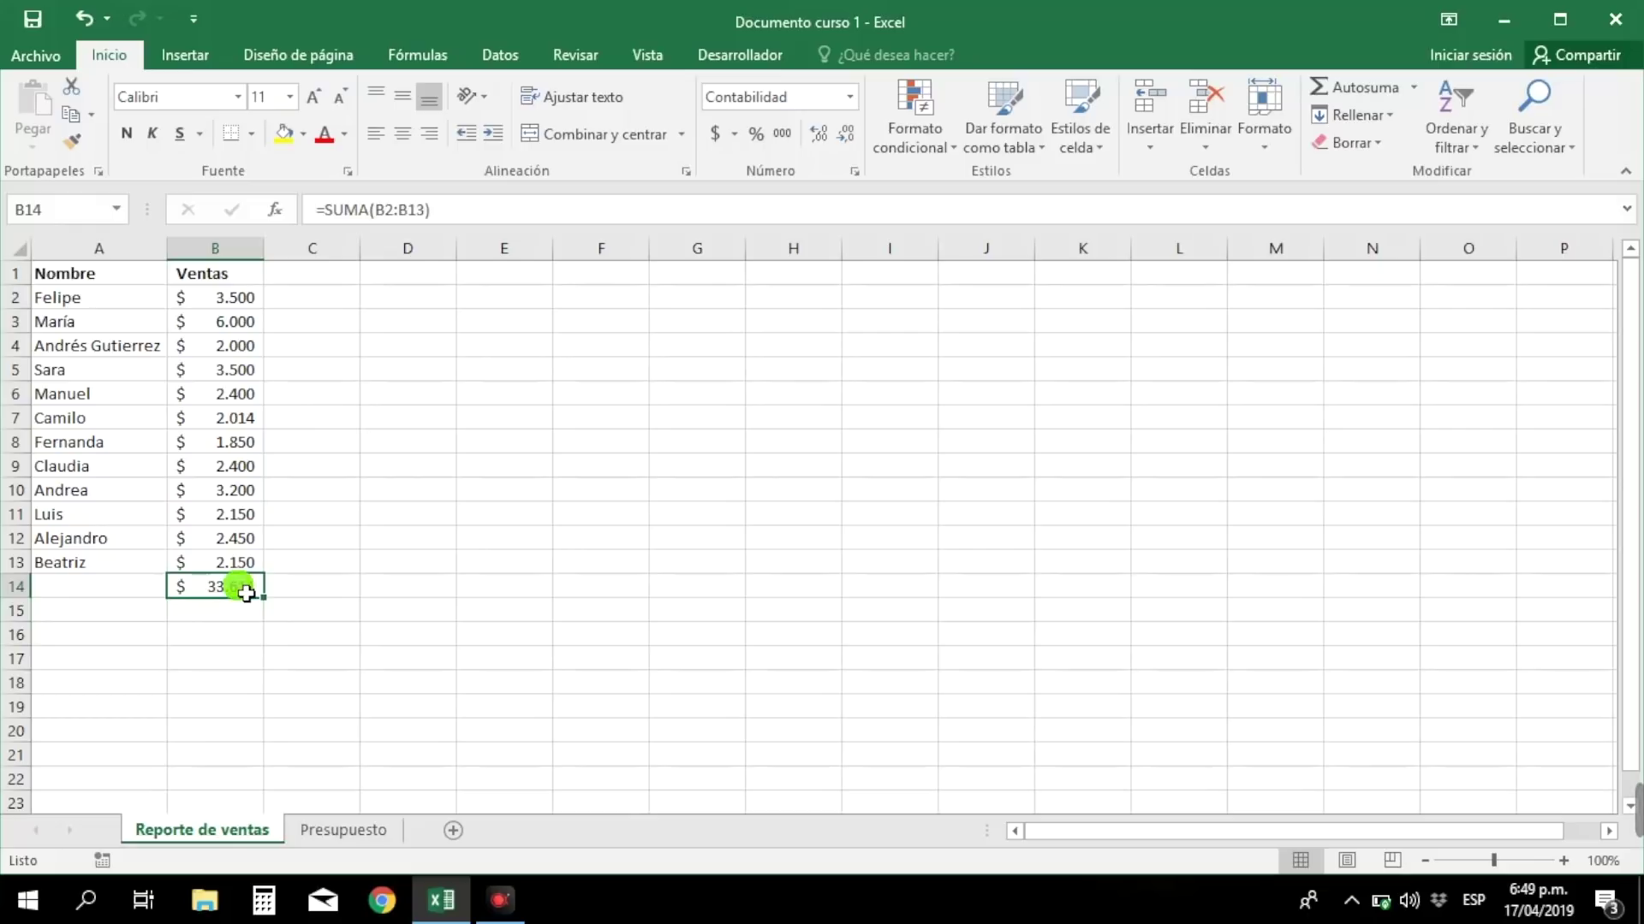
- Edit B14's formula to =SUMA(B2:B12), totalling $ 31.464
left_click(425, 211)
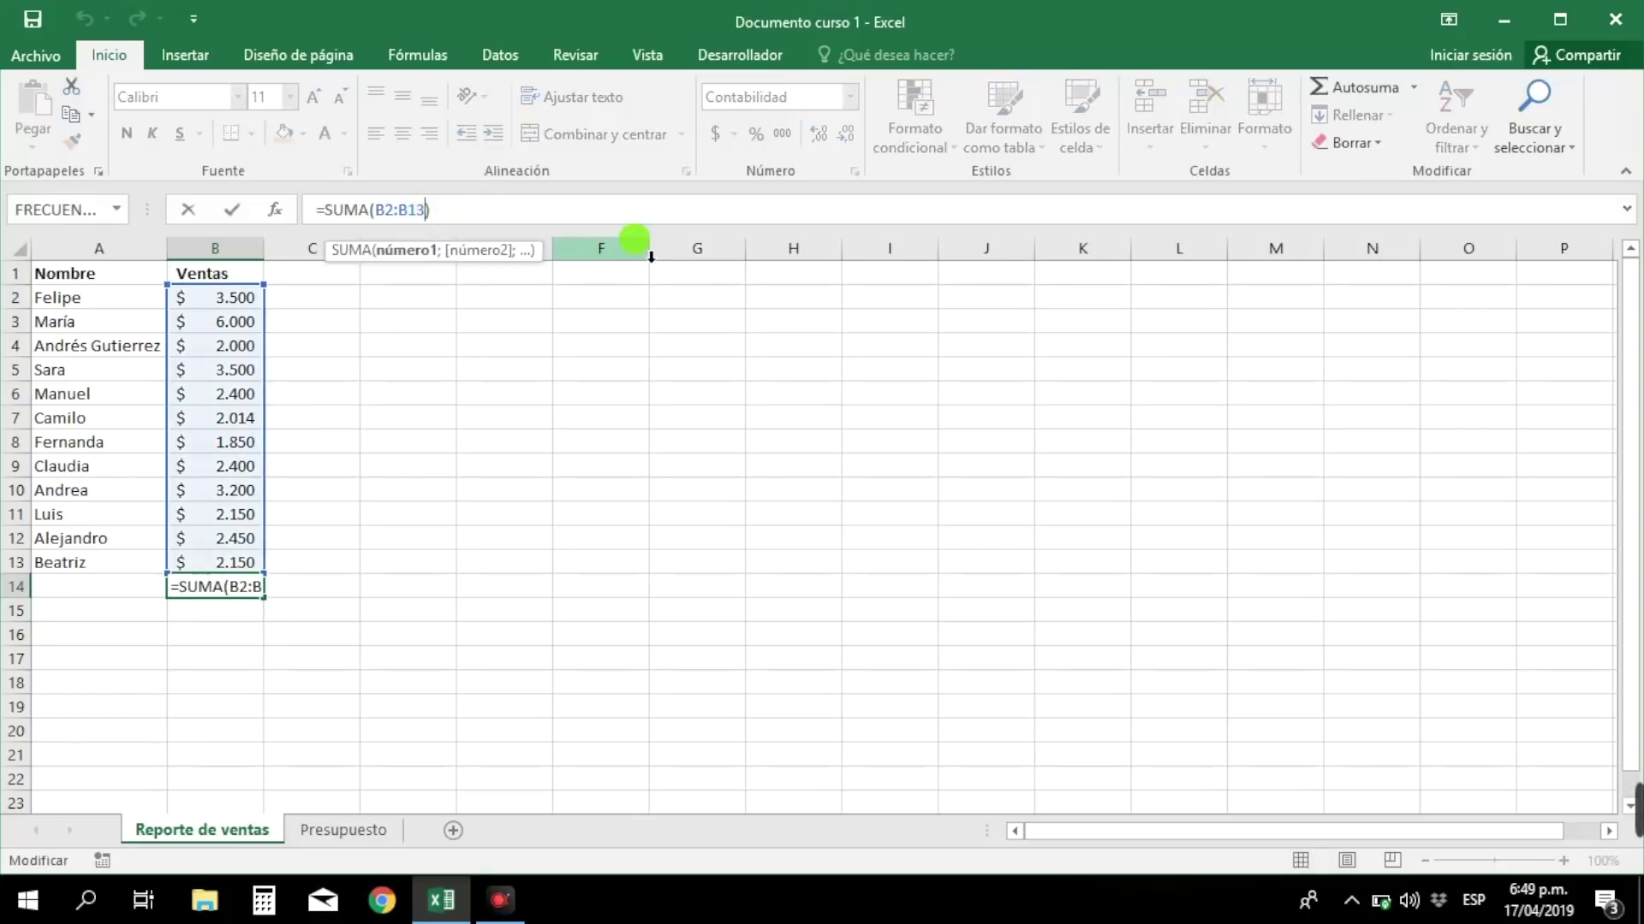
key("BackSpace")
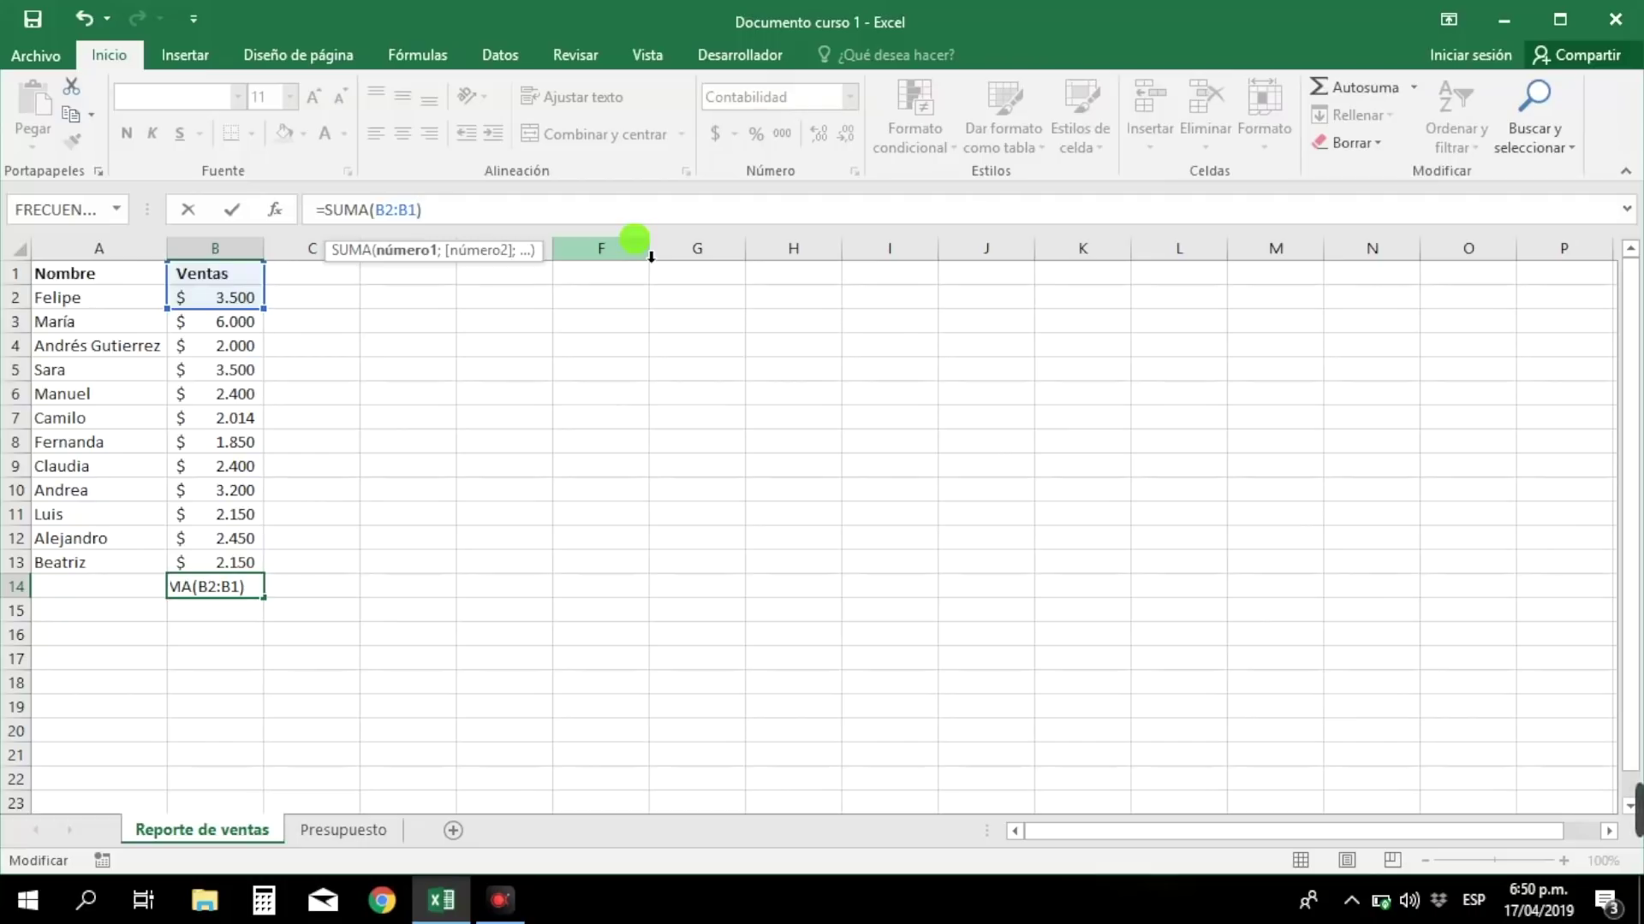
type("2")
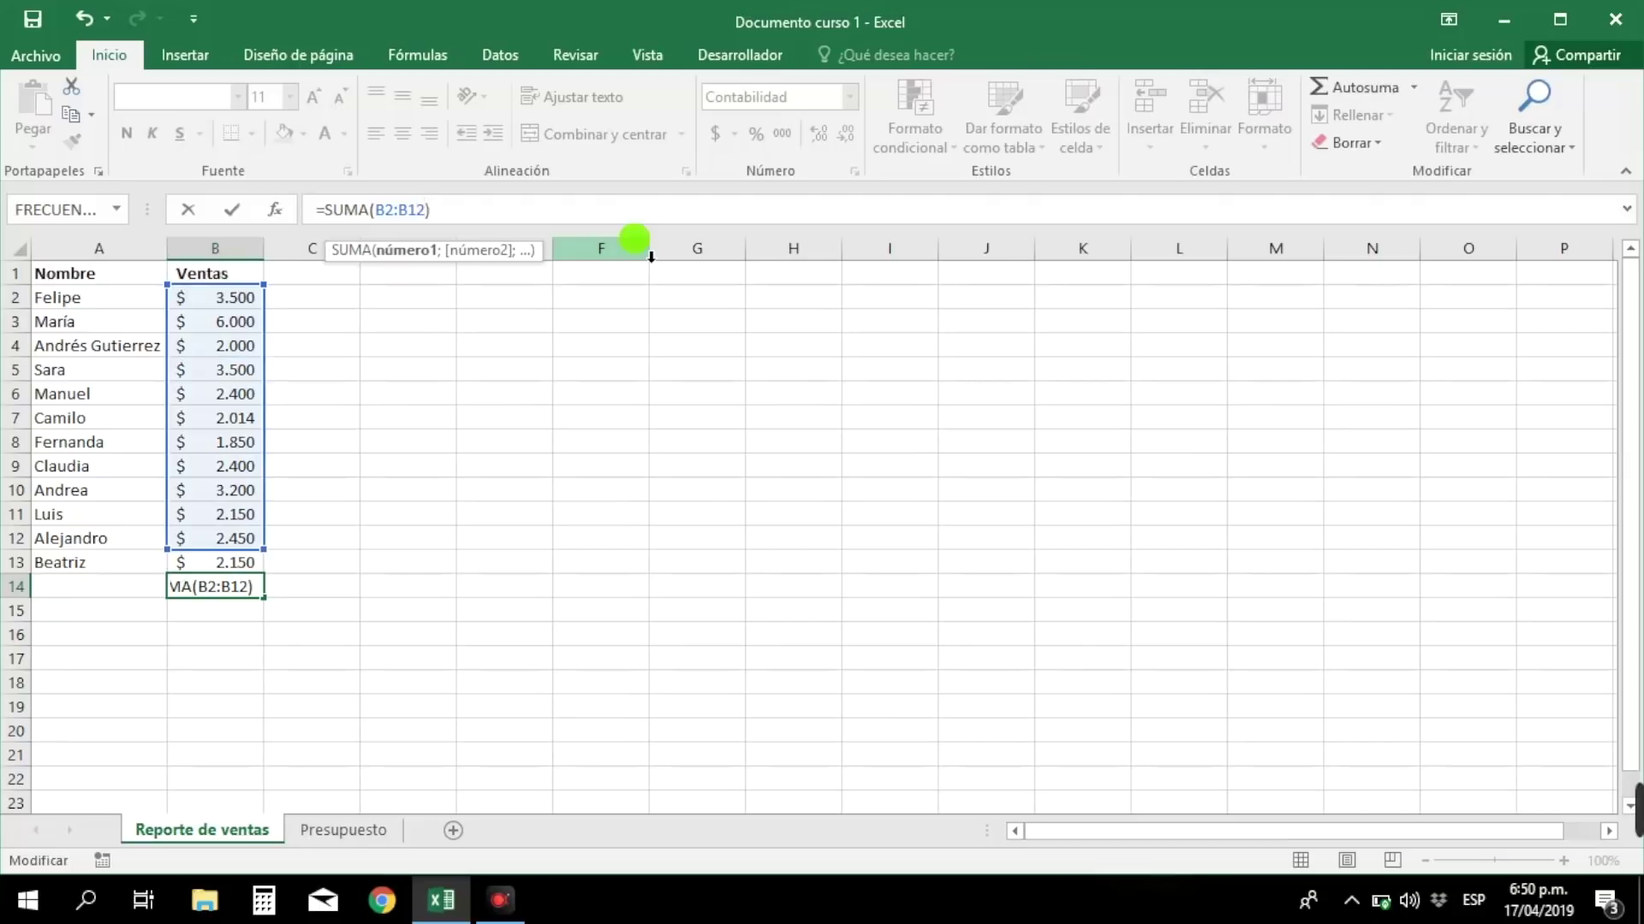
key("Return")
key("Up")
key("Up")
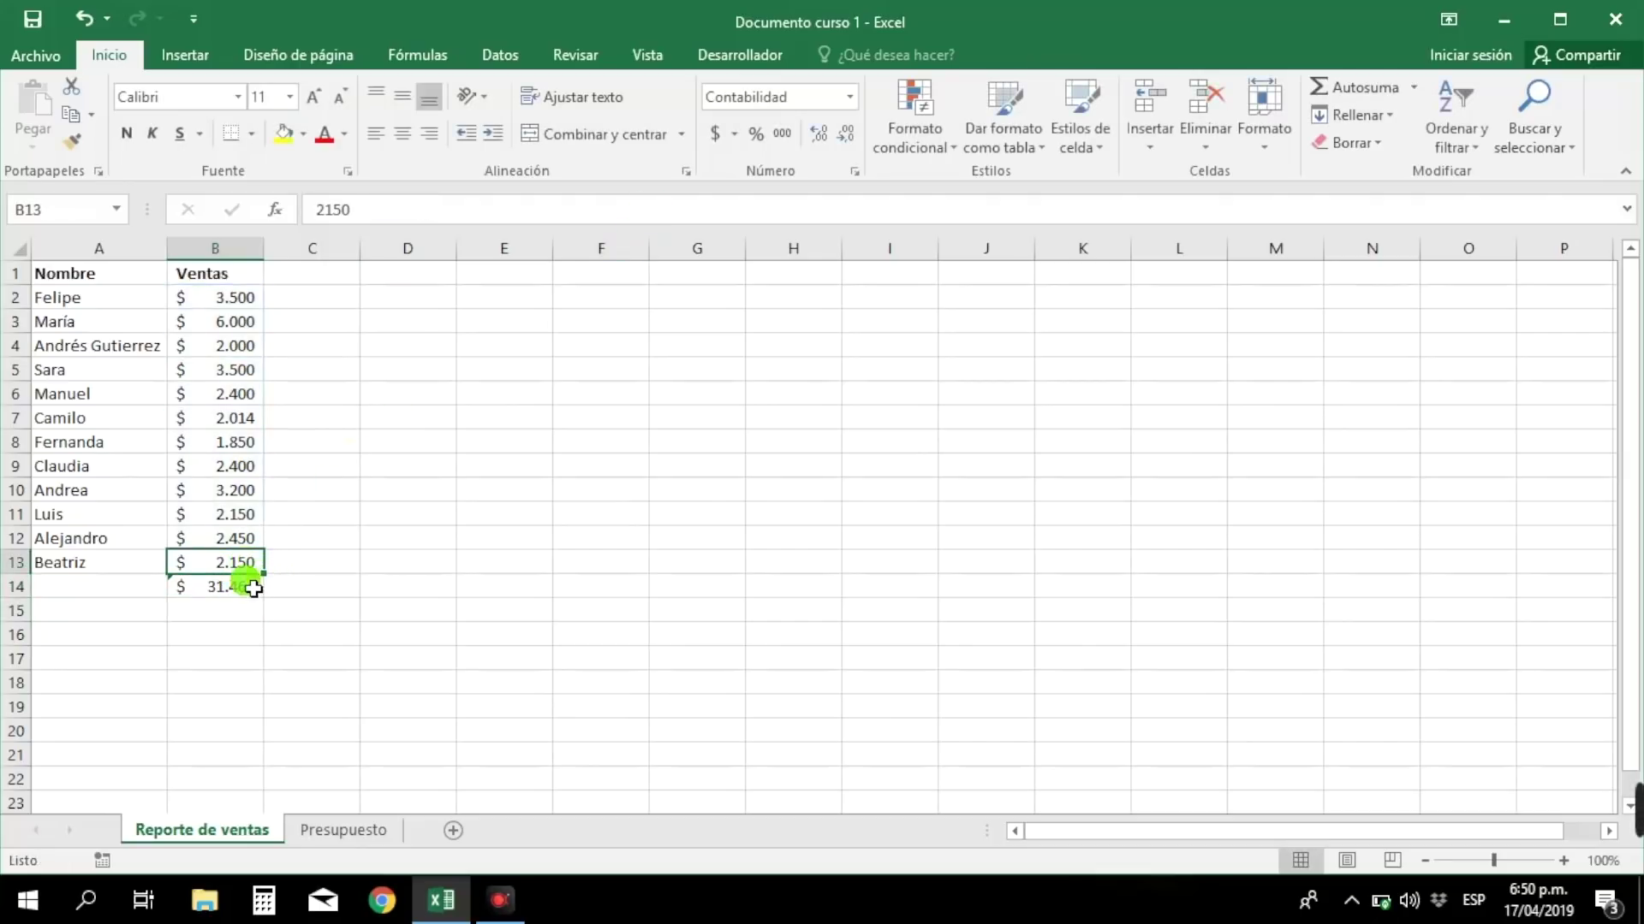
left_click(254, 588)
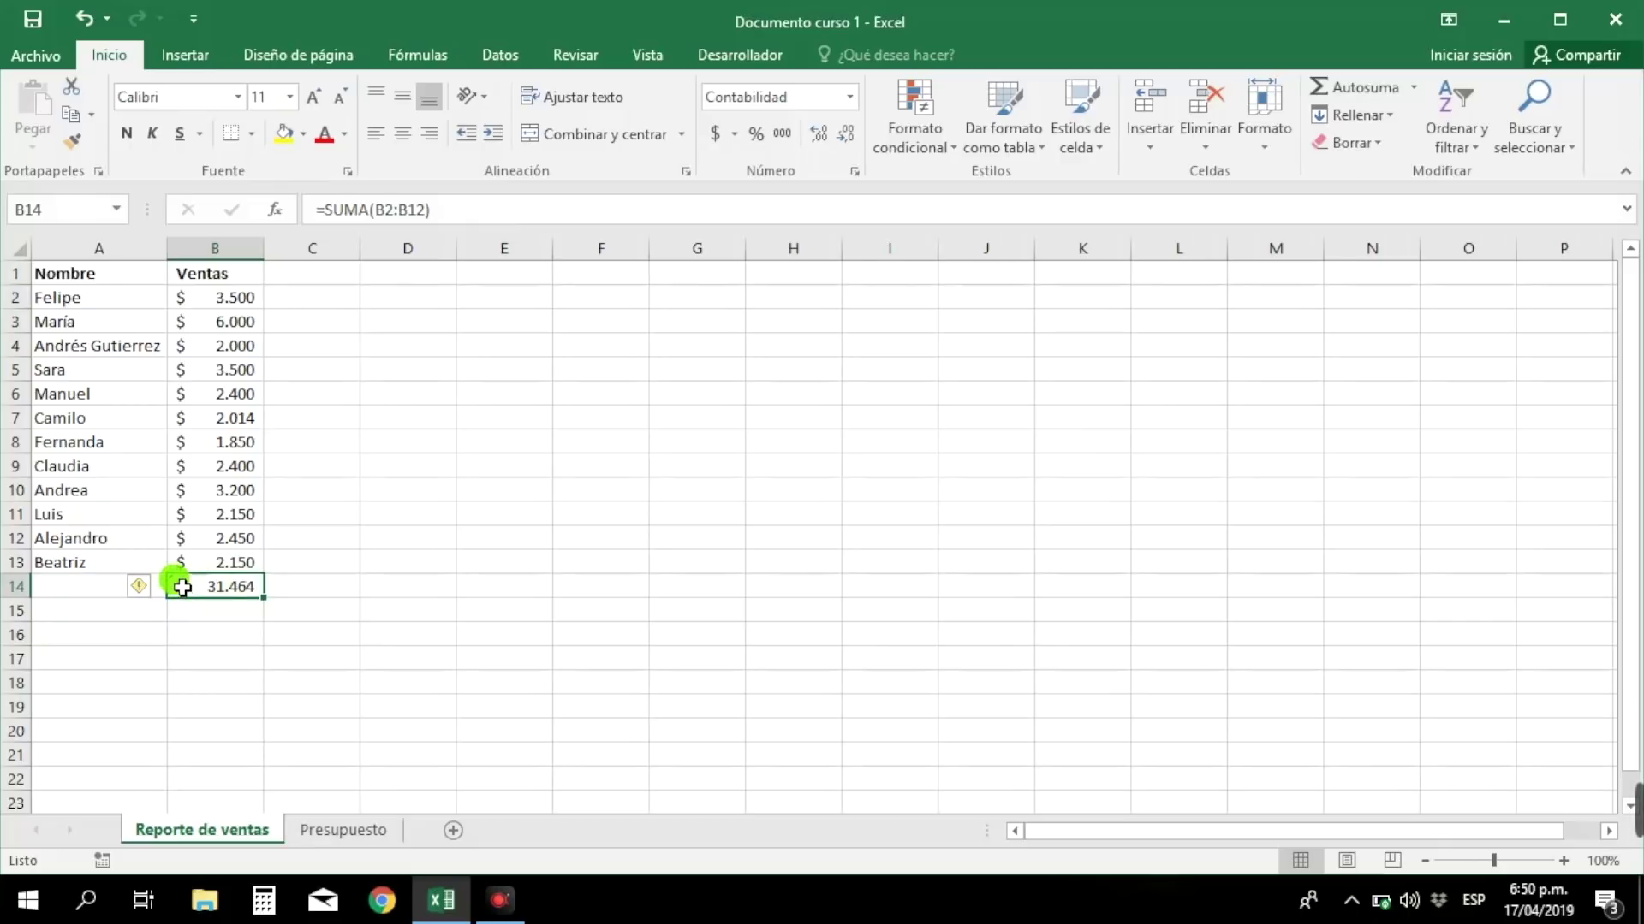
- Use B14's error smart tag to update the formula to =SUMA(B2:B13), totalling $ 33.614
mouse_move(159, 592)
left_click(157, 587)
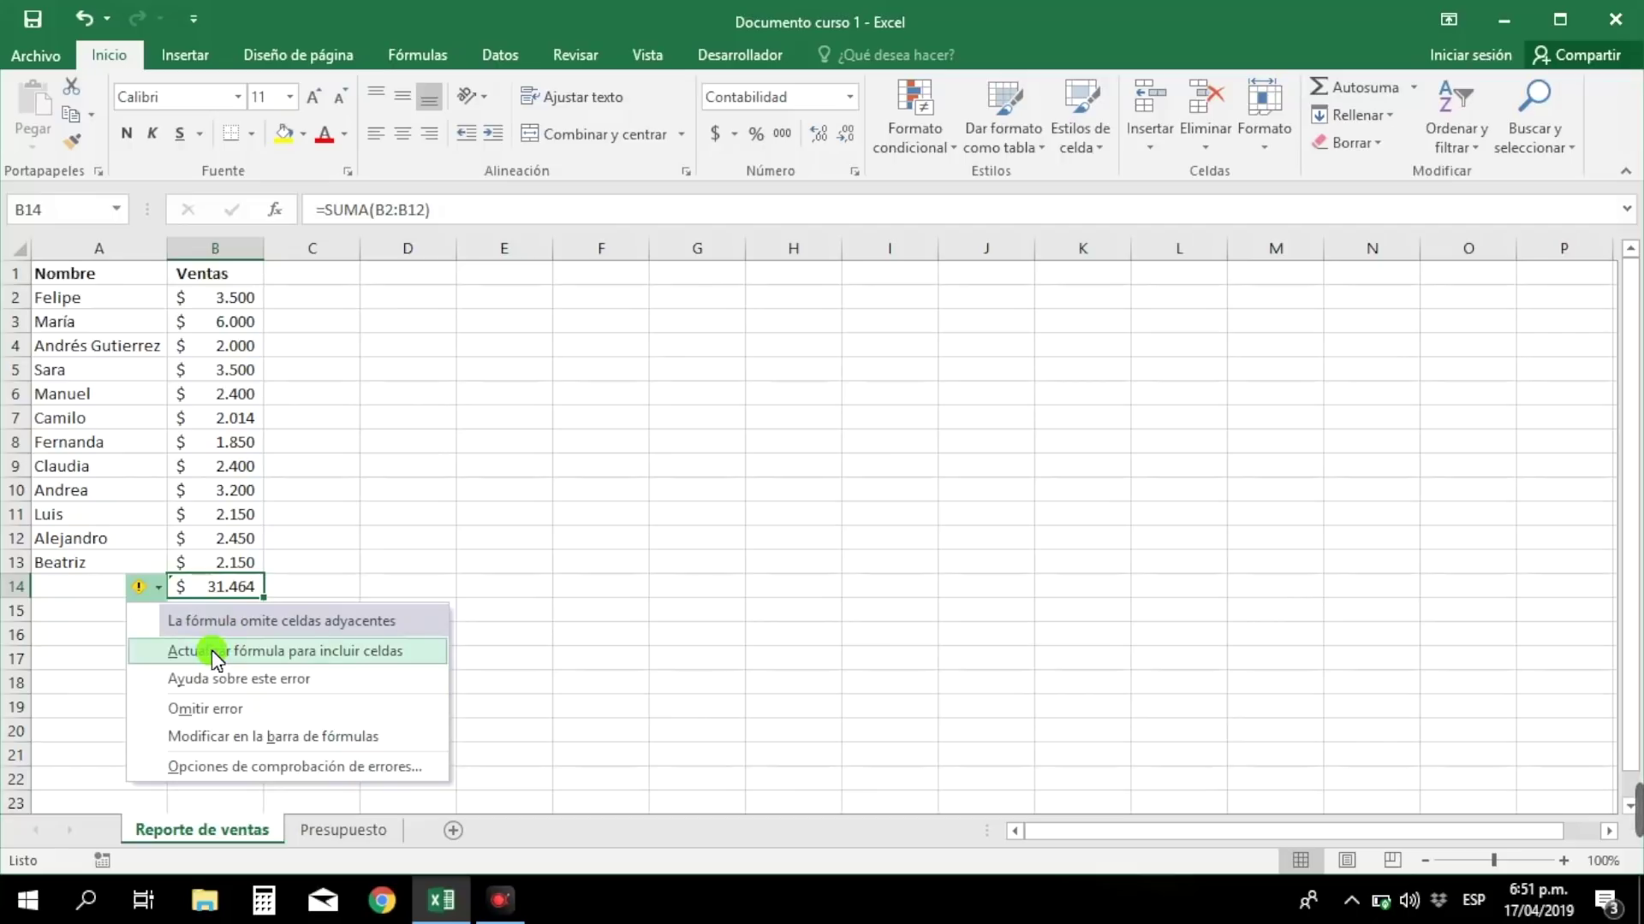
left_click(214, 655)
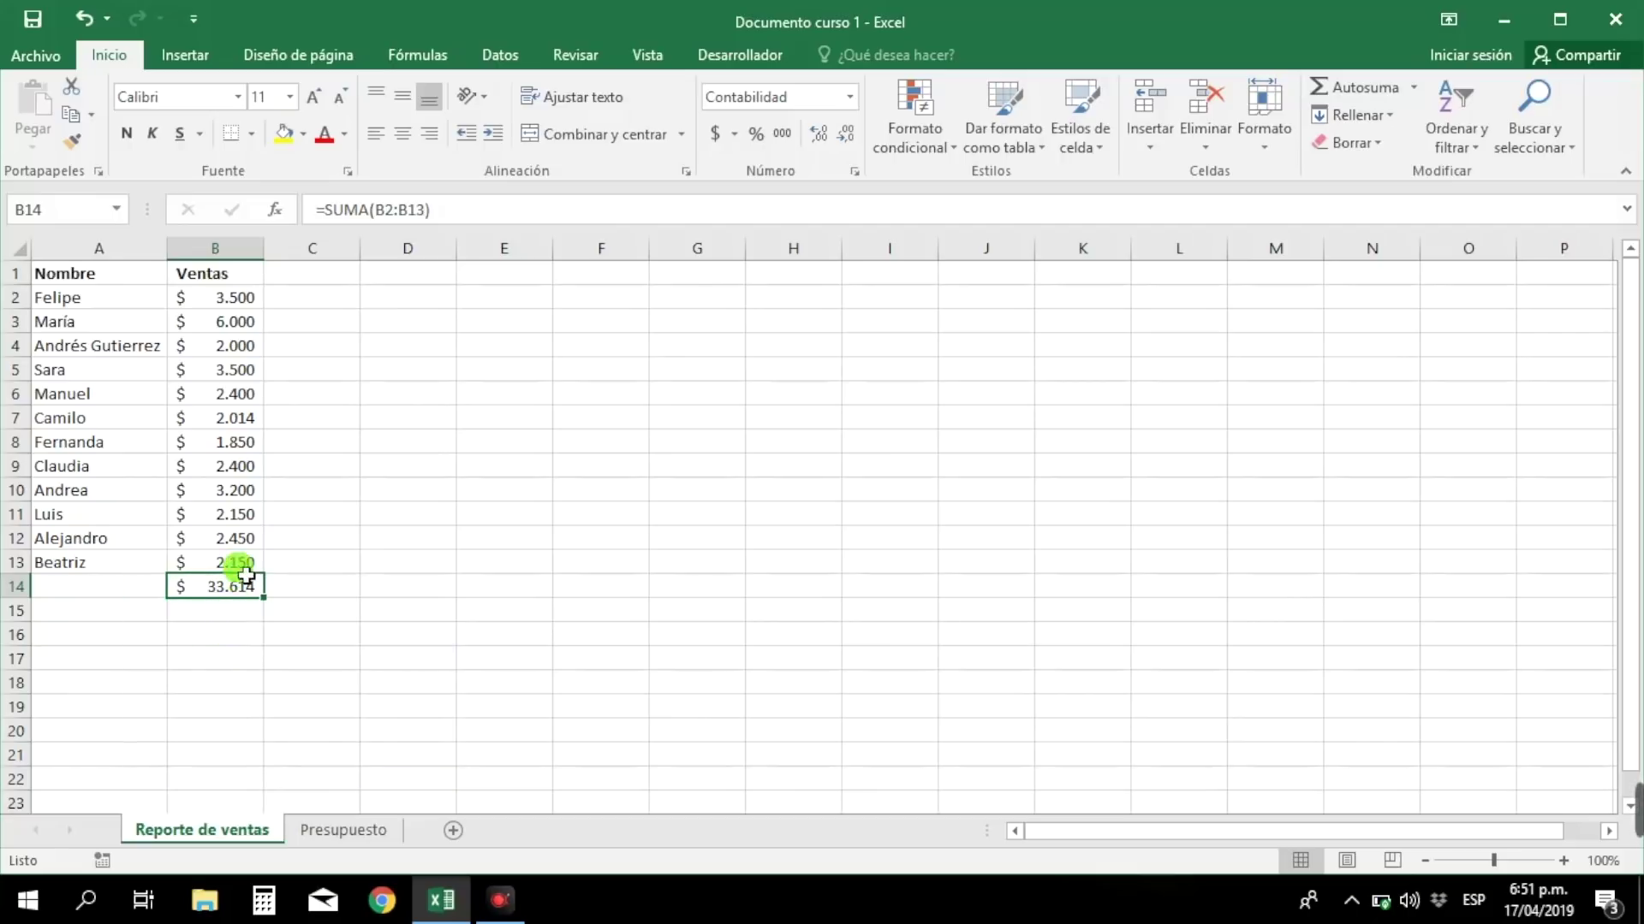
key("F2")
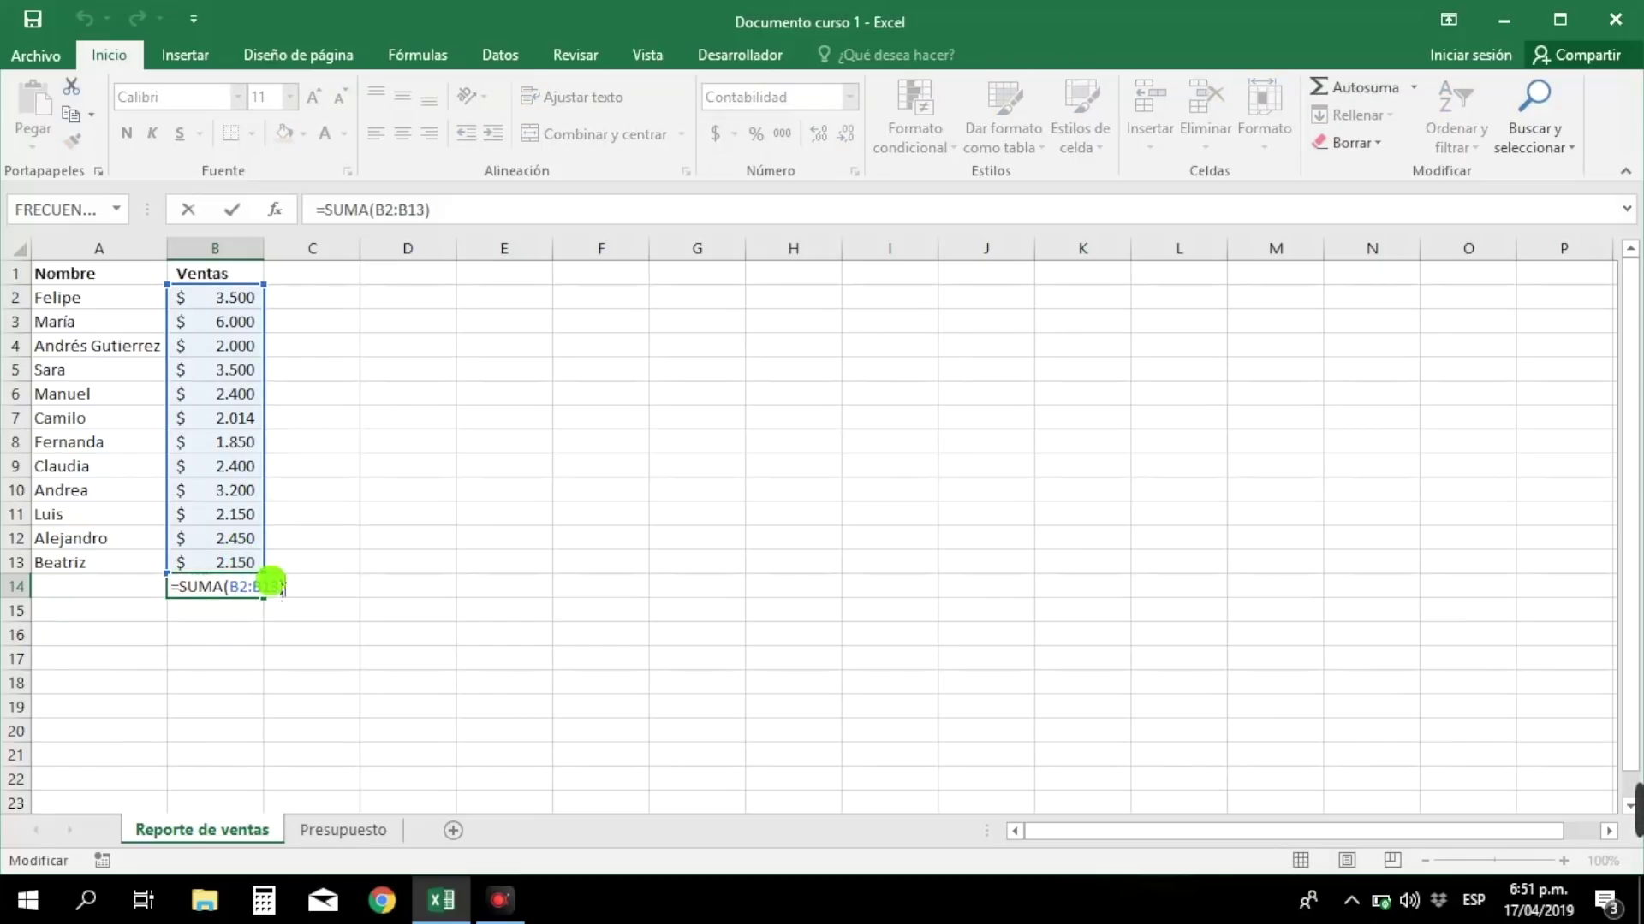
key("ctrl+Return")
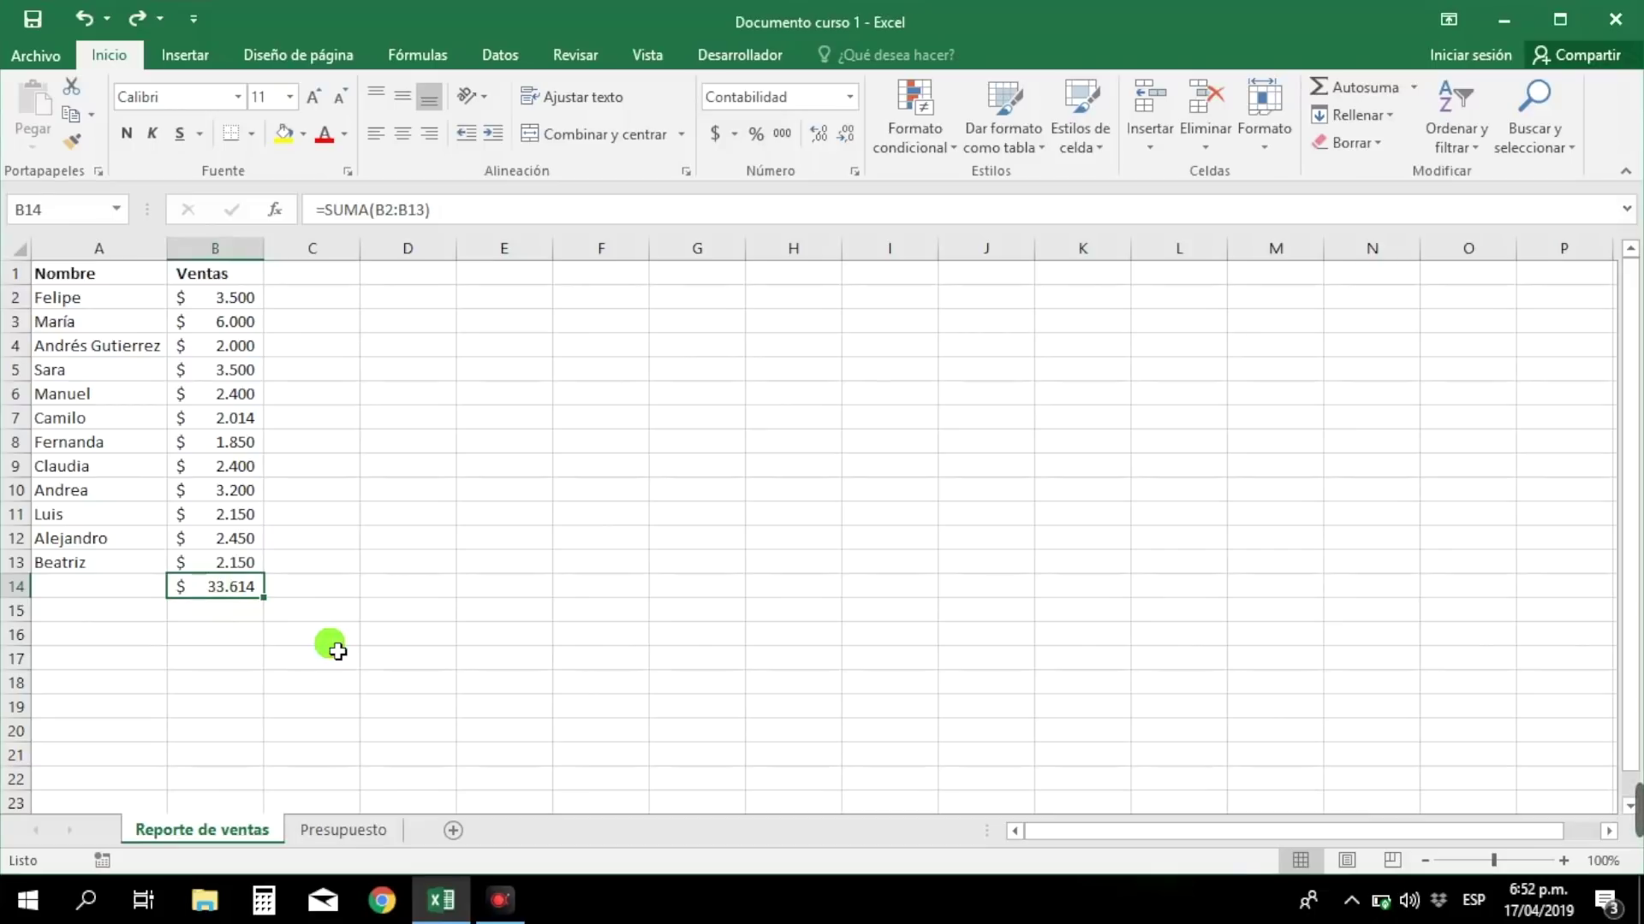
key("F2")
type("=")
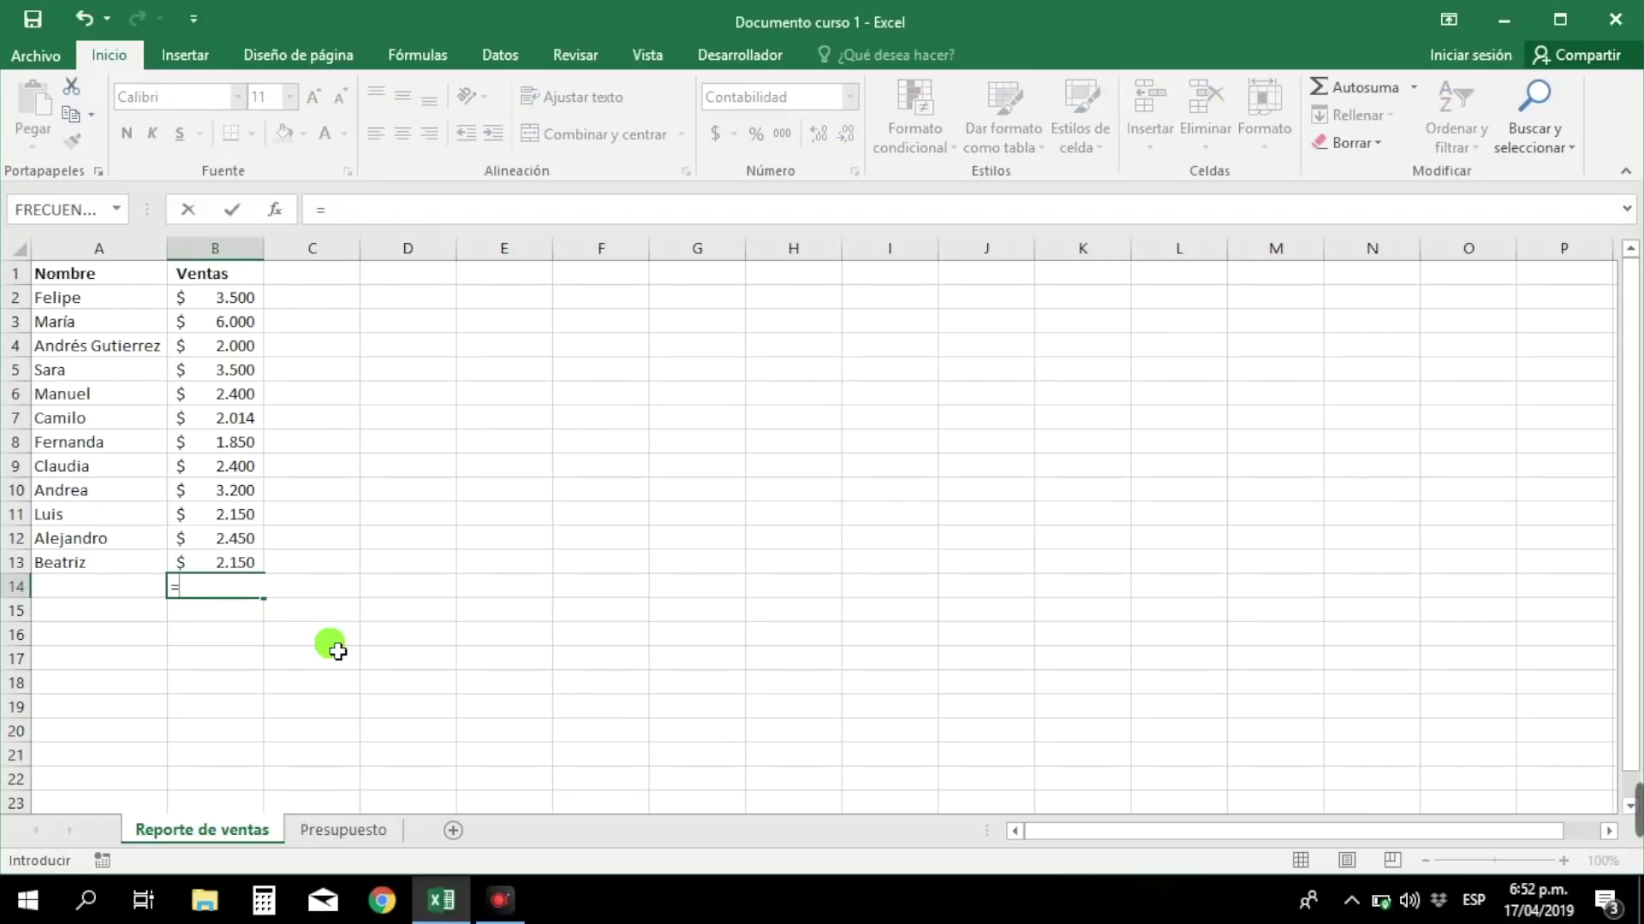
type("pr")
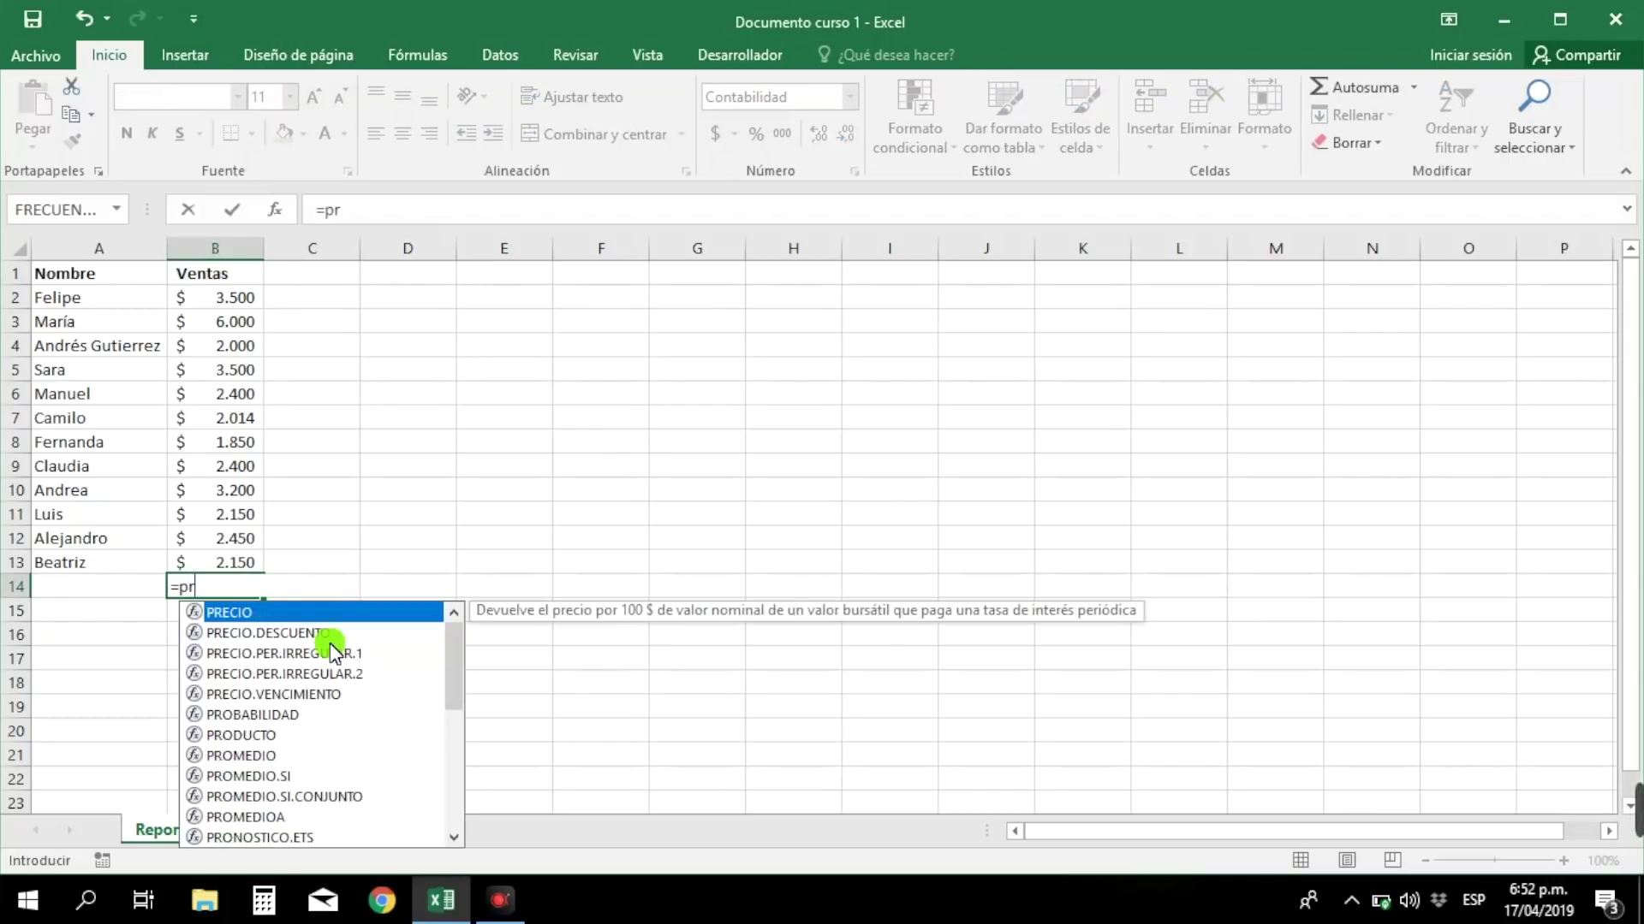
type("omedio")
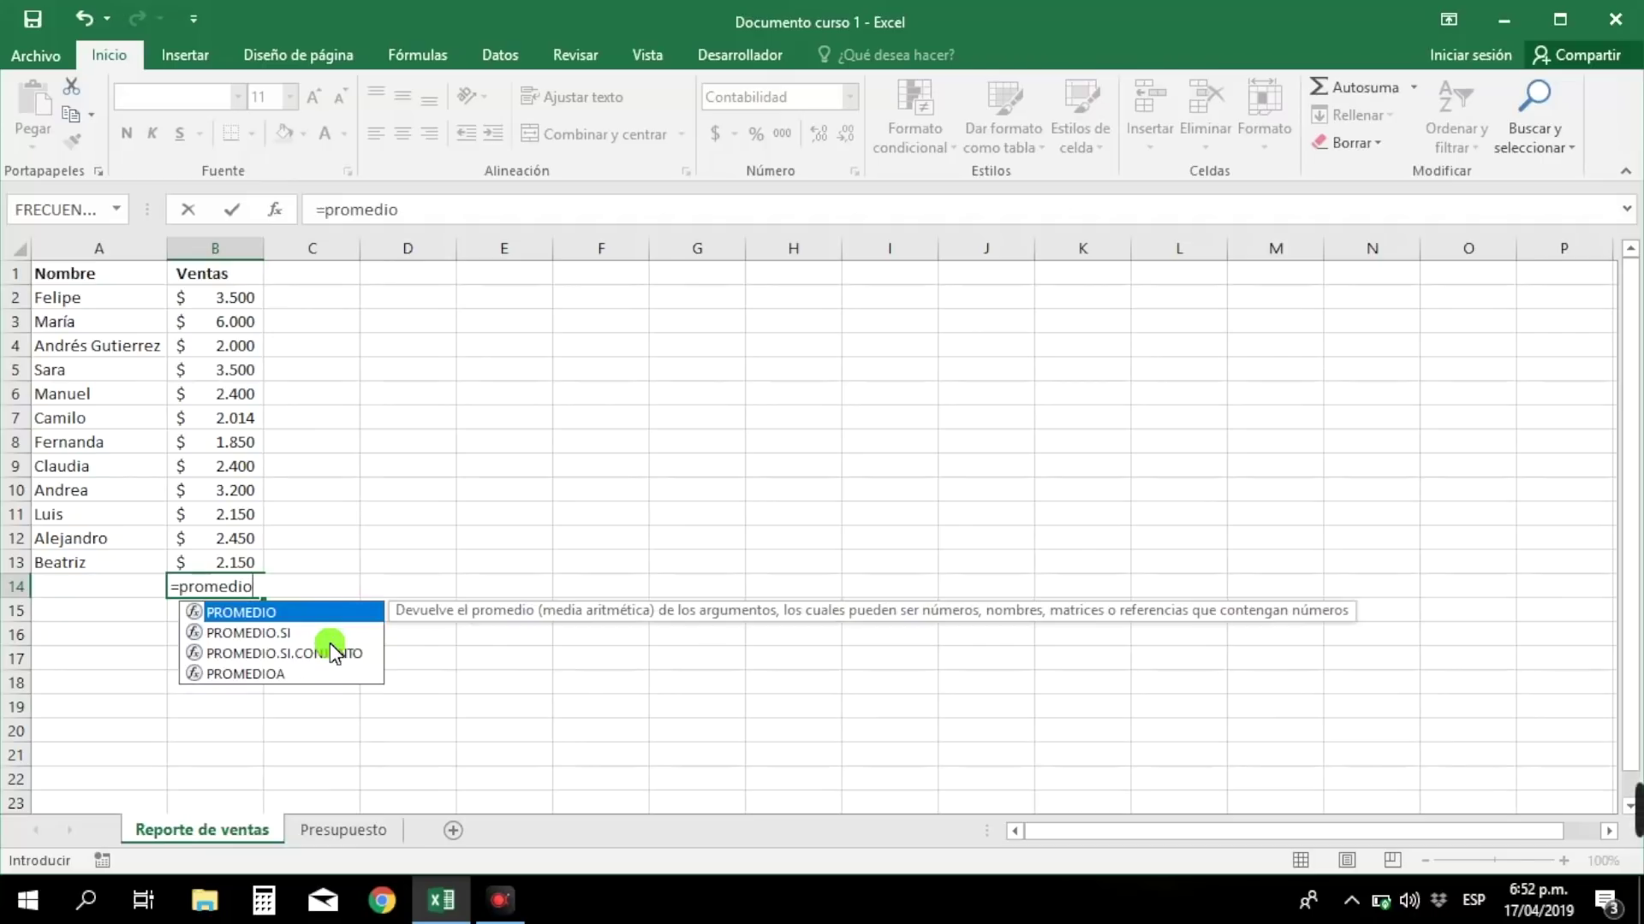
type("(")
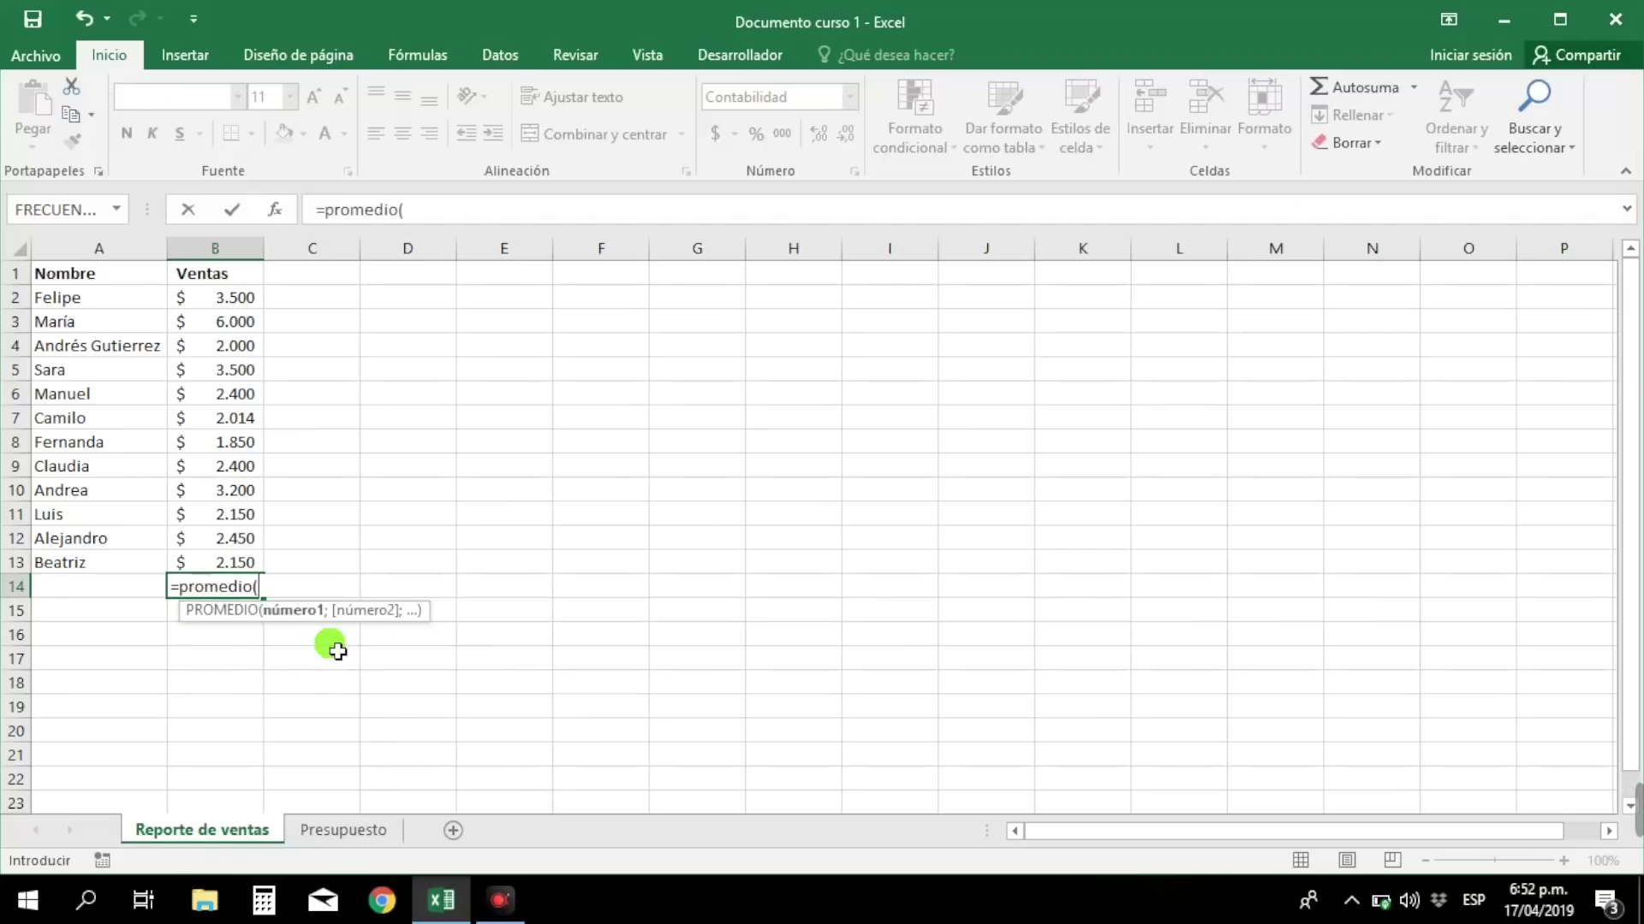
left_click_drag(235, 295, 238, 565)
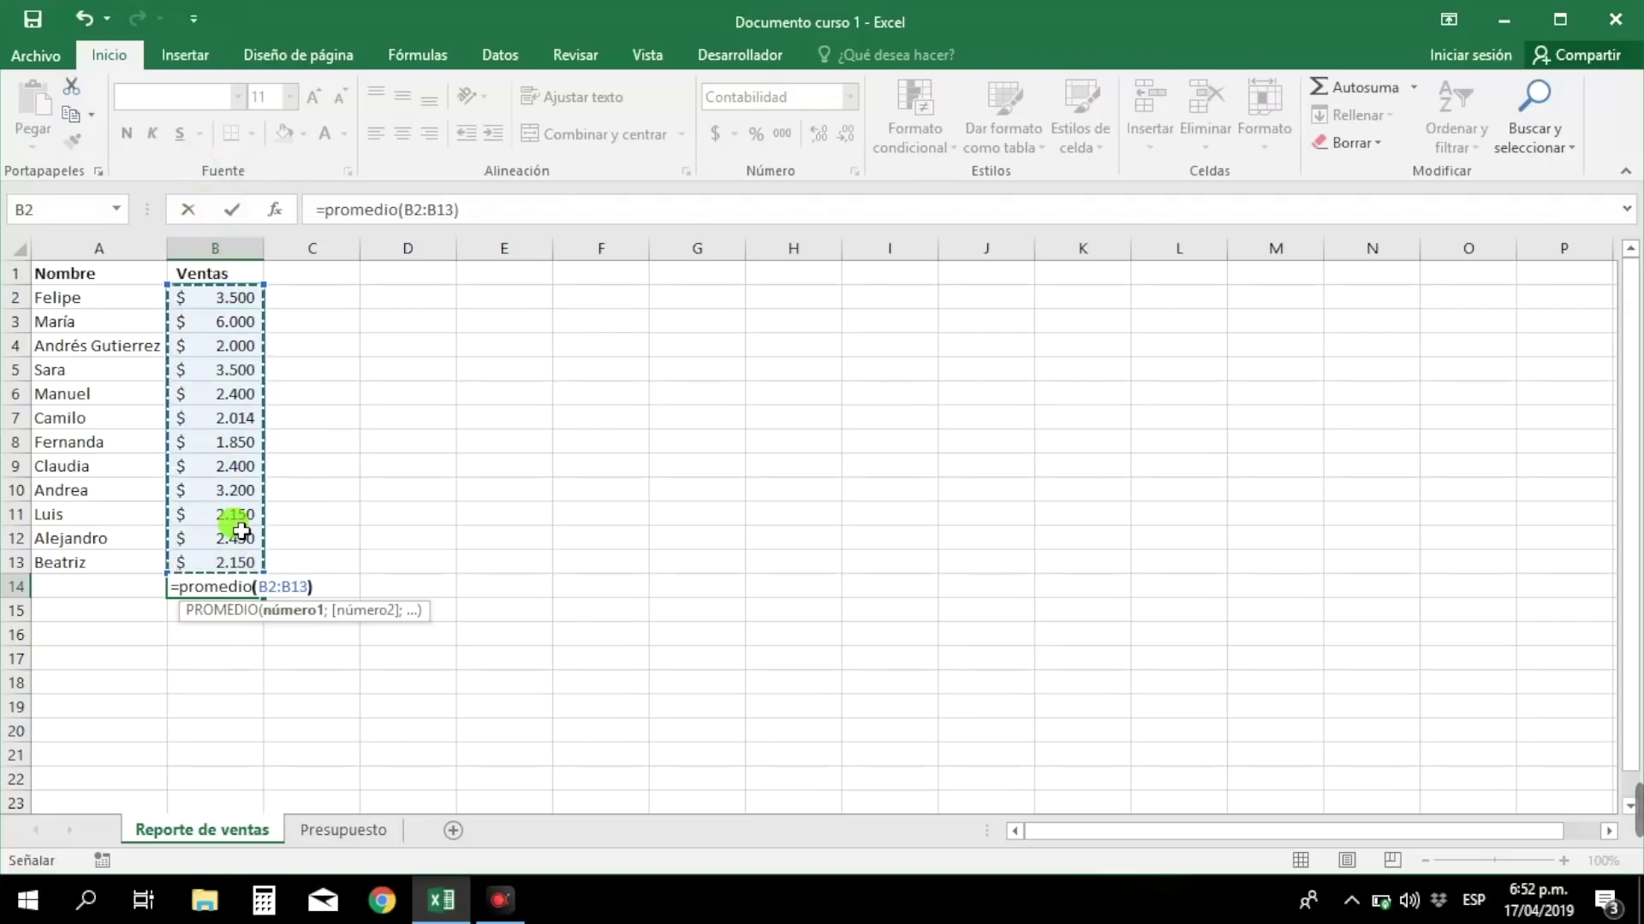
key("Return")
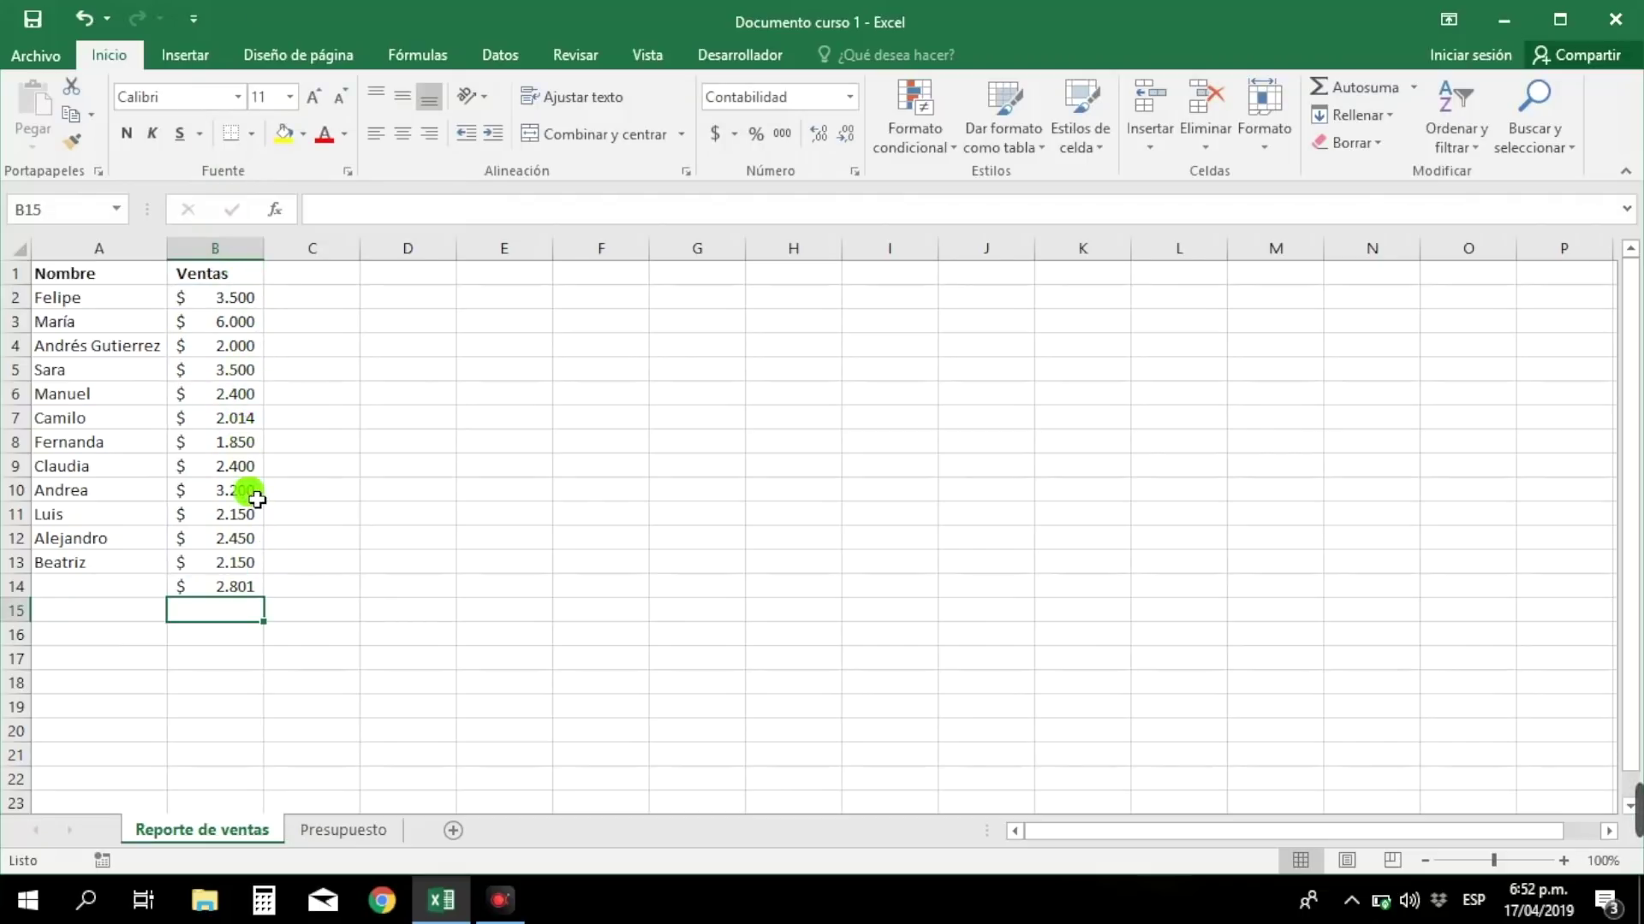
left_click(237, 591)
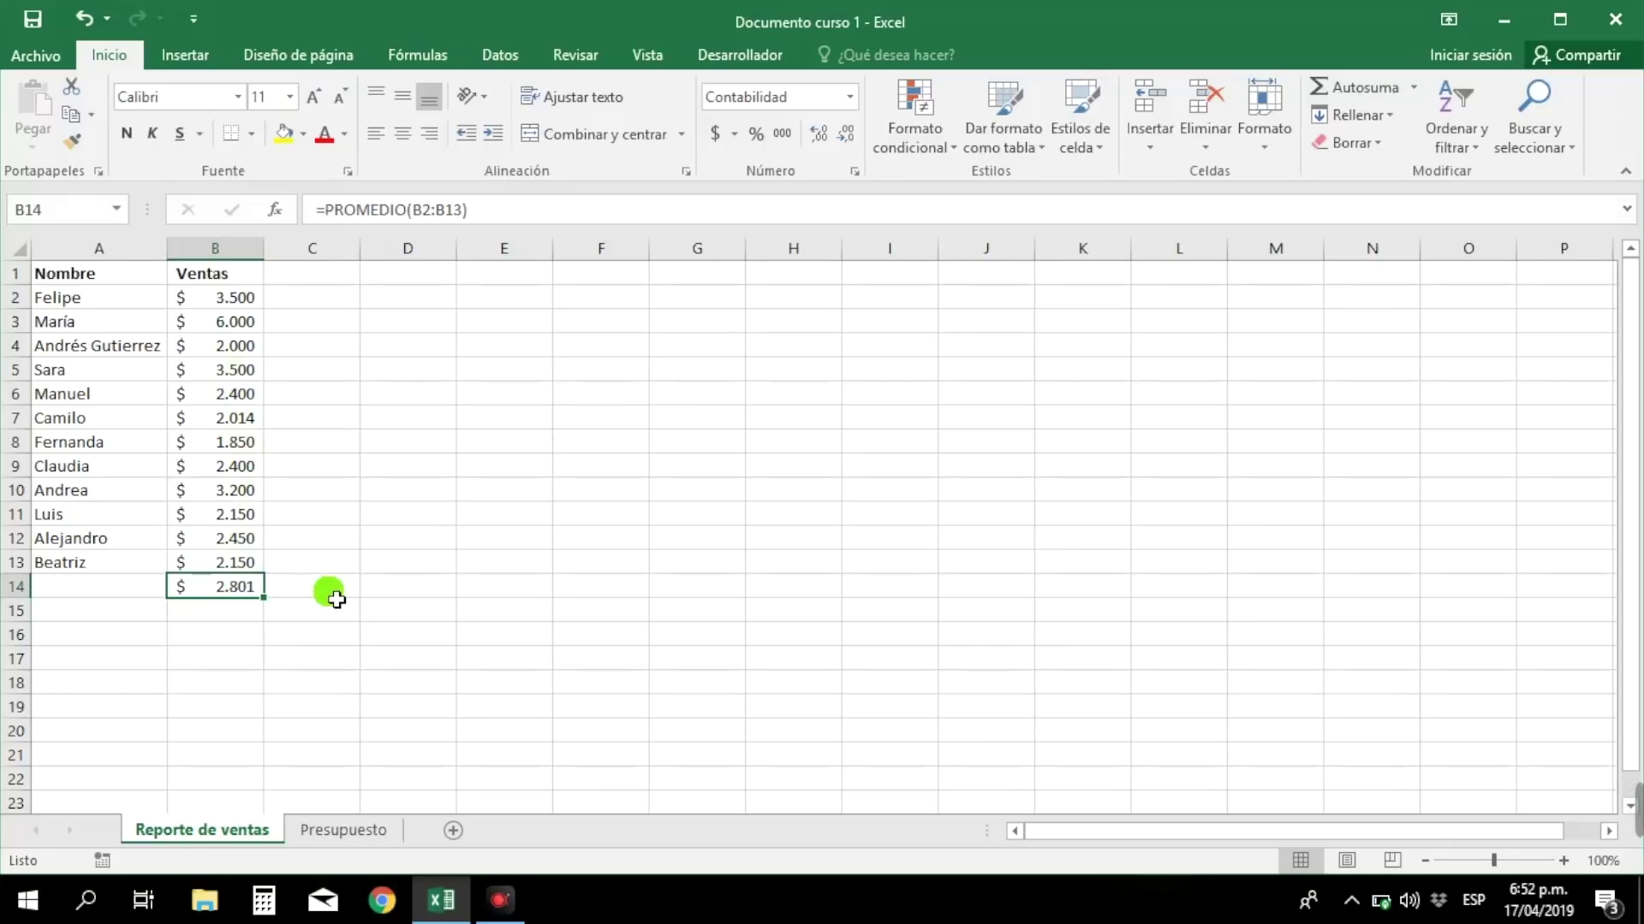
left_click_drag(252, 300, 258, 569)
left_click_drag(112, 306, 130, 562)
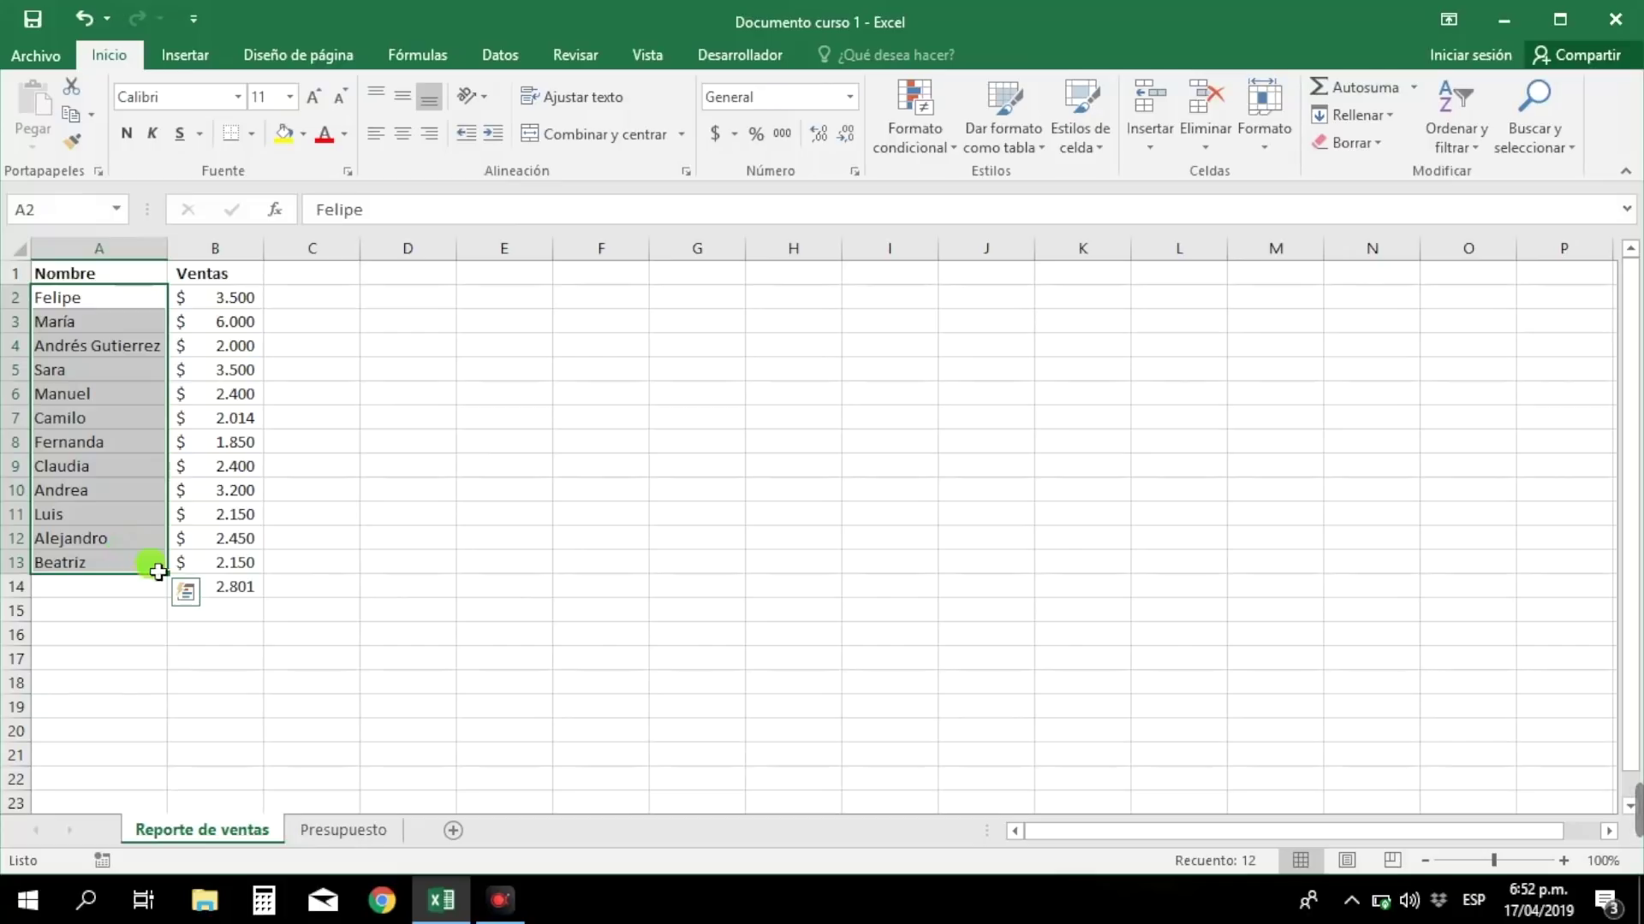
- Replace B14's average with an AutoSum =SUMA(B2:B13) showing $ 33.614
left_click(235, 590)
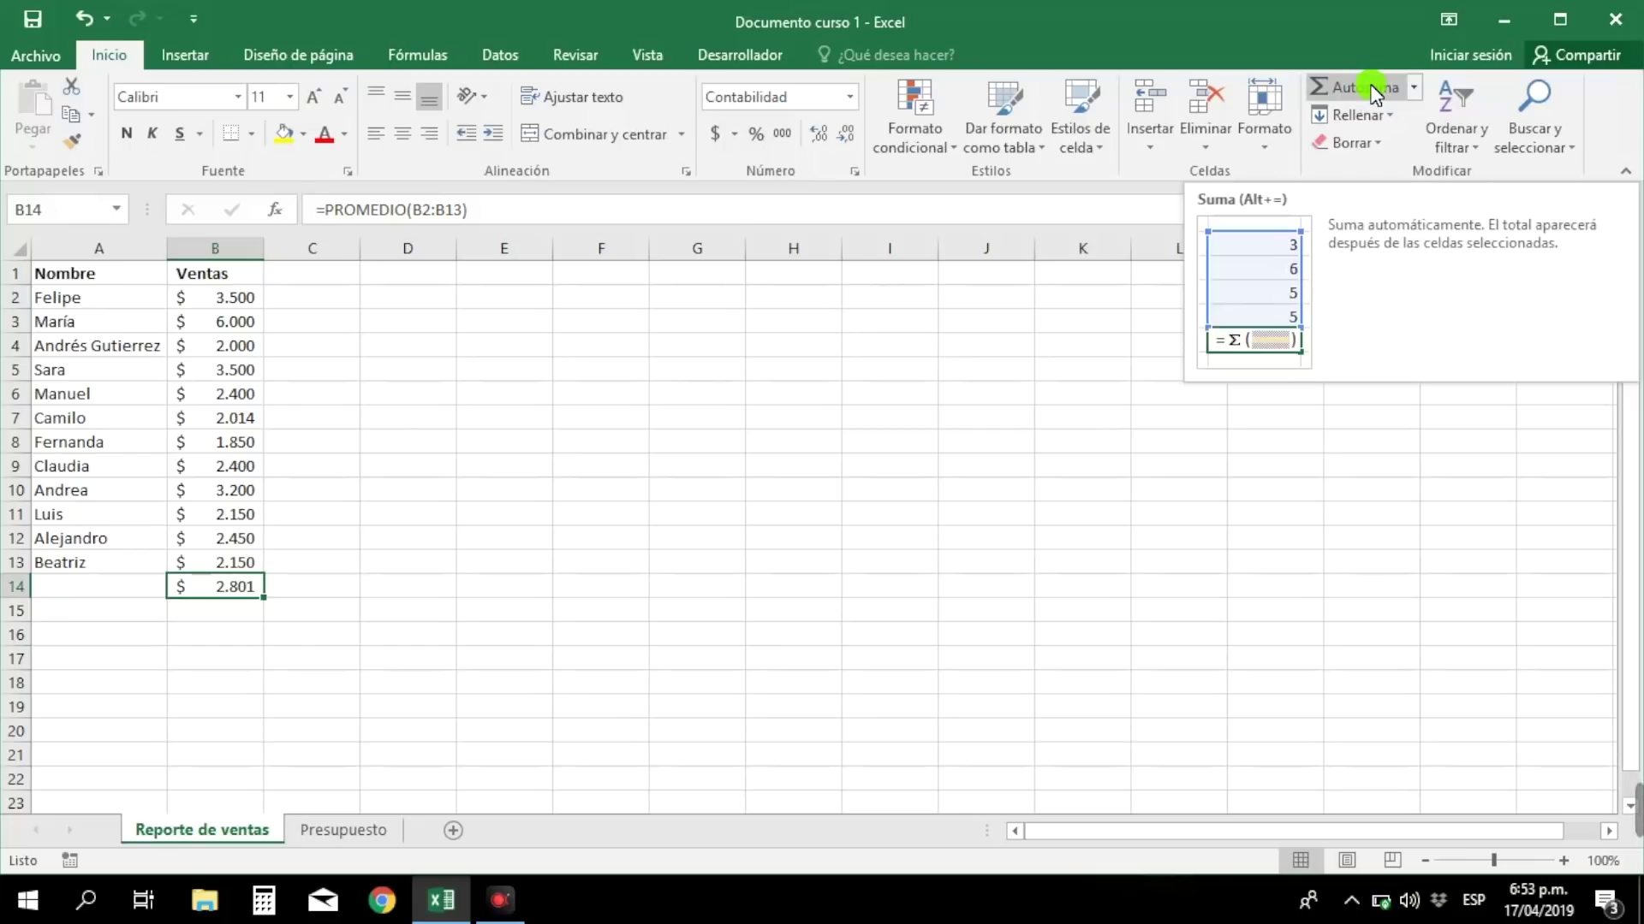
left_click(1371, 86)
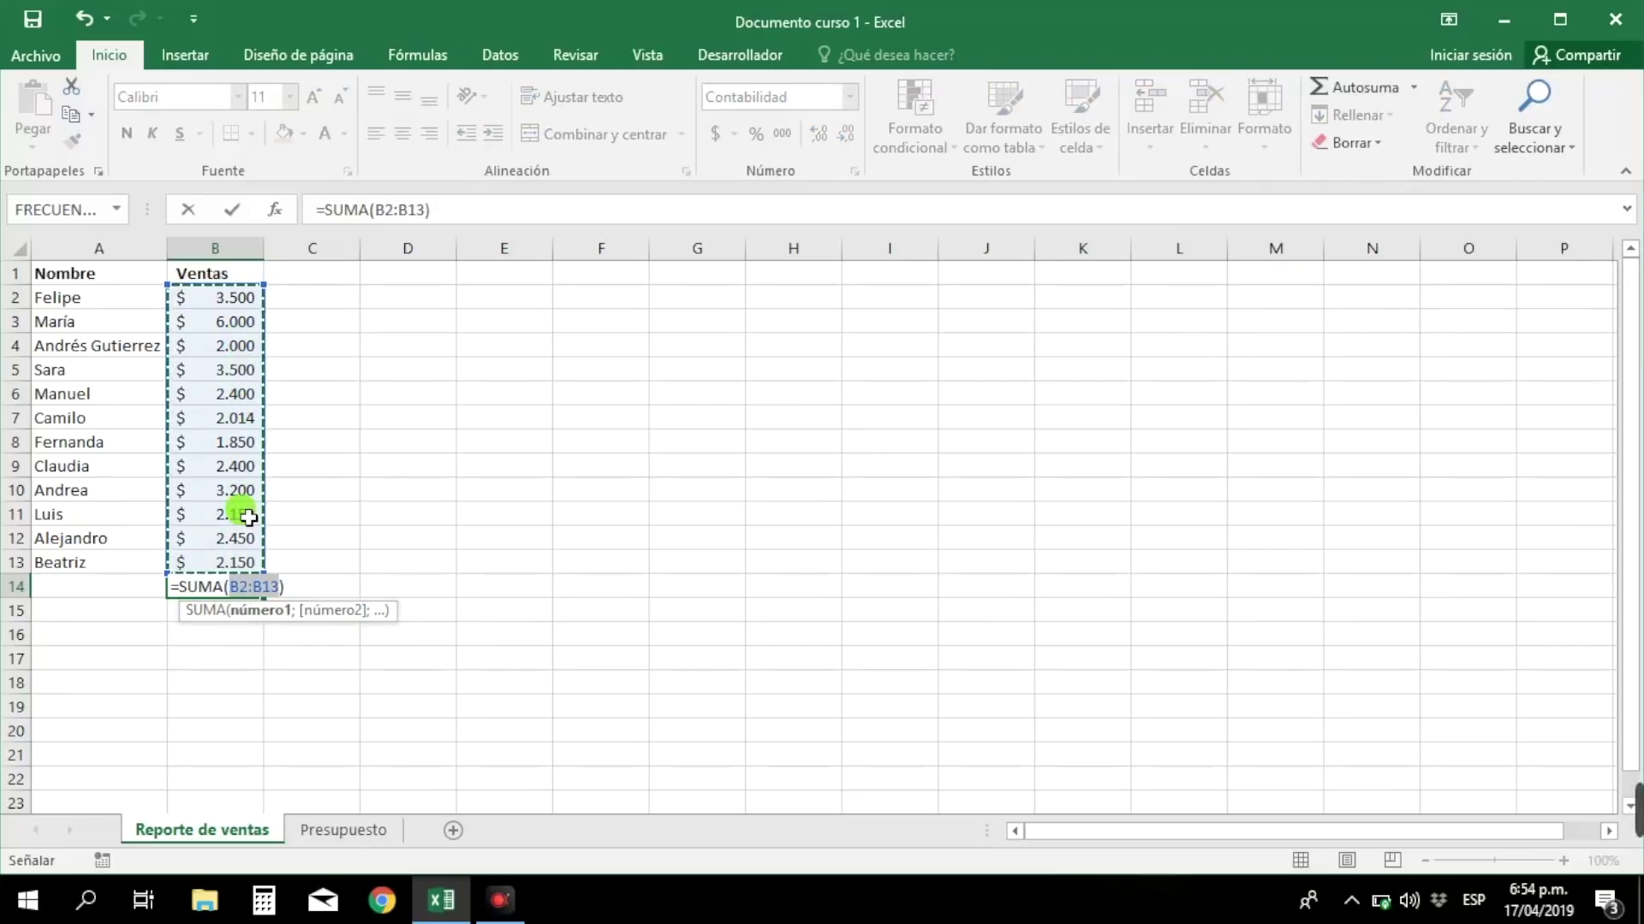
key("Return")
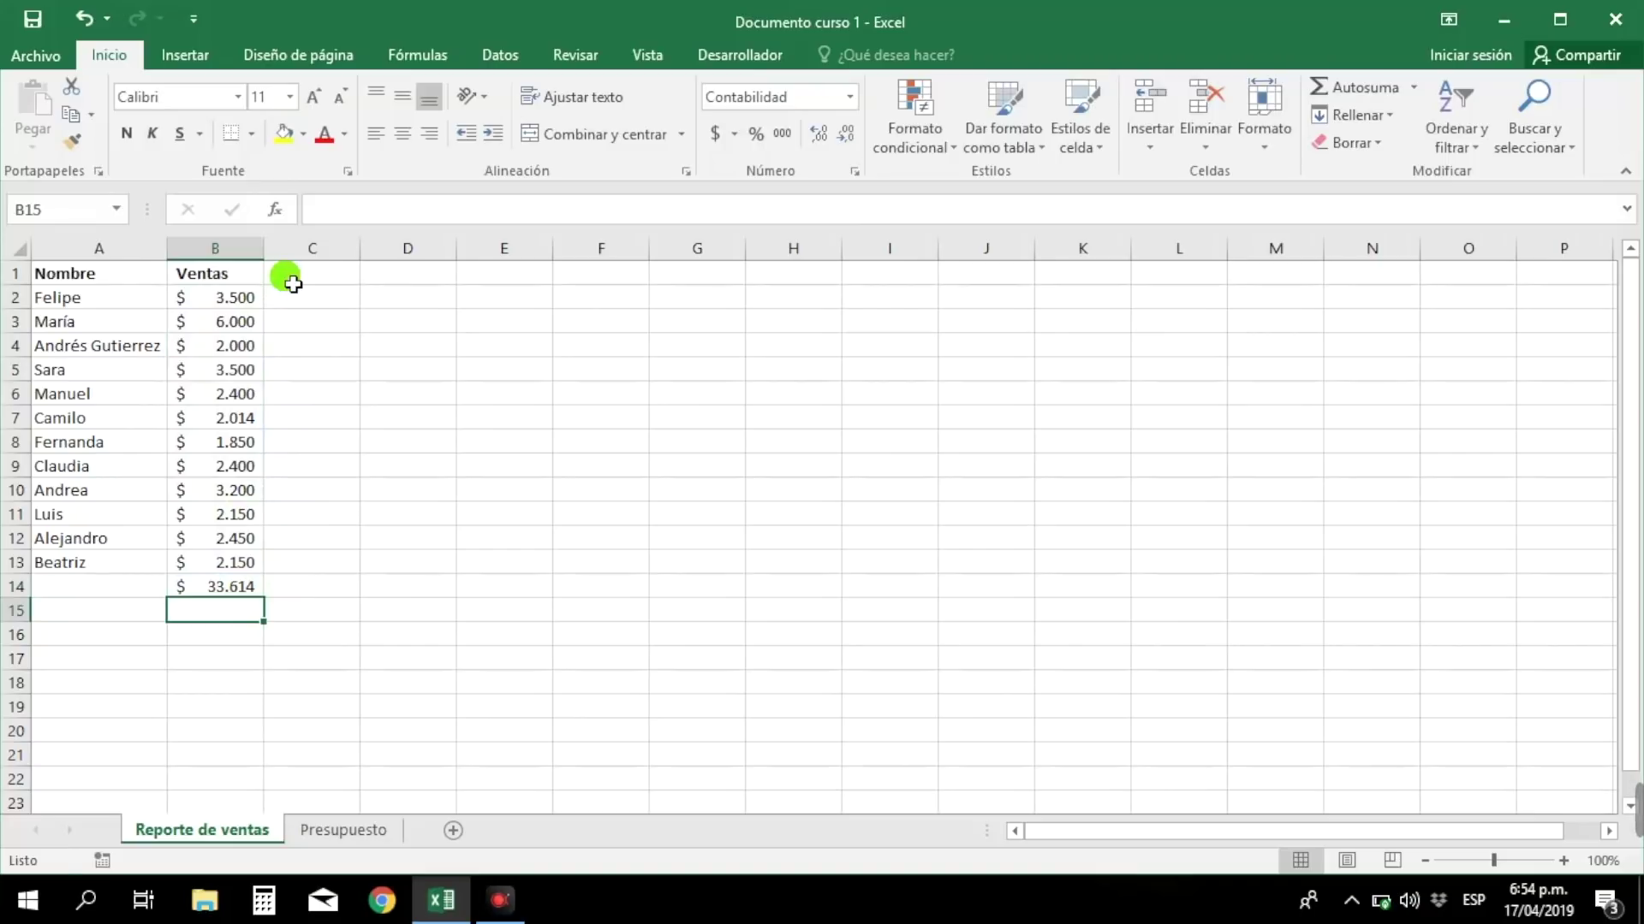
left_click(293, 284)
- Head column C 'Ventas 2', bold all row 1 headings, and type 'Total x vendedor' in D1
type("Ventas 2")
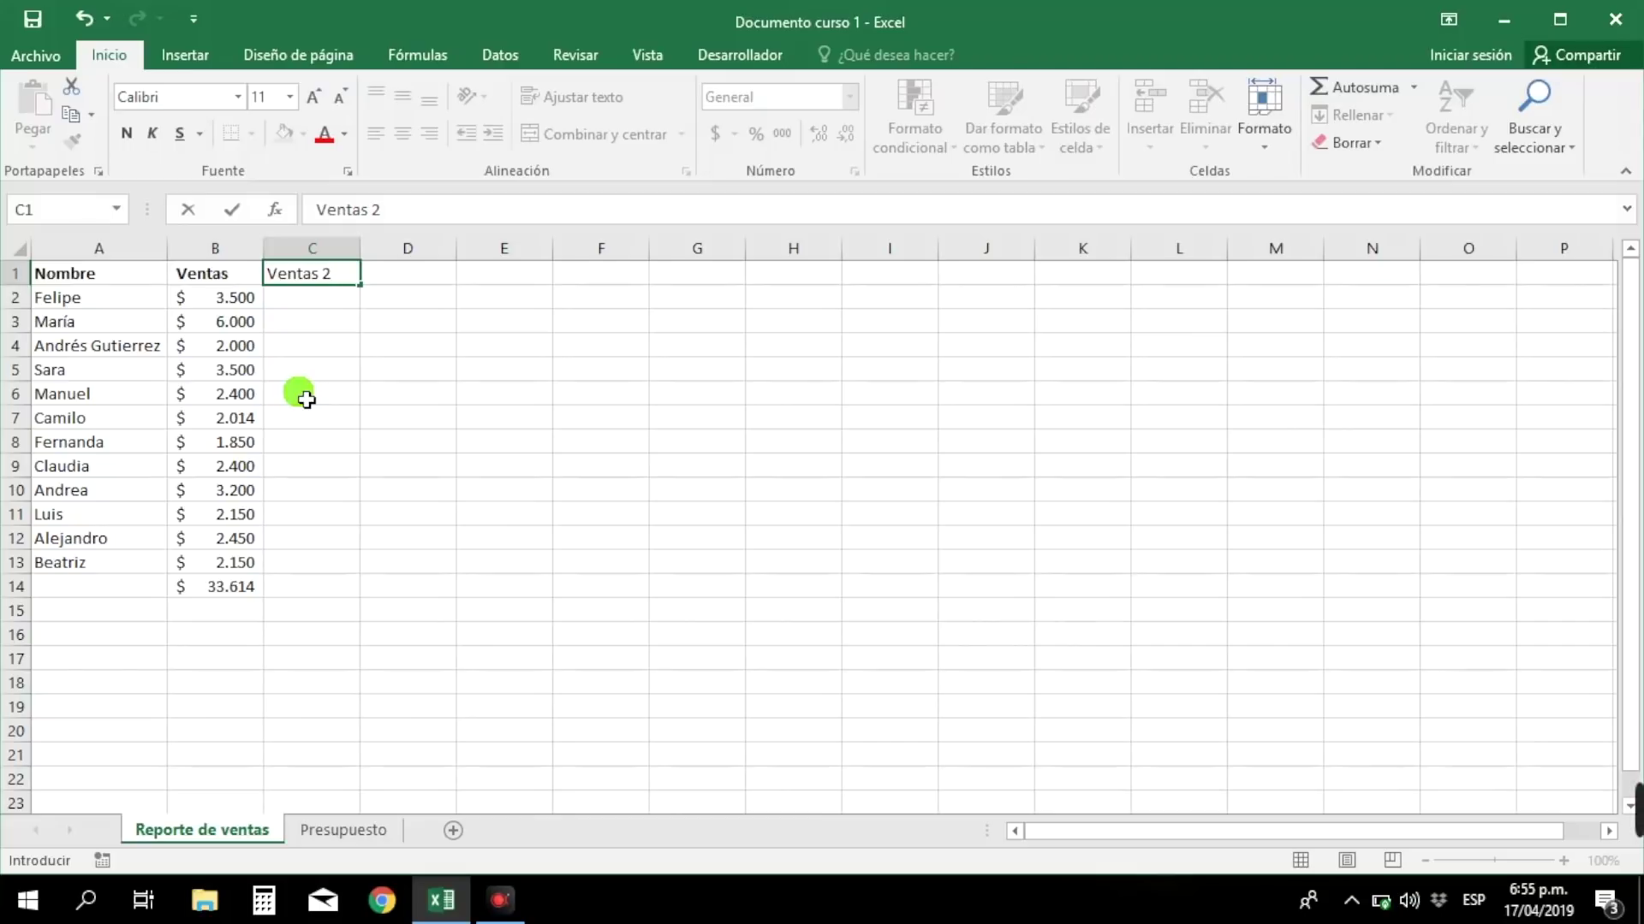
key("Return")
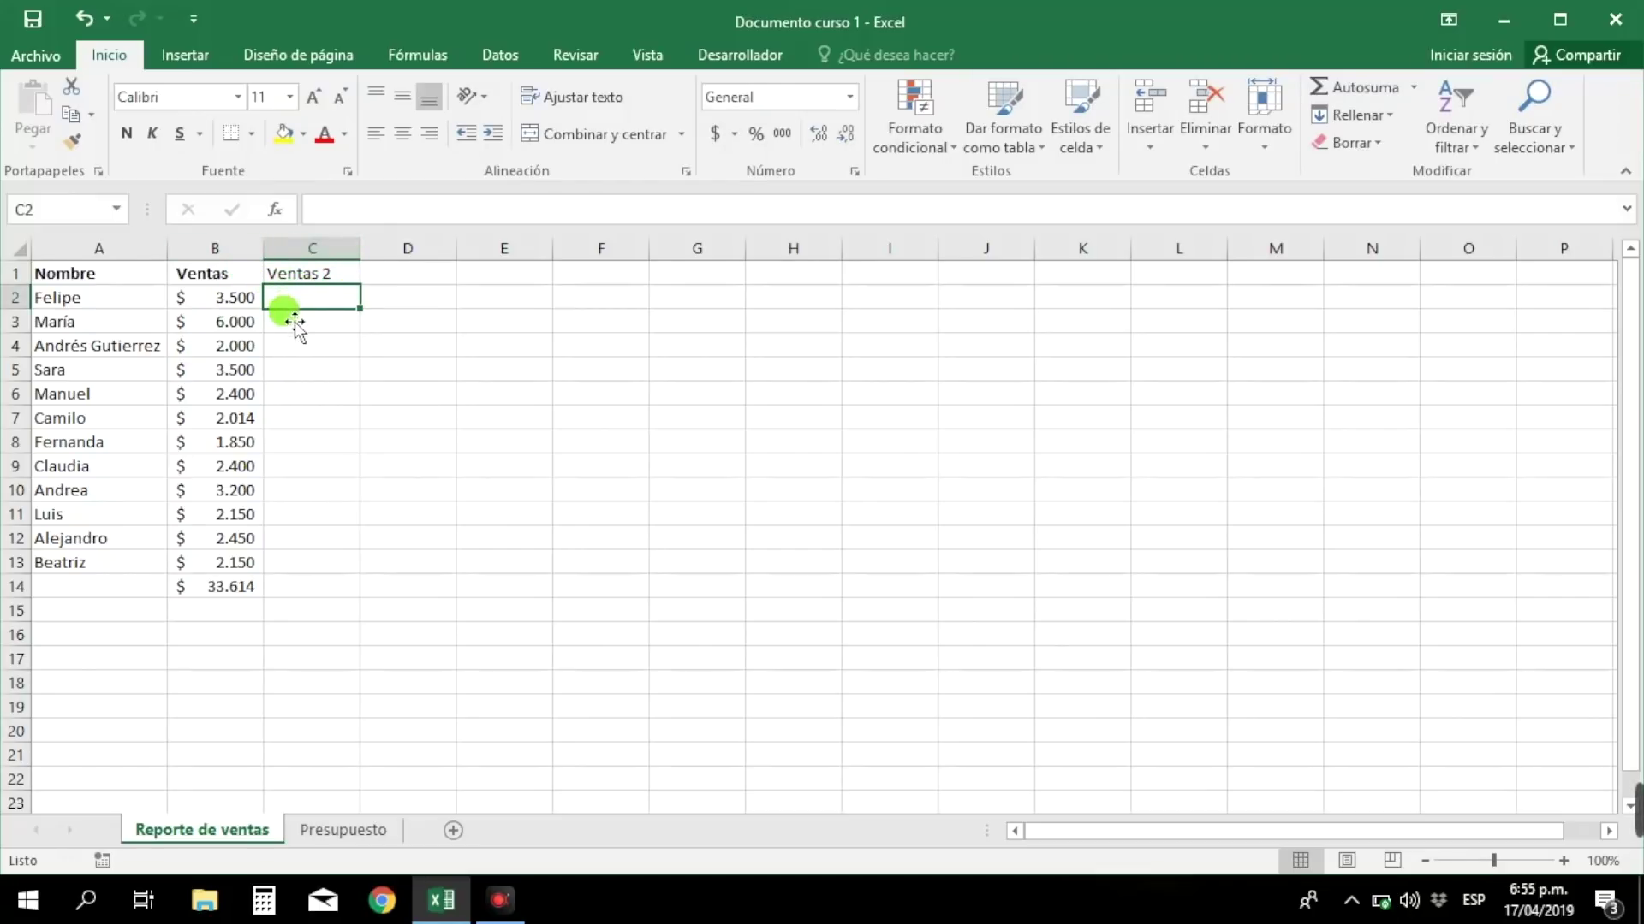
left_click(302, 271)
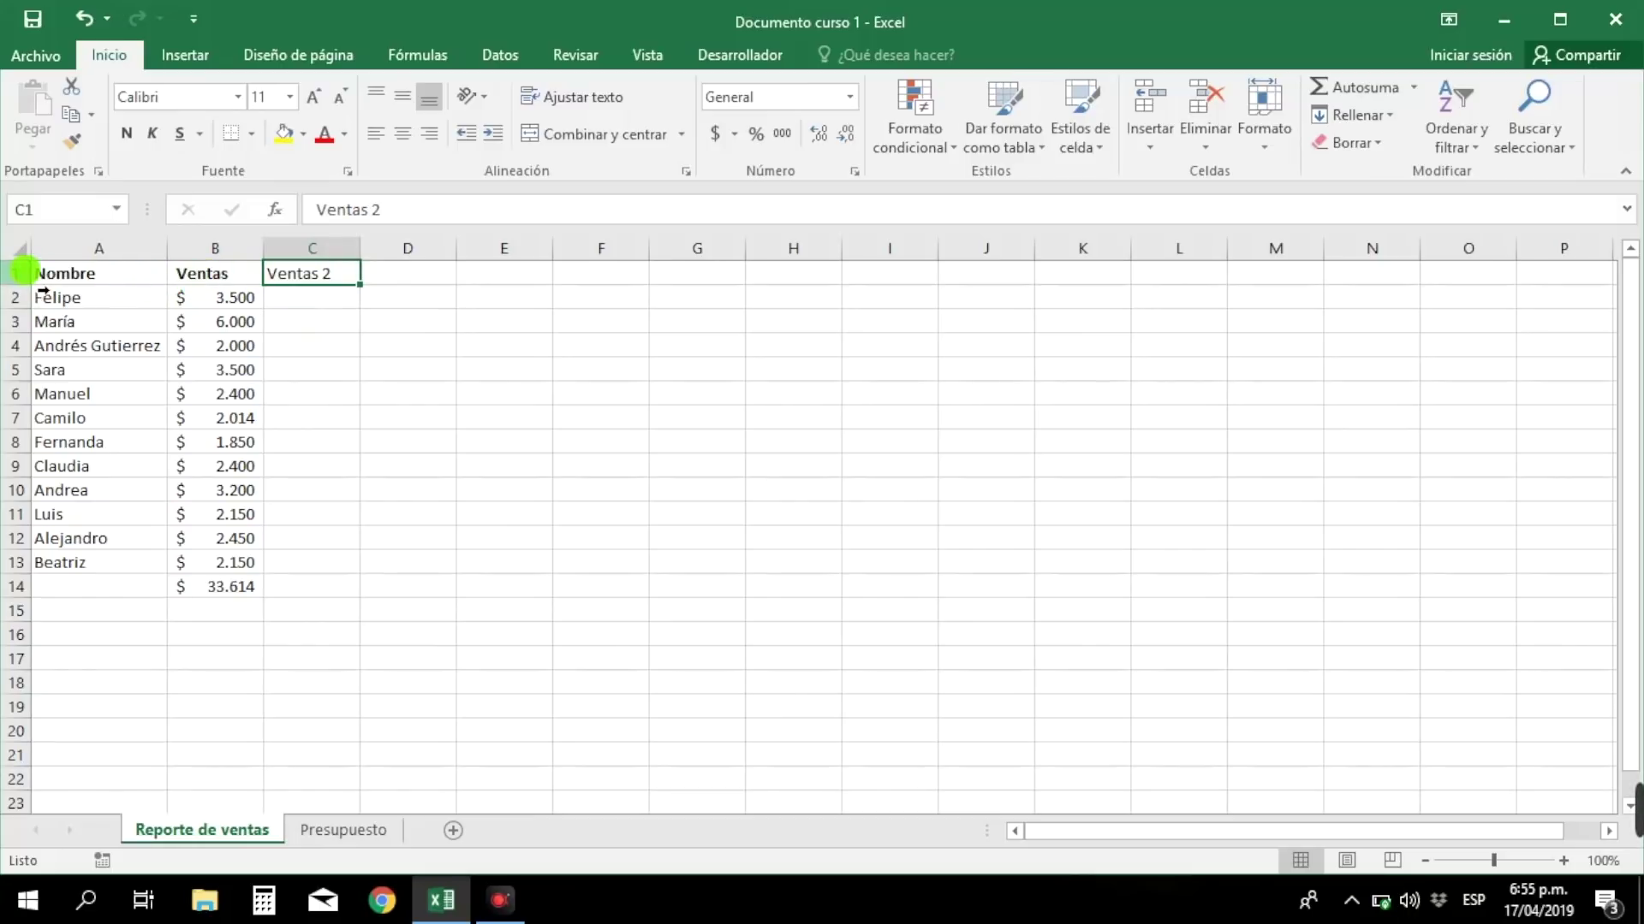
left_click(17, 272)
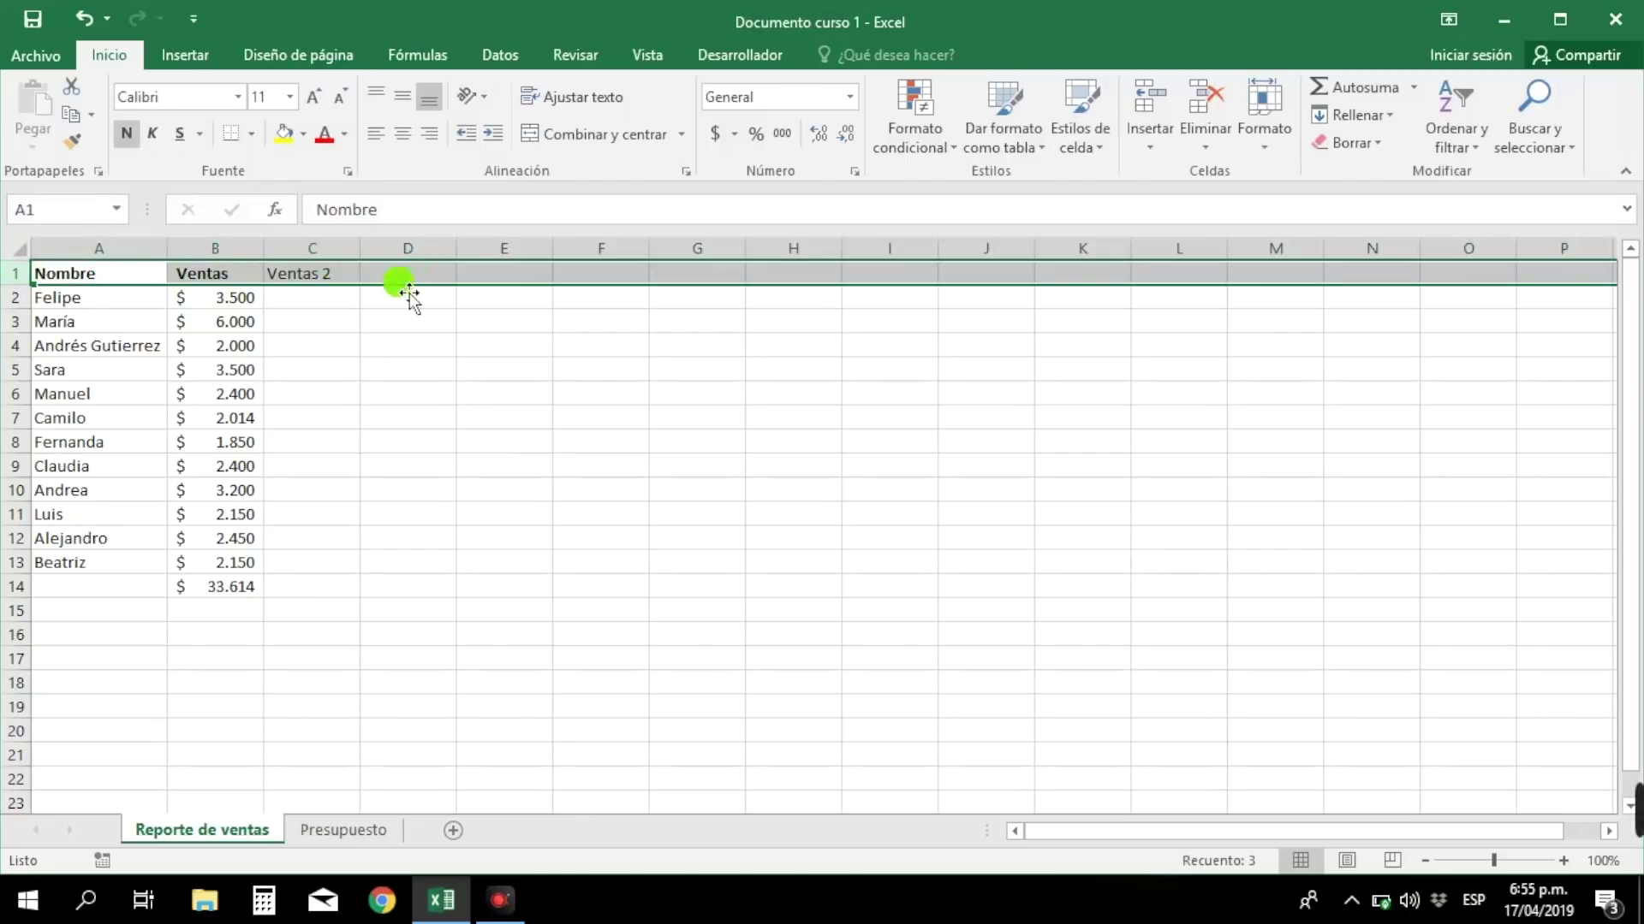
left_click(128, 134)
left_click(128, 134)
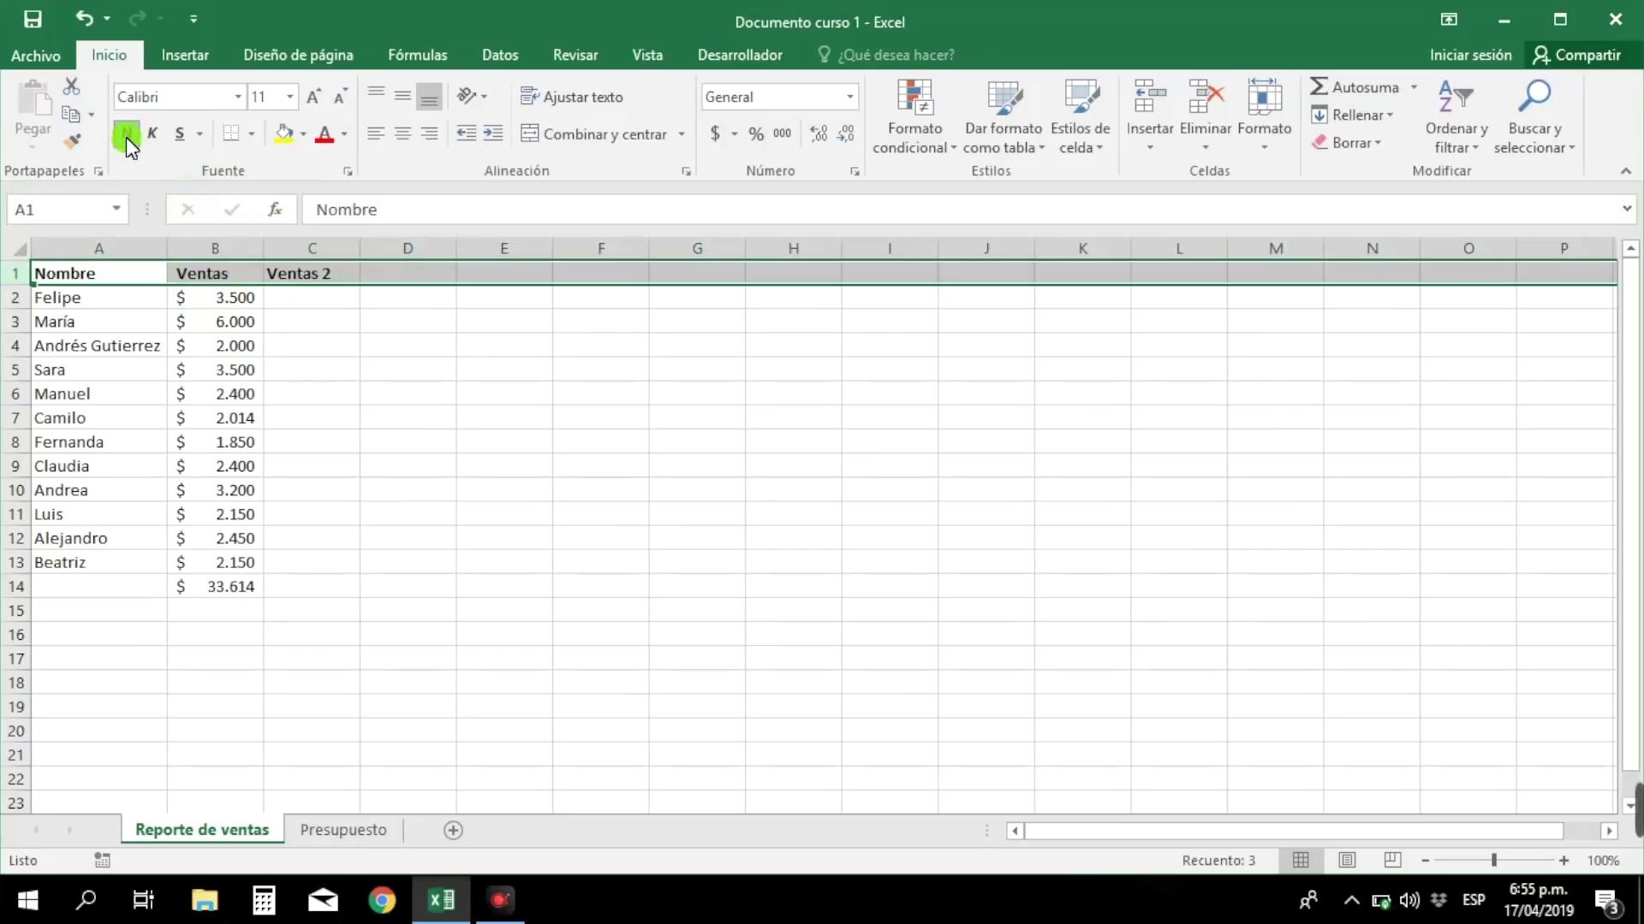
left_click(322, 309)
left_click(419, 286)
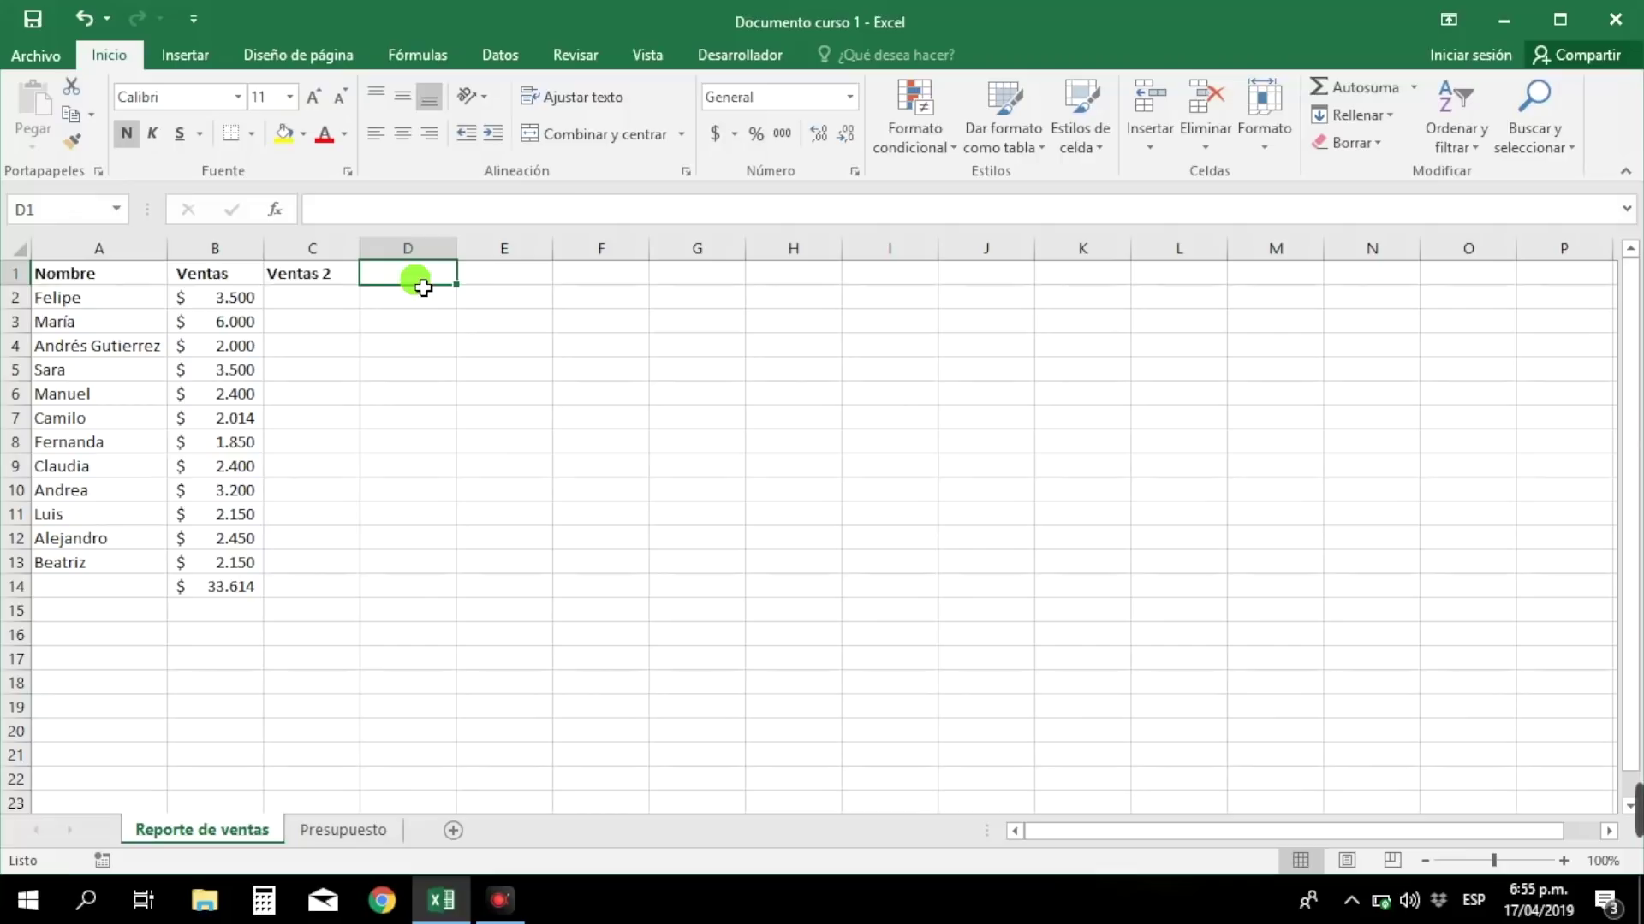
type("Total")
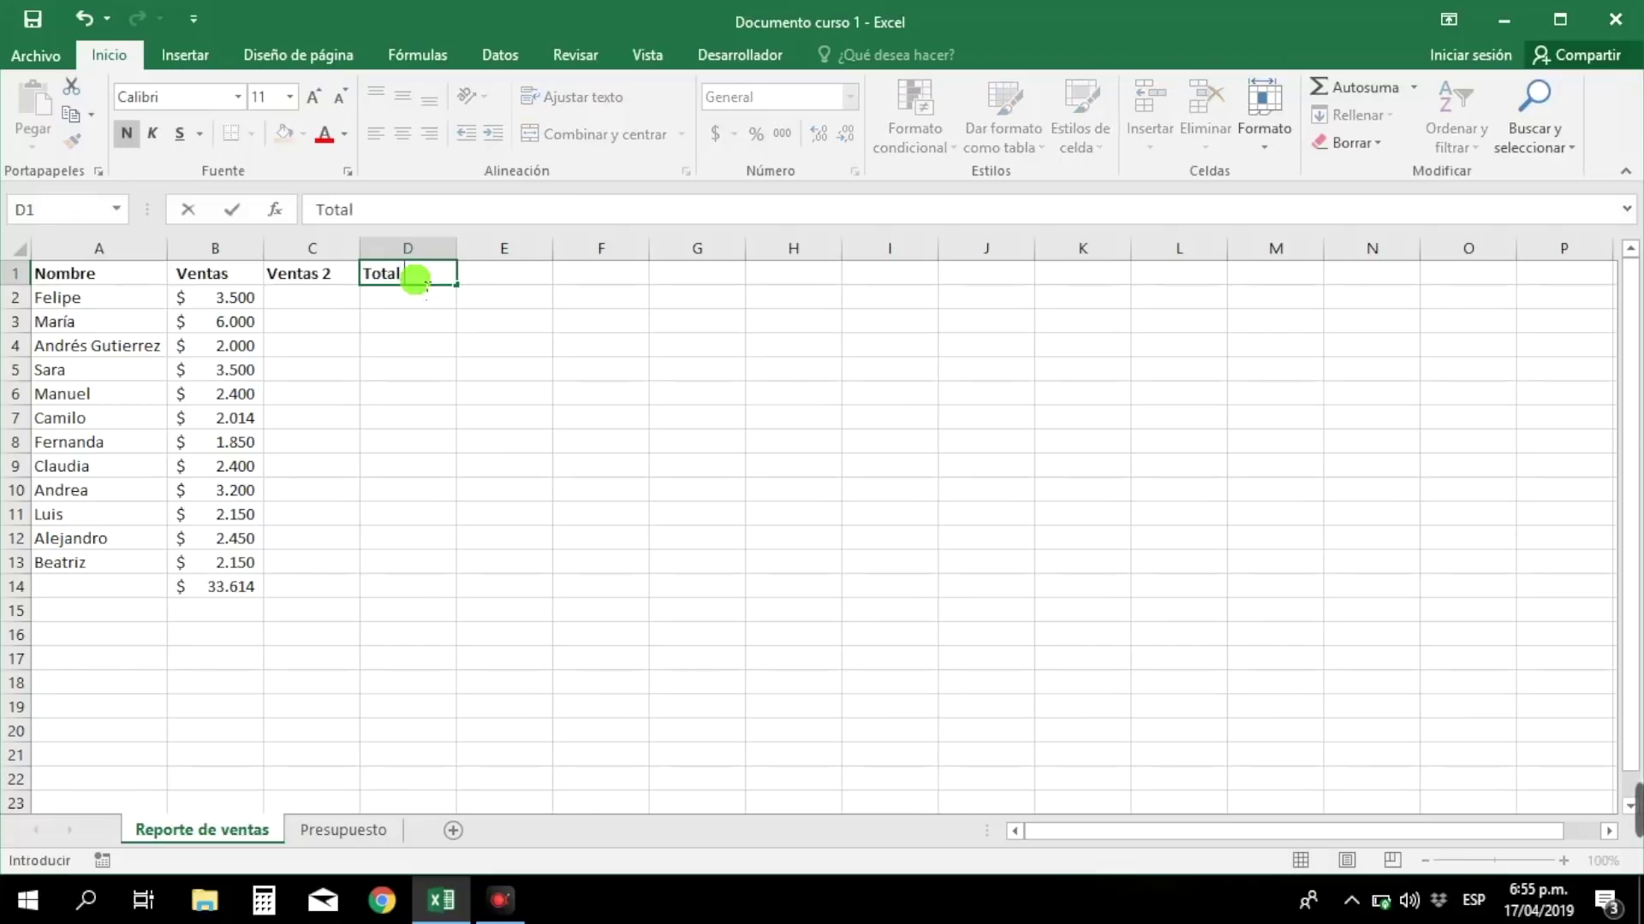
type(" x vendedor")
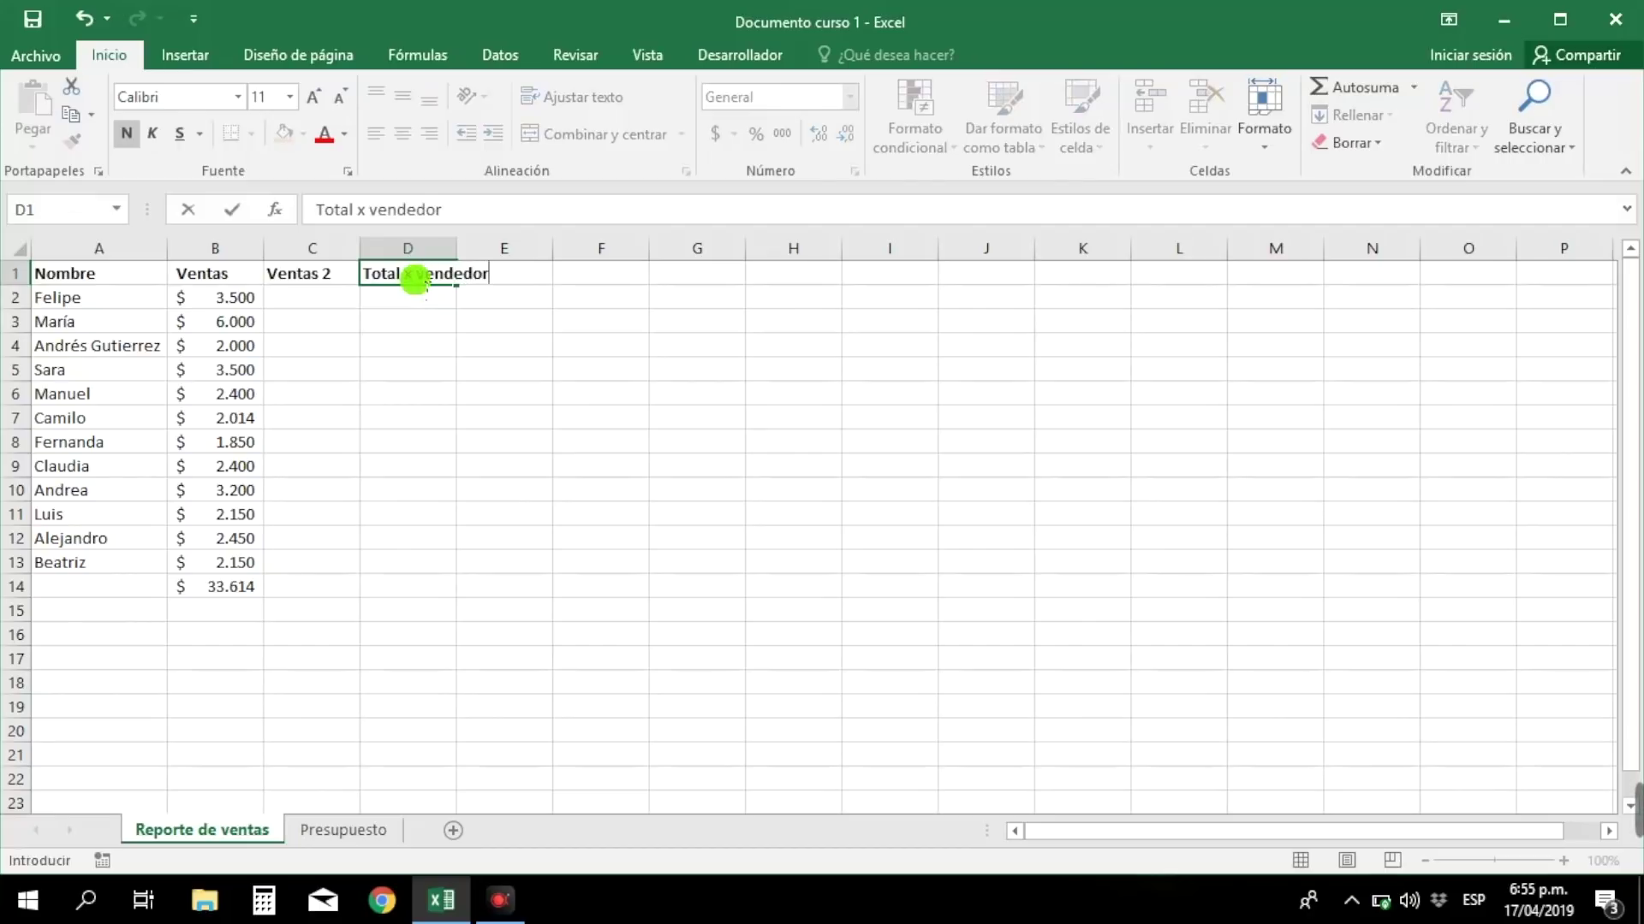
- Confirm the Total x vendedor heading in D1 and give column C Accounting format
key("Return")
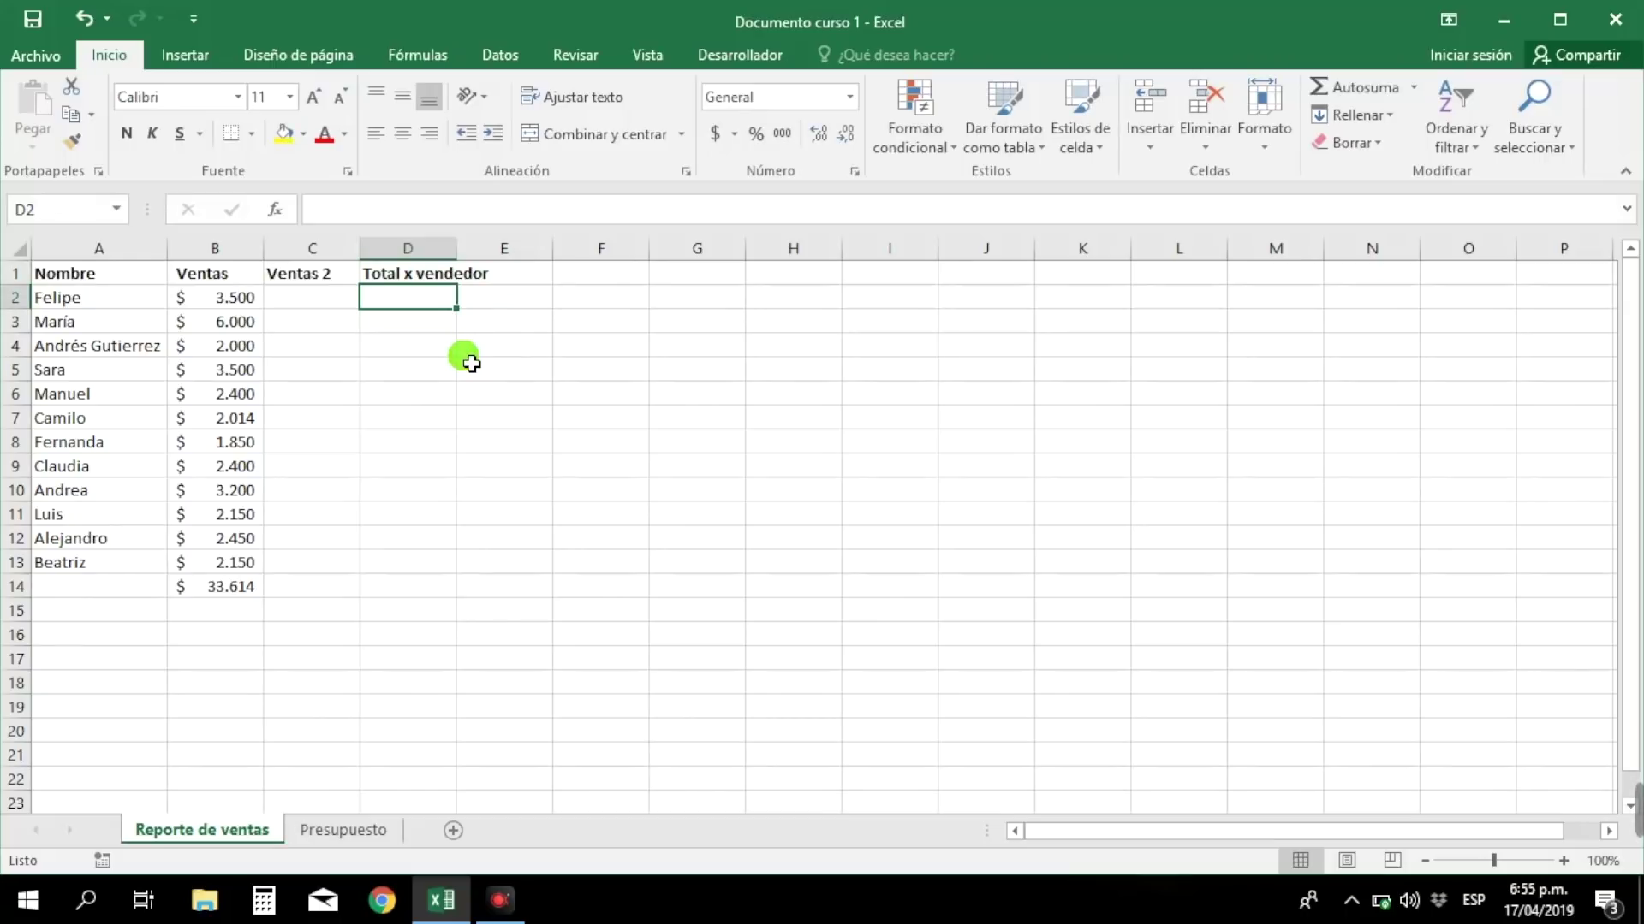
left_click(305, 310)
left_click(326, 250)
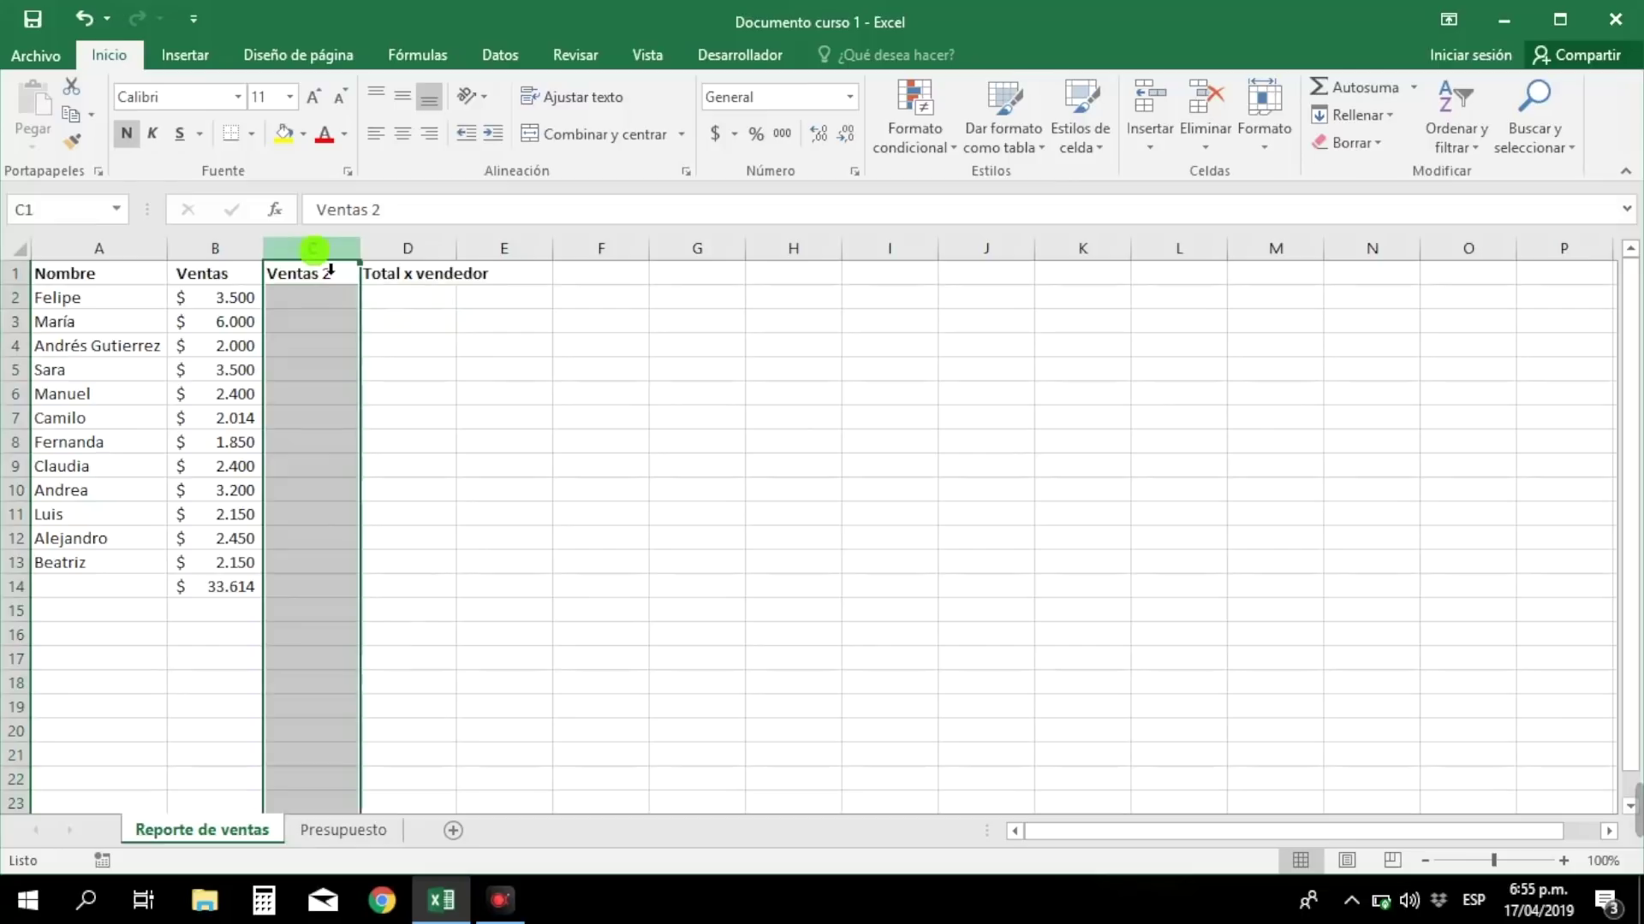
left_click(715, 135)
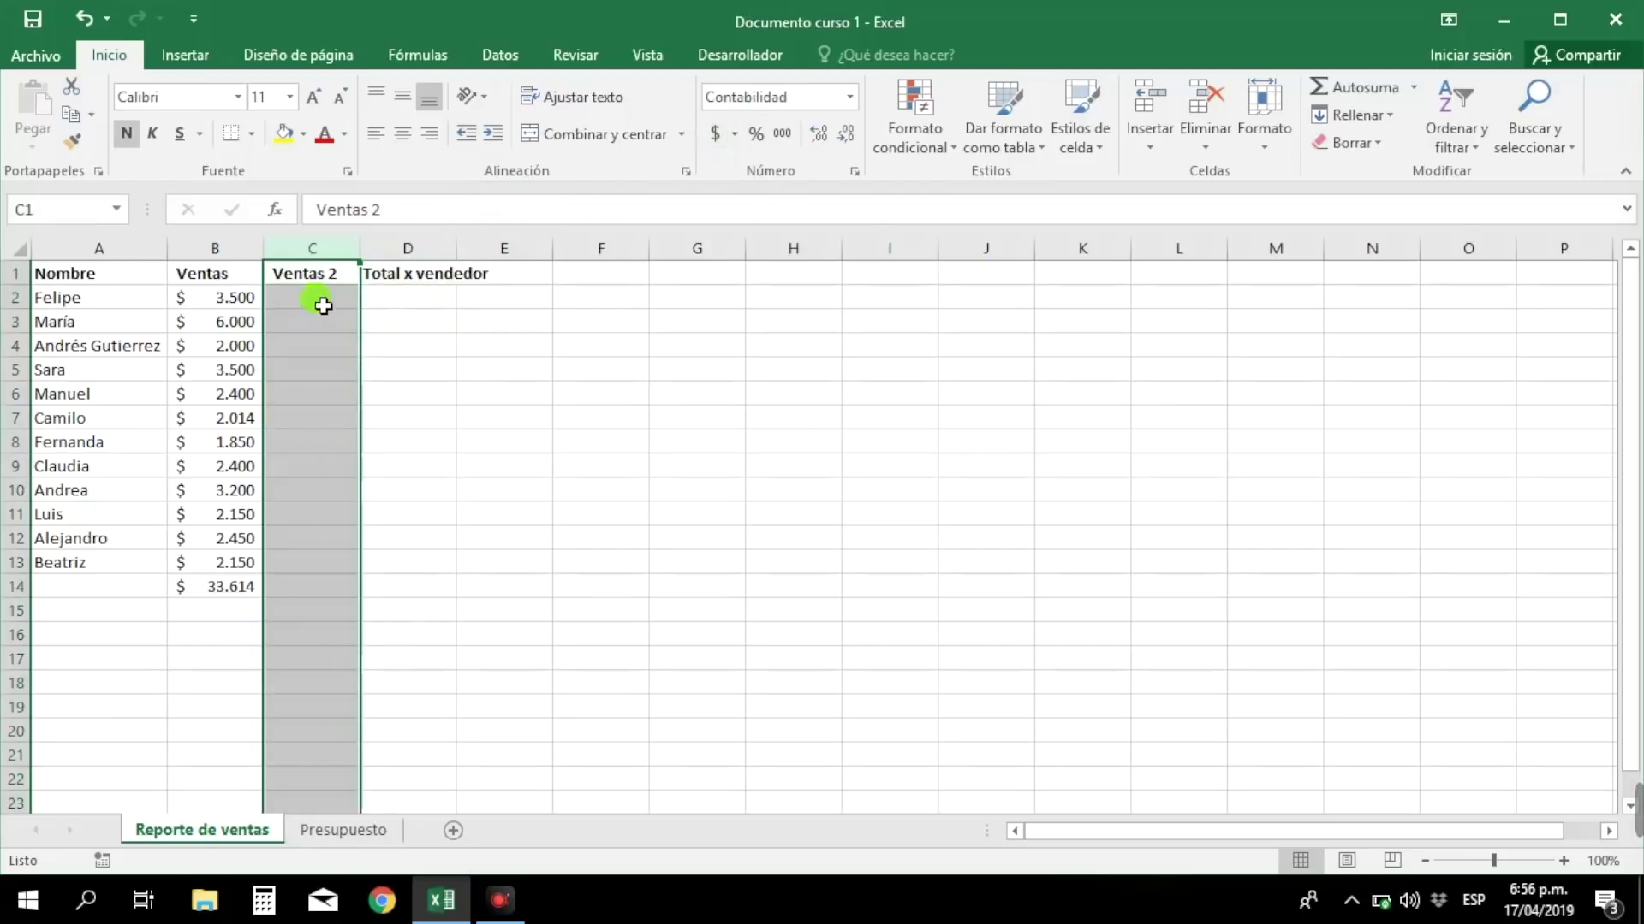
- Enter the twelve Ventas 2 amounts into C2:C13, from 2.500, 6.200, 1.800 down to 1.280
left_click(323, 305)
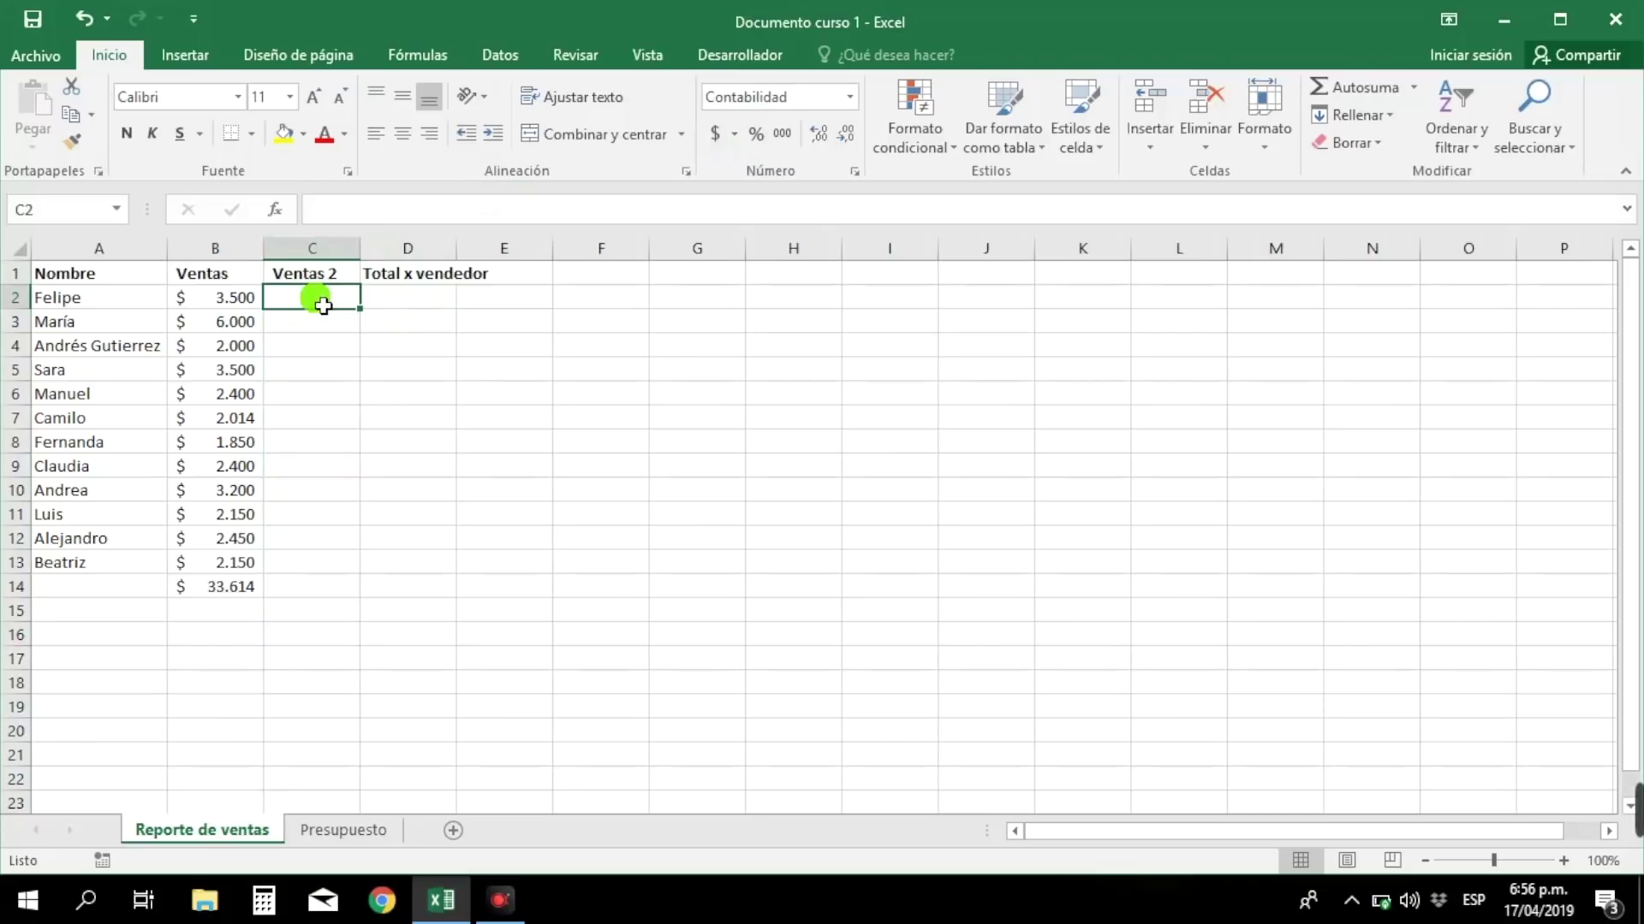
type("2.5")
type("00")
key("Return")
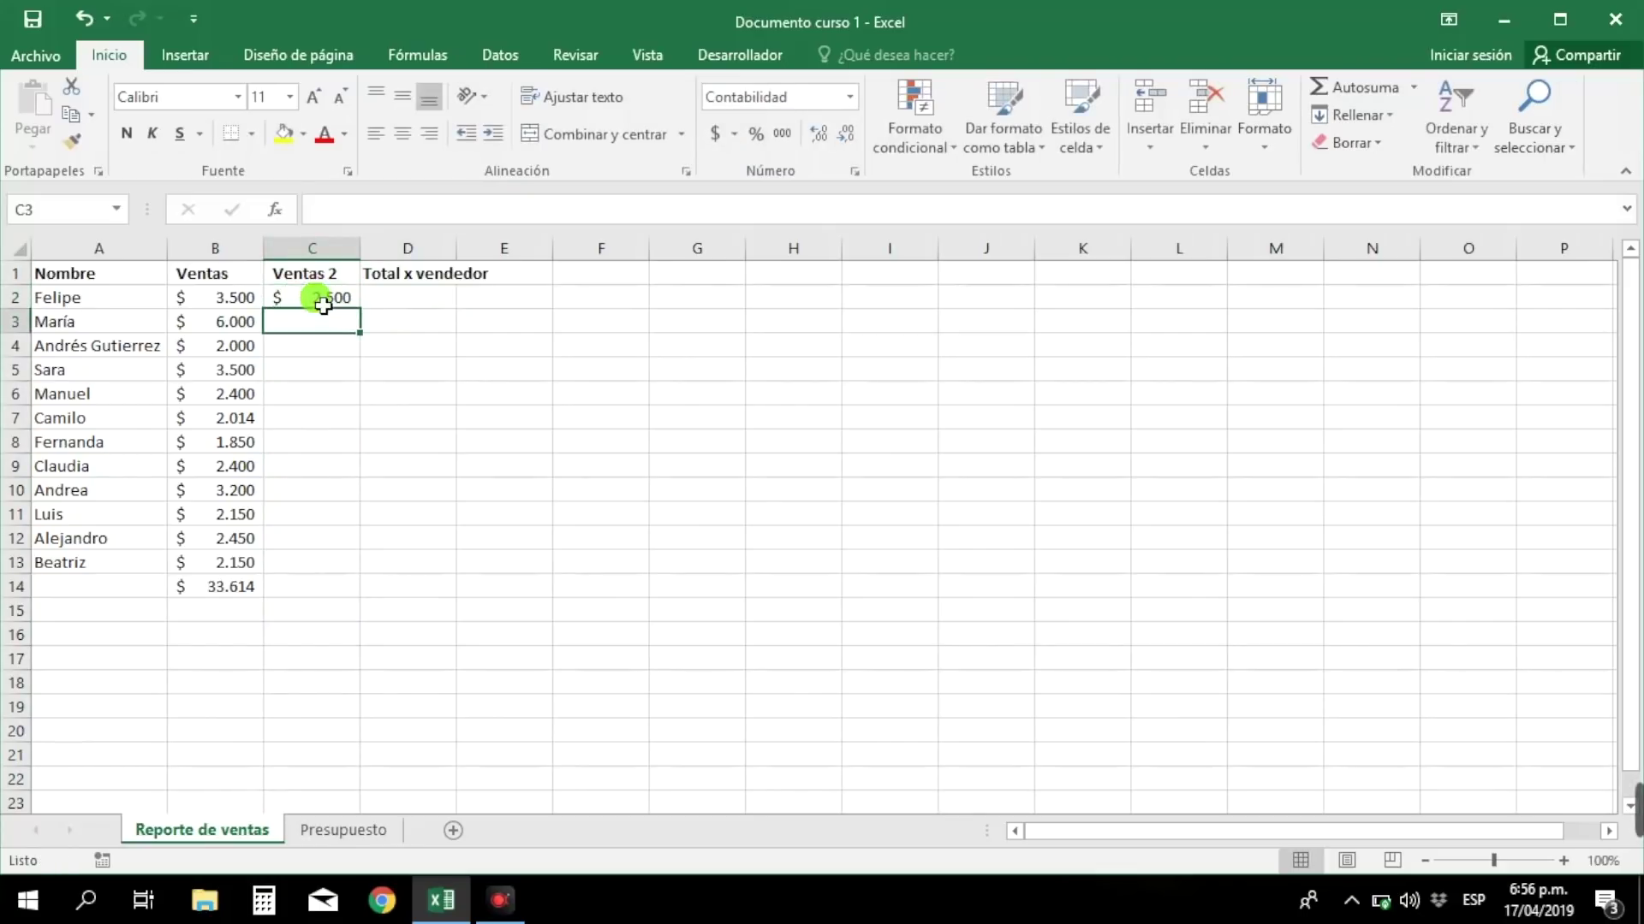
type("6200")
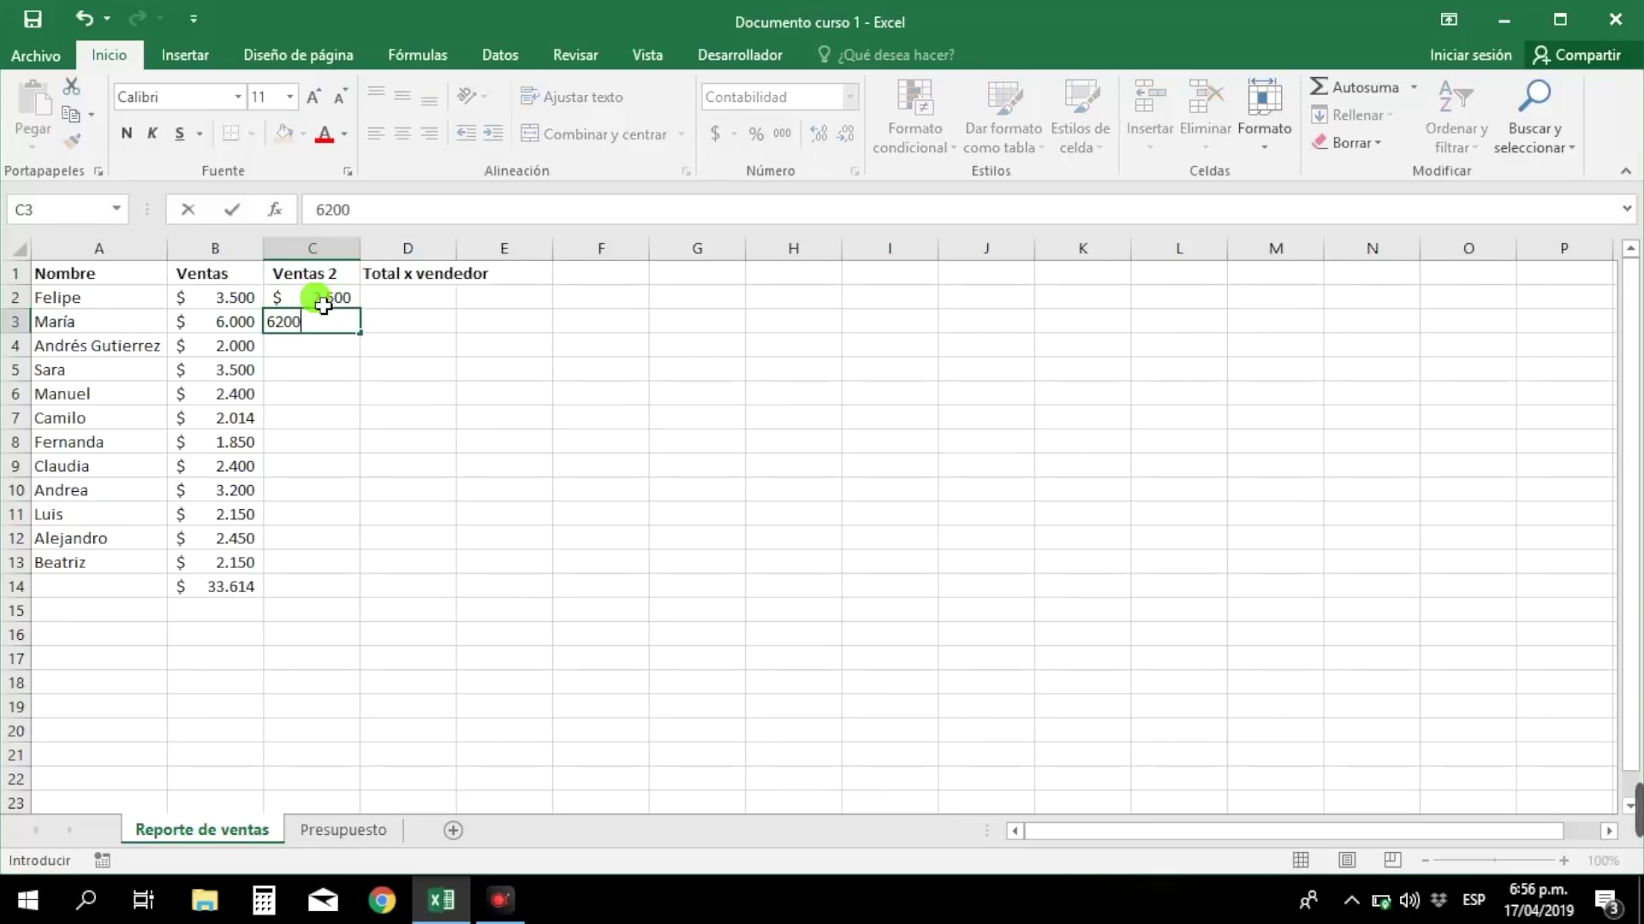
key("Return")
type("1800")
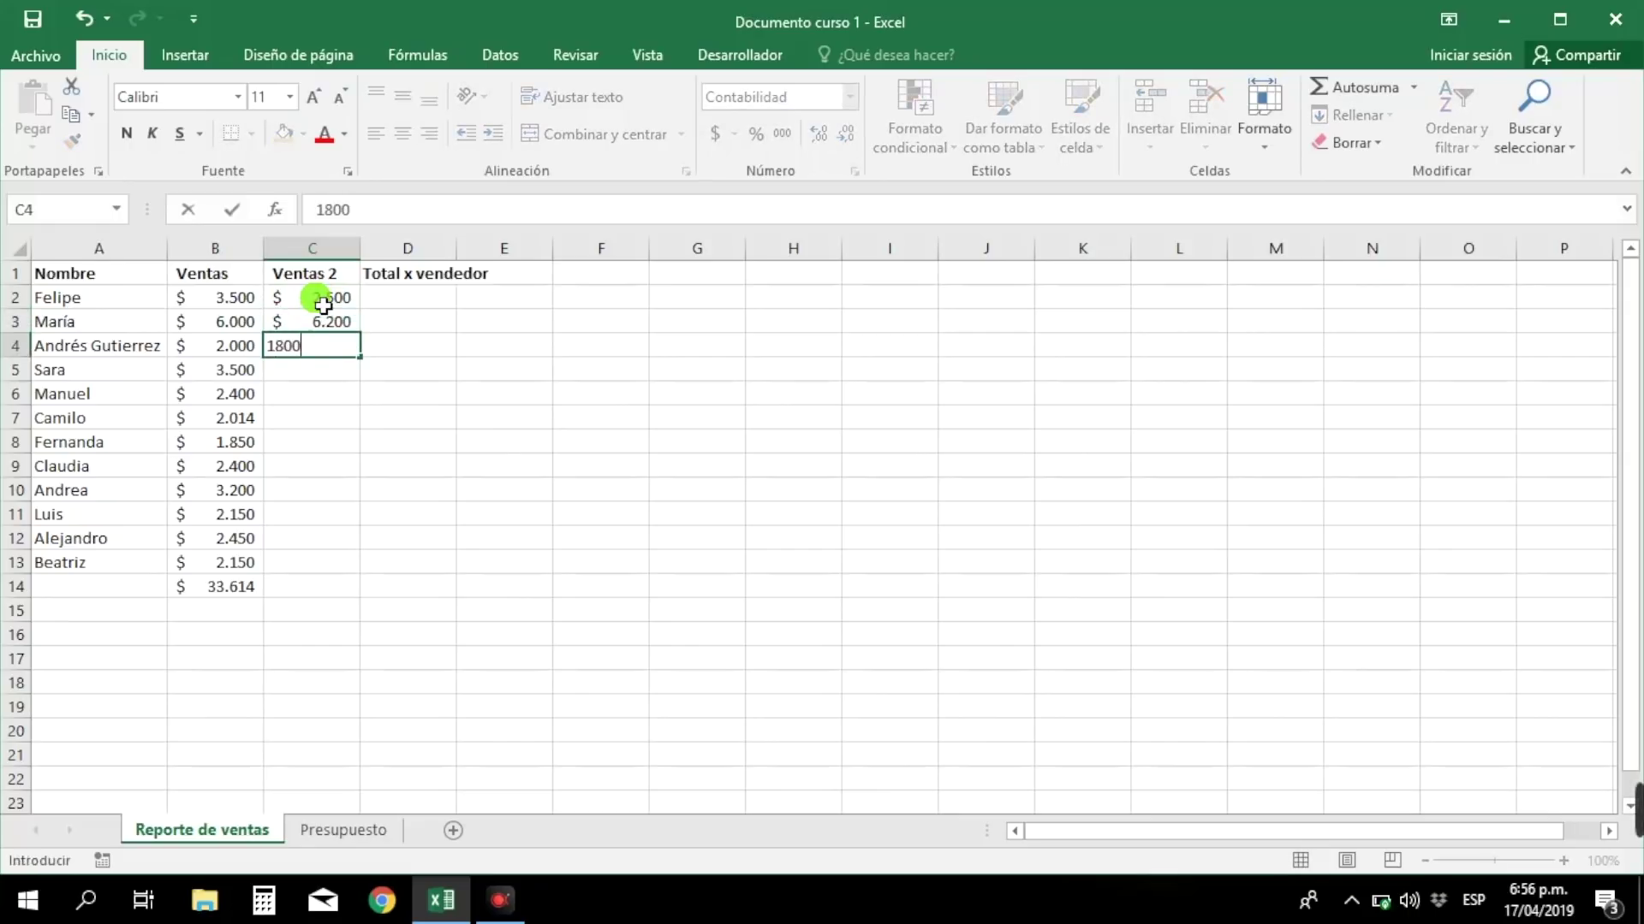
key("Return")
type("6200")
key("Return")
type("5420")
key("Return")
type("2452")
key("BackSpace")
key("BackSpace")
key("BackSpace")
key("BackSpace")
type("4500")
key("Return")
type("2300")
key("Return")
type("2100 4200 2500 3250 1280")
key("Return")
type("2350")
key("Escape")
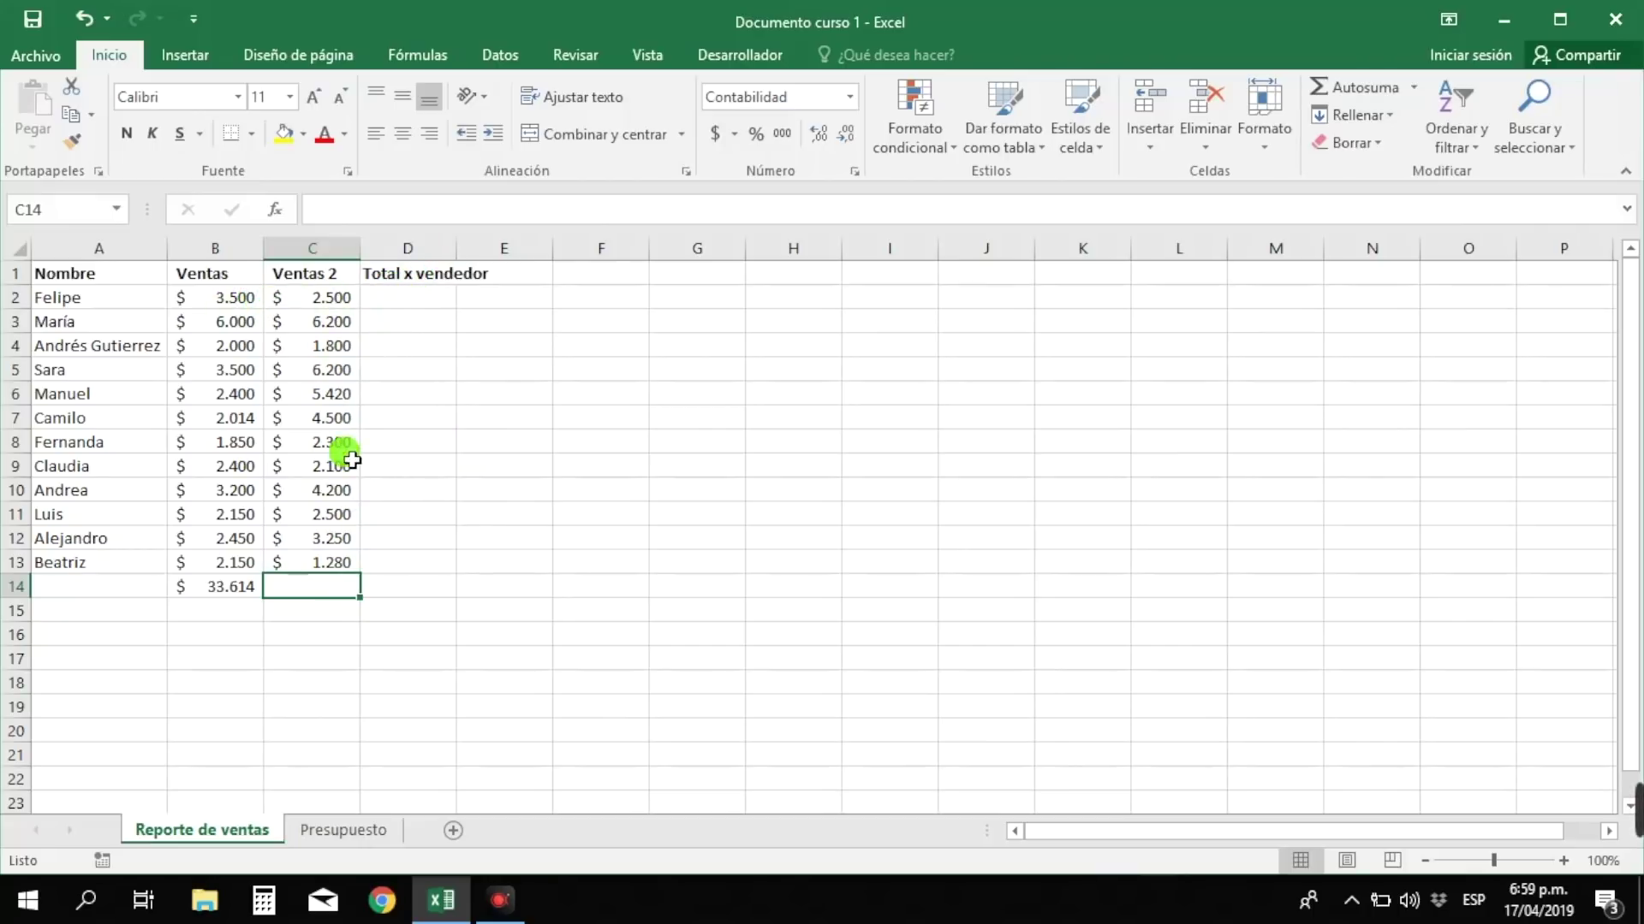
- Total Ventas plus Ventas 2 for the first seller in D2 with AutoSum
left_click(417, 305)
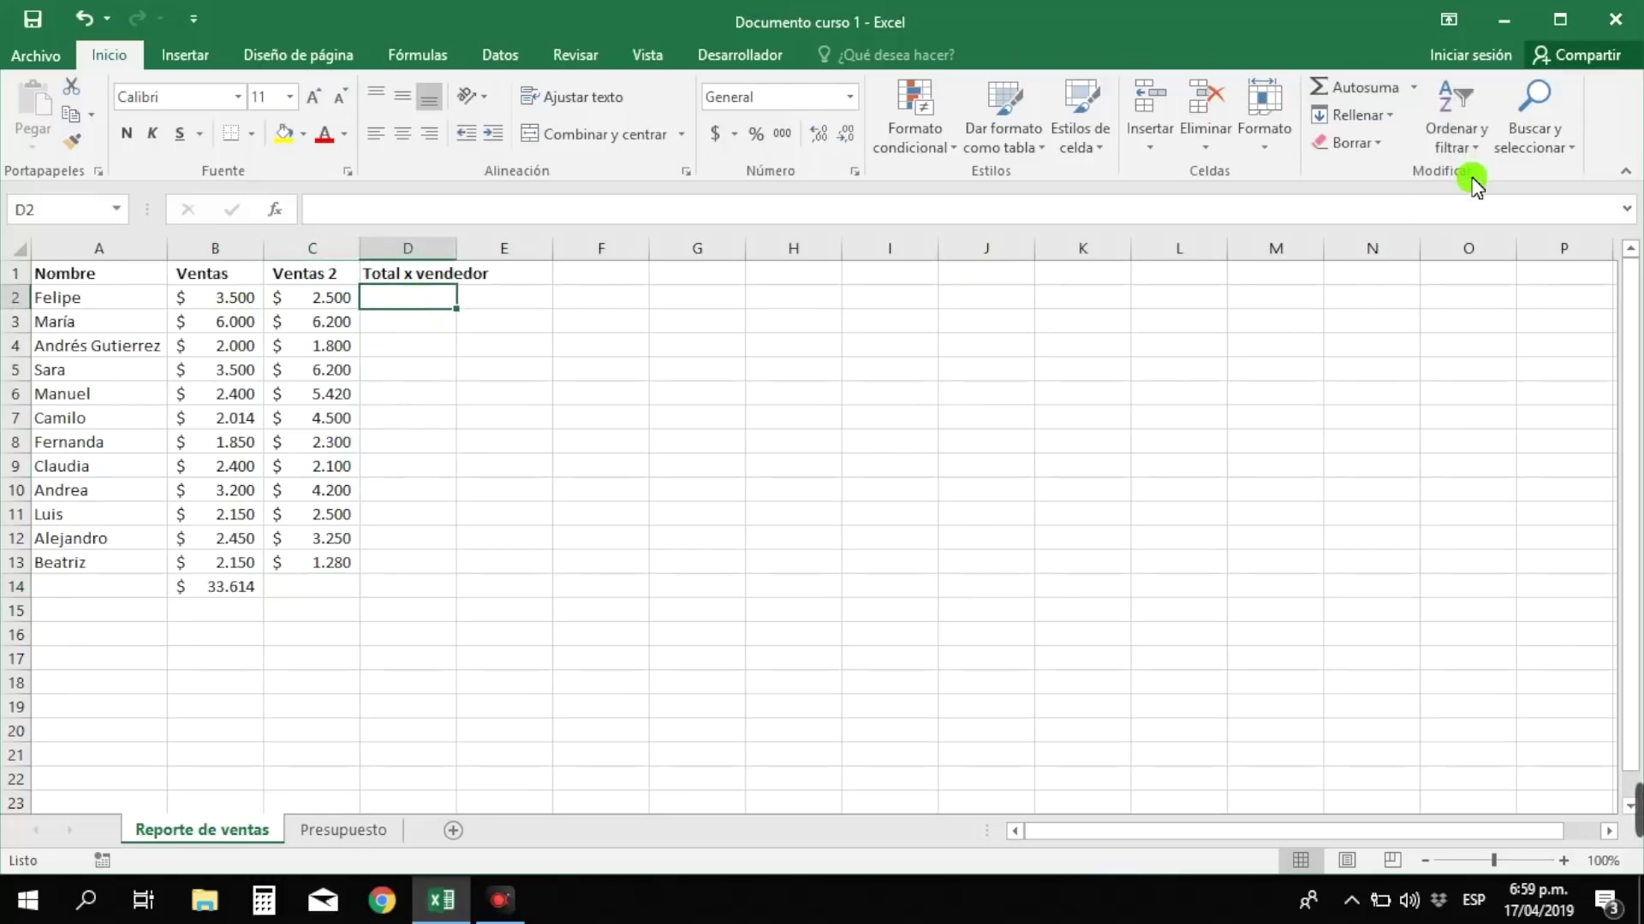
left_click(1349, 89)
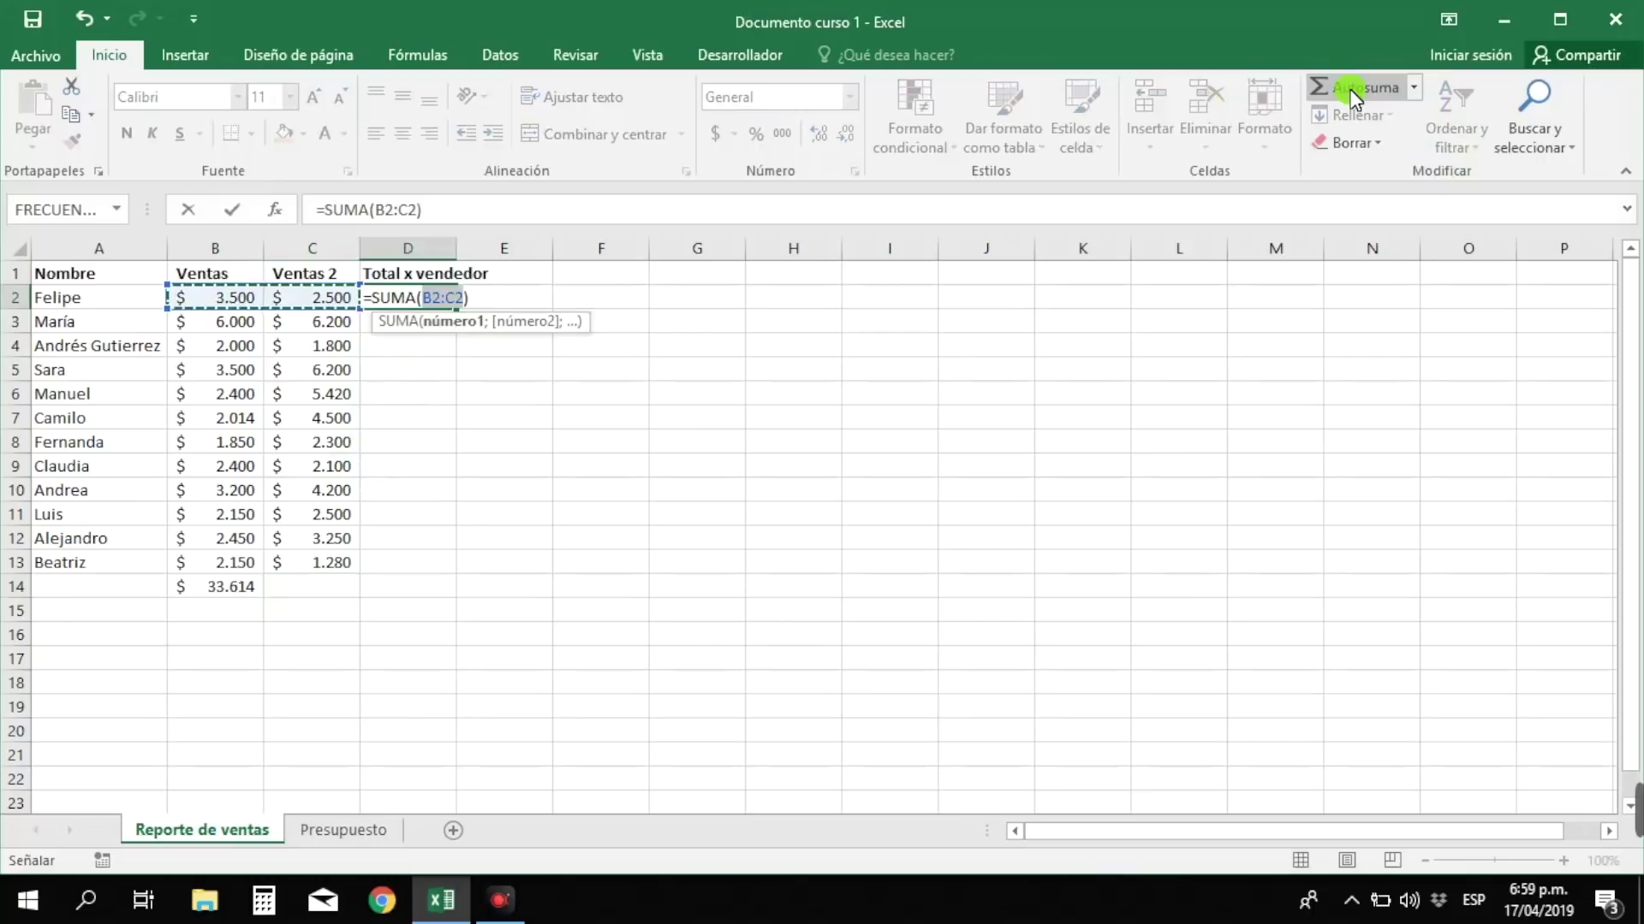
key("Return")
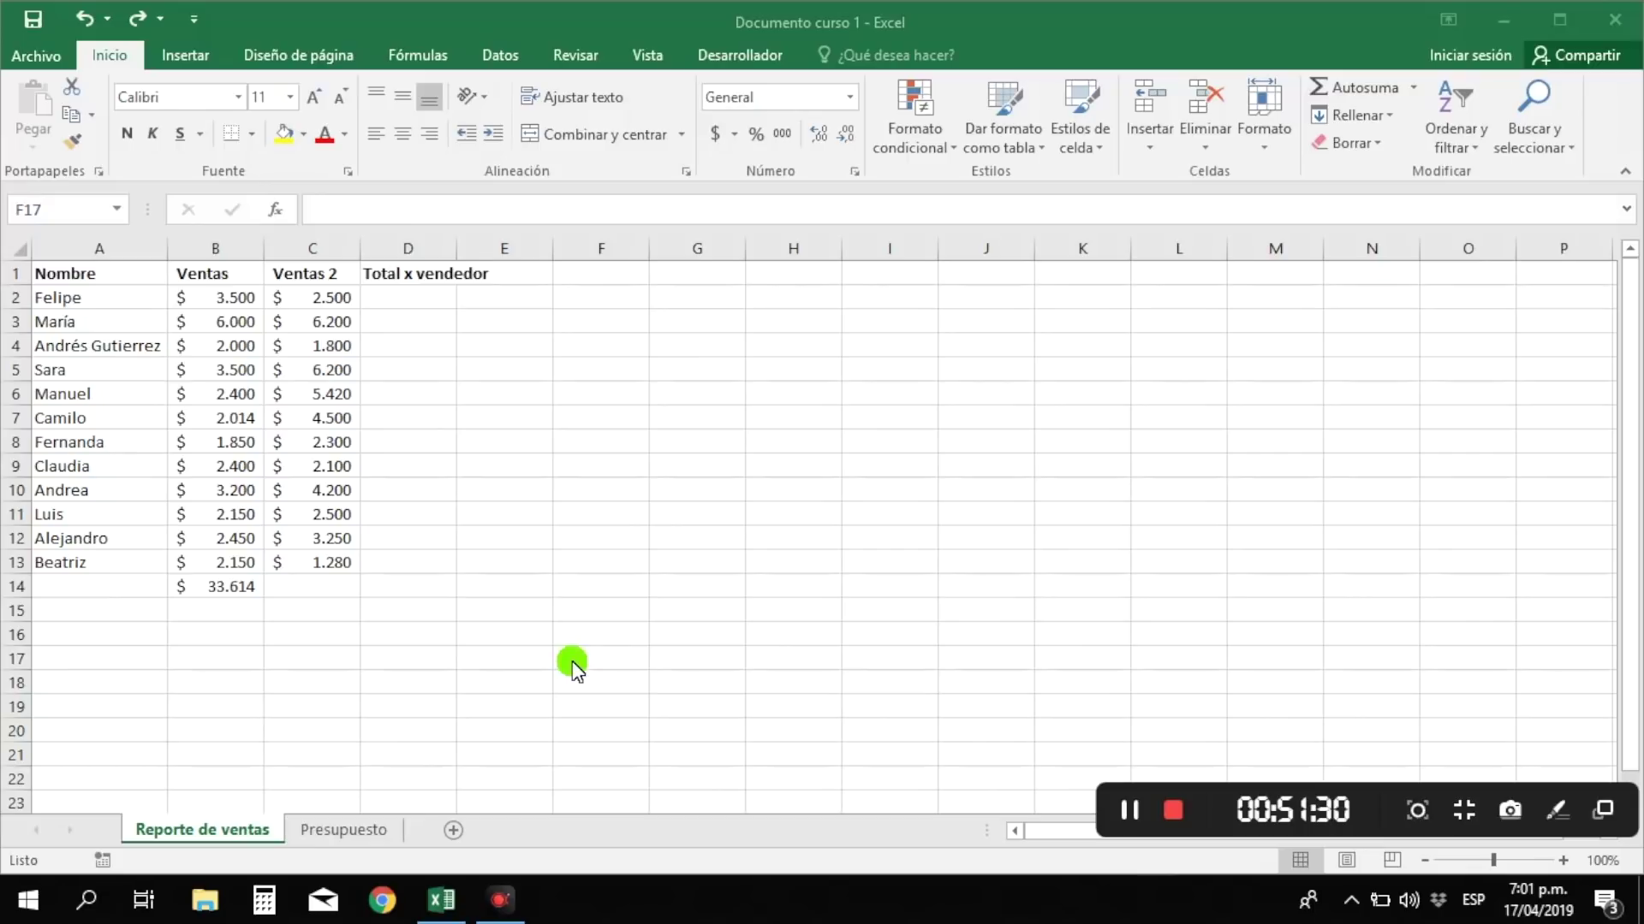
- AutoSum the remaining row totals in D3:D13 and the Ventas 2 column total in C14 ($ 42.250)
left_click(304, 596)
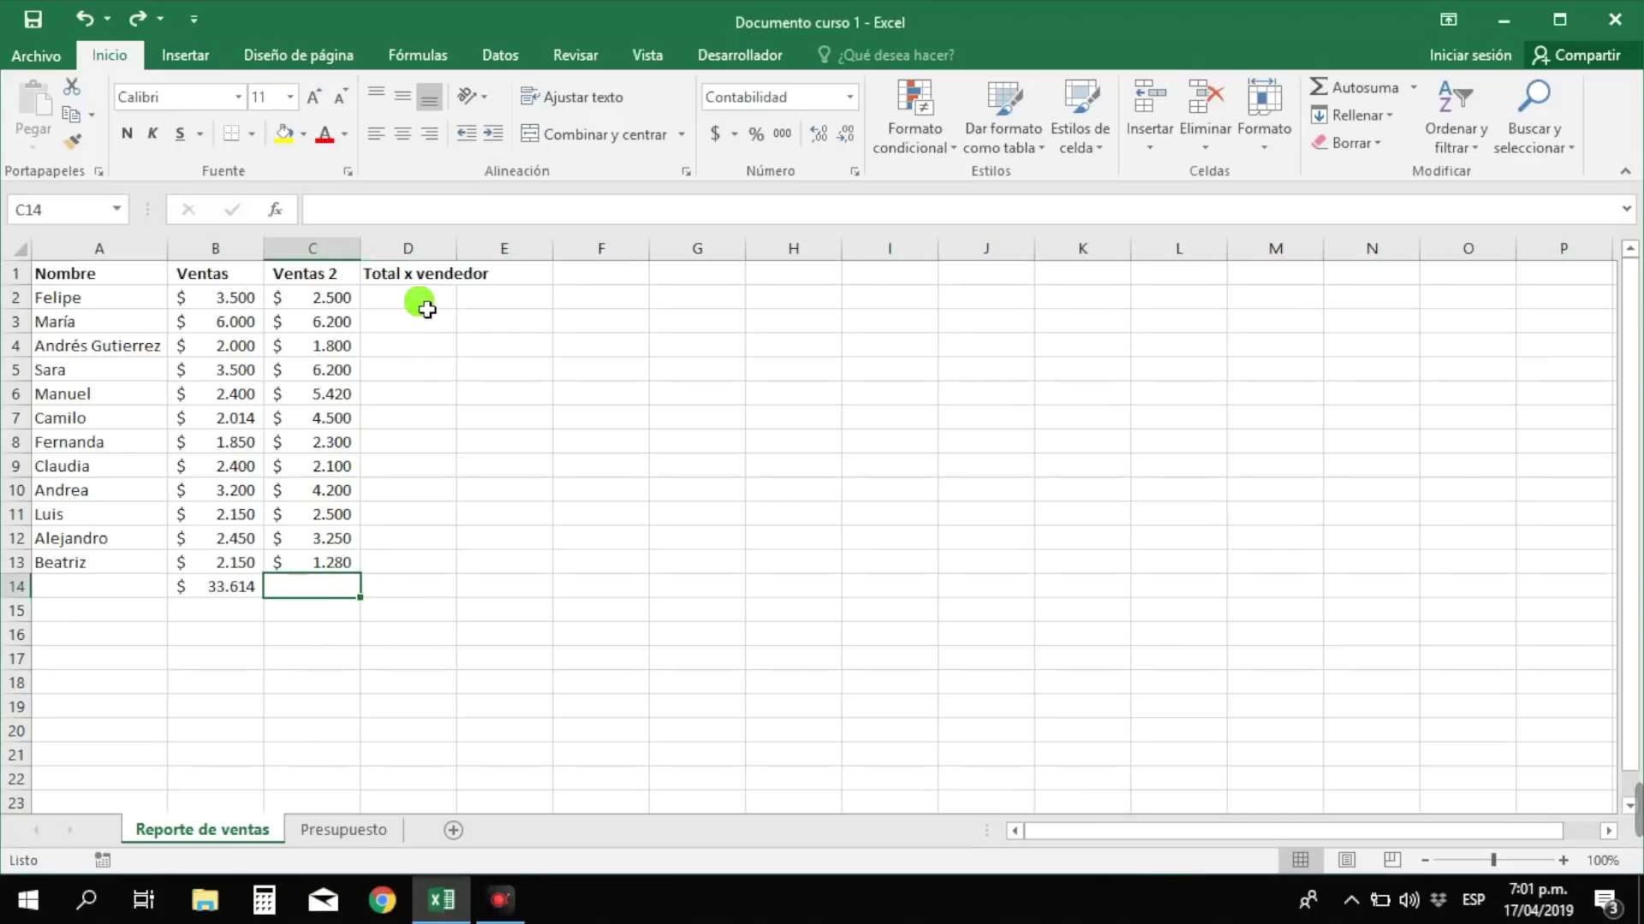
left_click_drag(425, 308, 428, 564)
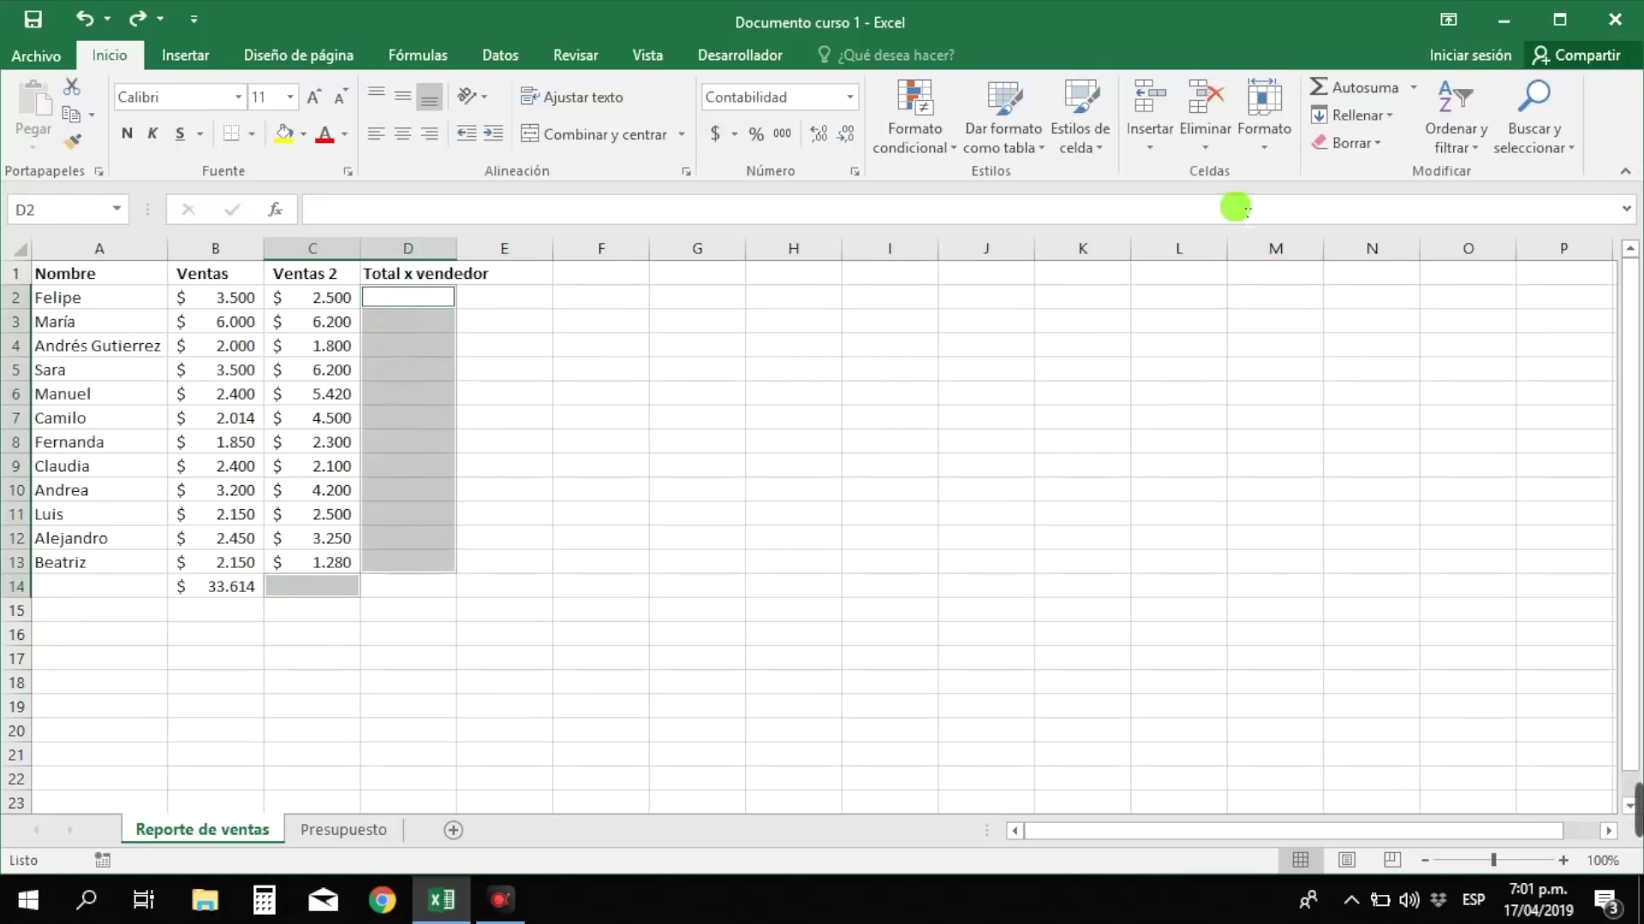
left_click(1357, 90)
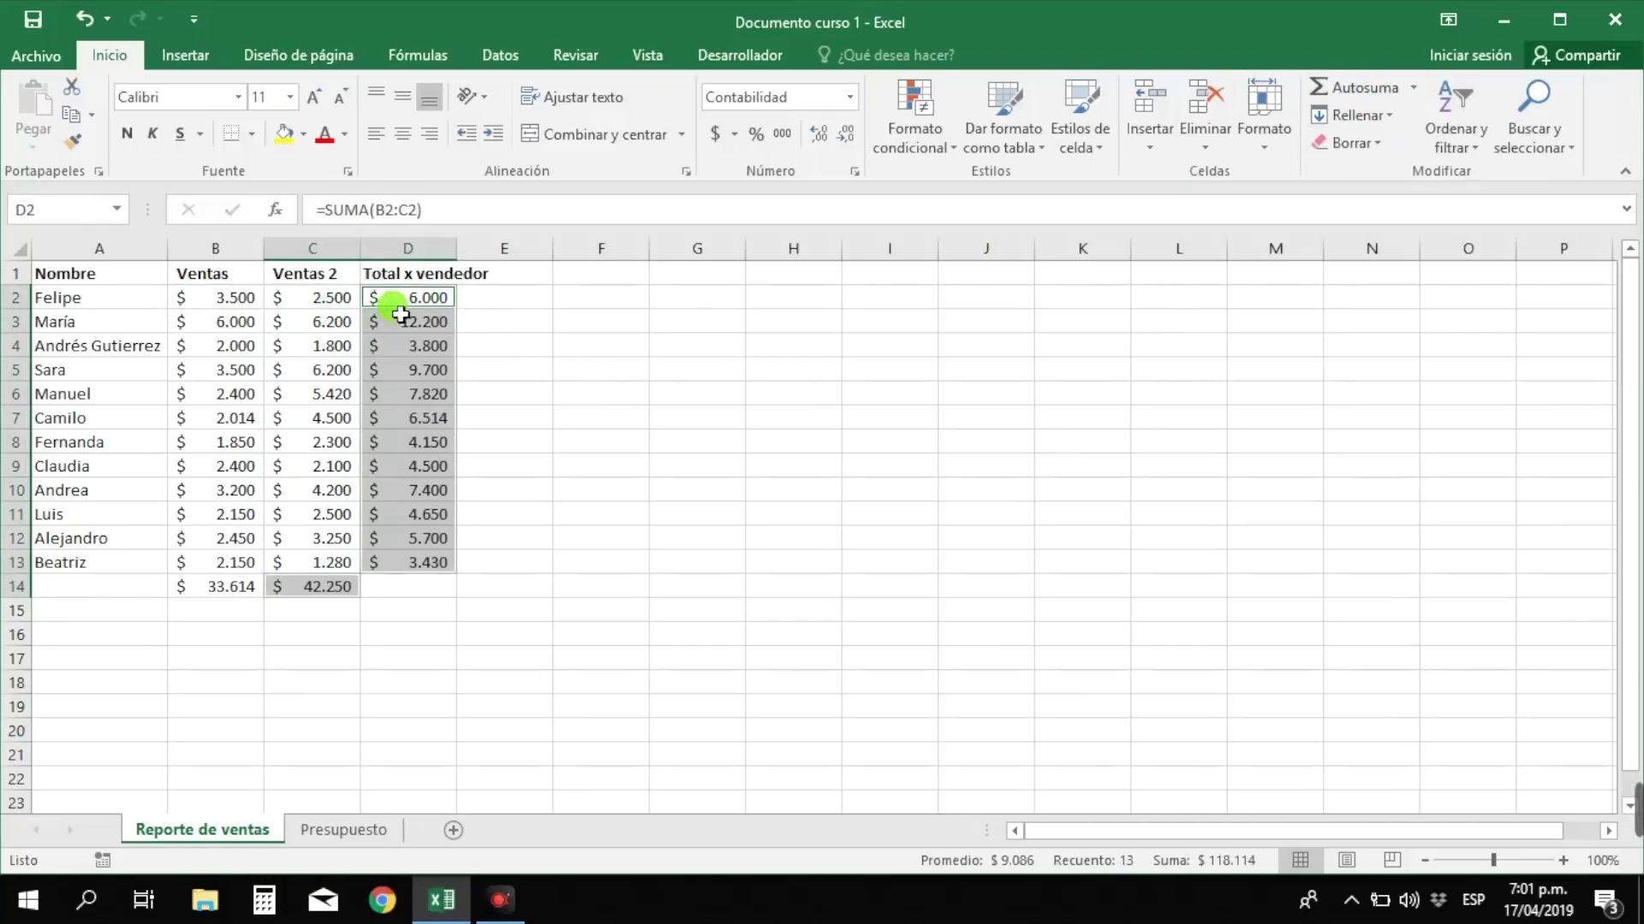
left_click(428, 322)
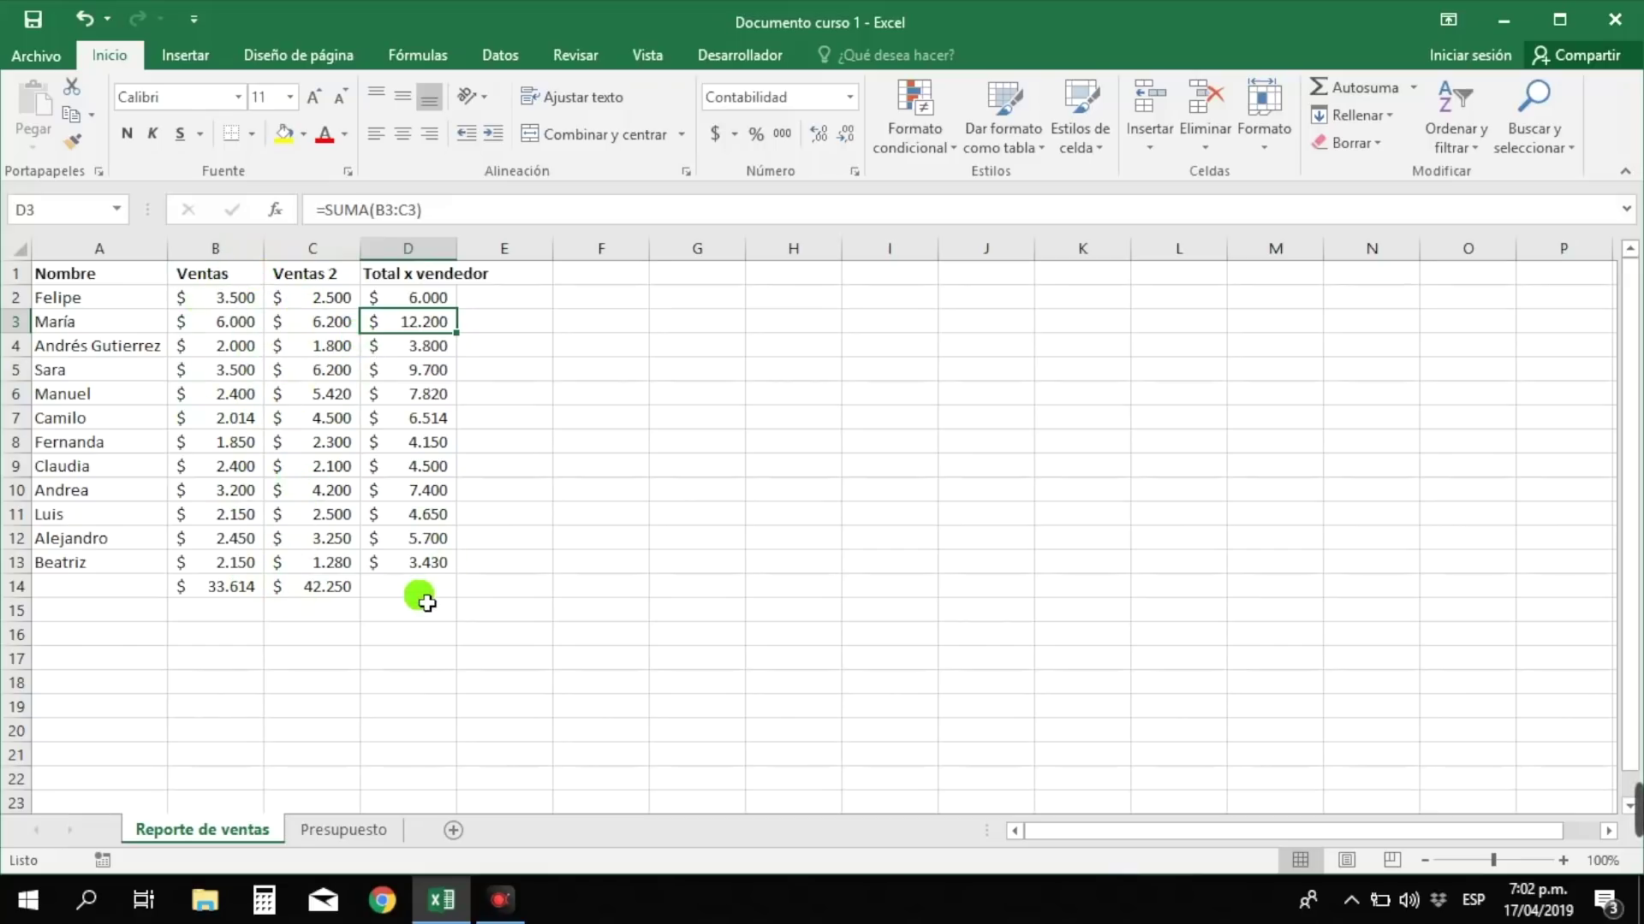
left_click_drag(433, 299, 439, 565)
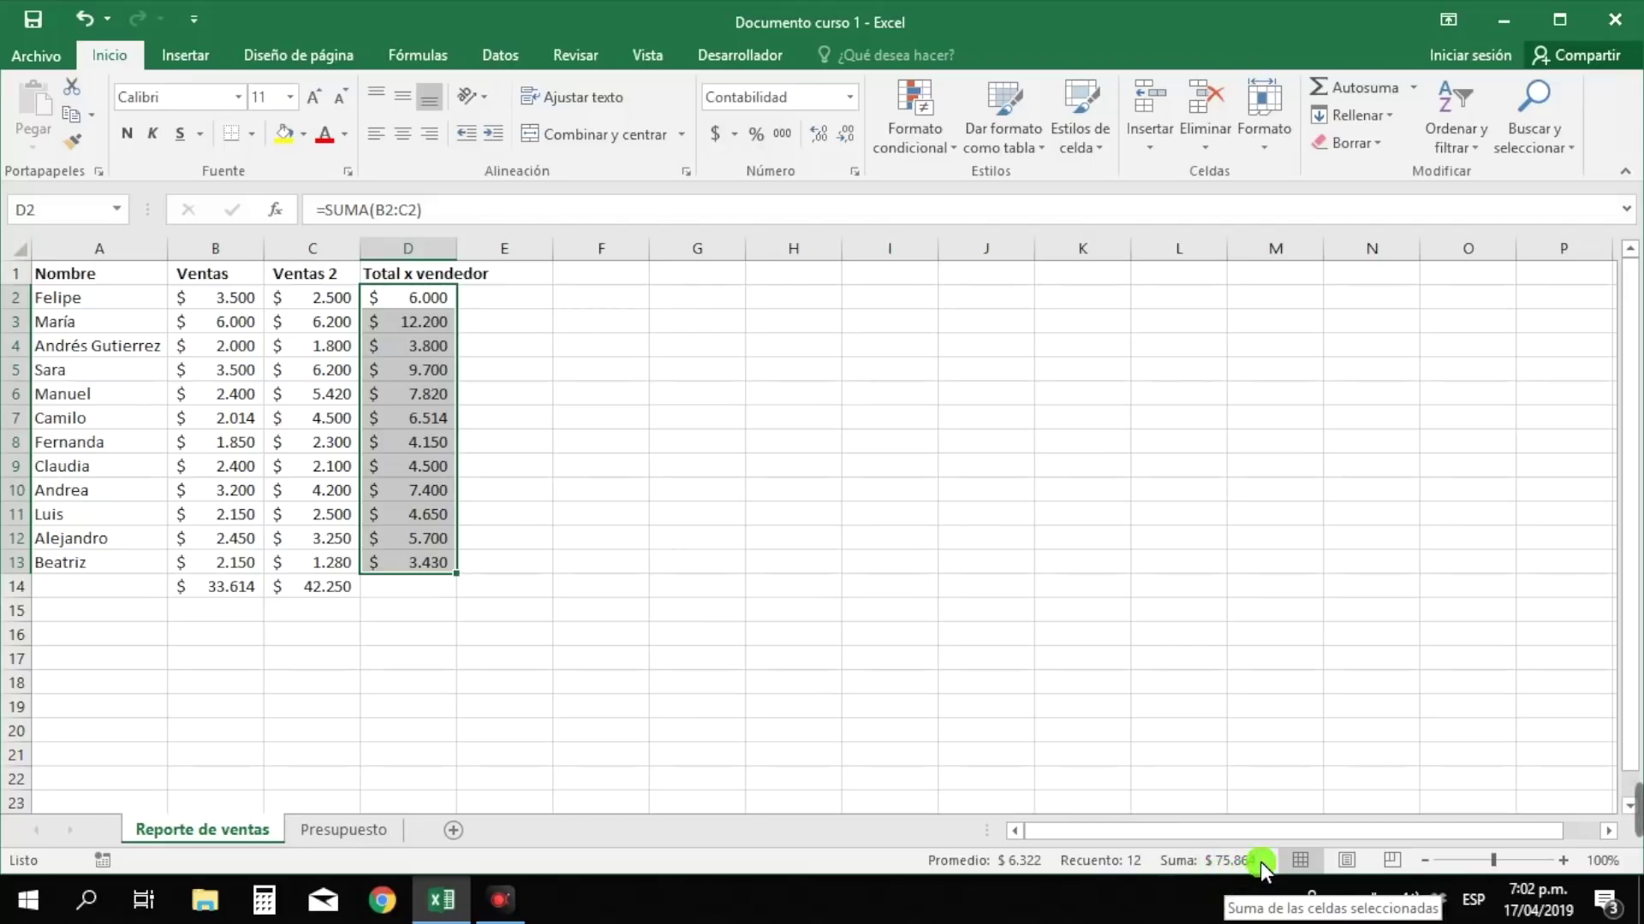
left_click(240, 591)
left_click_drag(246, 599, 293, 588)
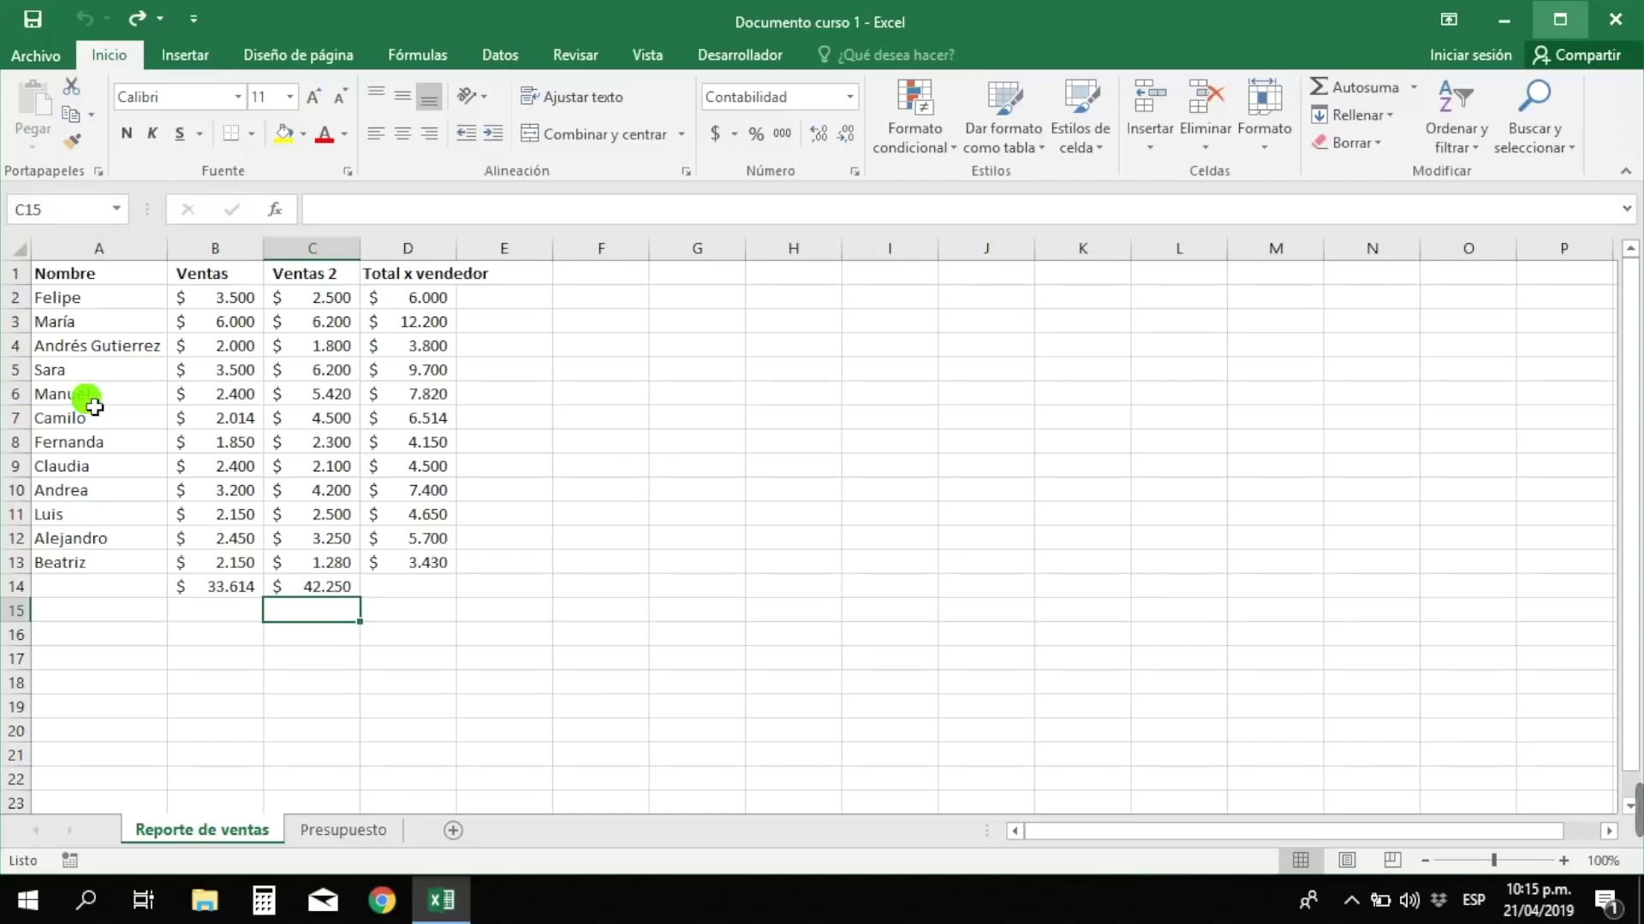
- Copy the header row and first three seller rows (A1:D4) to H8
left_click(89, 275)
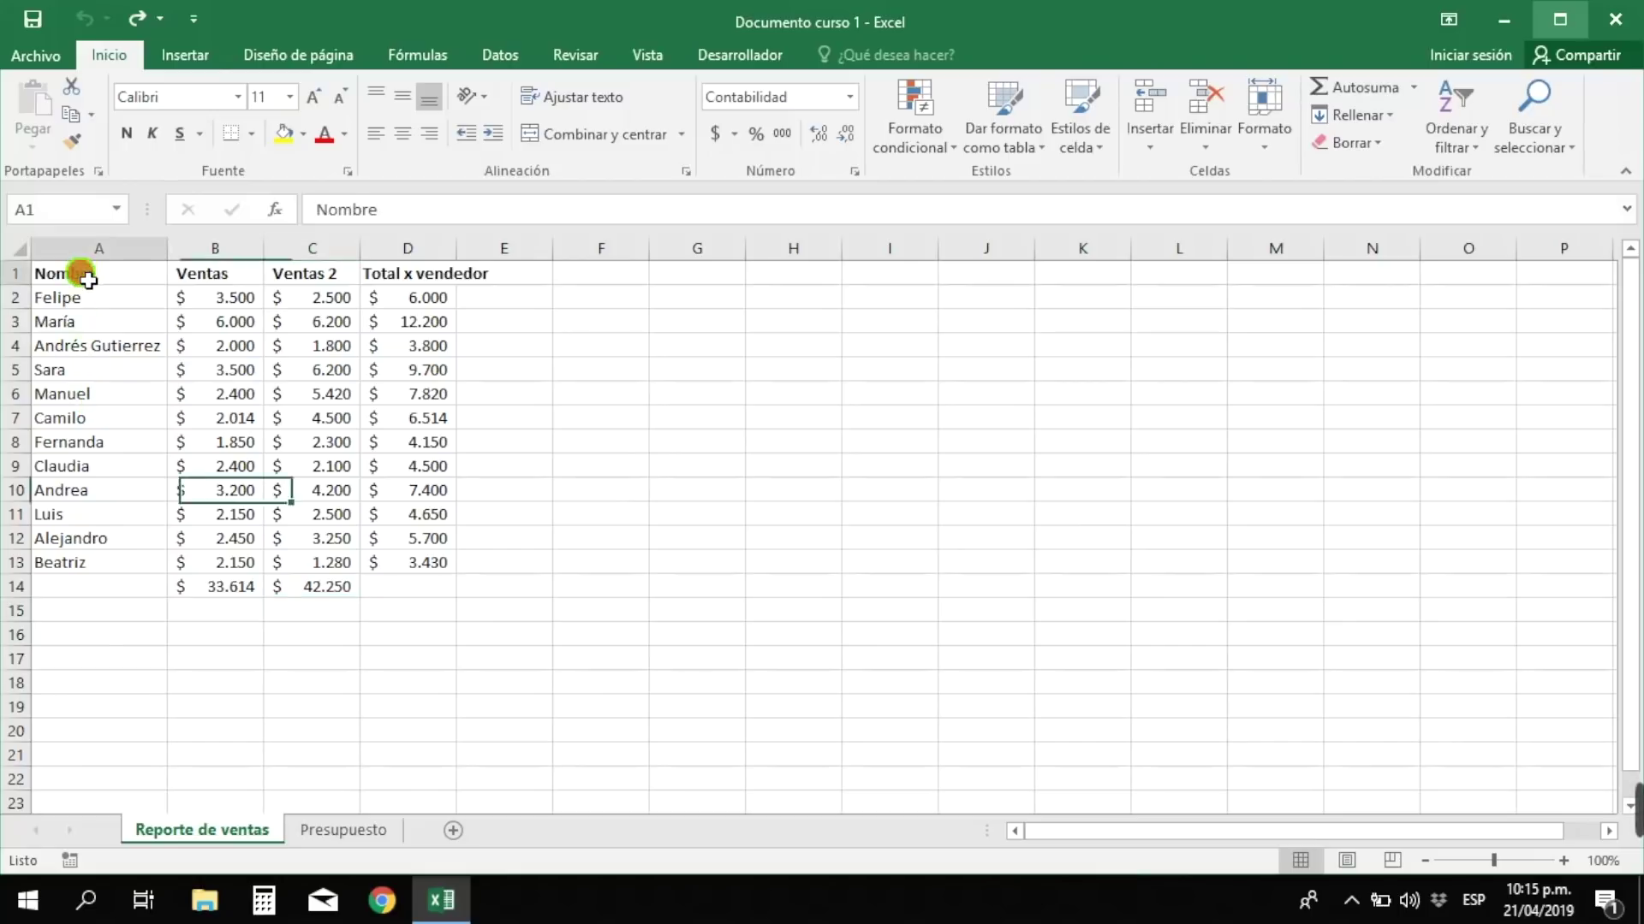
left_click_drag(93, 287, 413, 351)
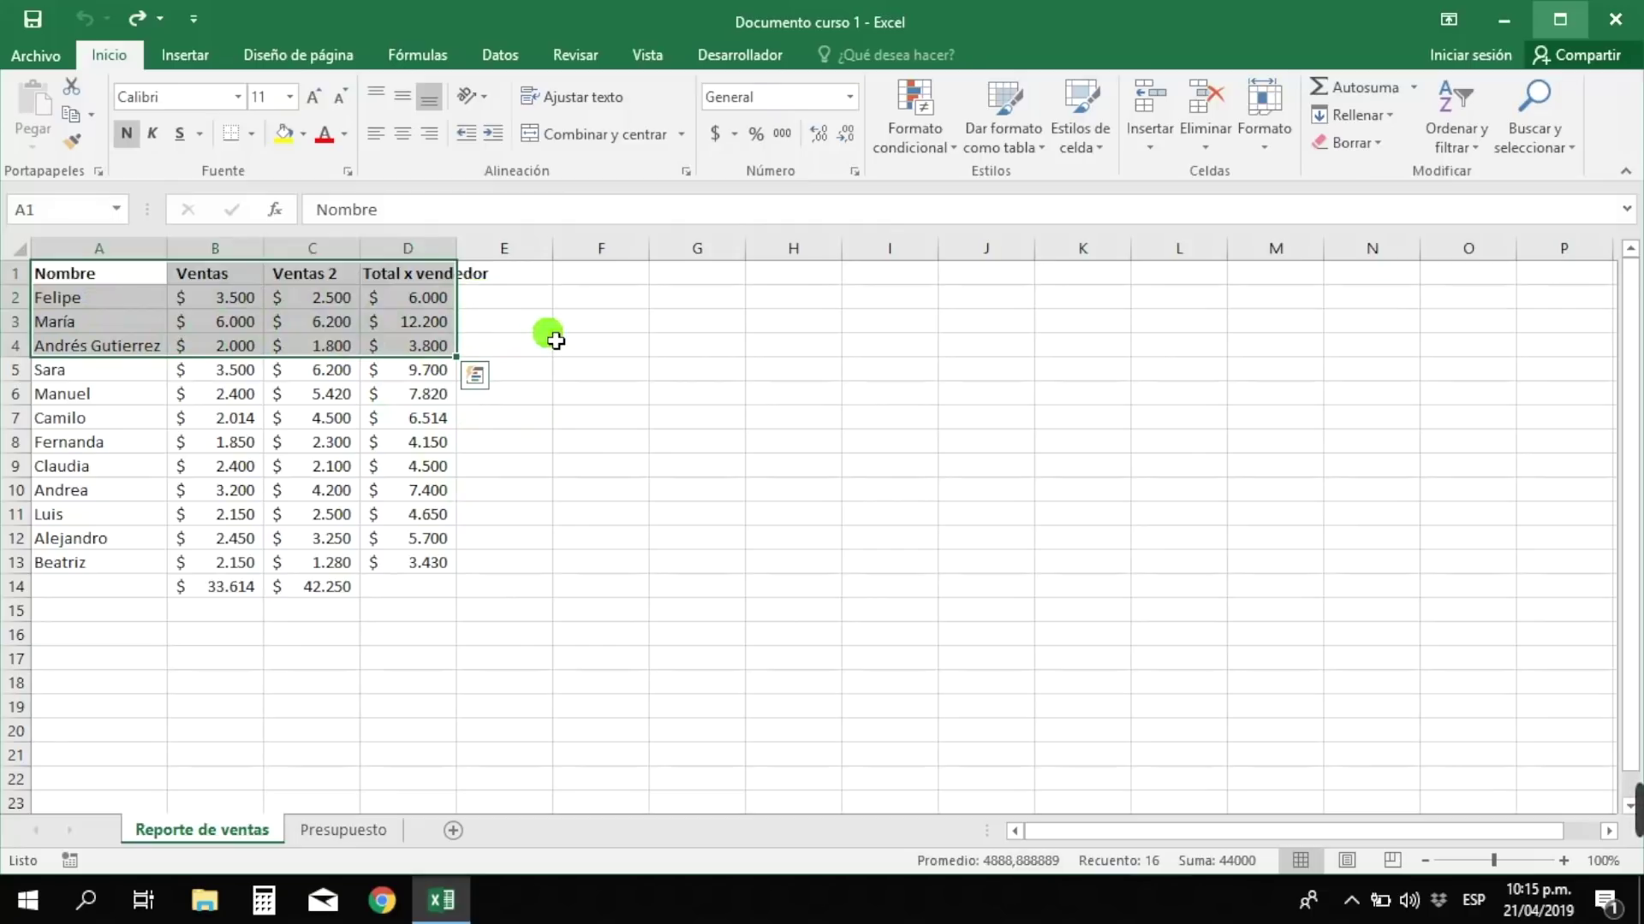
key("ctrl+c")
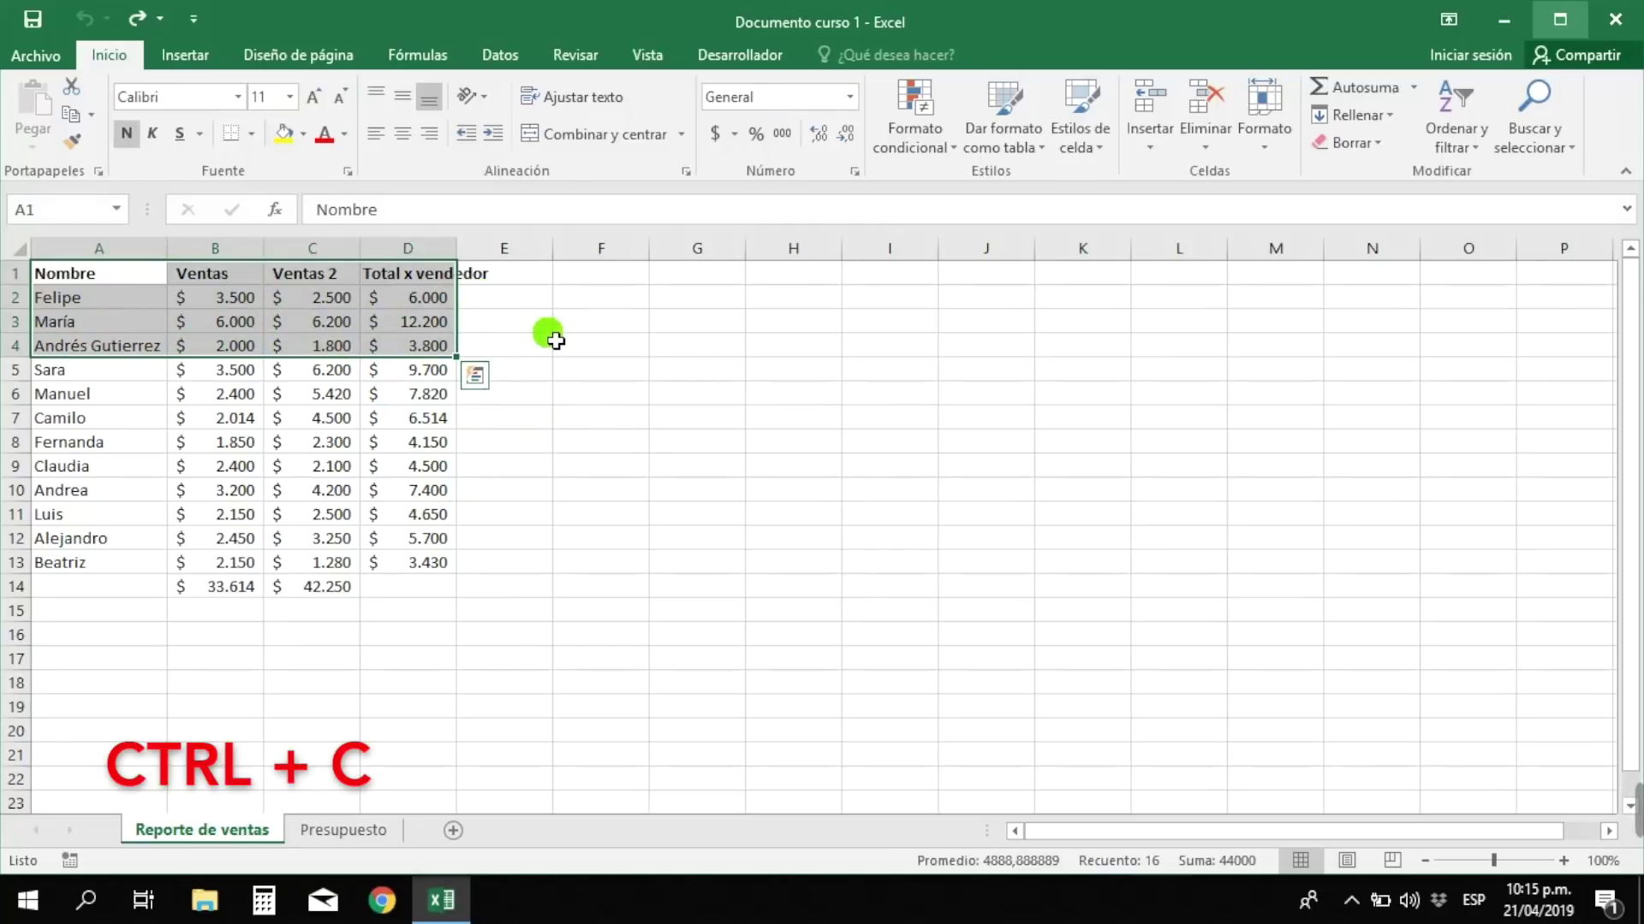
key("ctrl+c")
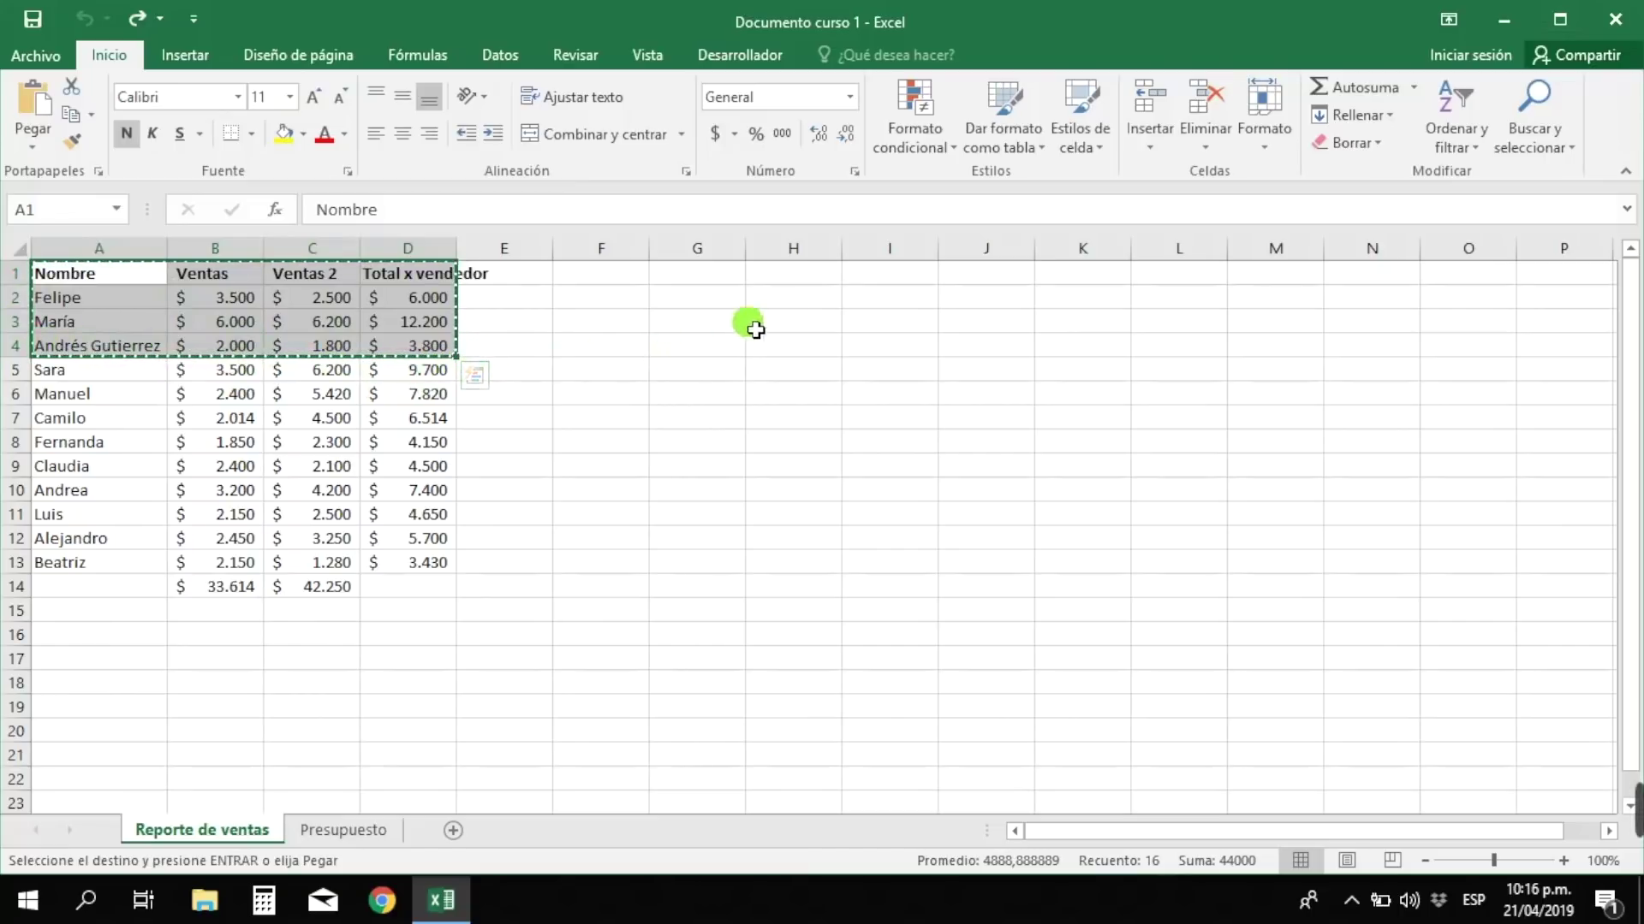
left_click(809, 272)
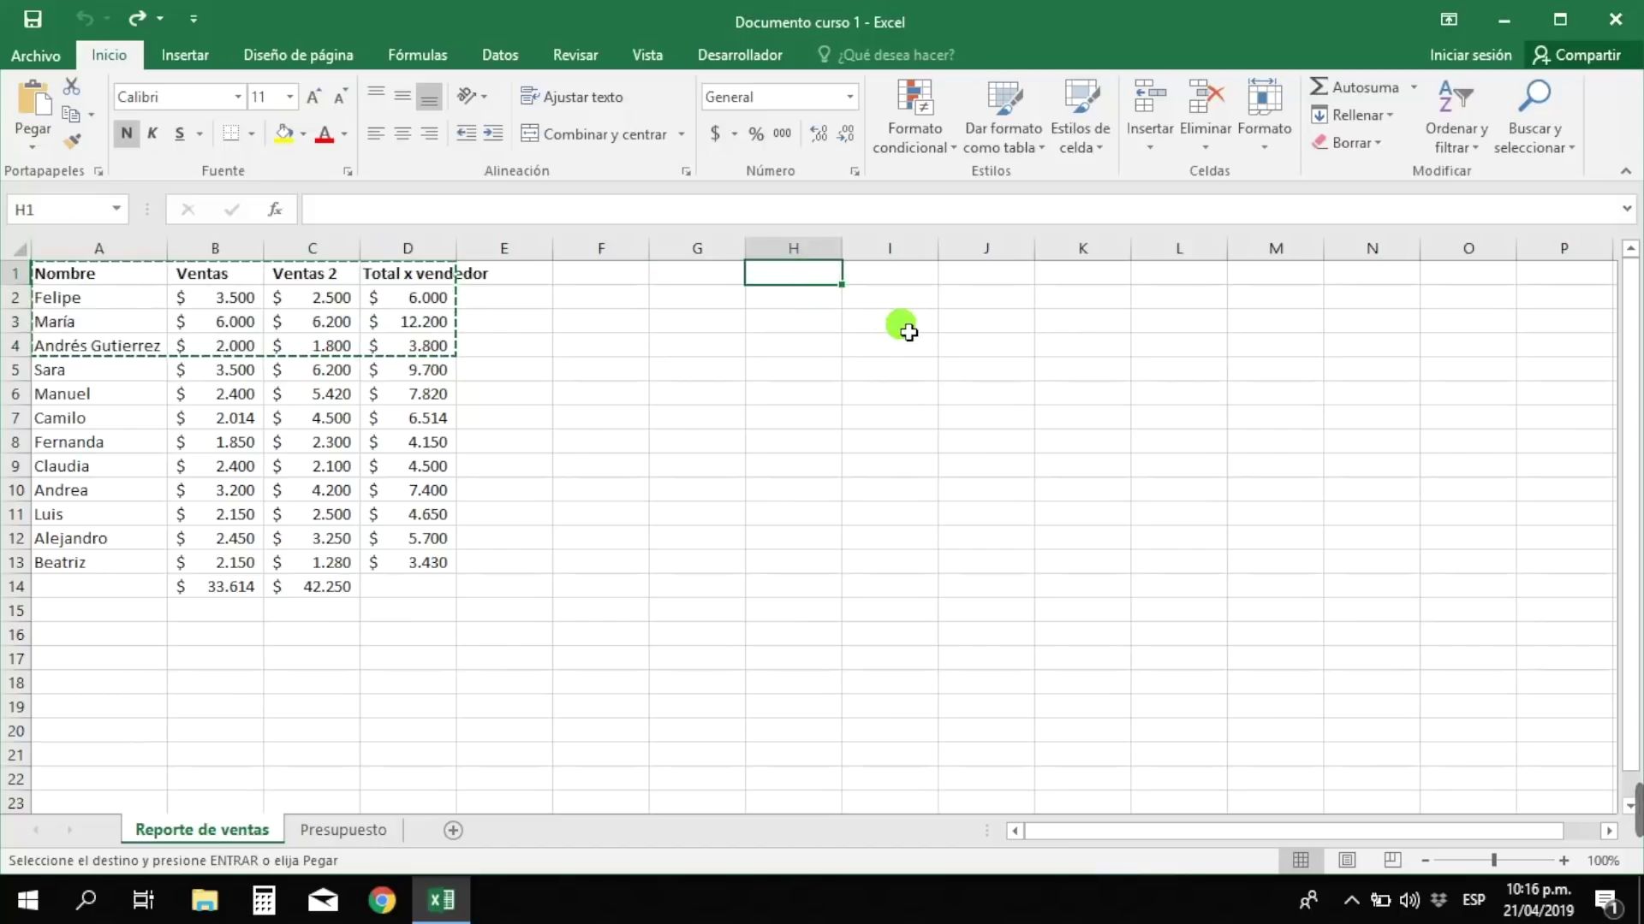
left_click(836, 443)
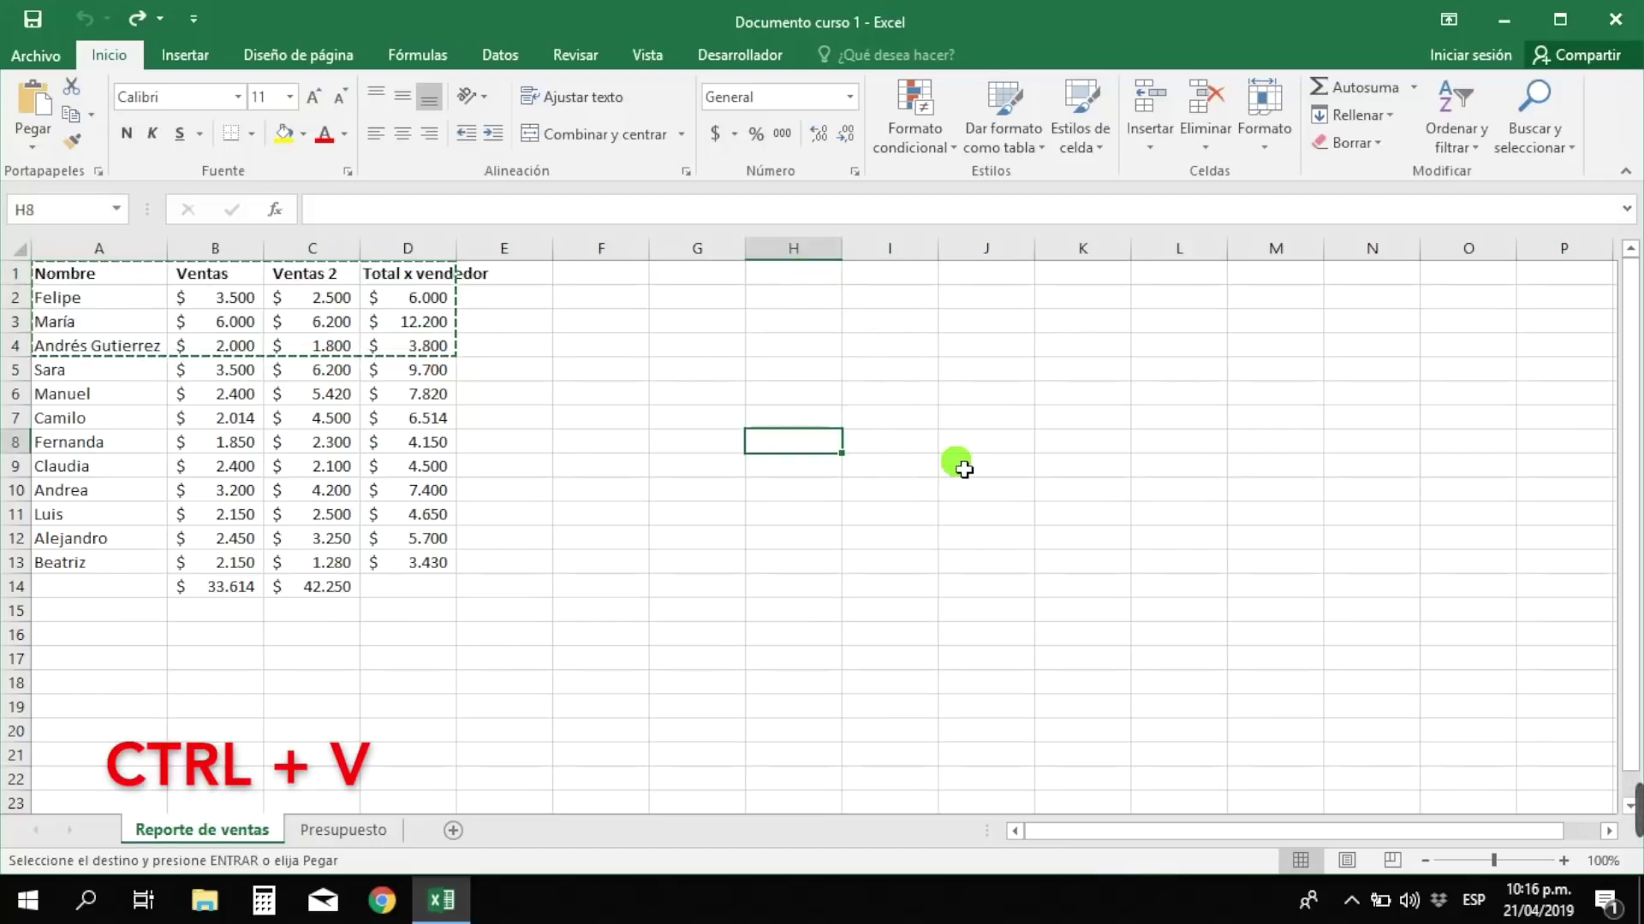
key("ctrl+v")
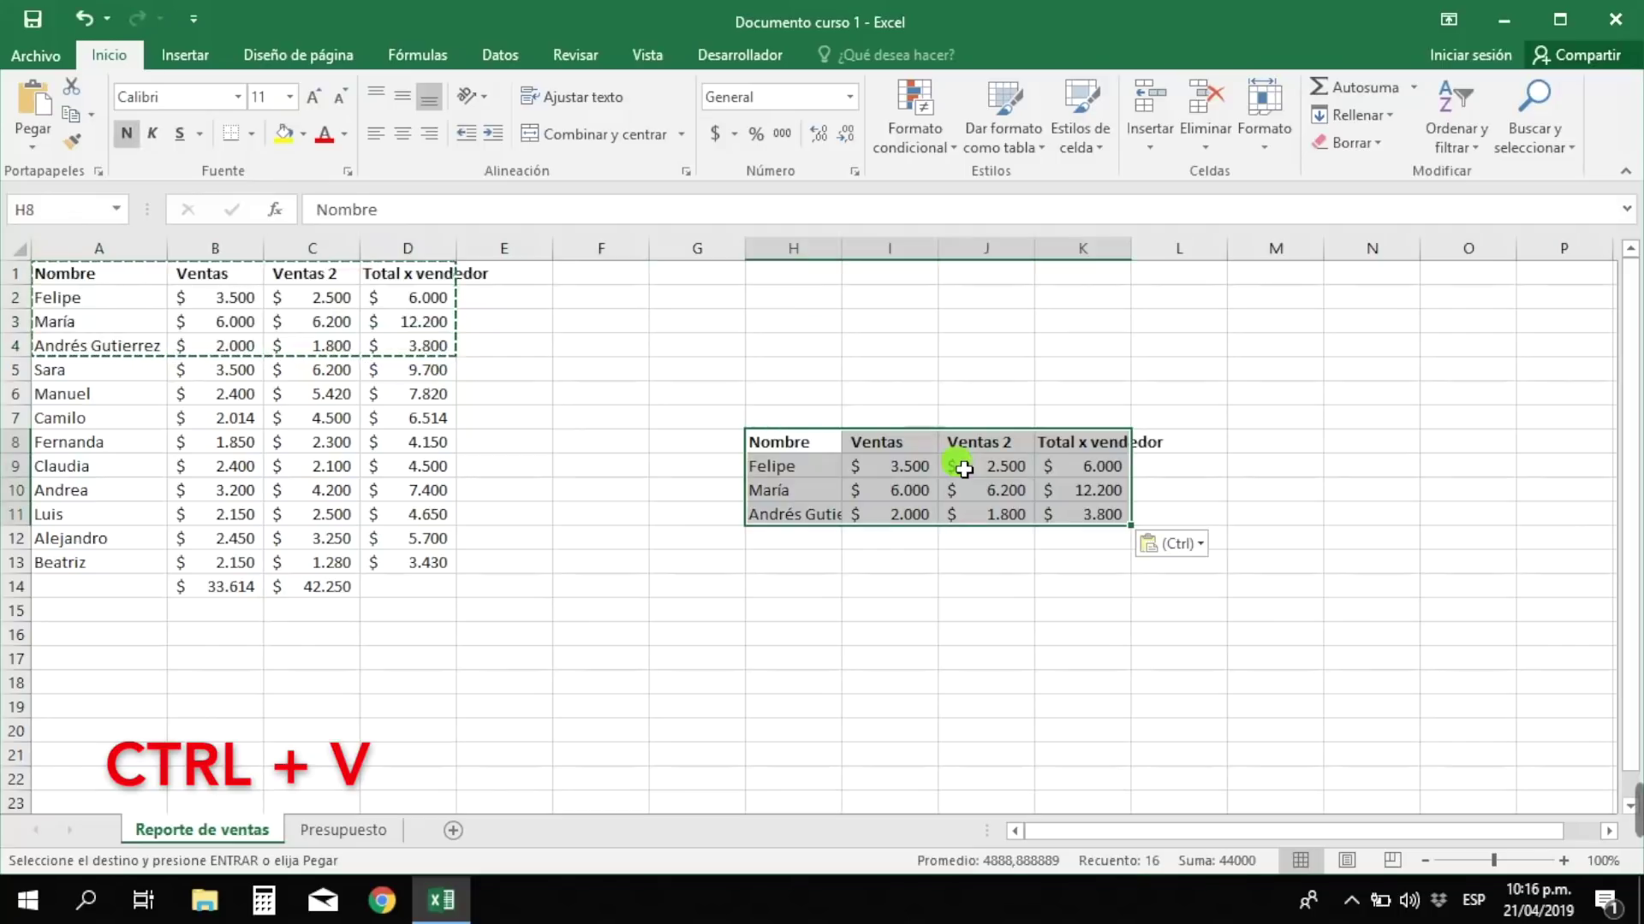
left_click(794, 451)
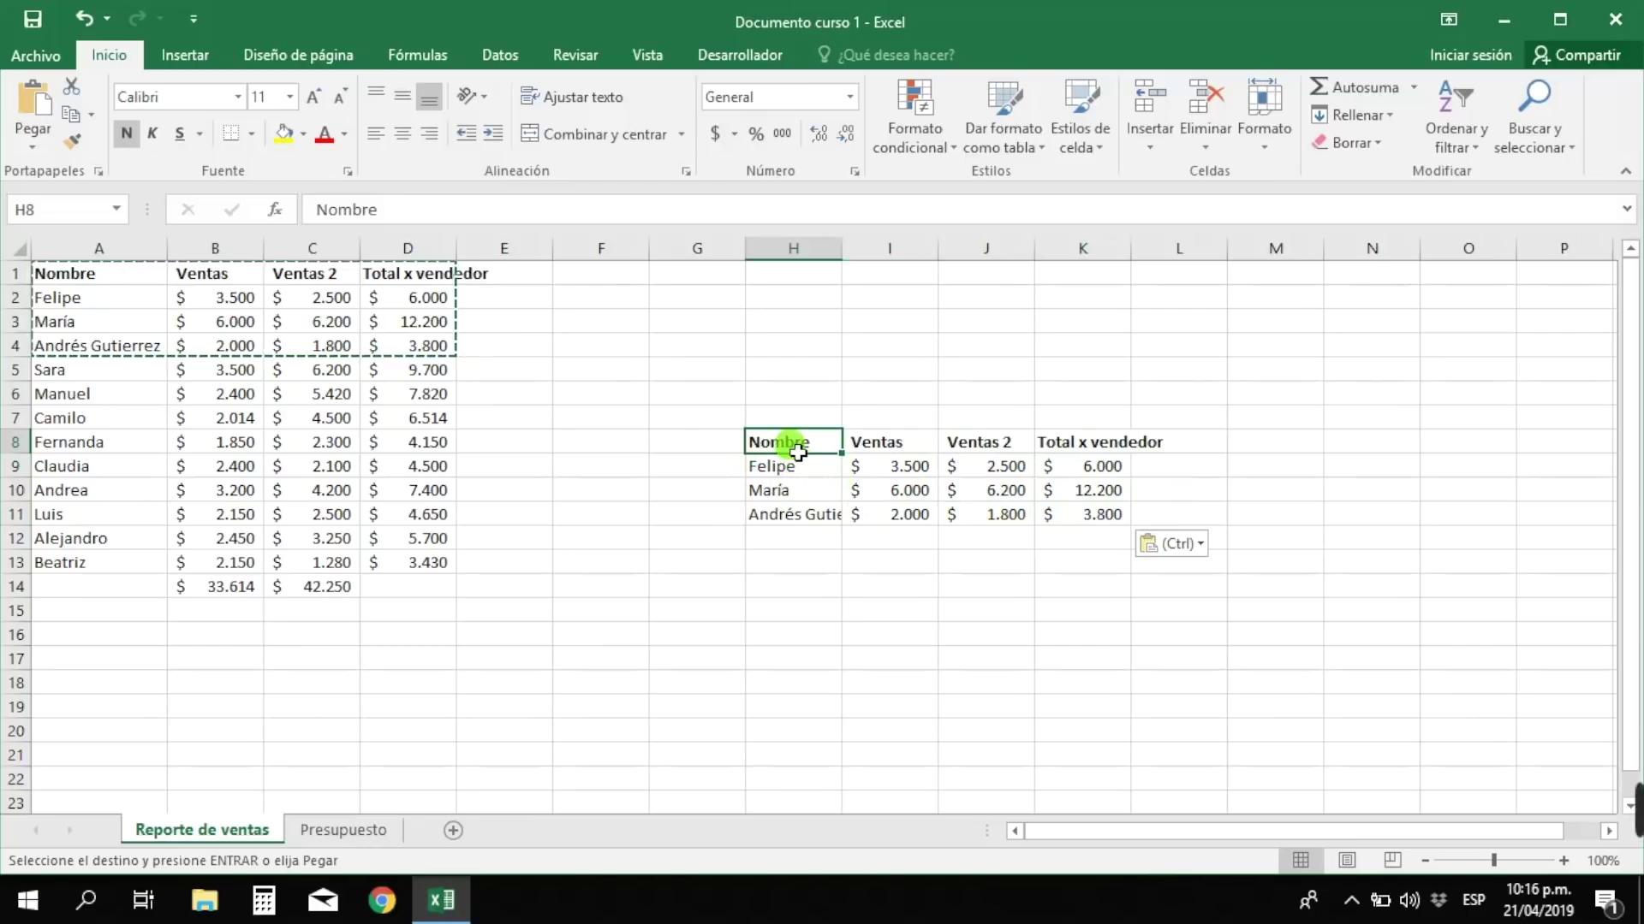
- Copy the seller name Manuel from A6 into cell H14
left_click(109, 397)
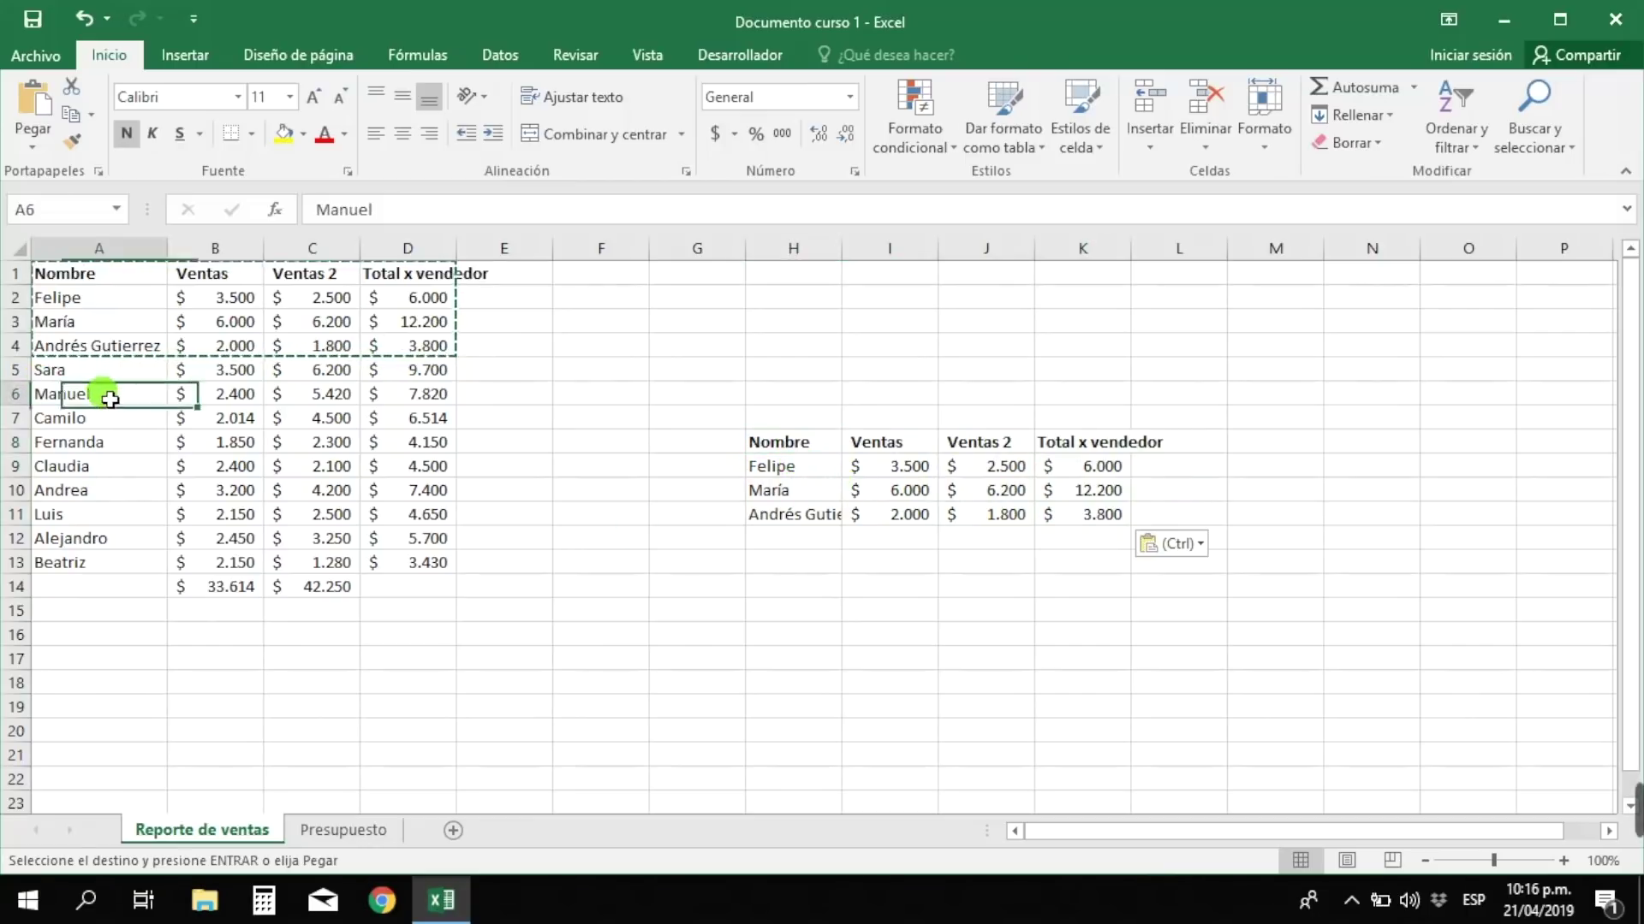
key("ctrl+c")
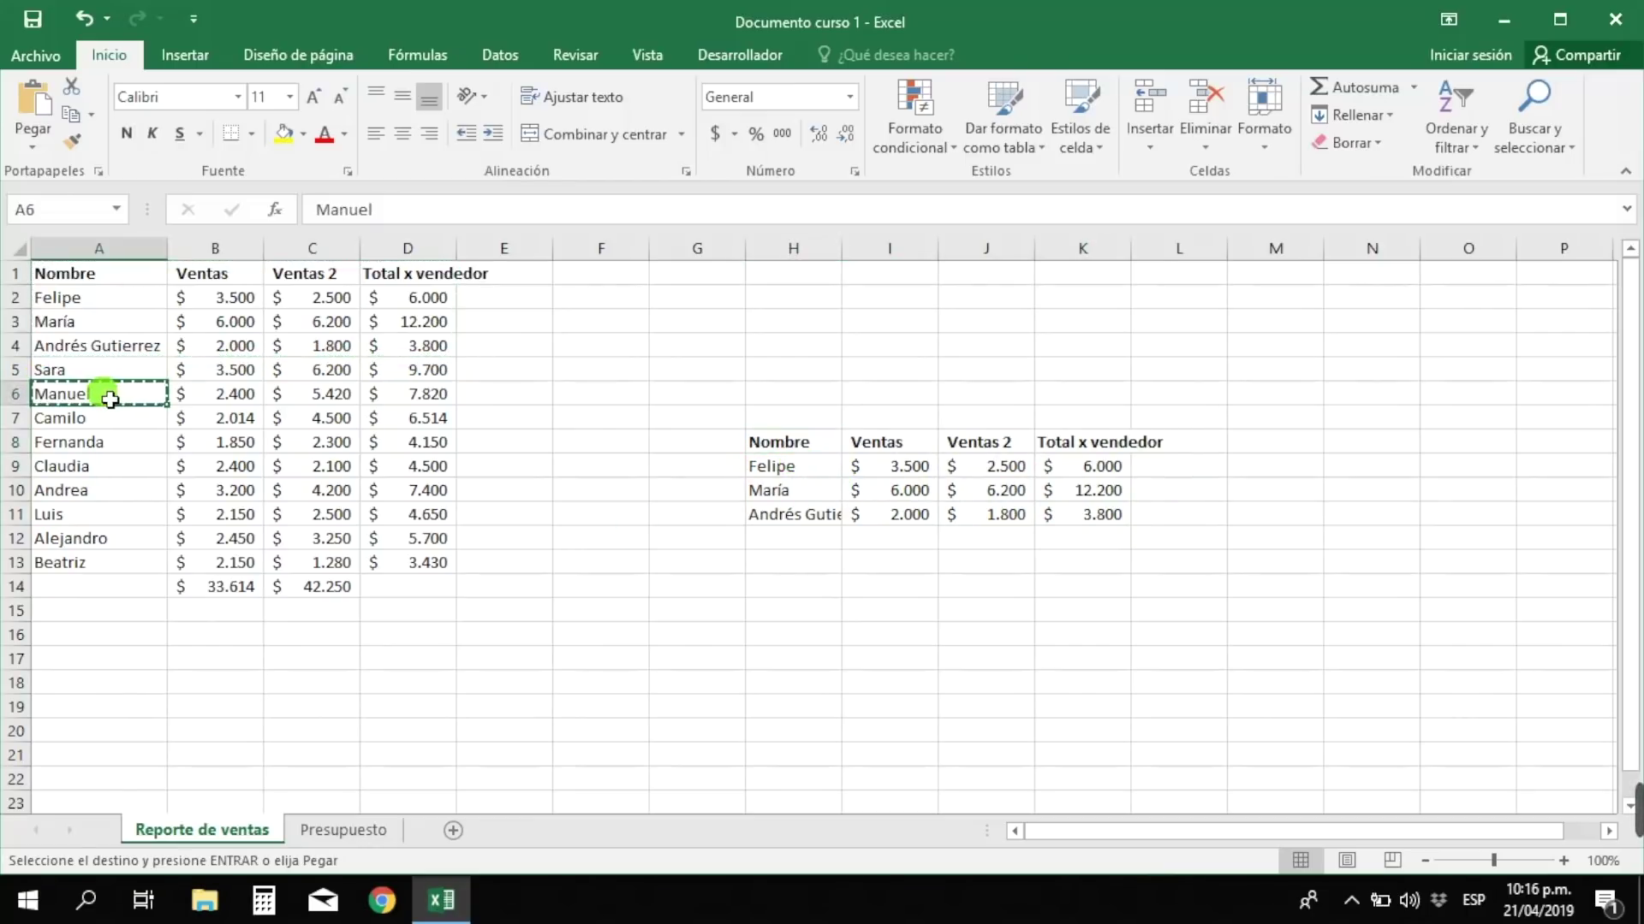
left_click(776, 599)
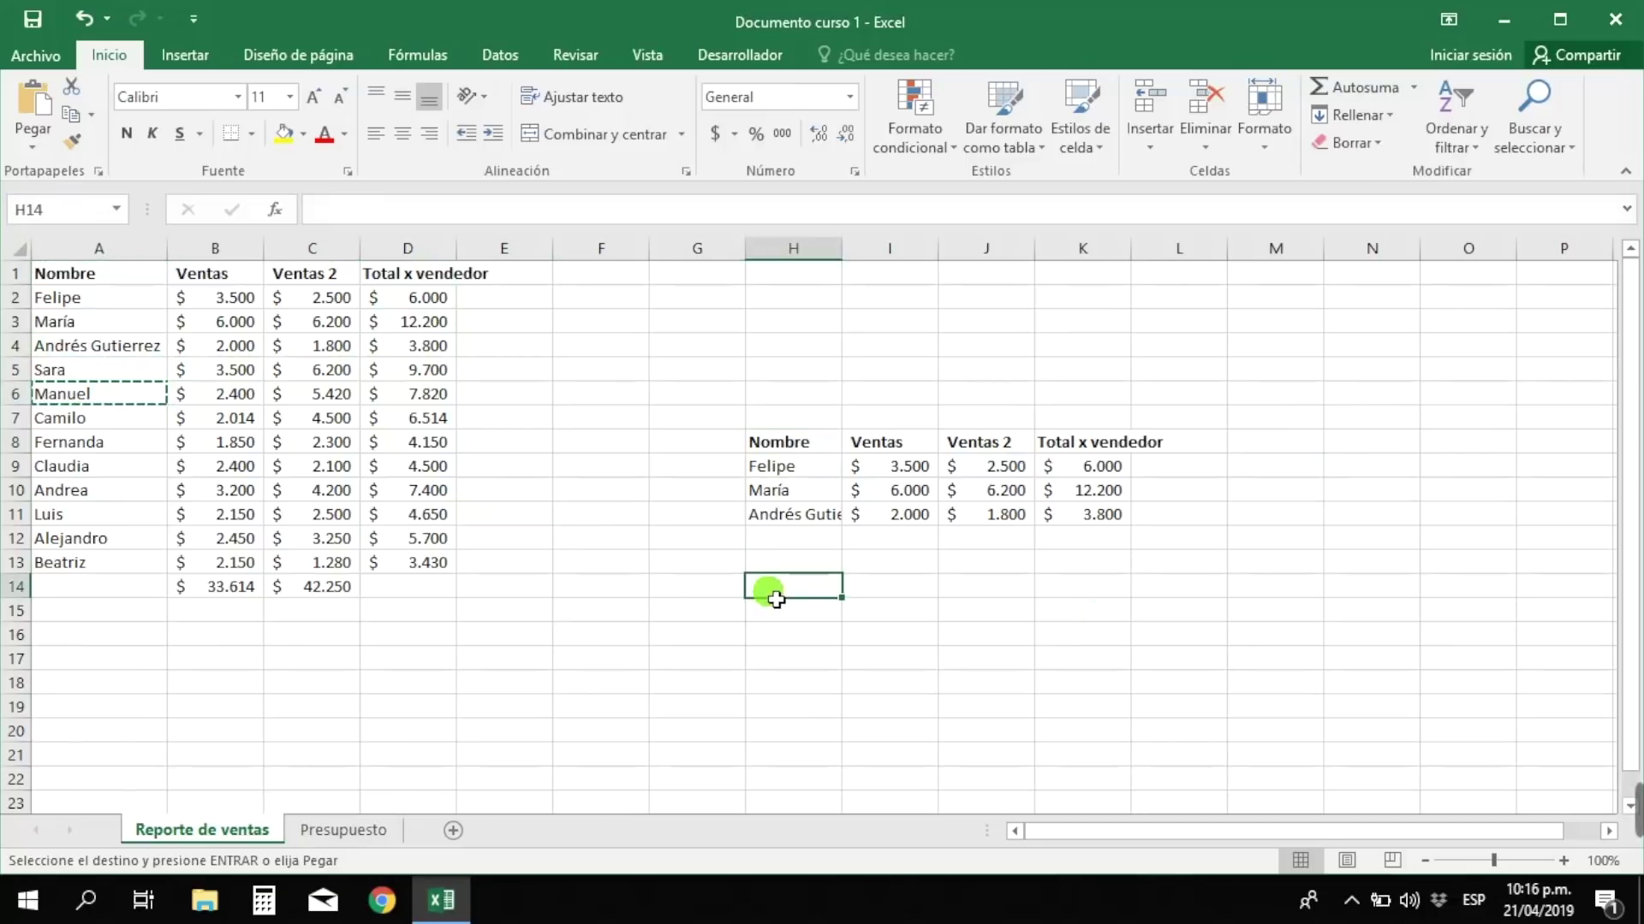
key("ctrl+v")
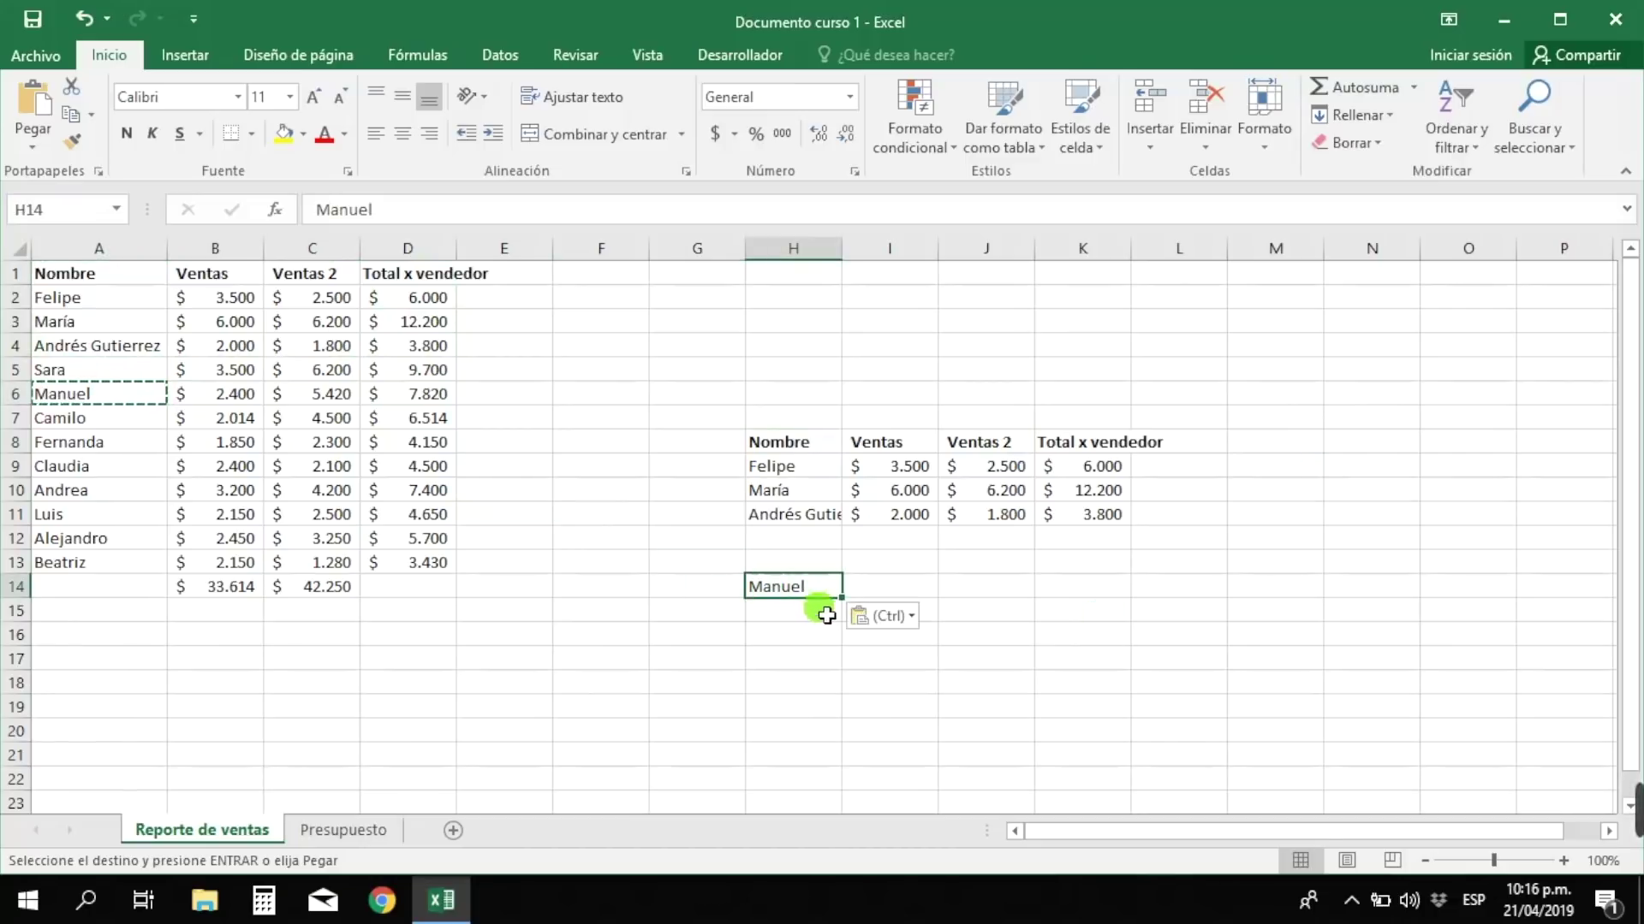
left_click(826, 618)
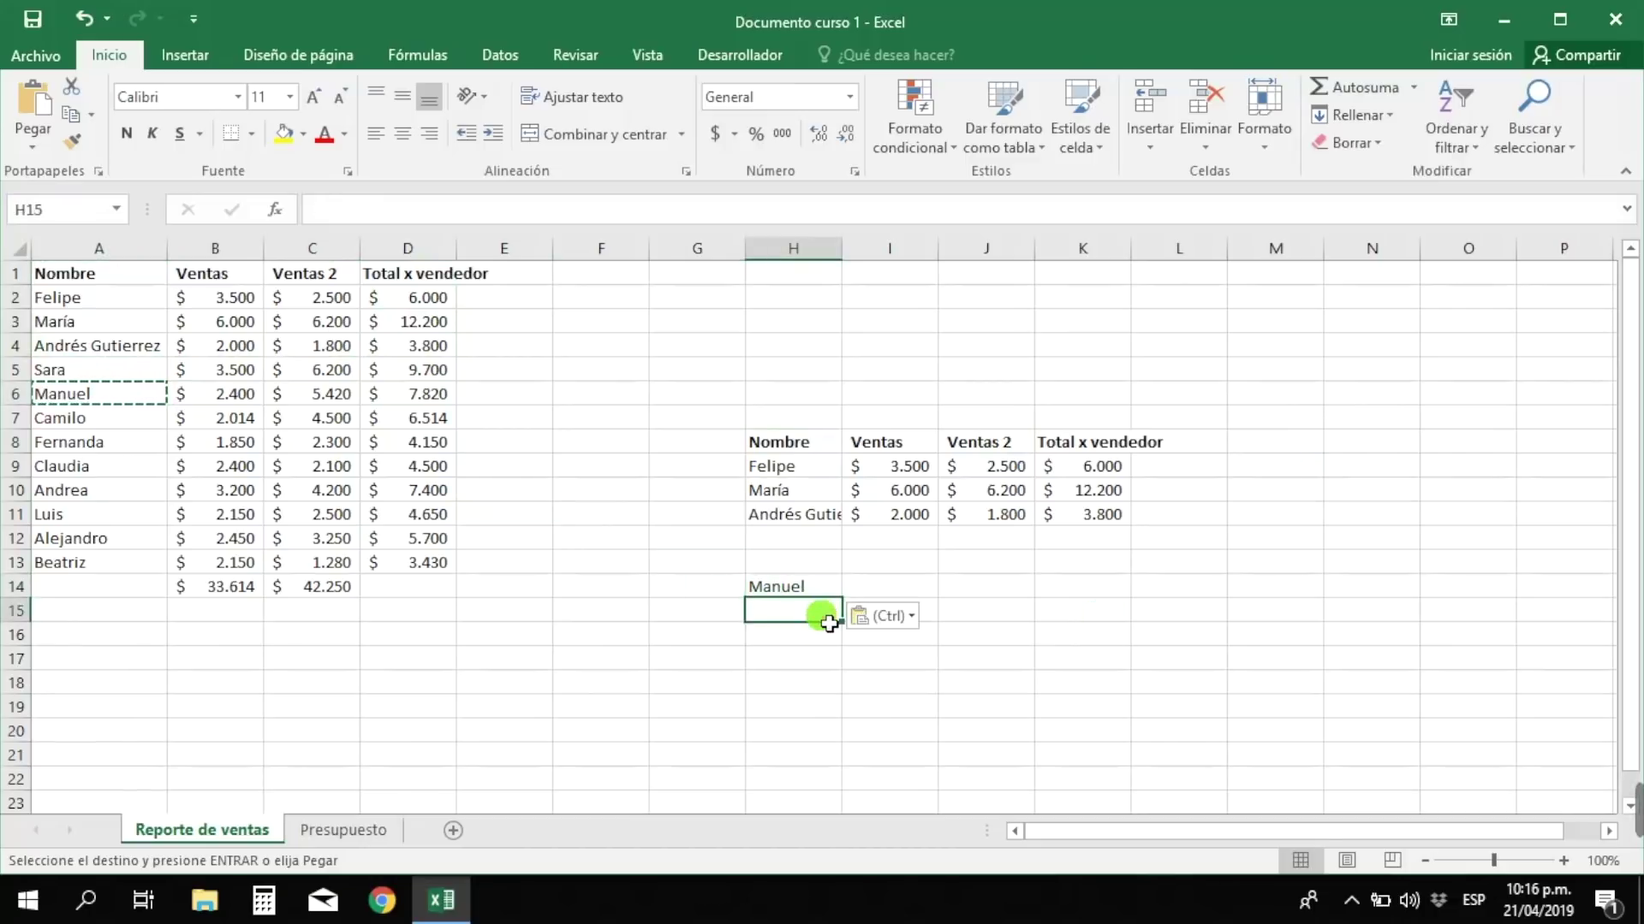
left_click(1118, 572)
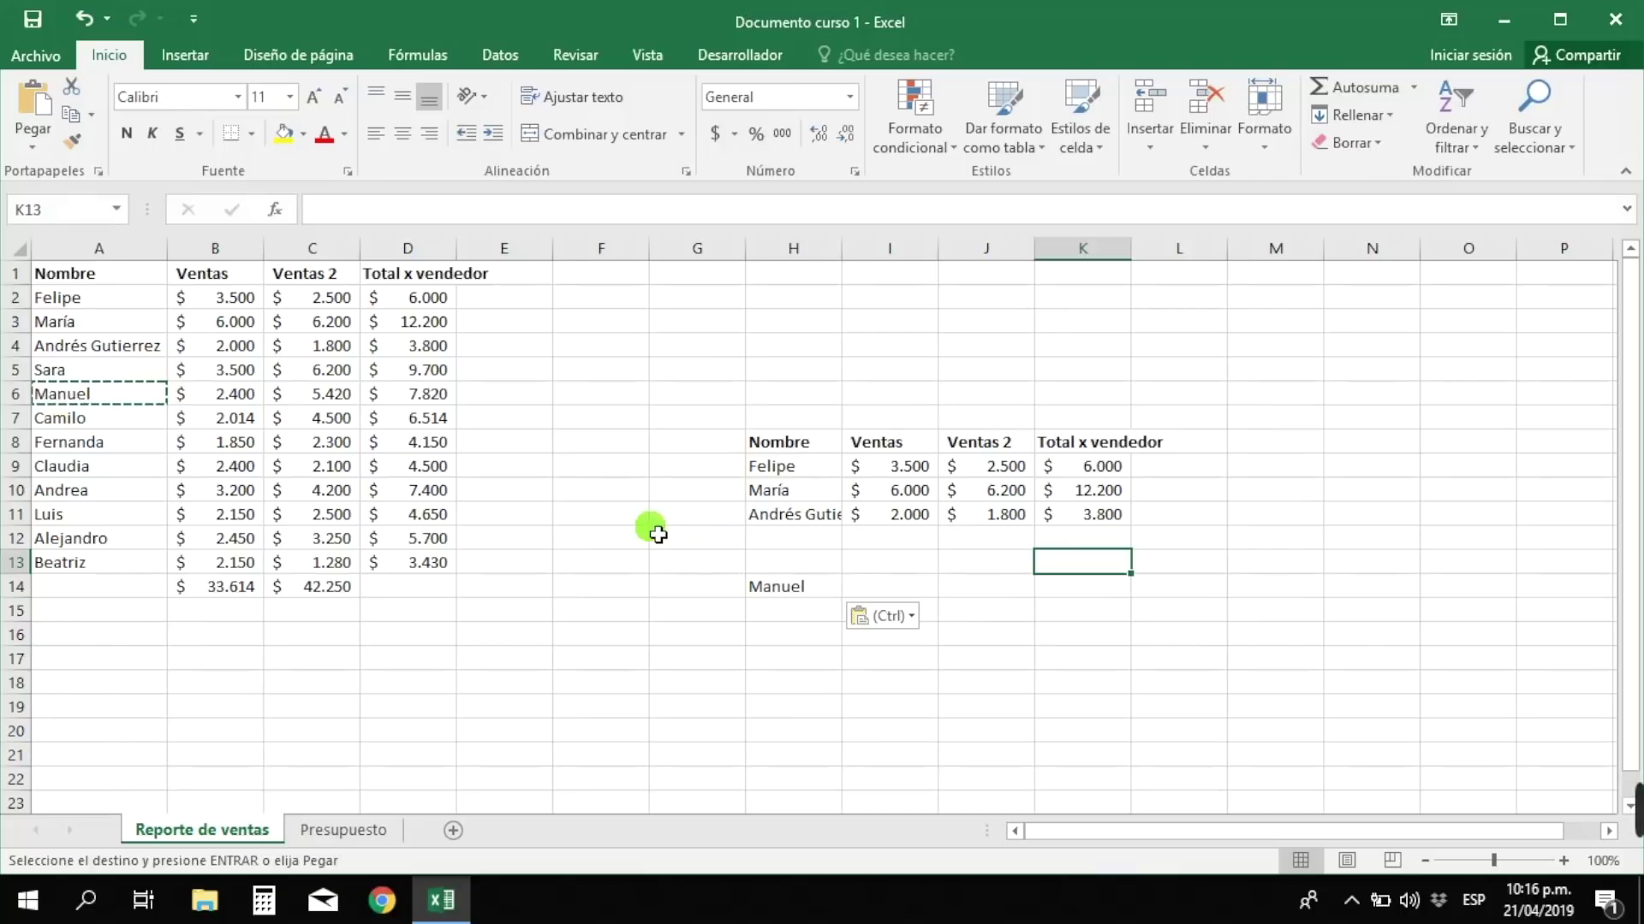
- Copy the header and first five seller rows (A1:D6) and paste them at H16
left_click(116, 275)
left_click_drag(123, 290, 425, 420)
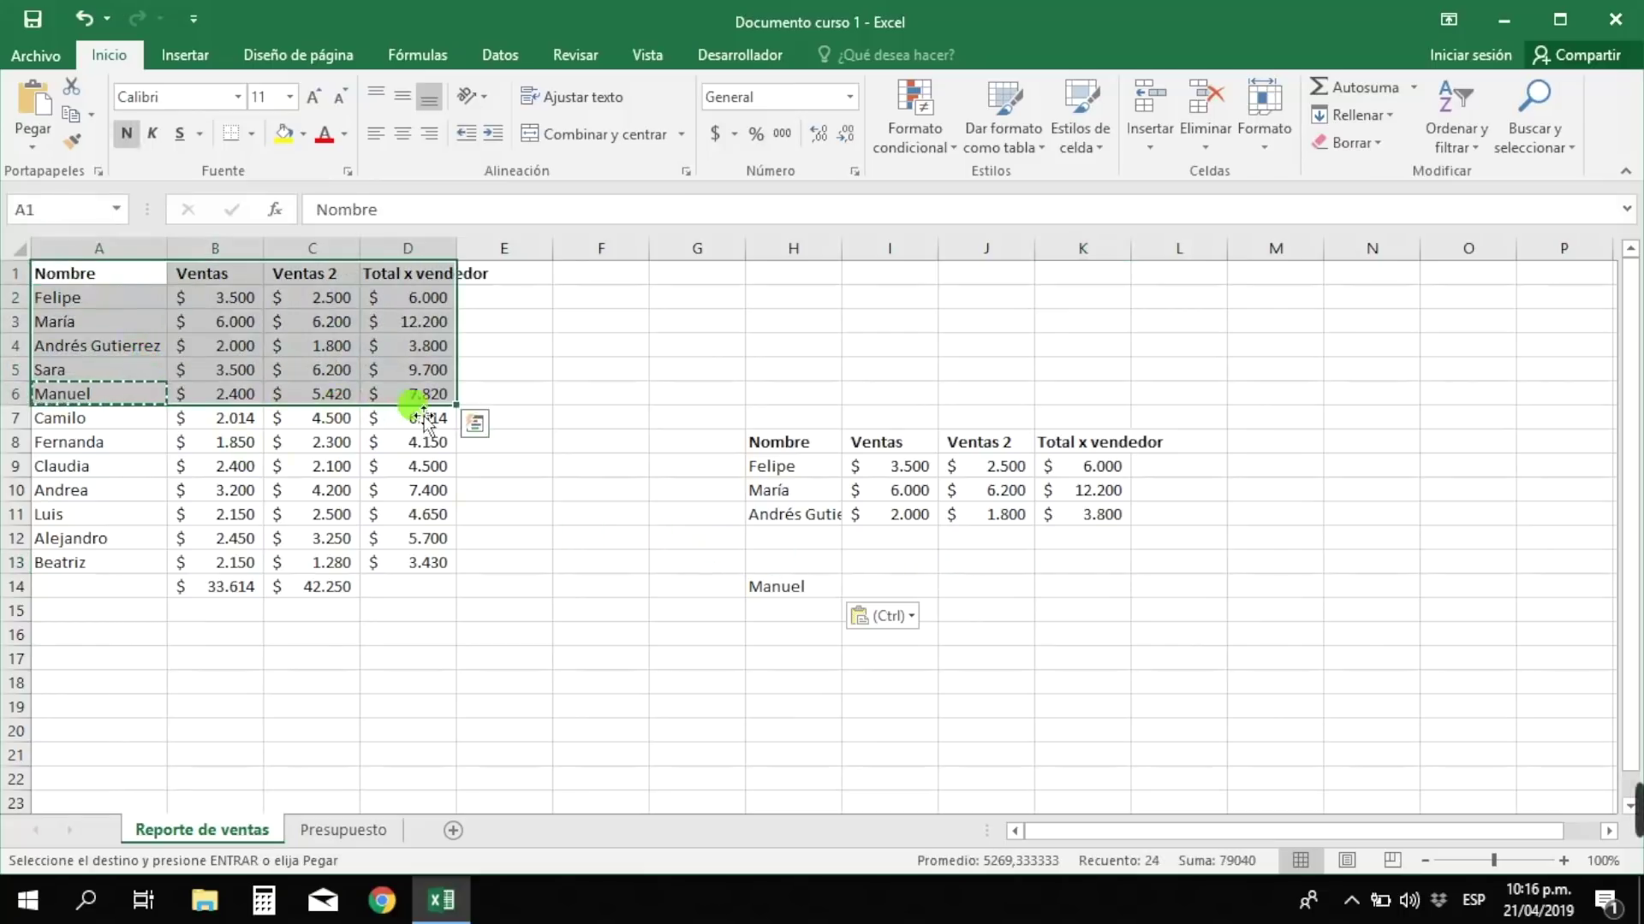
right_click(150, 349)
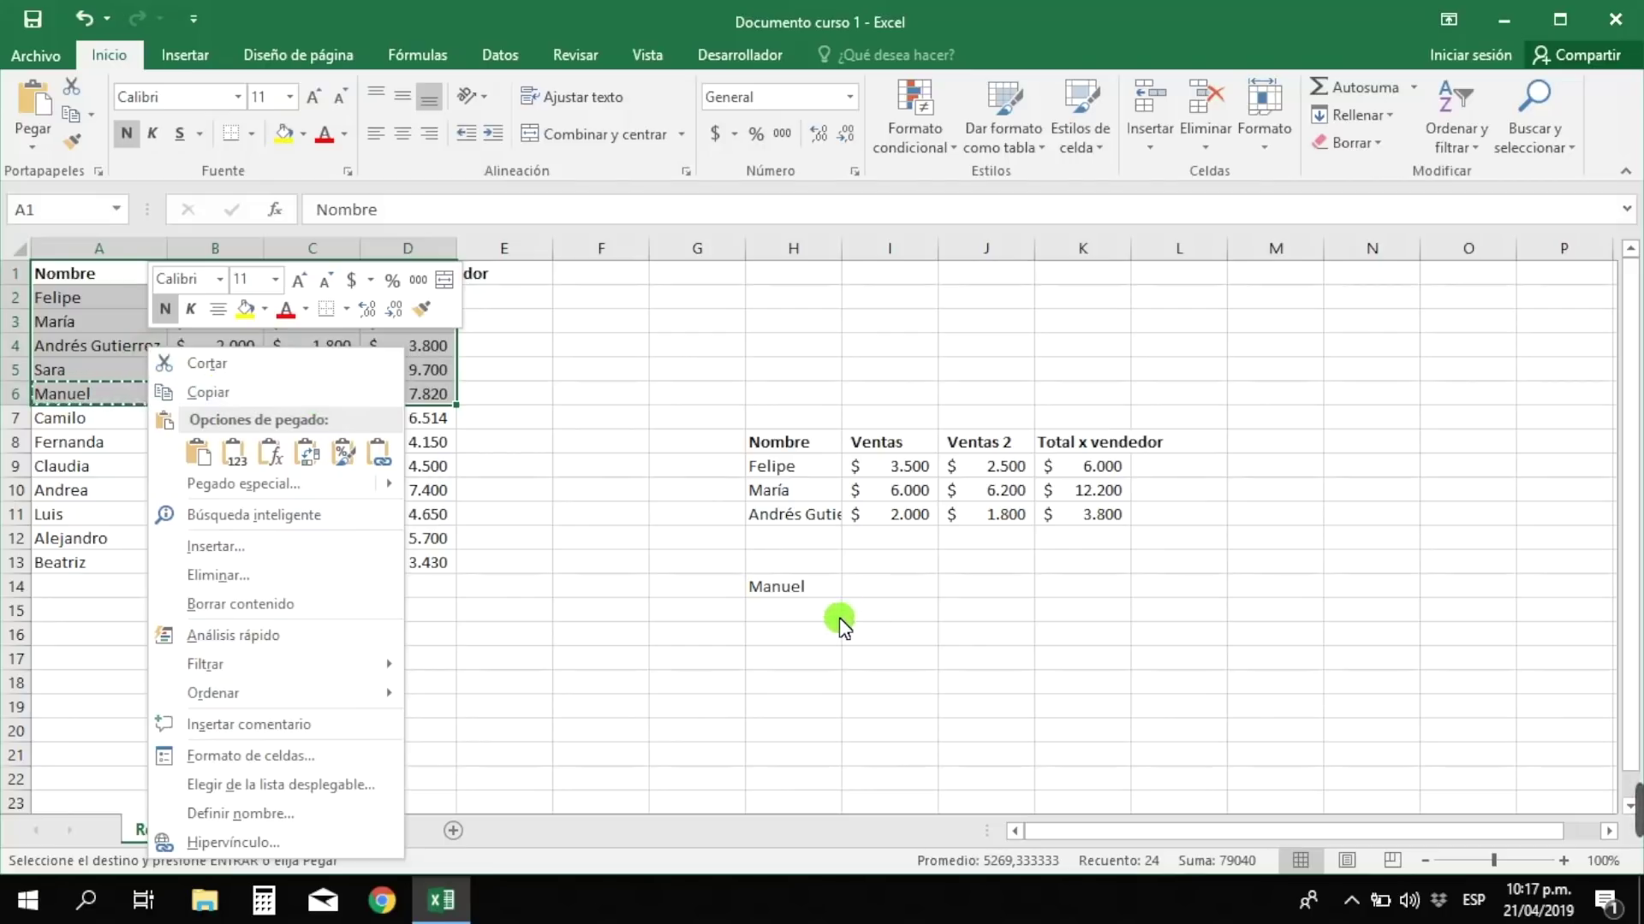
left_click(750, 634)
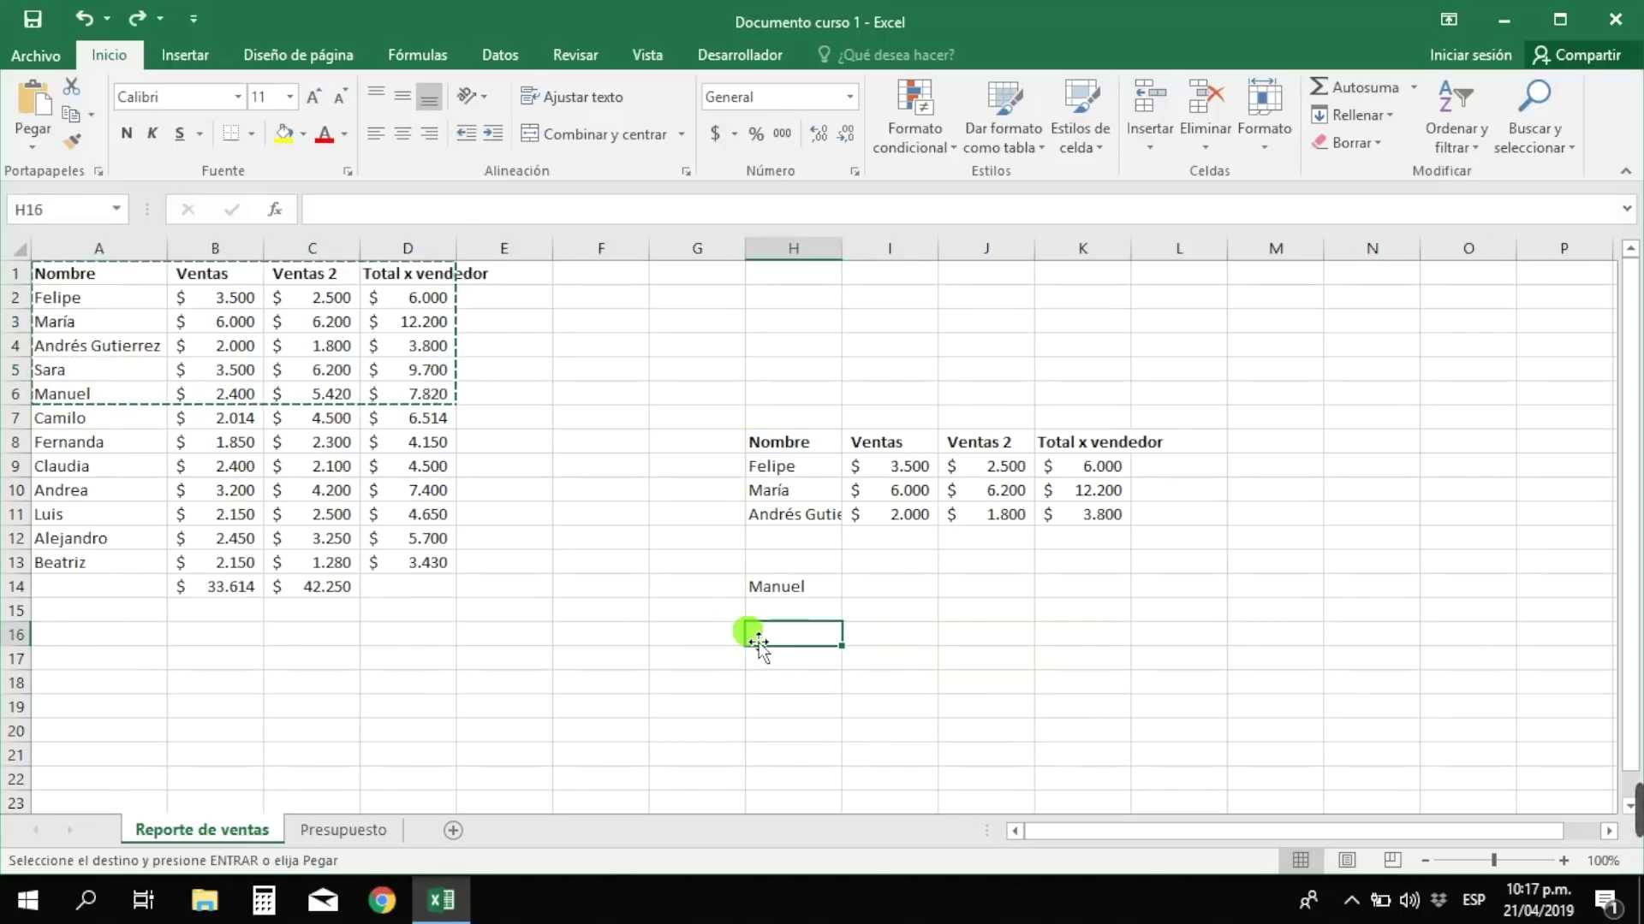
right_click(787, 637)
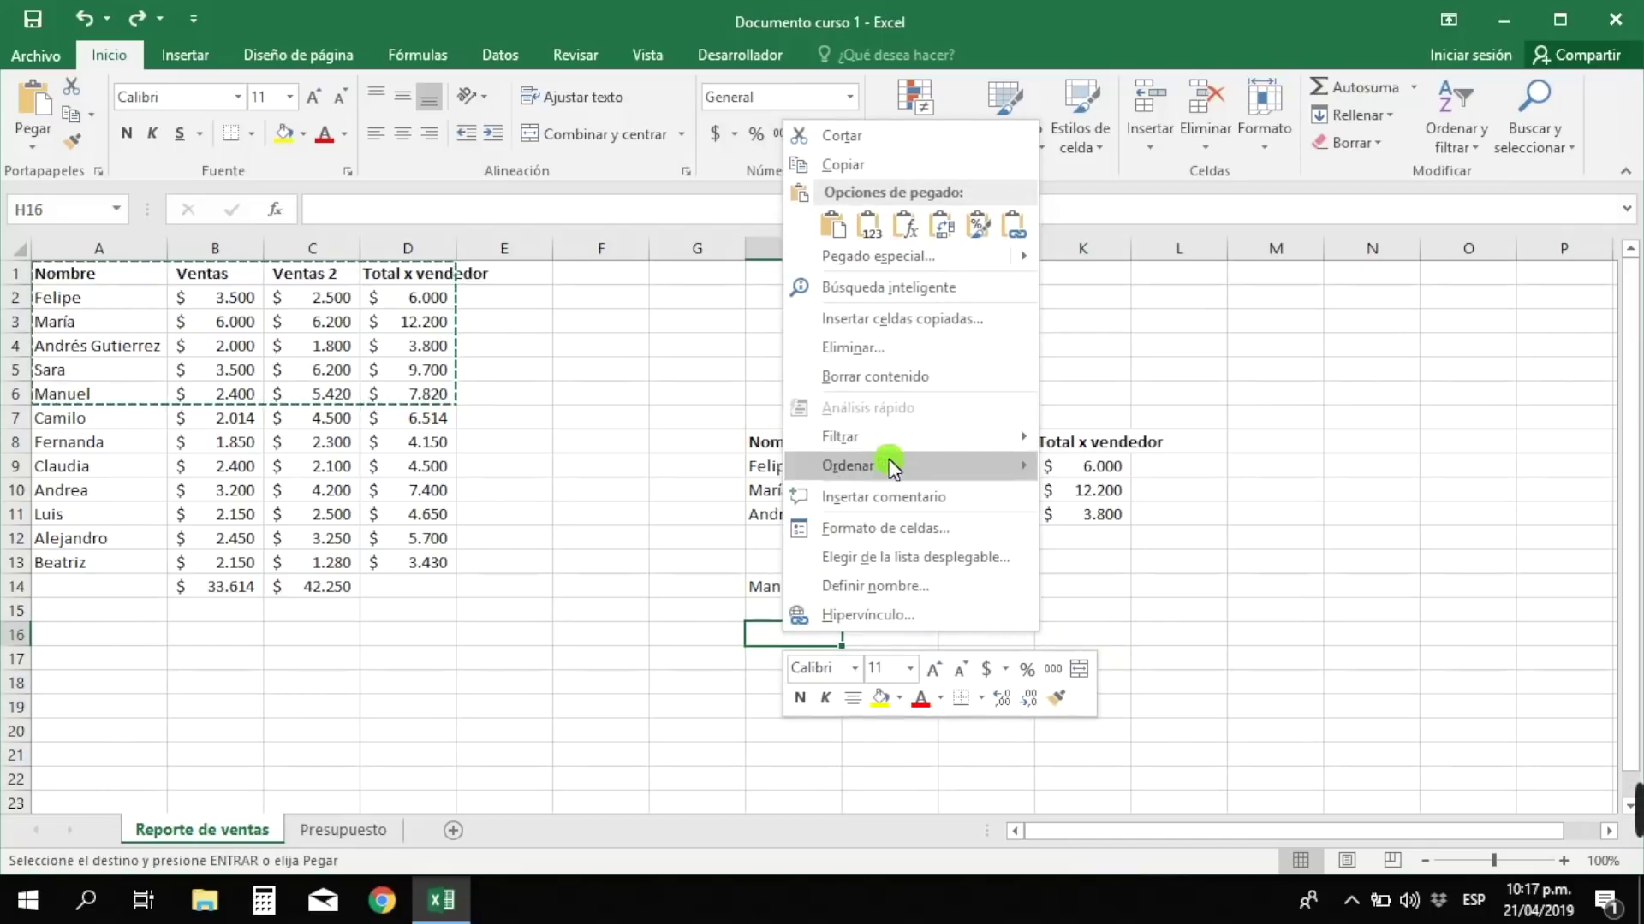
mouse_move(873, 262)
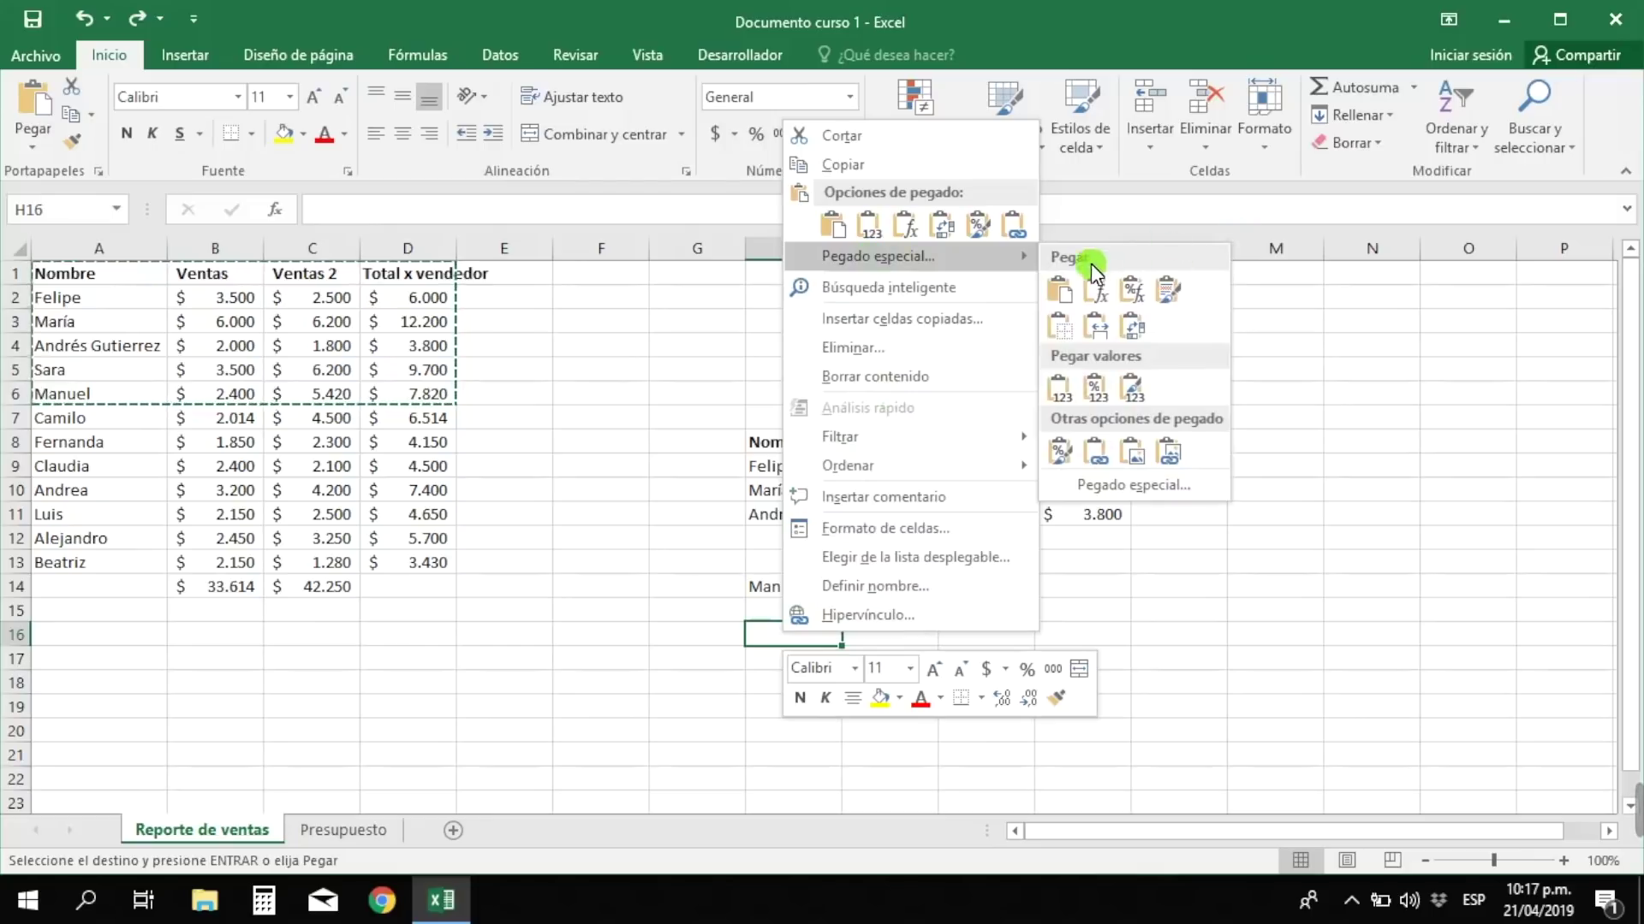
left_click(1058, 295)
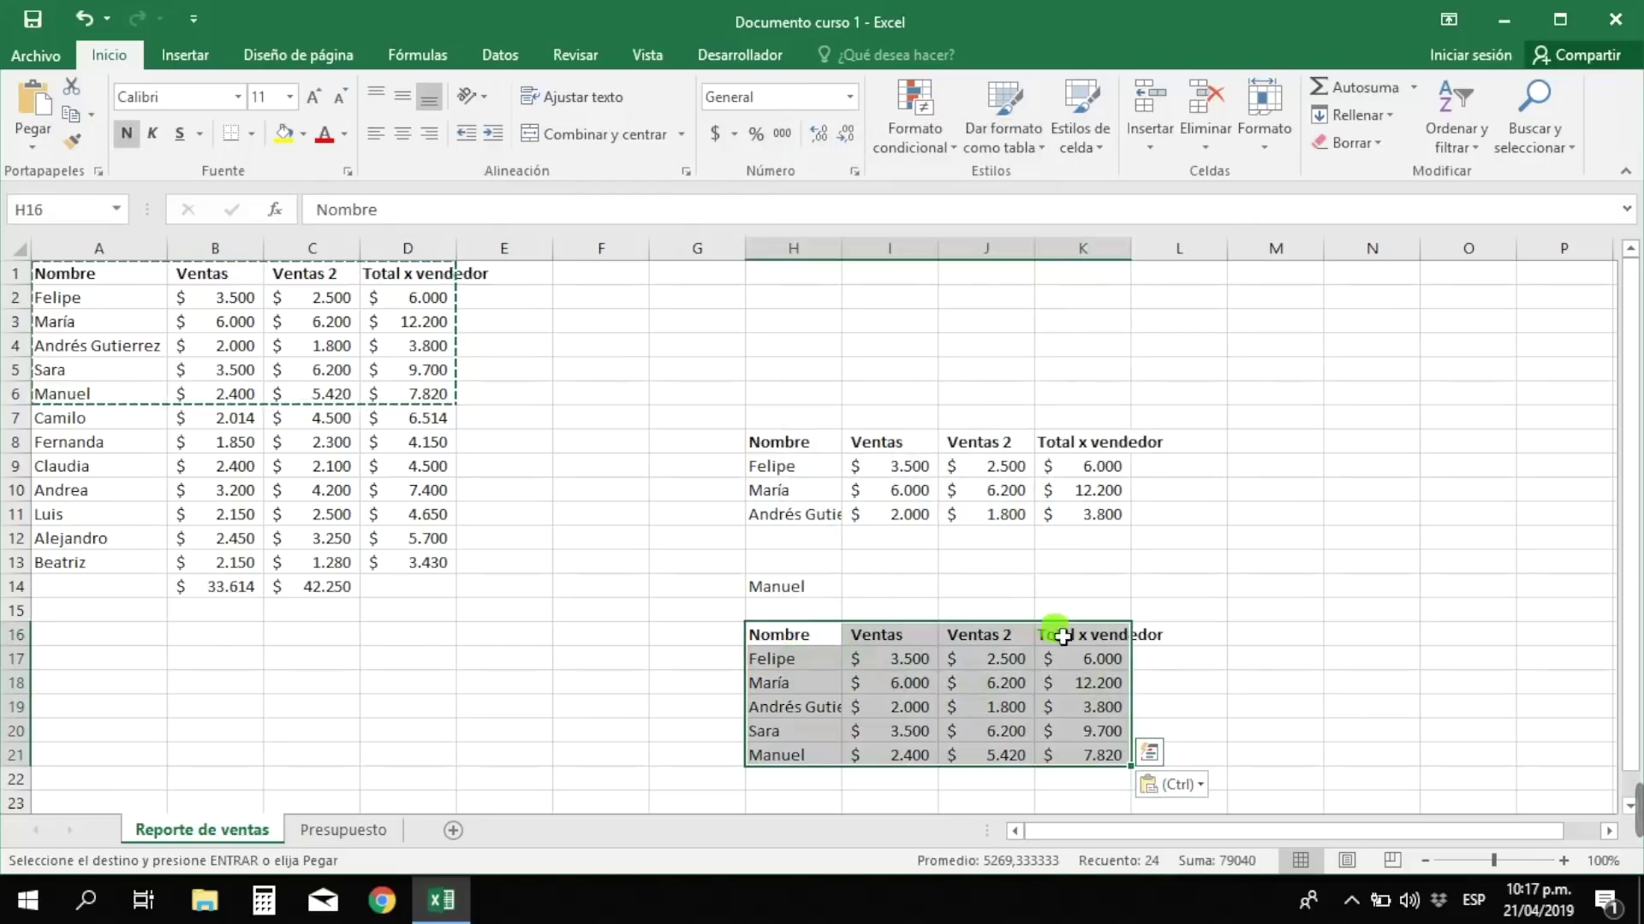
- Select all the copied data from H8 to K21
left_click(1230, 709)
scroll(1185, 580, "down", 1)
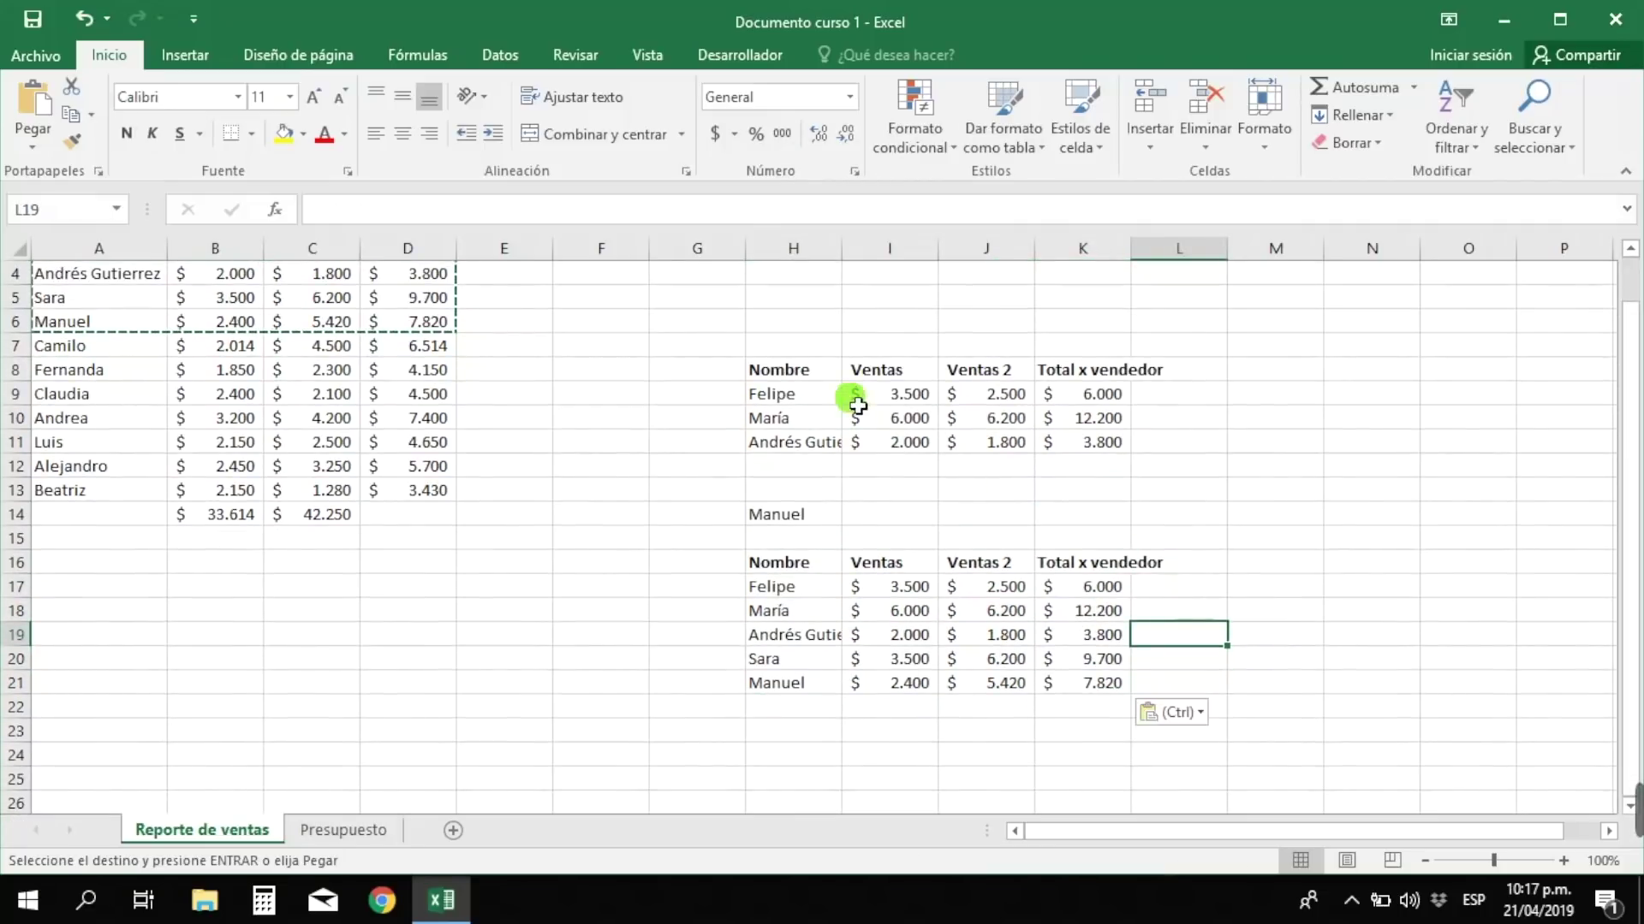
left_click_drag(775, 369, 1117, 692)
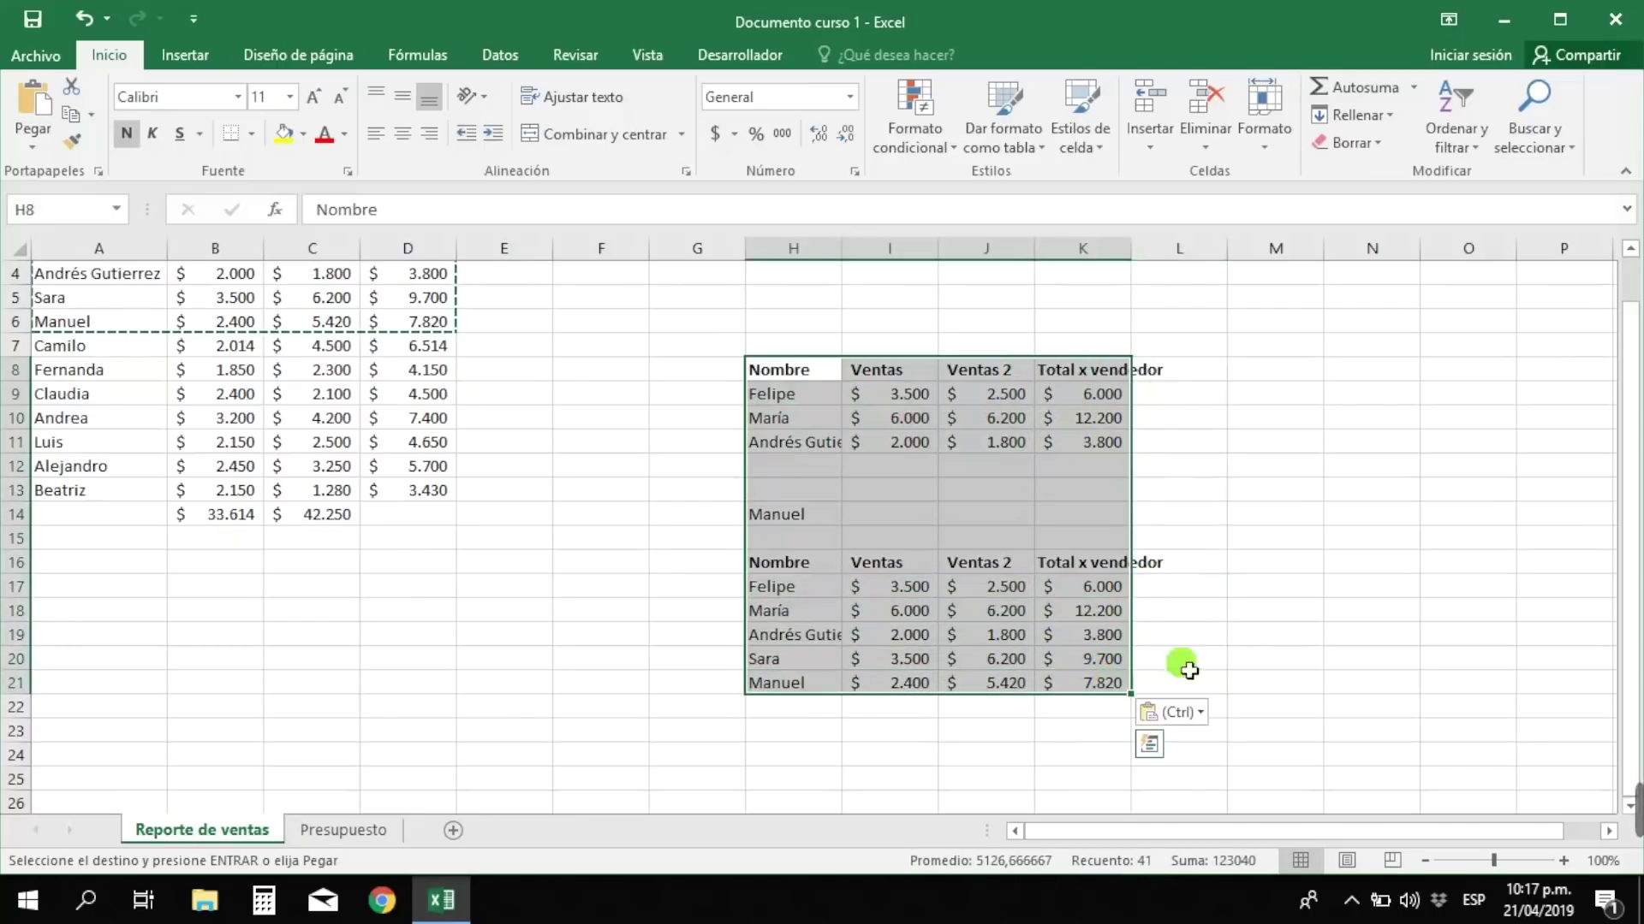
- Delete the copied Nombre, Ventas and Ventas 2 headings in H8, I8 and J8
left_click(1246, 638)
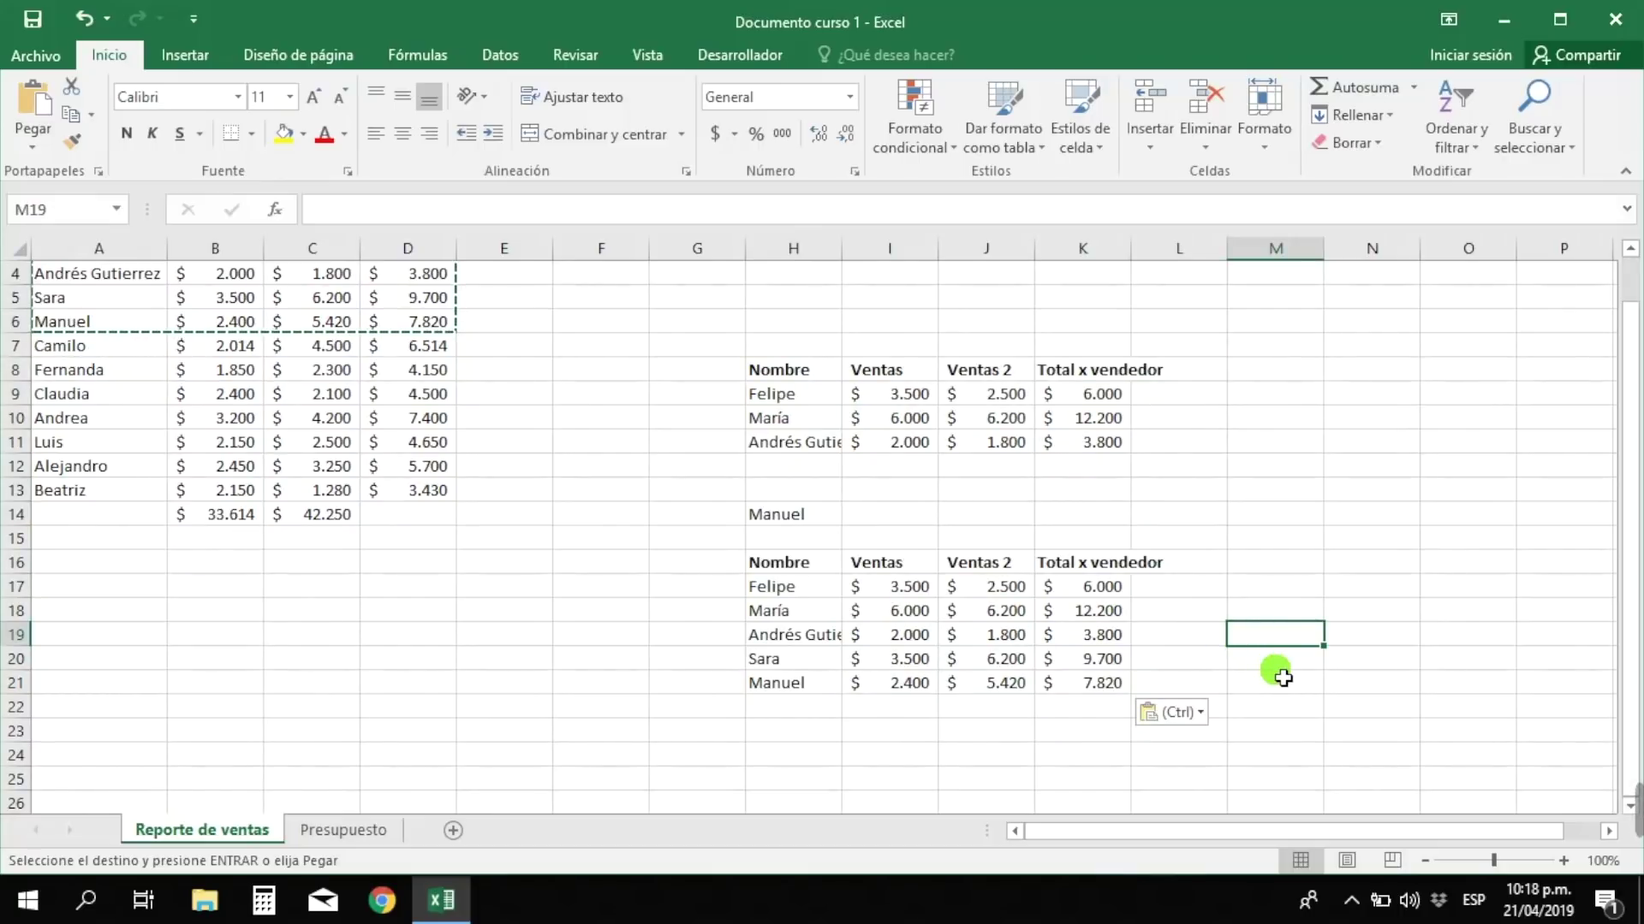
left_click(772, 375)
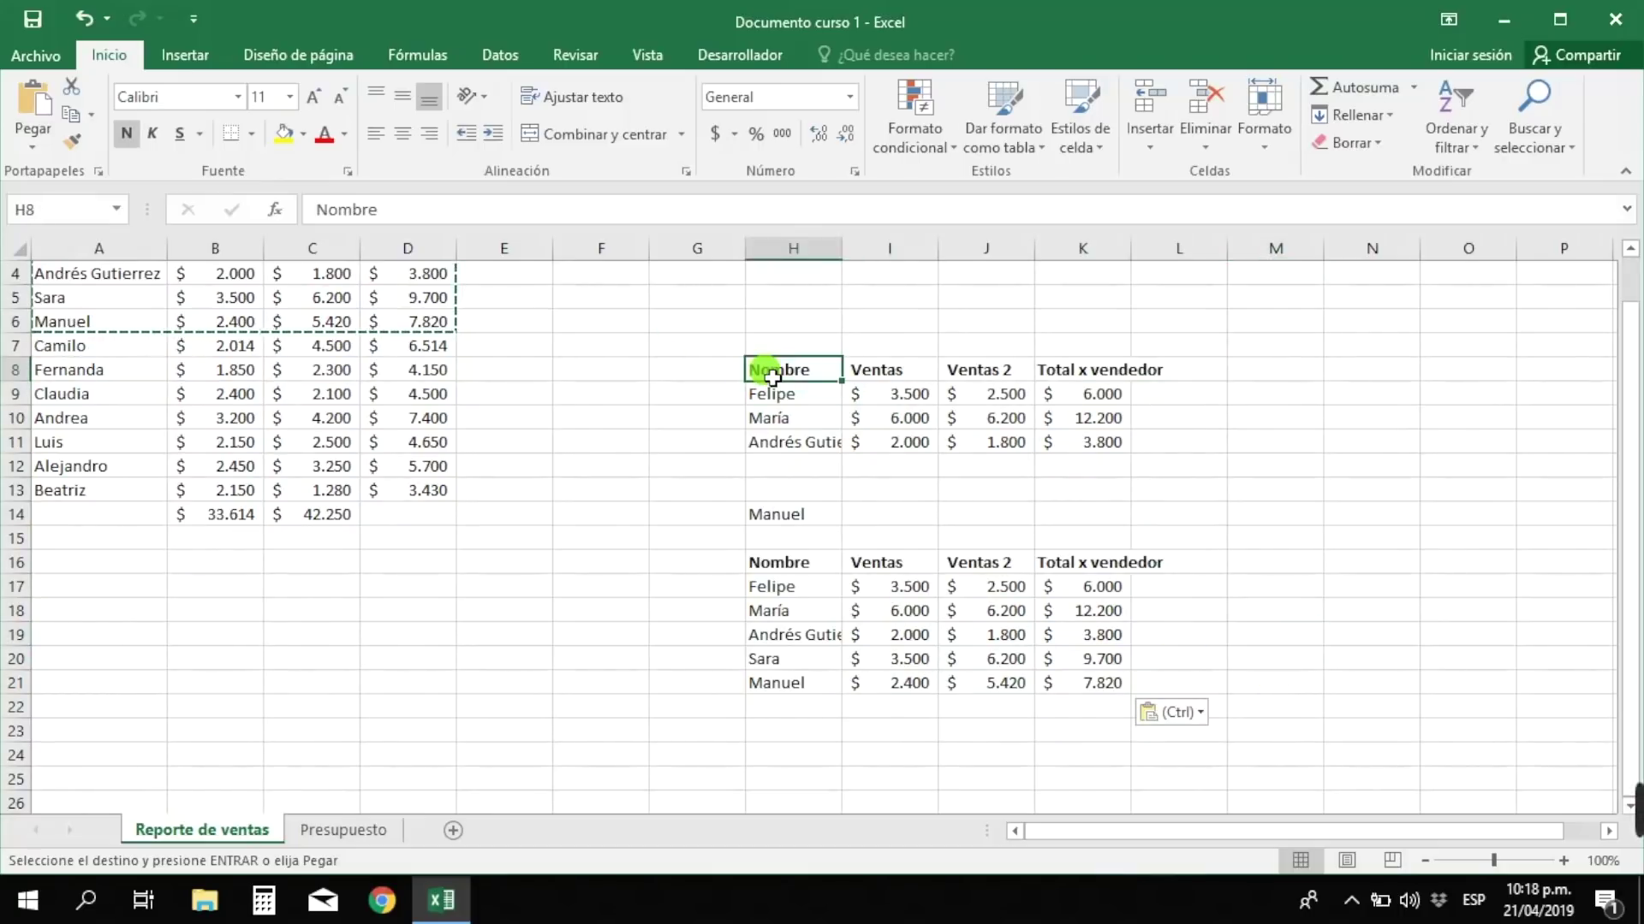
key("Delete")
key("Right")
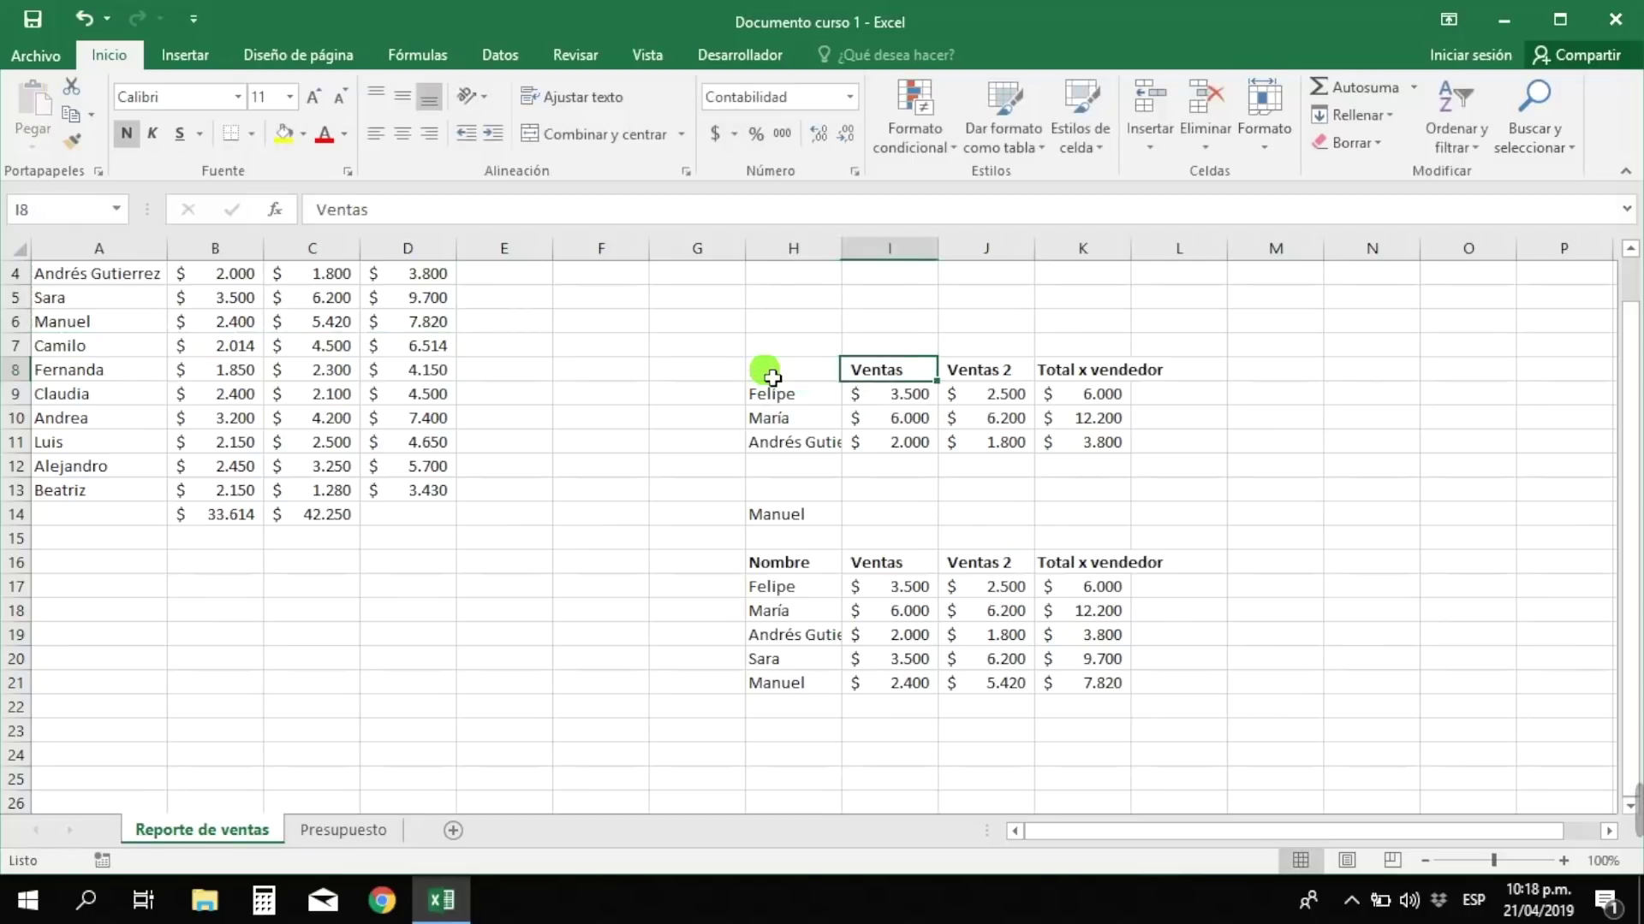
key("Delete")
key("Right")
key("Delete")
key("Right")
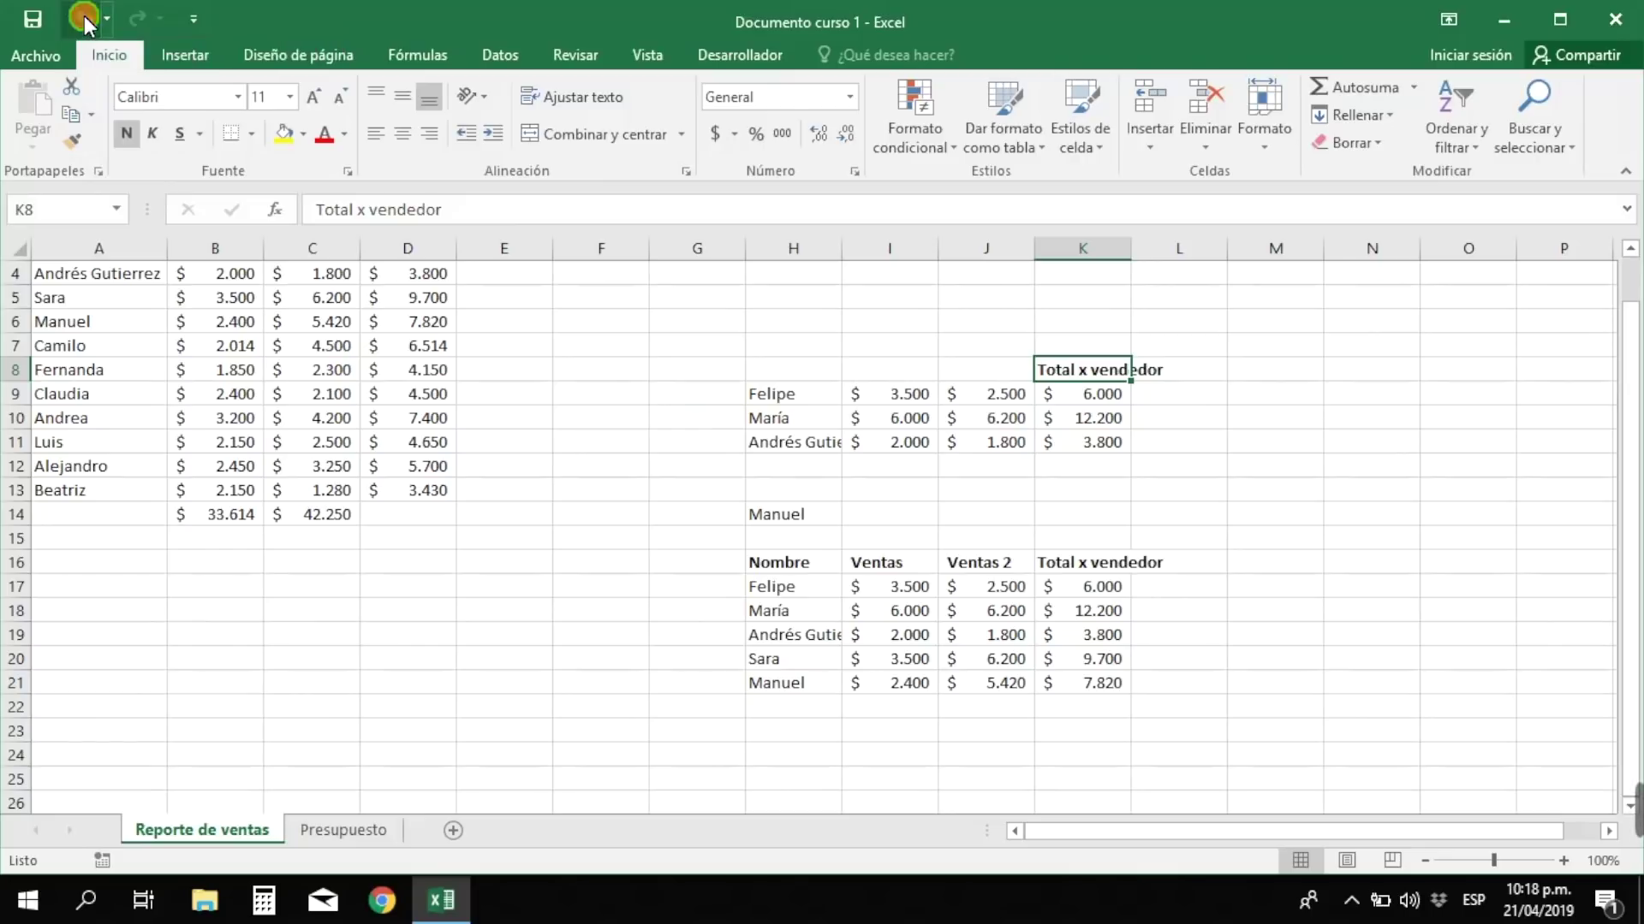
- Undo the cleared headers, the five-row paste at H16 and the Manuel entry in H14
left_click(84, 15)
left_click(84, 15)
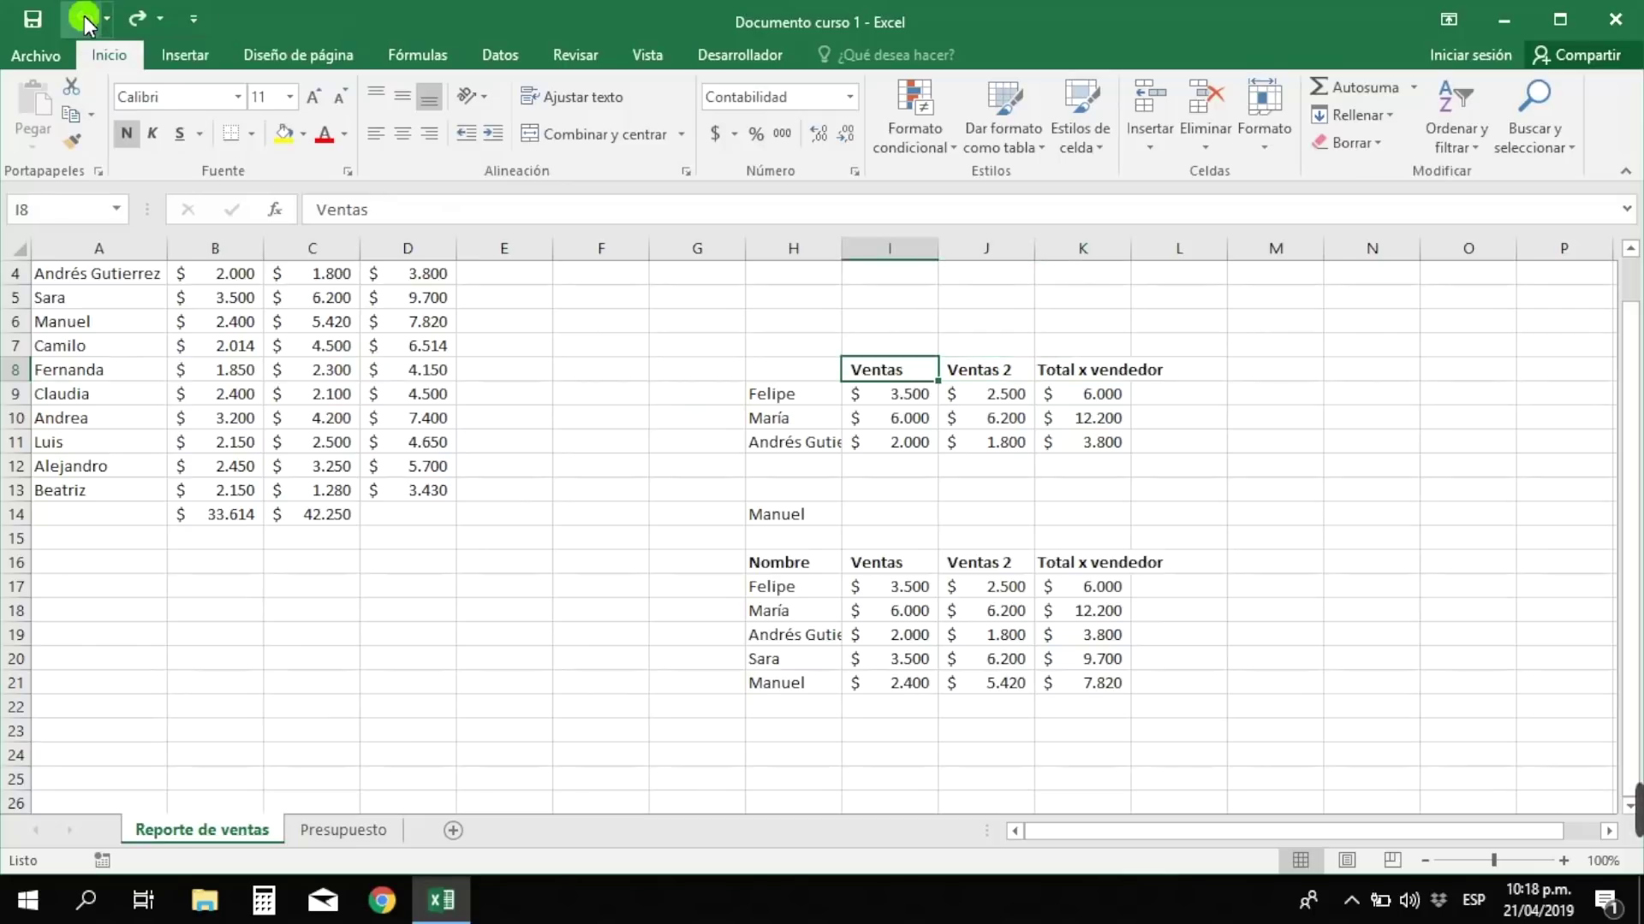
left_click(84, 16)
left_click(84, 15)
left_click(84, 15)
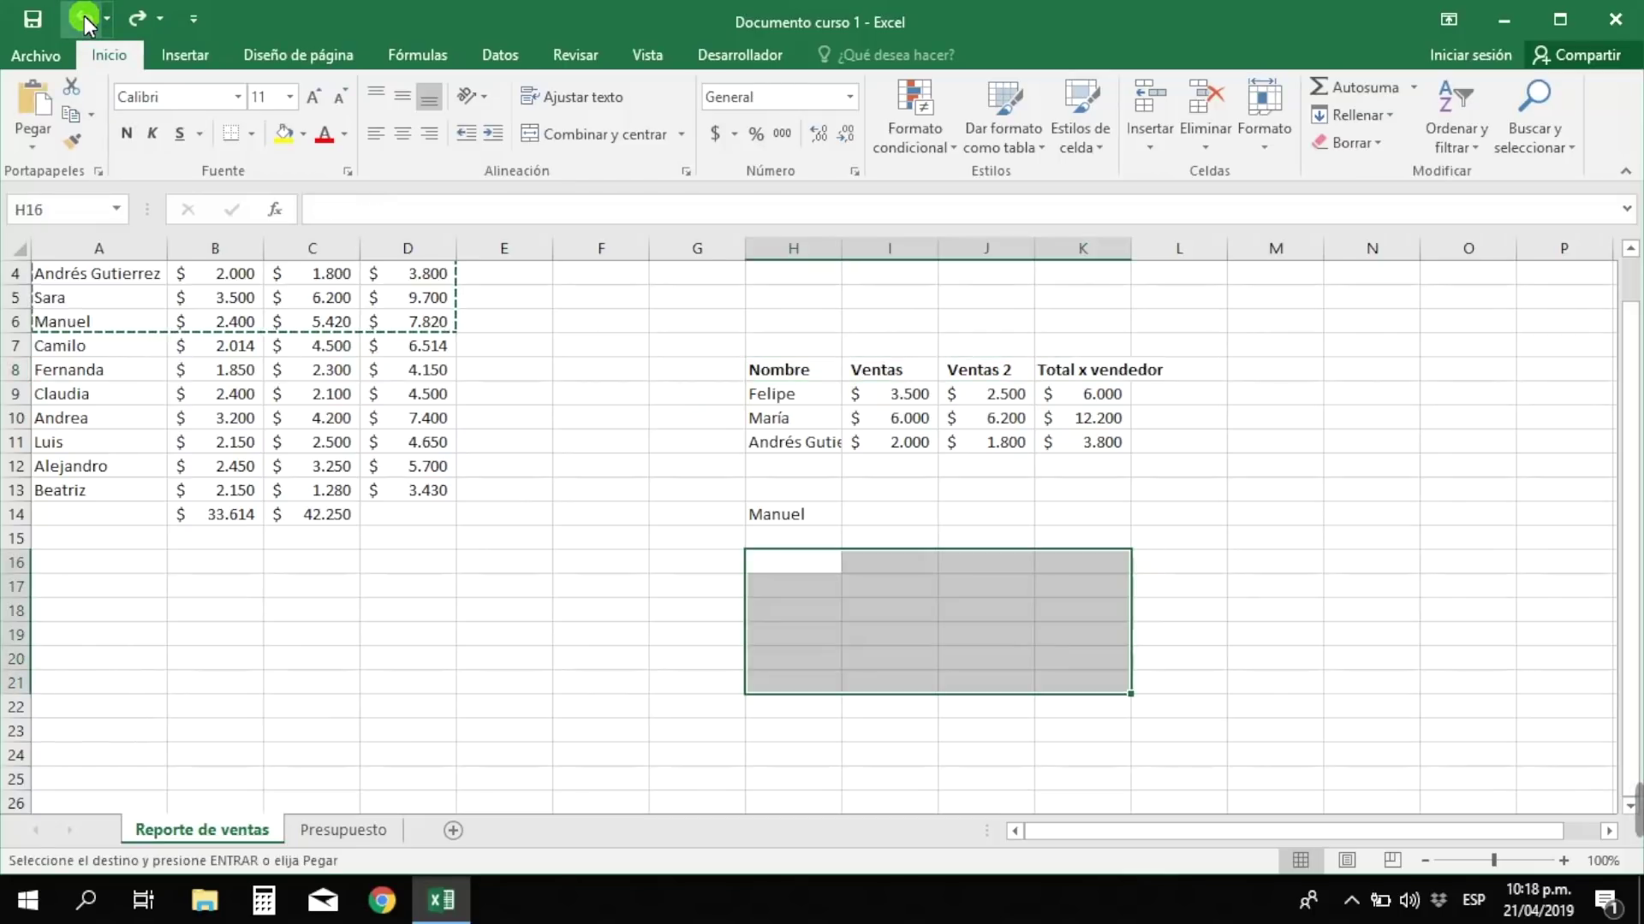
left_click(84, 15)
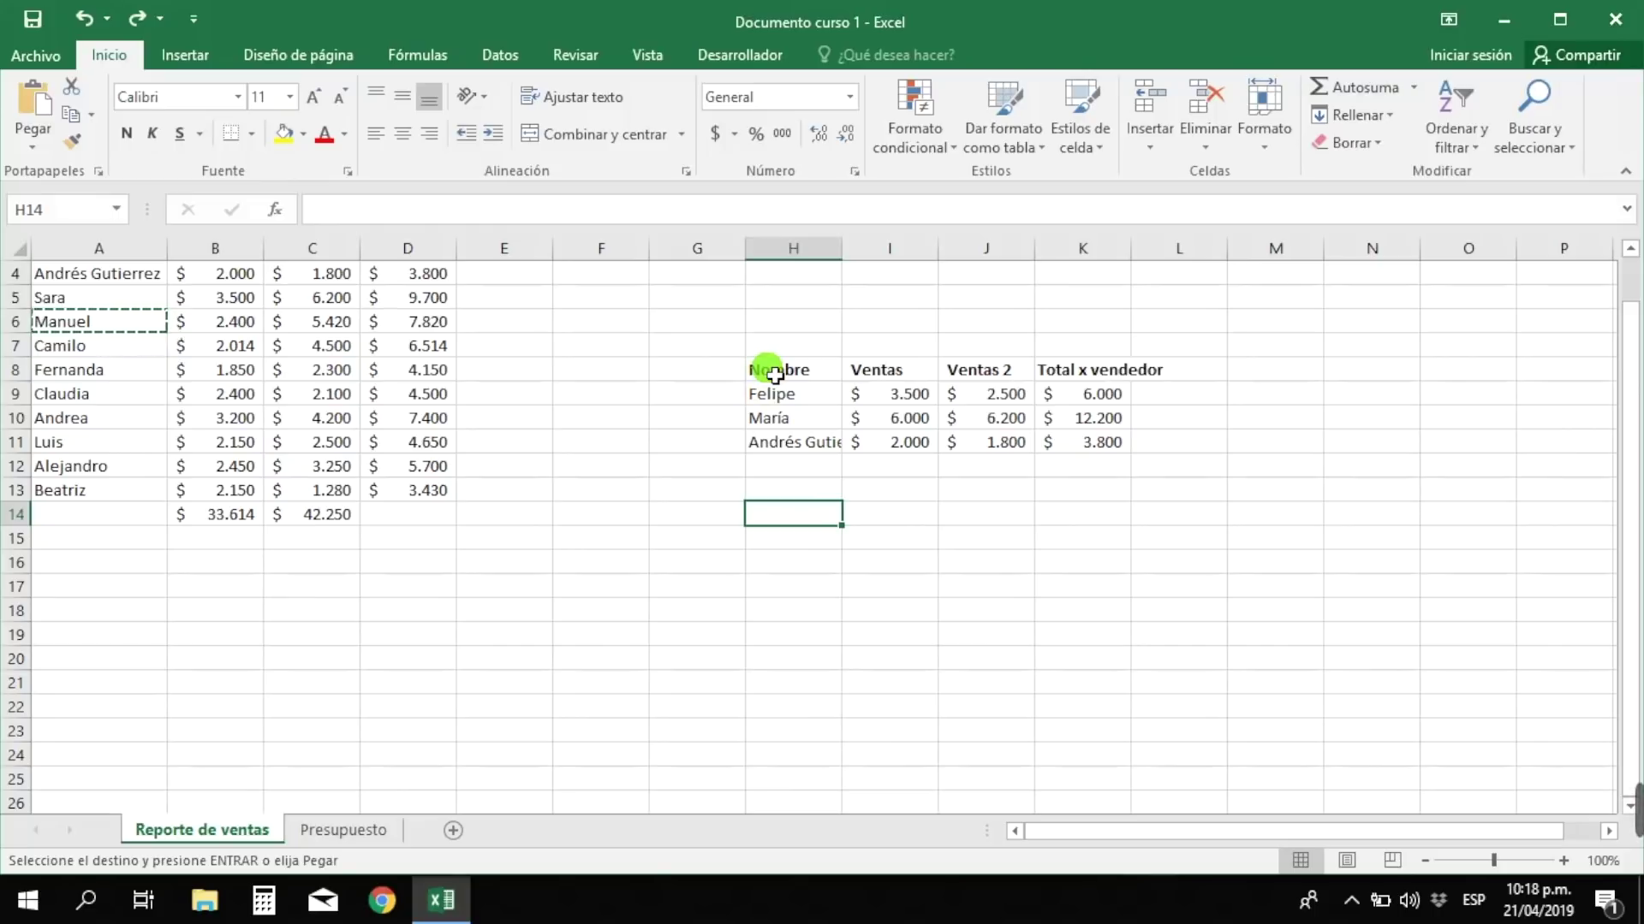
- Undo the H8:K11 paste, redo the pastes, save with Ctrl+G, then undo all pastes
key("ctrl+z")
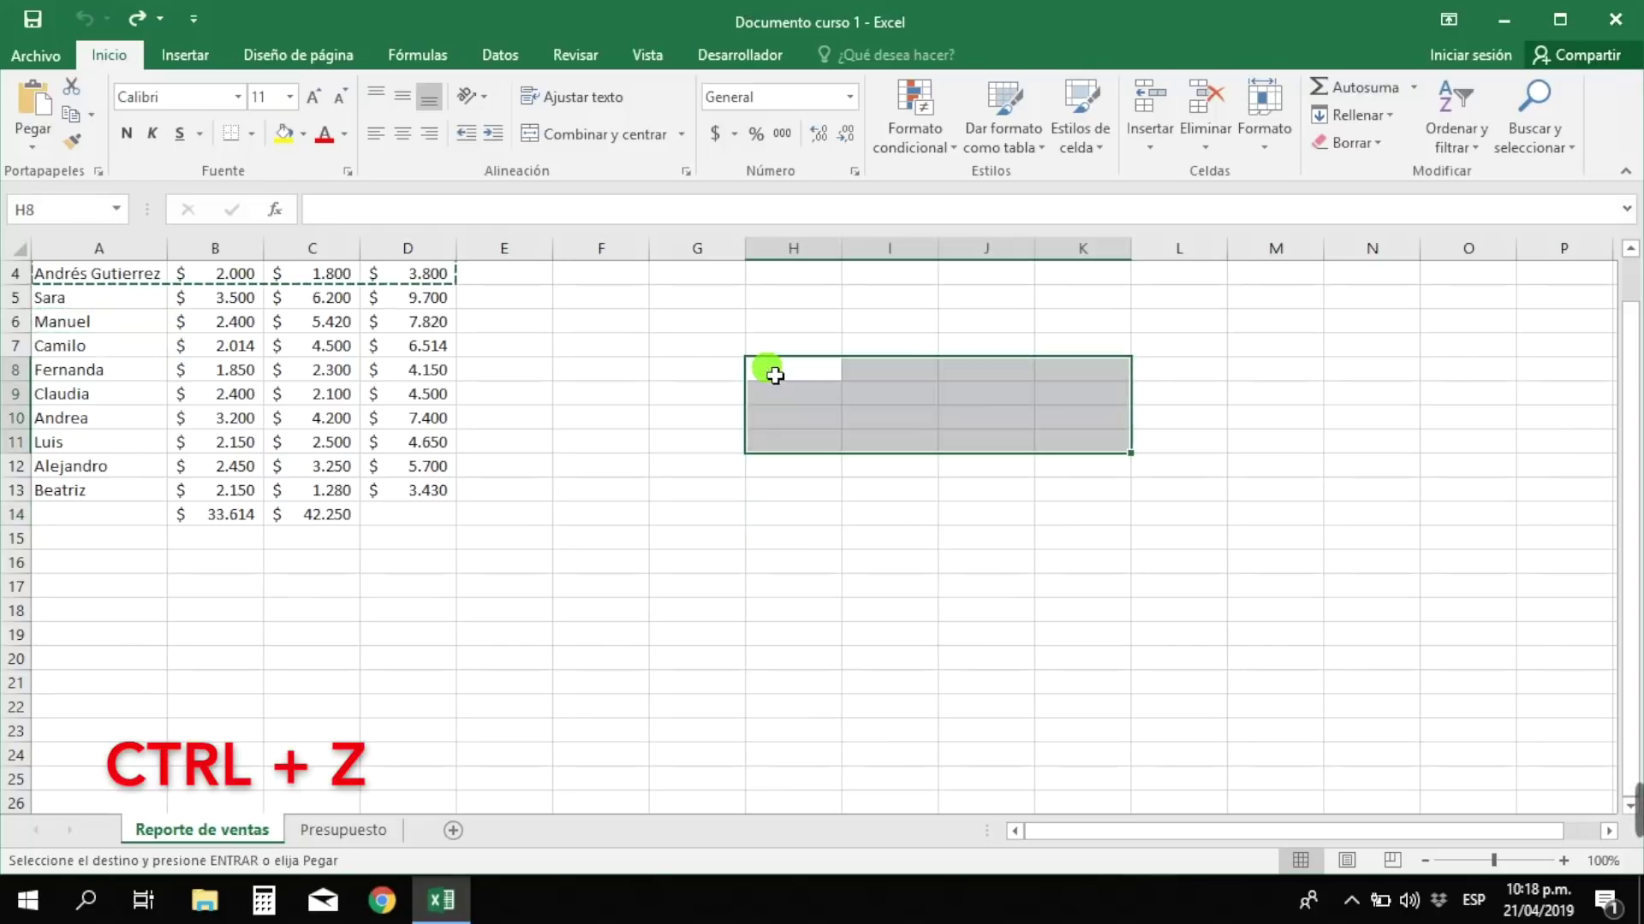
scroll(677, 508, "up", 1)
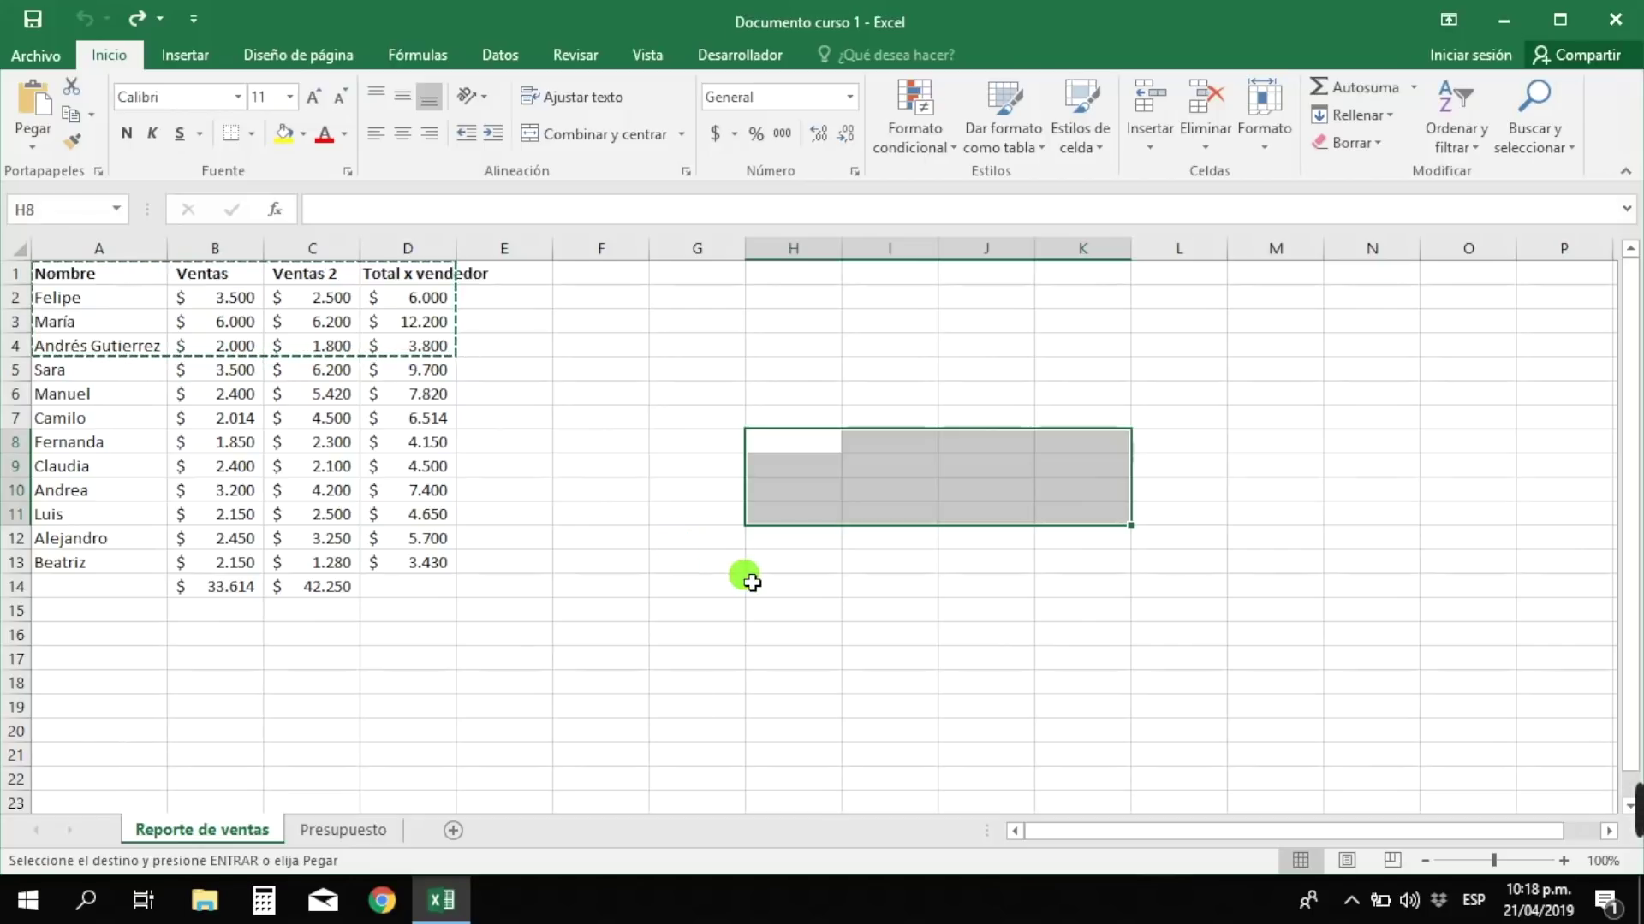
key("ctrl+y")
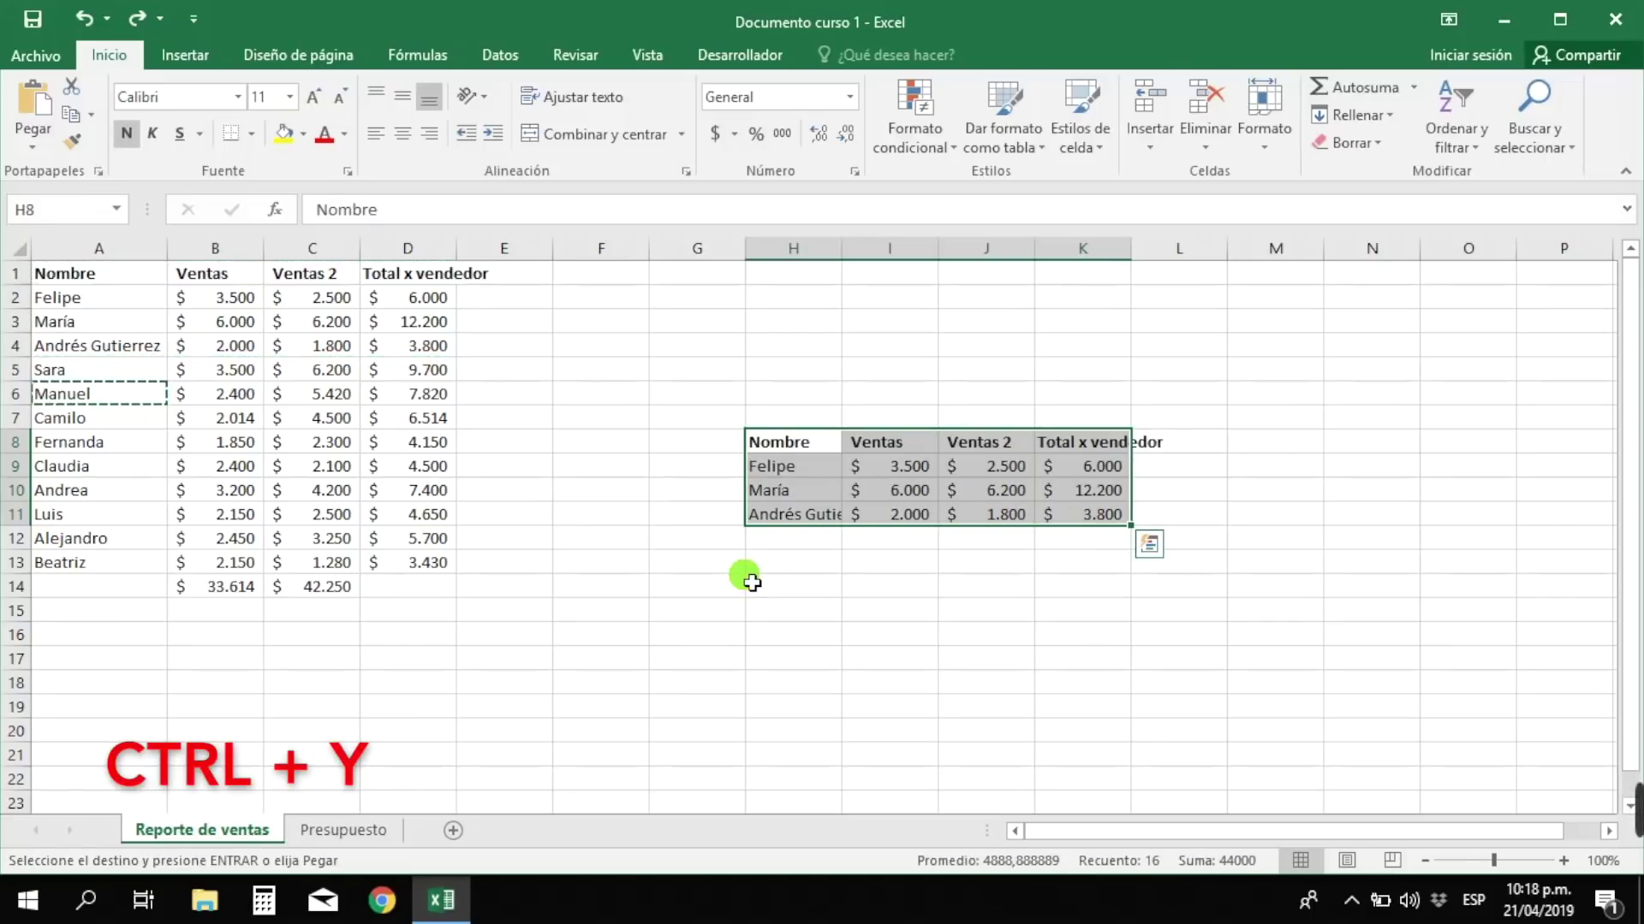
key("ctrl+y")
key("ctrl+y")
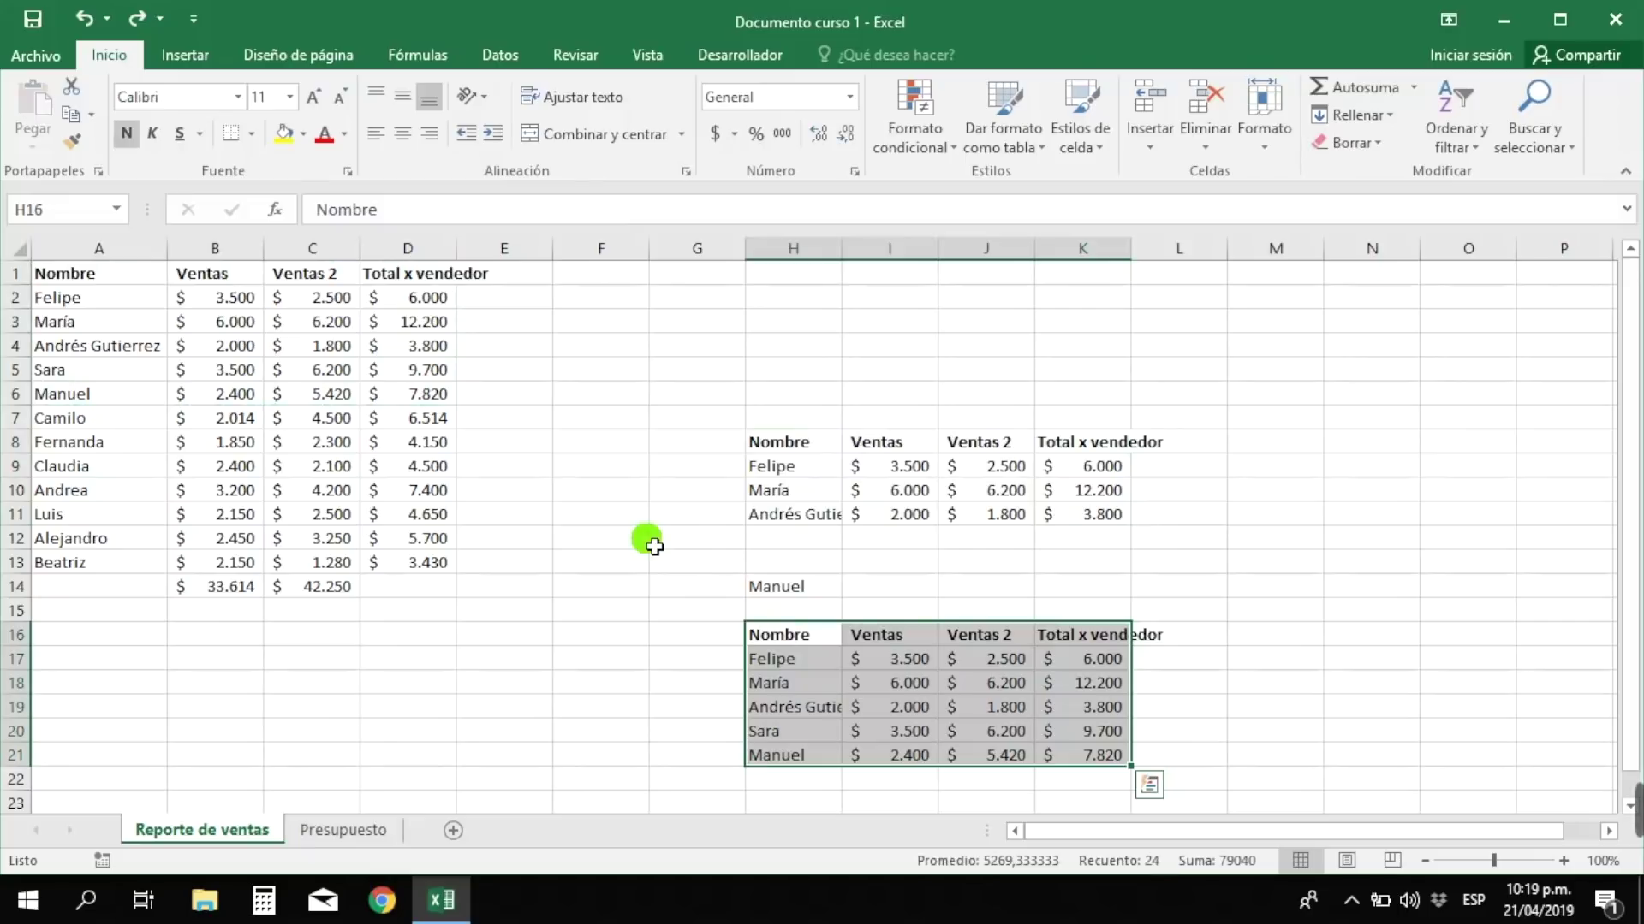
key("ctrl+g")
key("ctrl+z")
key("ctrl+z")
key("ctrl+z")
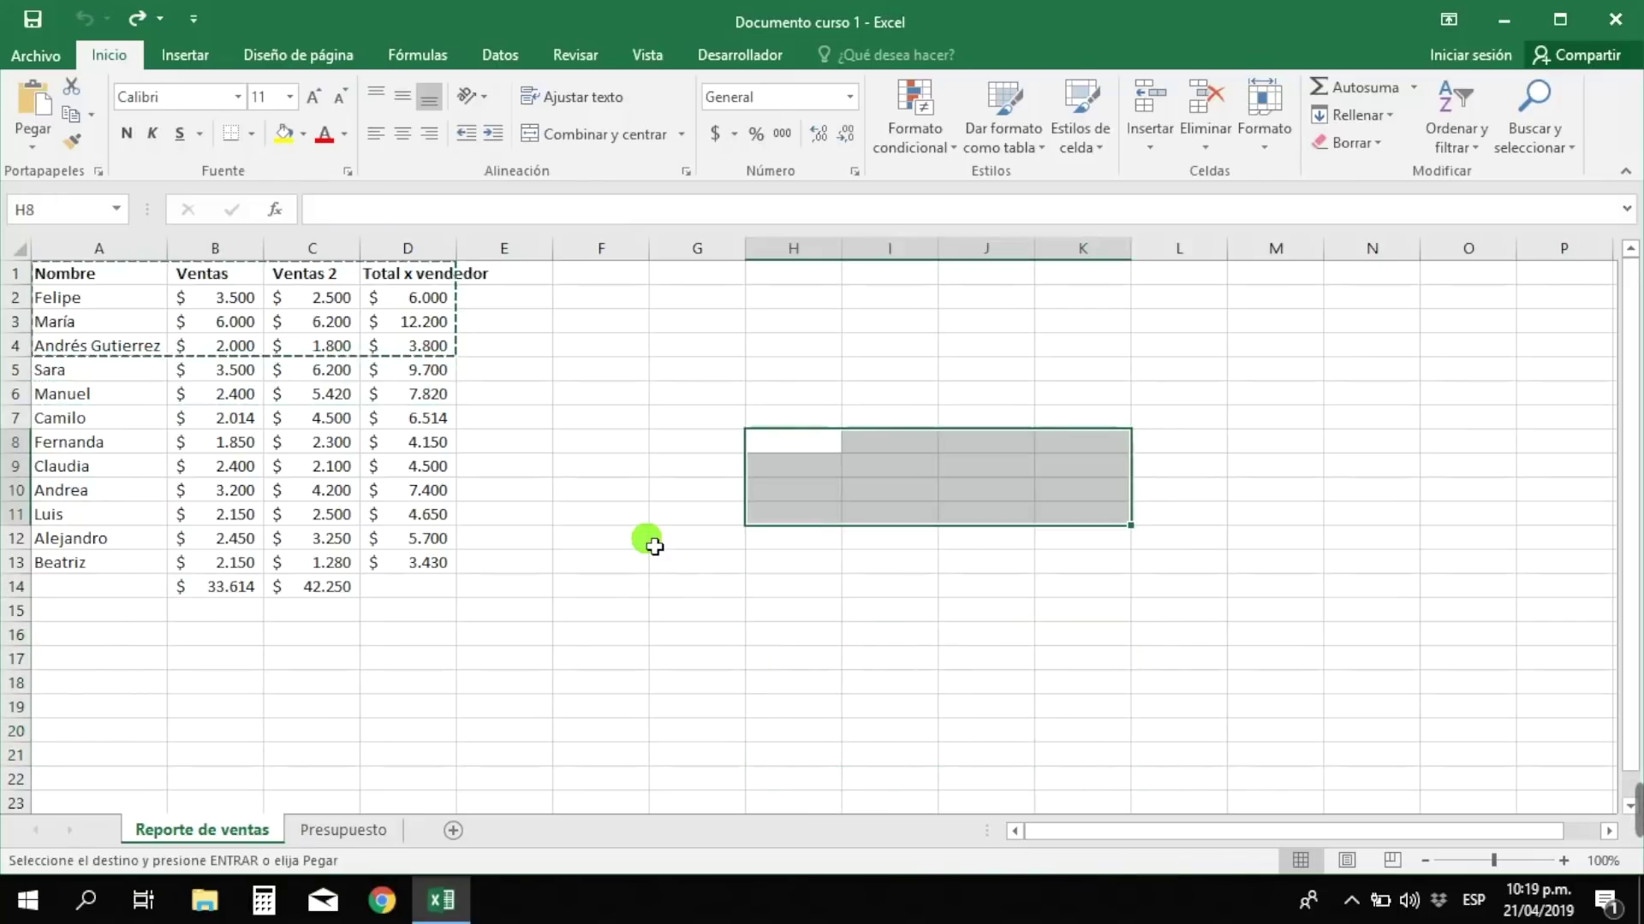
left_click(647, 541)
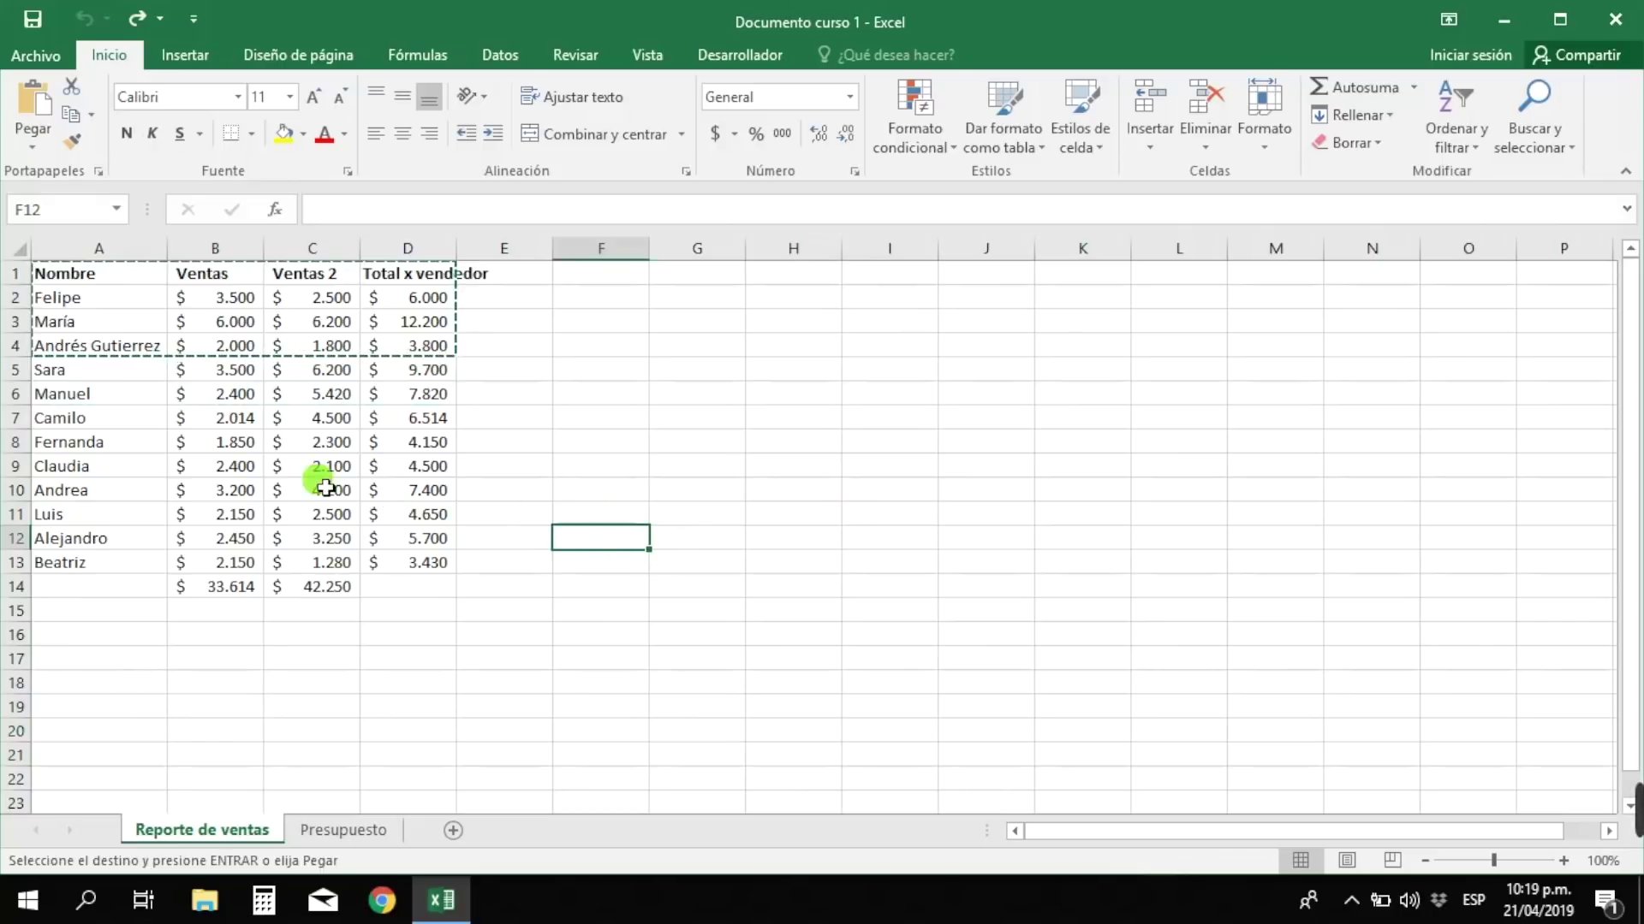
left_click(225, 440)
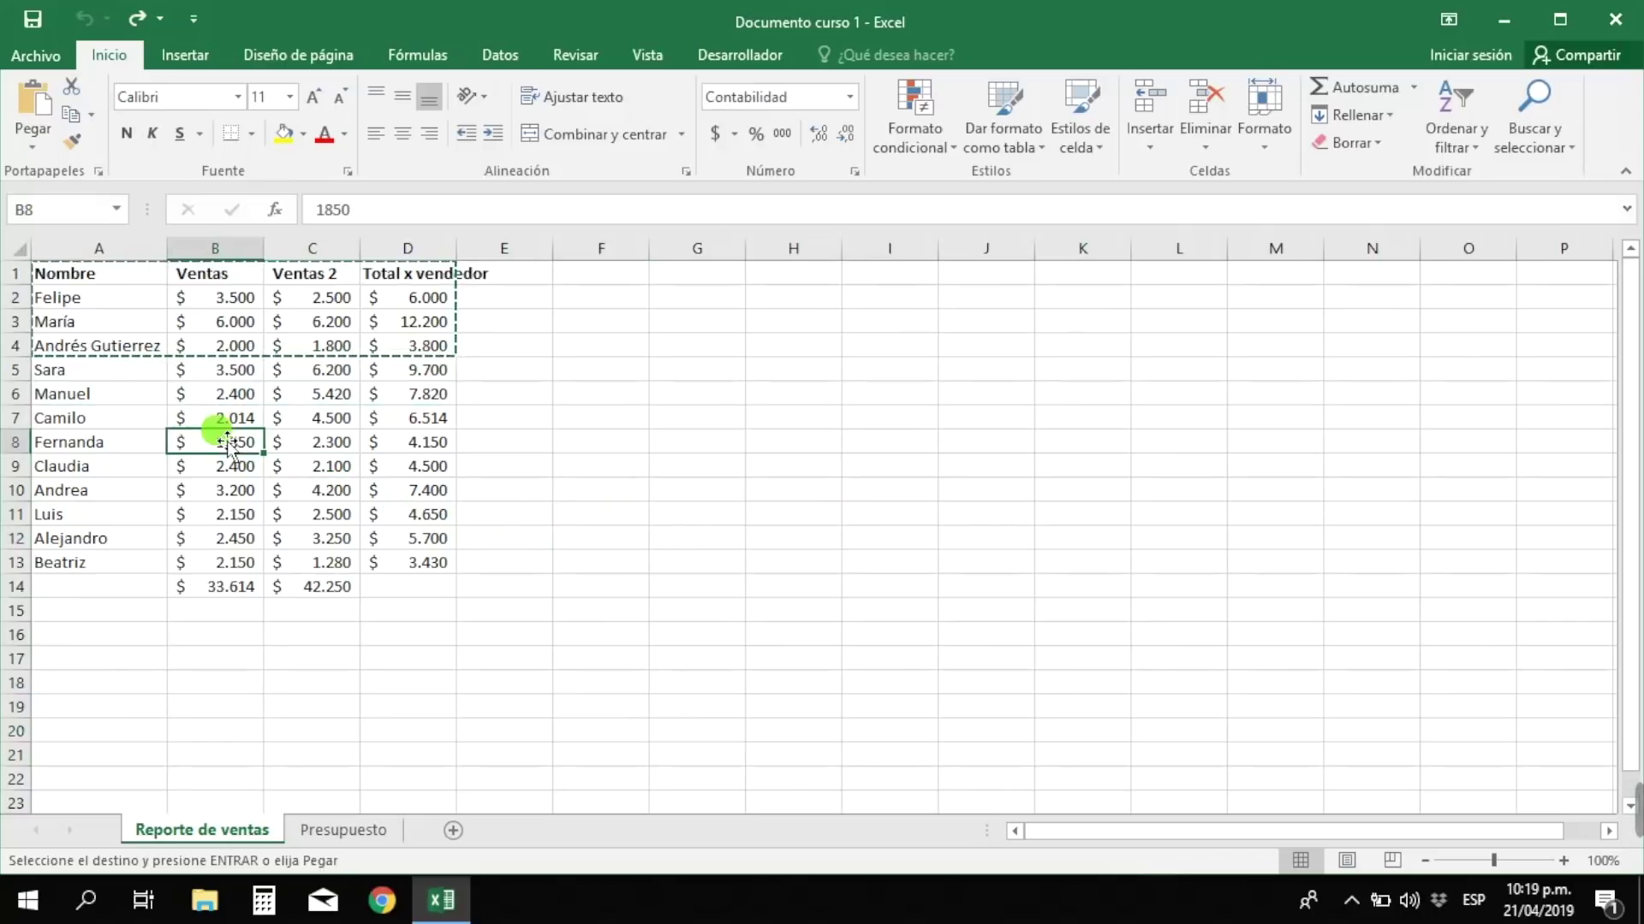
left_click(128, 417)
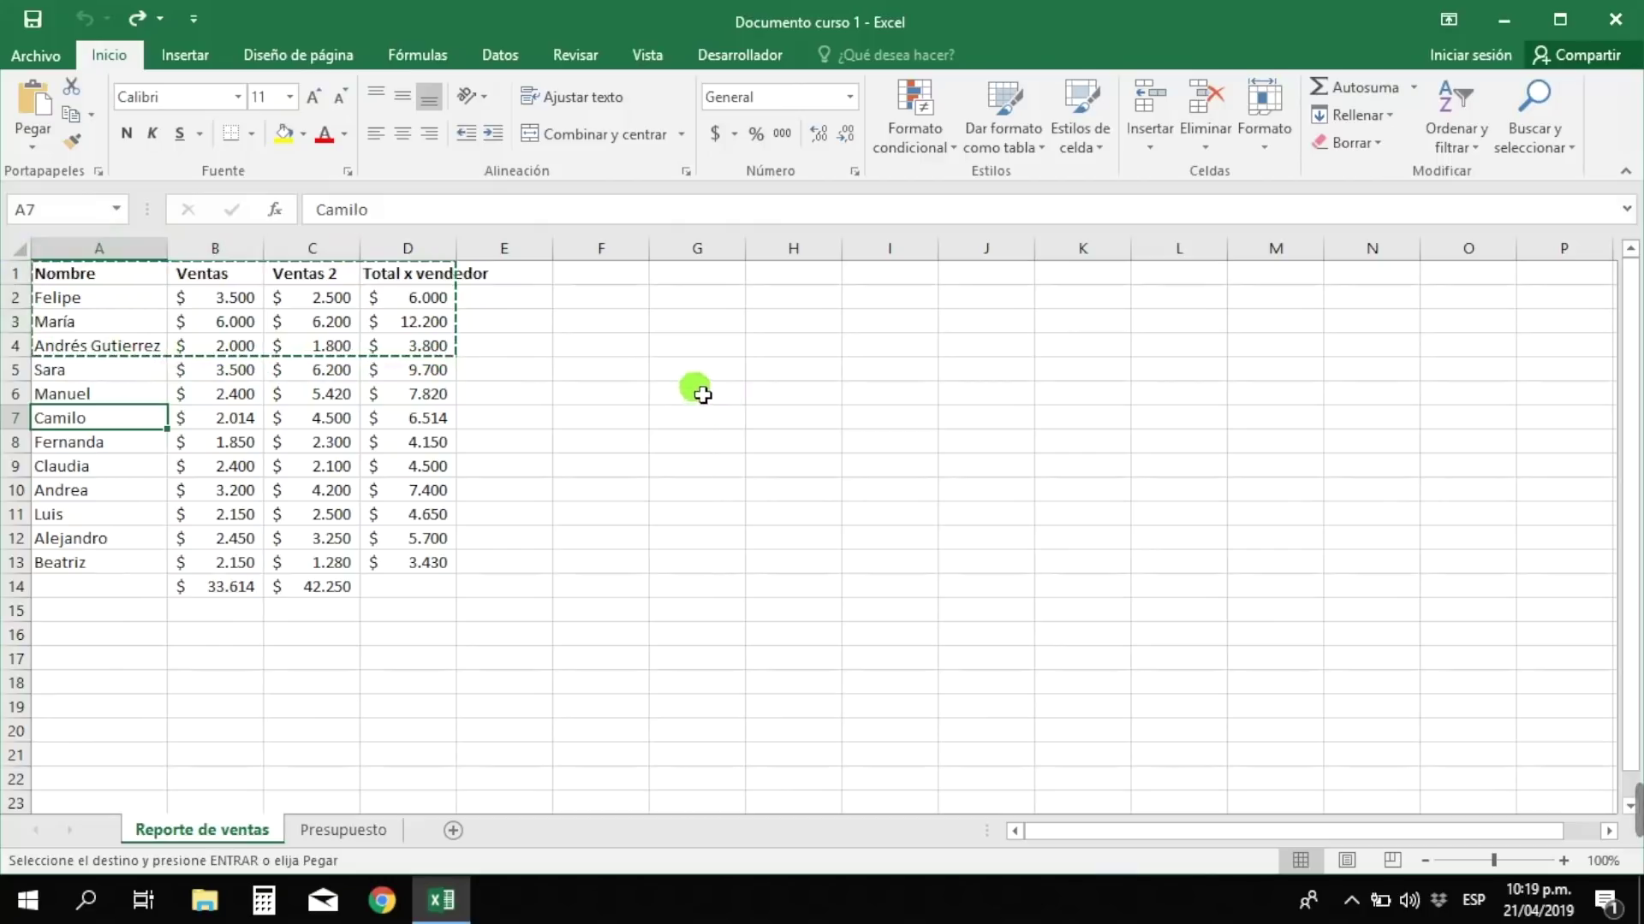
left_click(831, 374)
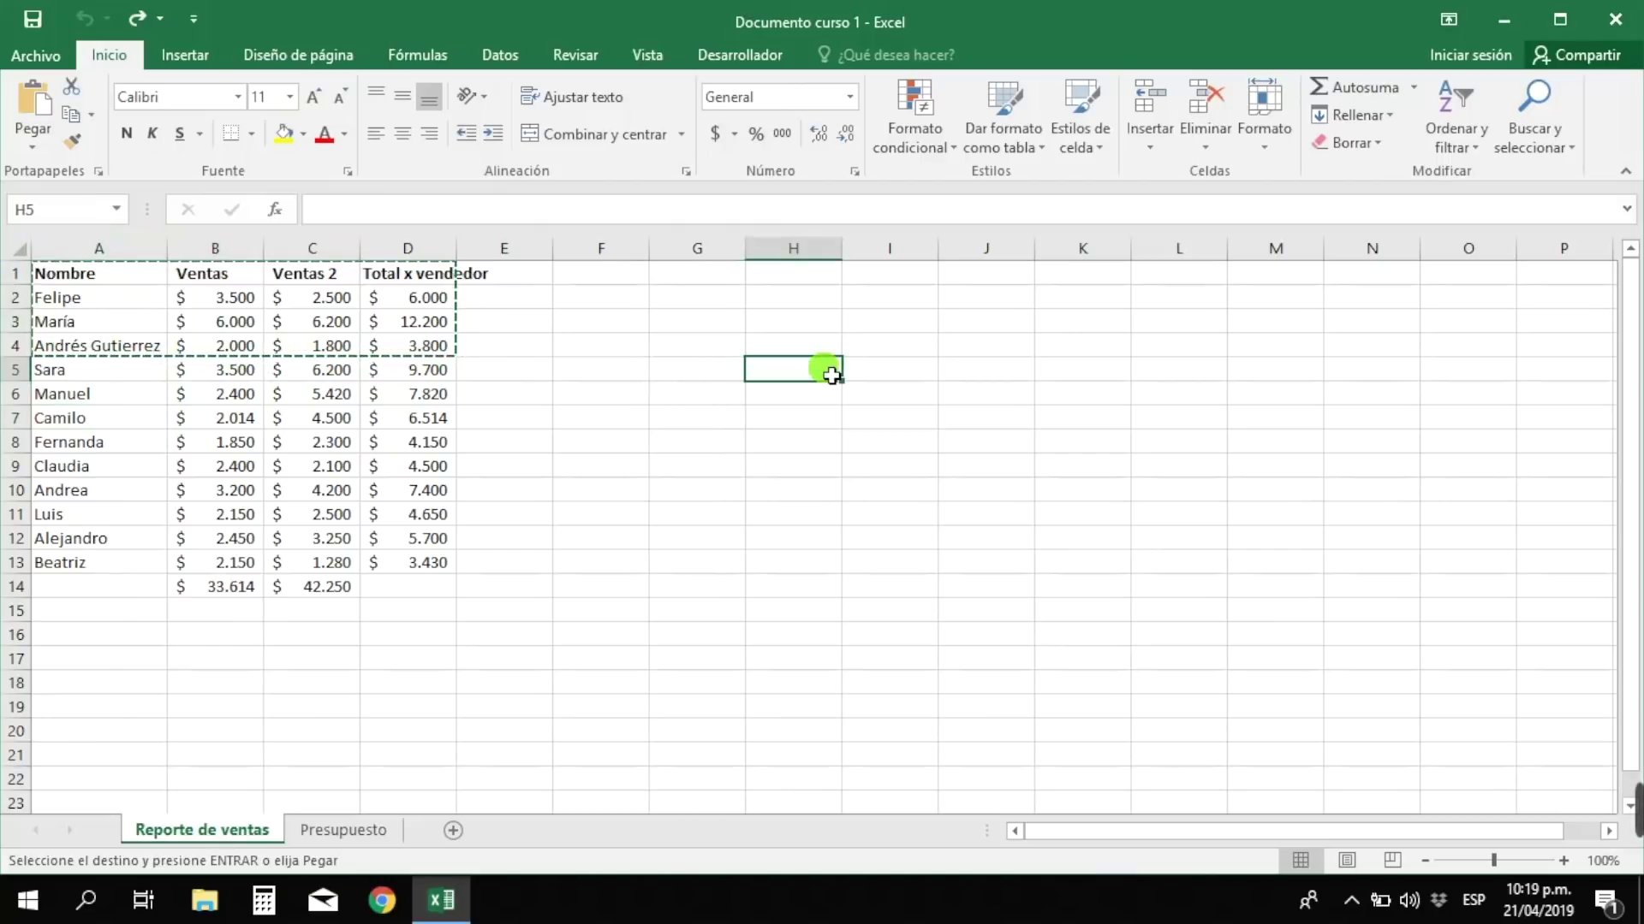
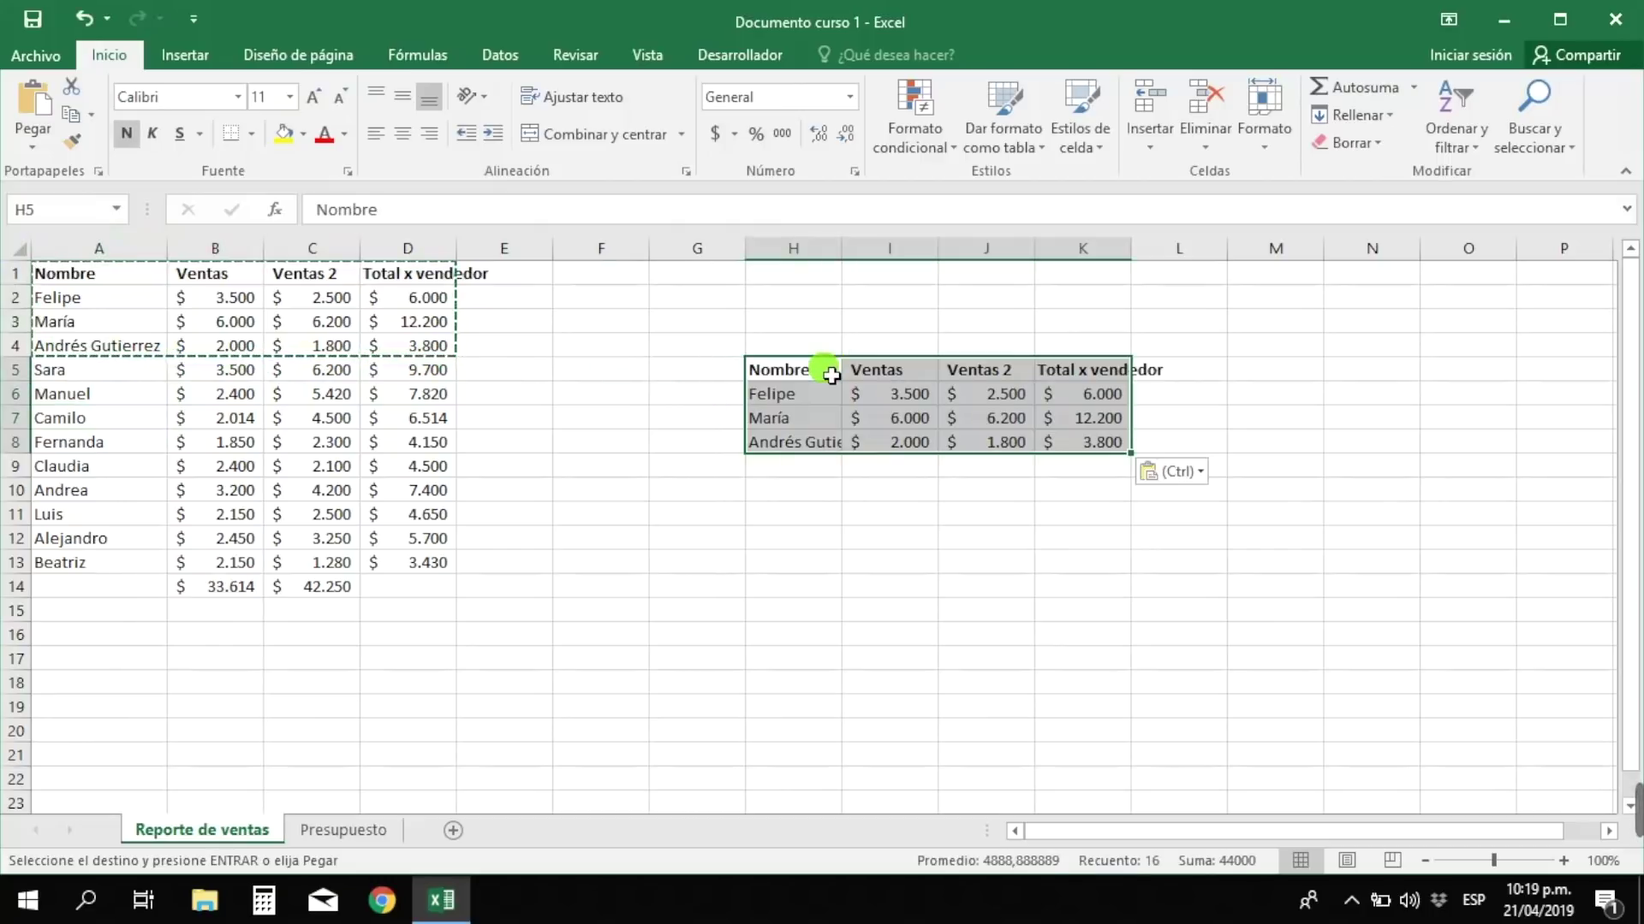
key("ctrl+z")
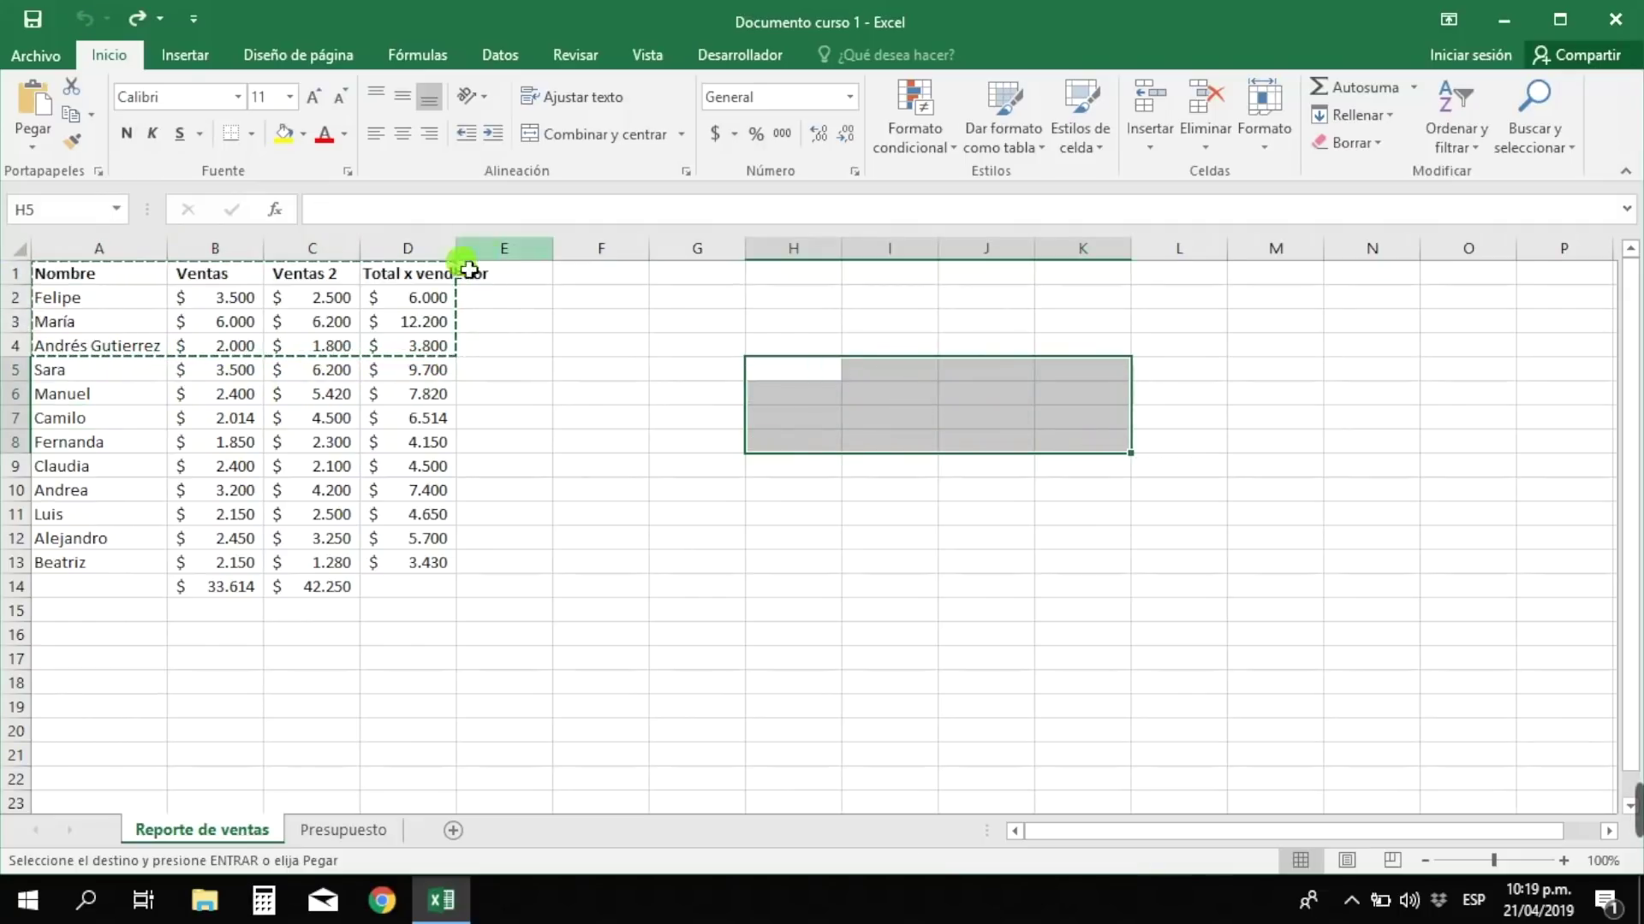
left_click(128, 398)
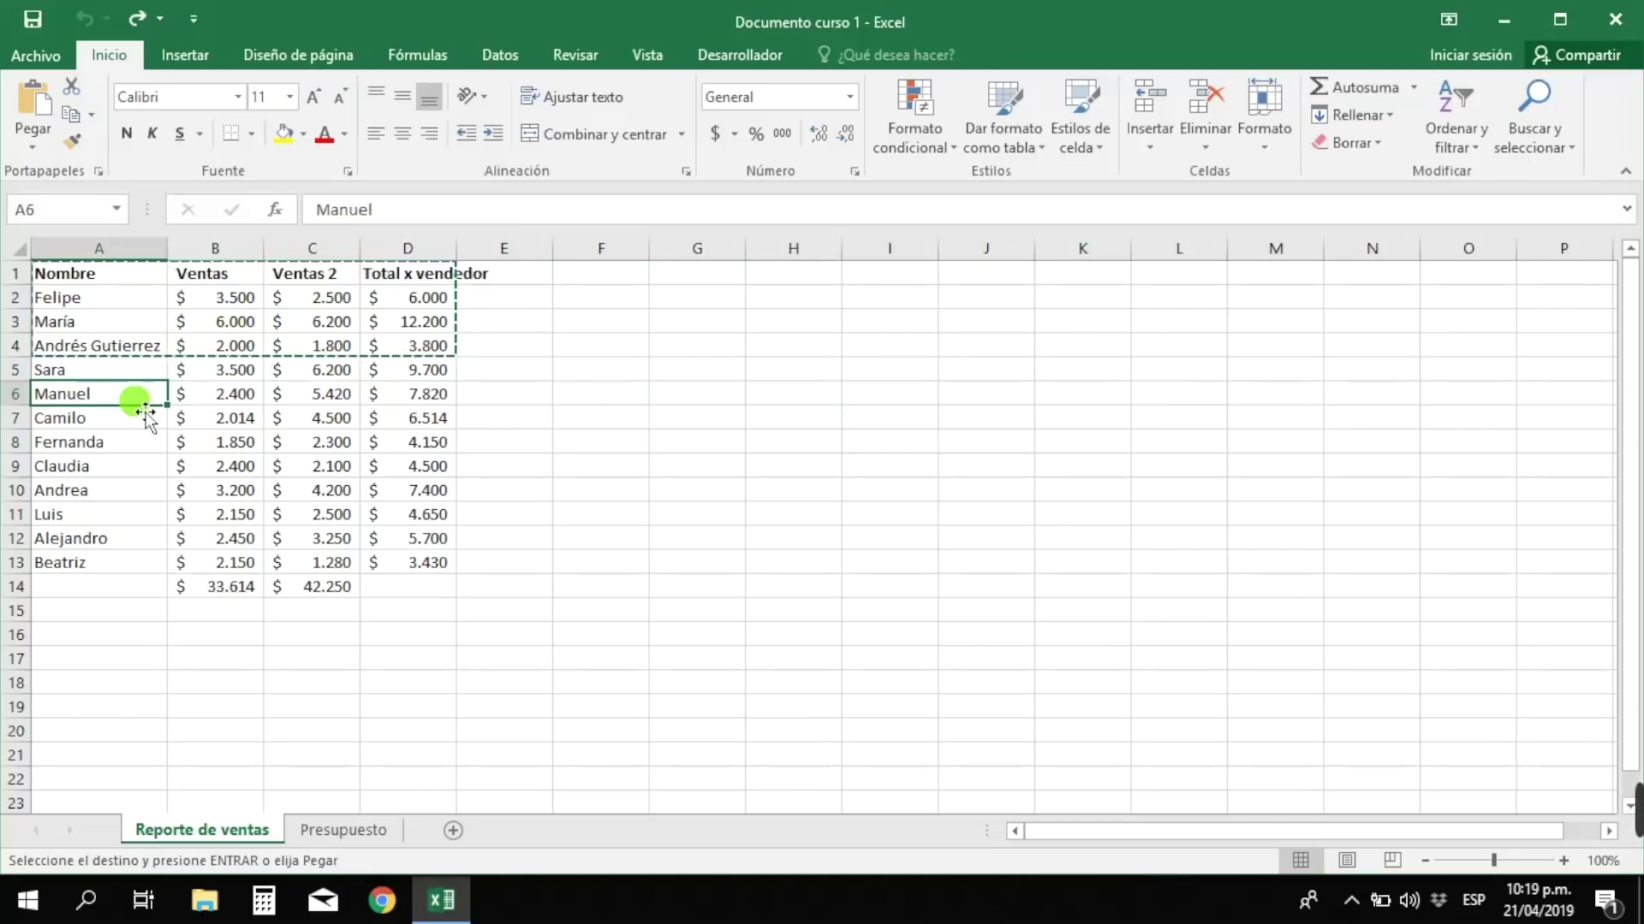
key("Escape")
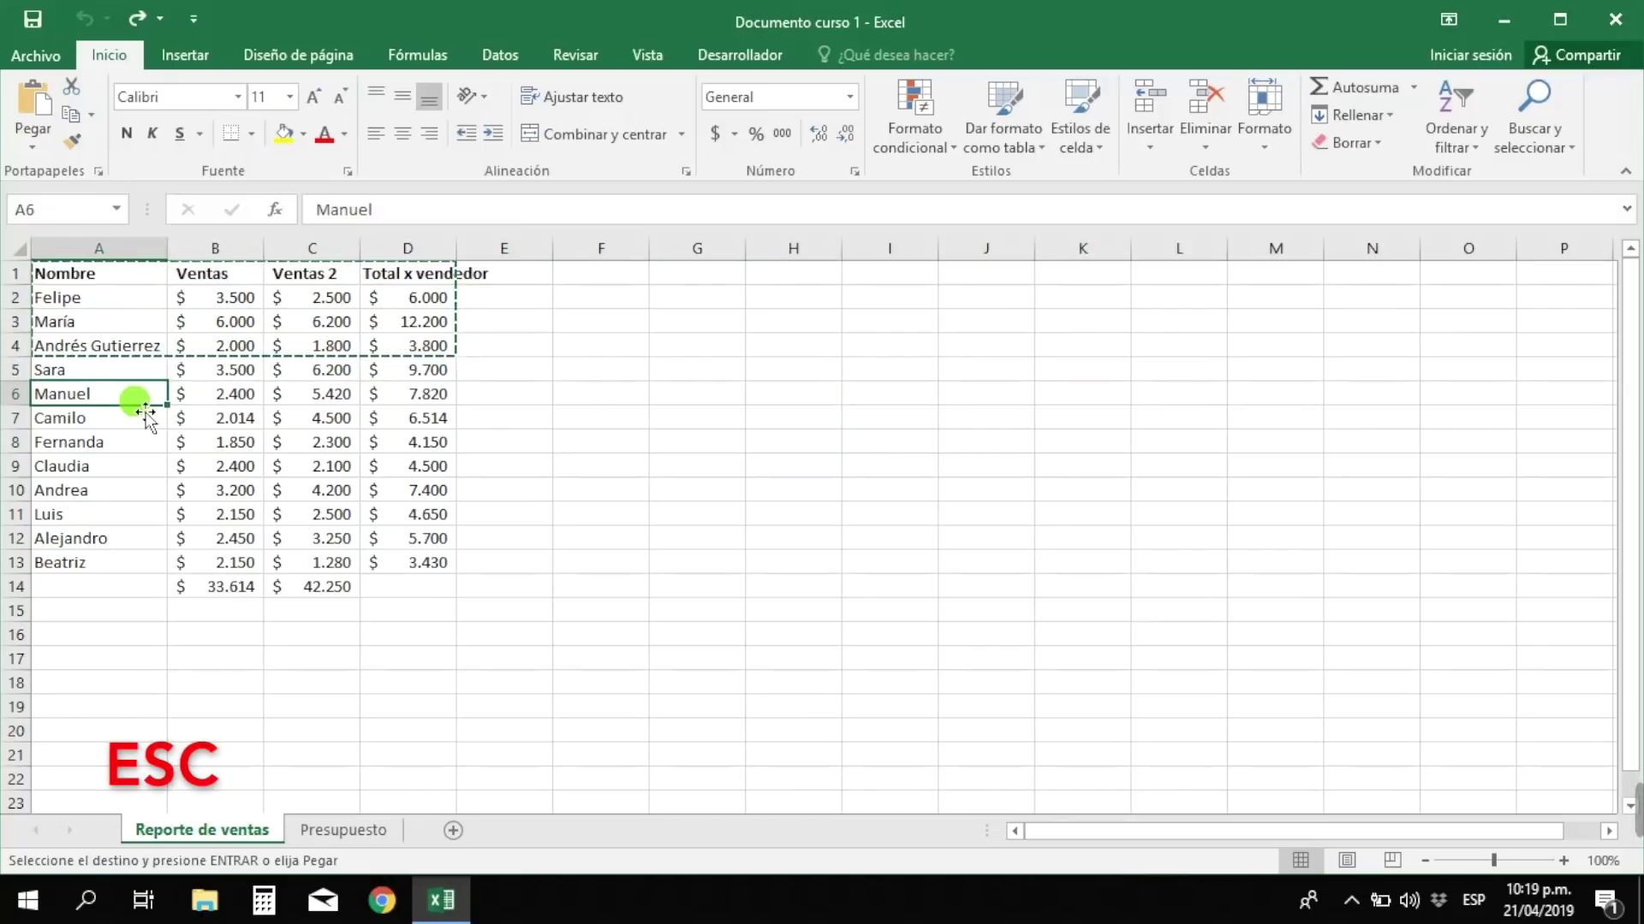
left_click(190, 394)
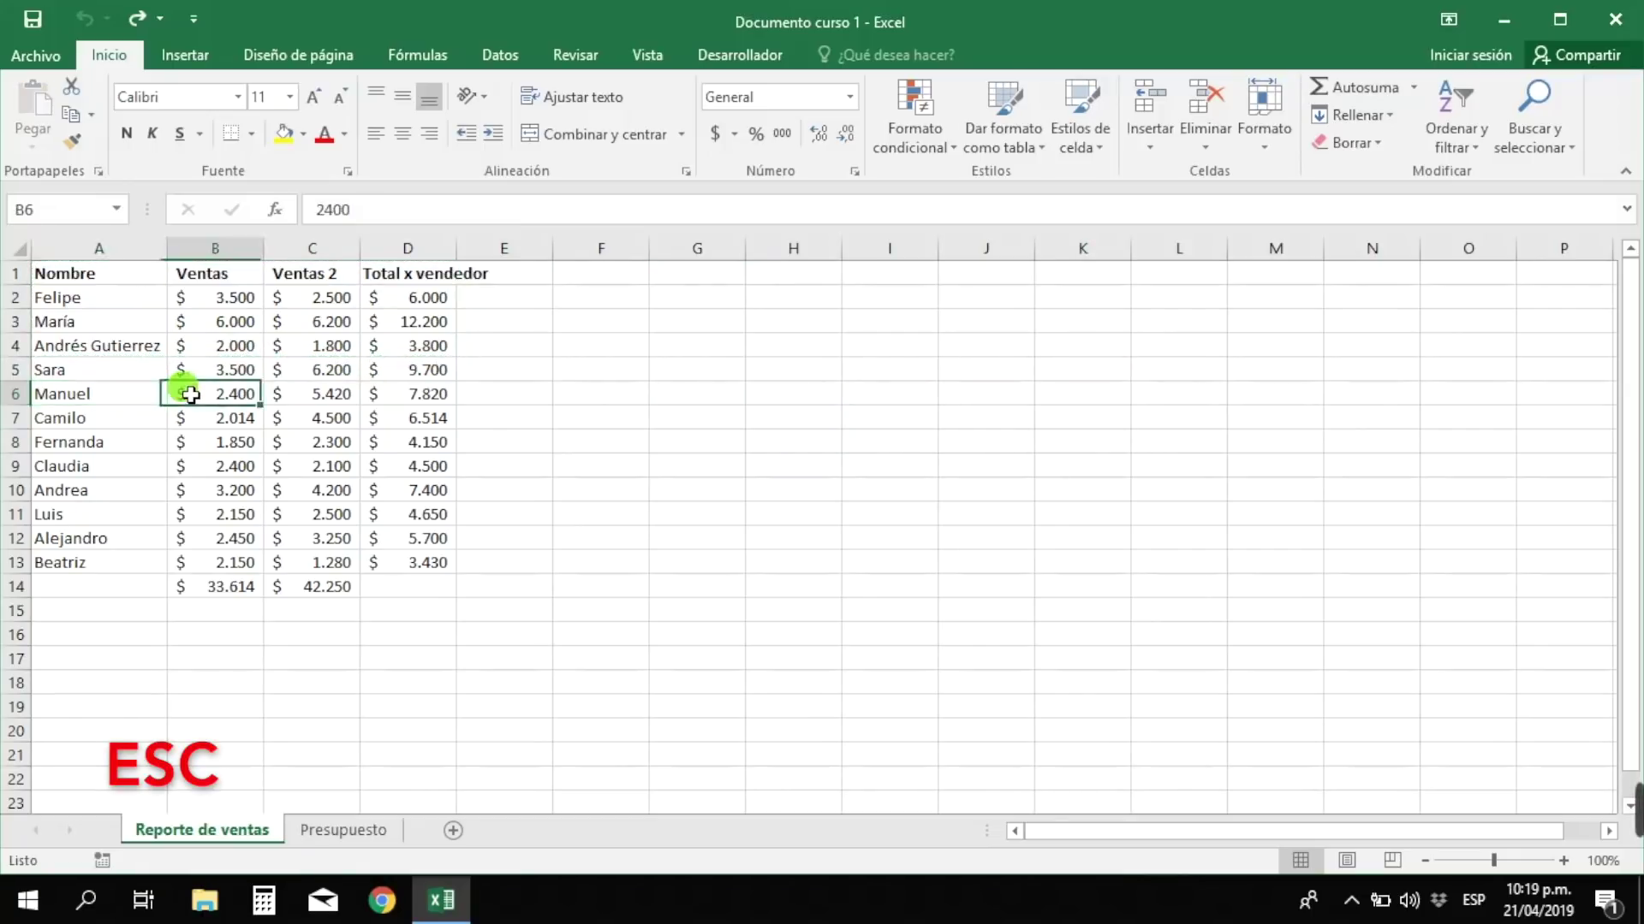
left_click(342, 499)
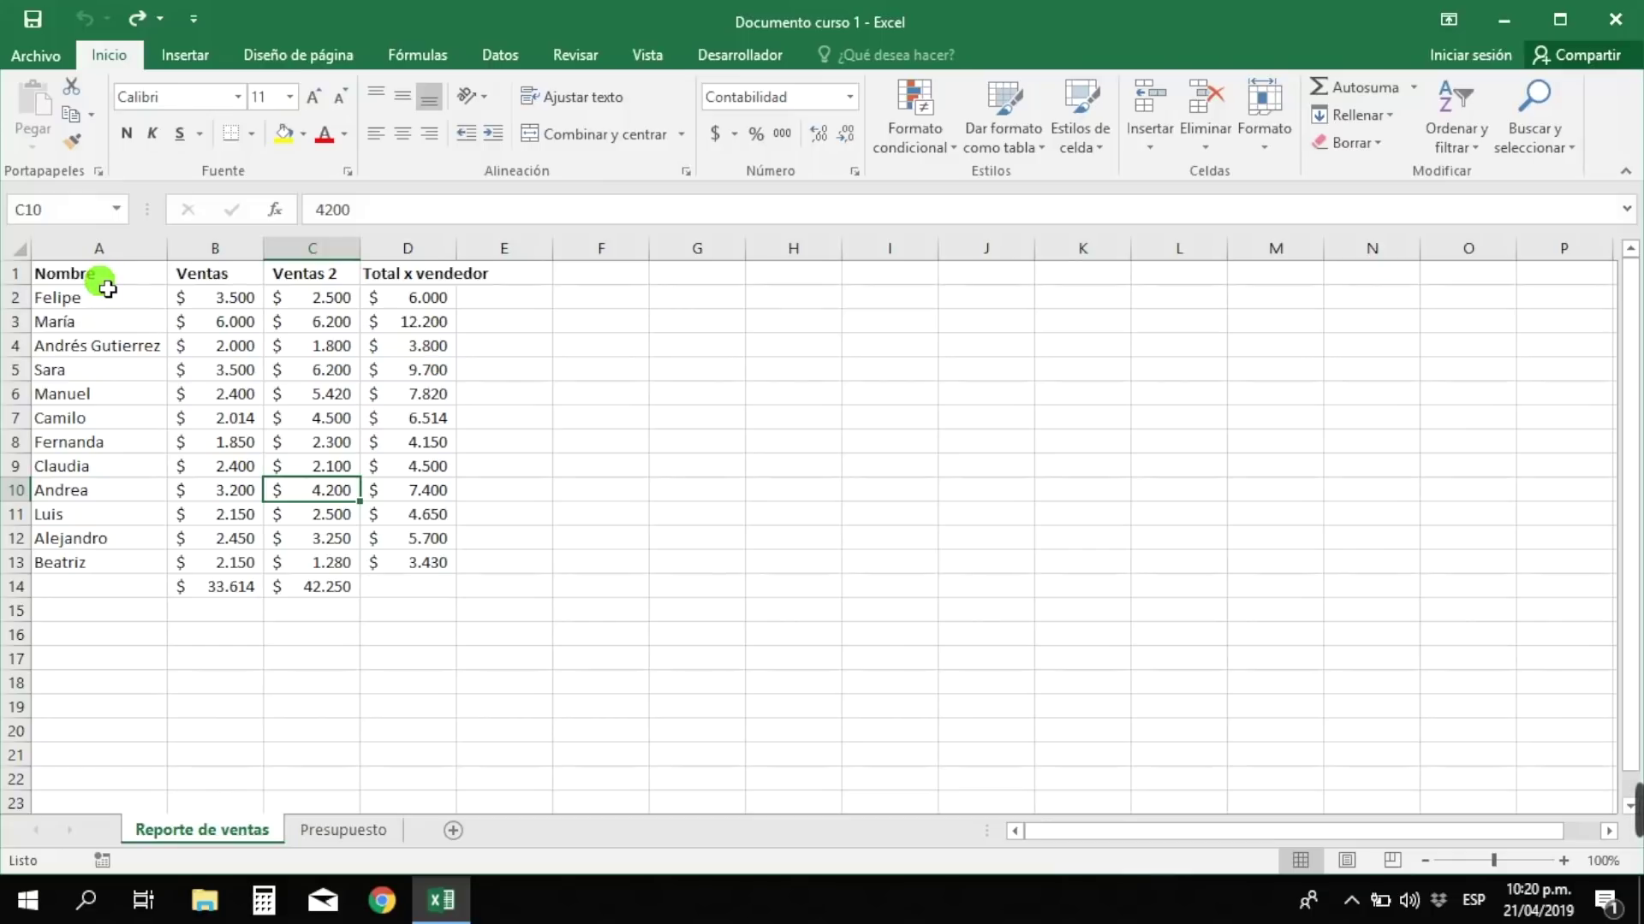
left_click(101, 277)
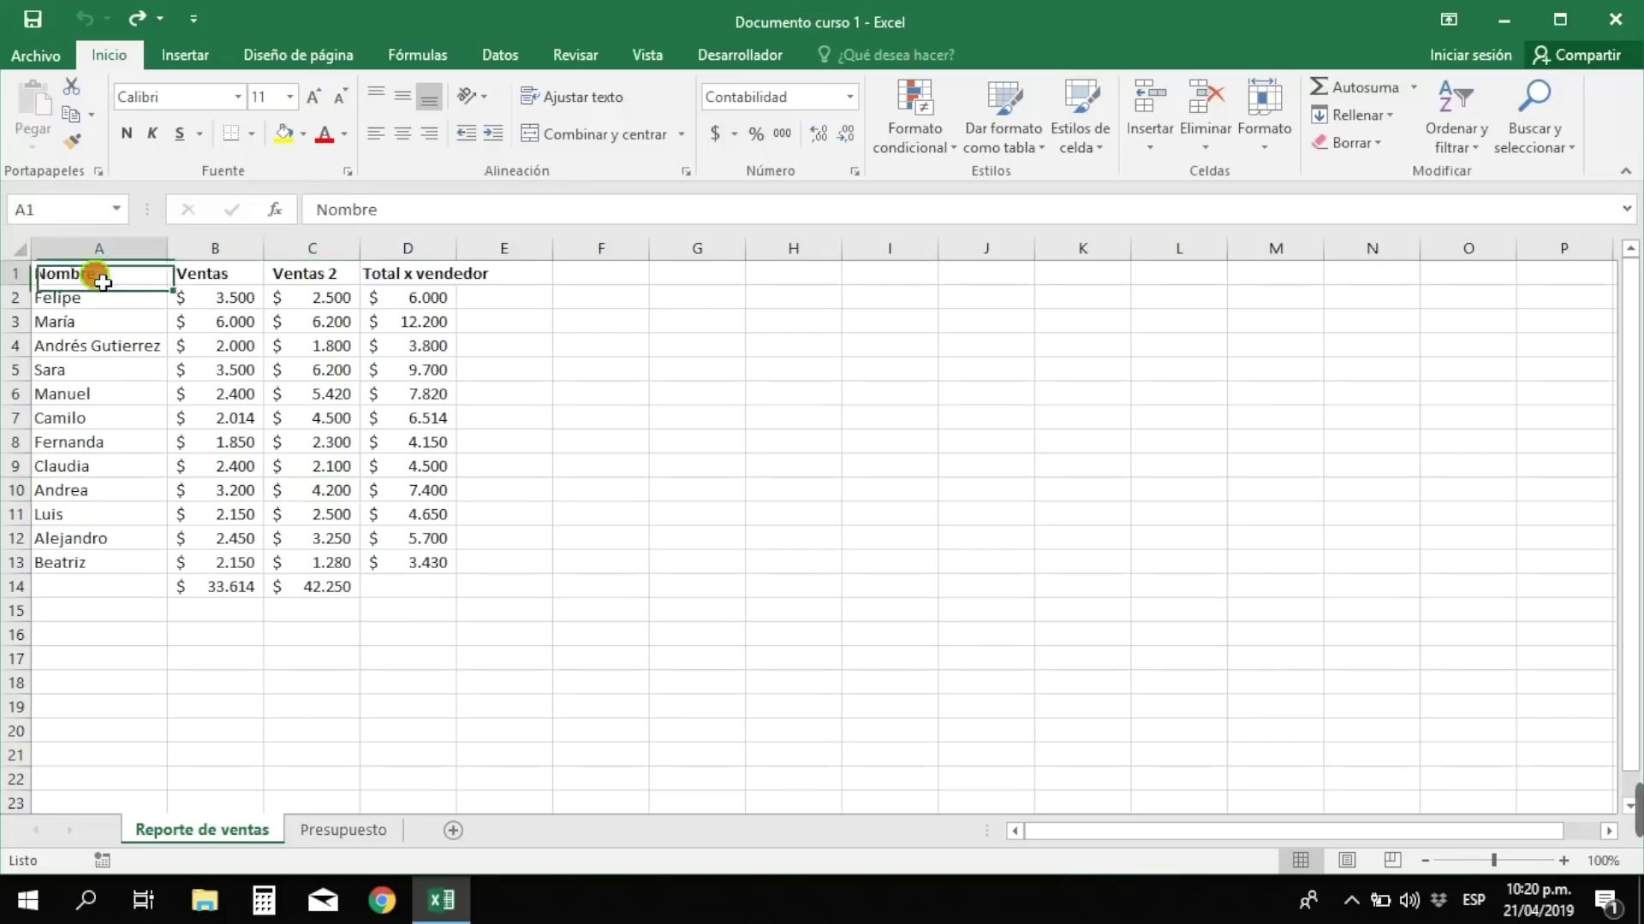
left_click_drag(102, 288, 214, 558)
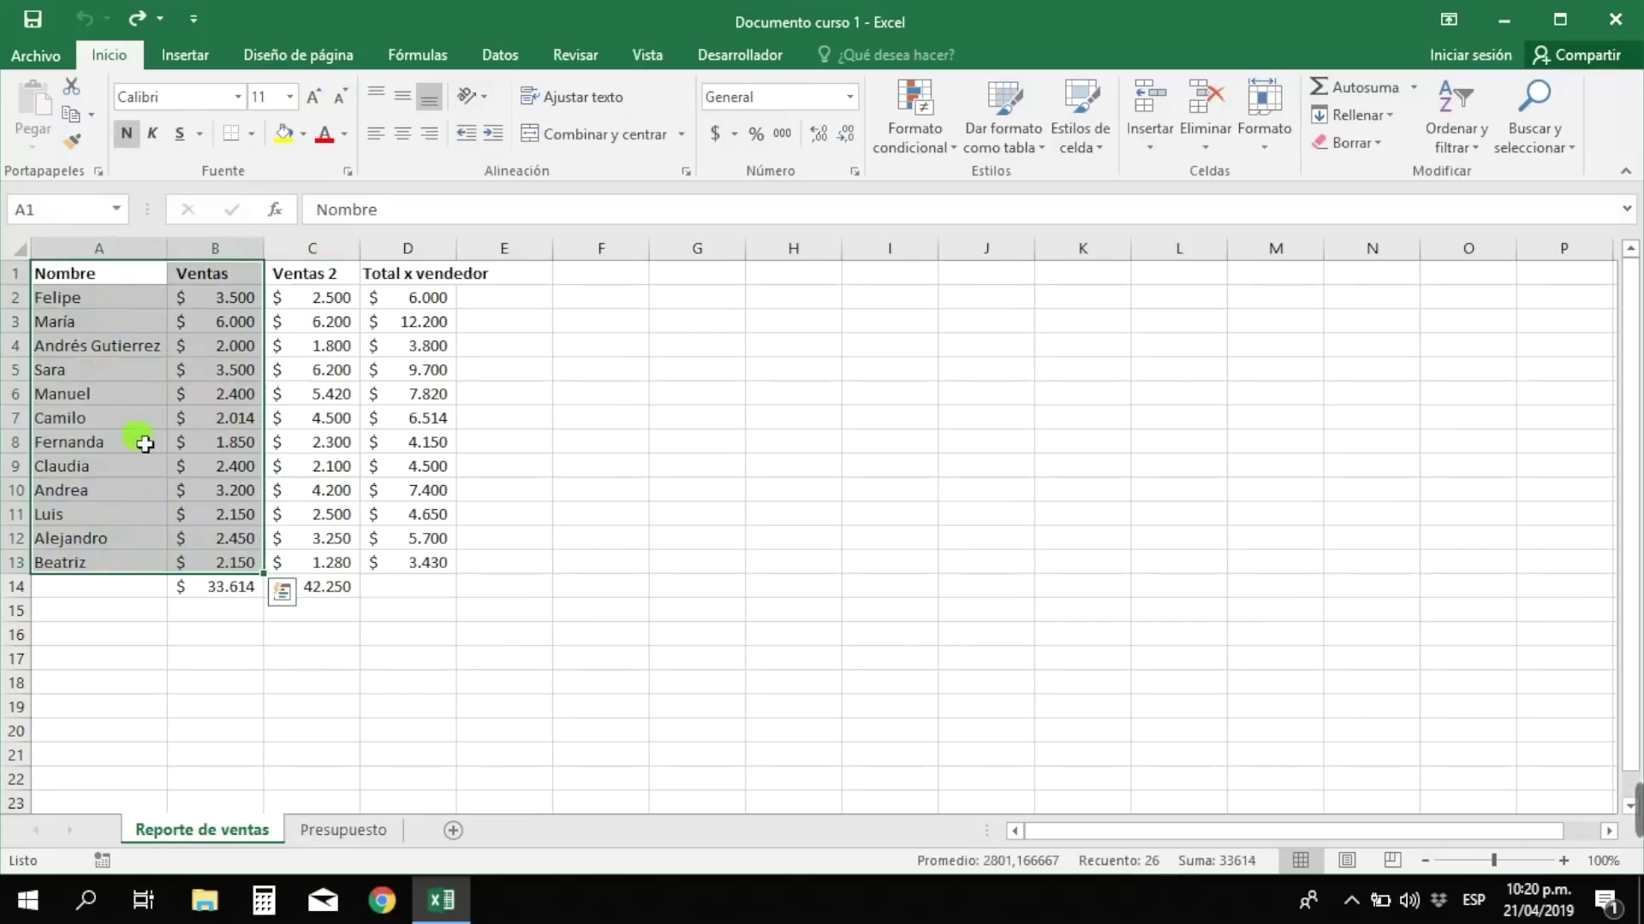
left_click(66, 299)
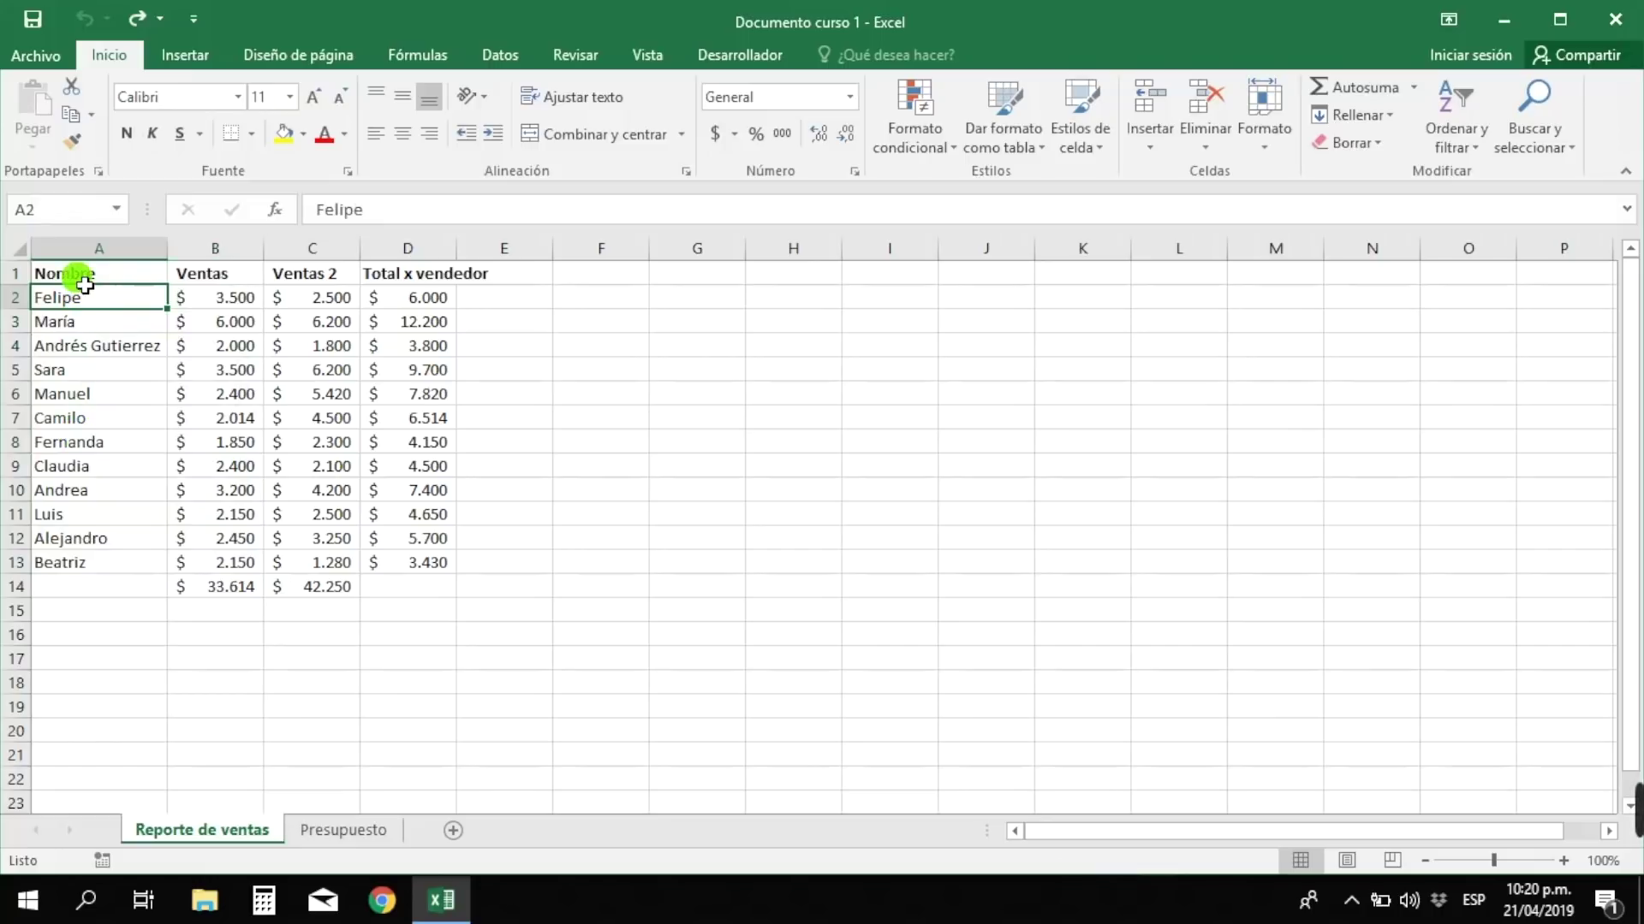
left_click_drag(85, 283, 416, 592)
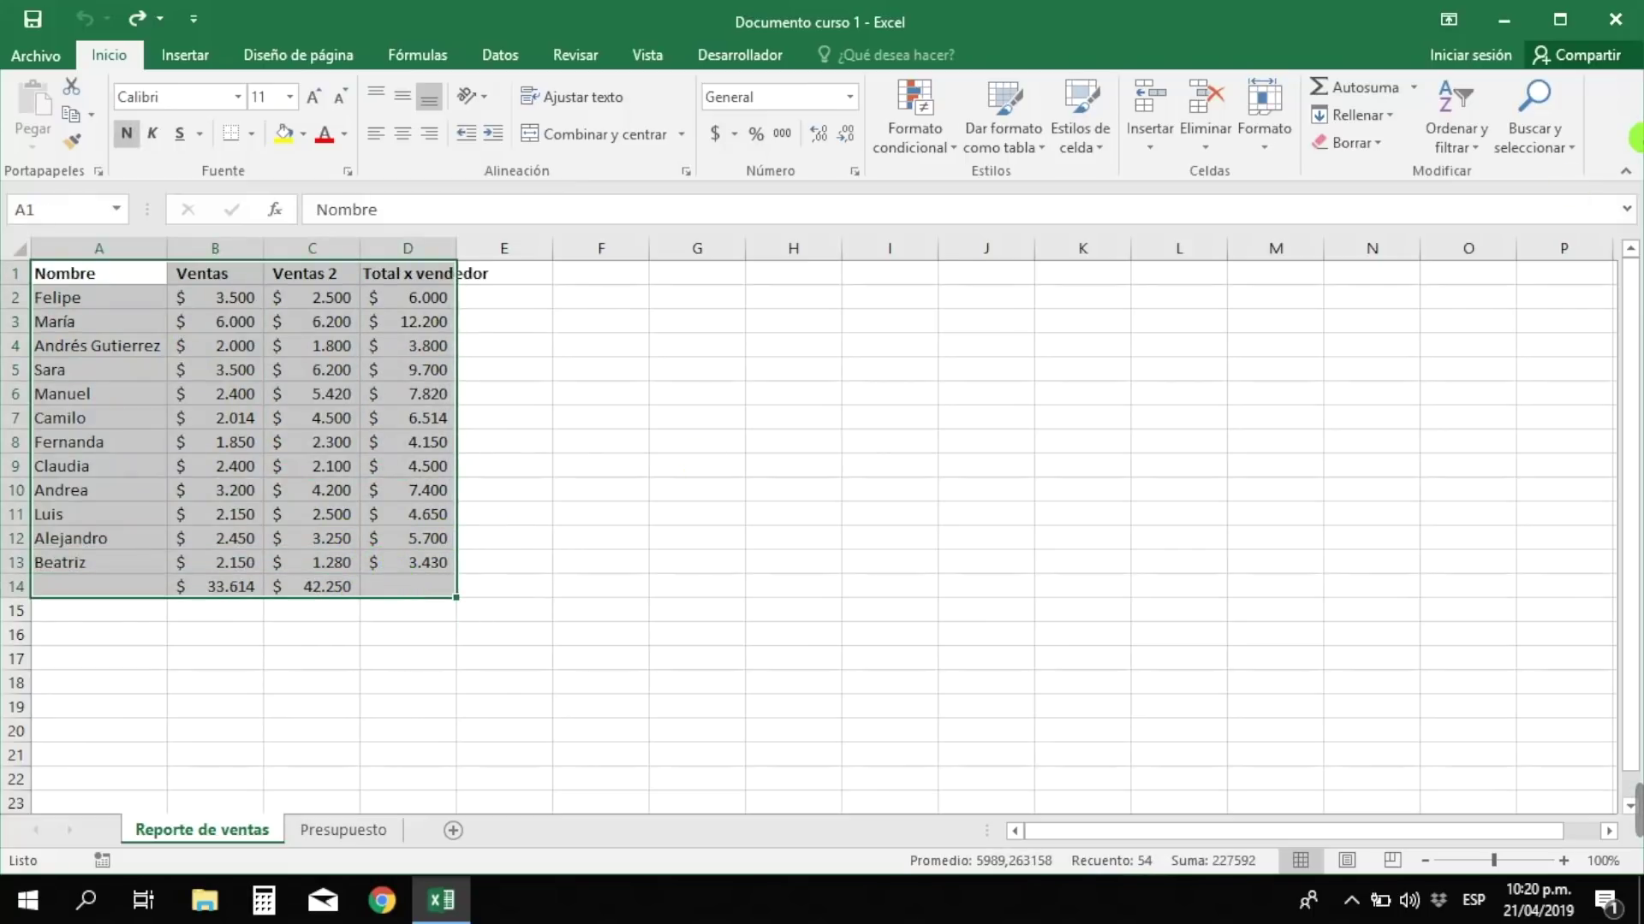
- Sort the table A to Z by name, then select the names and sales to verify
left_click(1477, 142)
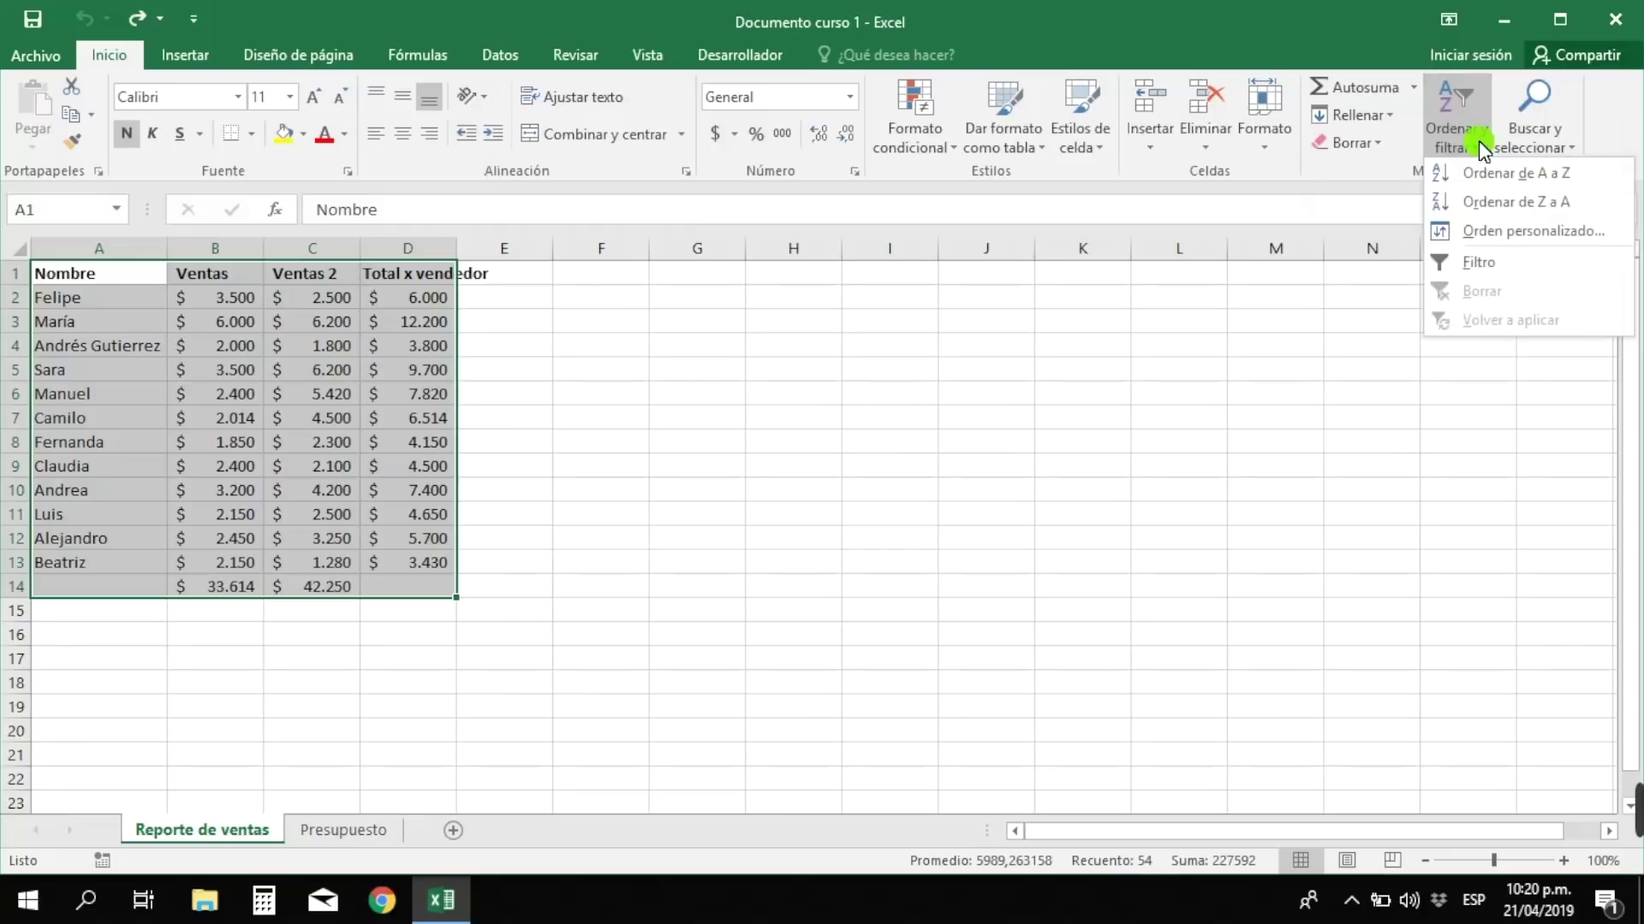
left_click(1511, 176)
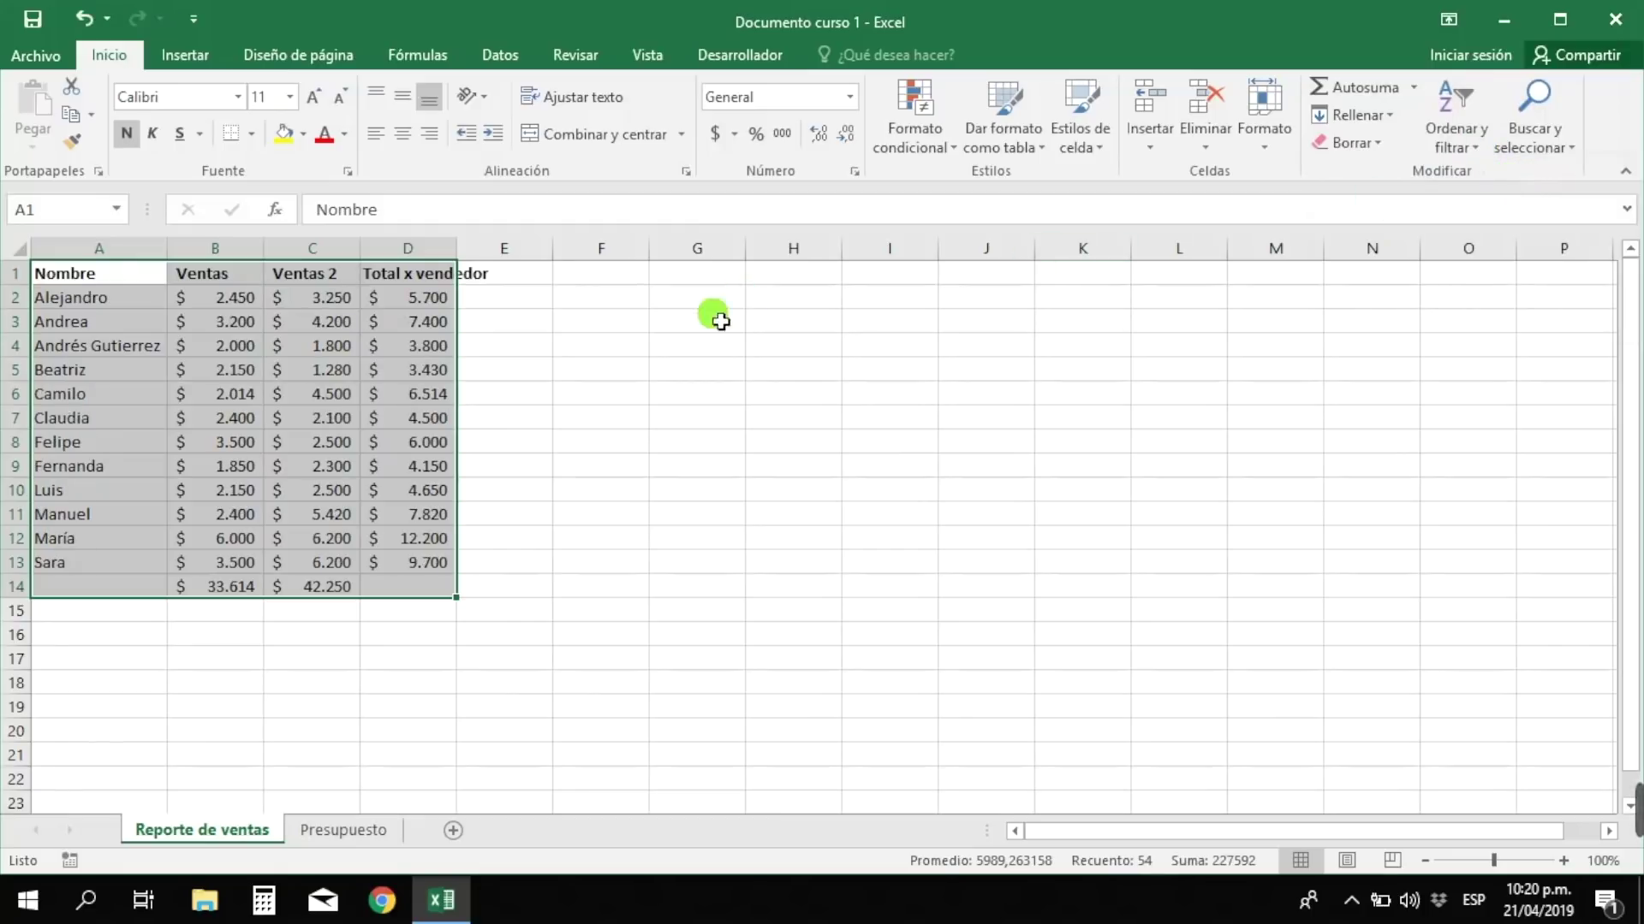
left_click(133, 304)
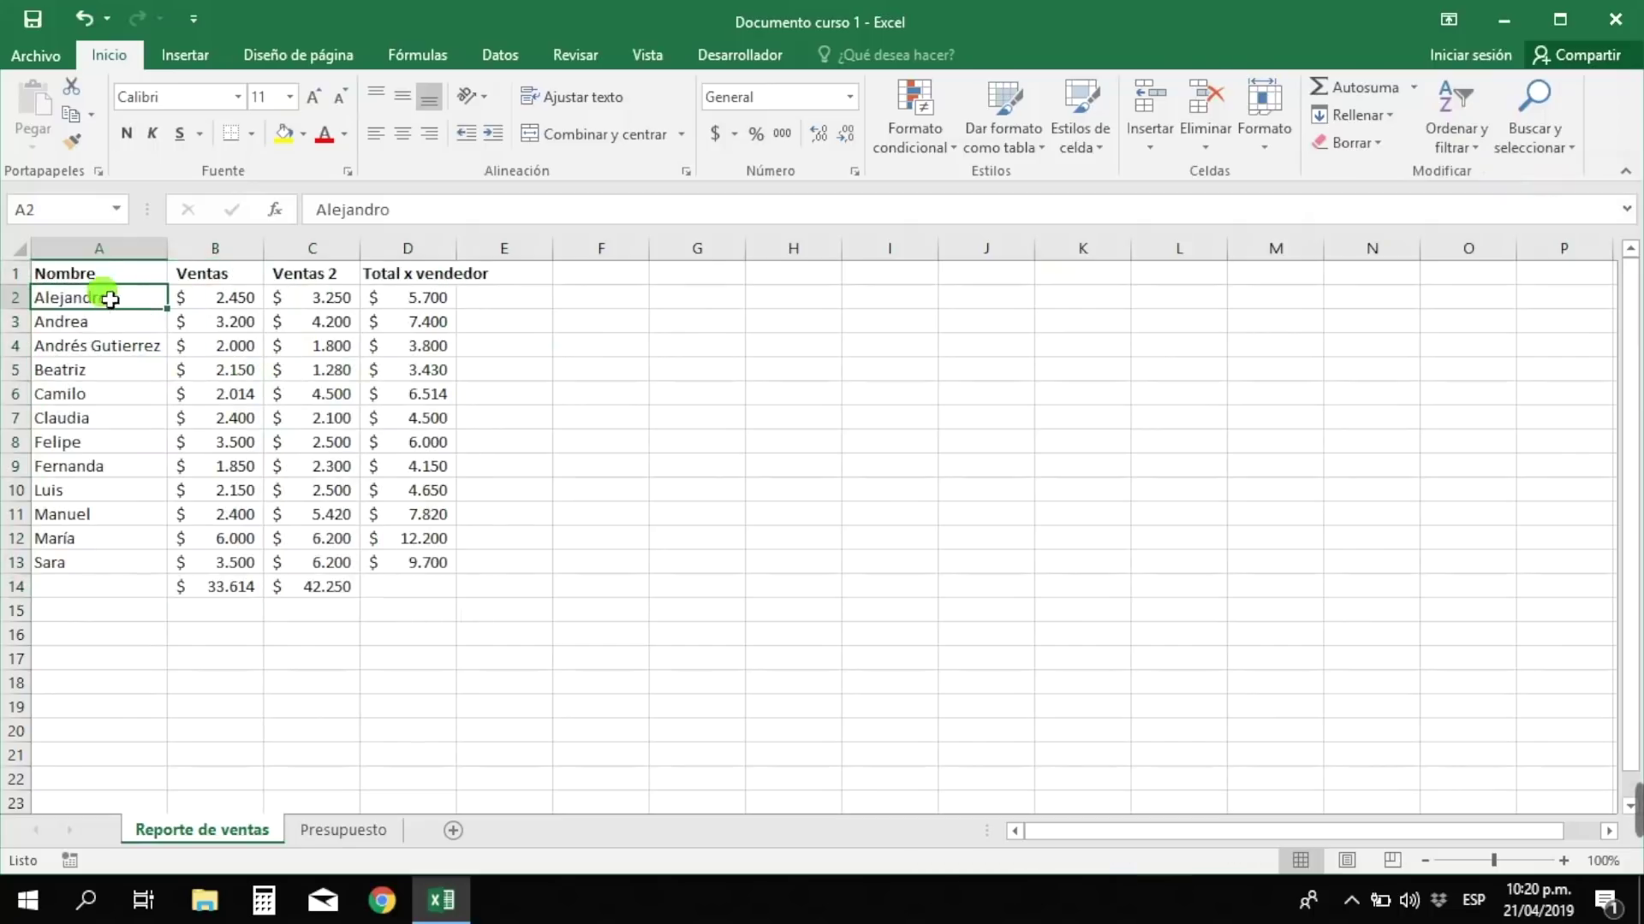
left_click_drag(109, 303, 139, 562)
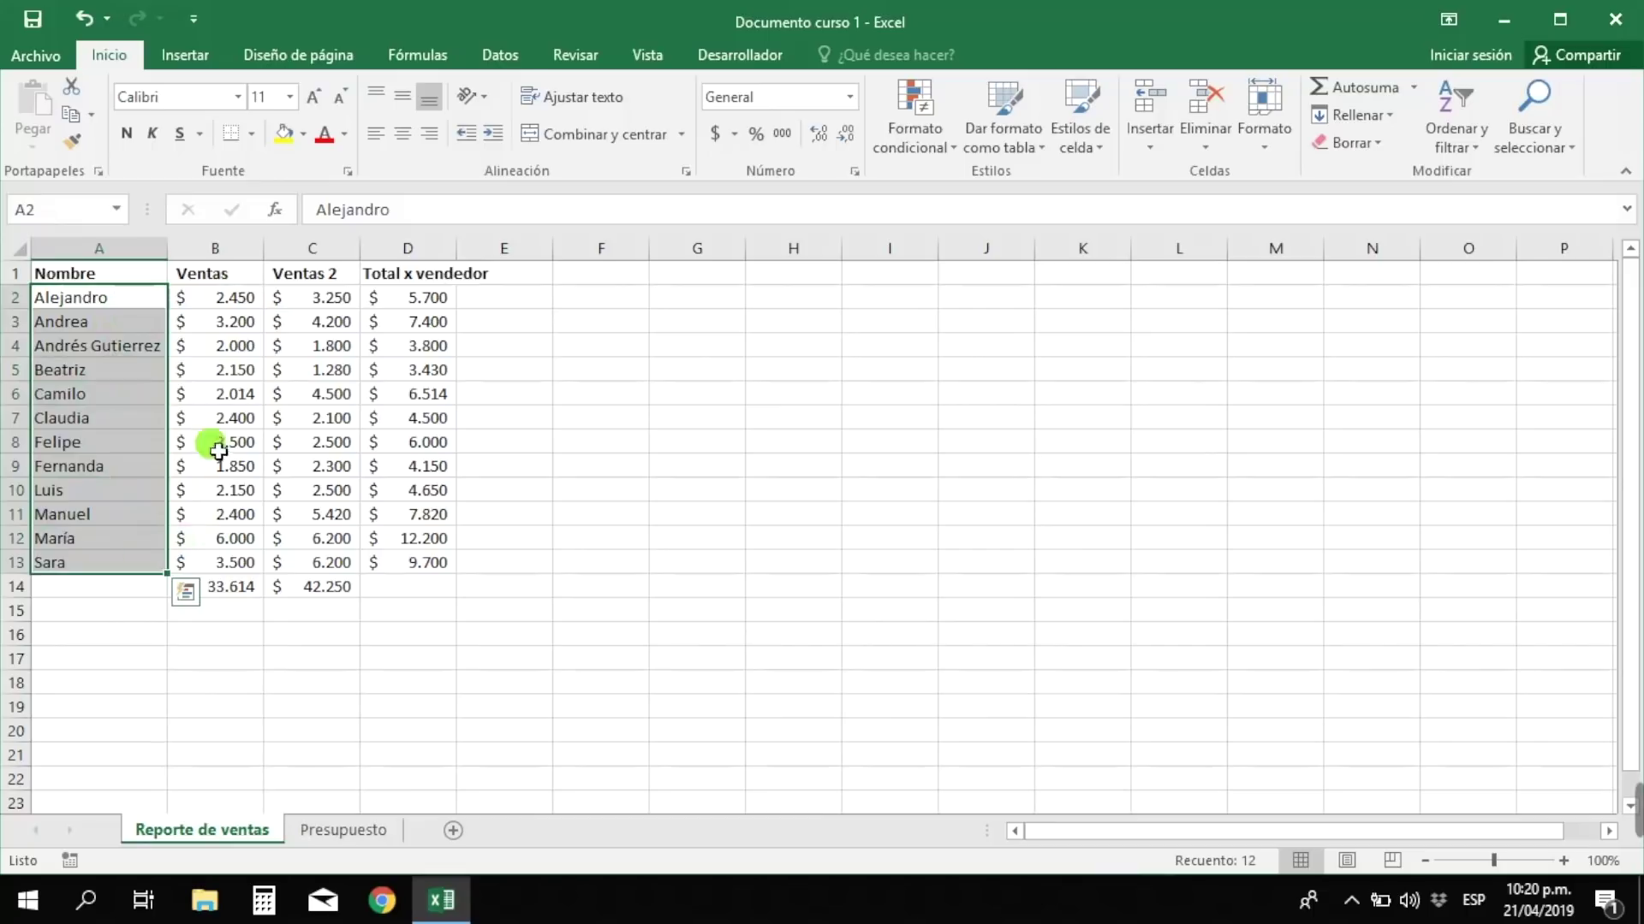
left_click_drag(239, 305, 422, 558)
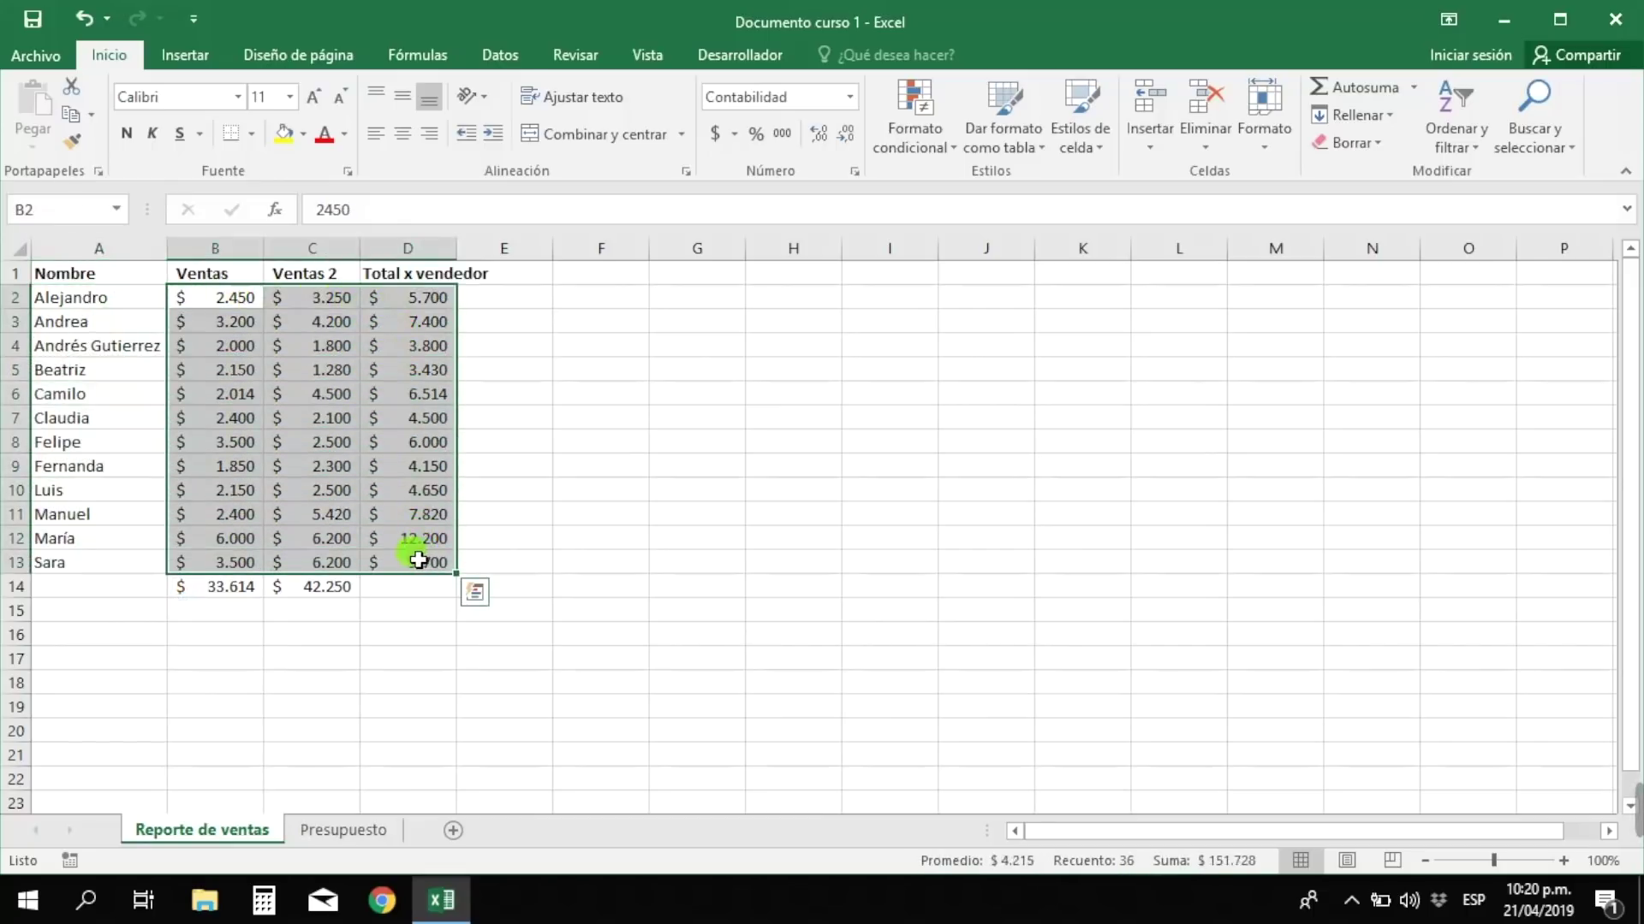
left_click(493, 547)
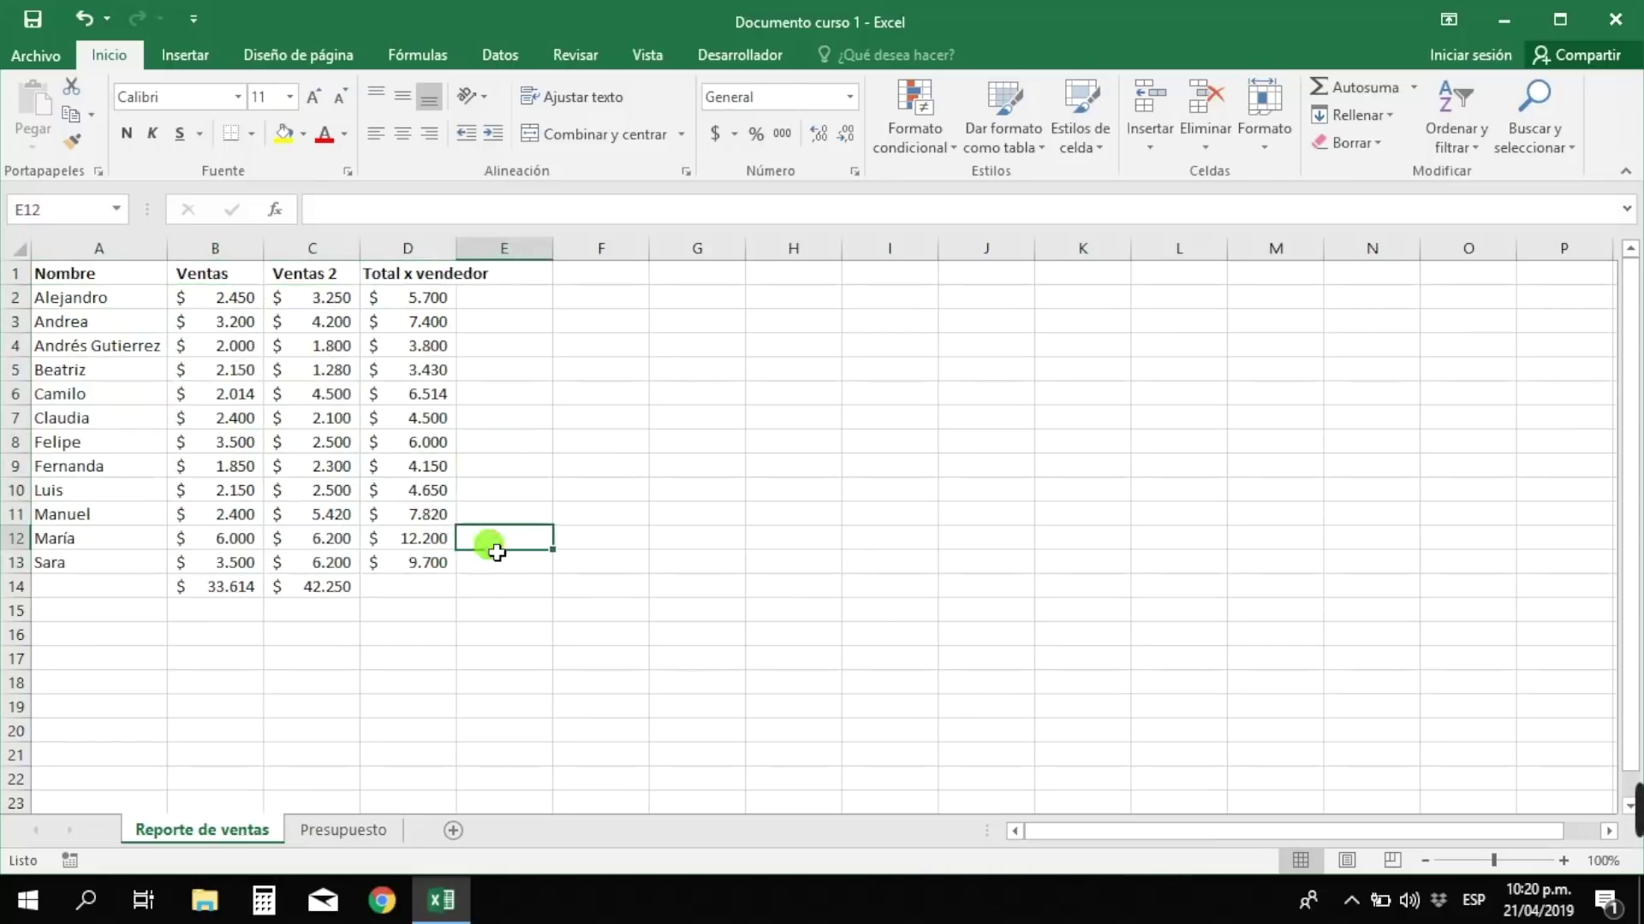
left_click_drag(72, 278, 411, 585)
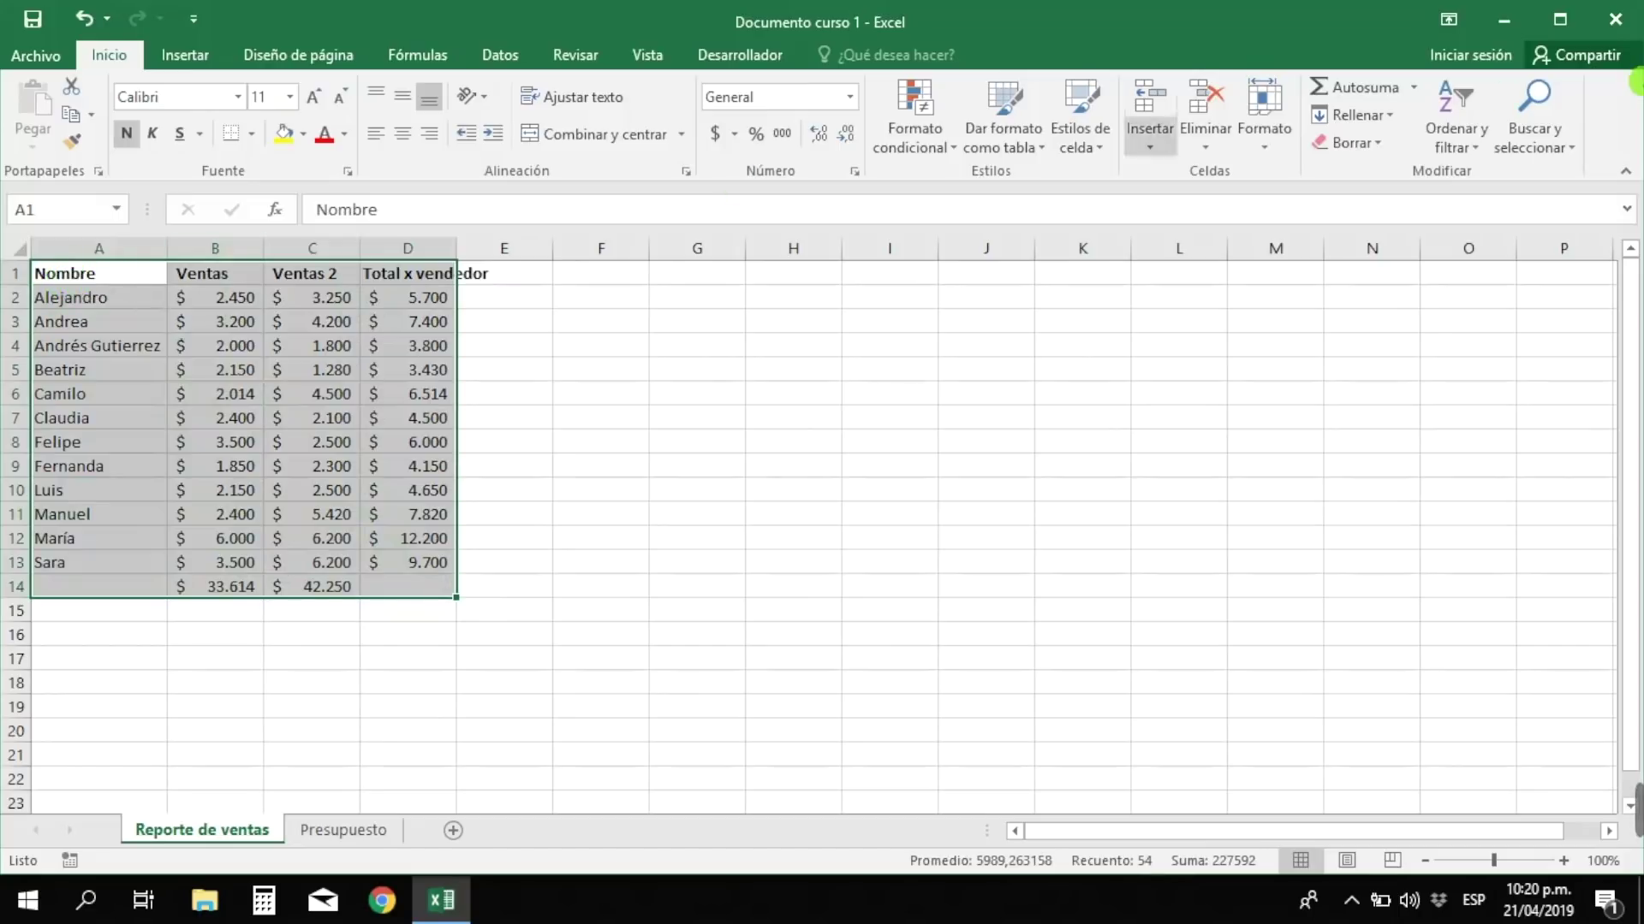
- Sort the seller rows Z to A by Nombre, then reselect the whole table
left_click(1466, 115)
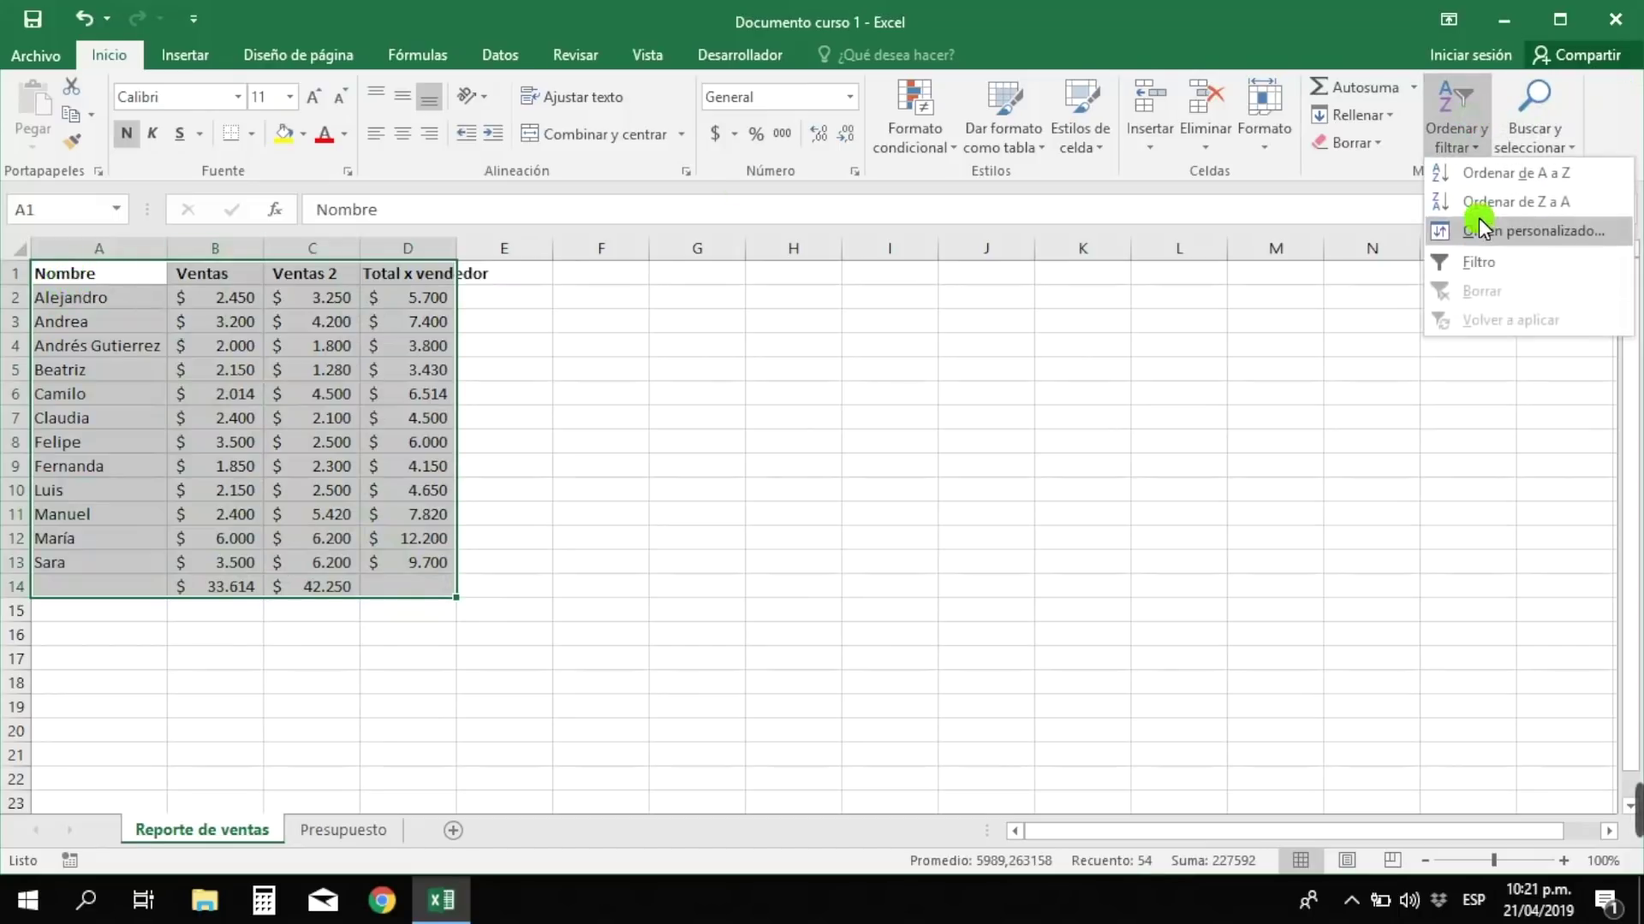
left_click(1481, 202)
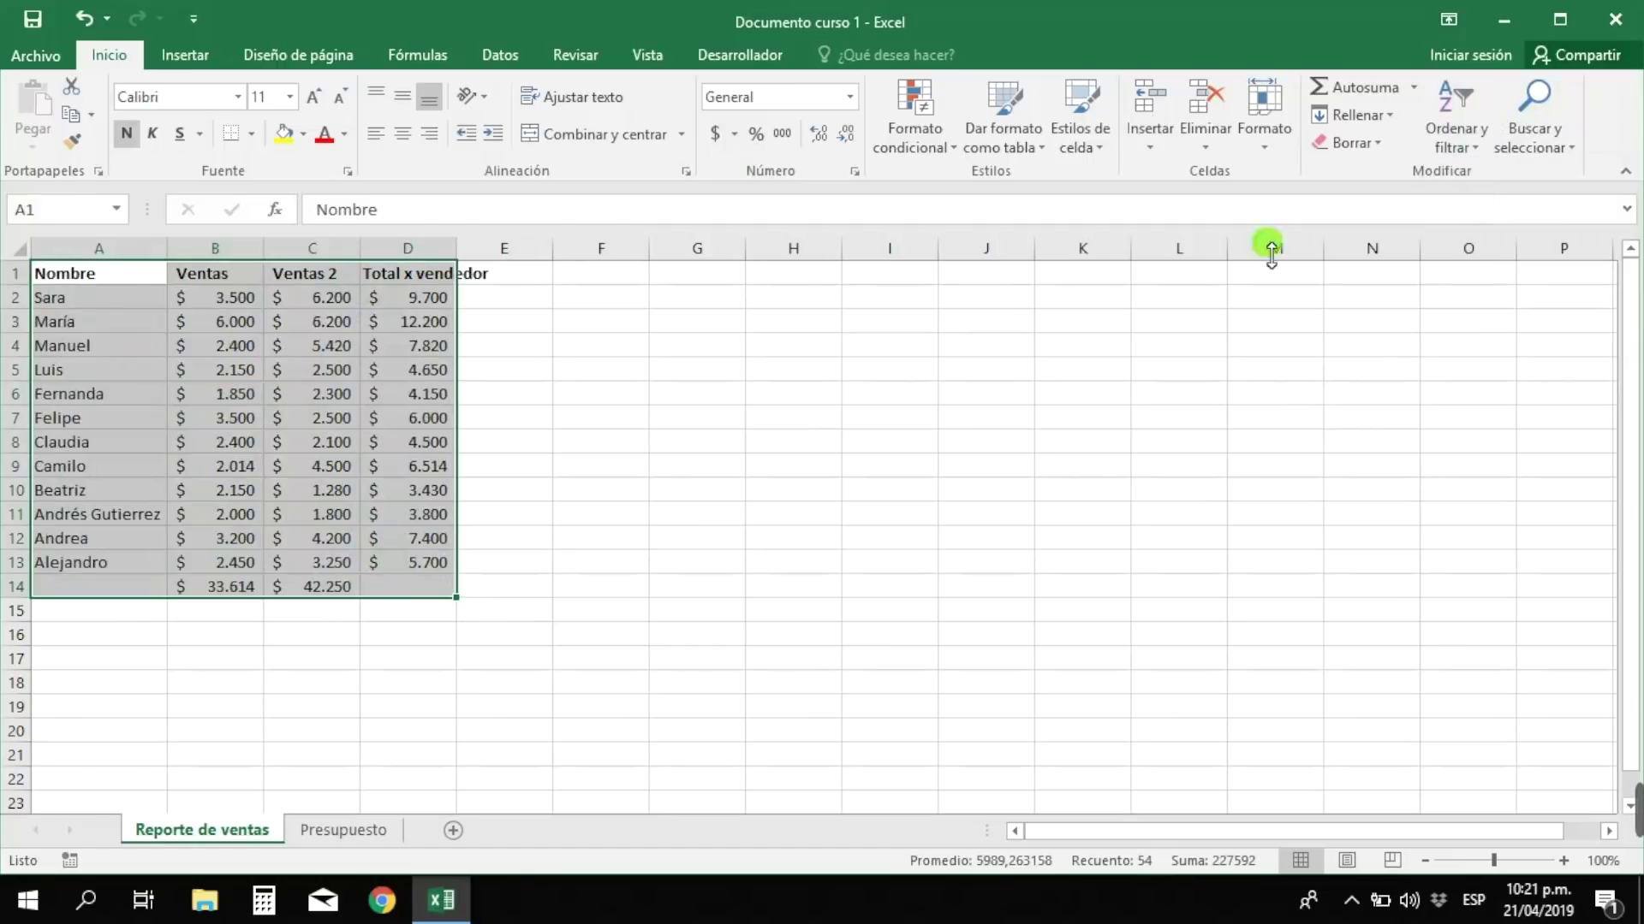
left_click(89, 311)
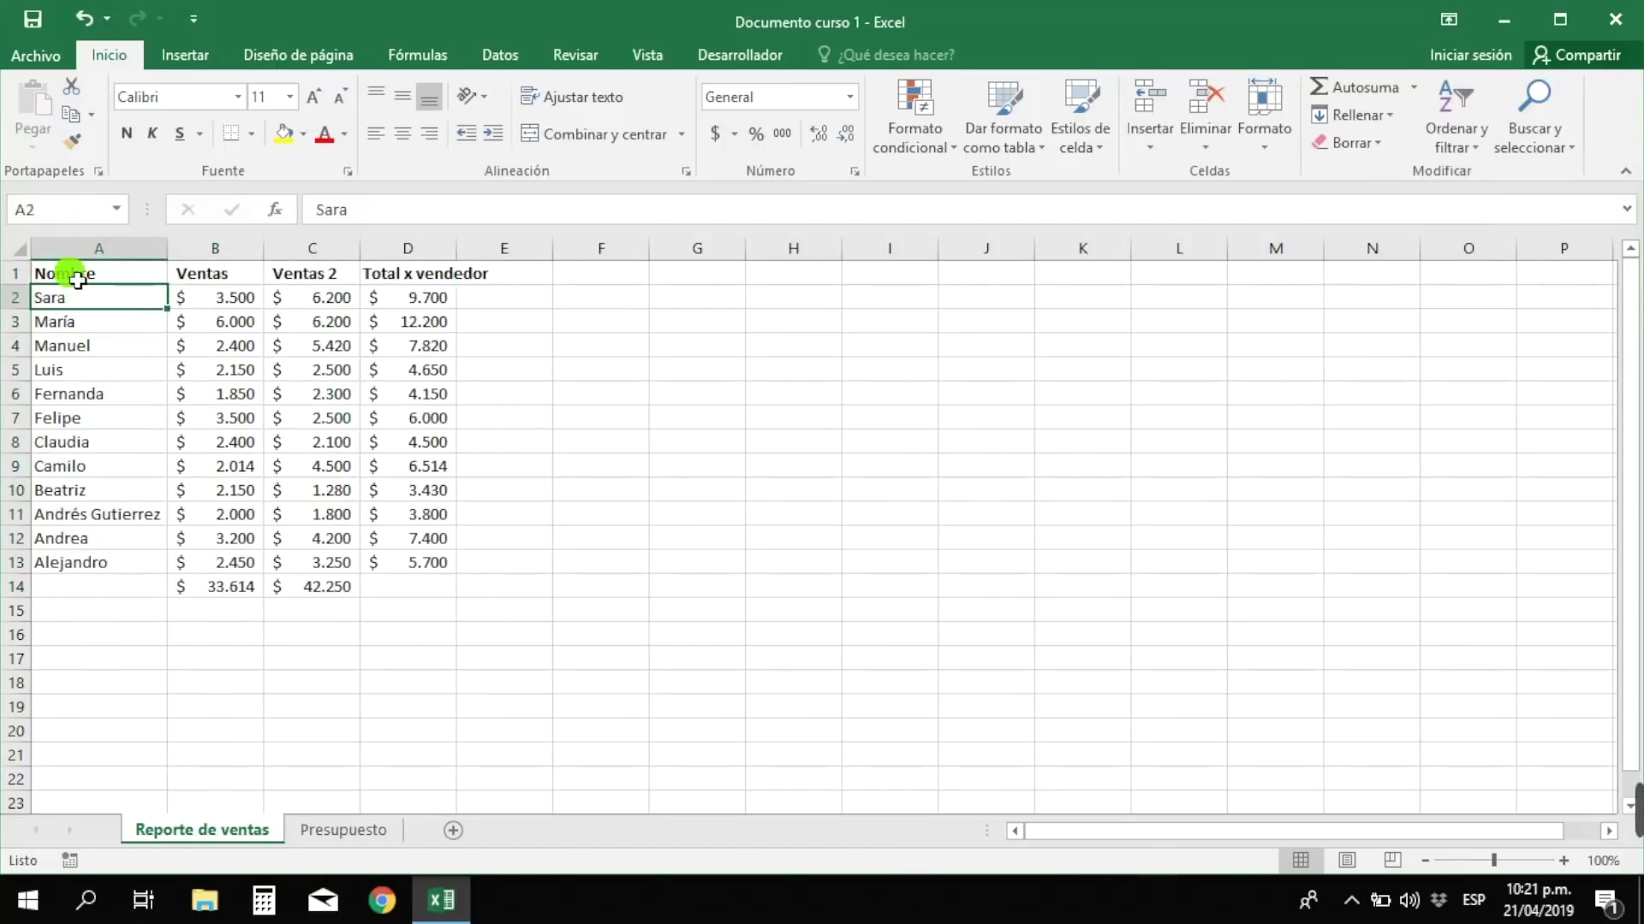
left_click_drag(77, 280, 428, 561)
left_click(496, 492)
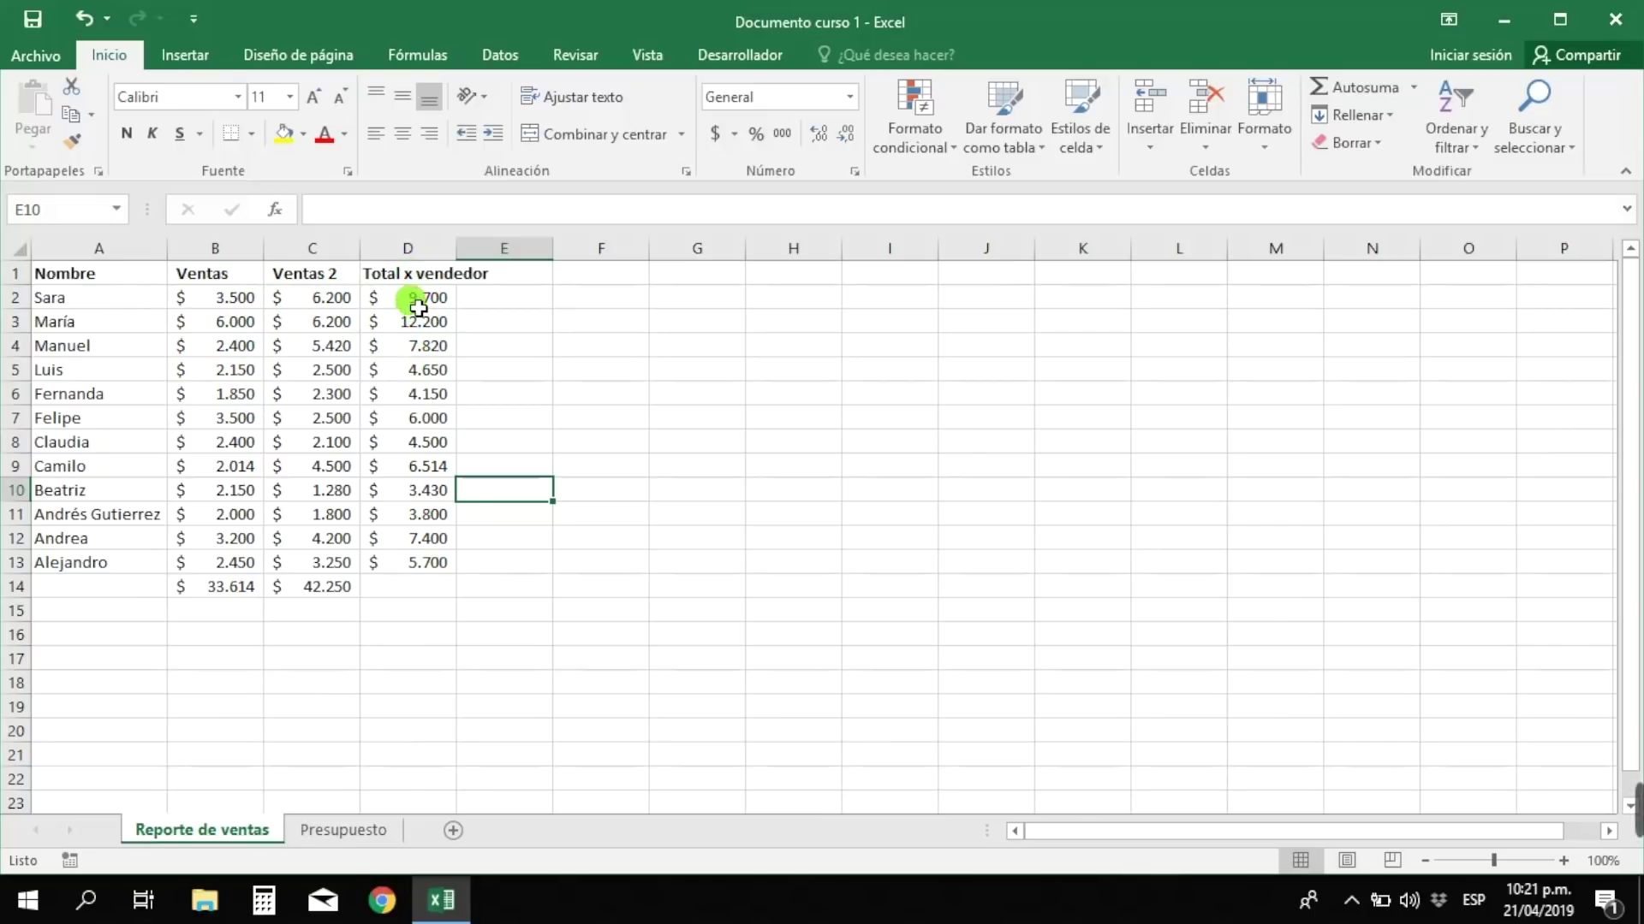
left_click_drag(52, 279, 402, 591)
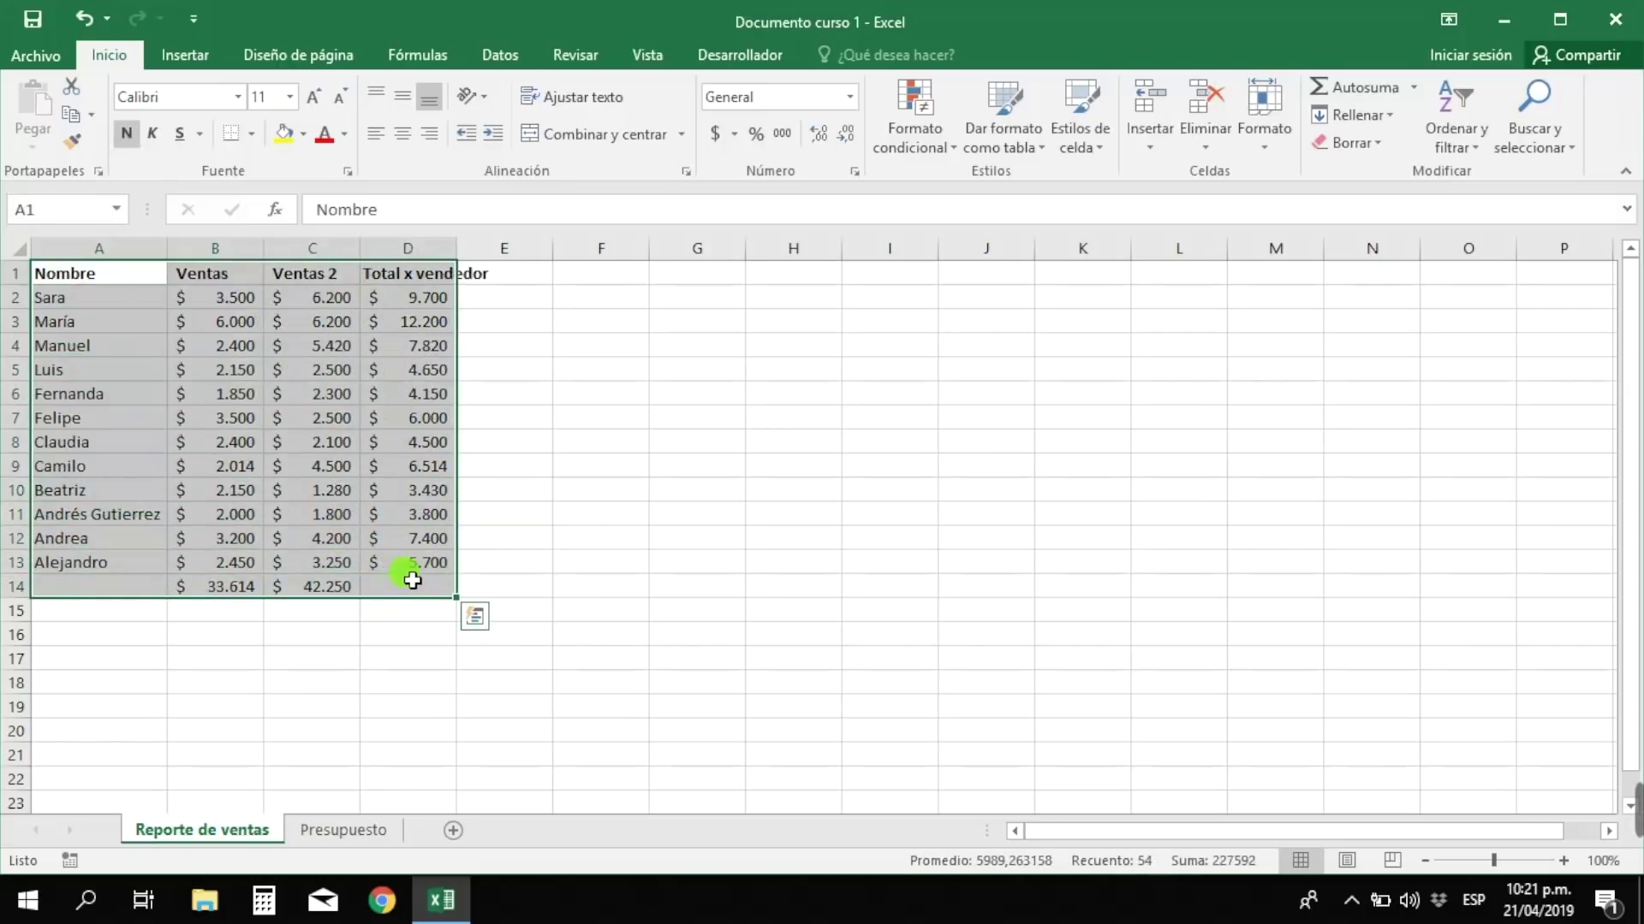
- Custom-sort the table by Total x vendedor cell values, De mayor a menor
left_click(1457, 131)
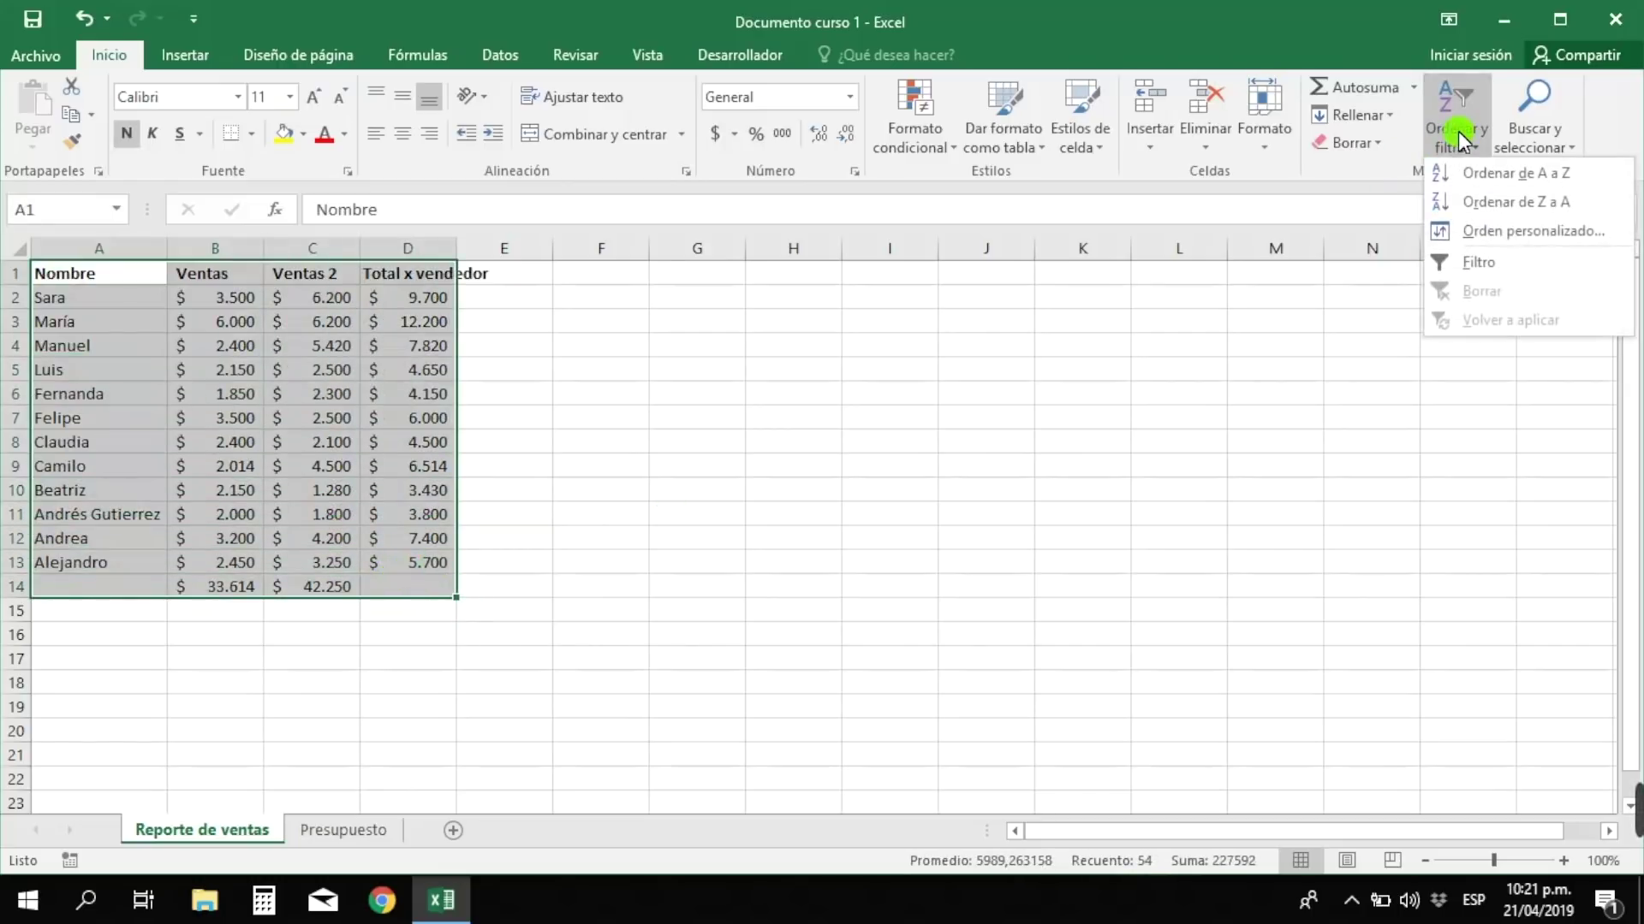
left_click(1511, 239)
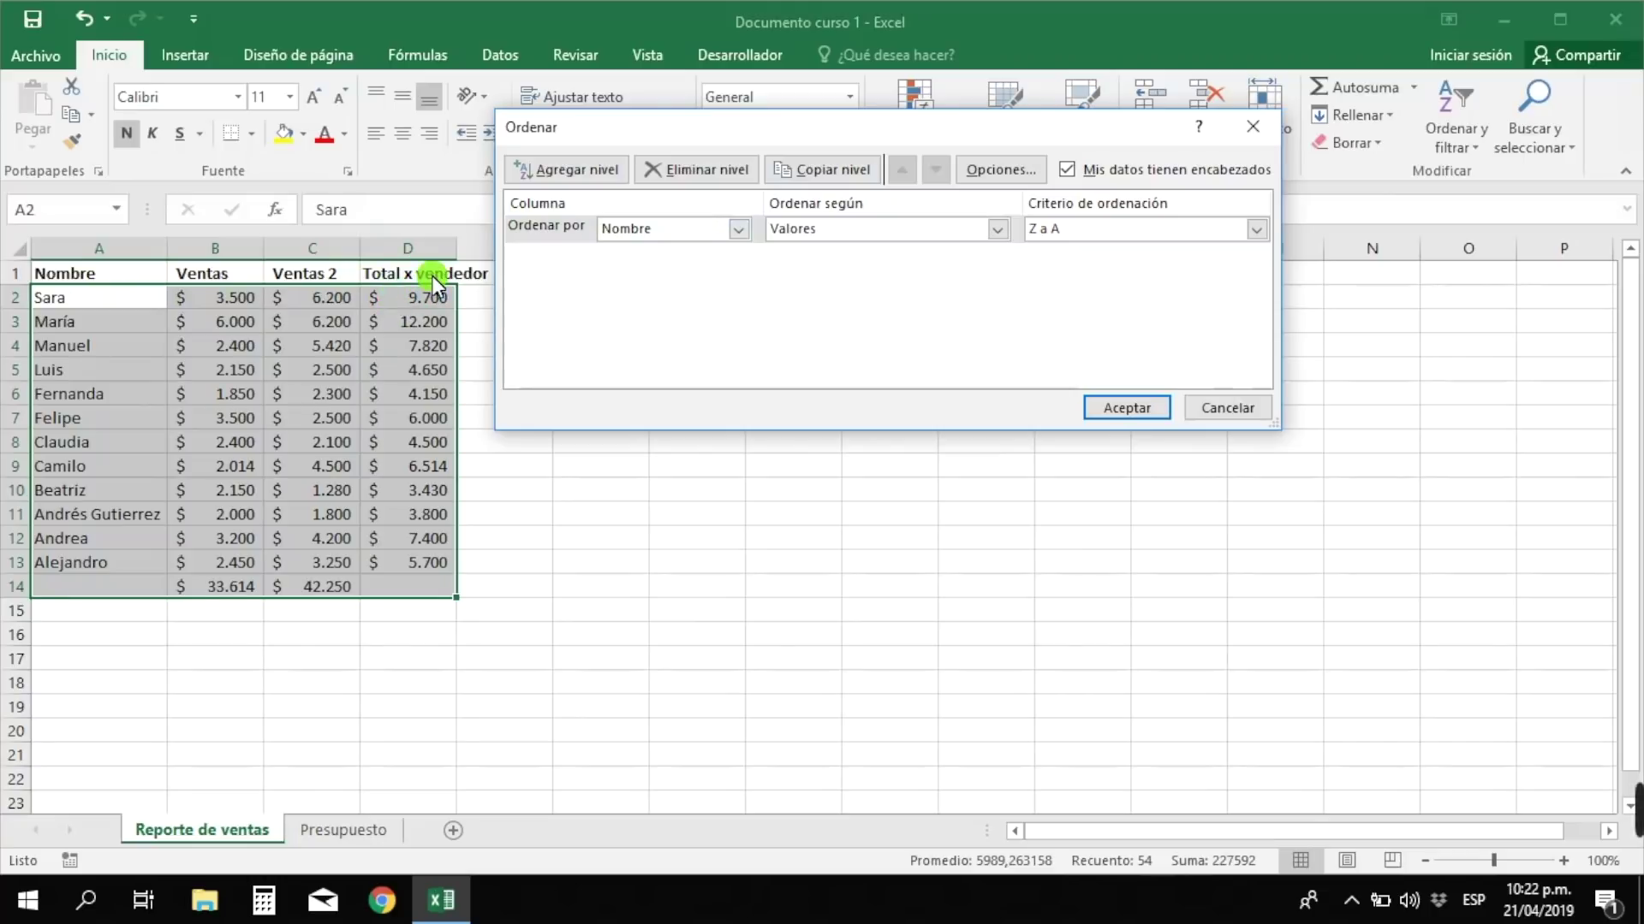
left_click(738, 230)
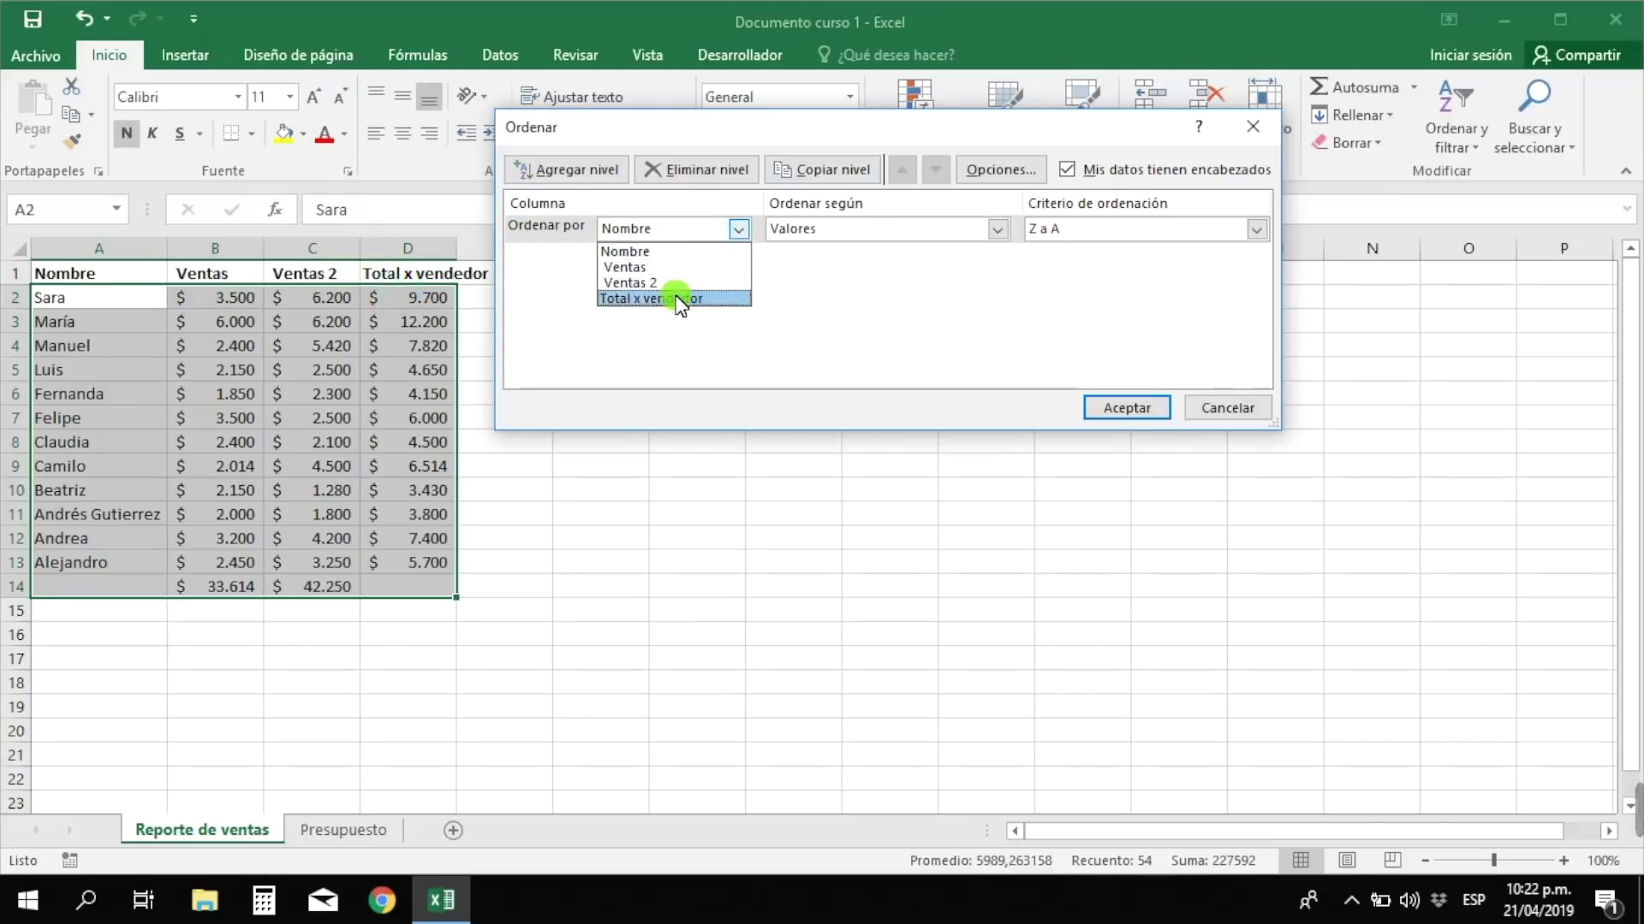
left_click(651, 299)
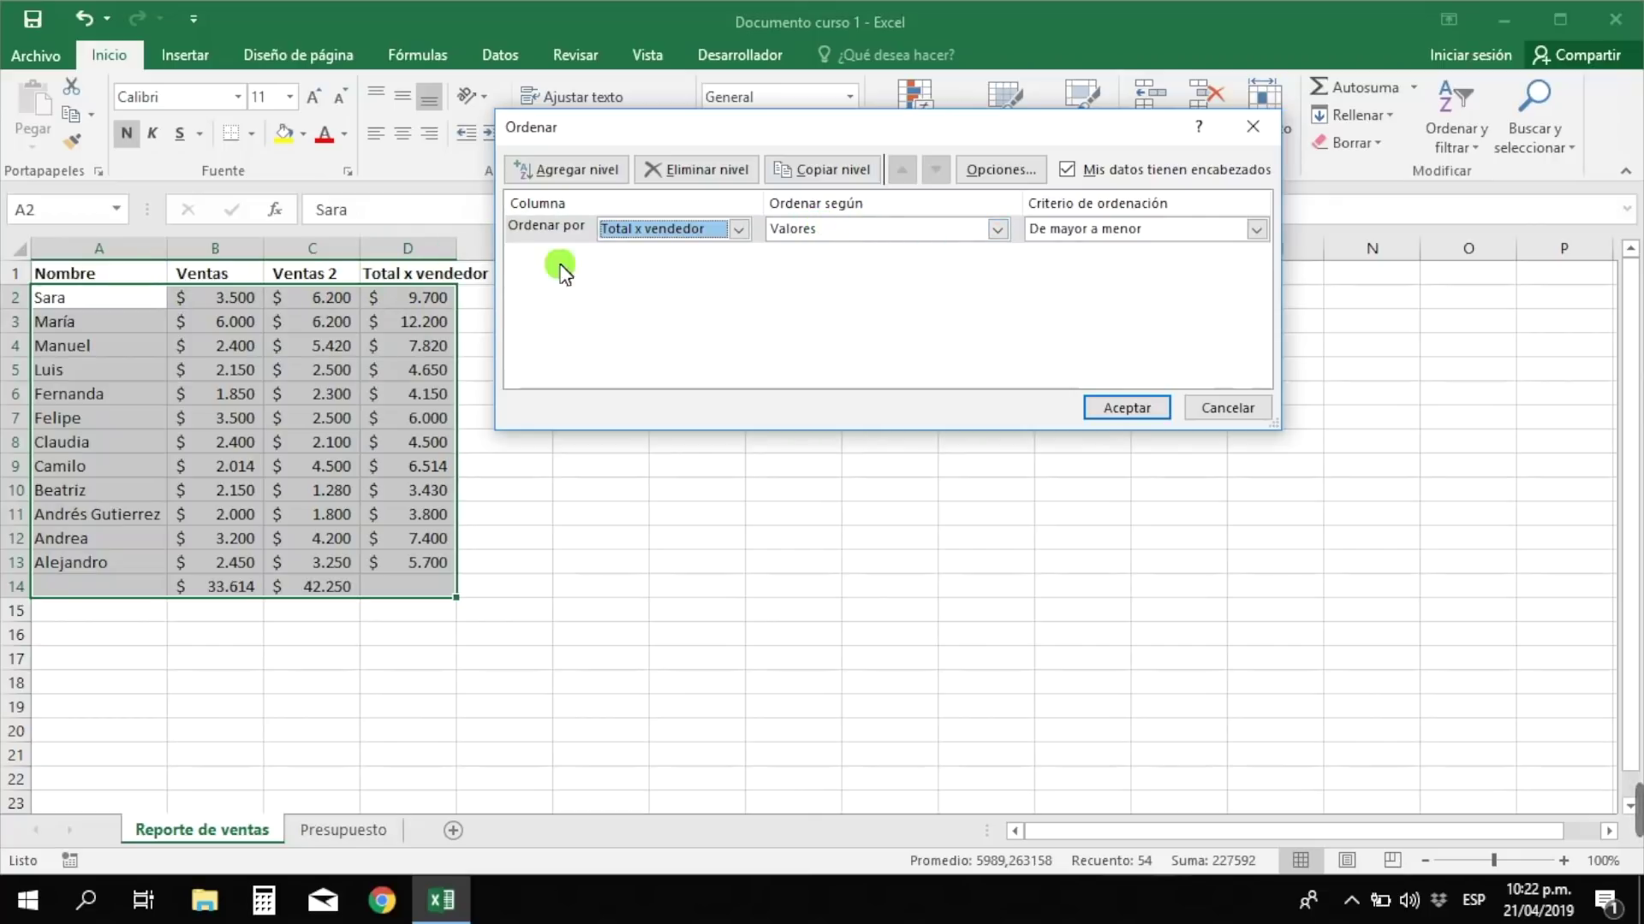
left_click(996, 230)
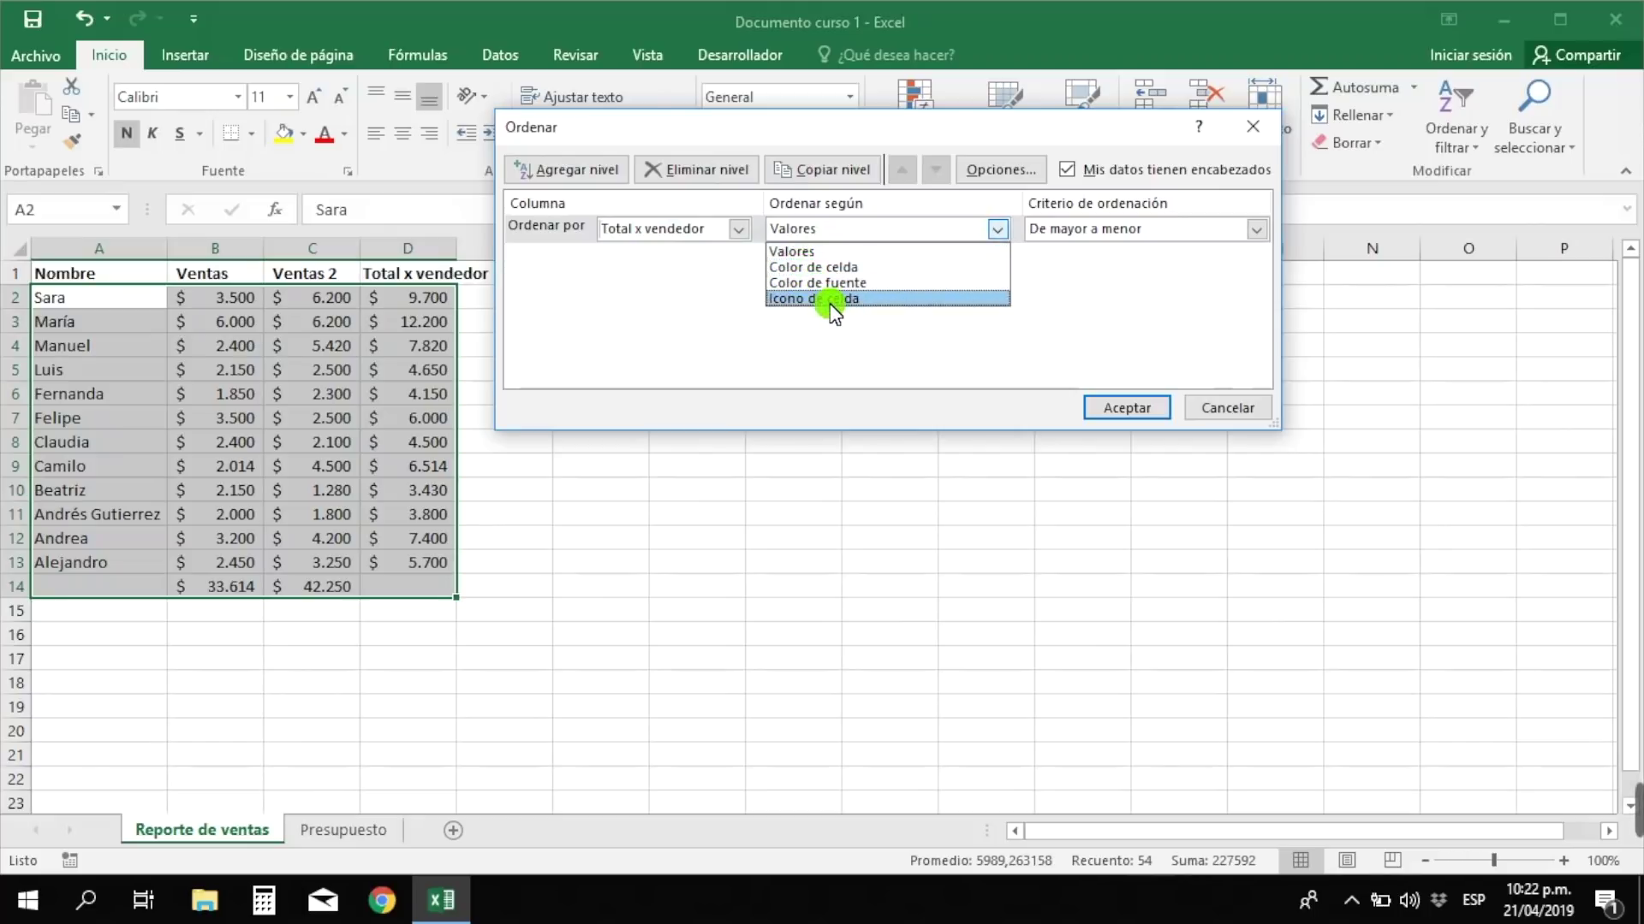
left_click(836, 248)
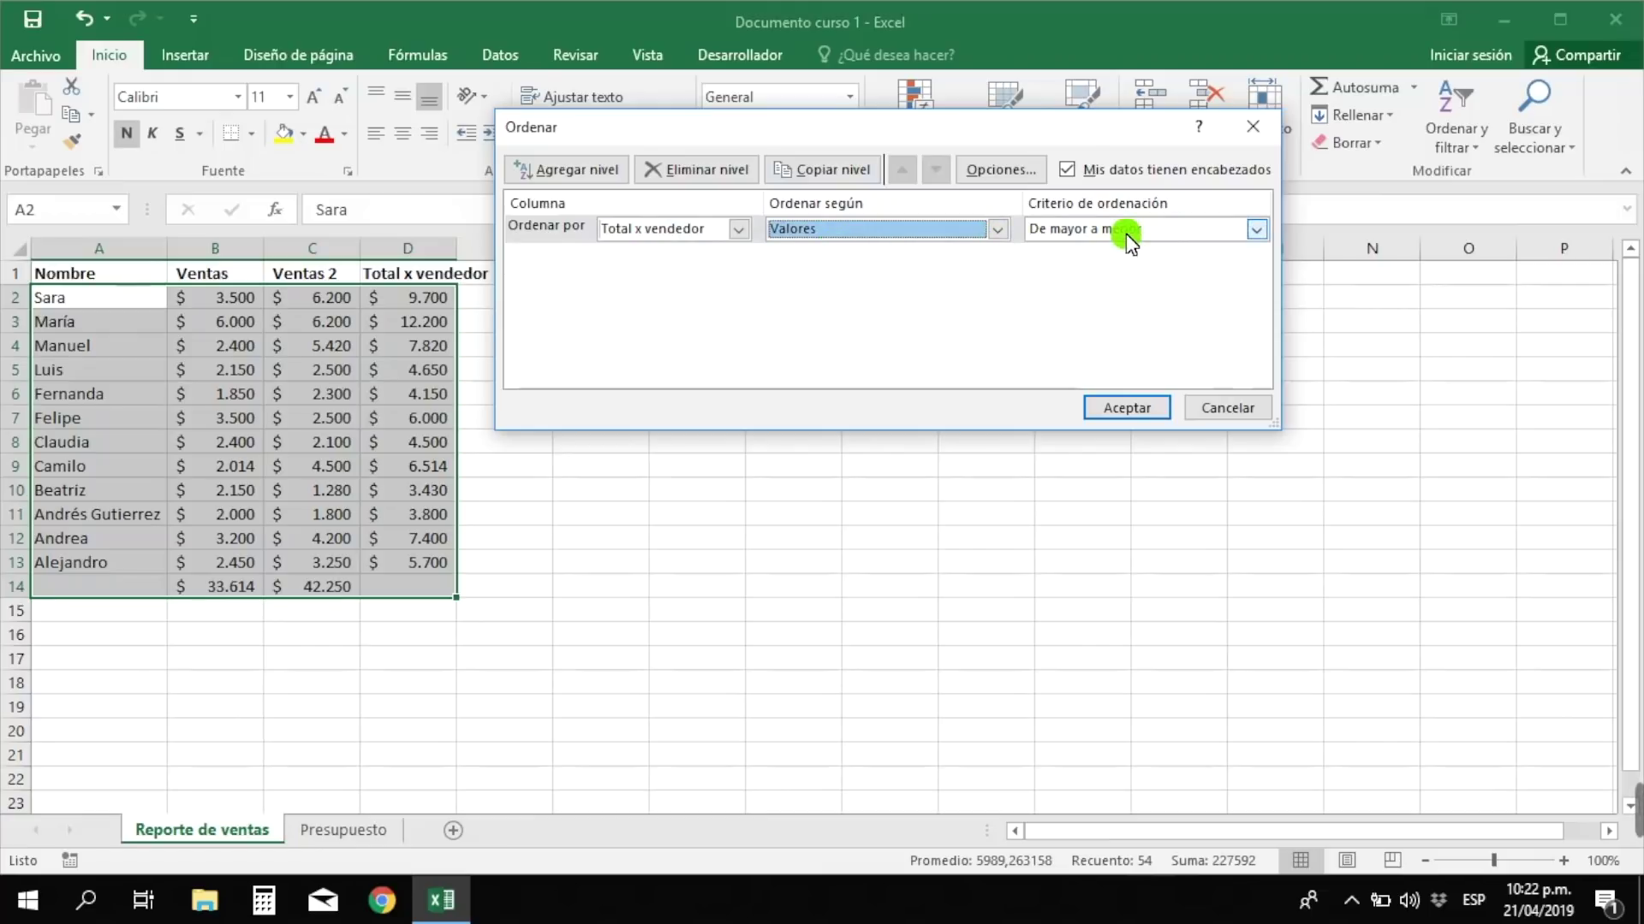
left_click(1091, 229)
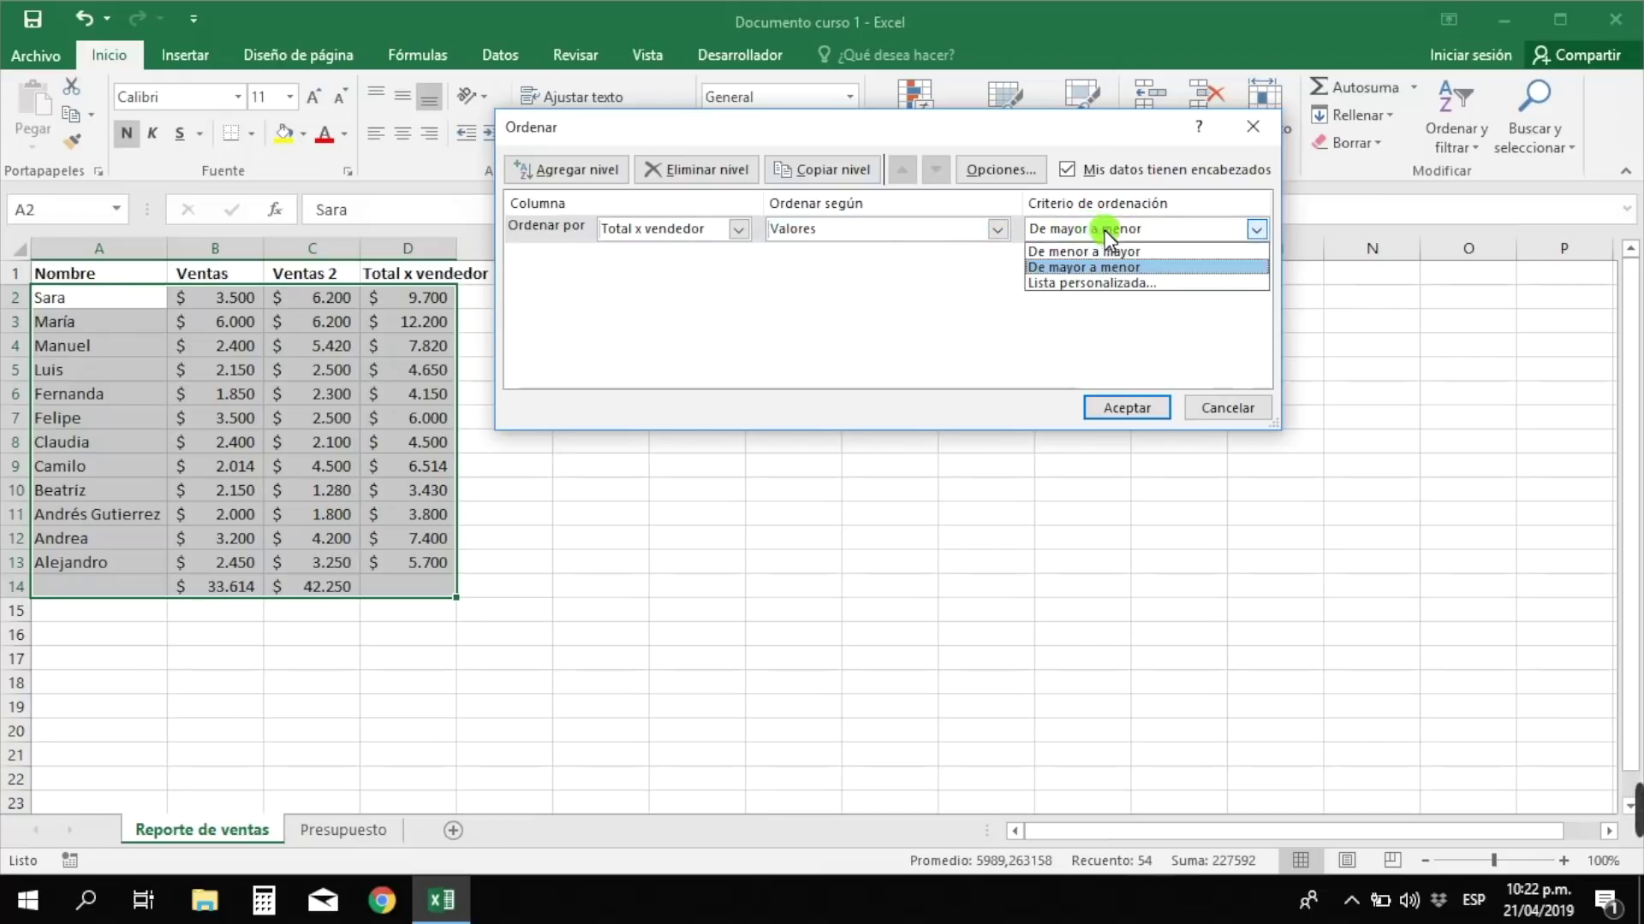
left_click(1100, 268)
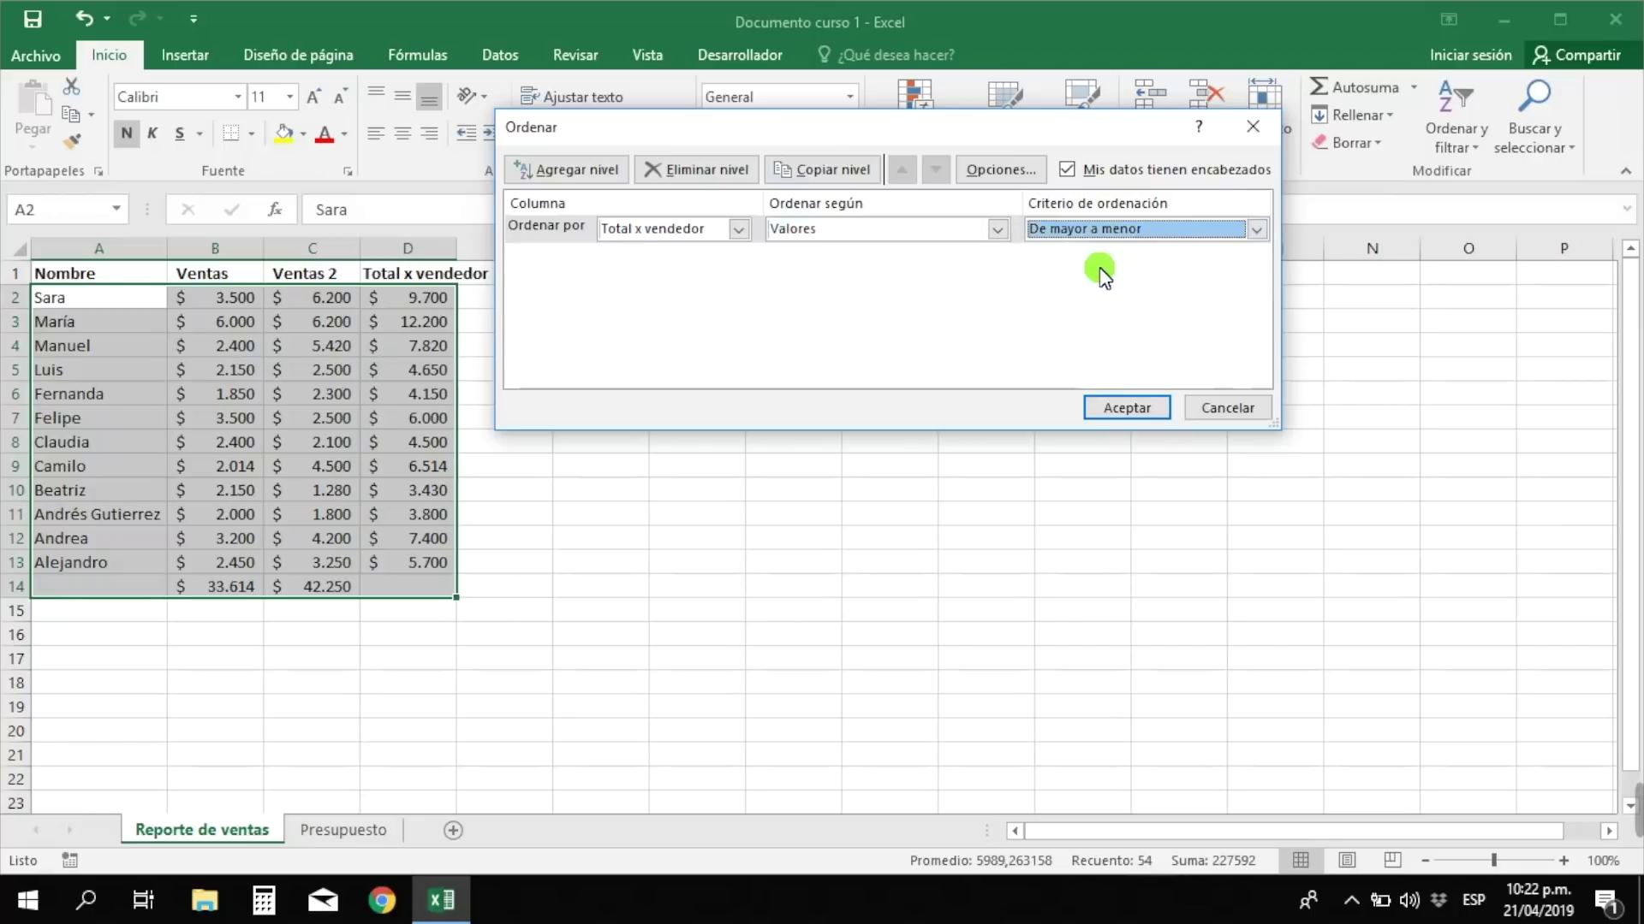
left_click(1150, 409)
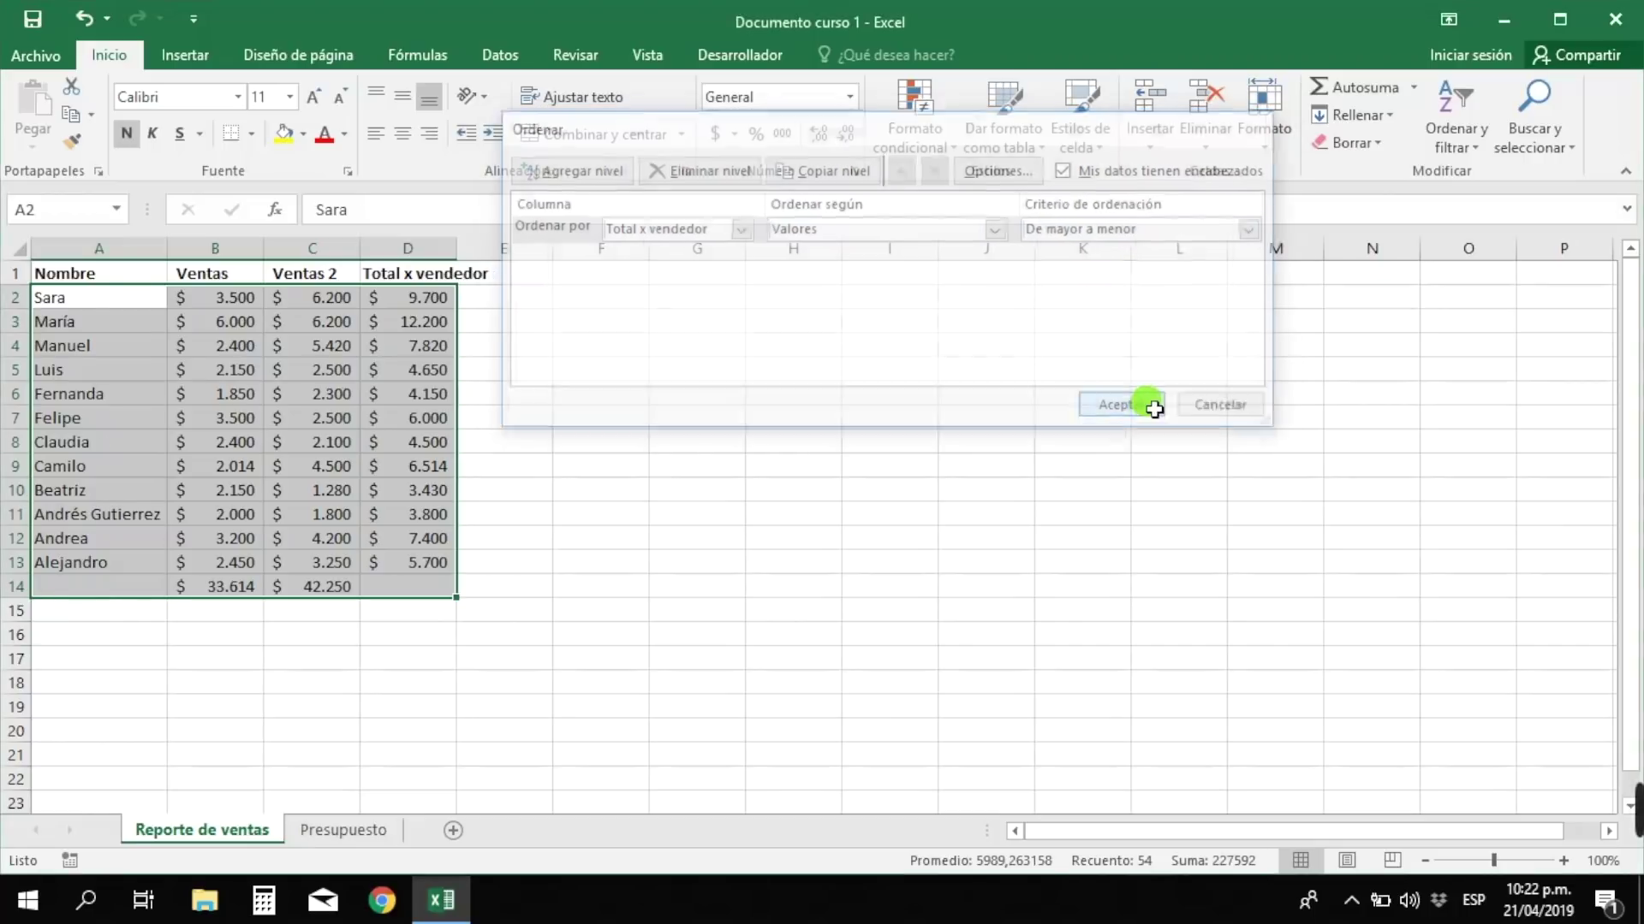
left_click(438, 346)
left_click_drag(416, 295, 447, 563)
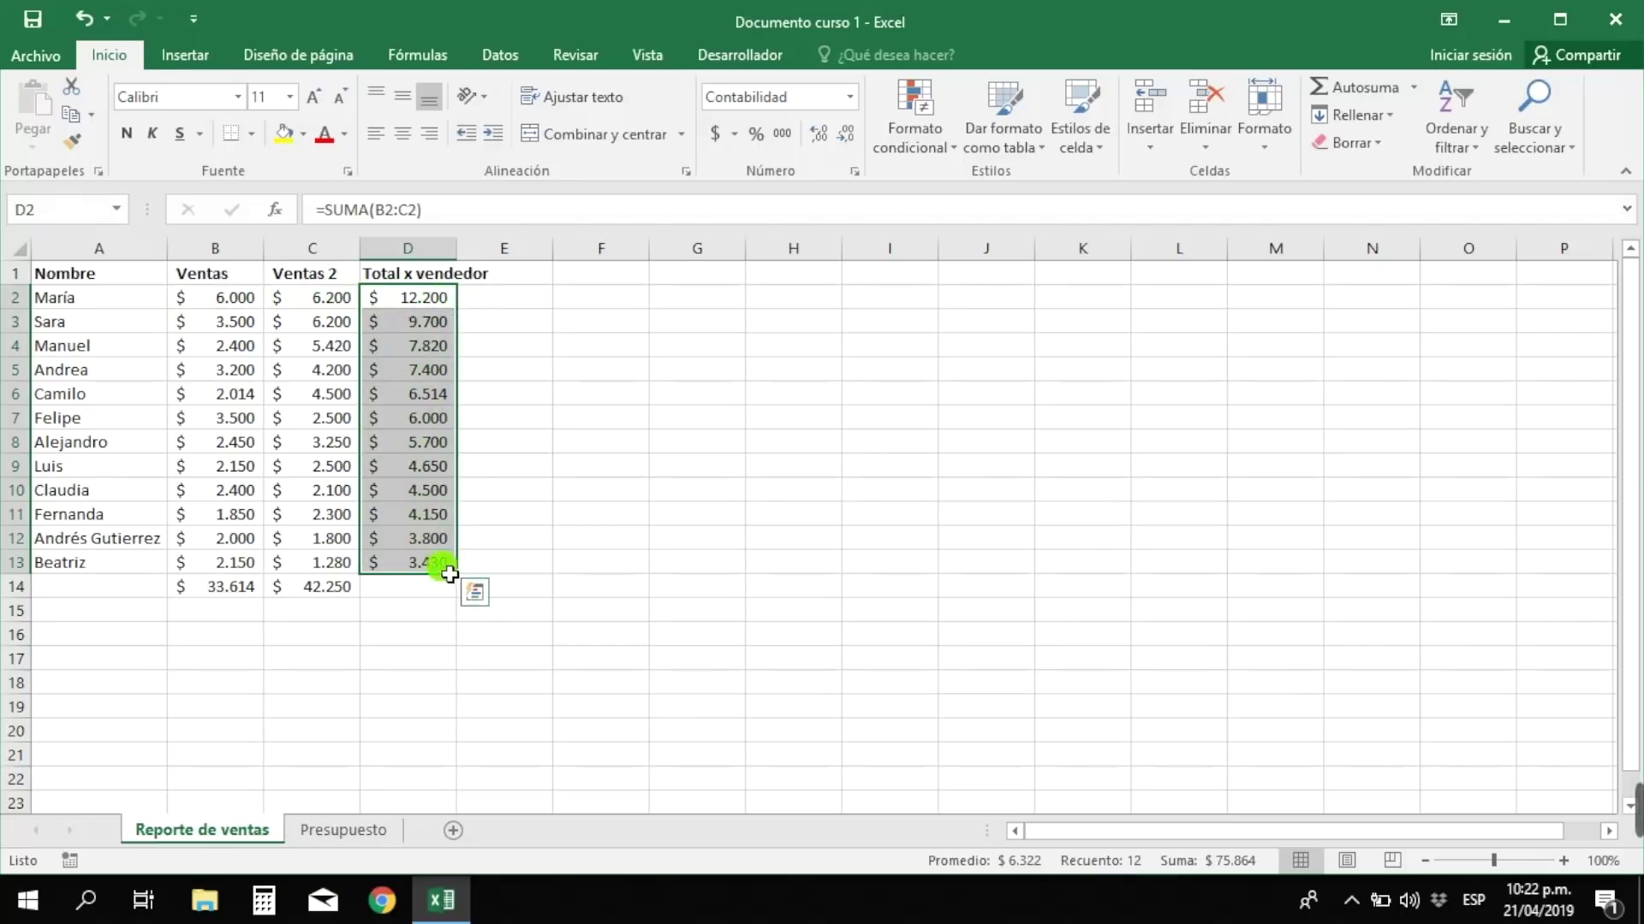
left_click(418, 515)
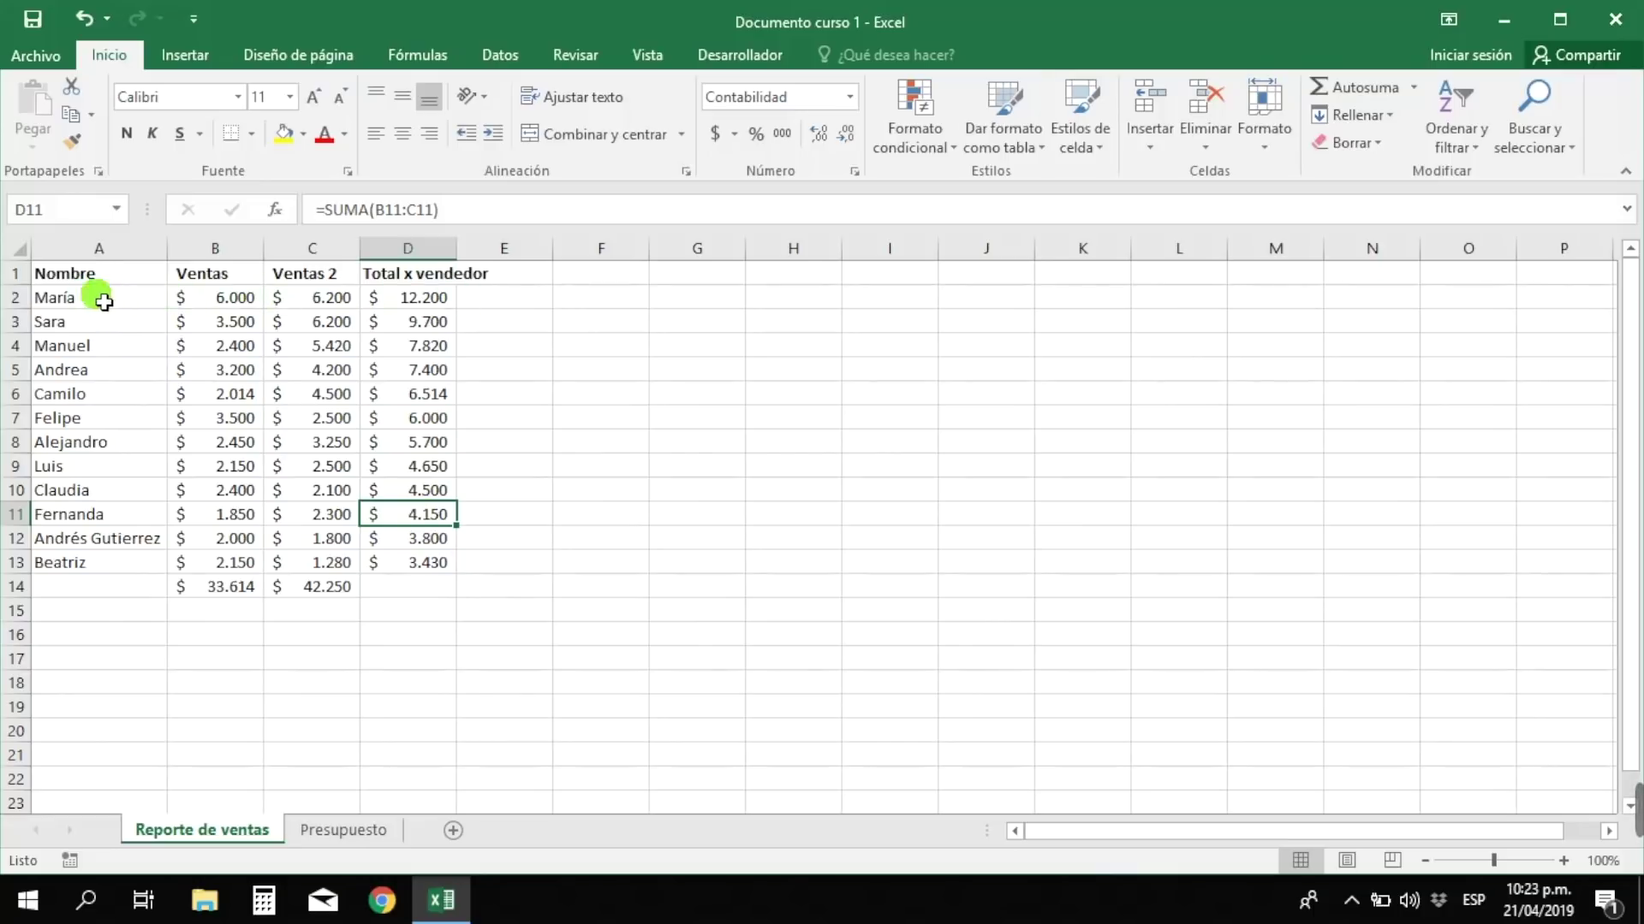
left_click(425, 305)
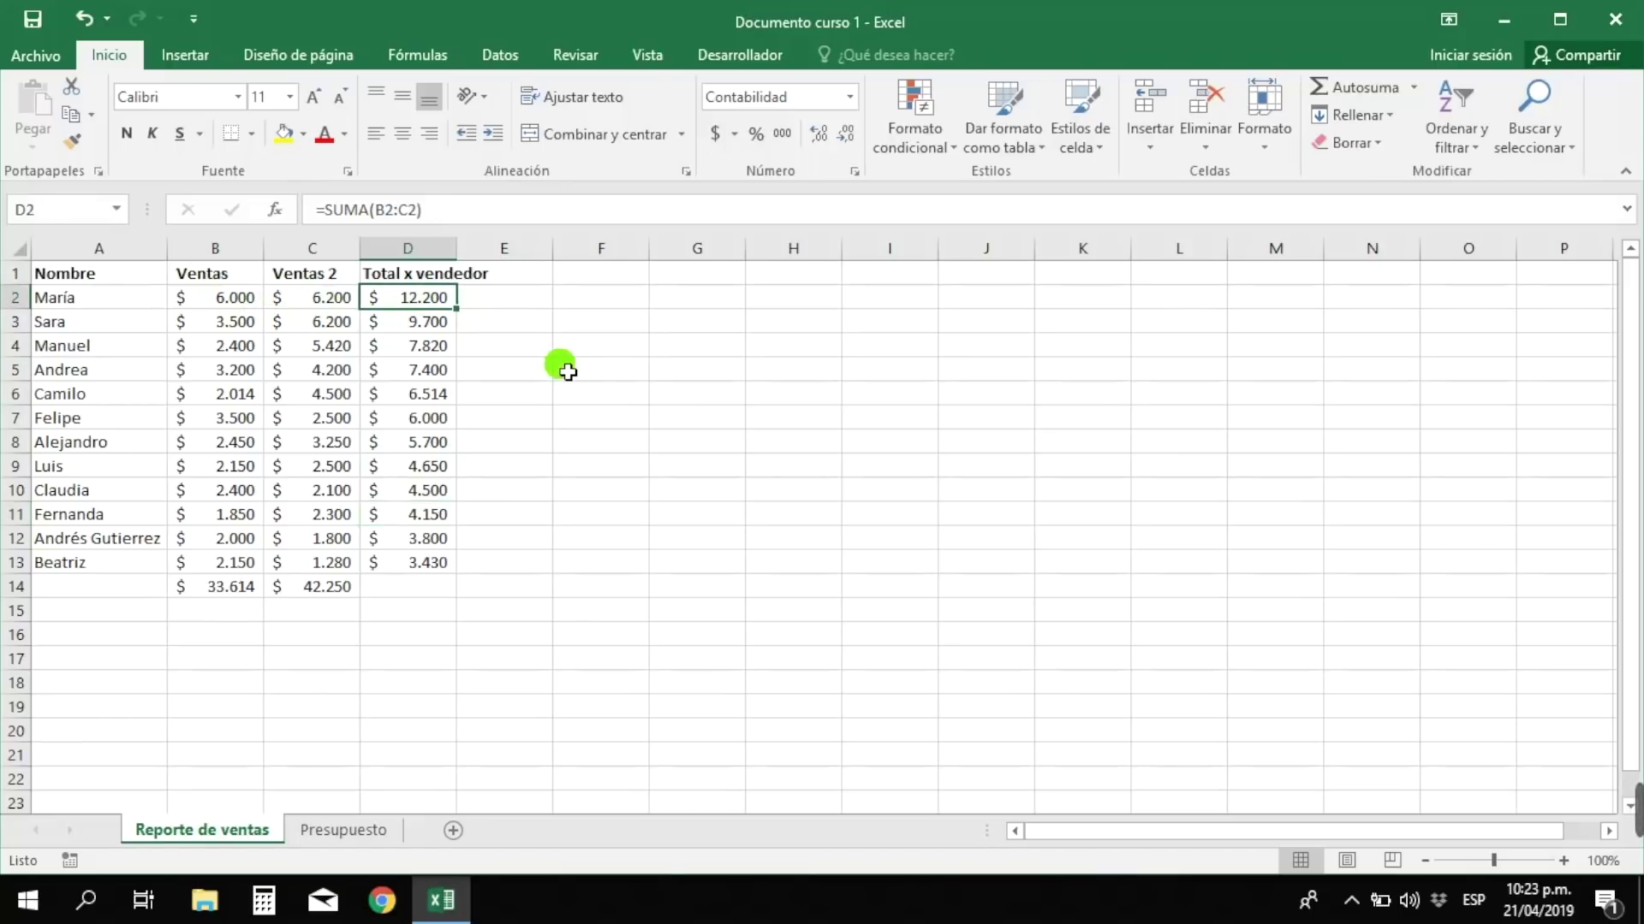
left_click(417, 565)
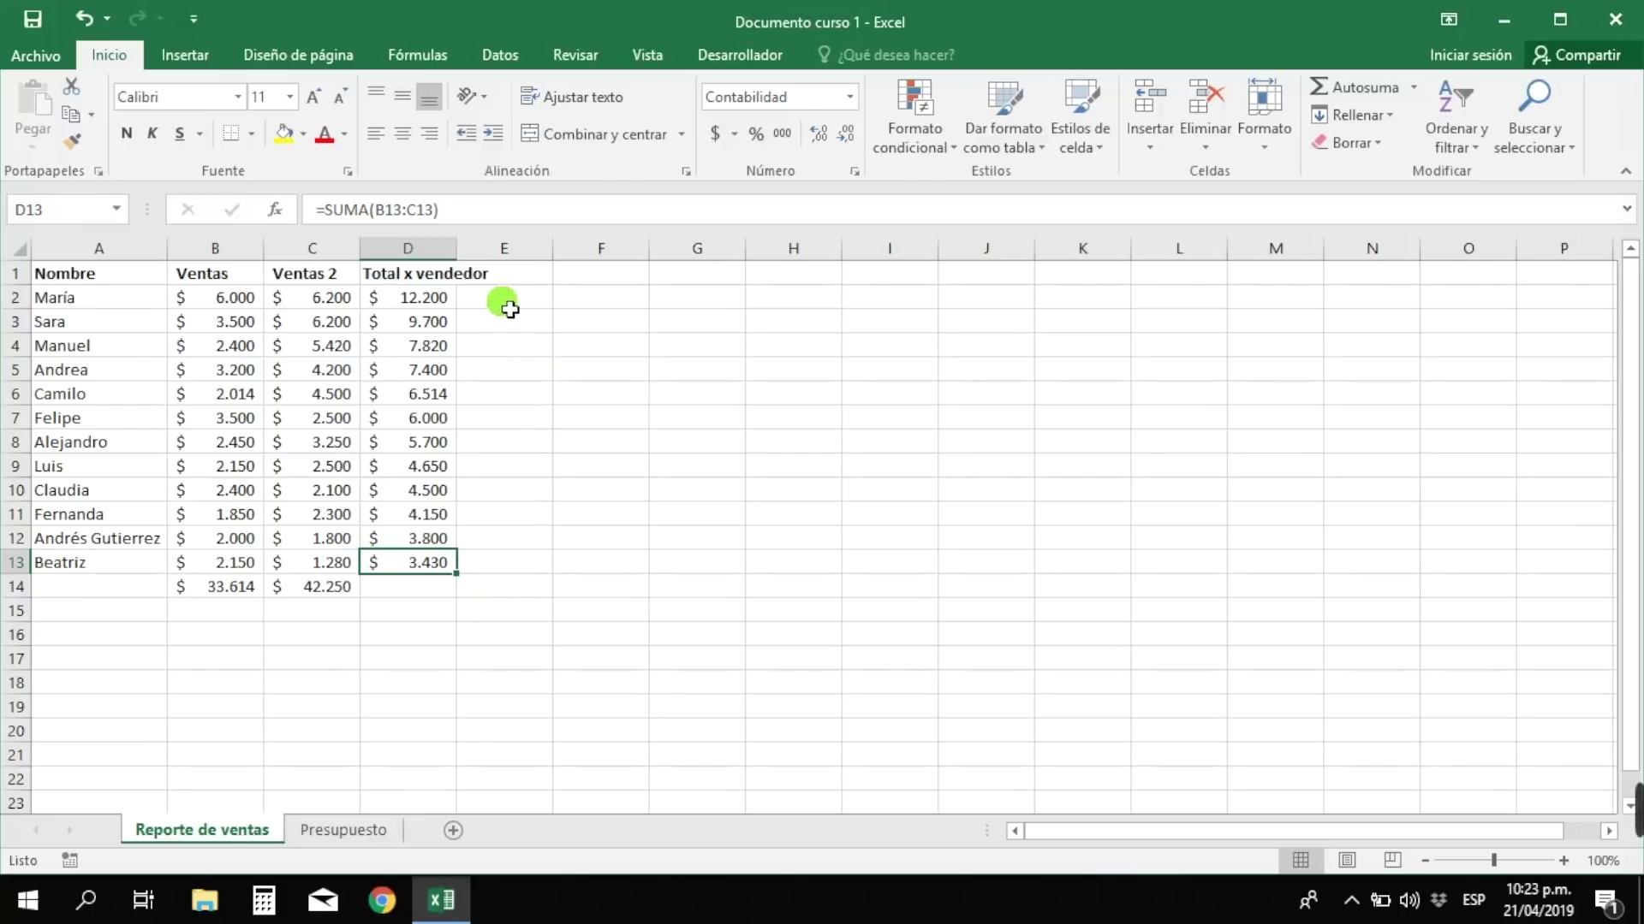
- Enter the header Promedio in F1
left_click(585, 283)
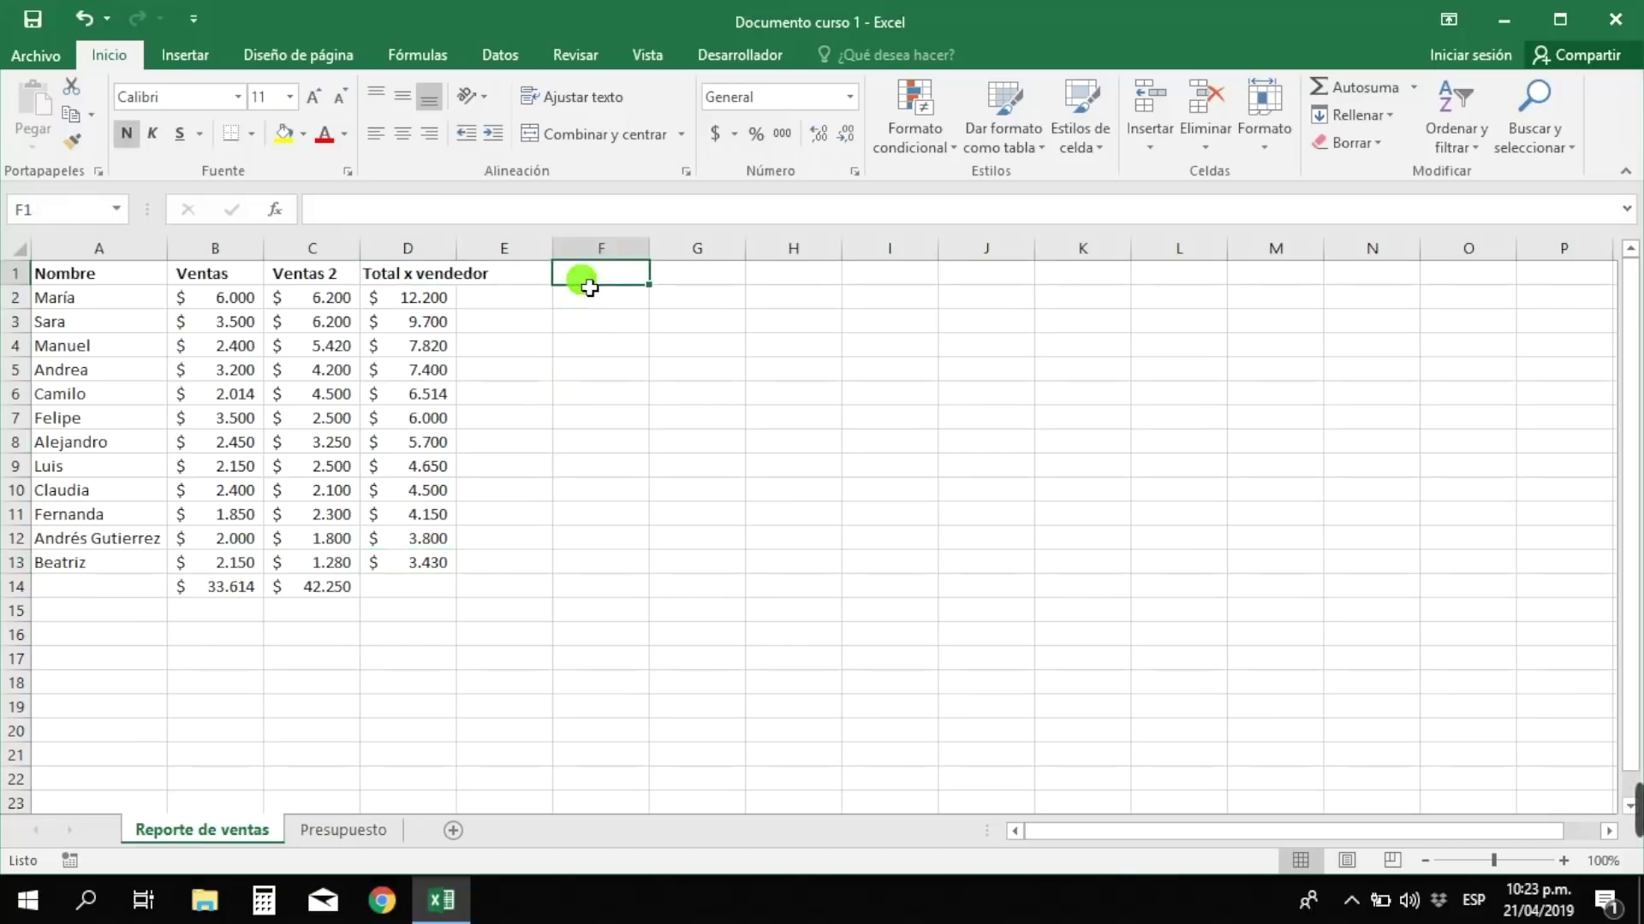
type("Promedio")
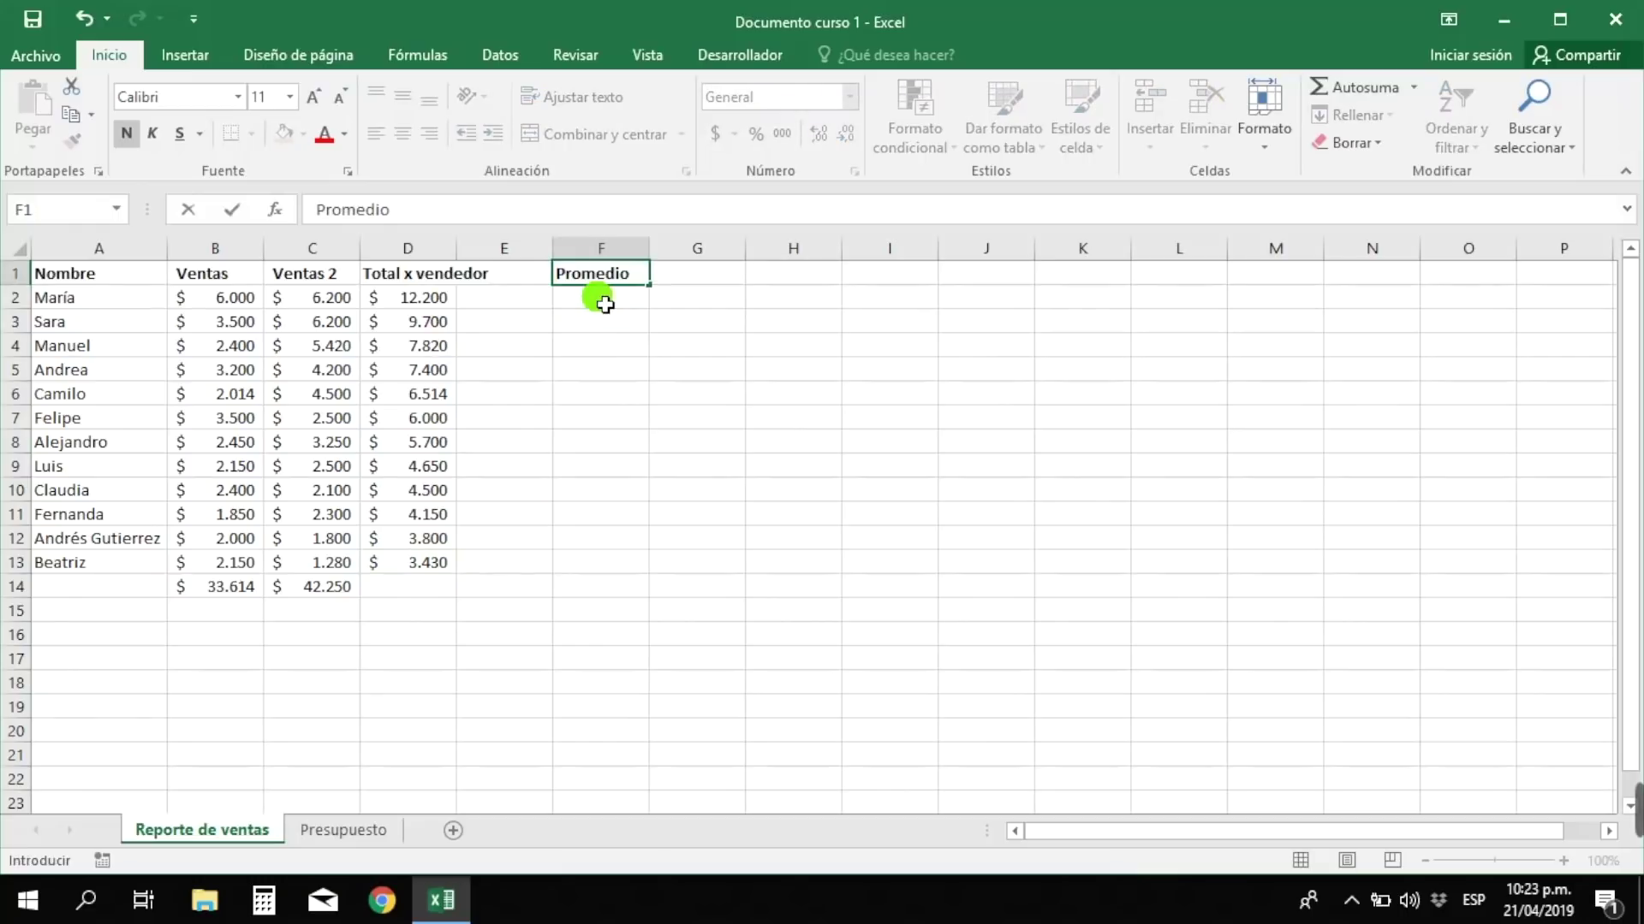
left_click(606, 306)
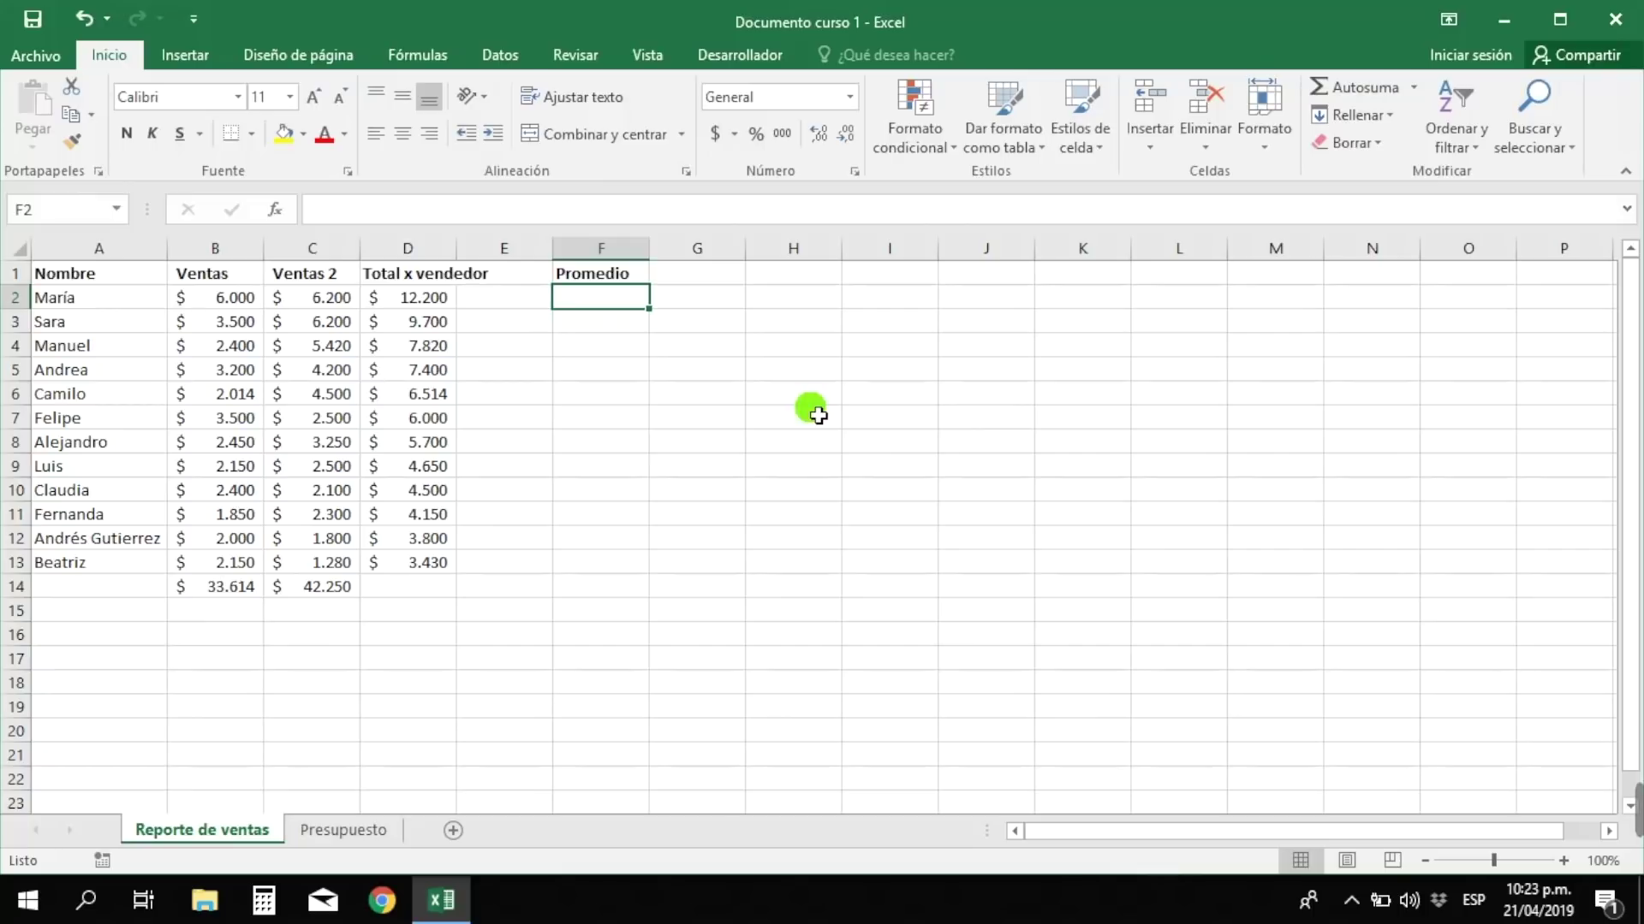
- Enter =PROMEDIO(B2:C2) in F2 to average the first seller's two sales
type("=")
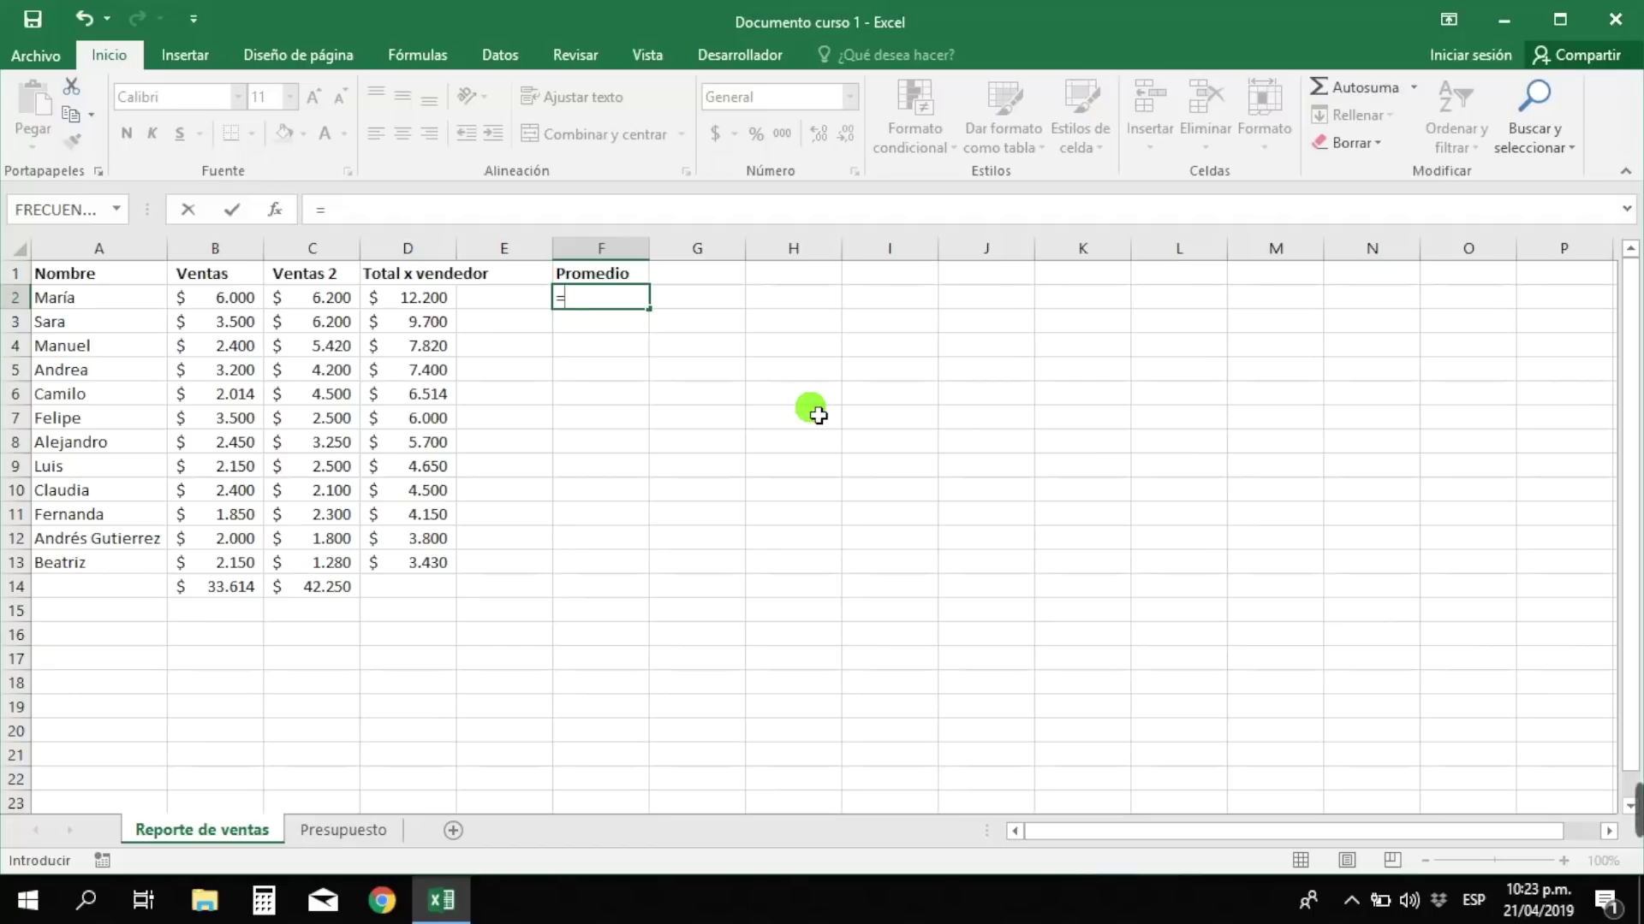
type("prom")
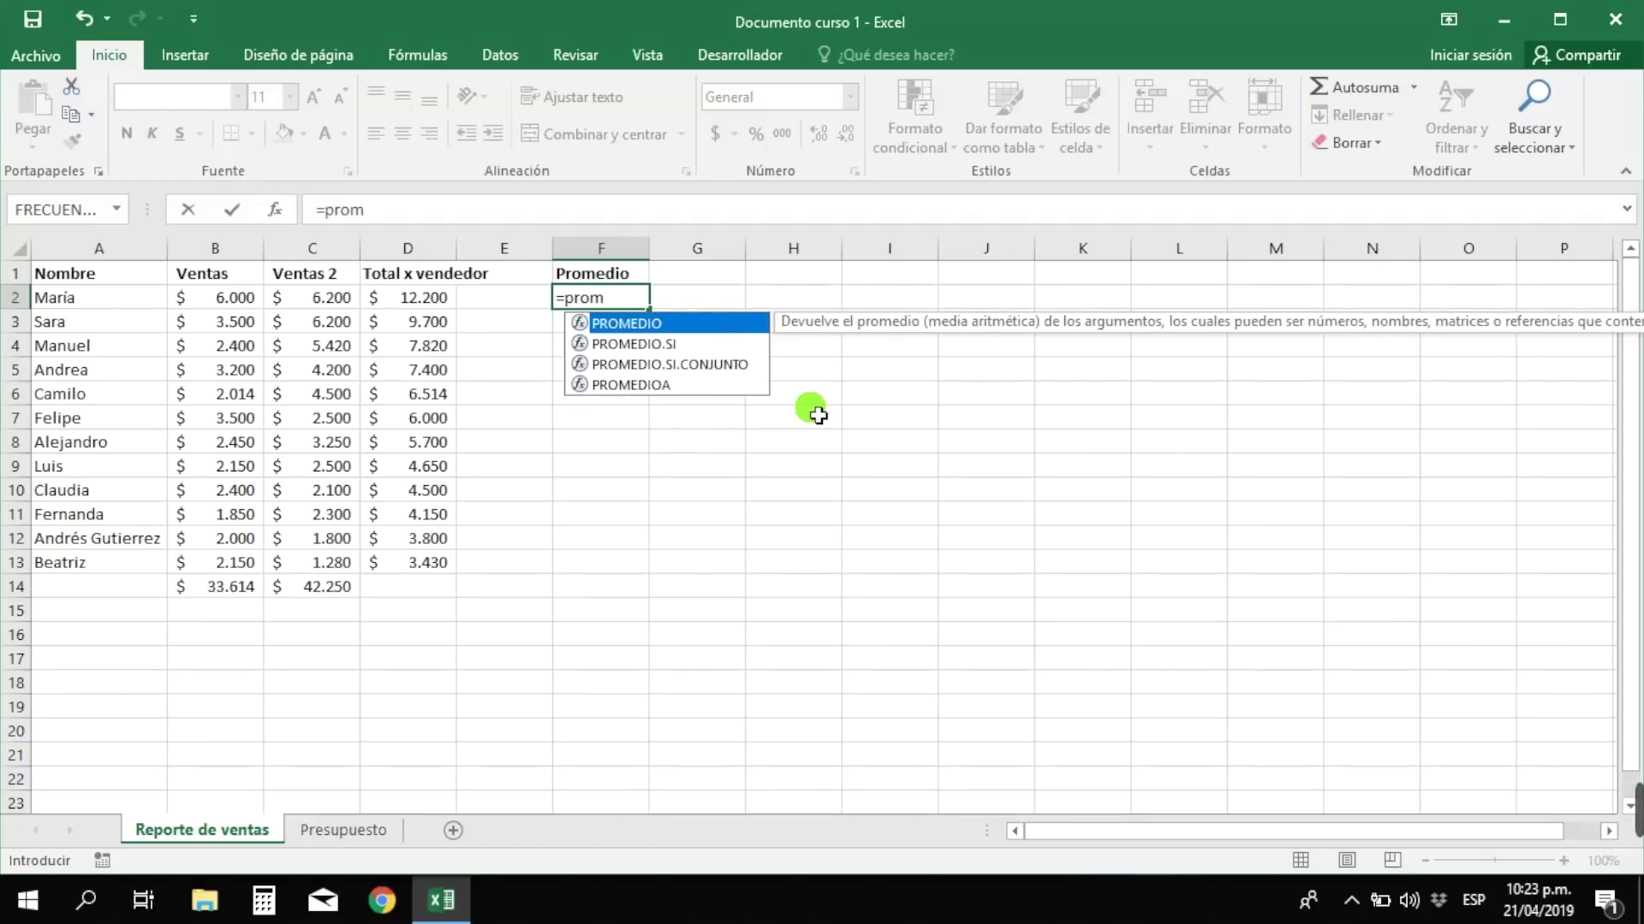
type("edio(")
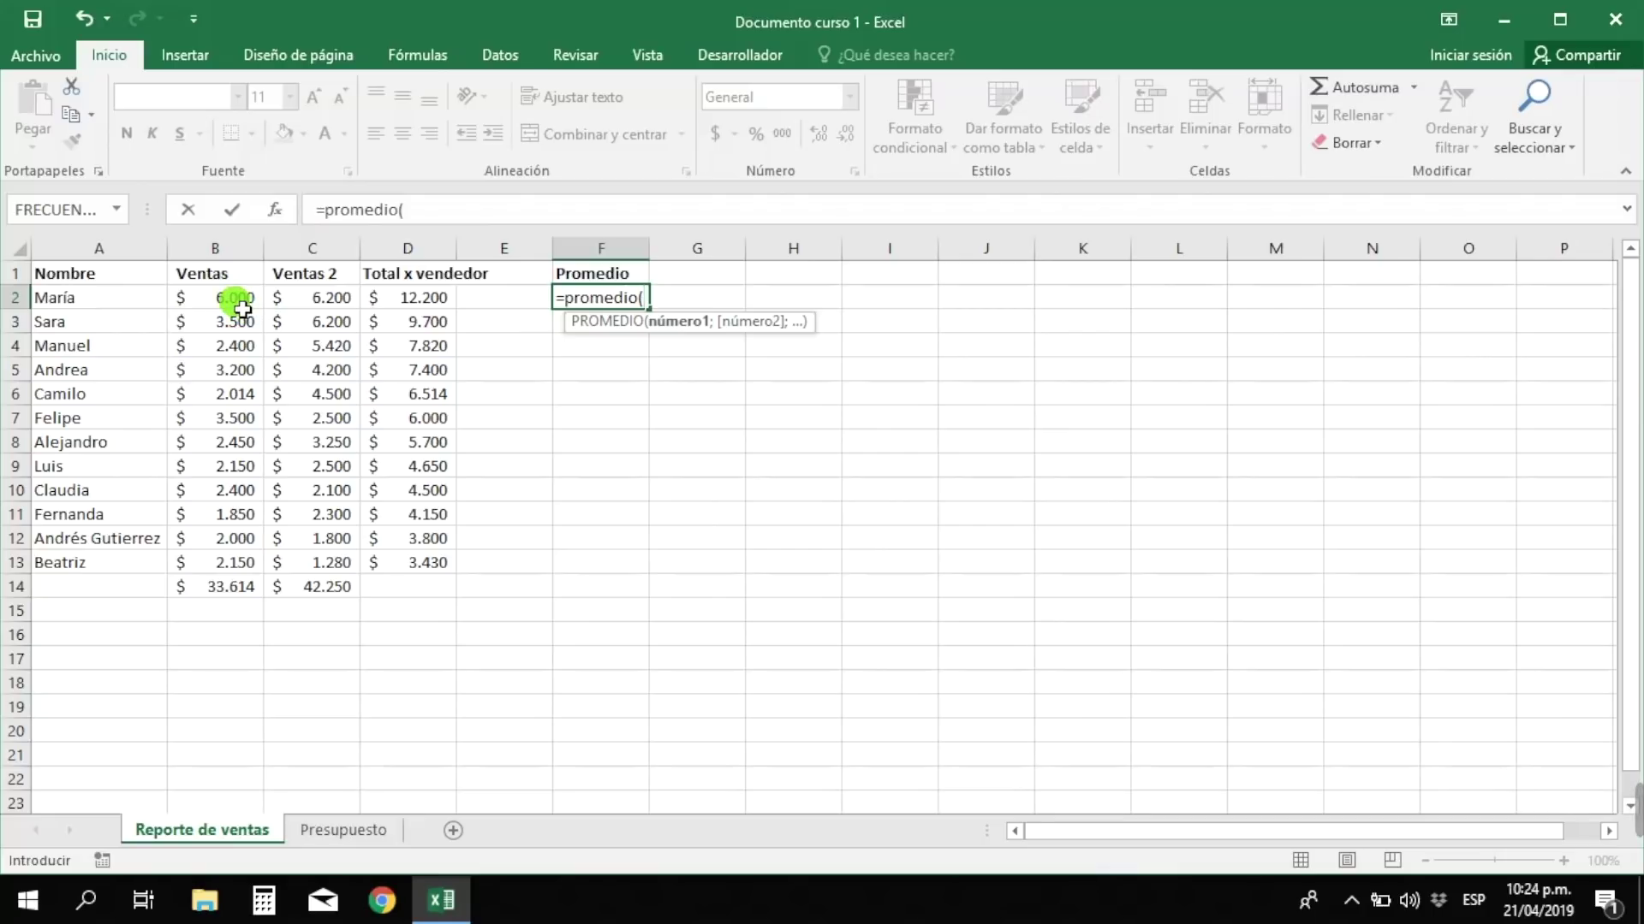
left_click_drag(243, 309, 296, 304)
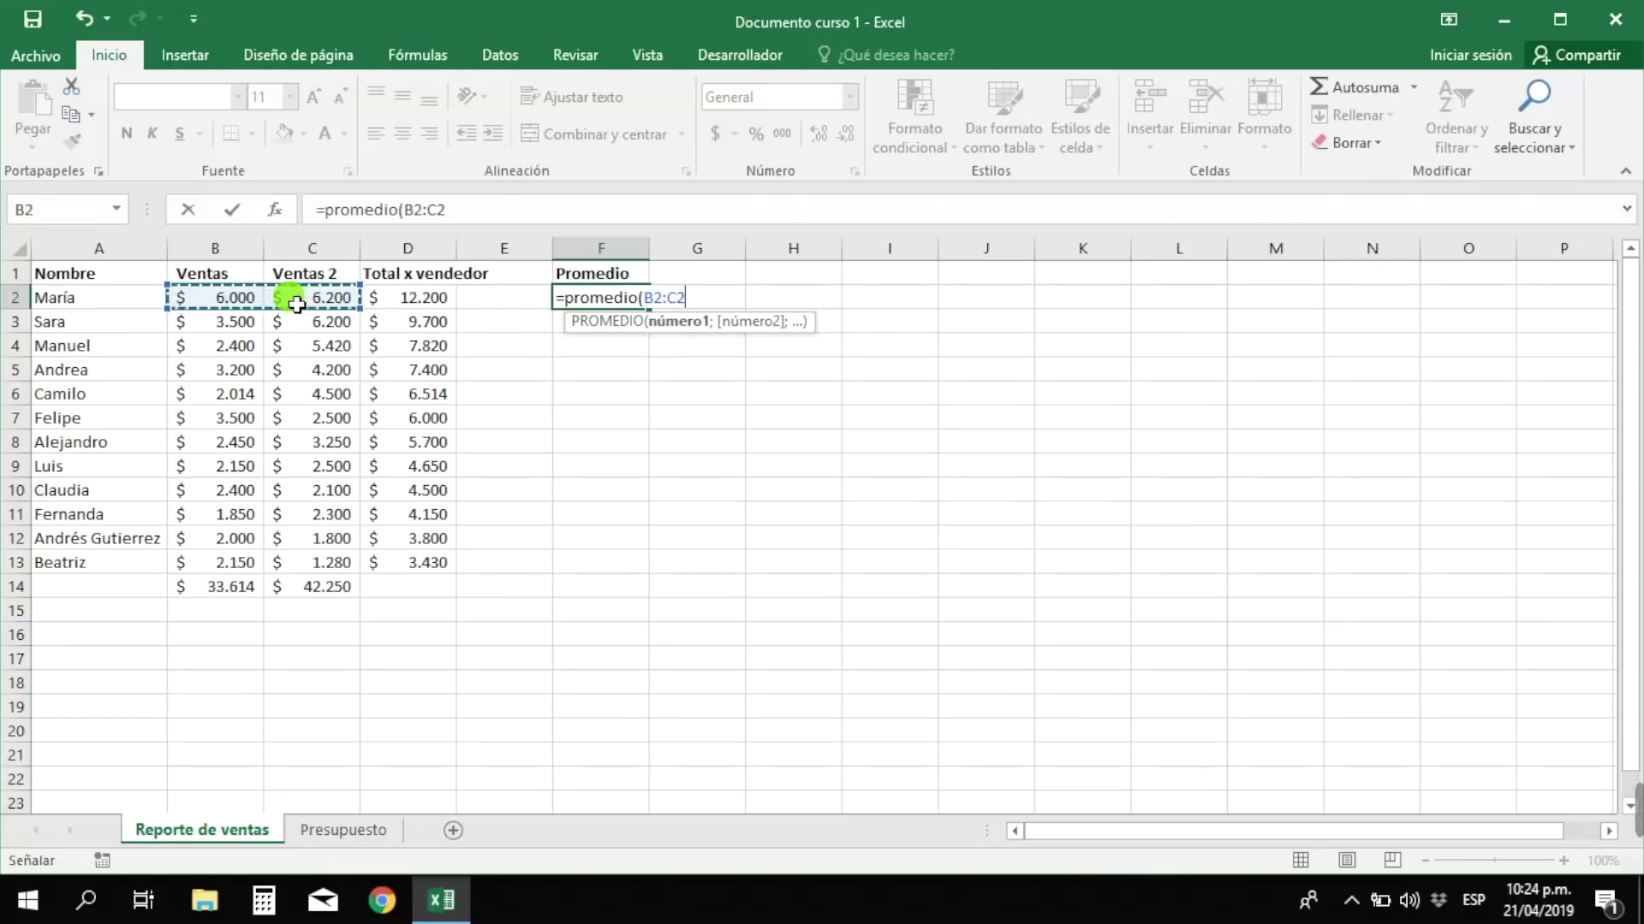
type(")")
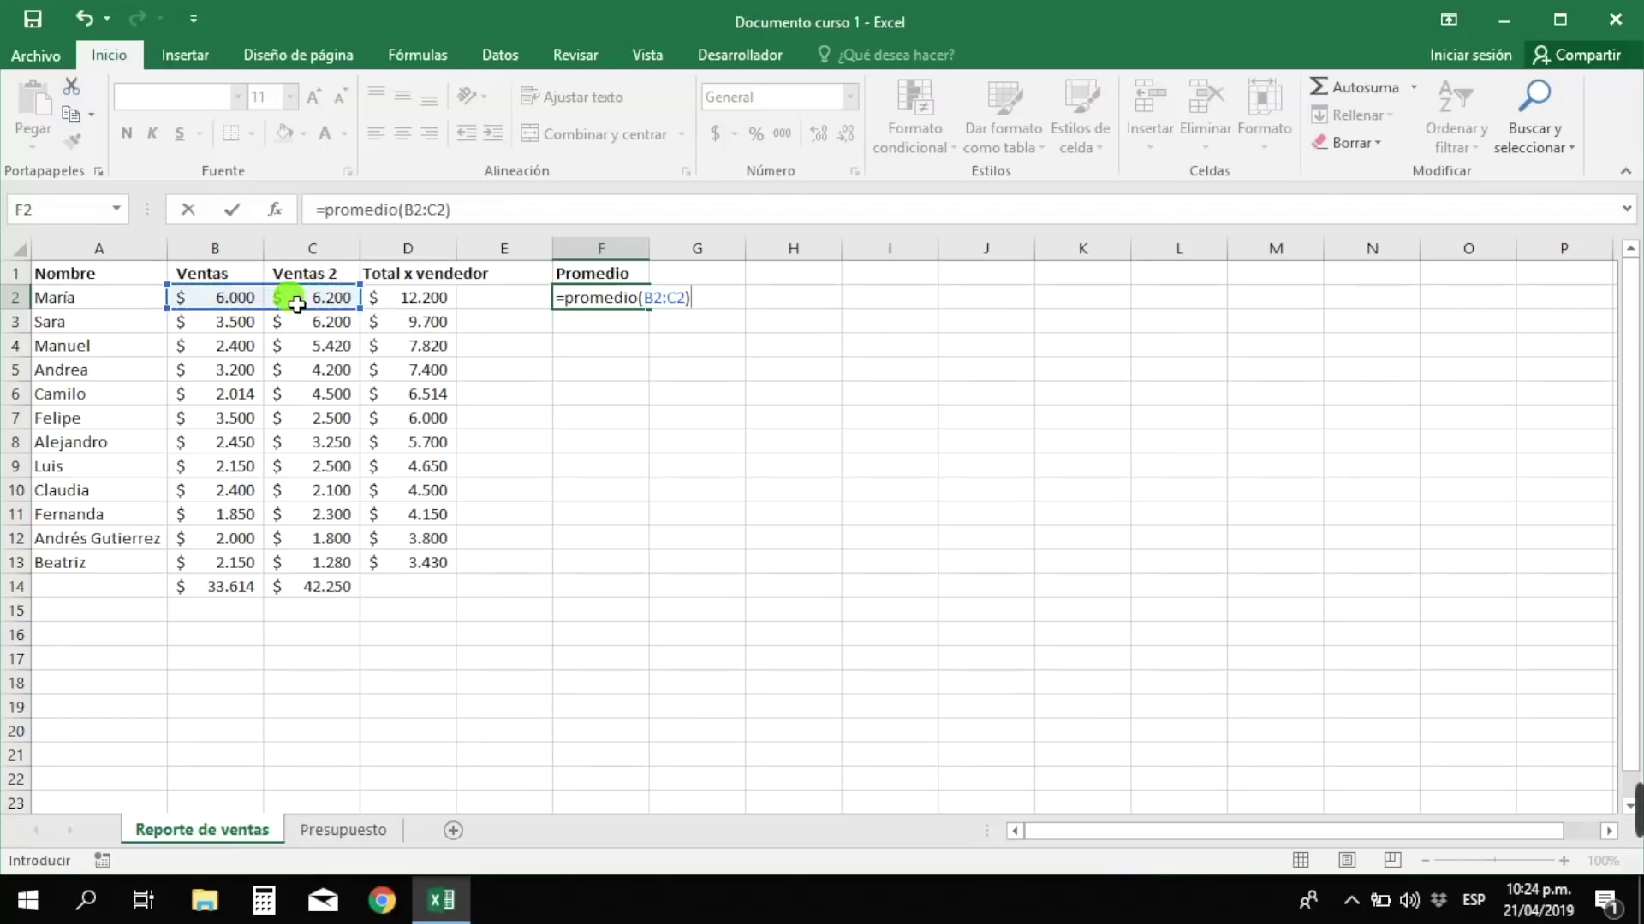
key("Return")
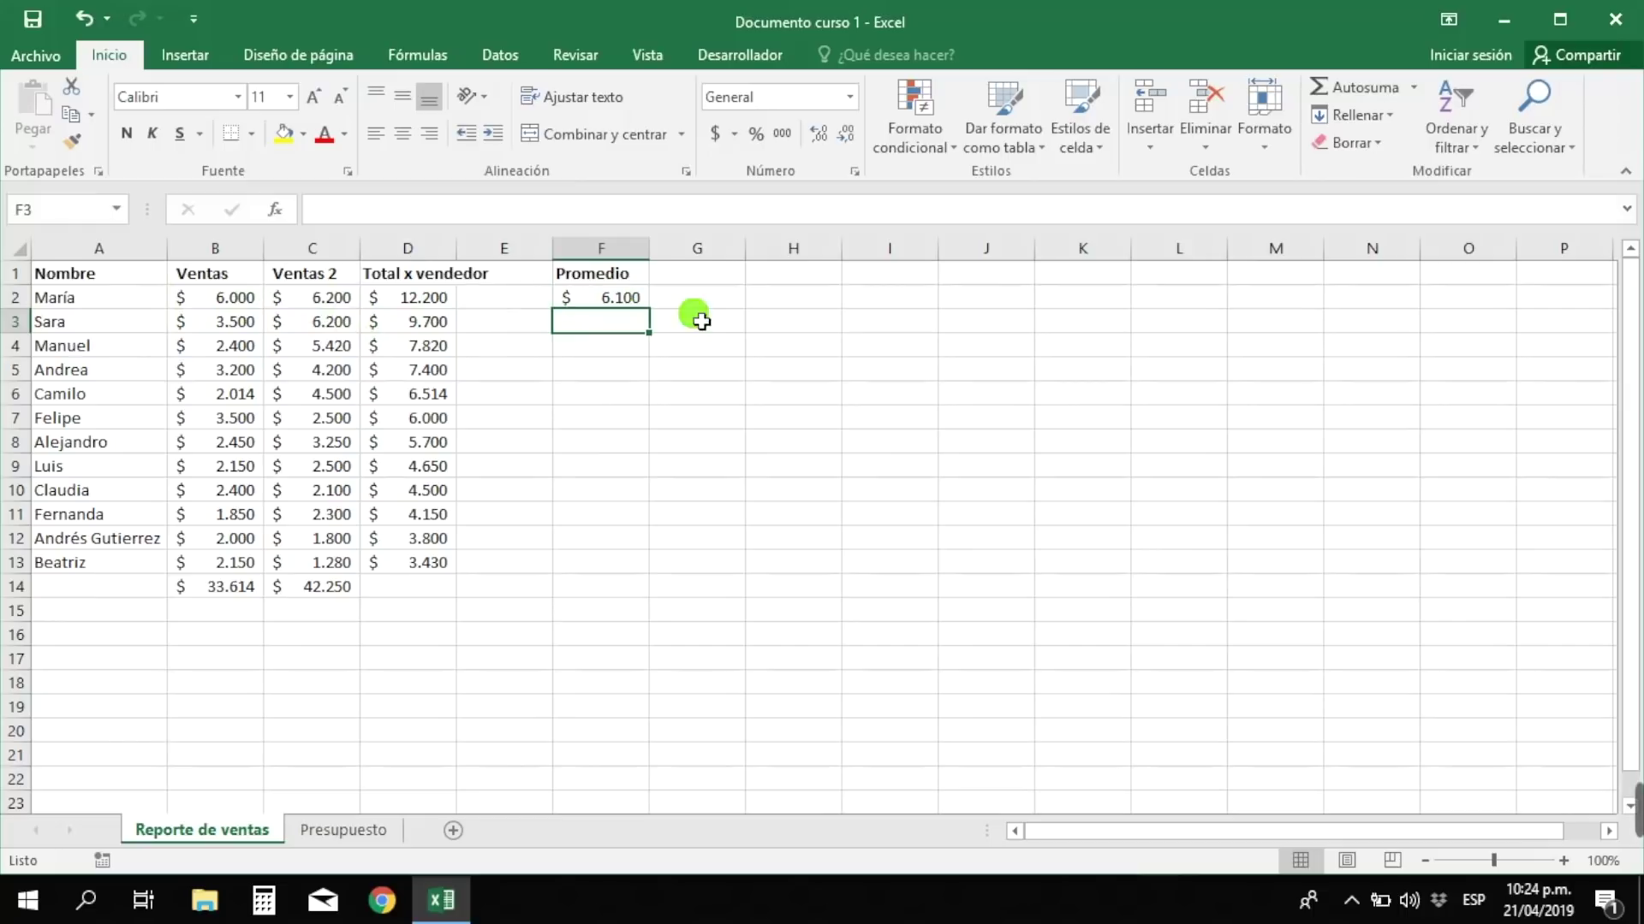
- Fill the PROMEDIO formula from F2 down to F13 and check it in F13
left_click(626, 302)
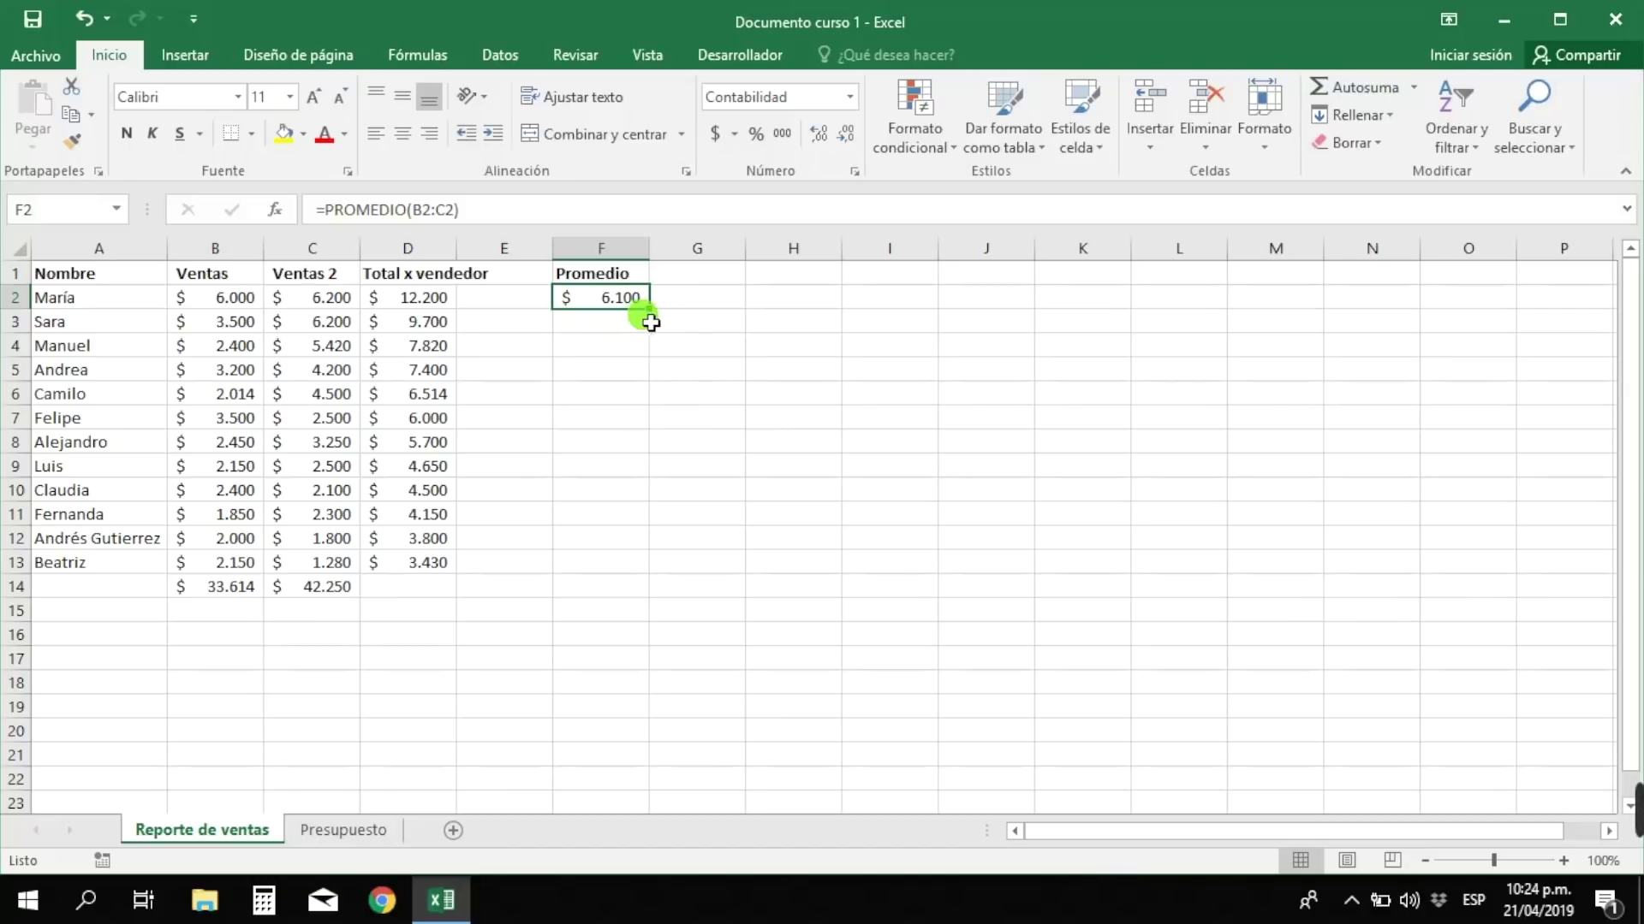
left_click_drag(657, 319, 642, 570)
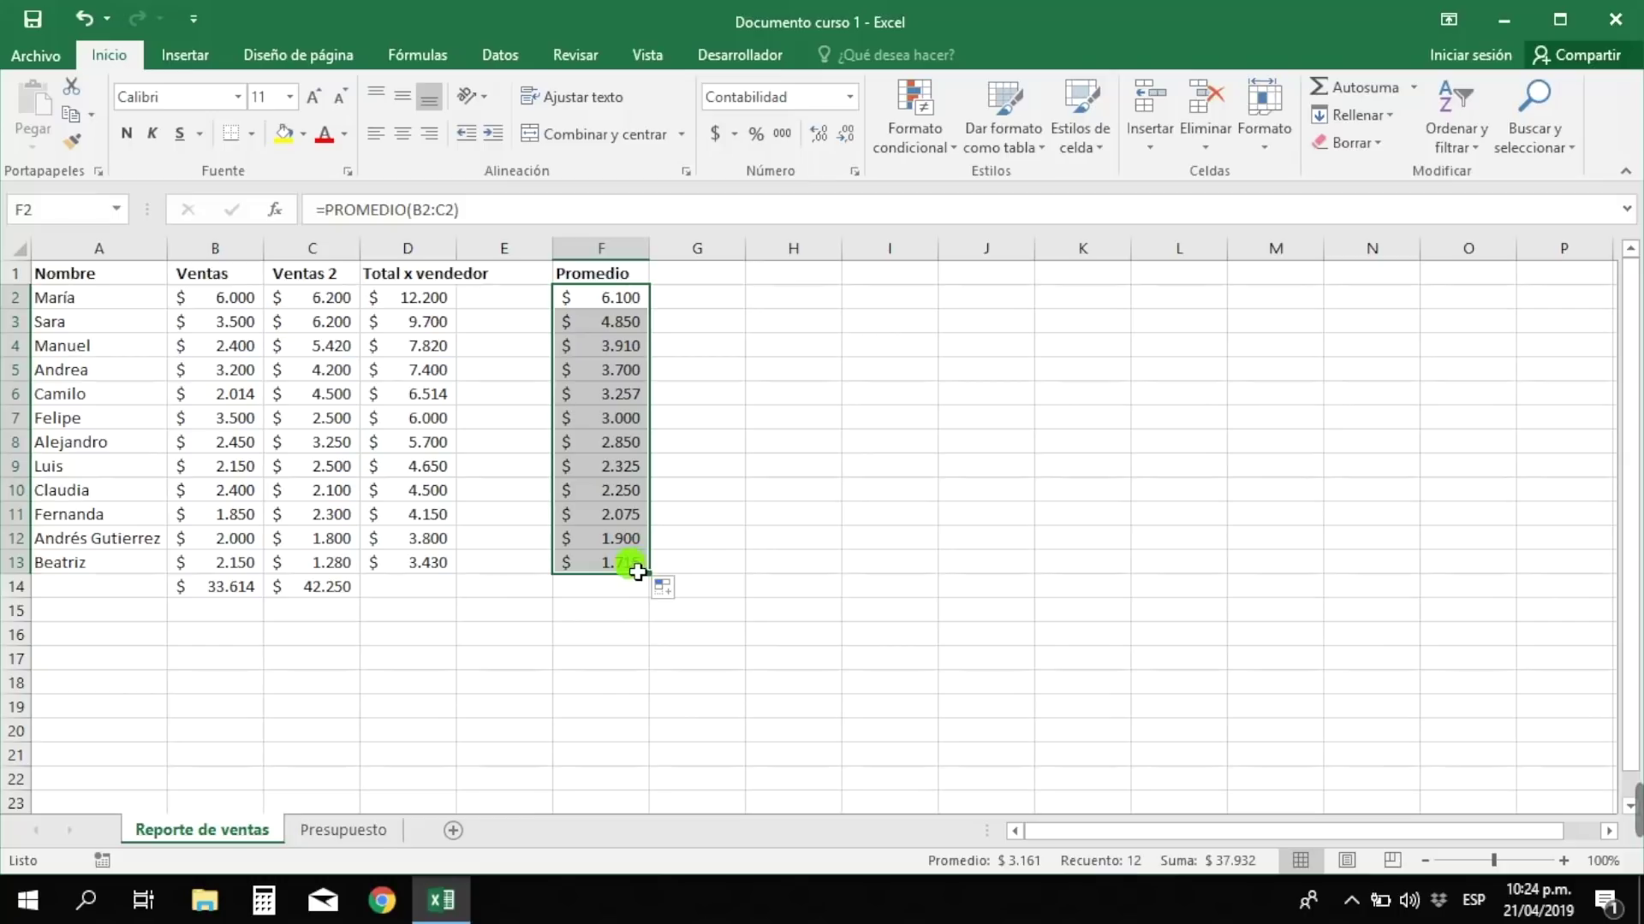
left_click(631, 563)
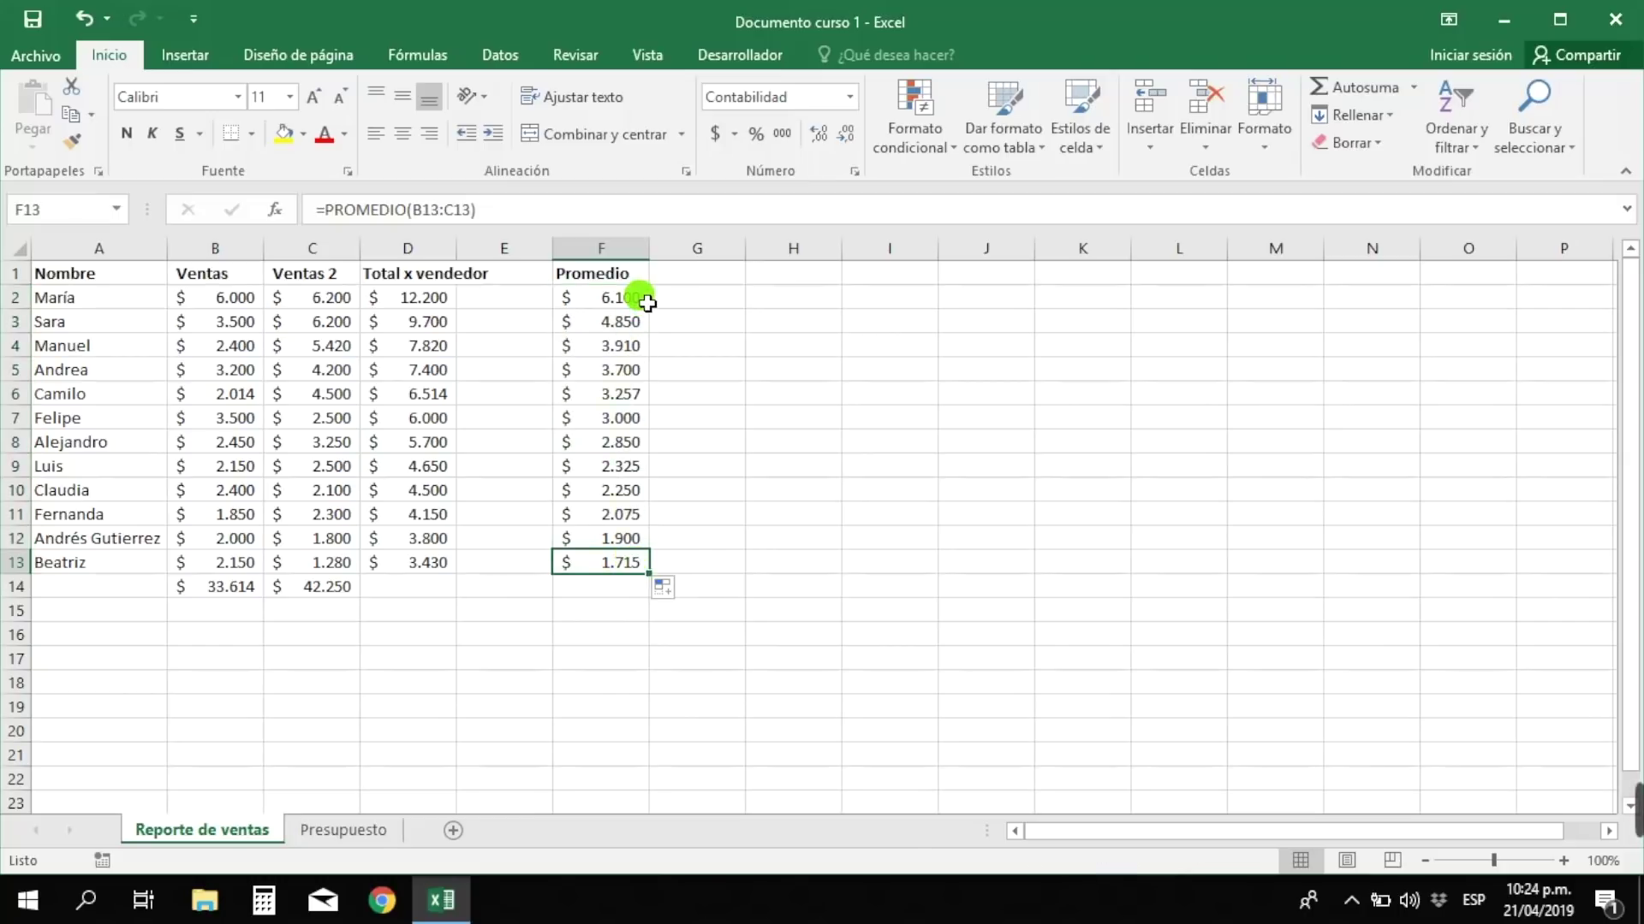
left_click_drag(647, 303, 644, 566)
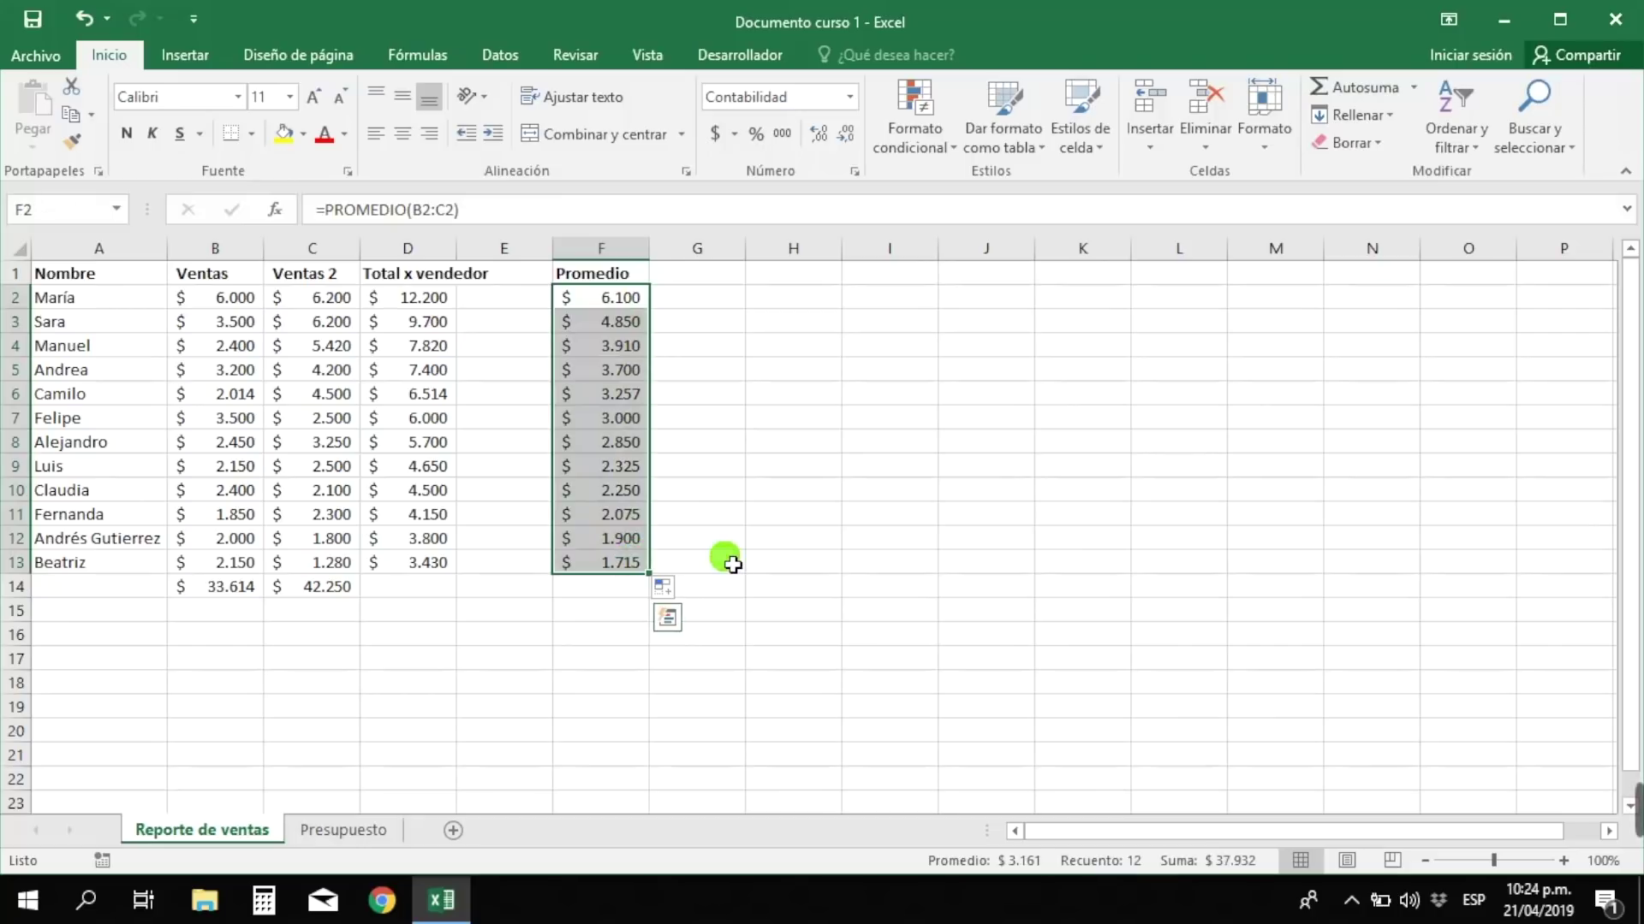
left_click(732, 564)
left_click(734, 588)
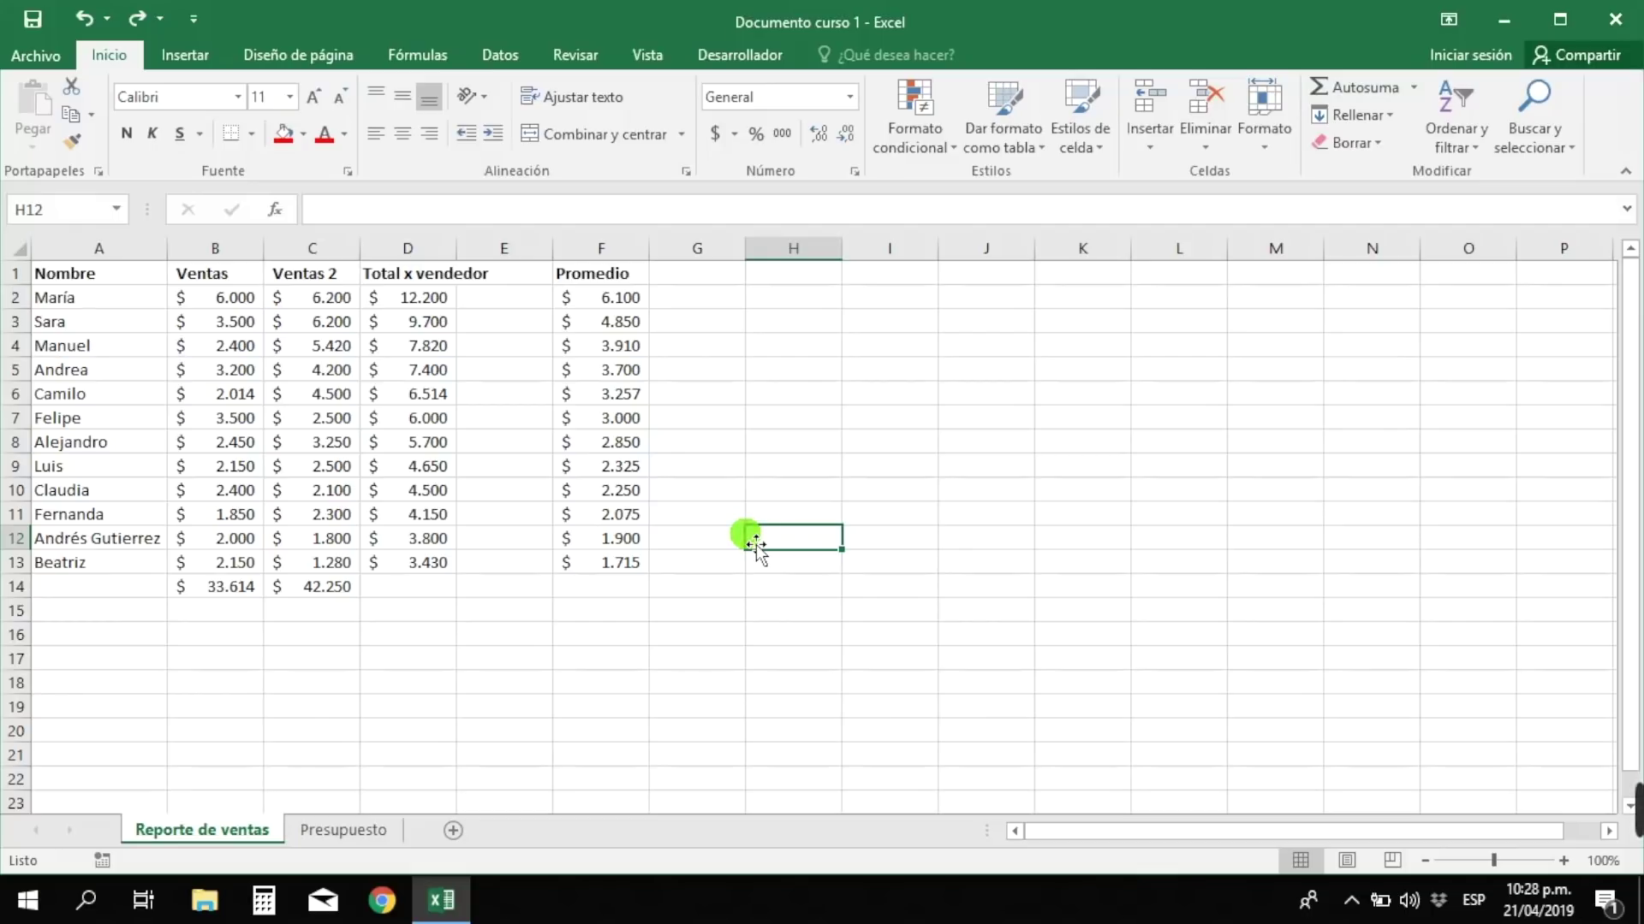
- Insert a Columna agrupada chart of names and Ventas (A1:B13) and move it beside the table
left_click(99, 276)
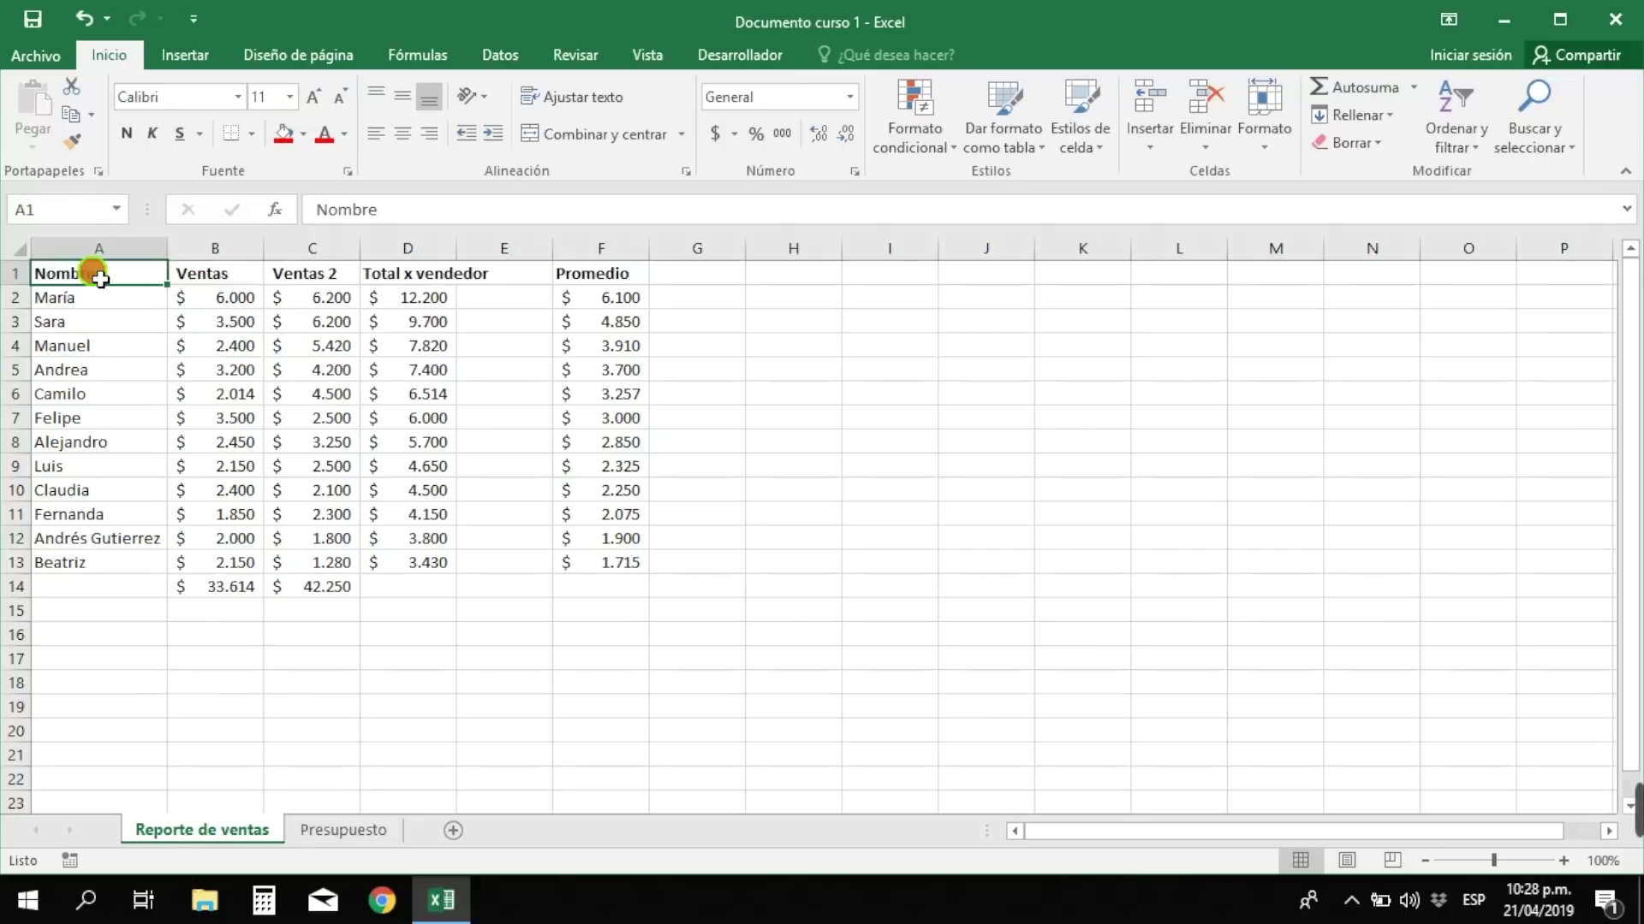
left_click_drag(100, 278, 254, 565)
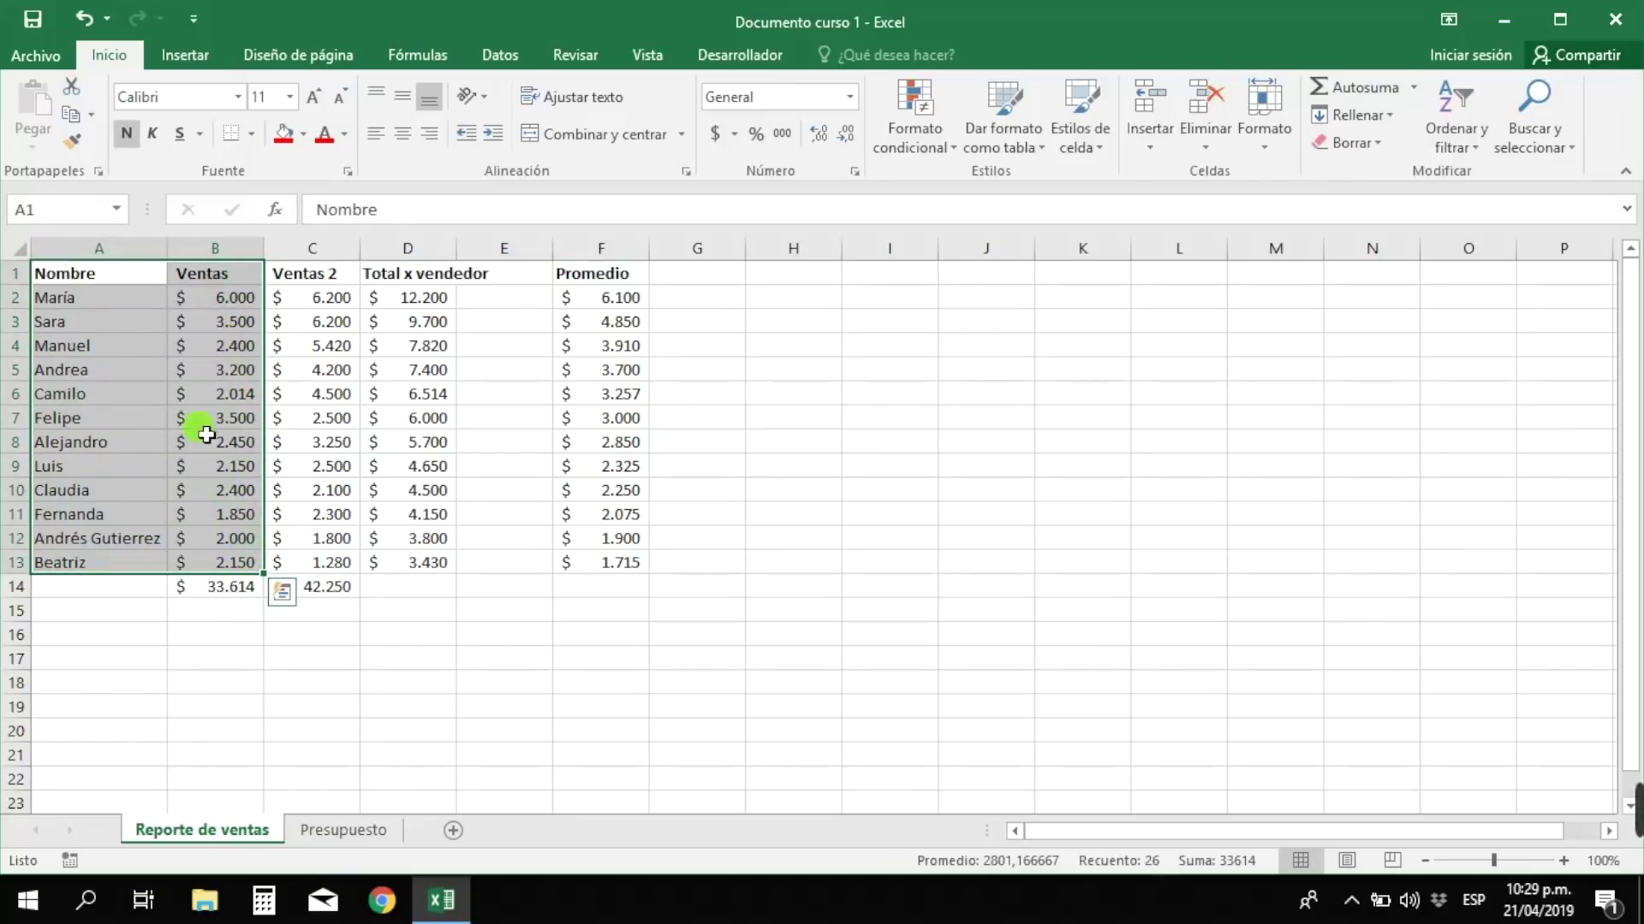
left_click(192, 53)
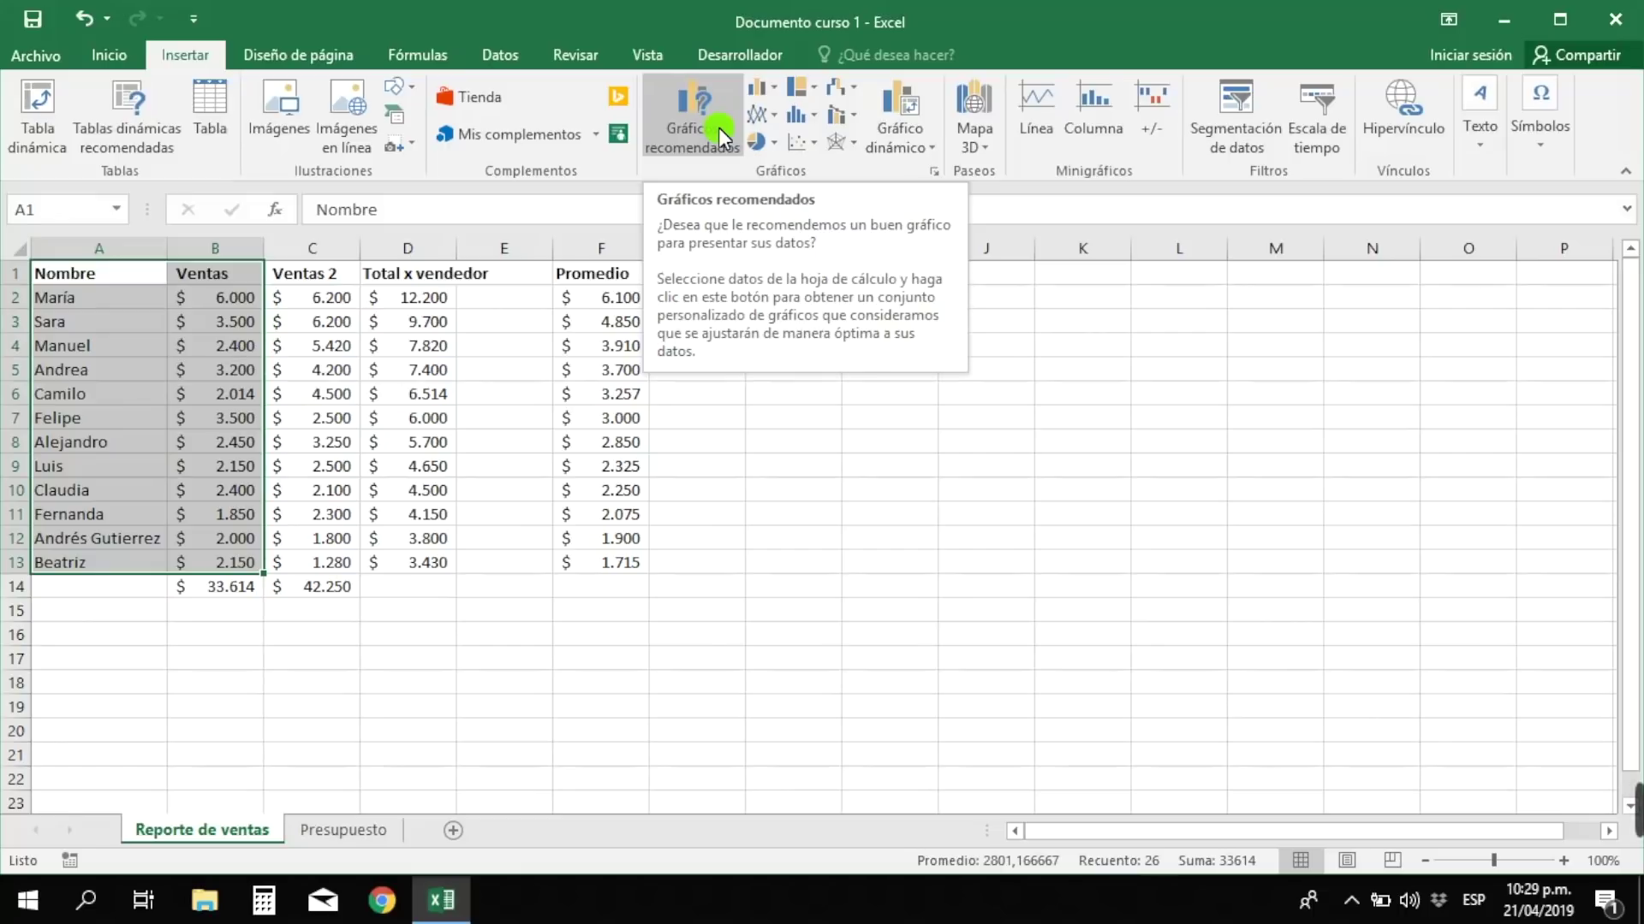
left_click(717, 127)
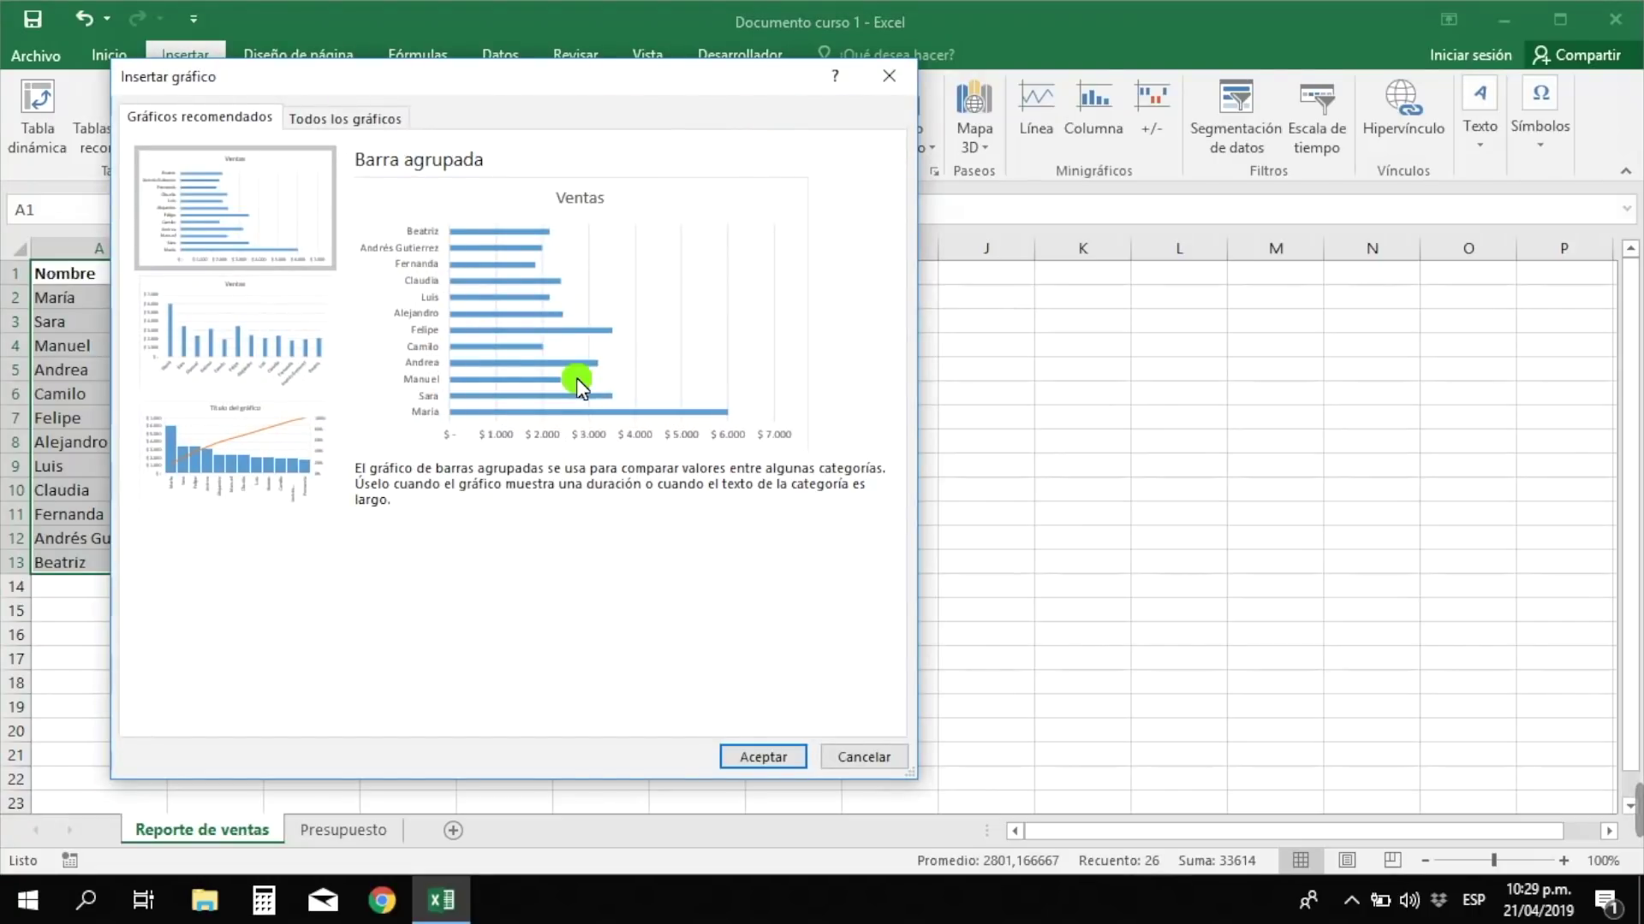
left_click(262, 329)
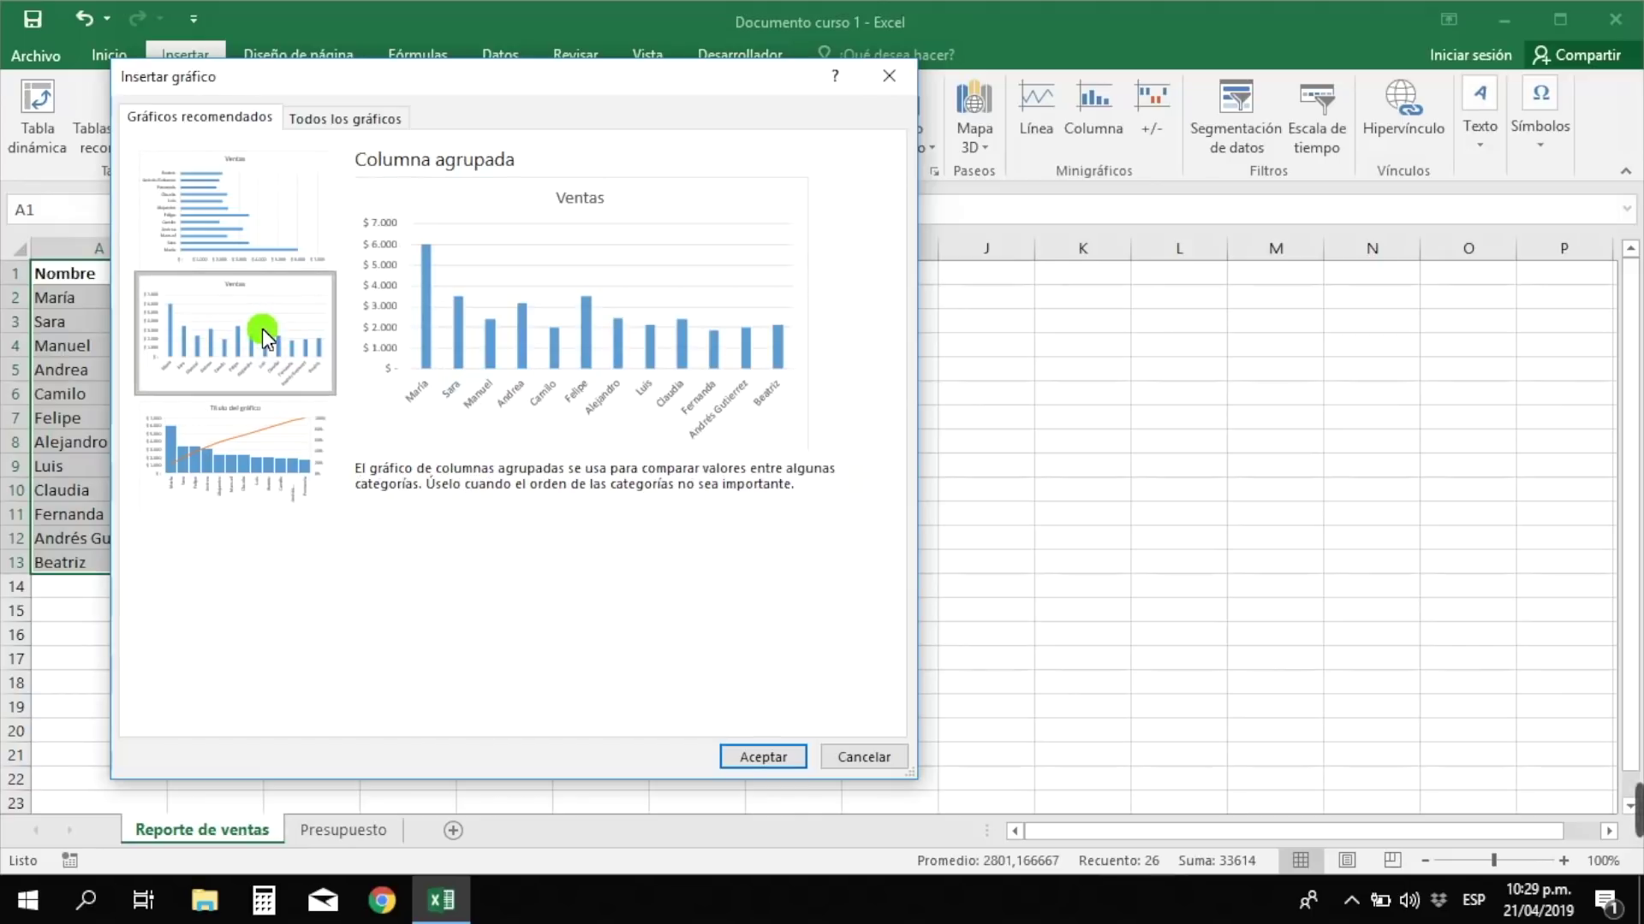
left_click(760, 756)
left_click_drag(953, 390, 1084, 282)
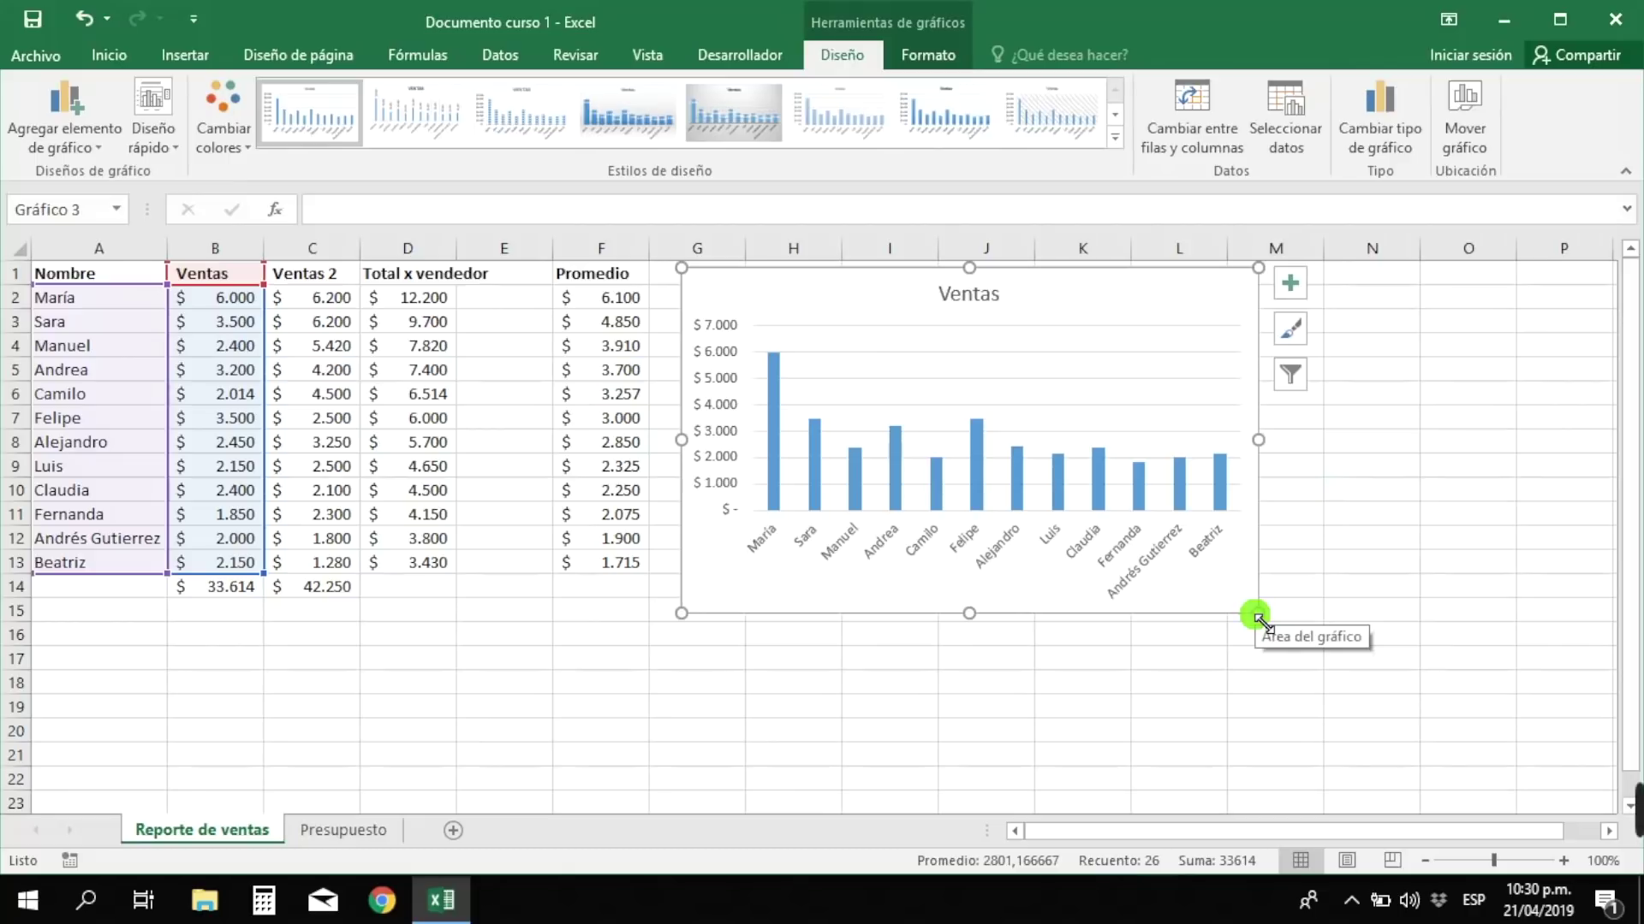
- Enlarge the Ventas chart from its bottom-right corner, then delete the chart
left_click_drag(1256, 614, 1381, 719)
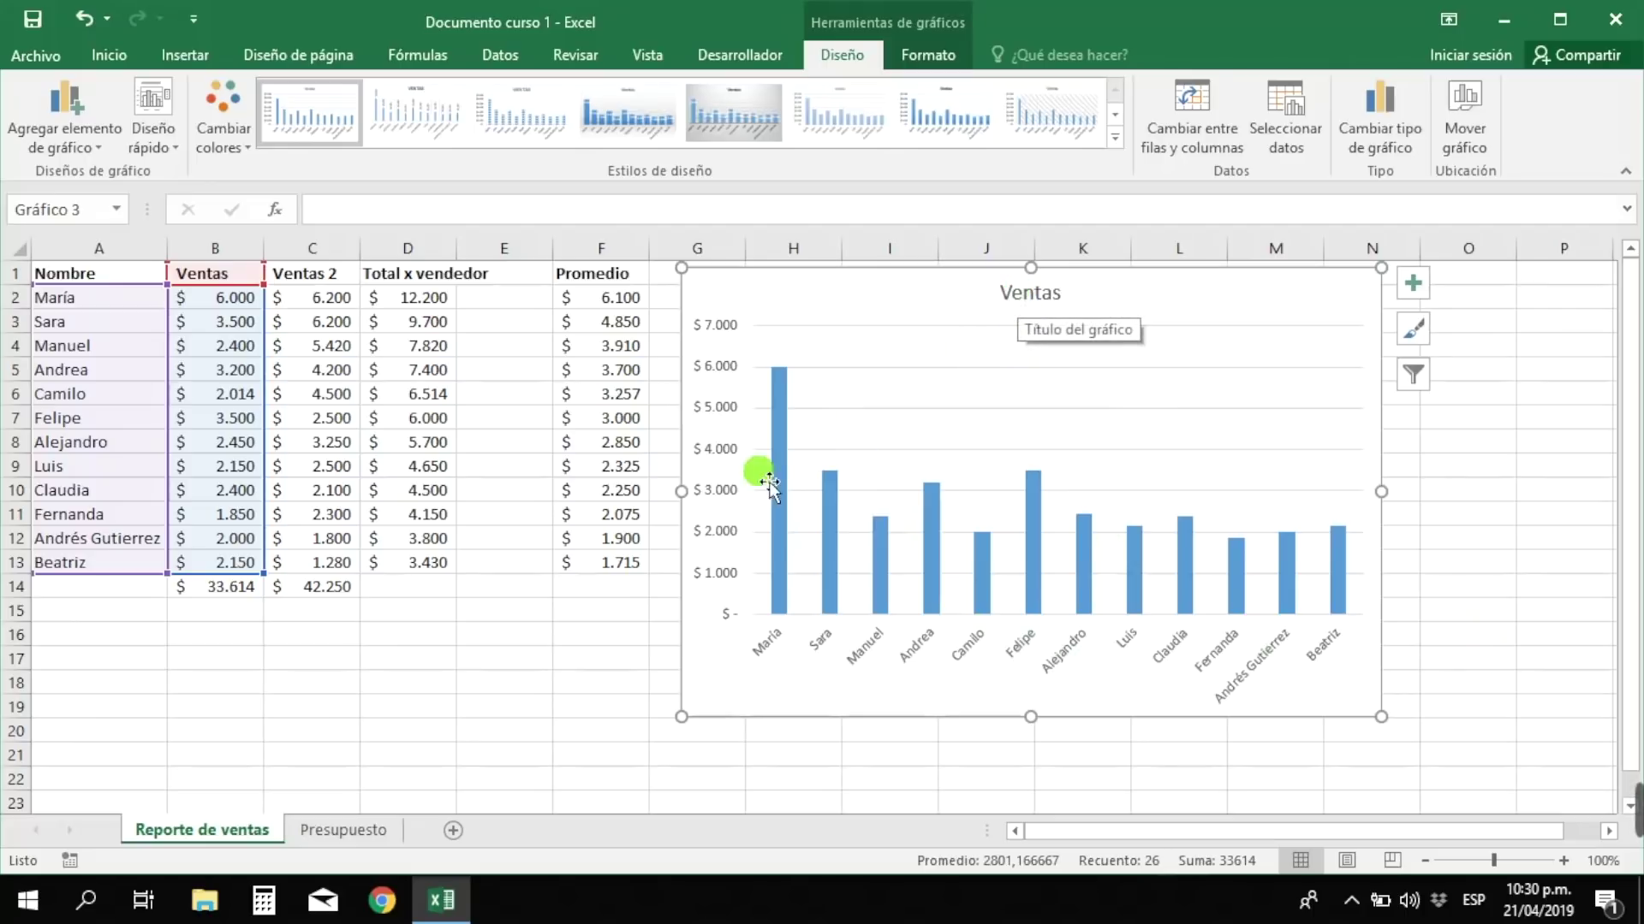
mouse_move(779, 446)
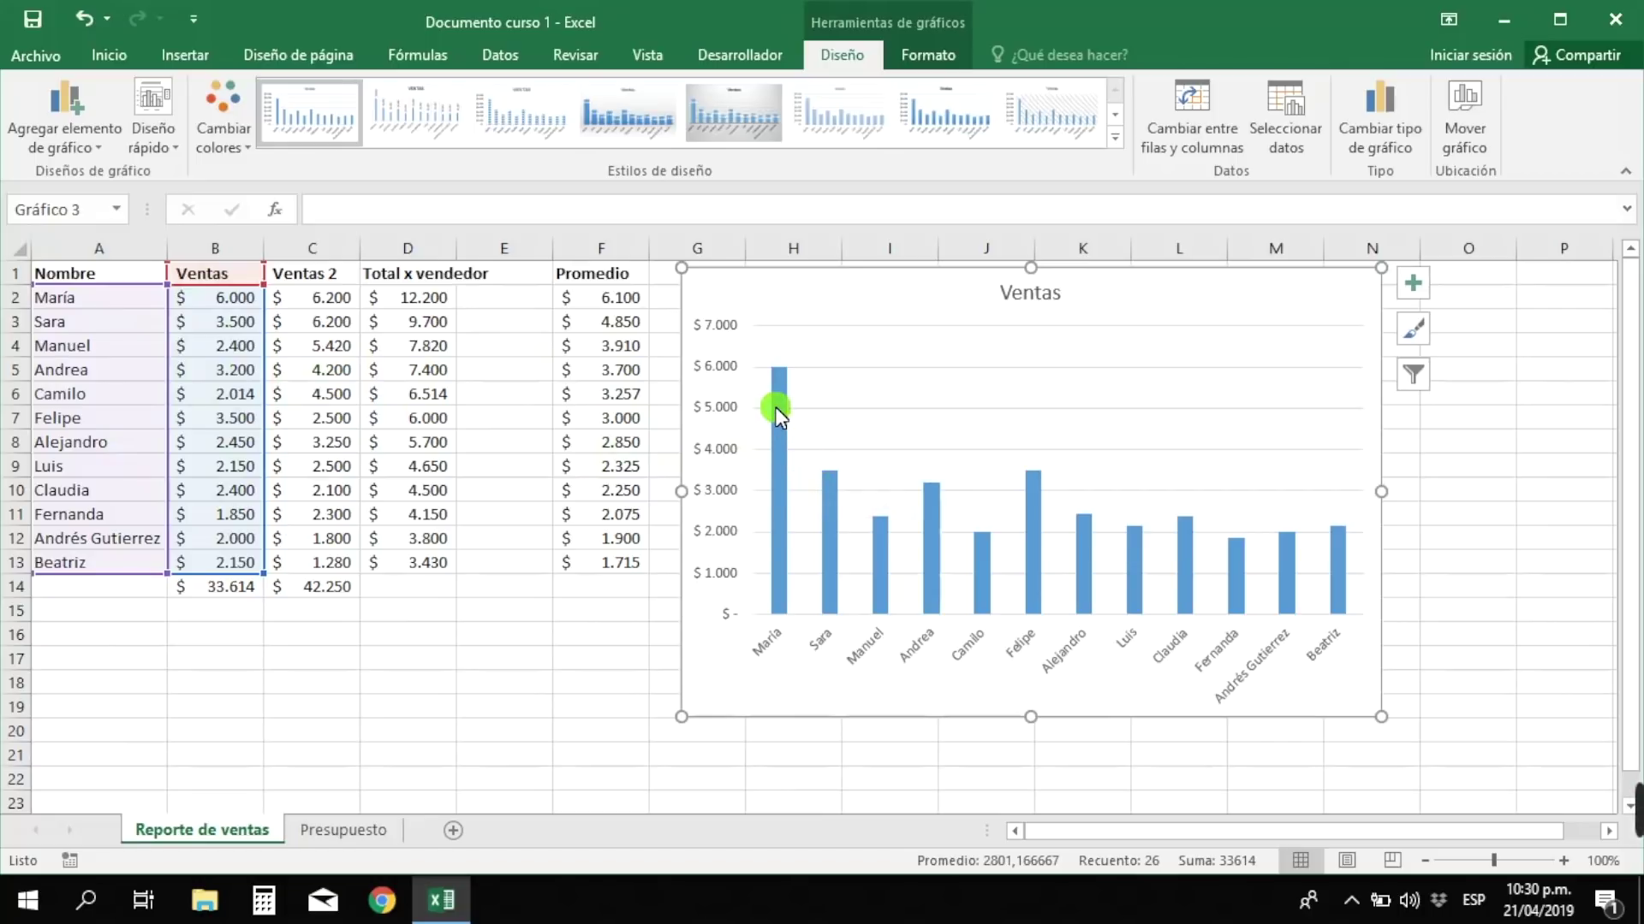
mouse_move(777, 413)
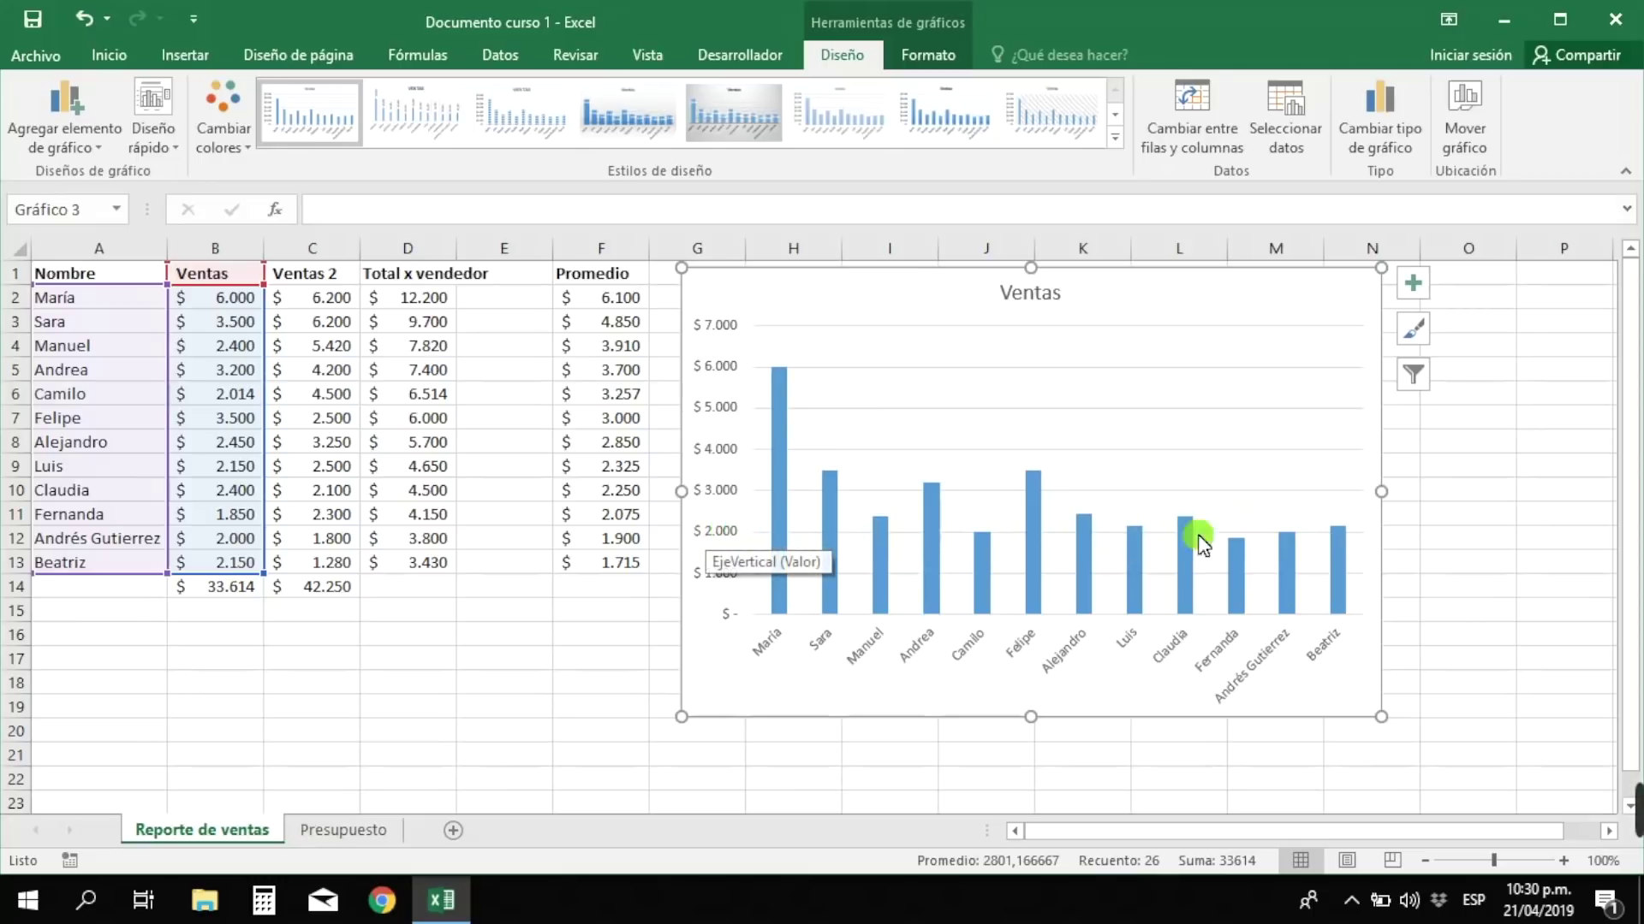
mouse_move(771, 502)
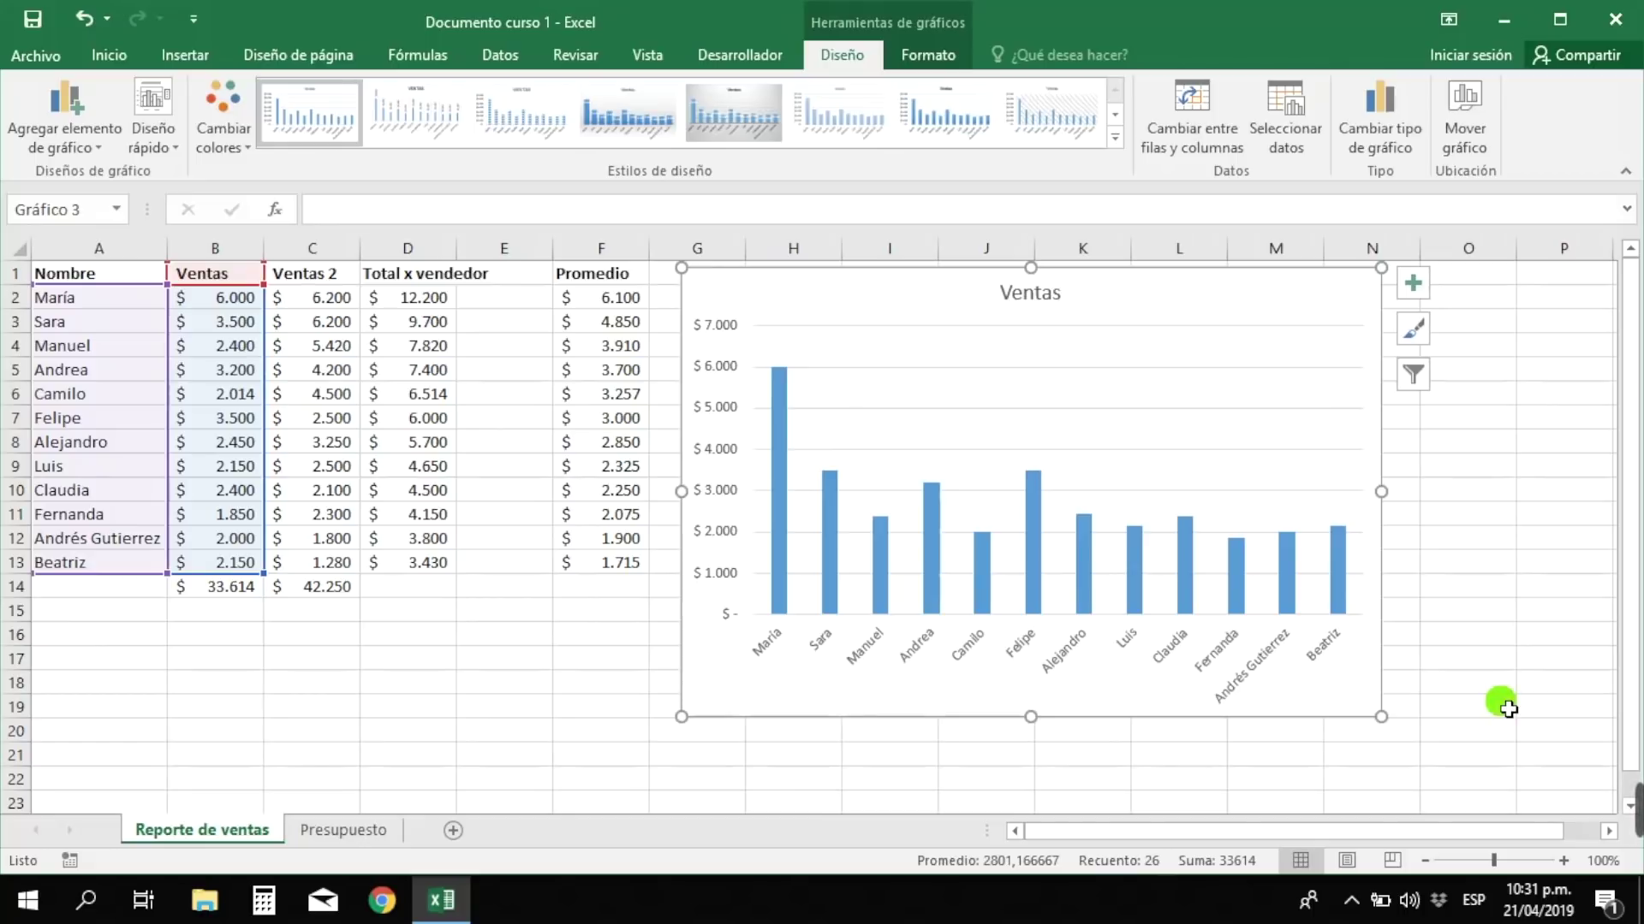
left_click(1312, 721)
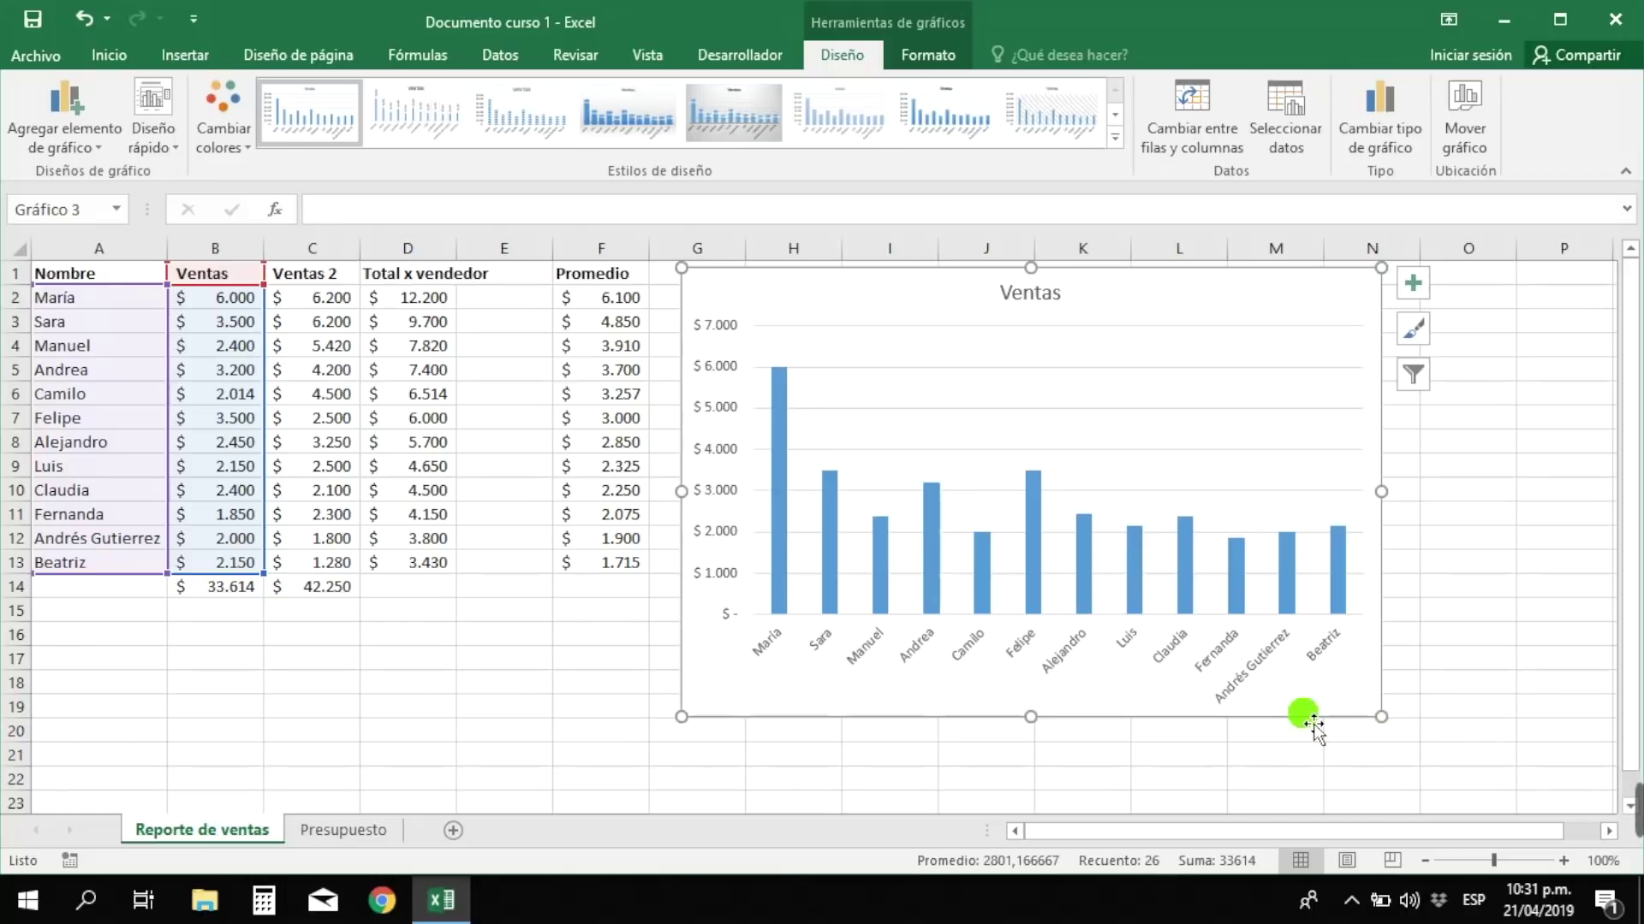
key("Delete")
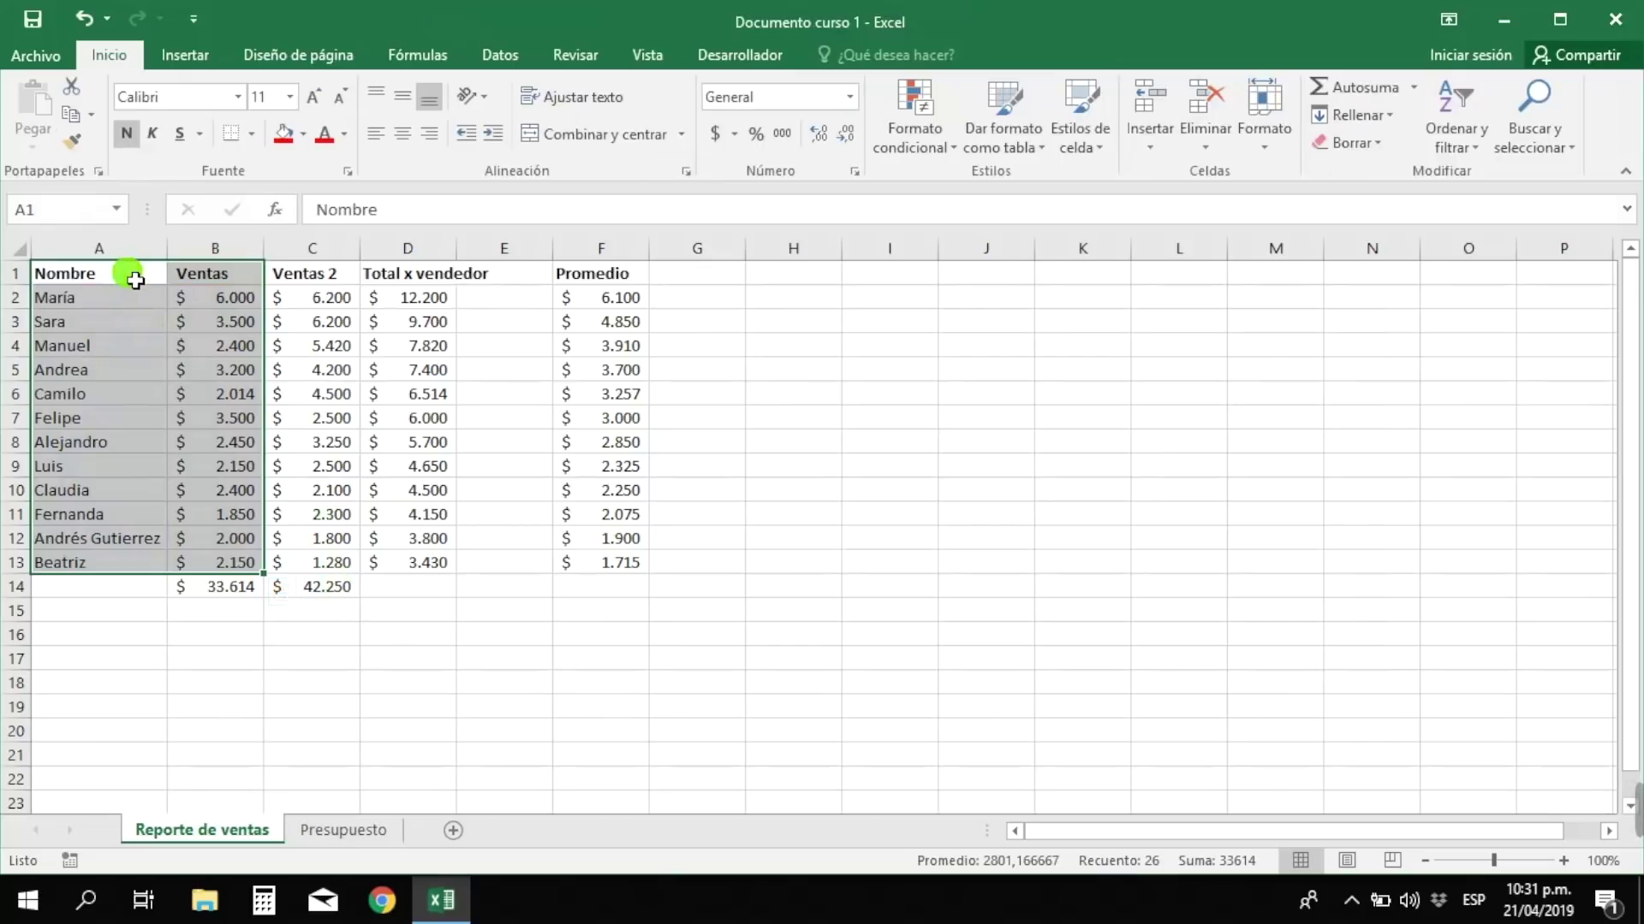
- Select A1:C13, the seller names with the Ventas and Ventas 2 columns
left_click_drag(134, 281, 354, 565)
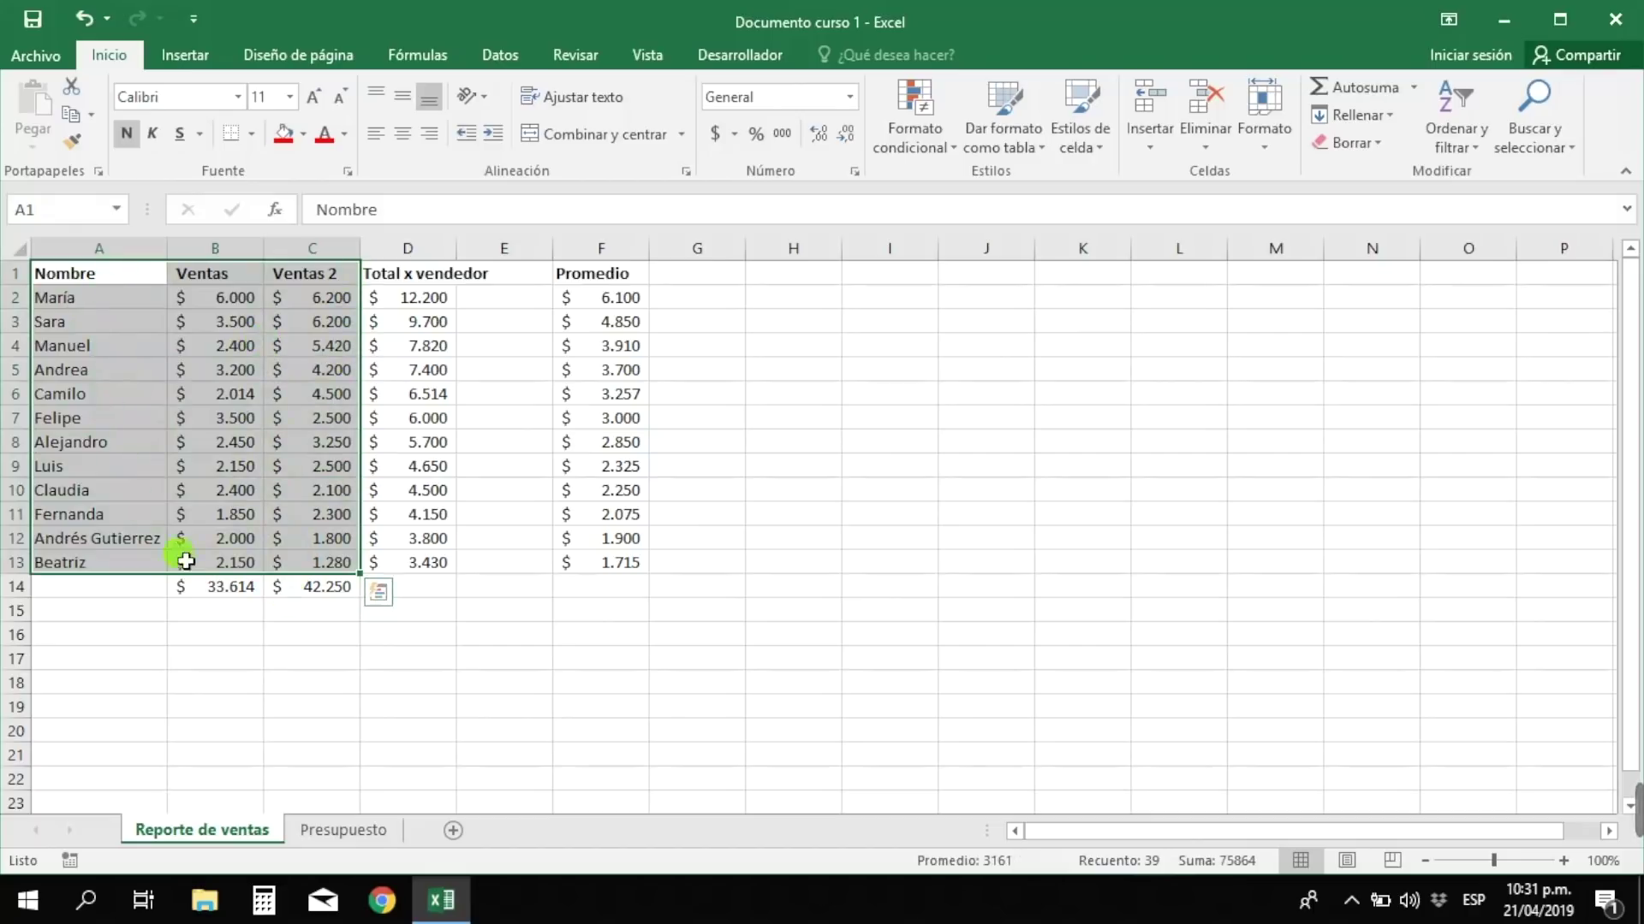
- Insert a clustered column chart of Ventas and Ventas 2 from Recommended Charts
left_click(180, 47)
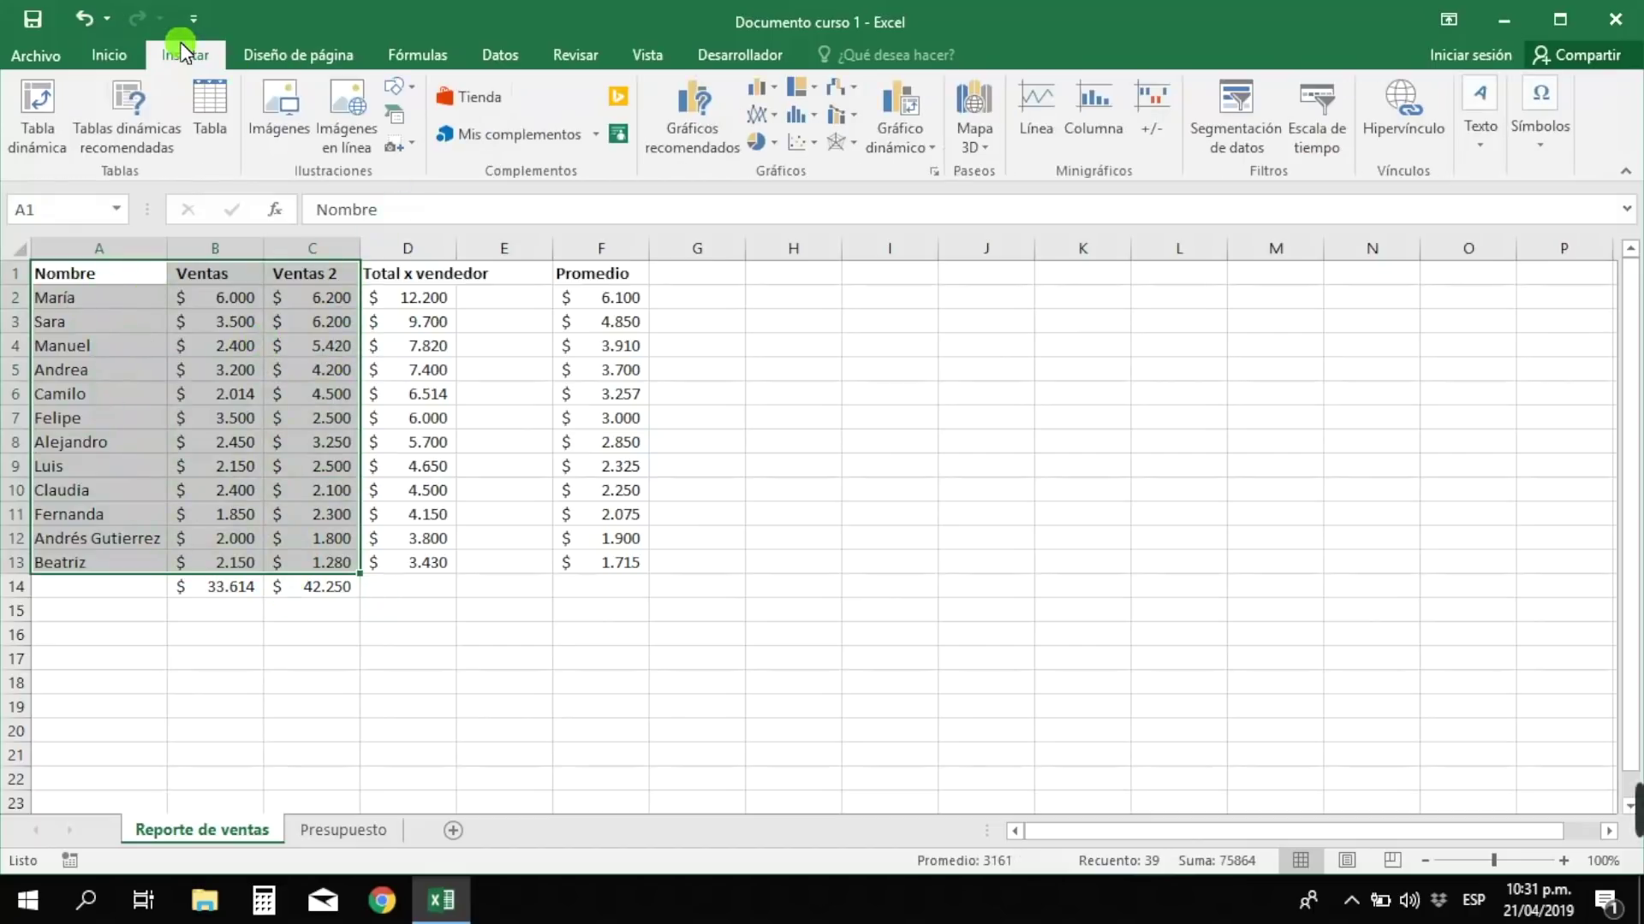
left_click(730, 129)
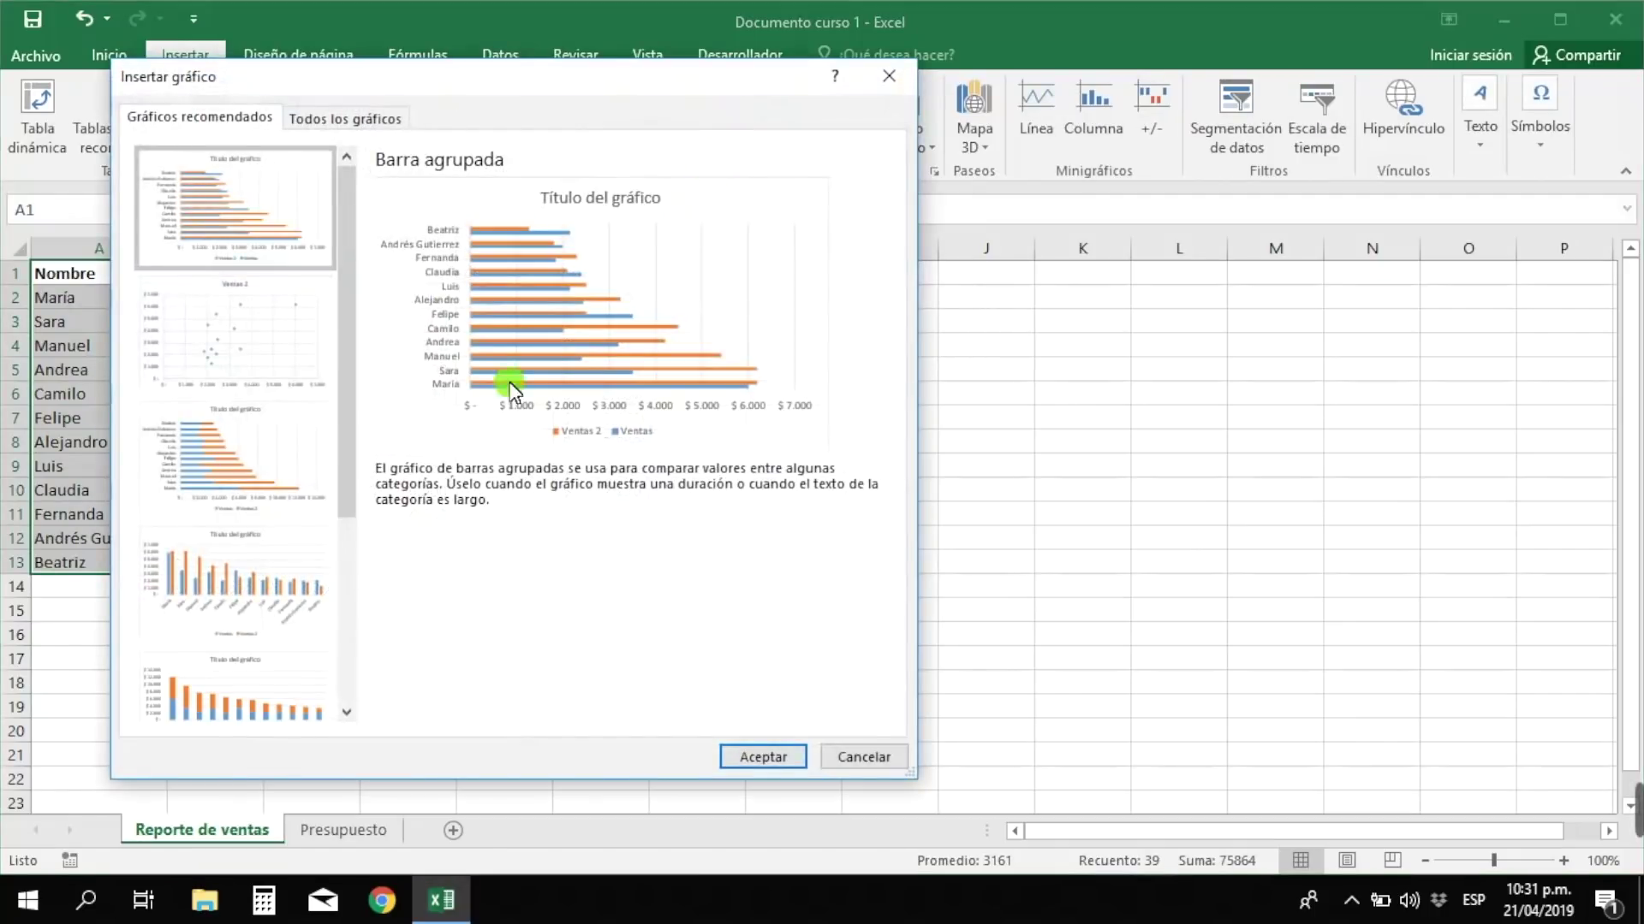
left_click(221, 572)
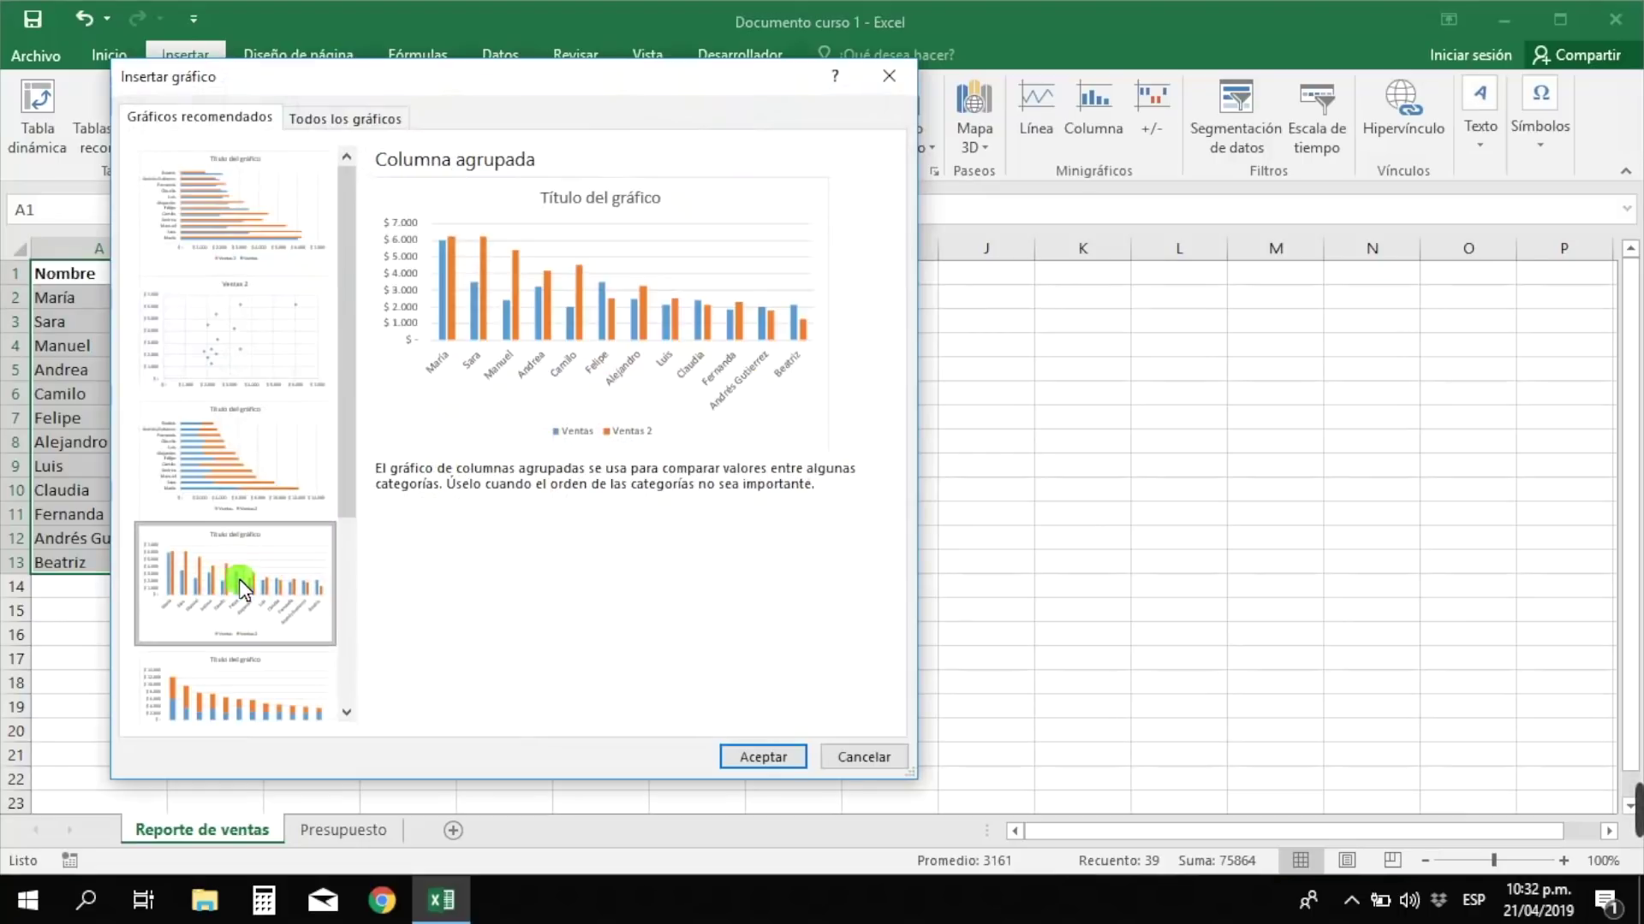
left_click(786, 757)
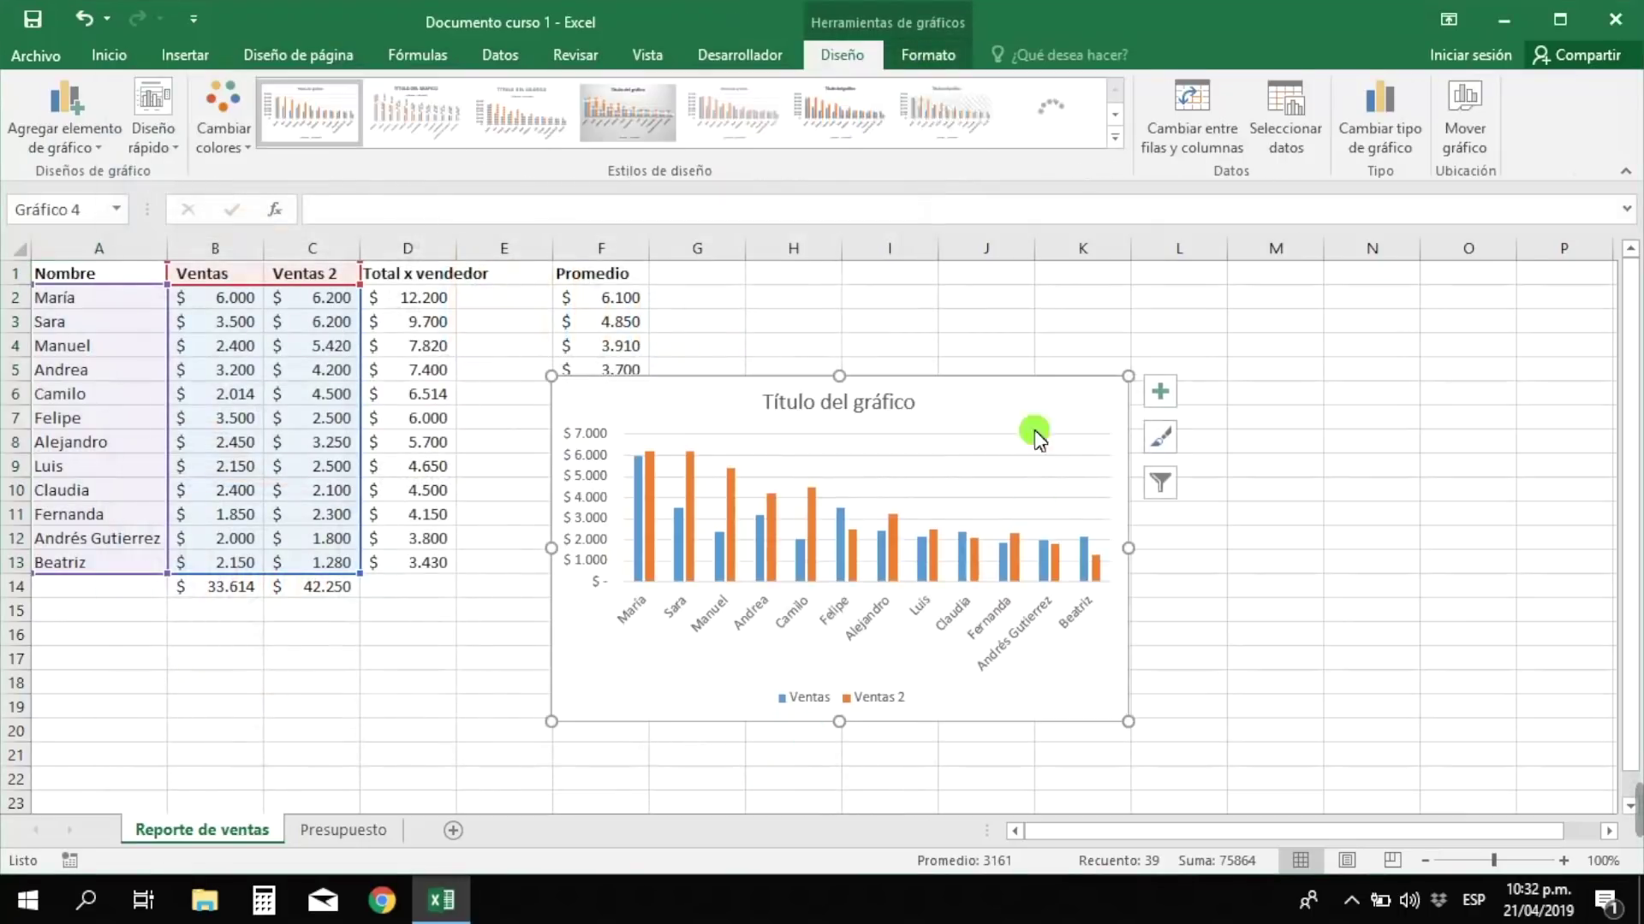
- Move the chart beside the table, stretch it over G1:O22, and title it 'Ventas mes a mes'
left_click_drag(1027, 378, 1169, 270)
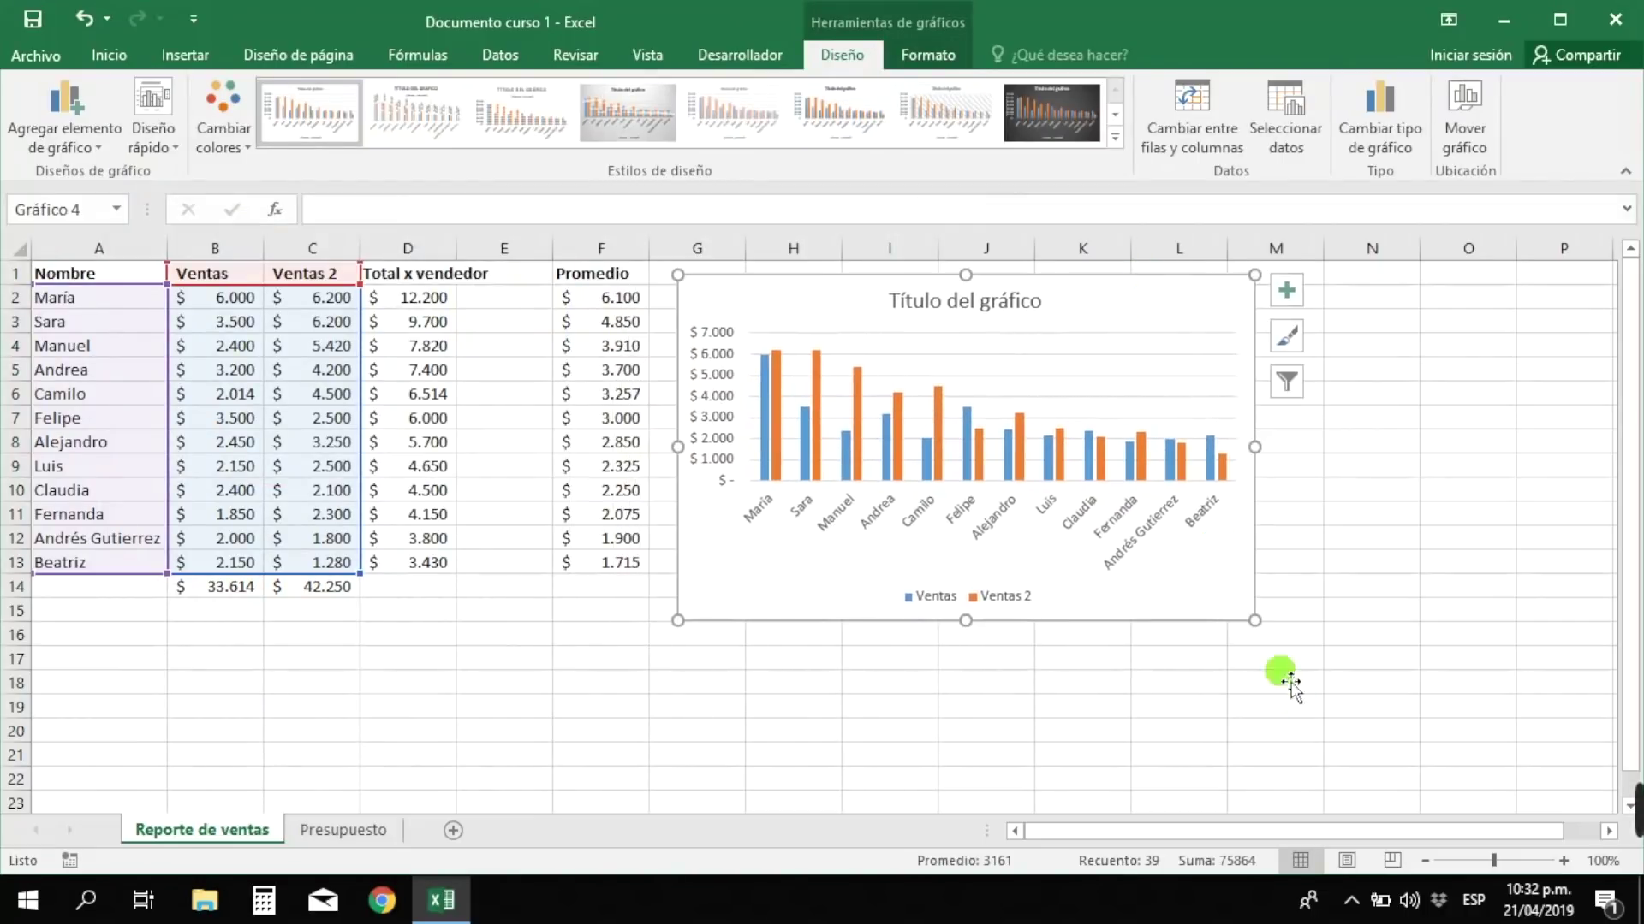
left_click_drag(1255, 628, 1491, 786)
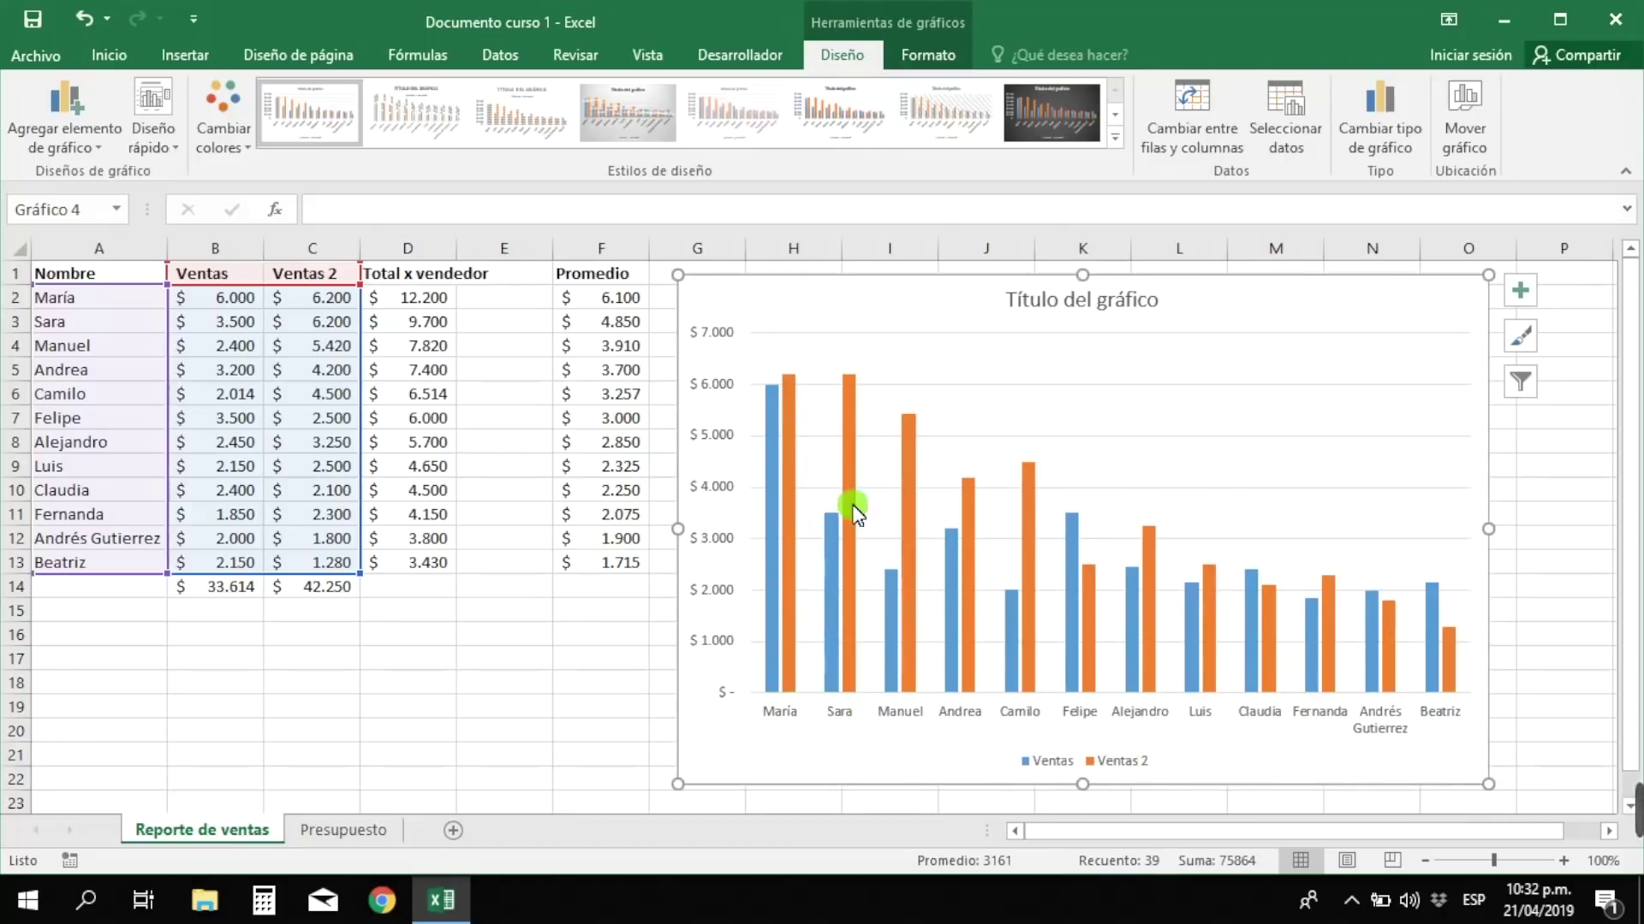
mouse_move(858, 616)
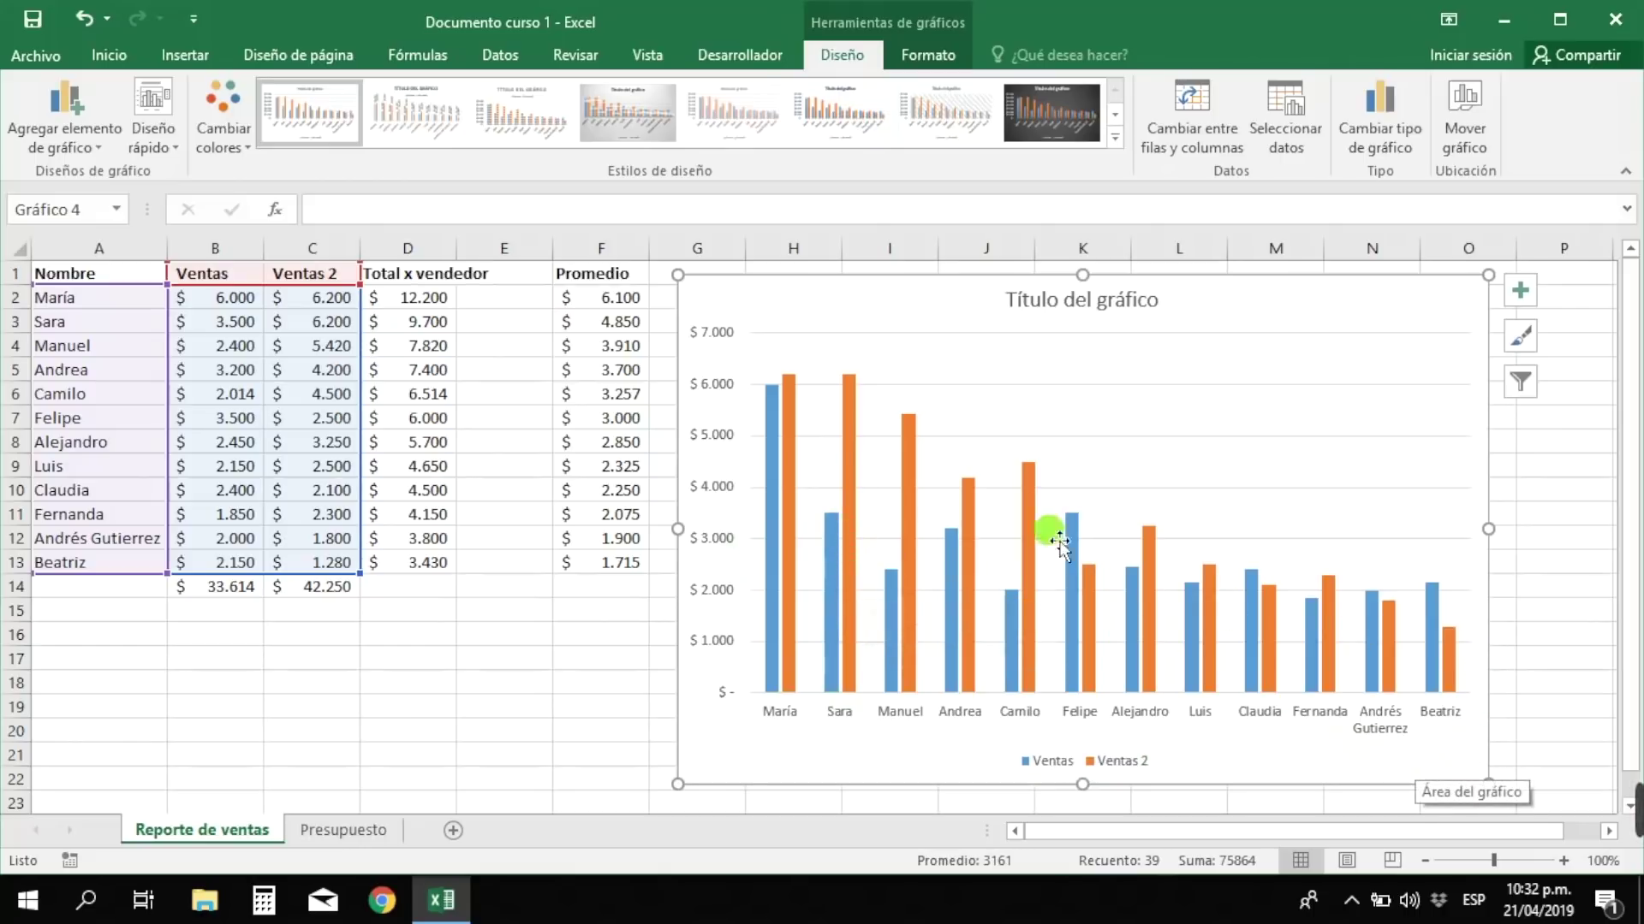
left_click(1046, 310)
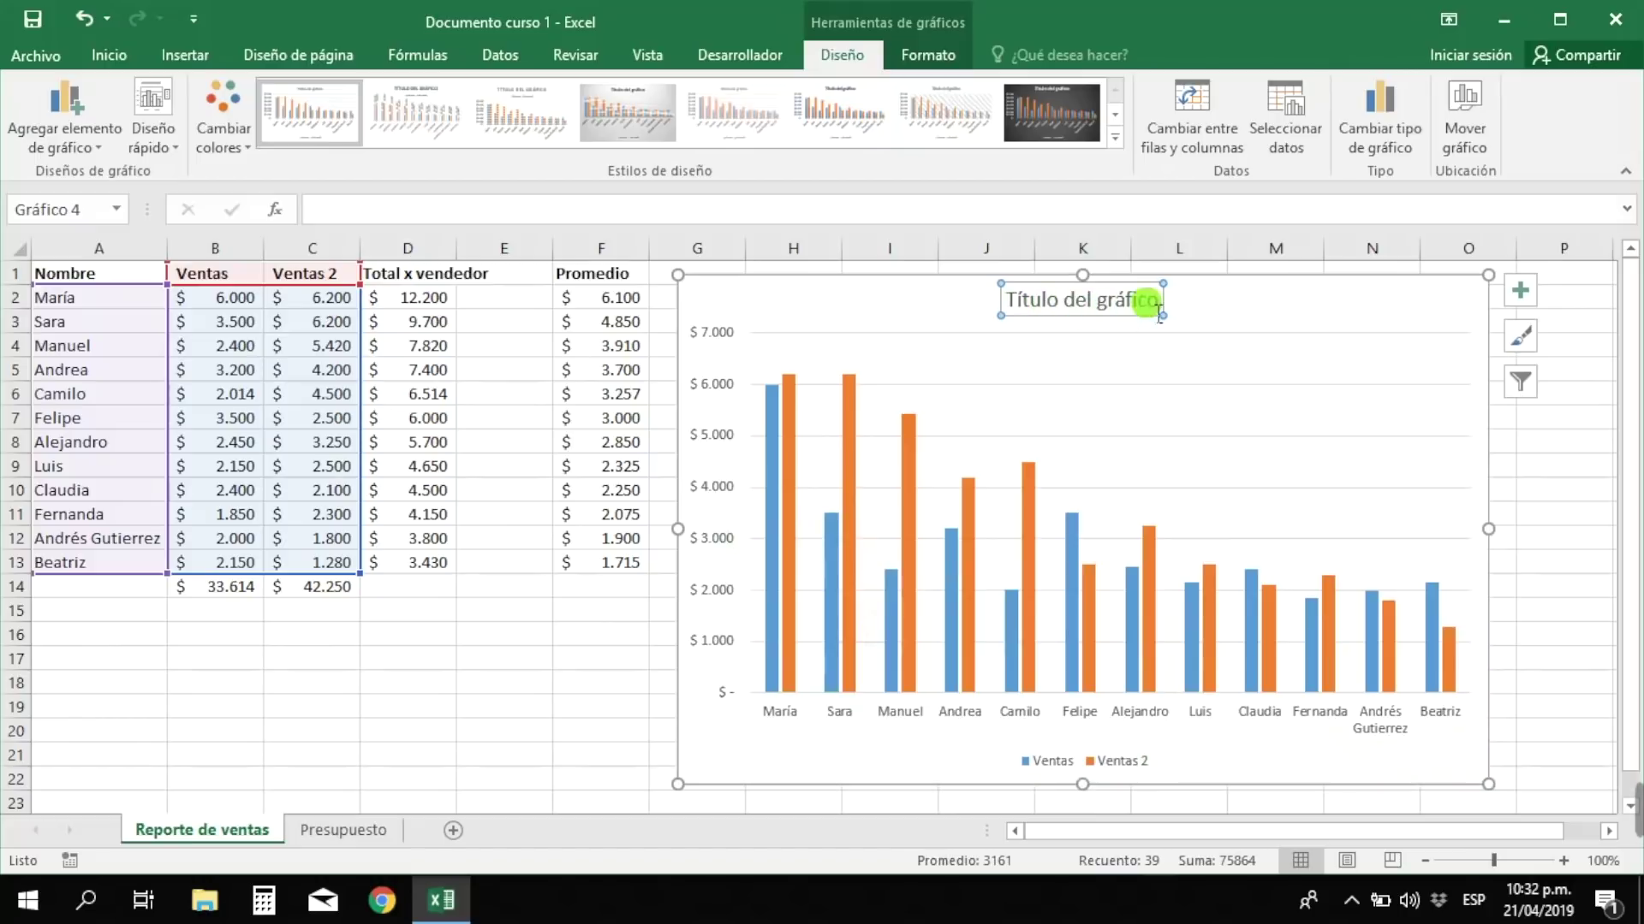
left_click_drag(1158, 304, 1027, 317)
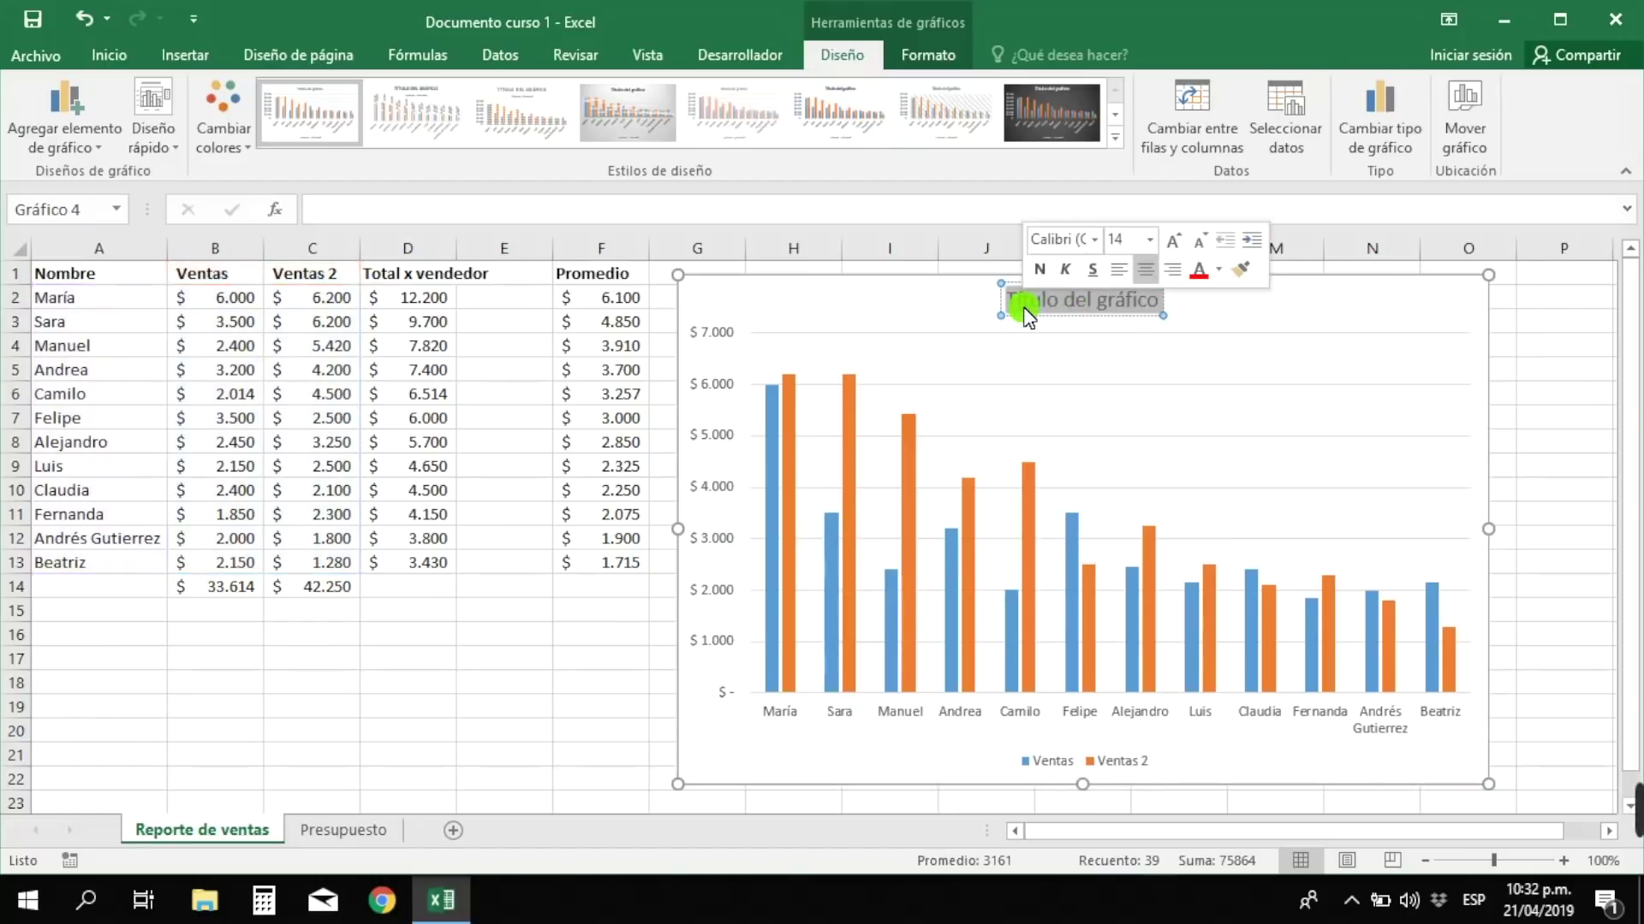
type("Ventas mes a mes")
- Fill the Ventas series bars light green
left_click(1082, 423)
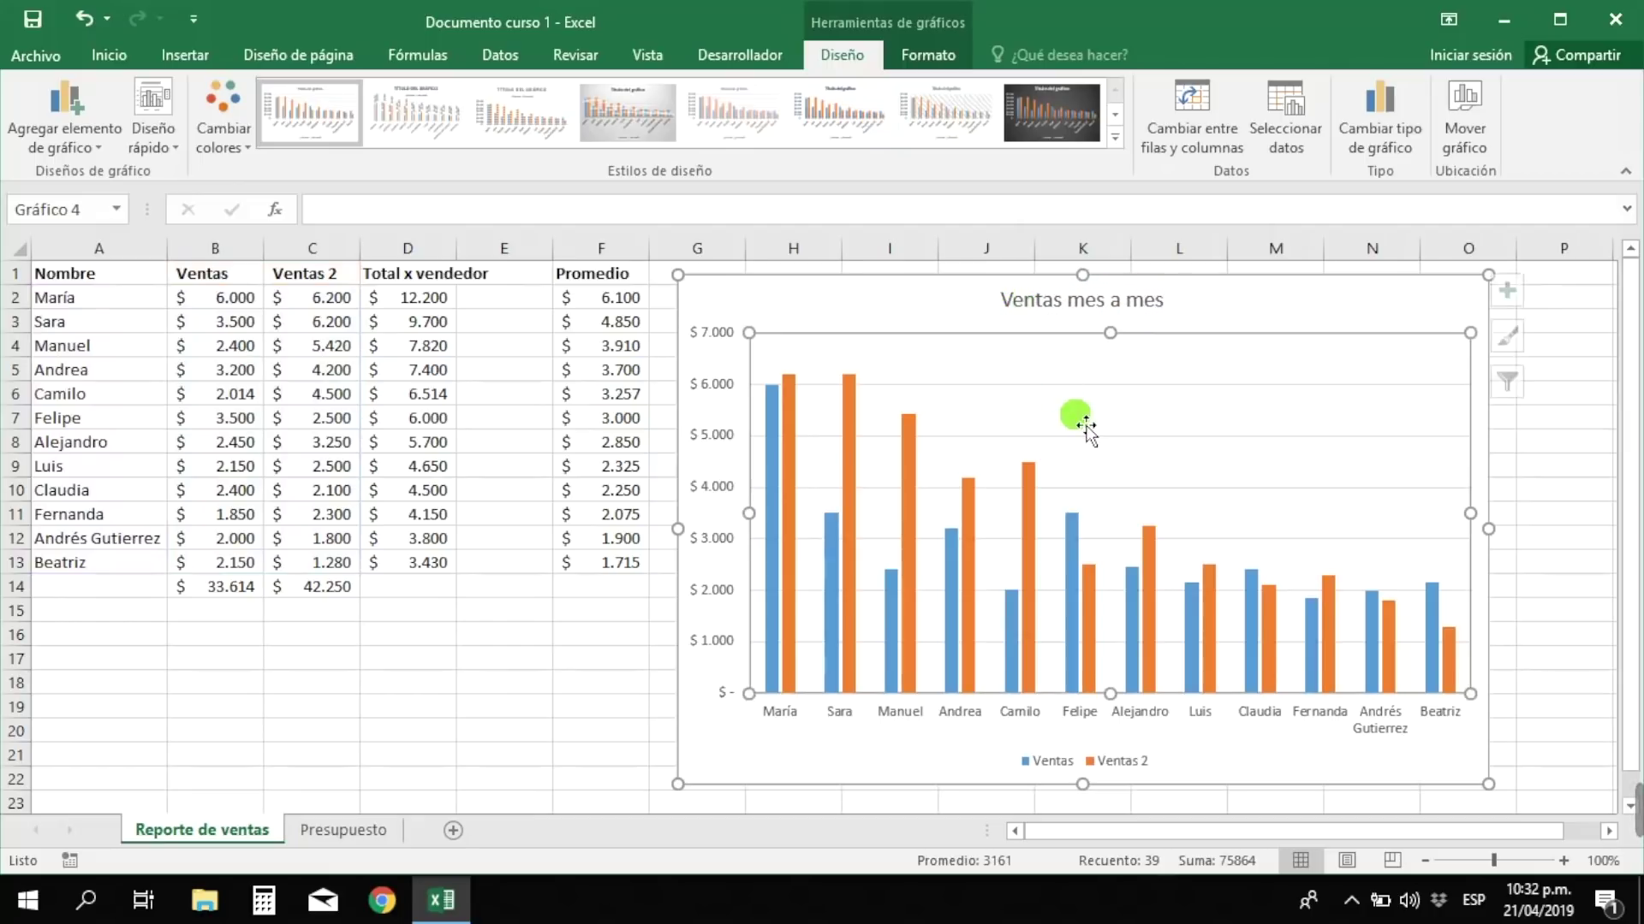
left_click(768, 477)
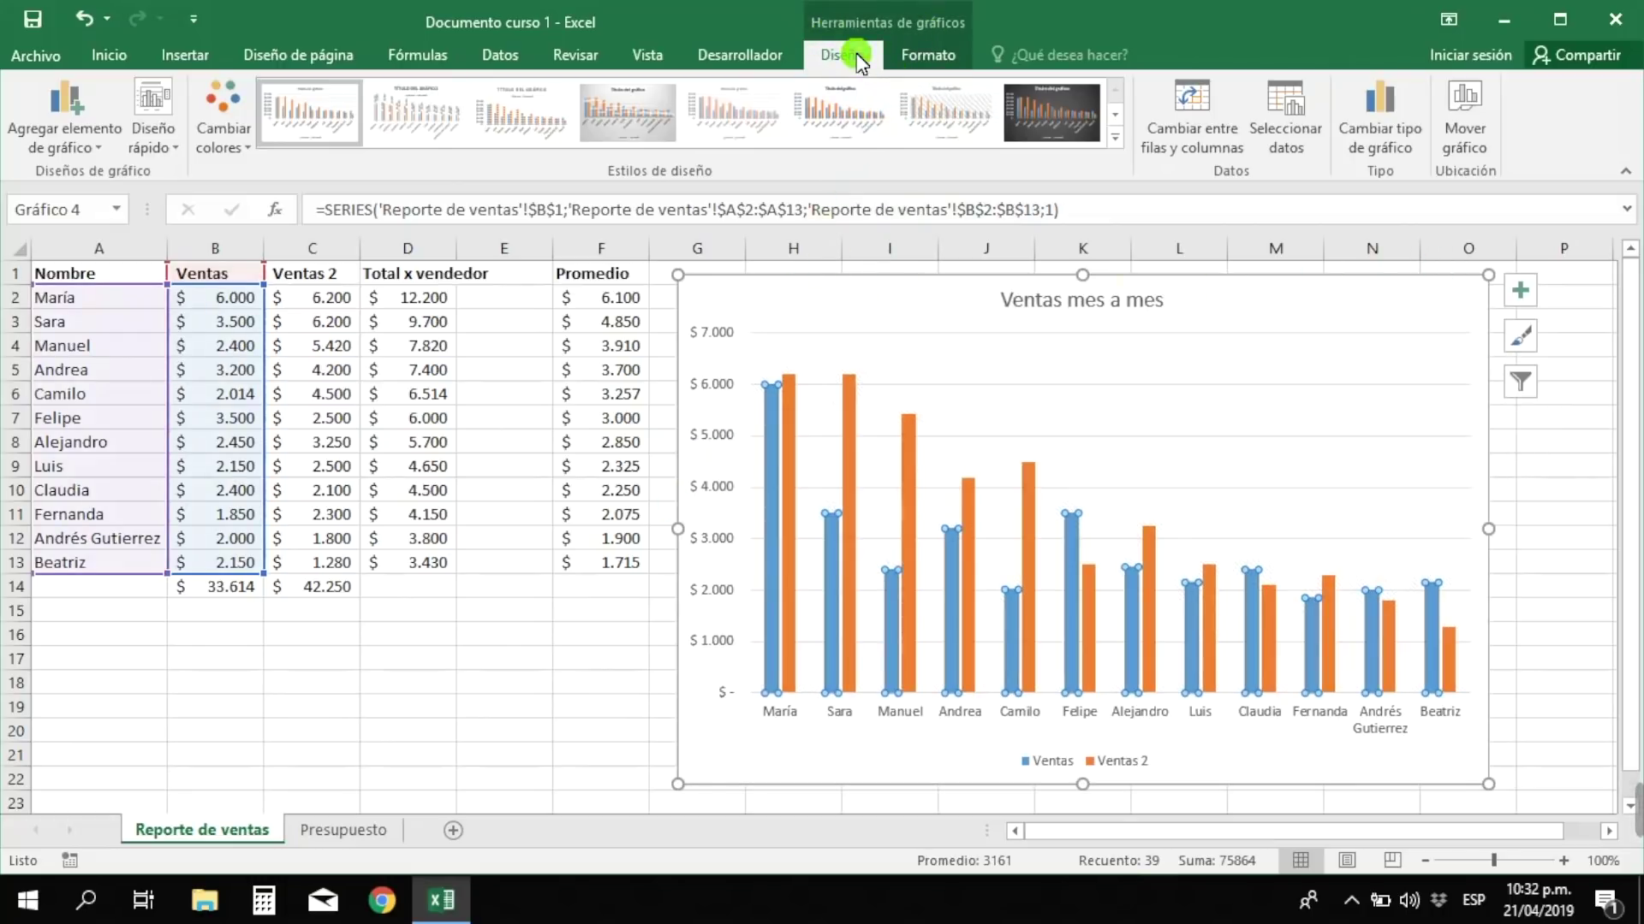
left_click(939, 60)
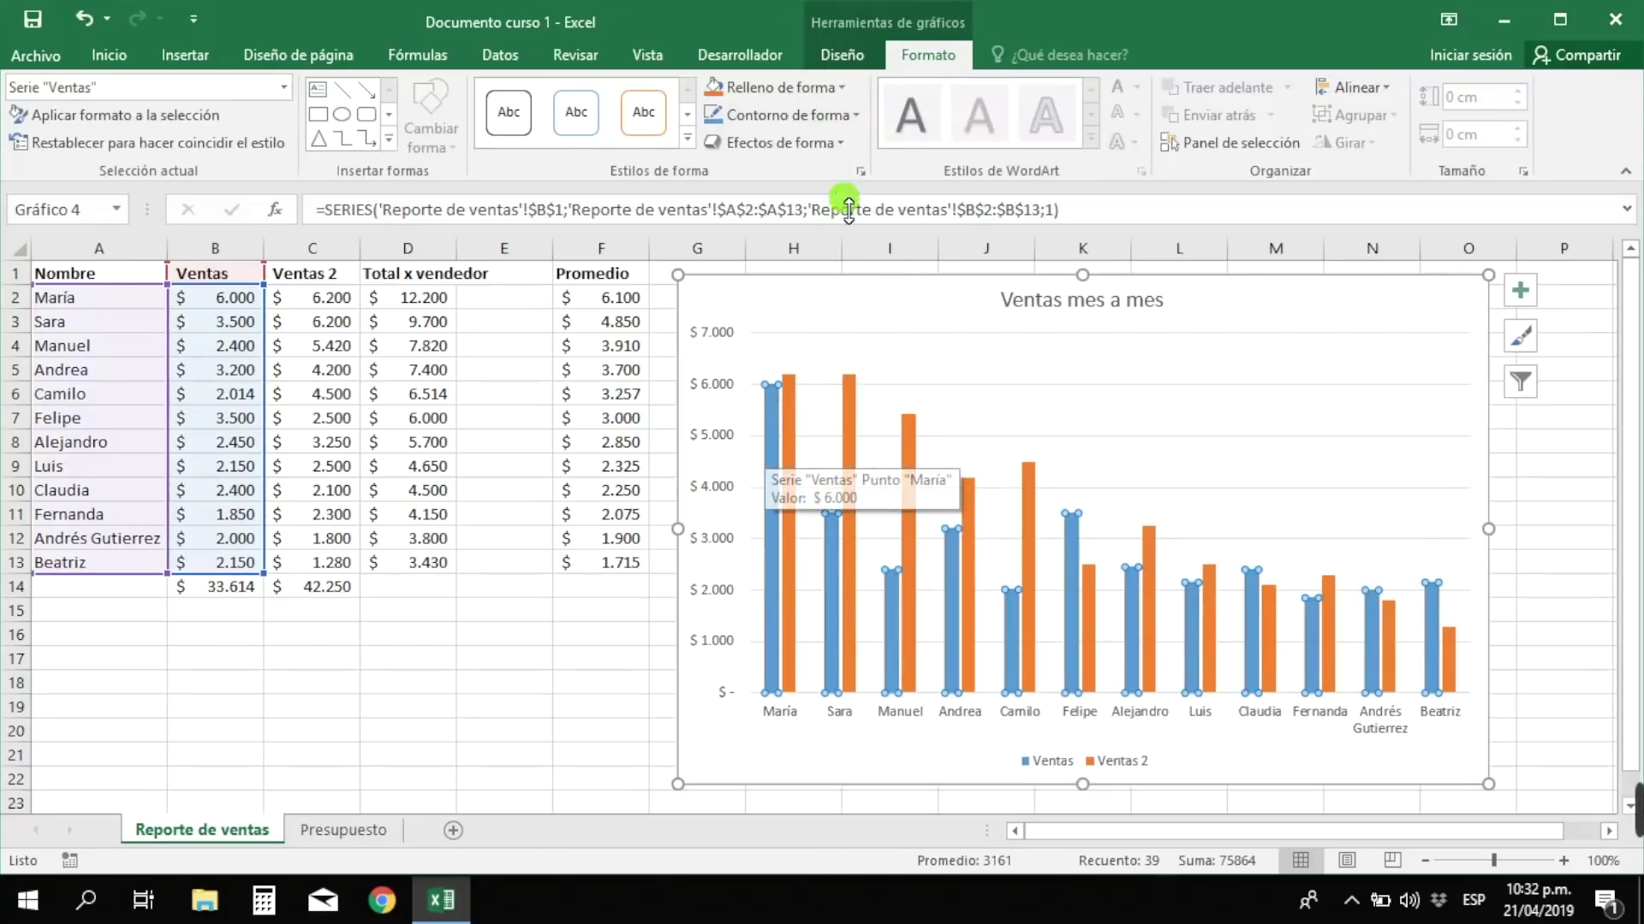
left_click(839, 84)
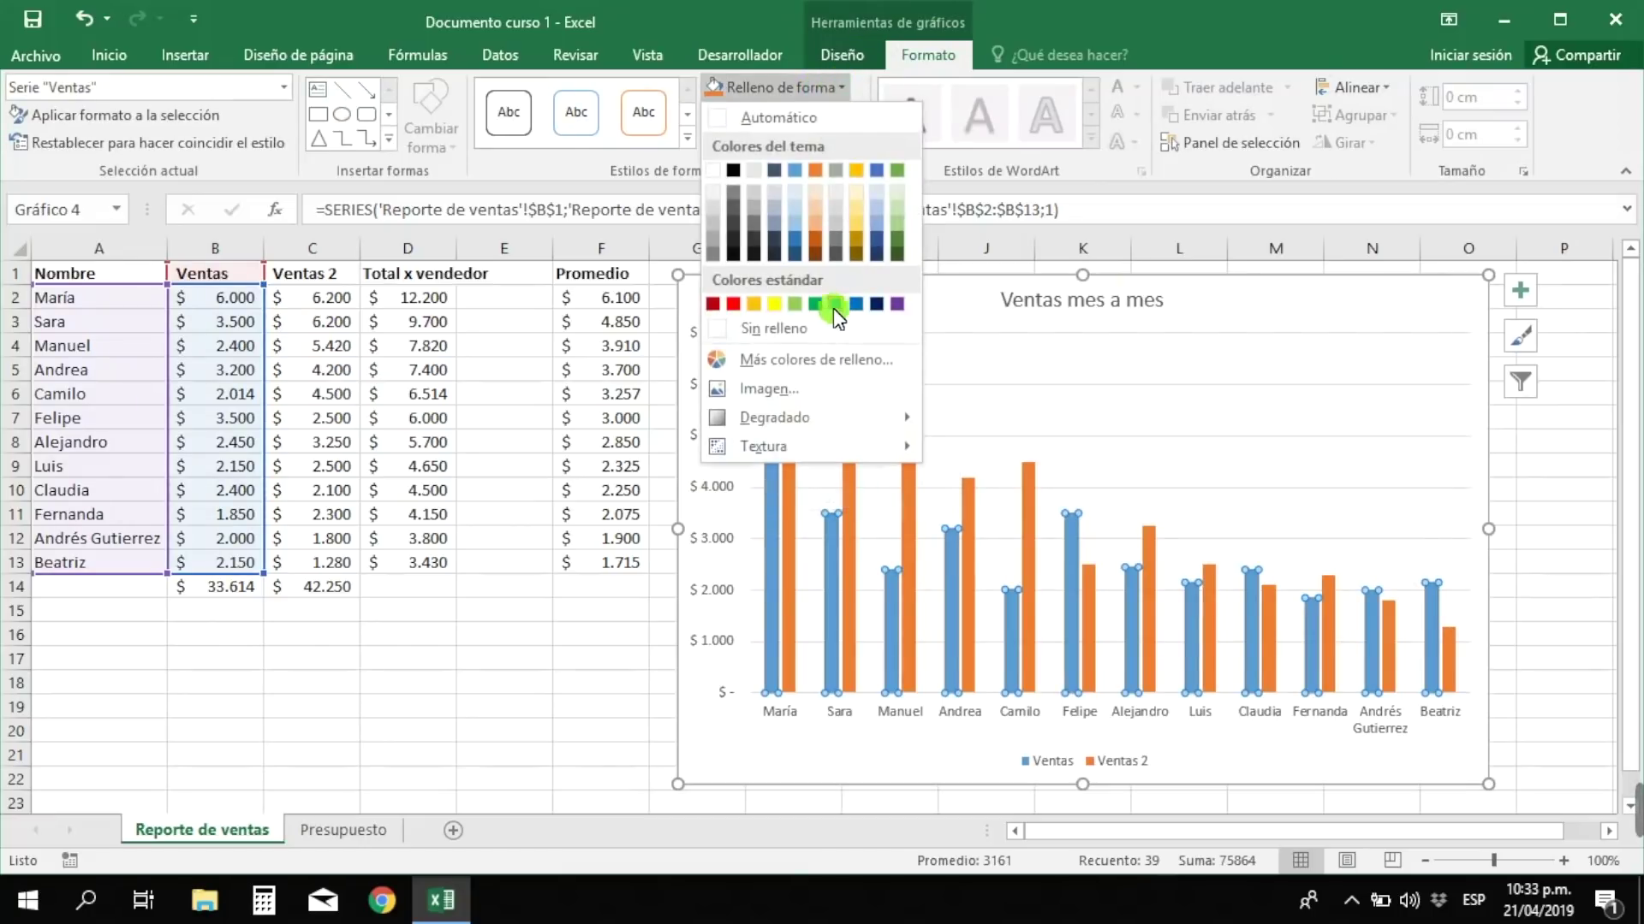
left_click(794, 303)
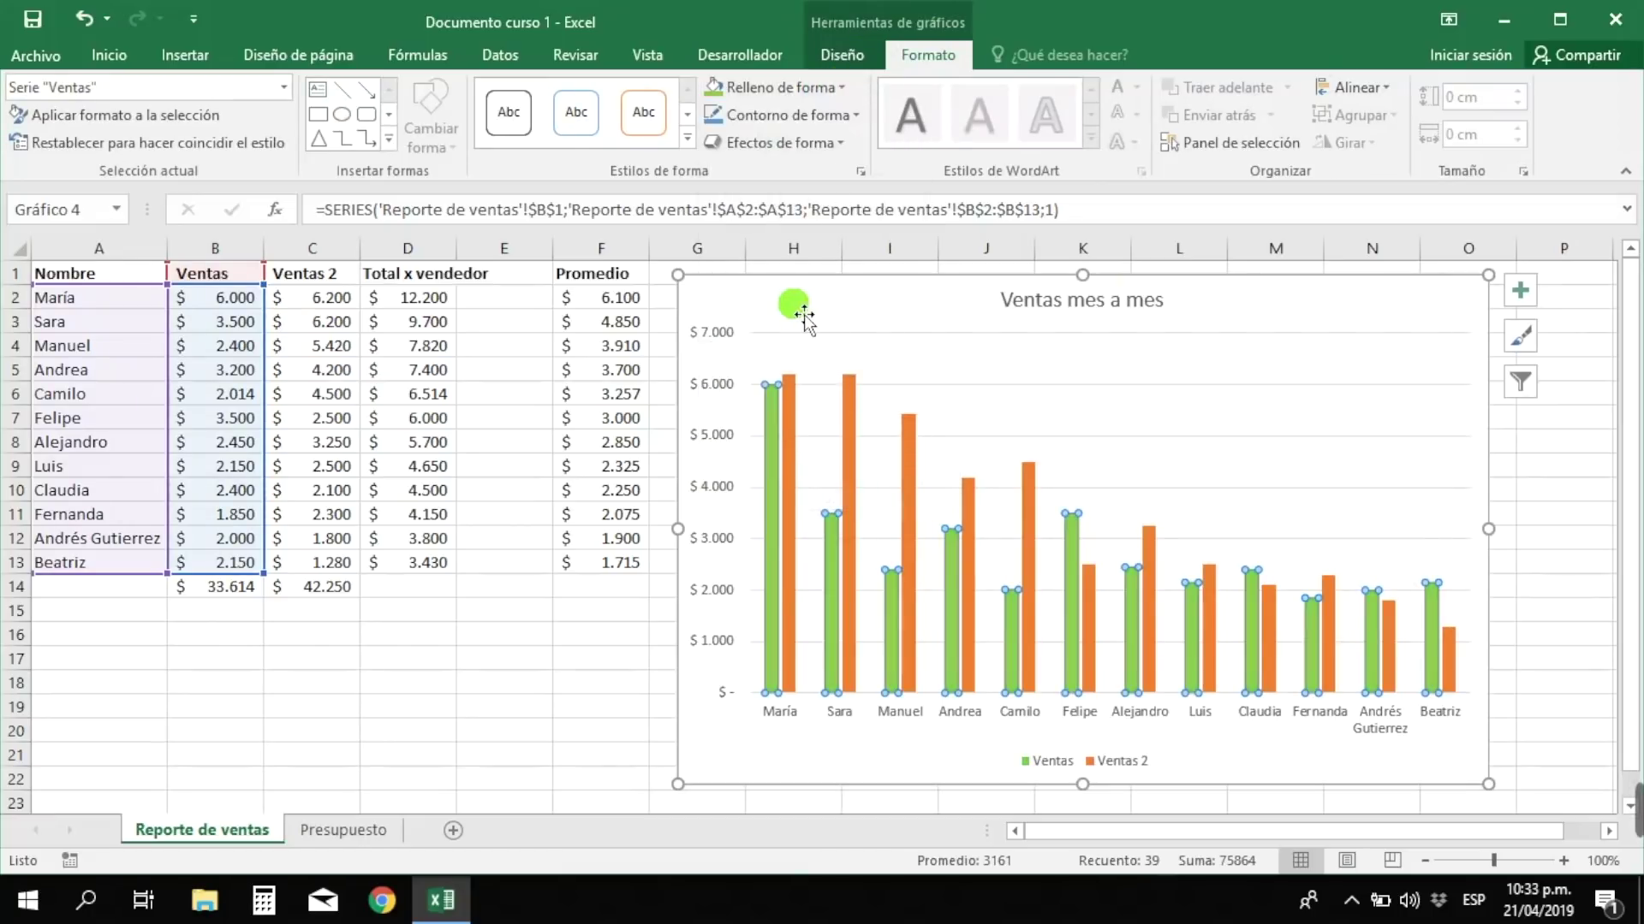
- Fill the Ventas 2 series bars gold
left_click(852, 428)
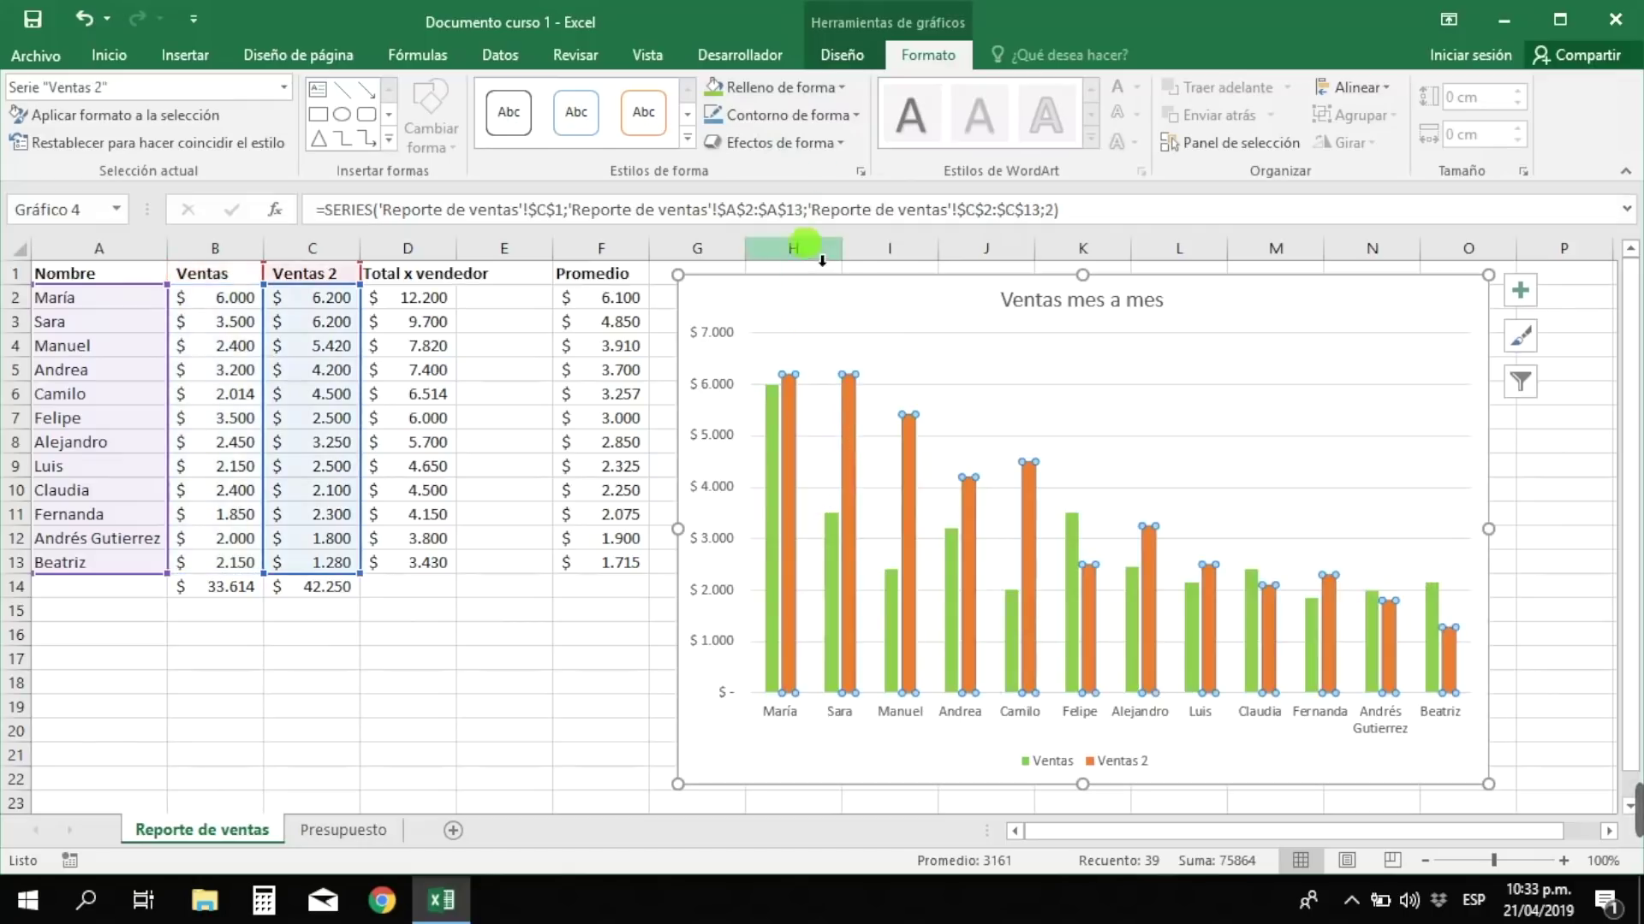
left_click(841, 85)
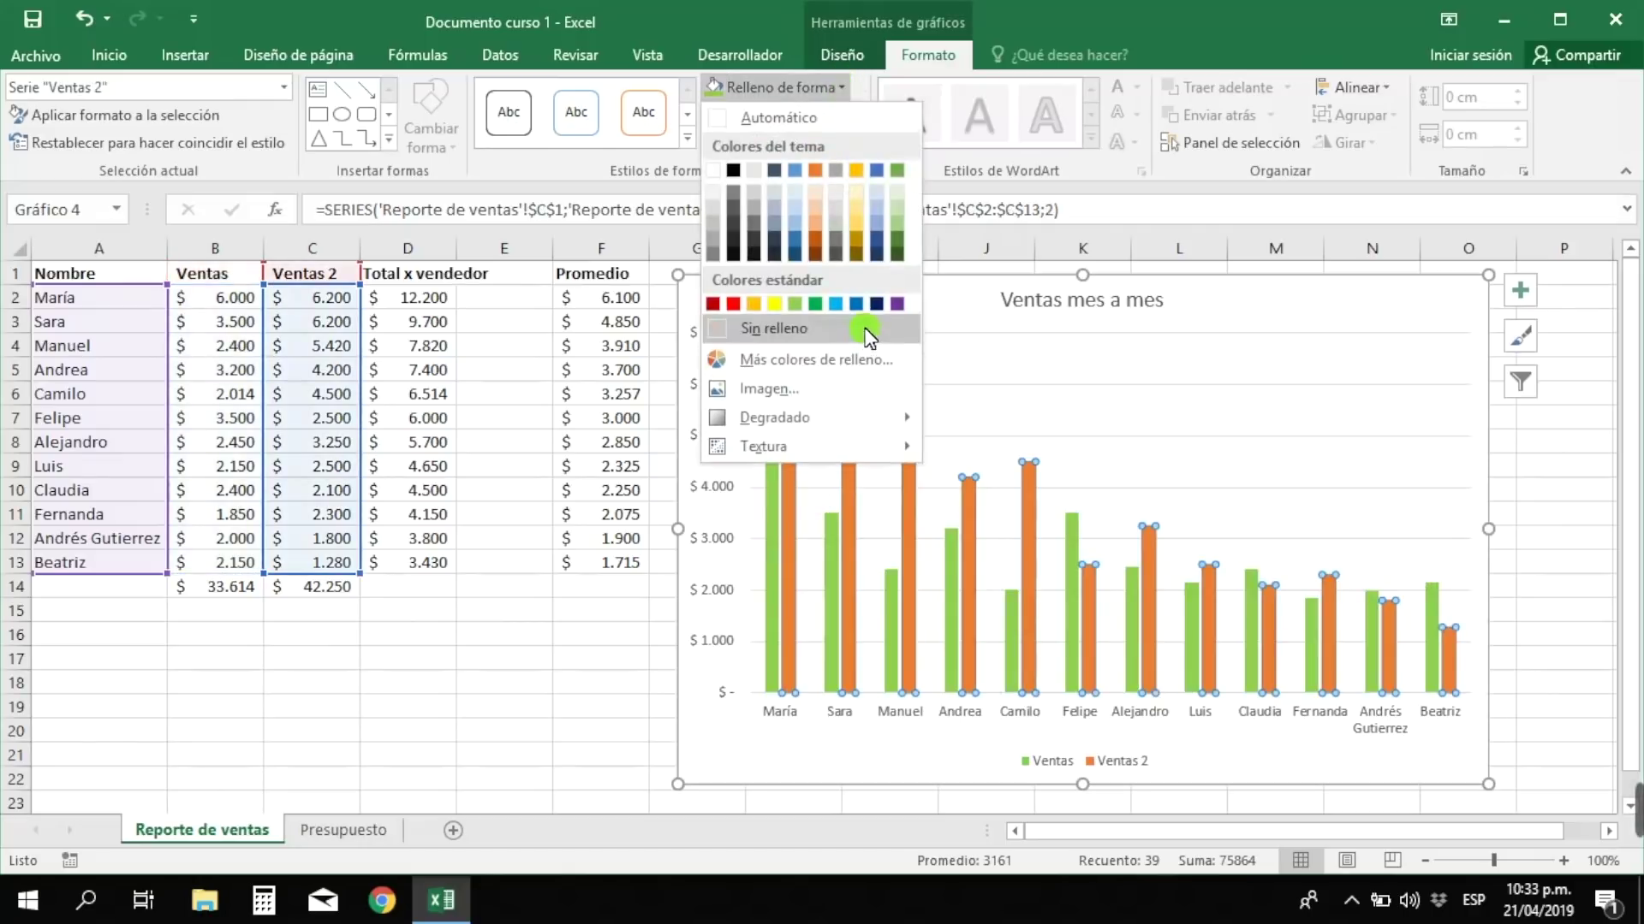
left_click(859, 224)
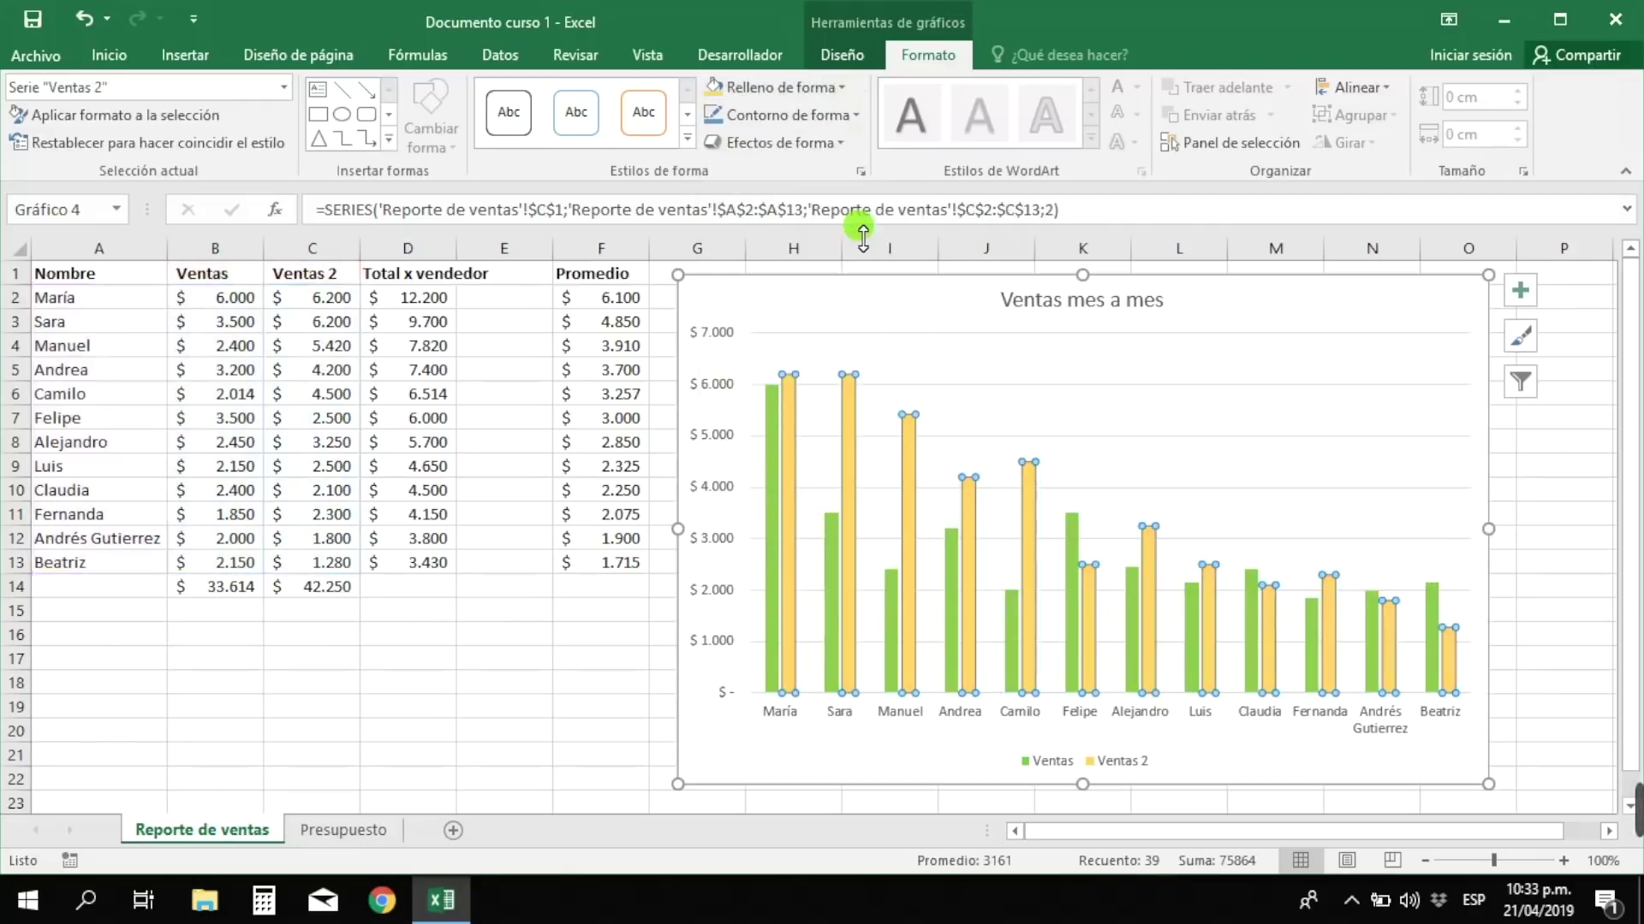
left_click(1233, 658)
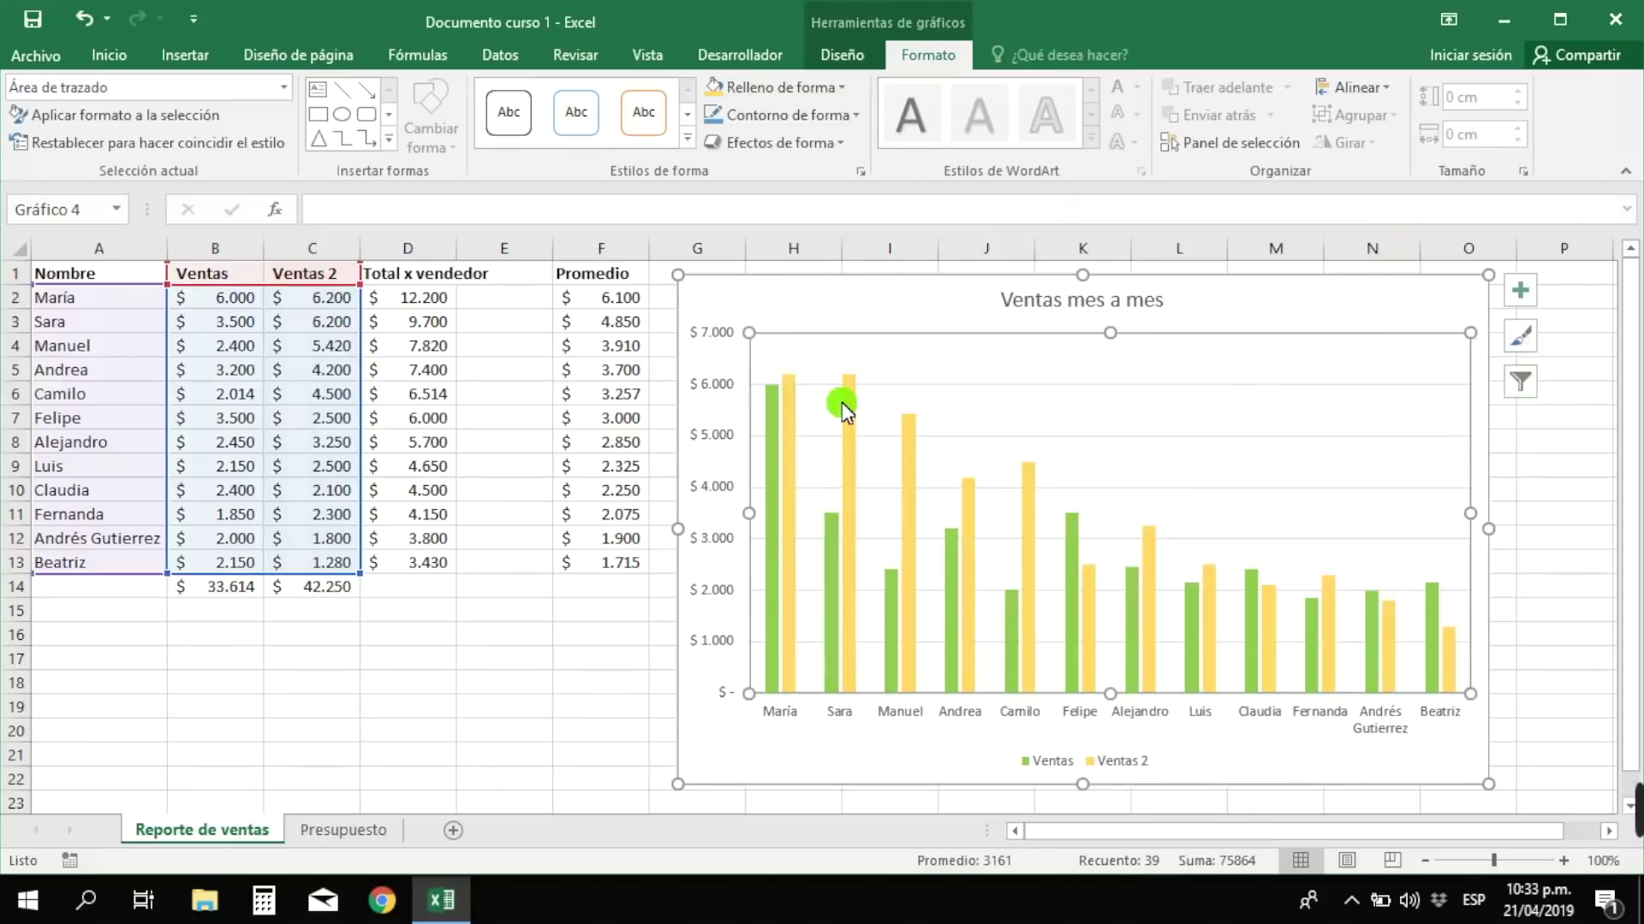
mouse_move(843, 408)
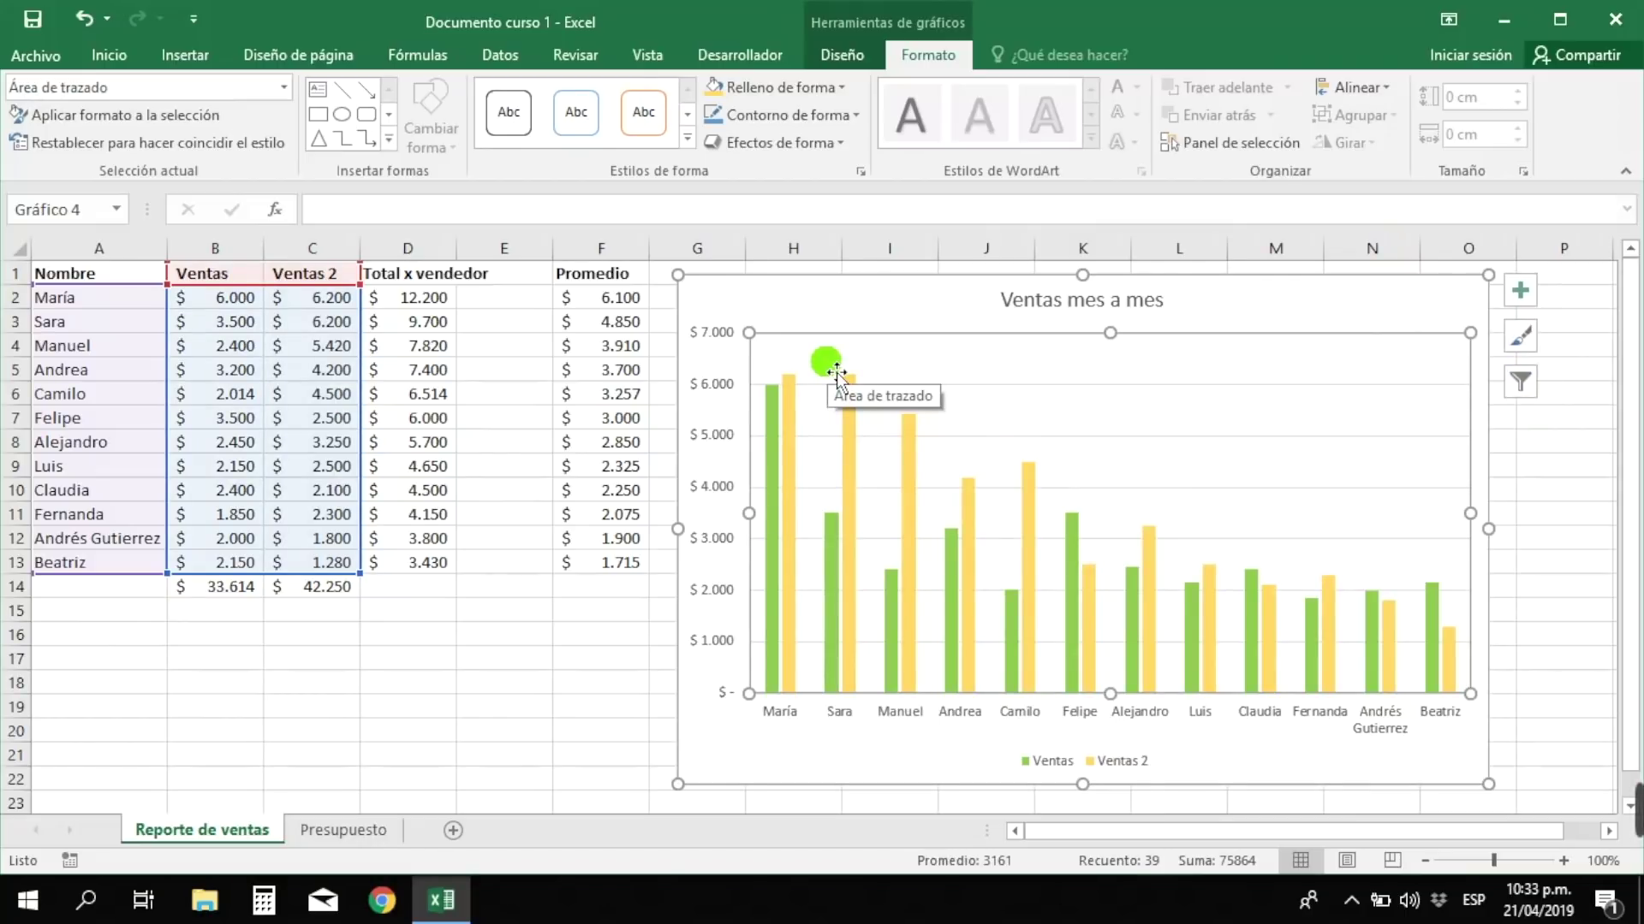
- Try dark, white hatched and bold-title chart styles, then settle on Style 1
left_click(842, 54)
left_click(1054, 111)
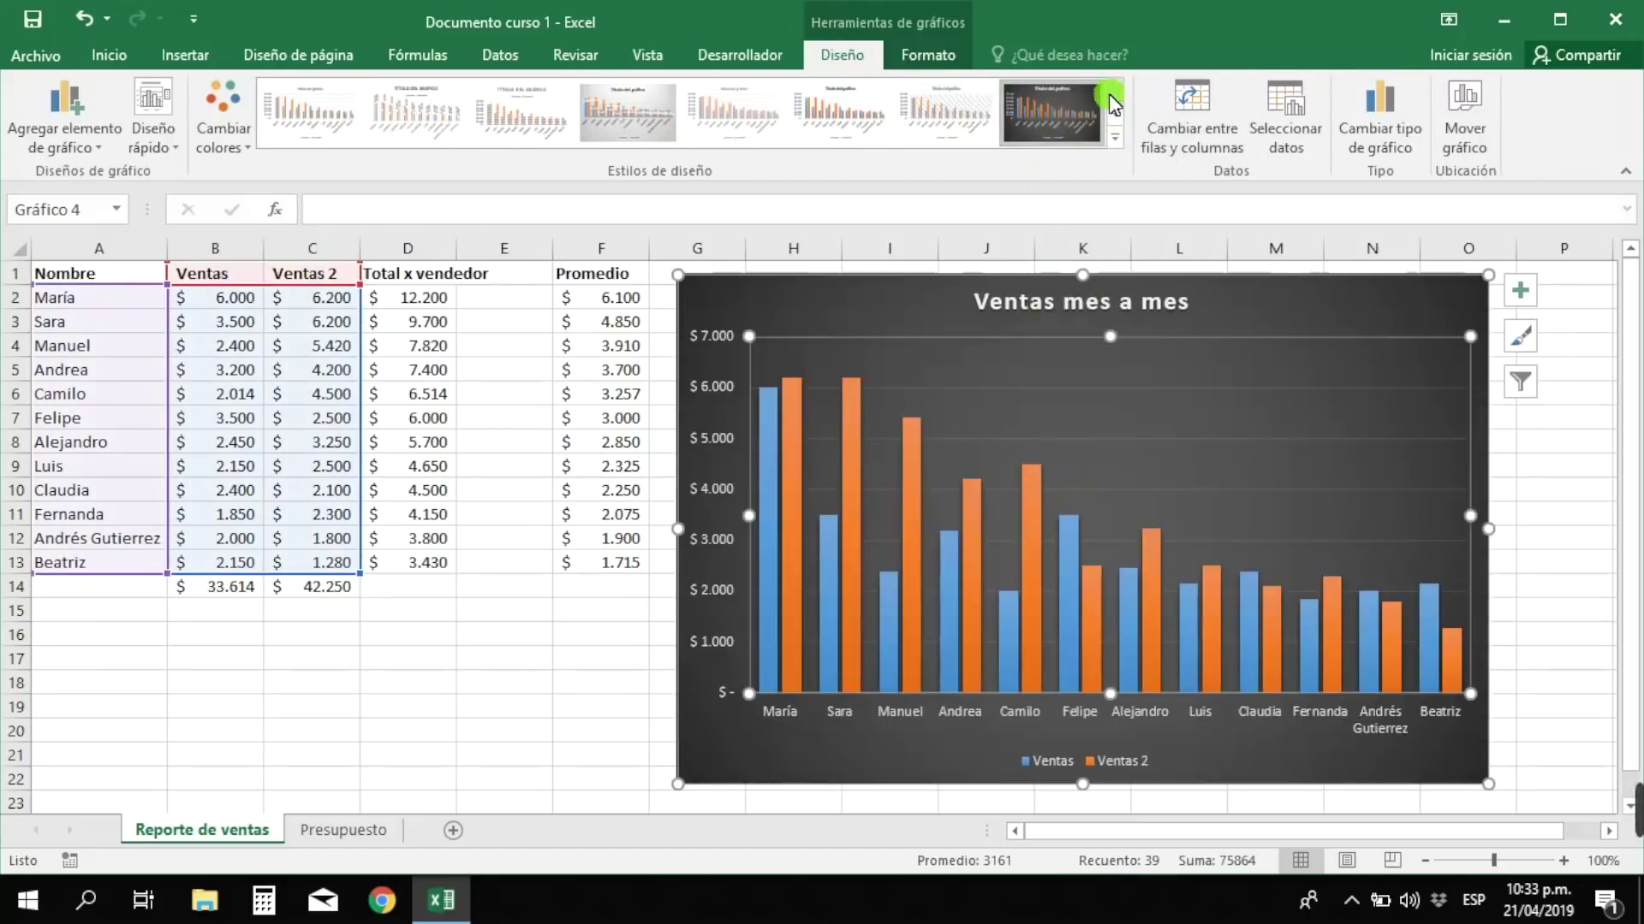
left_click(1115, 112)
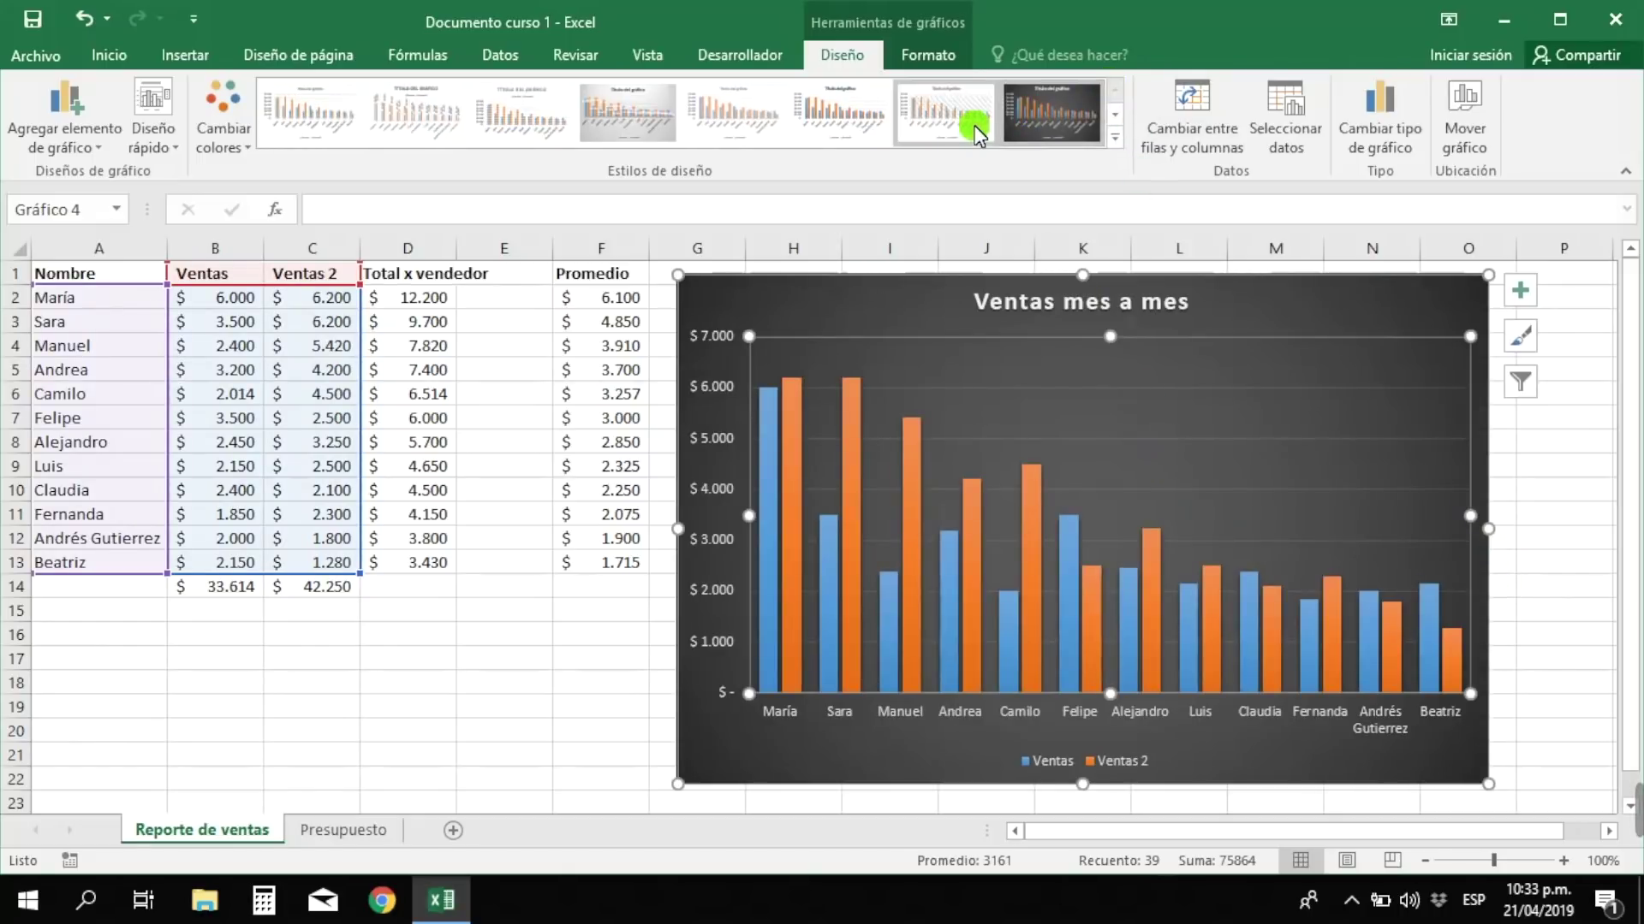
left_click(975, 128)
left_click(1105, 114)
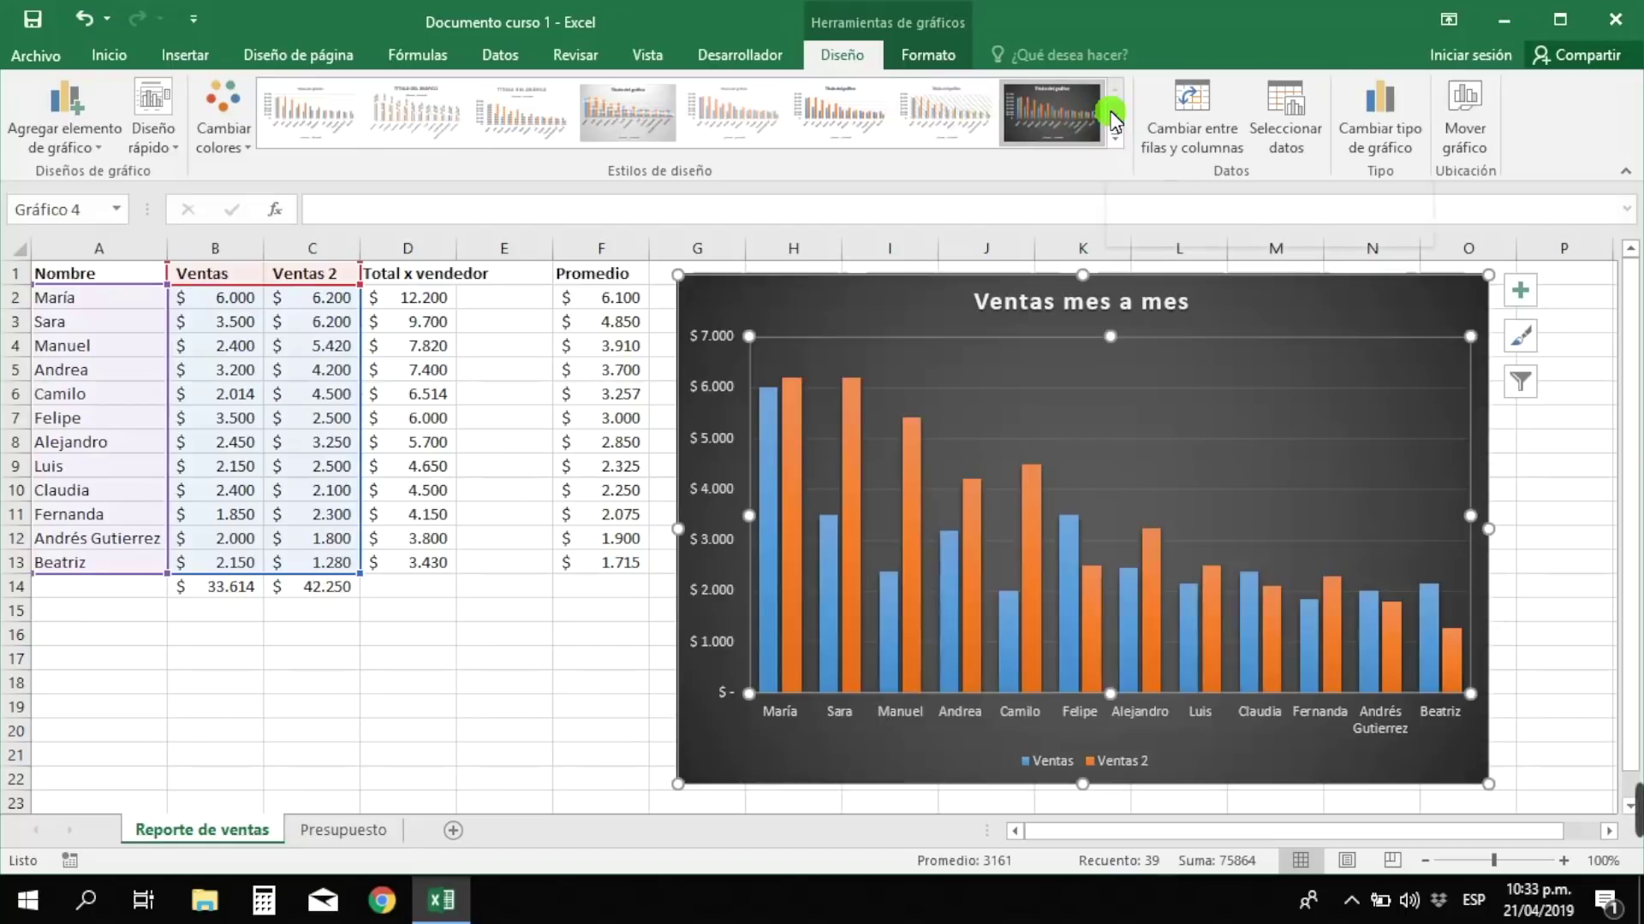
left_click(942, 127)
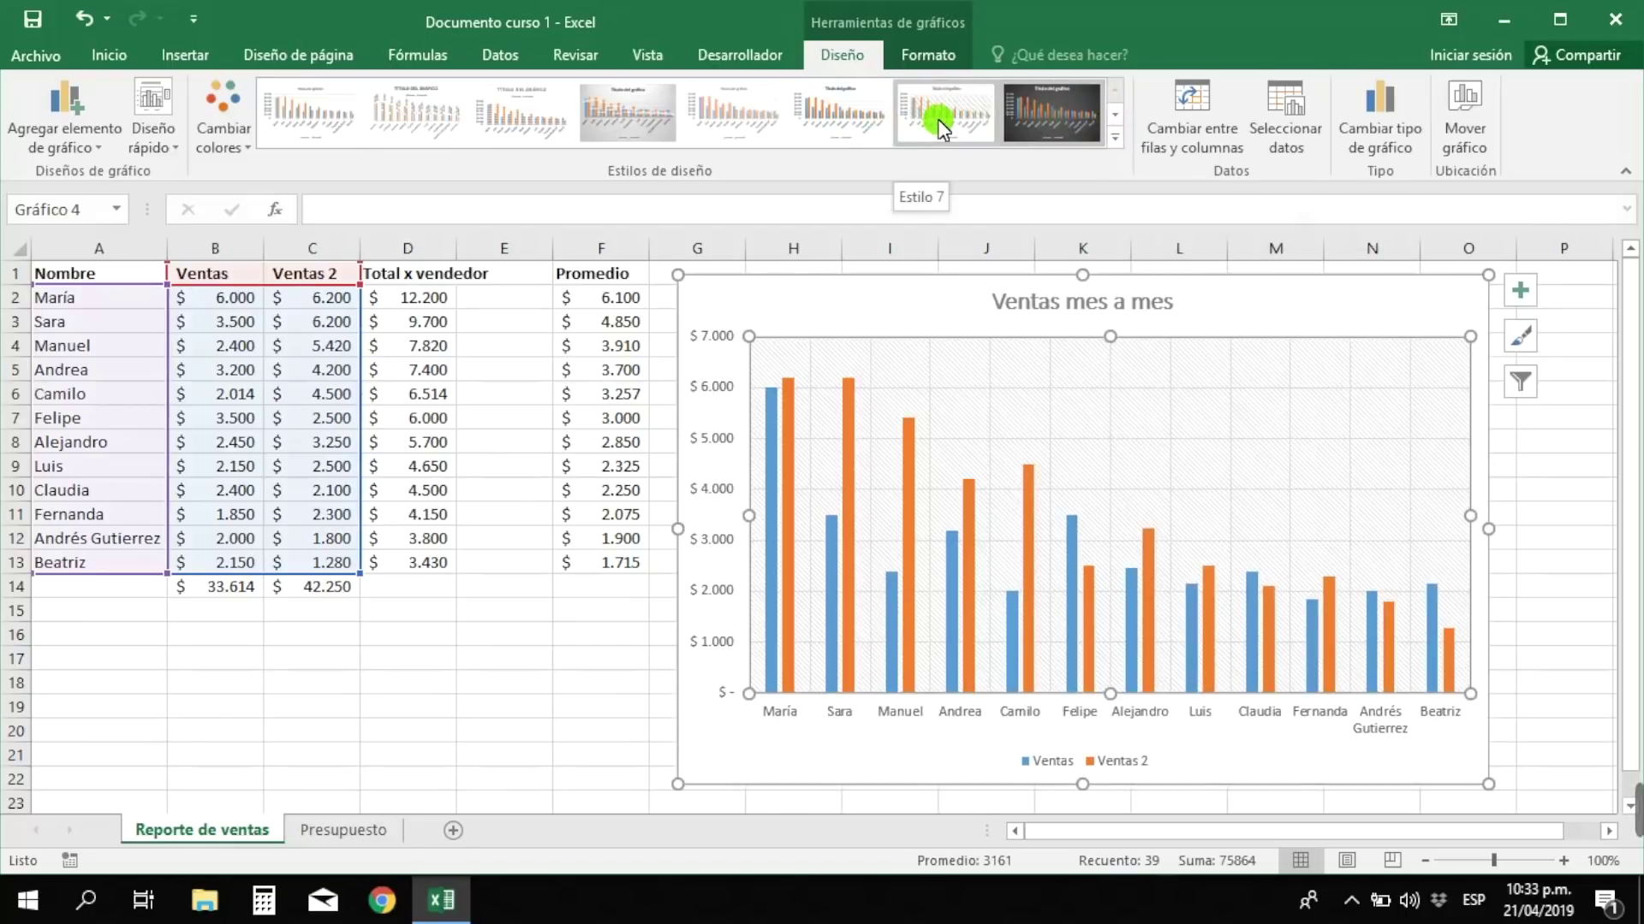
left_click(823, 131)
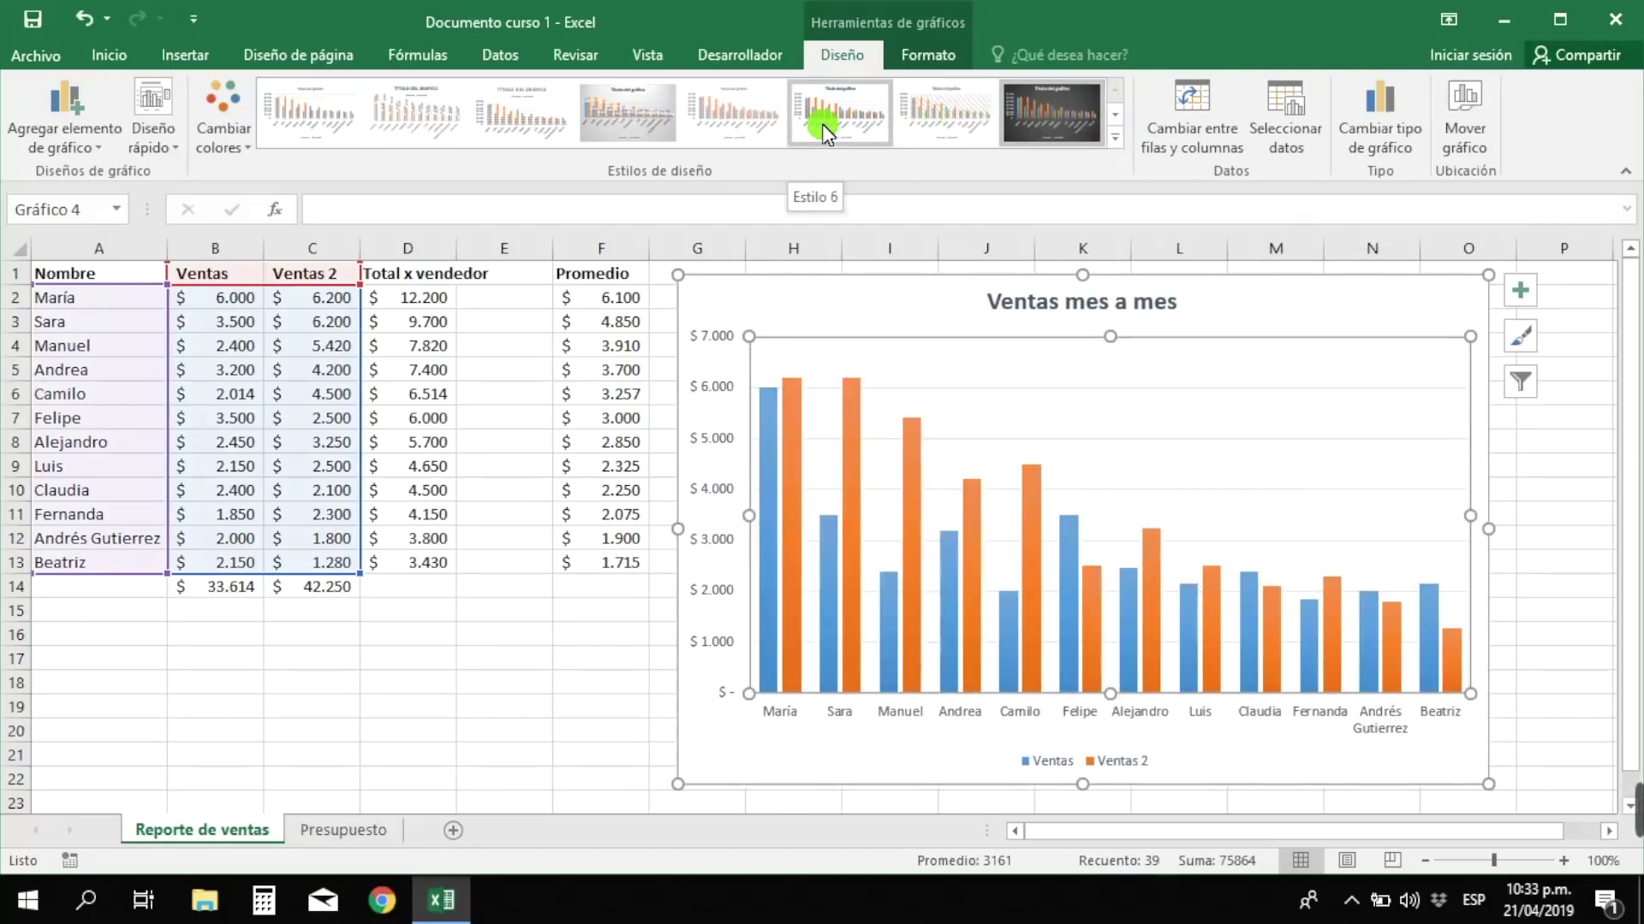
left_click(269, 121)
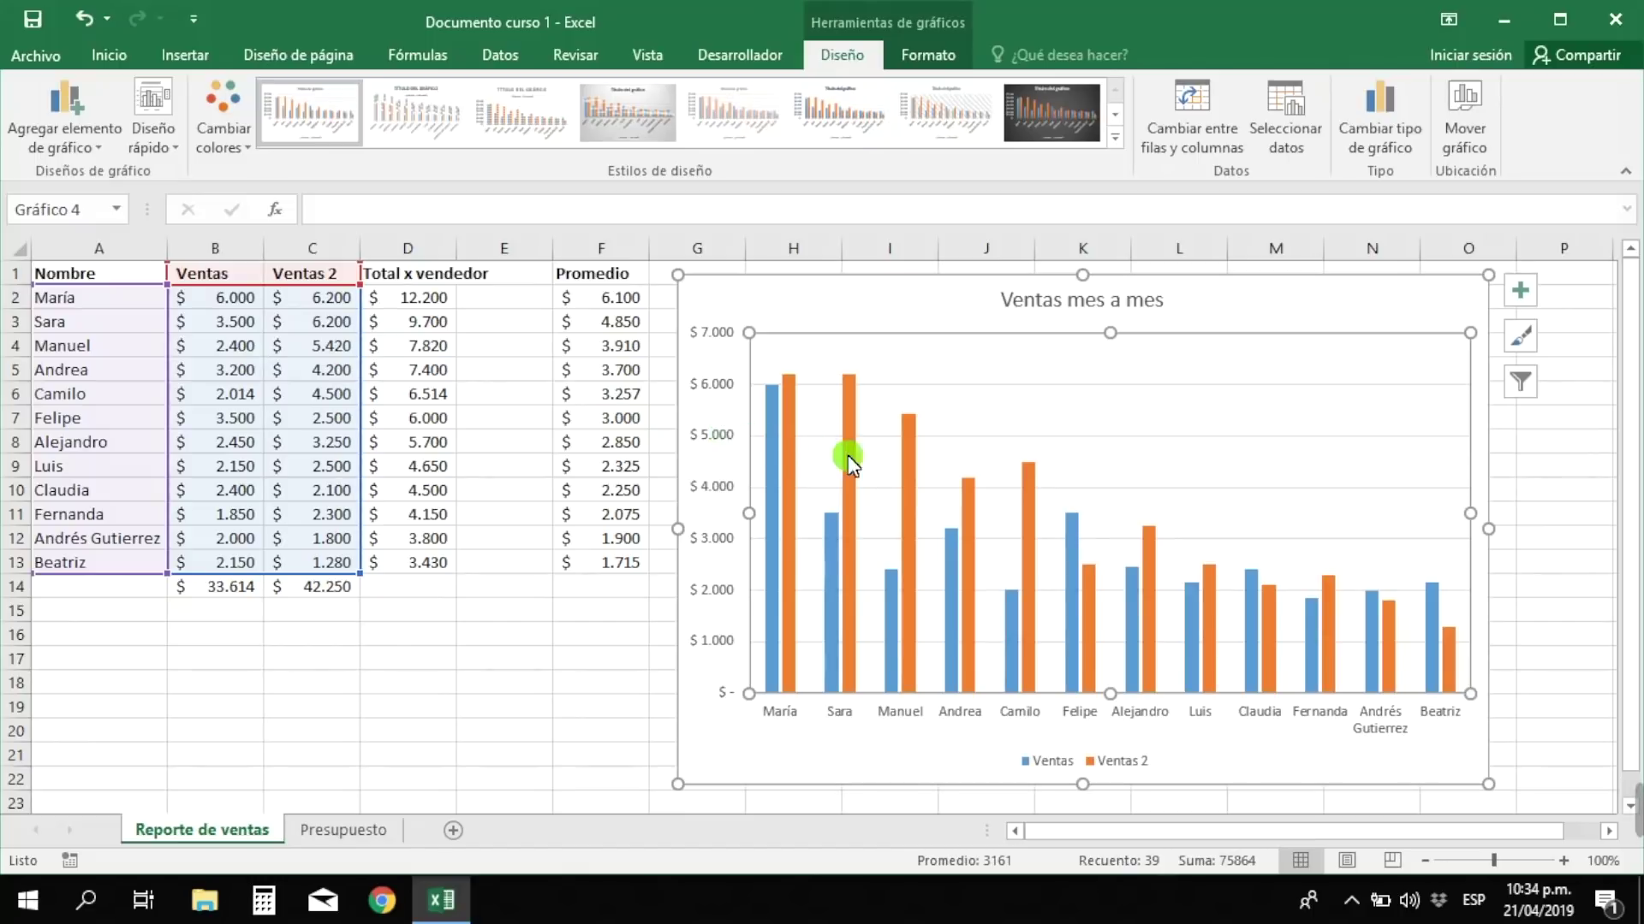
- Add value labels above the orange Ventas 2 bars, such as $ 6.200 and $ 4.200
left_click(969, 516)
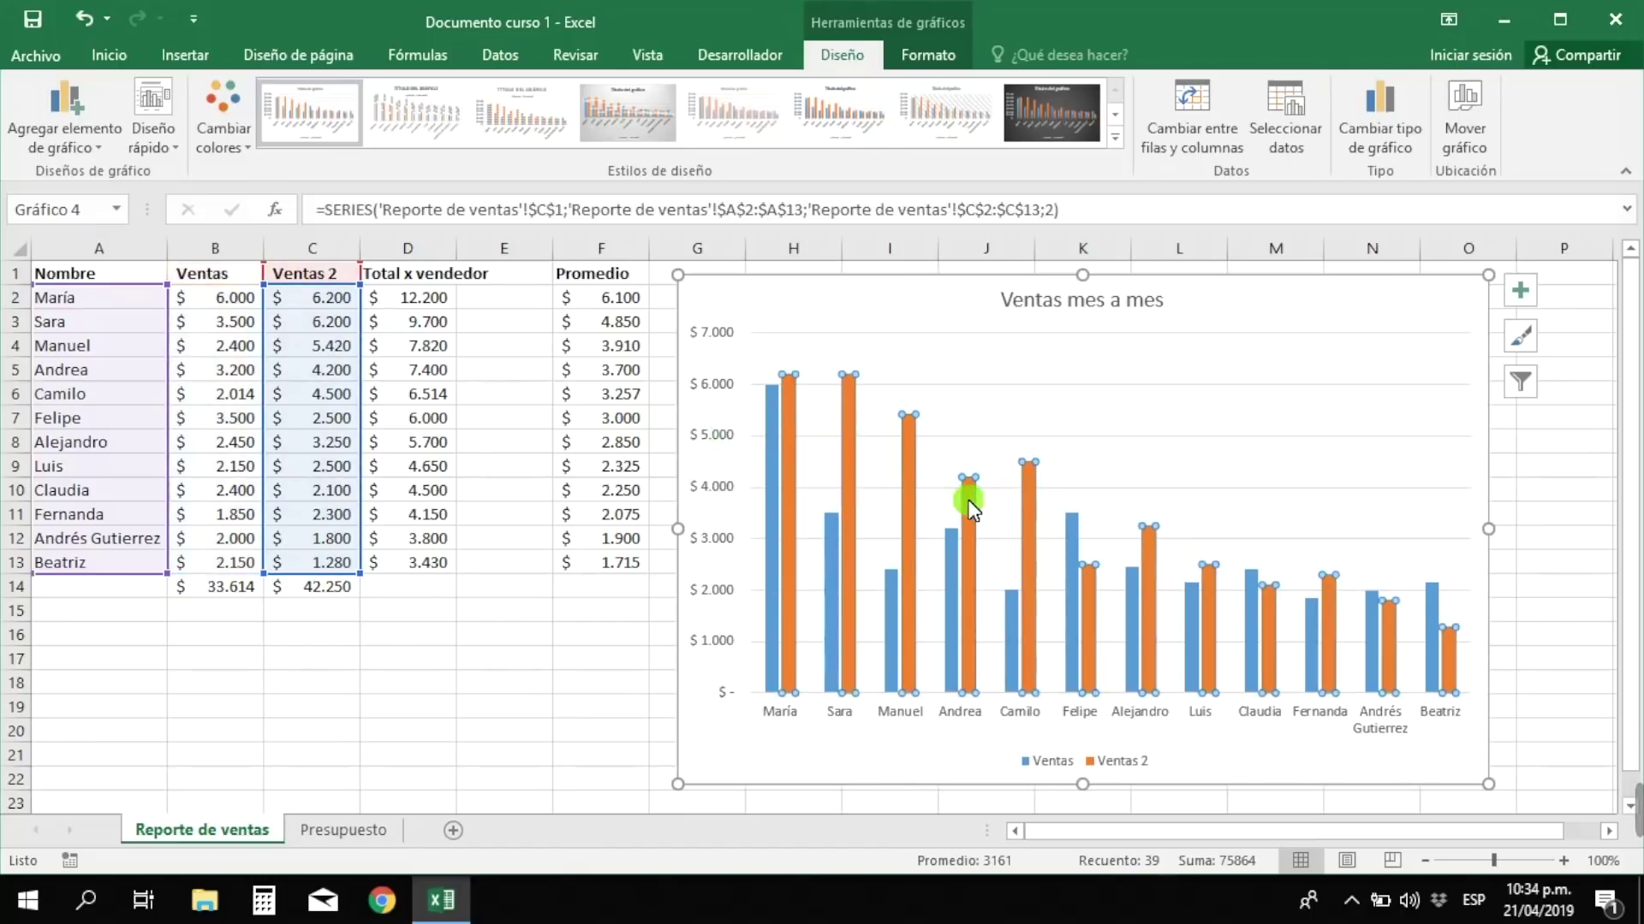
mouse_move(970, 510)
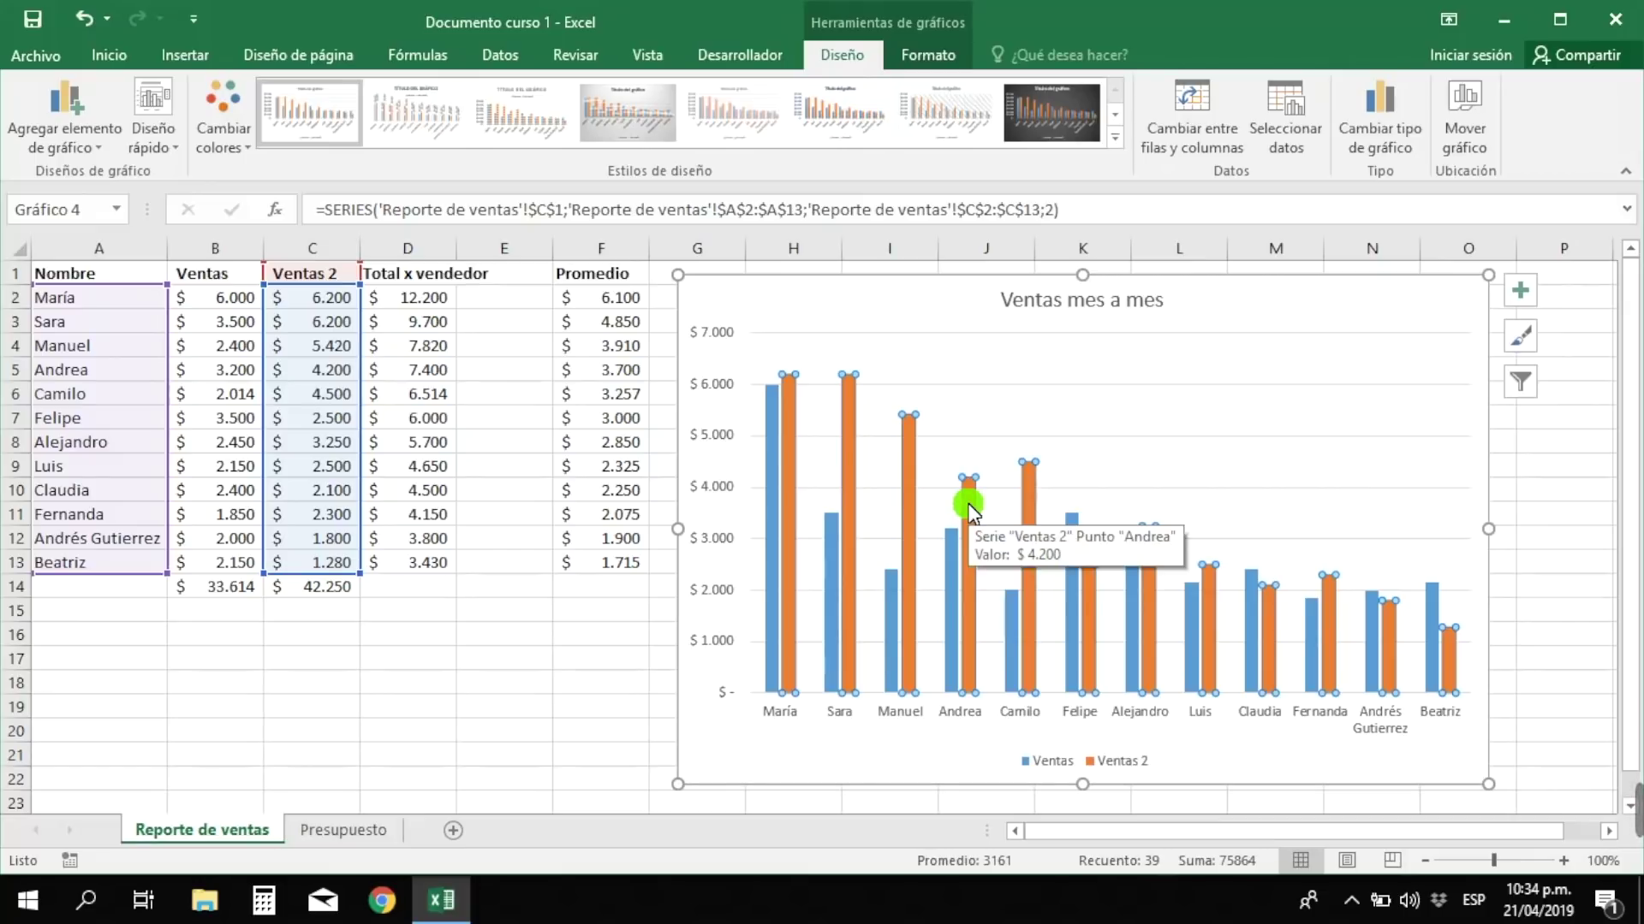
right_click(972, 511)
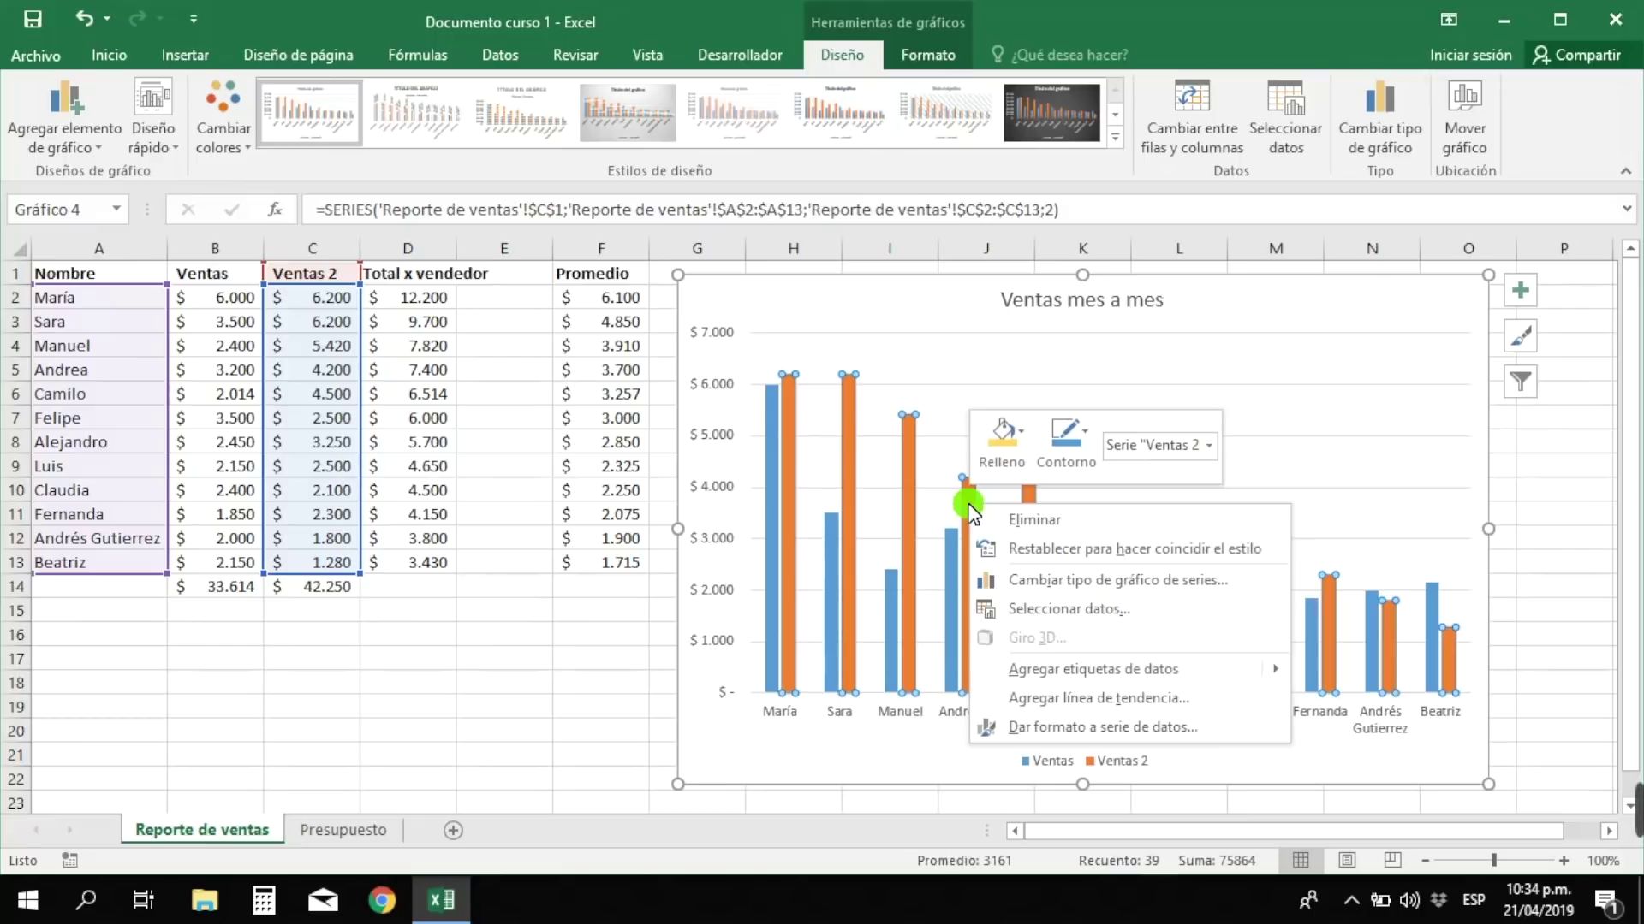
mouse_move(1064, 676)
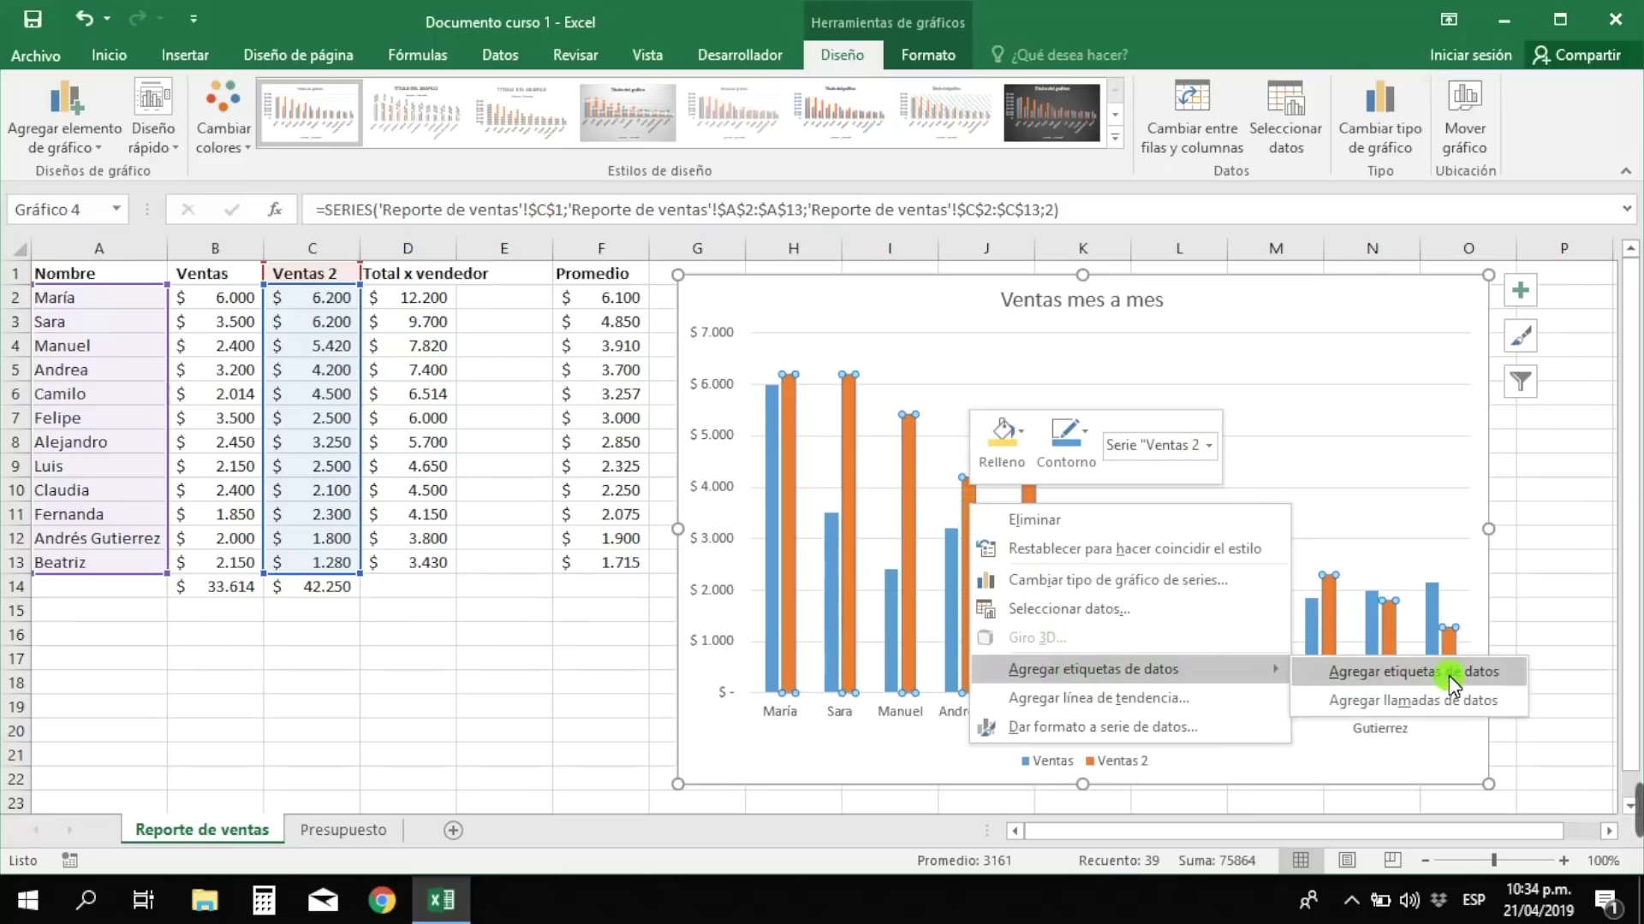
left_click(1405, 675)
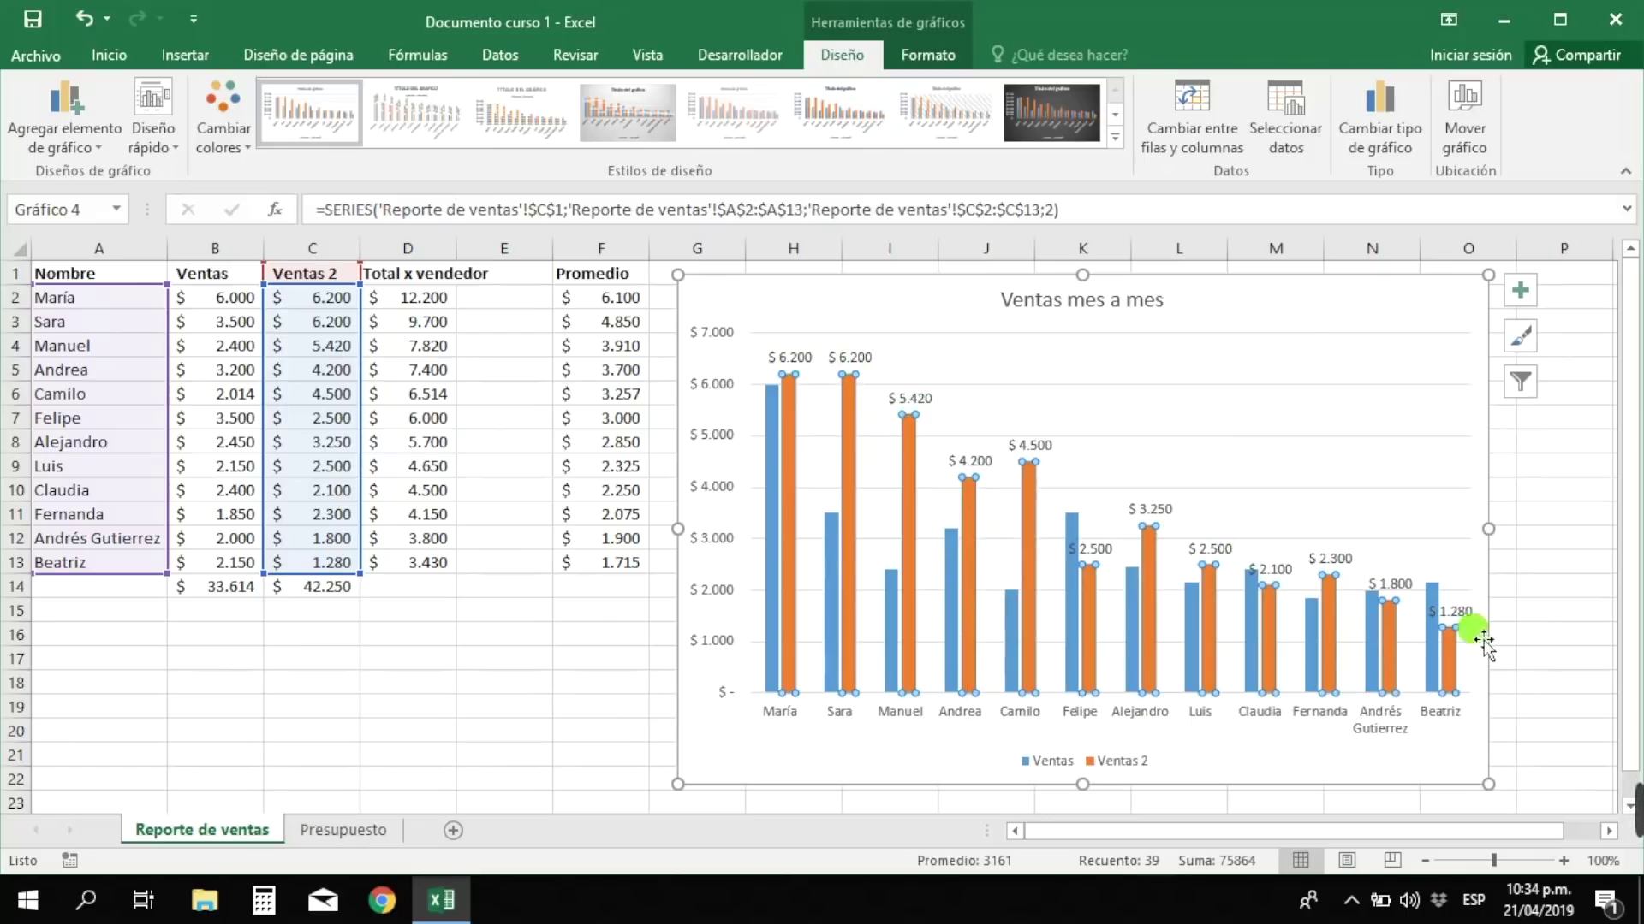
- Add value data labels to the blue Ventas bars
left_click(1595, 618)
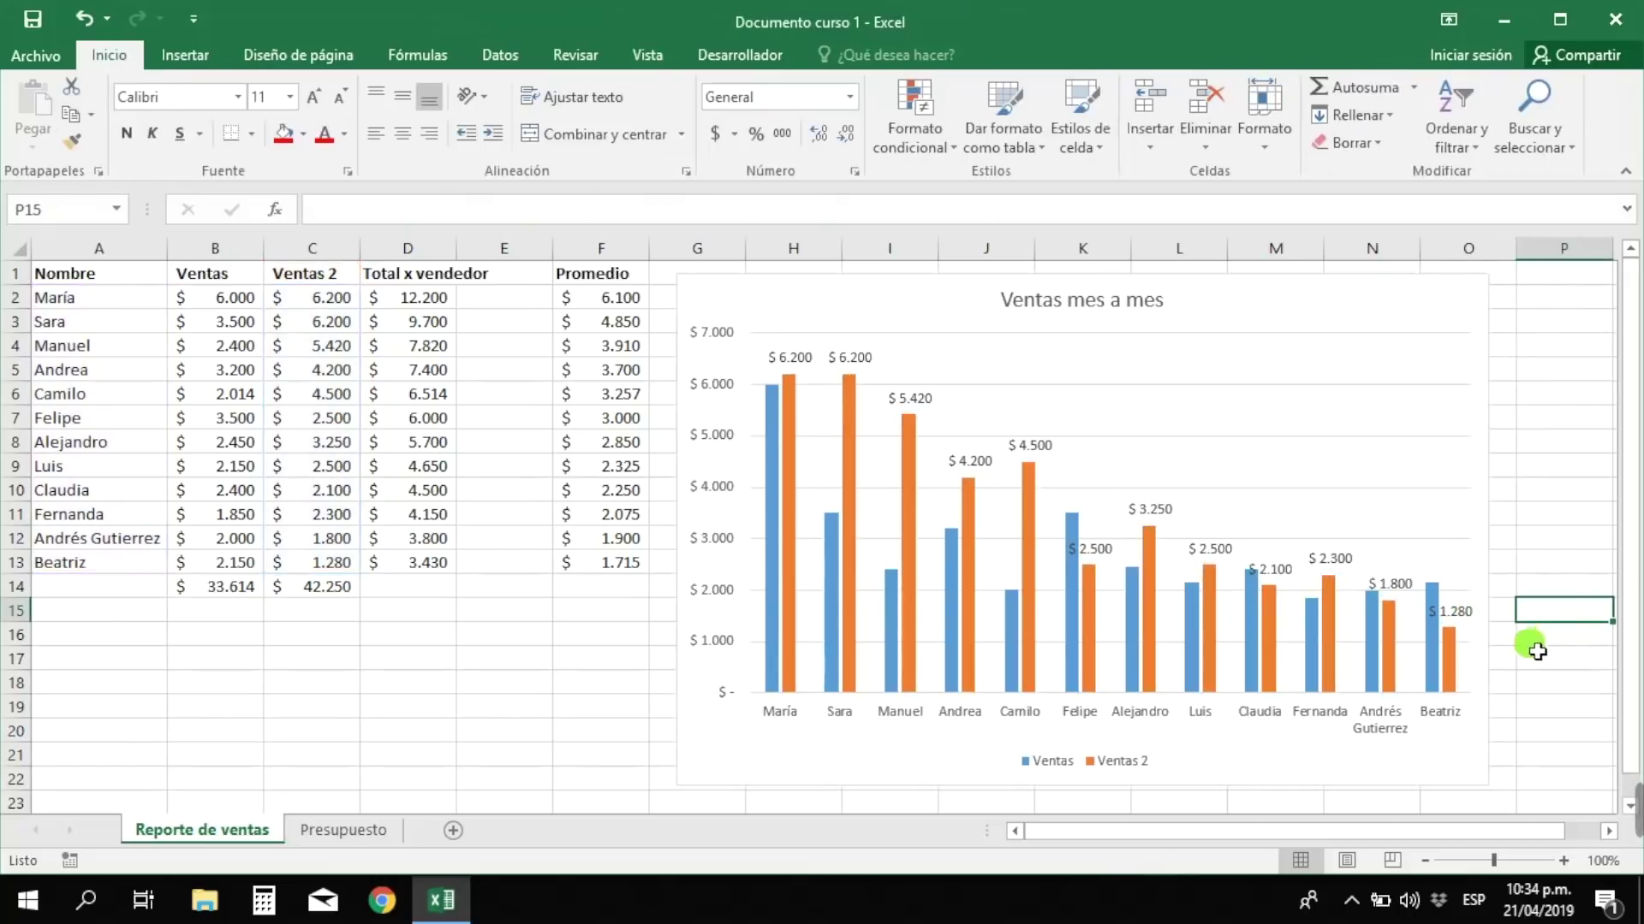
left_click(1014, 598)
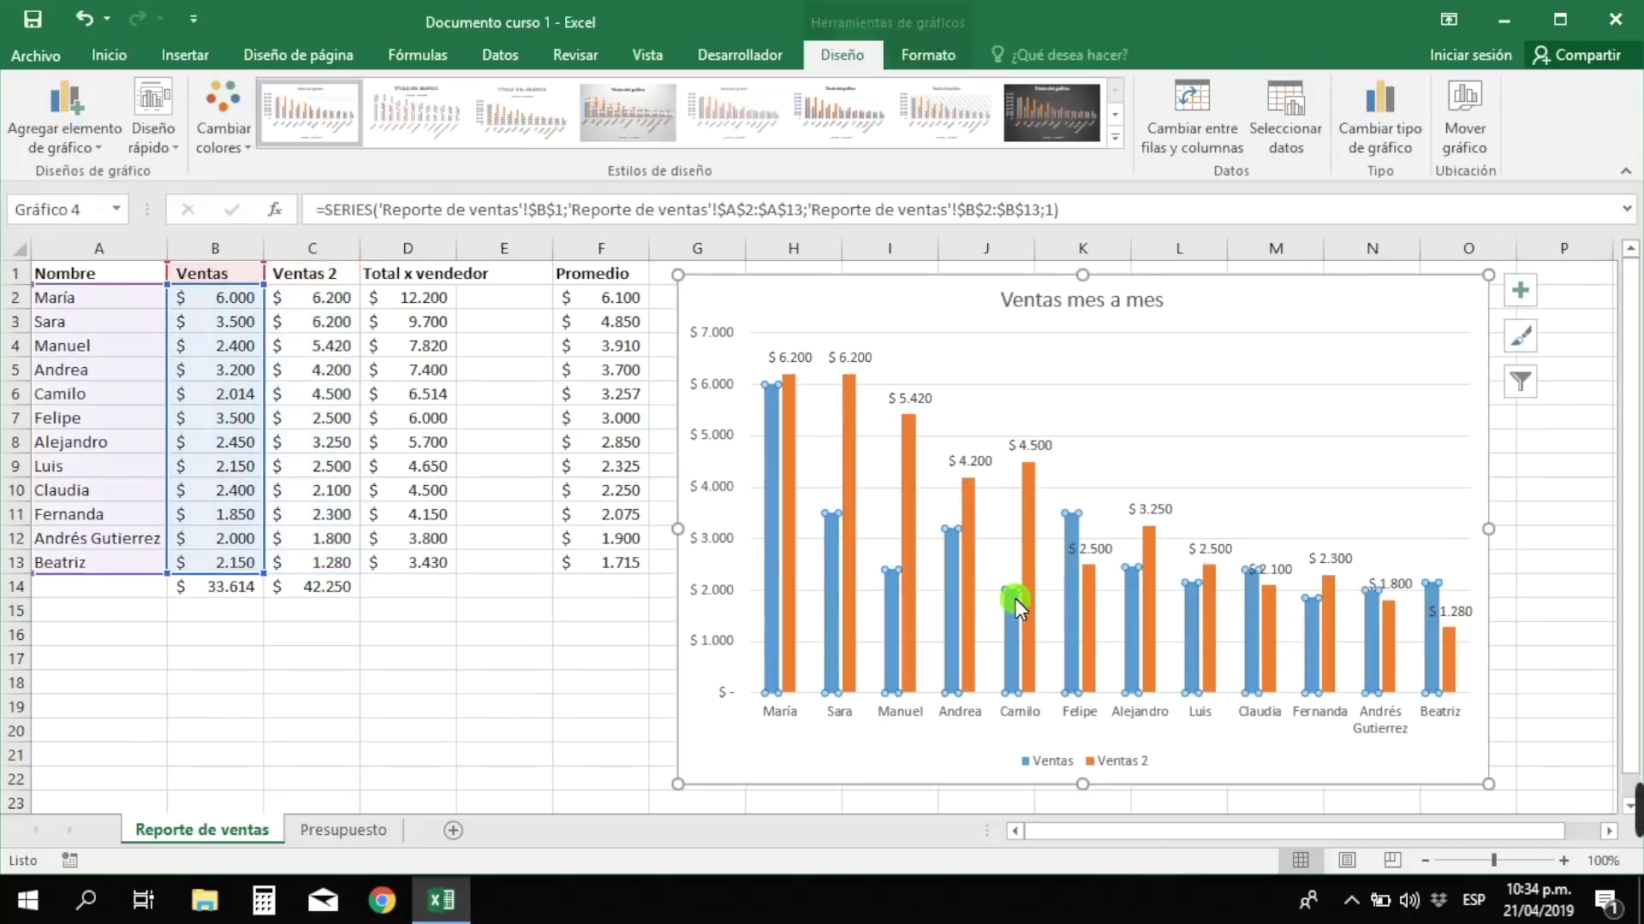
right_click(1010, 613)
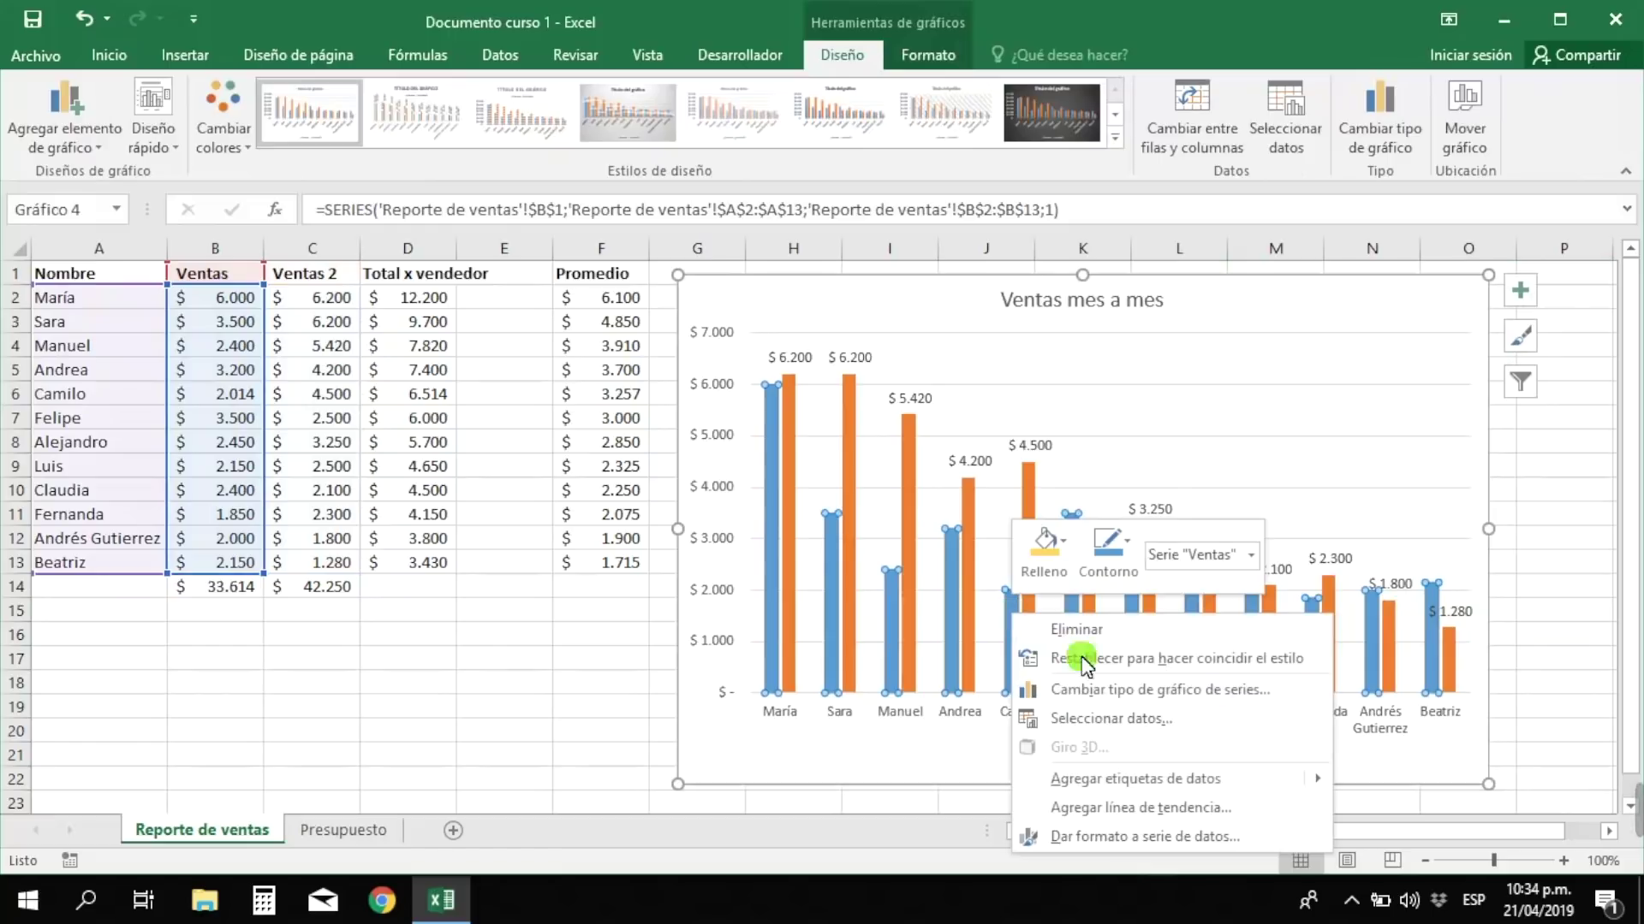
mouse_move(1152, 784)
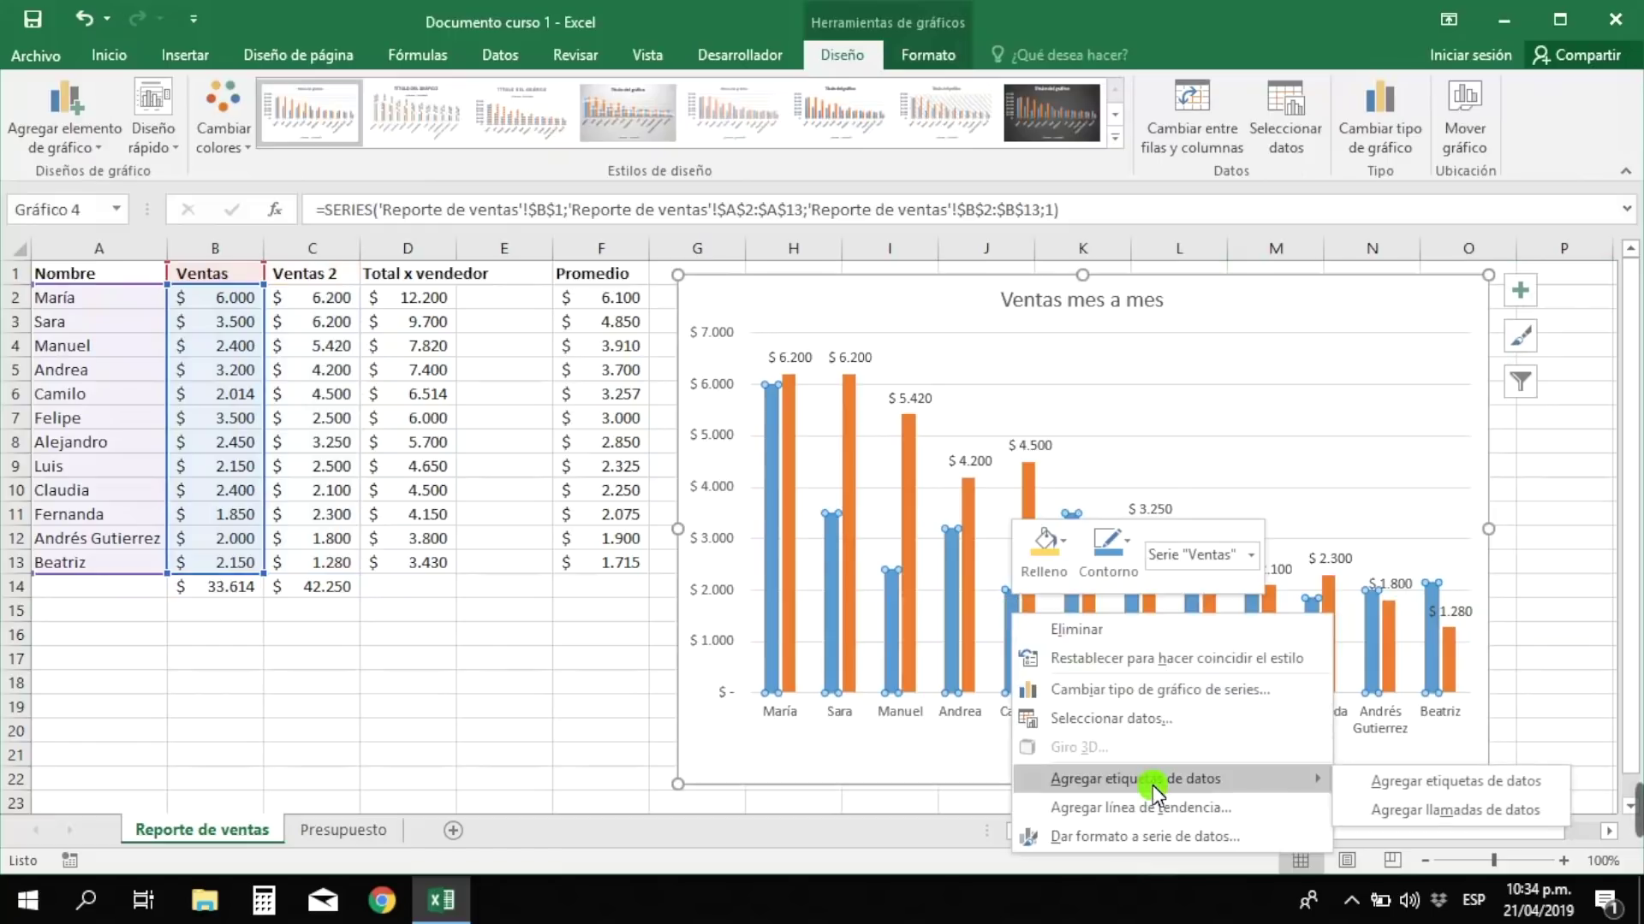
left_click(1395, 782)
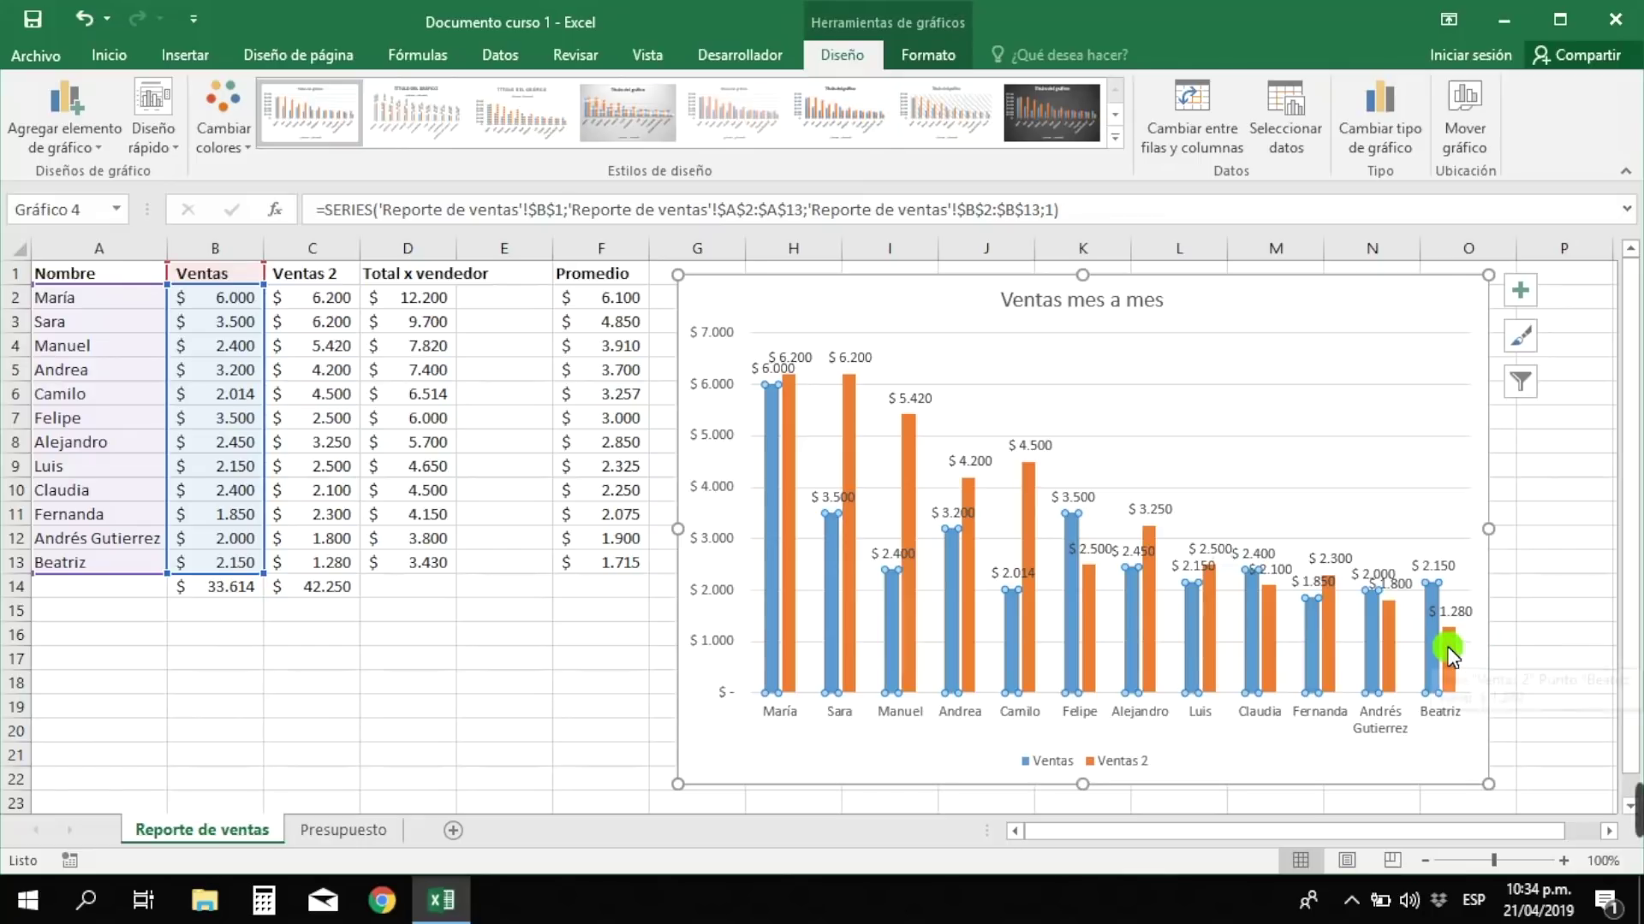
- Delete the whole chart and return to cell D14 on the sheet
mouse_move(1448, 655)
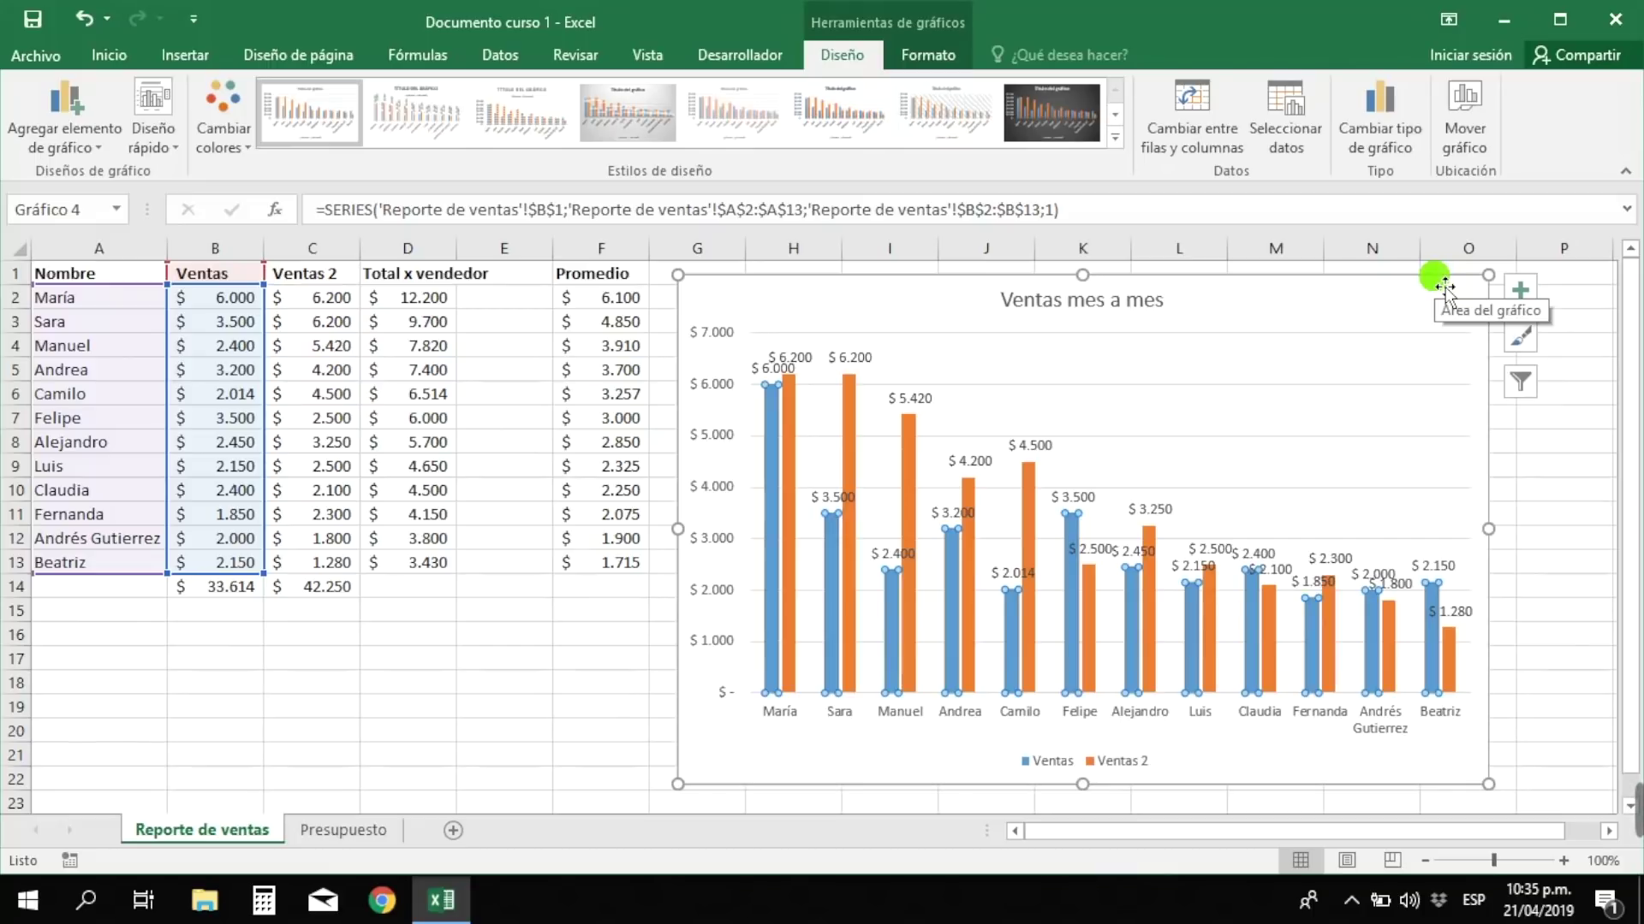
left_click(1443, 286)
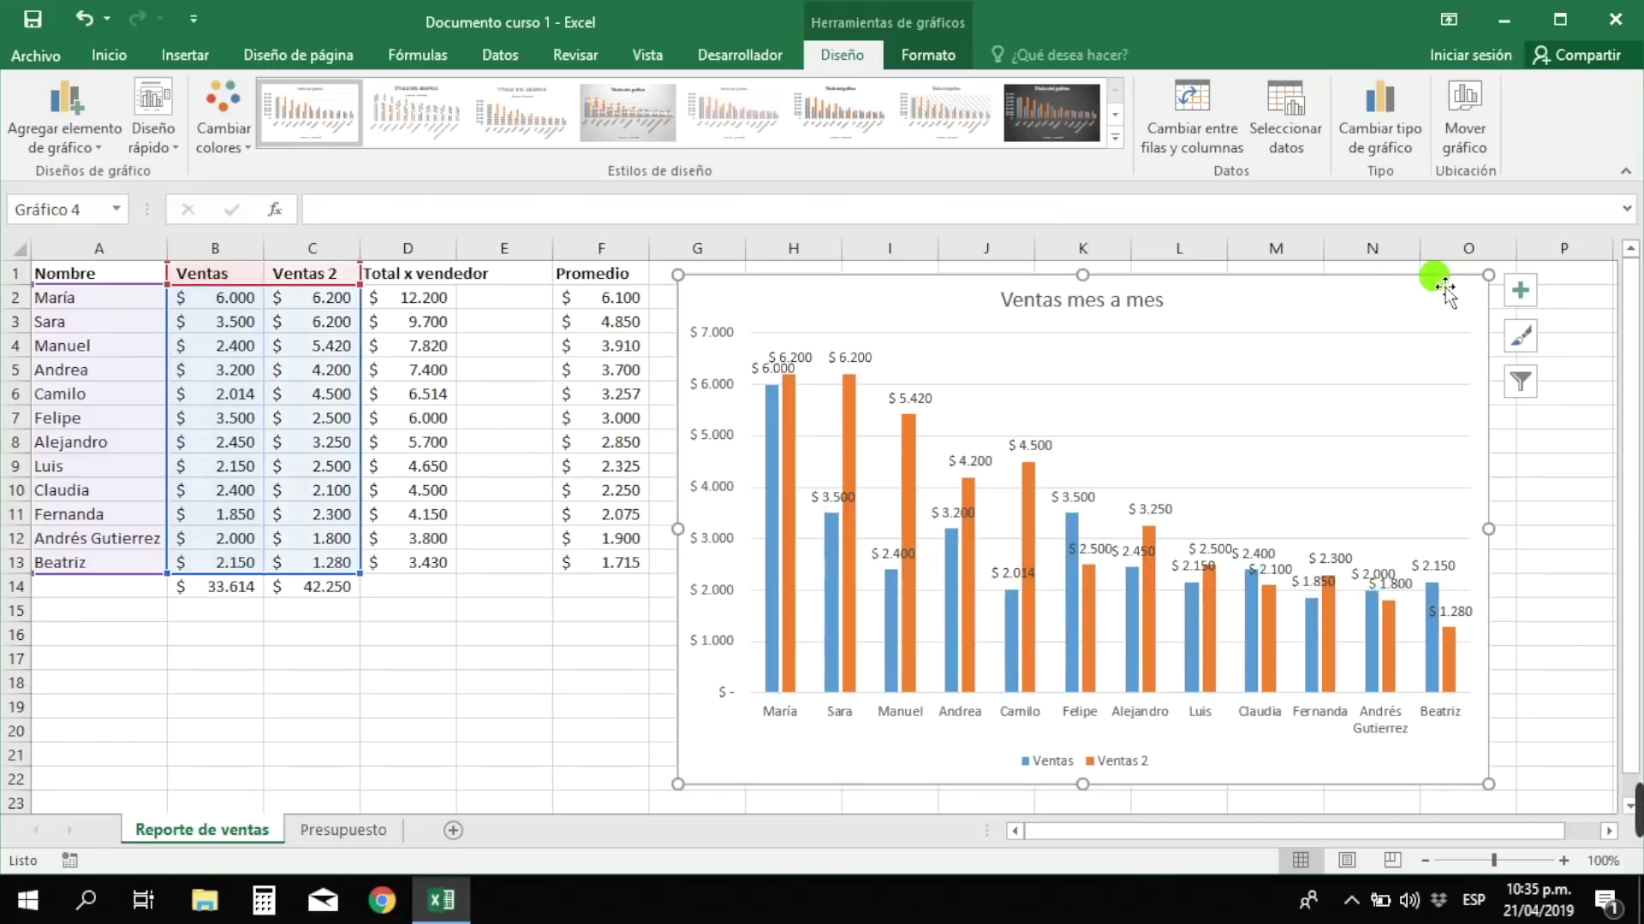
key("Delete")
left_click(766, 635)
left_click(419, 591)
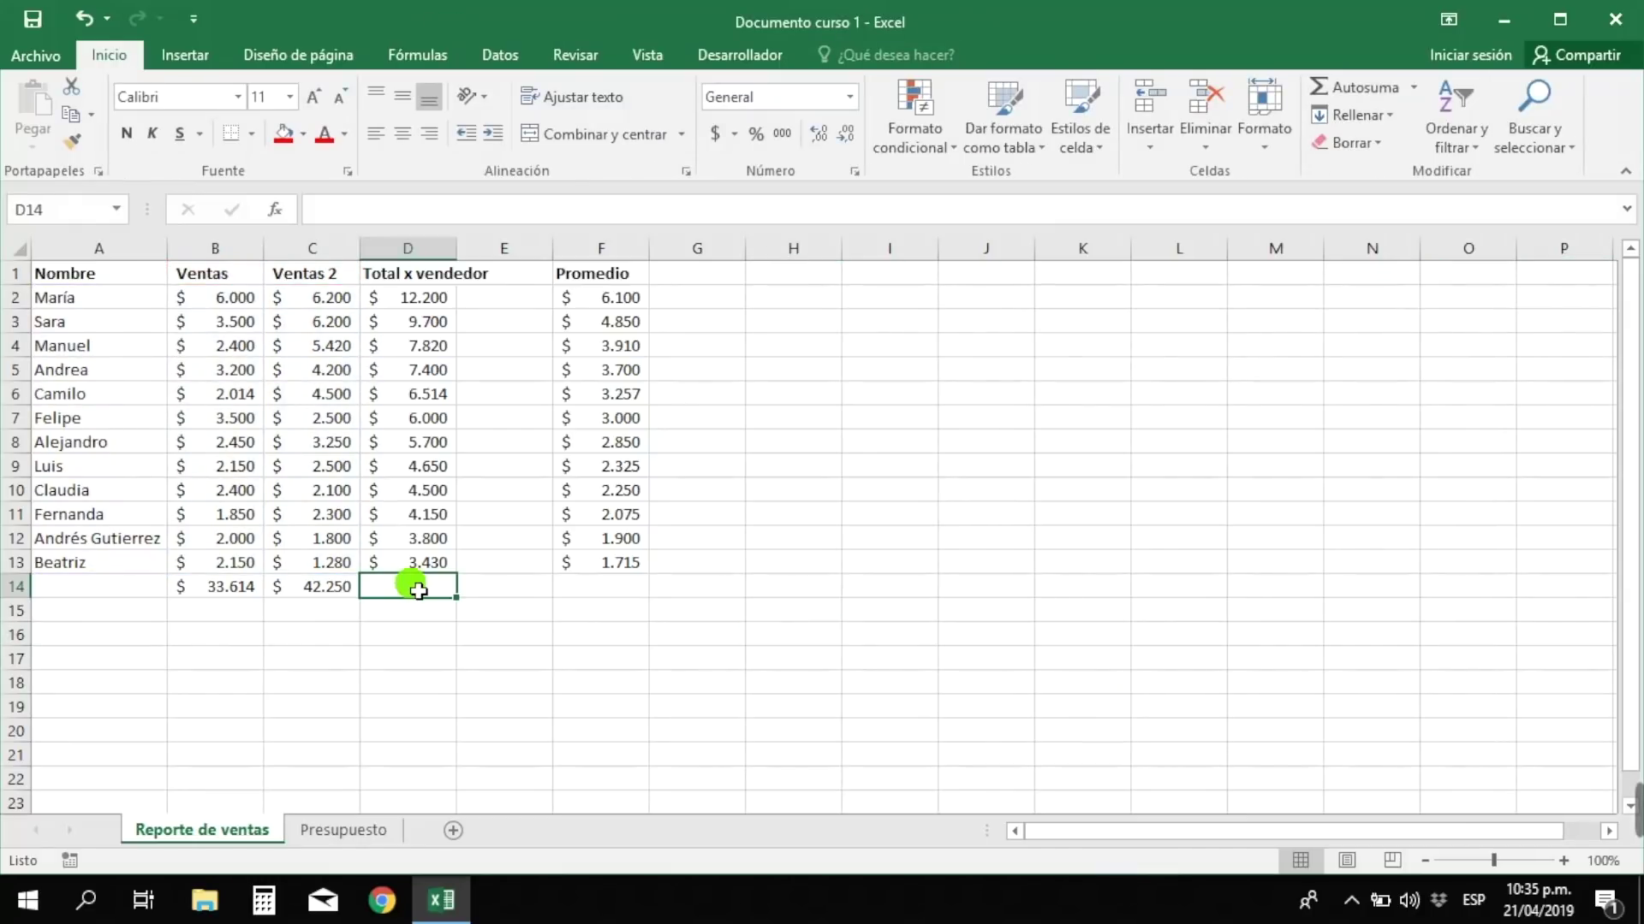